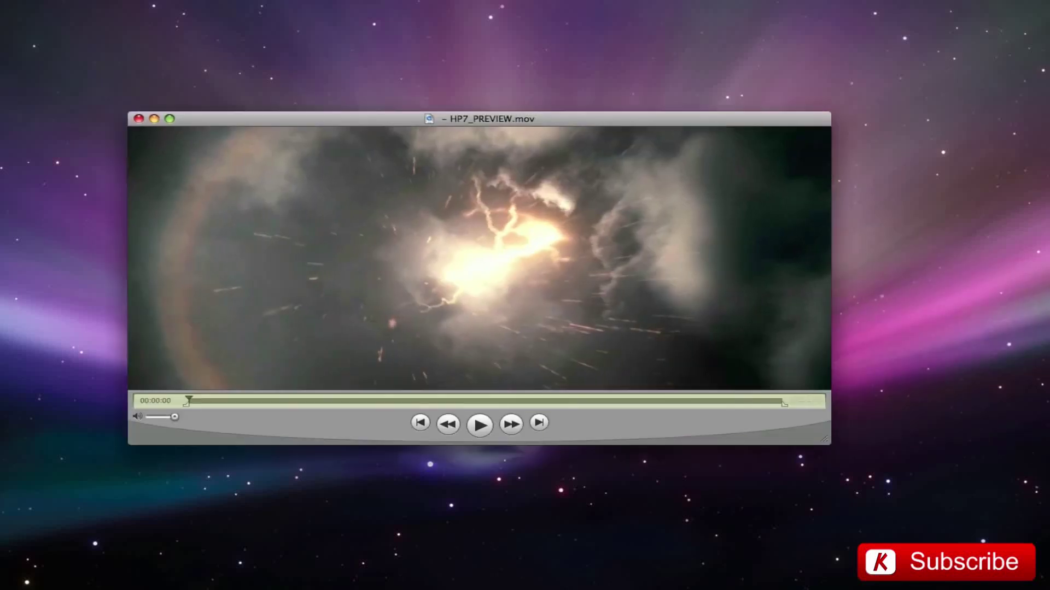
Play HP7_PREVIEW.mov and scrub through the explosion, rock, title and subtitle shots.
key("space")
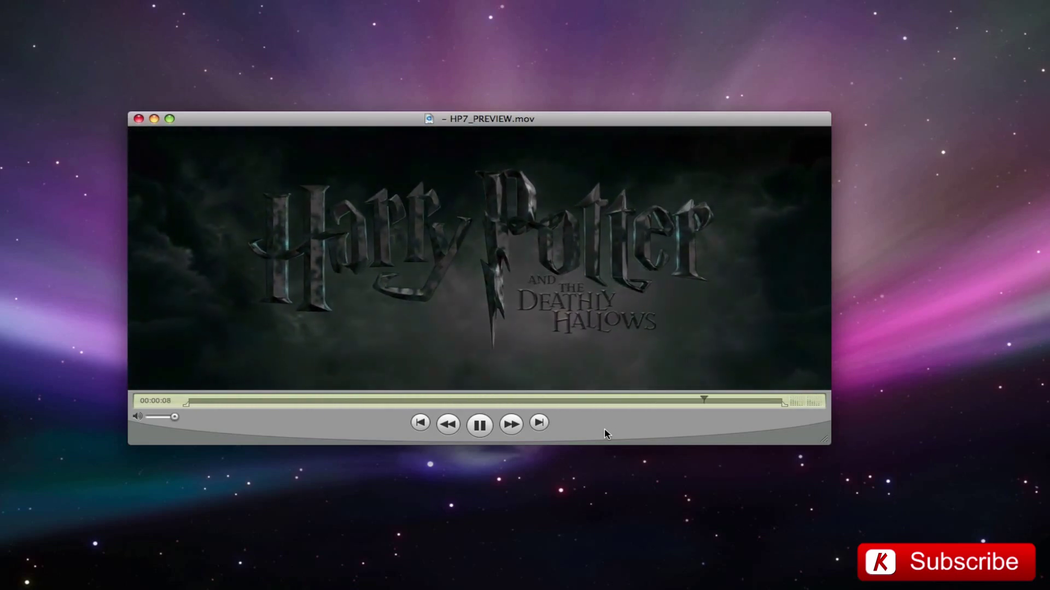
key("space")
left_click(356, 402)
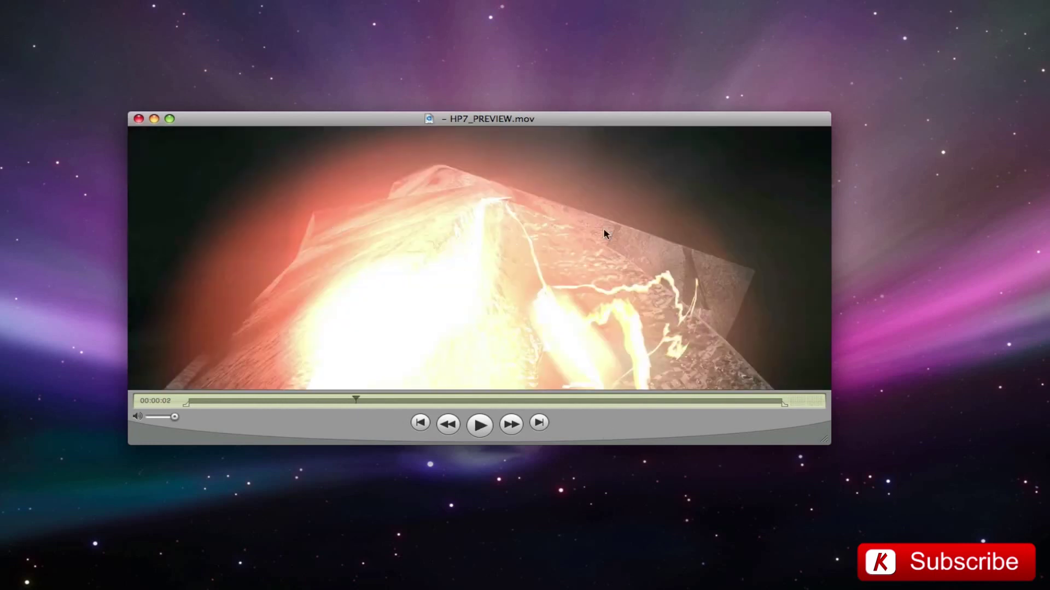
left_click(411, 403)
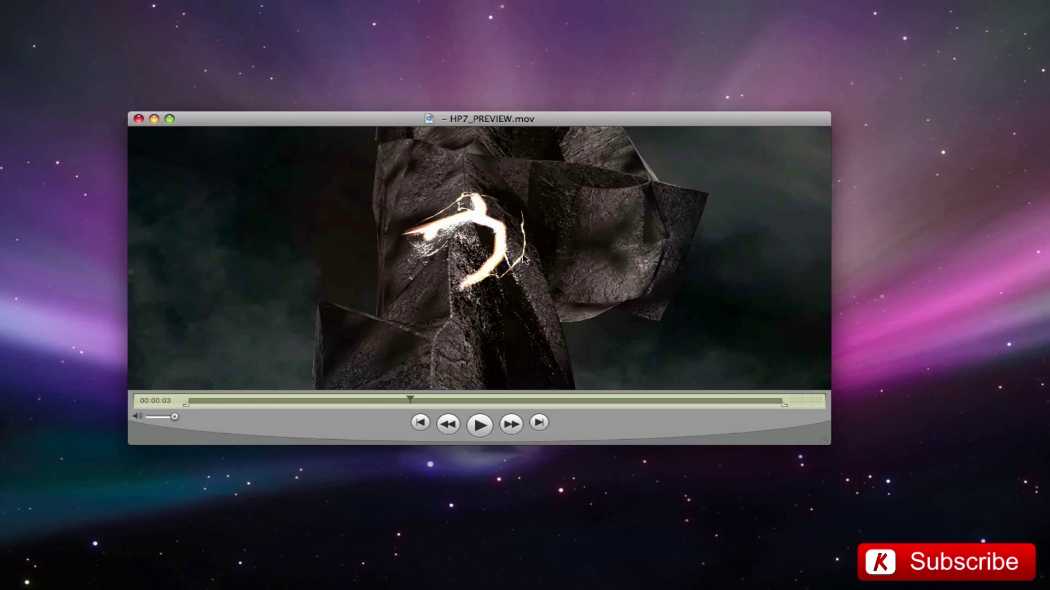
left_click(464, 403)
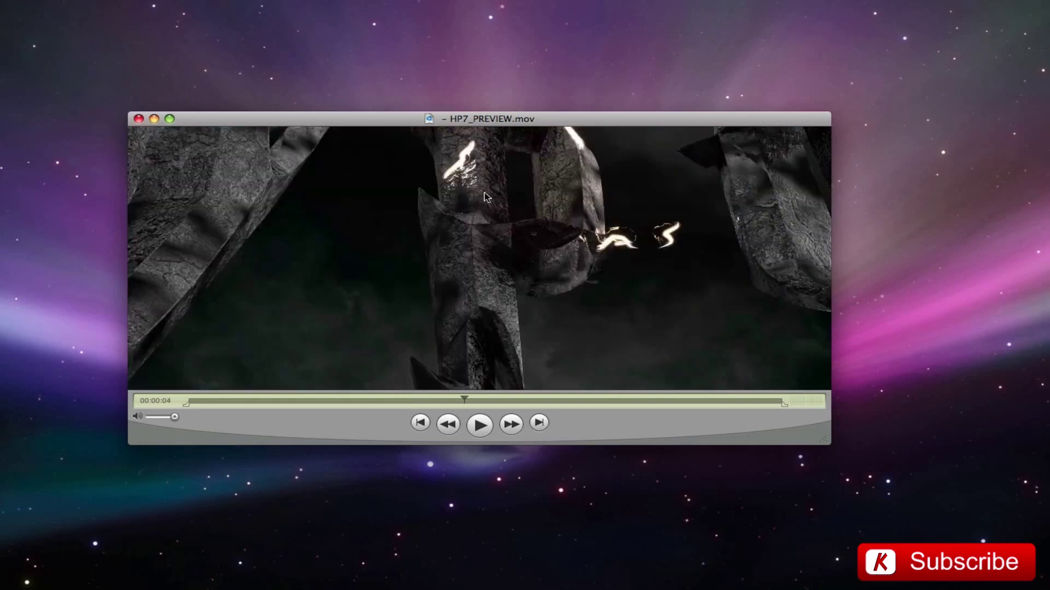
left_click(564, 403)
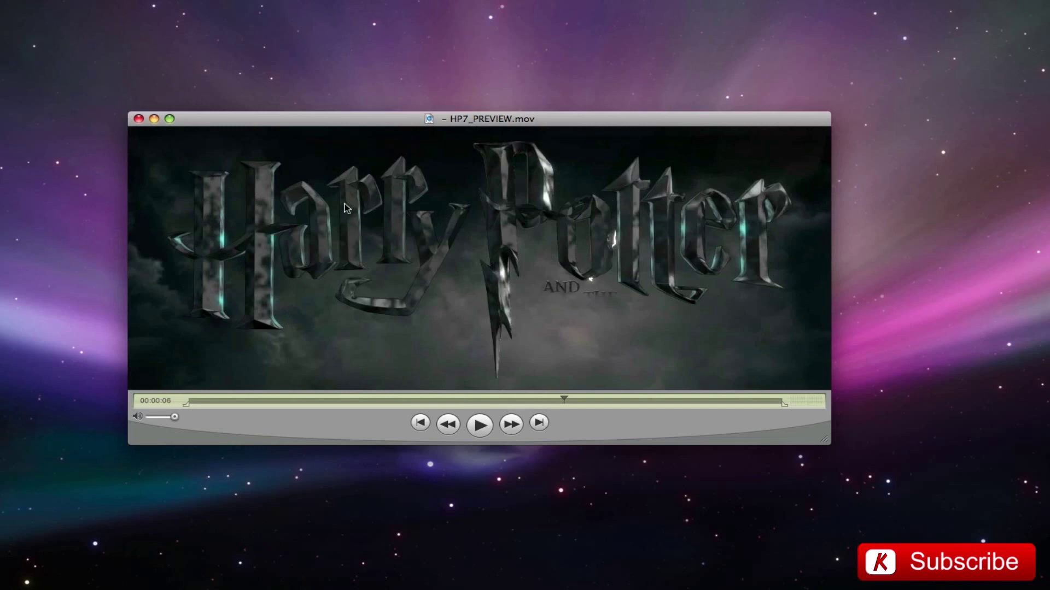
left_click(594, 403)
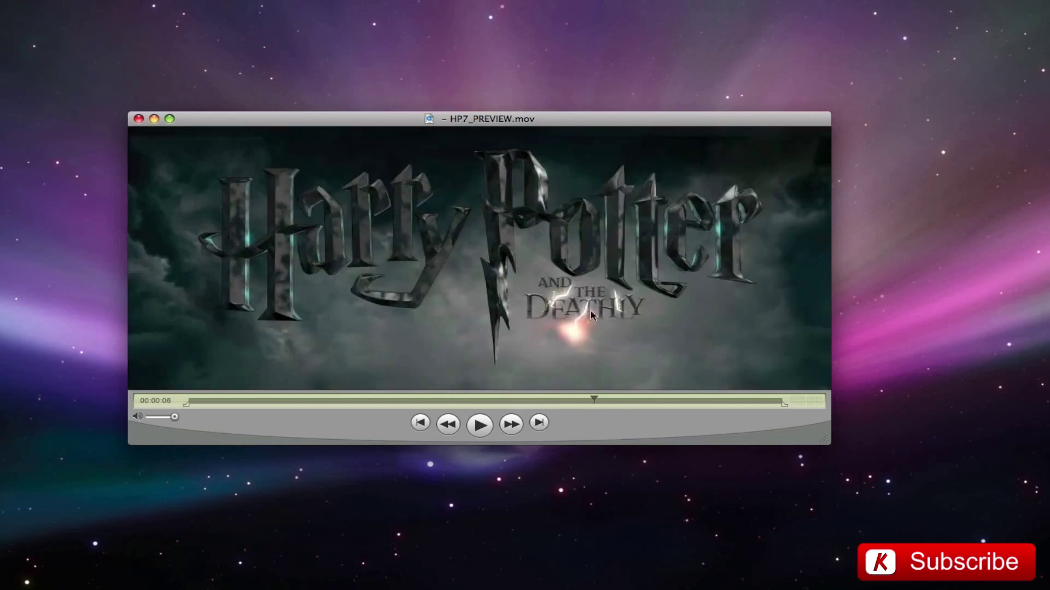
Pause on the finished title, minimize the movie and bring up the Illustrator logo.
left_click(471, 419)
key("space")
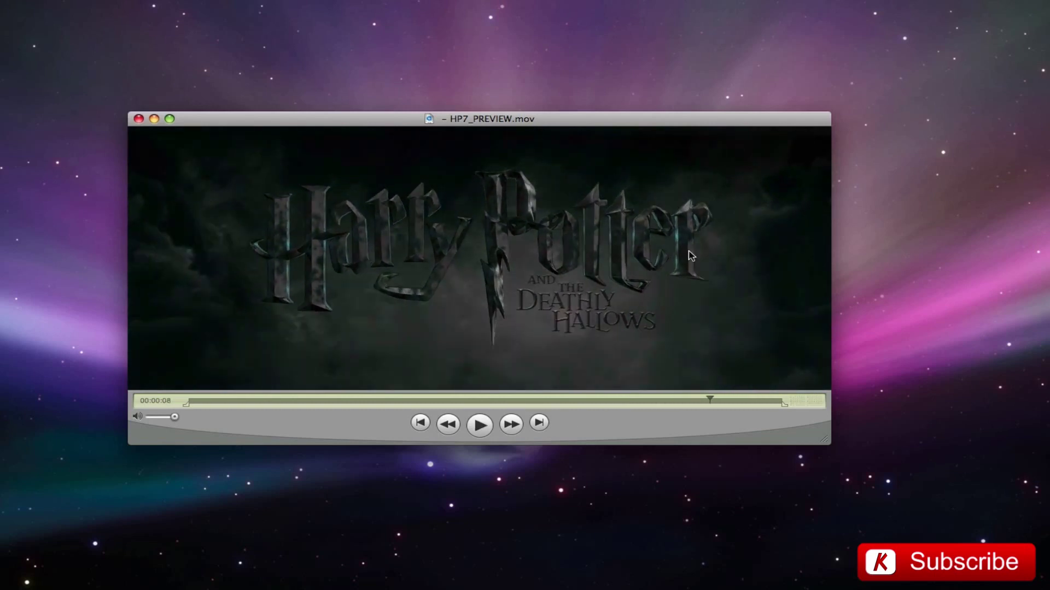
double_click(350, 121)
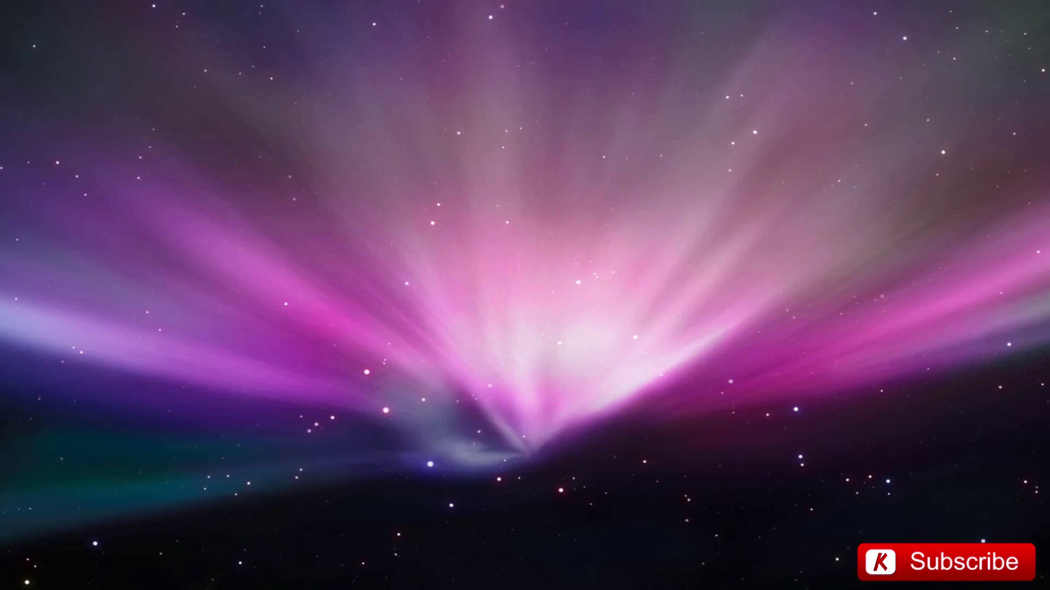
key("super+Tab")
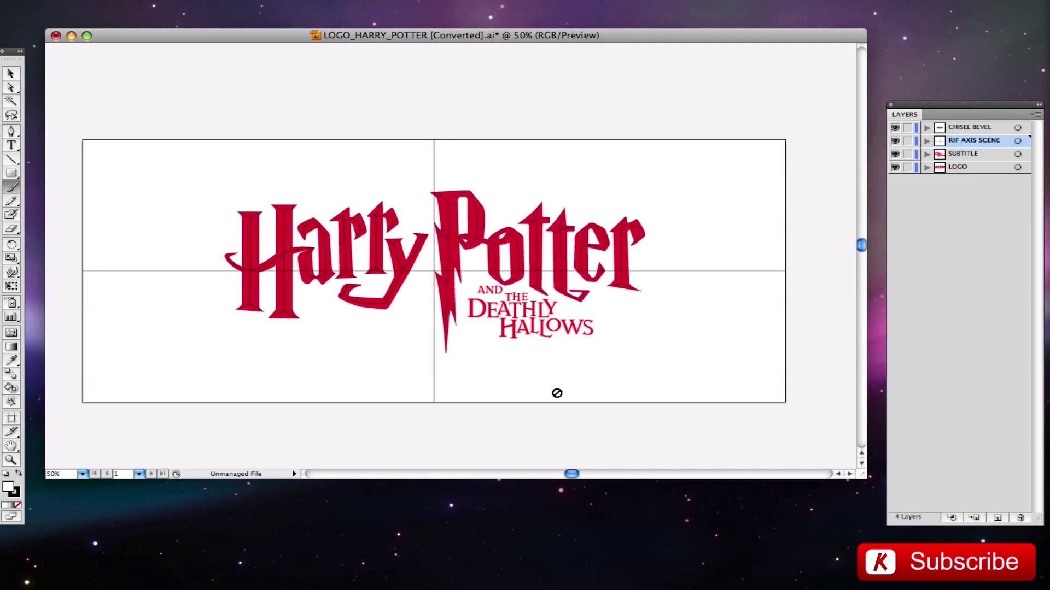
Minimize the LOGO_HARRY_POTTER document and hide Illustrator to reveal Cinema 4D.
left_click(11, 74)
key("super+m")
key("super+h")
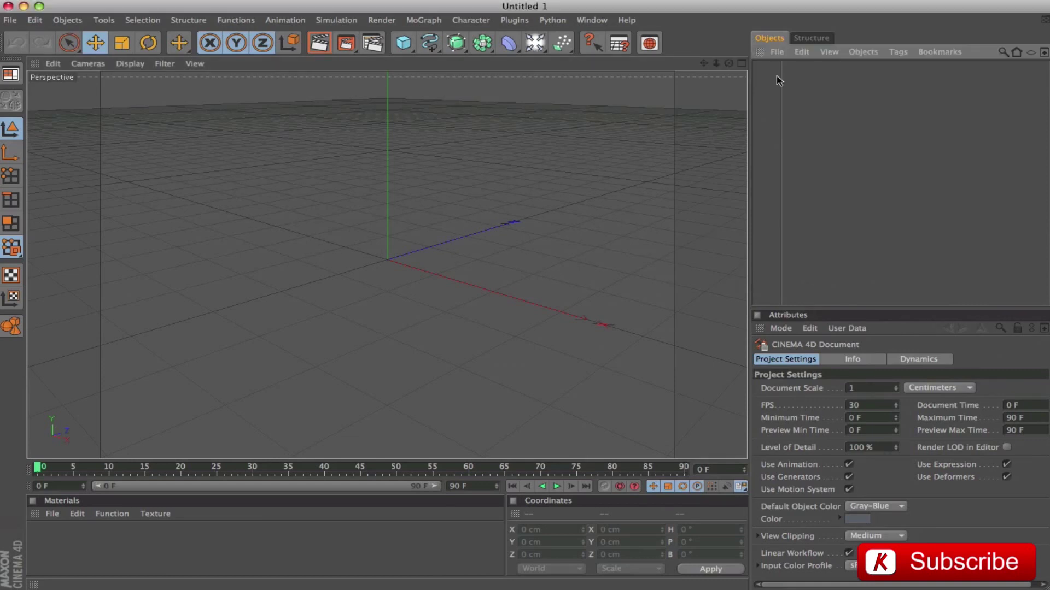
left_click(776, 51)
Merge LOGO_HARRY_POTTER.ai into the scene at scale 1 and orbit to face it.
left_click(779, 70)
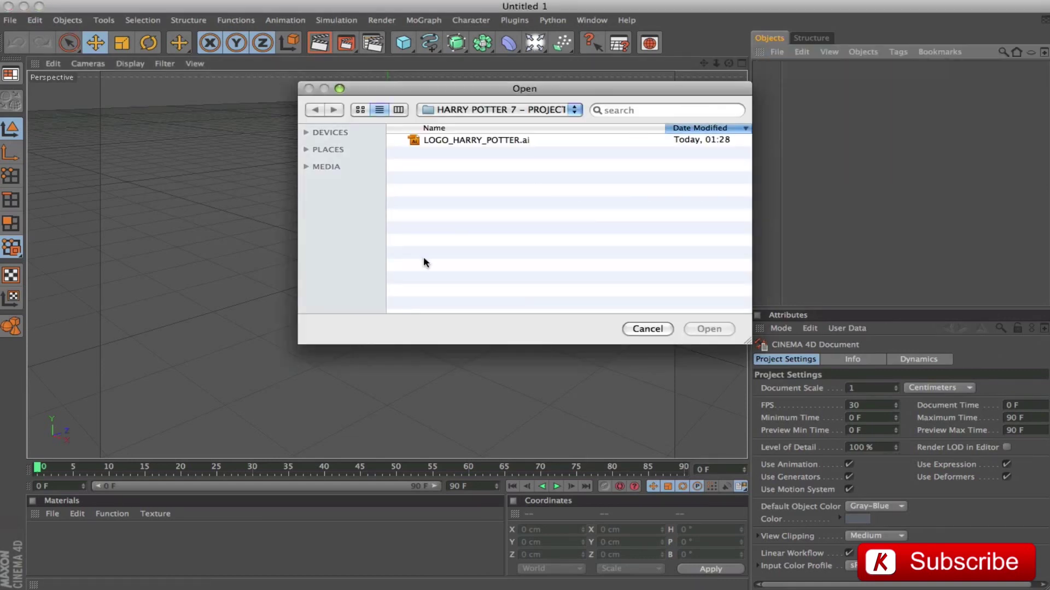
left_click(454, 140)
left_click(727, 329)
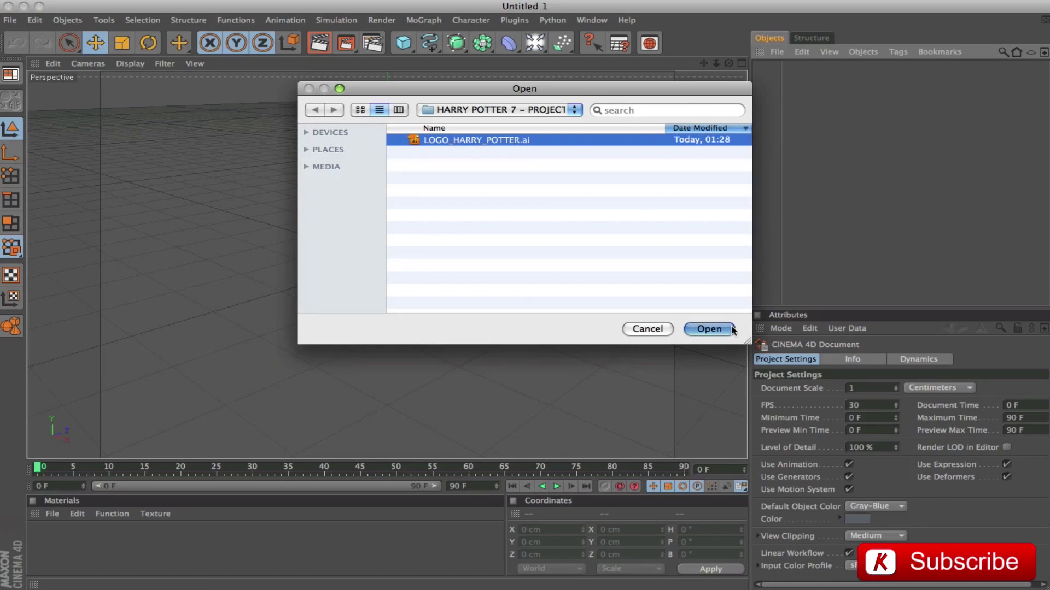
left_click_drag(826, 201, 581, 129)
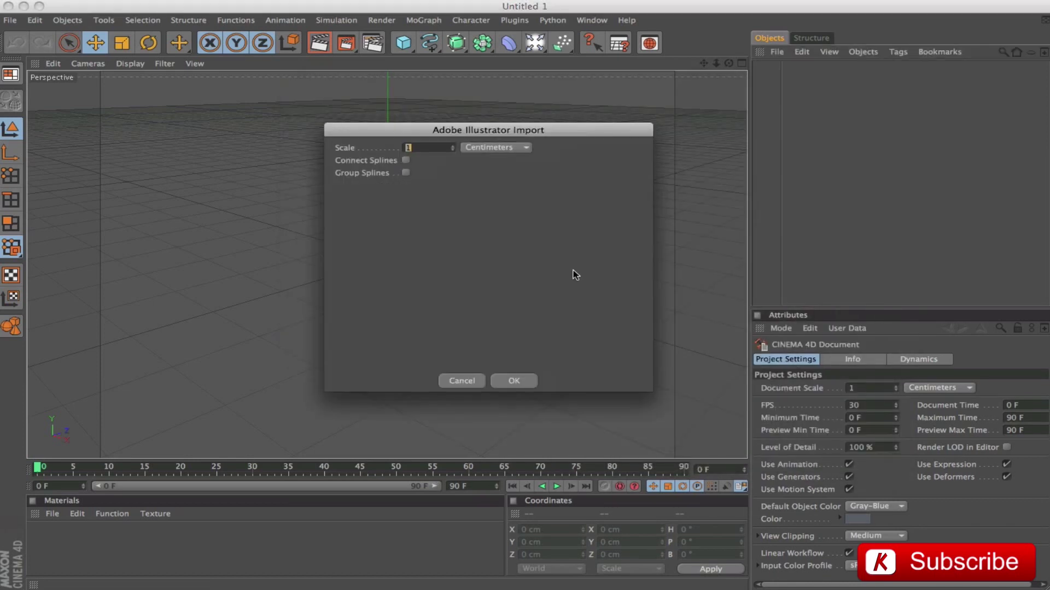
left_click(531, 382)
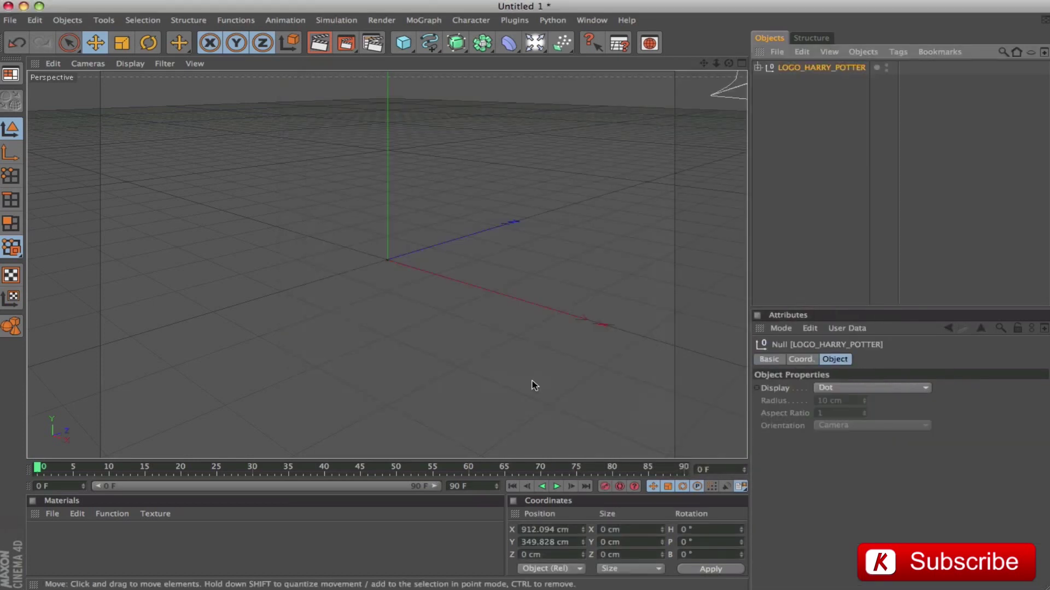
left_click_drag(534, 384, 340, 159, "alt")
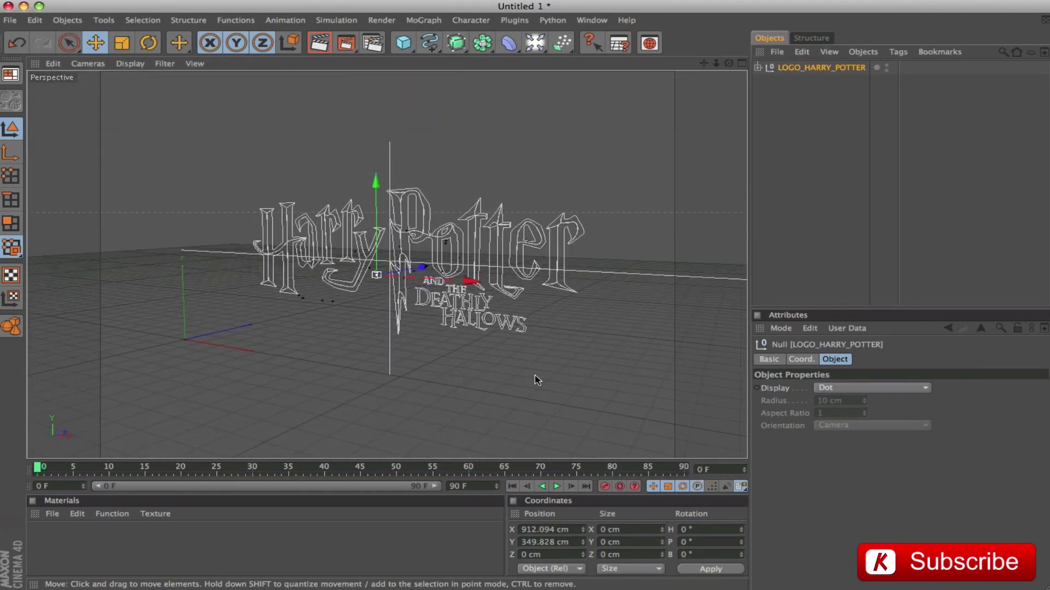
Frame the whole logo in an enlarged front view.
left_click(741, 63)
left_click(742, 265)
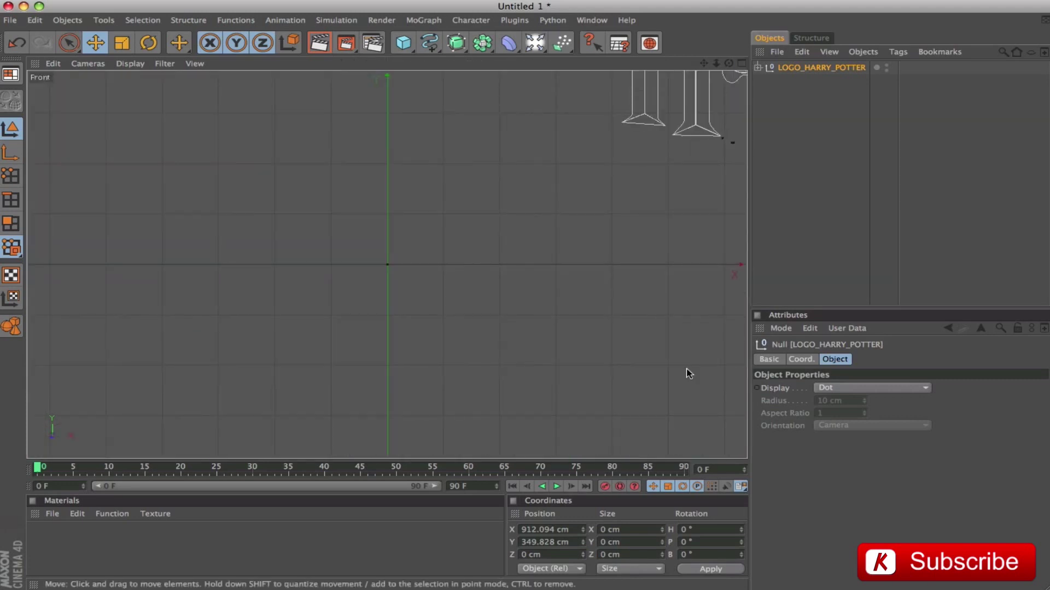
key("h")
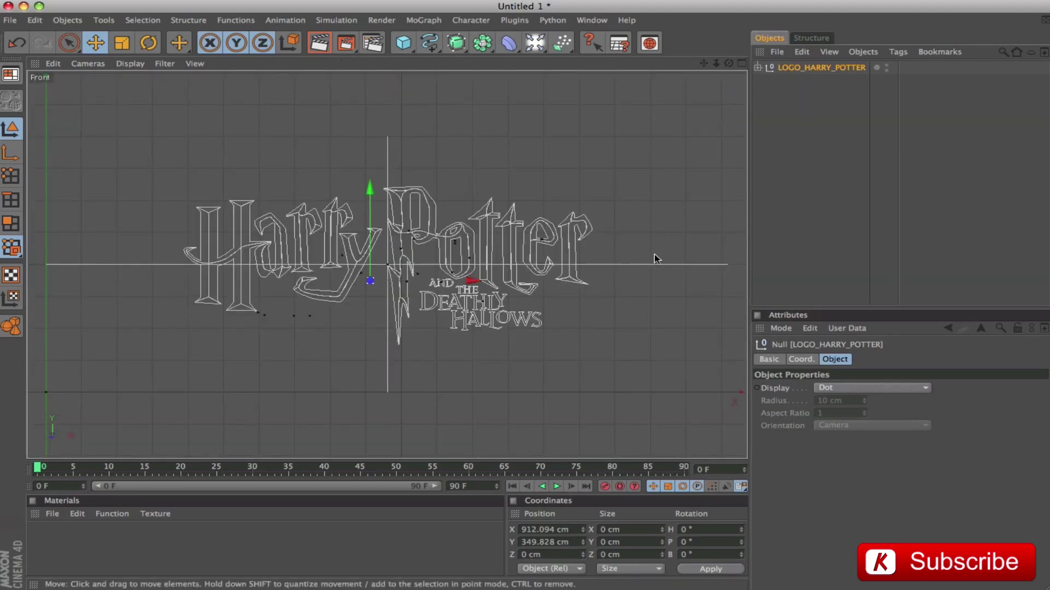
left_click(783, 179)
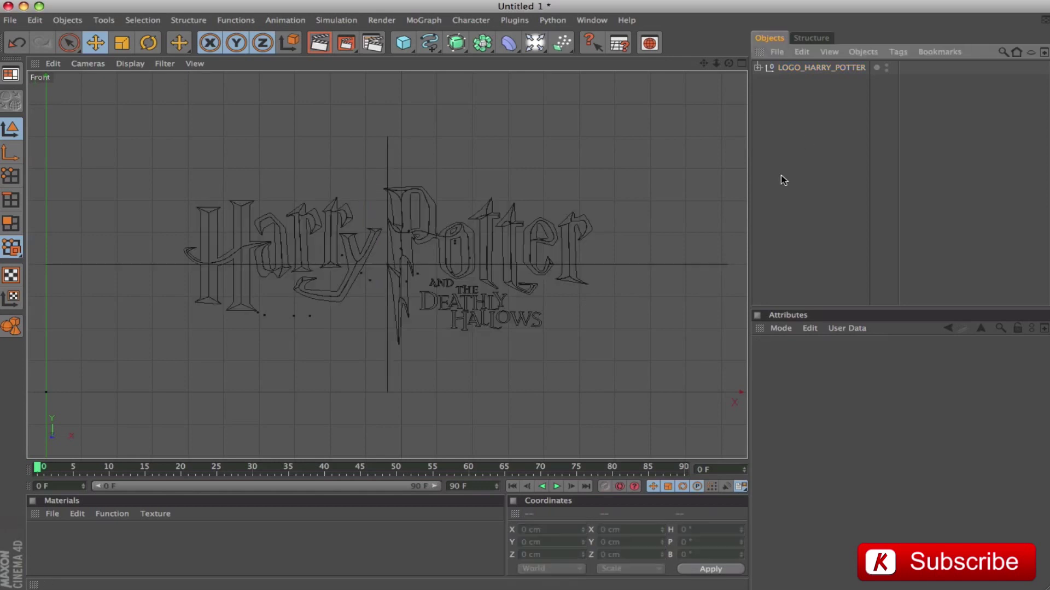
With the Move tool active, turn on snapping with axis snapping allowed.
key("9")
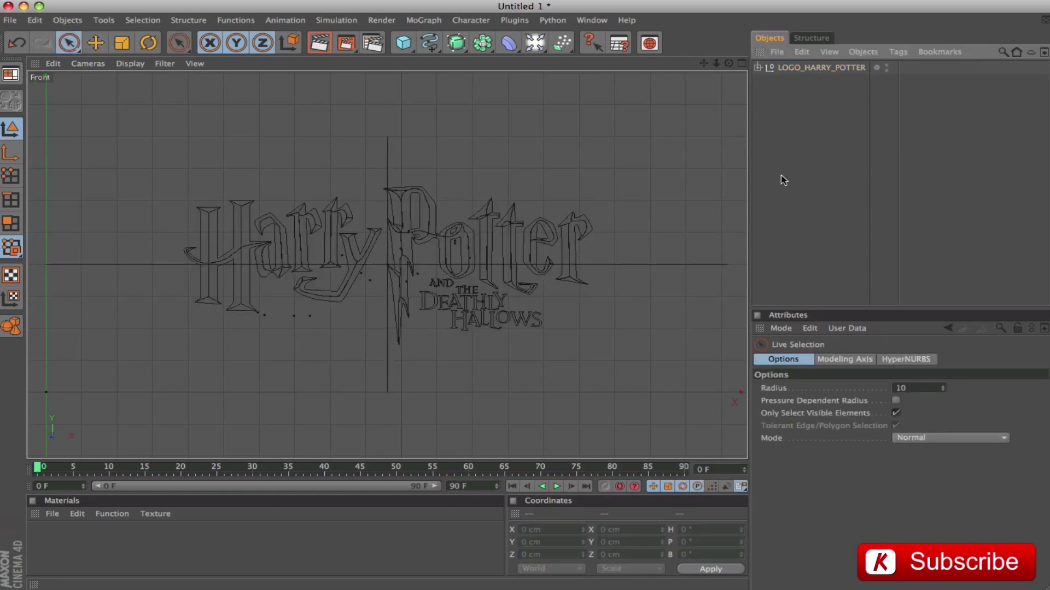
key("e")
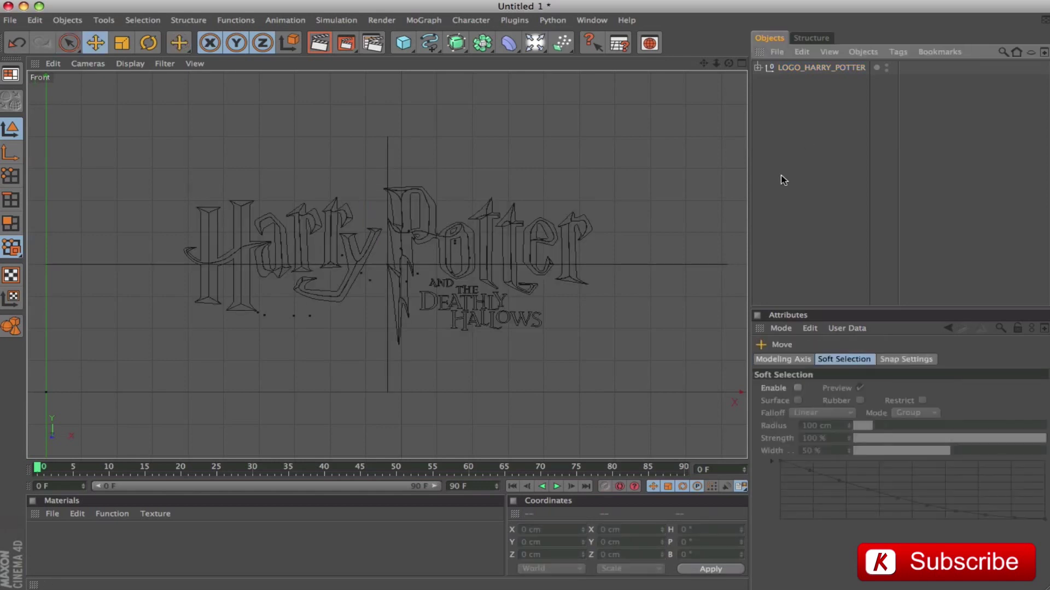
left_click(903, 361)
left_click(833, 388)
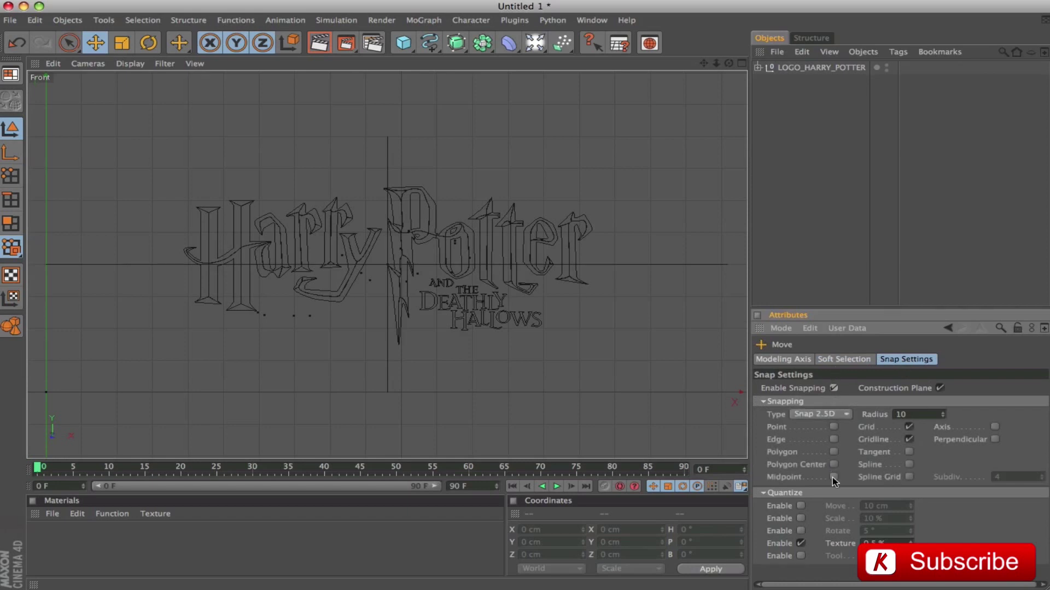
left_click(995, 427)
Snap the LOGO_HARRY_POTTER object's axis onto the vertical guide.
left_click(821, 68)
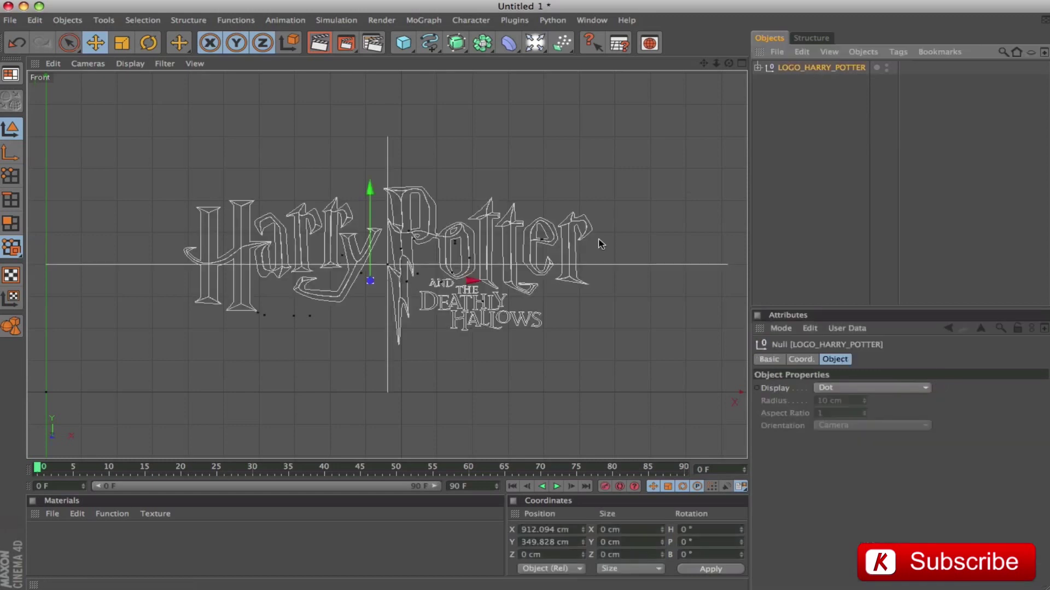
left_click(10, 153)
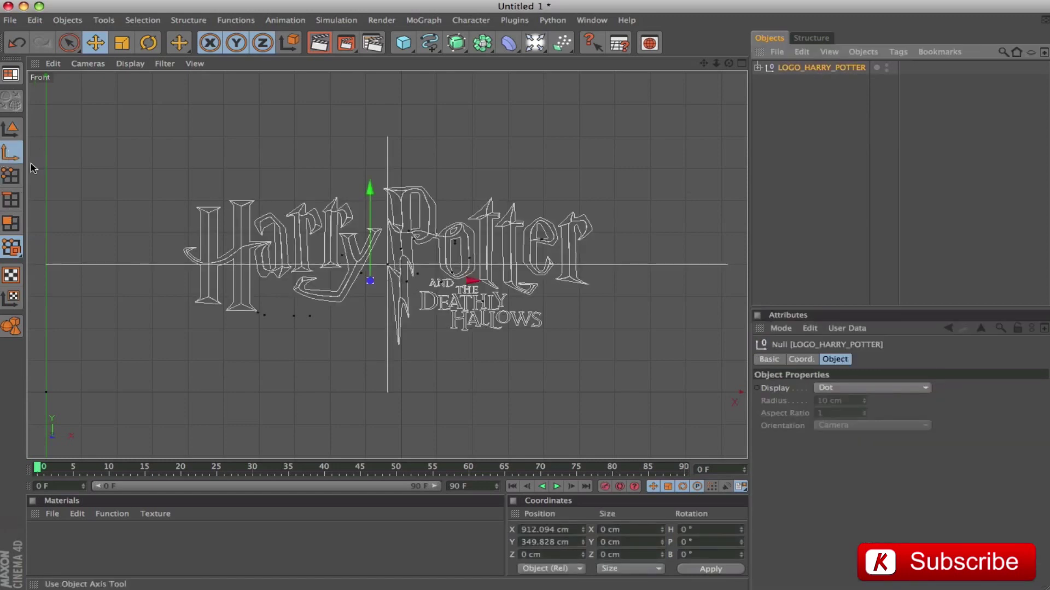
left_click_drag(370, 234, 386, 214)
scroll(387, 264, "up", 4)
scroll(387, 264, "up", 5)
scroll(538, 290, "down", 10)
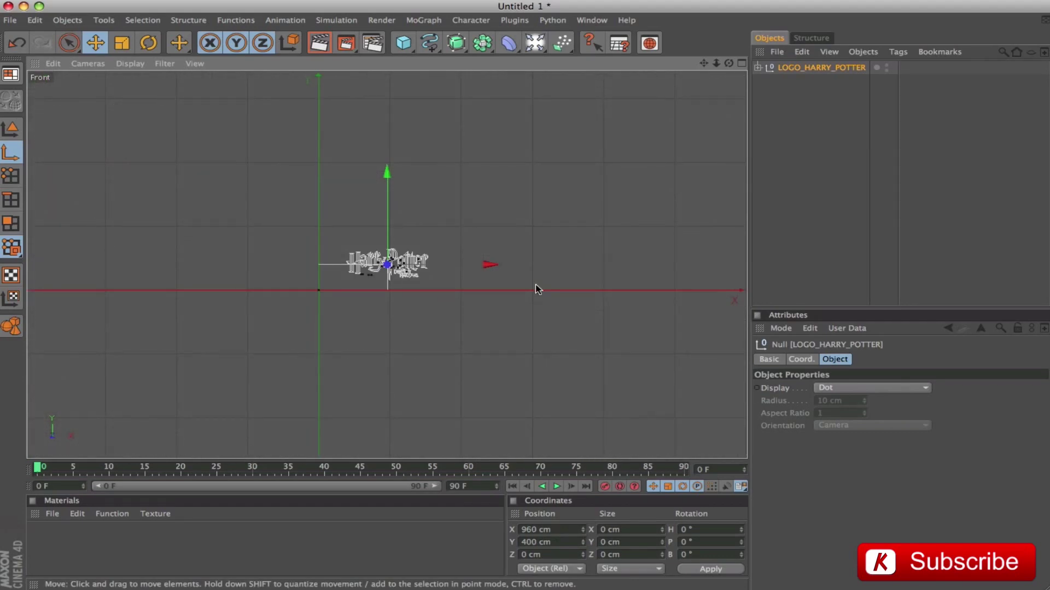
scroll(536, 284, "up", 8)
Return to model editing and turn snapping back off.
left_click(15, 135)
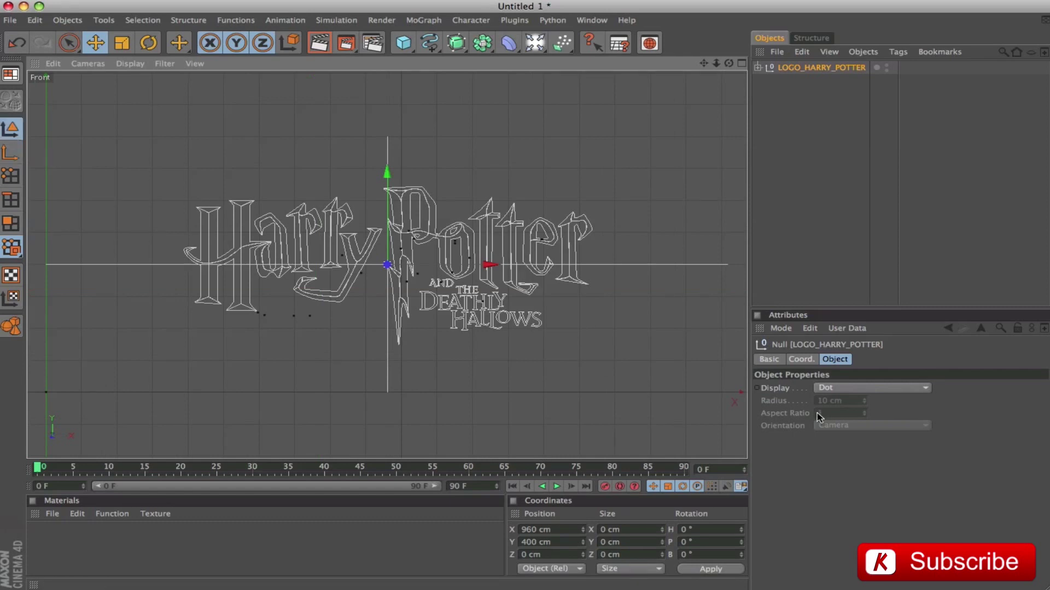
left_click(818, 190)
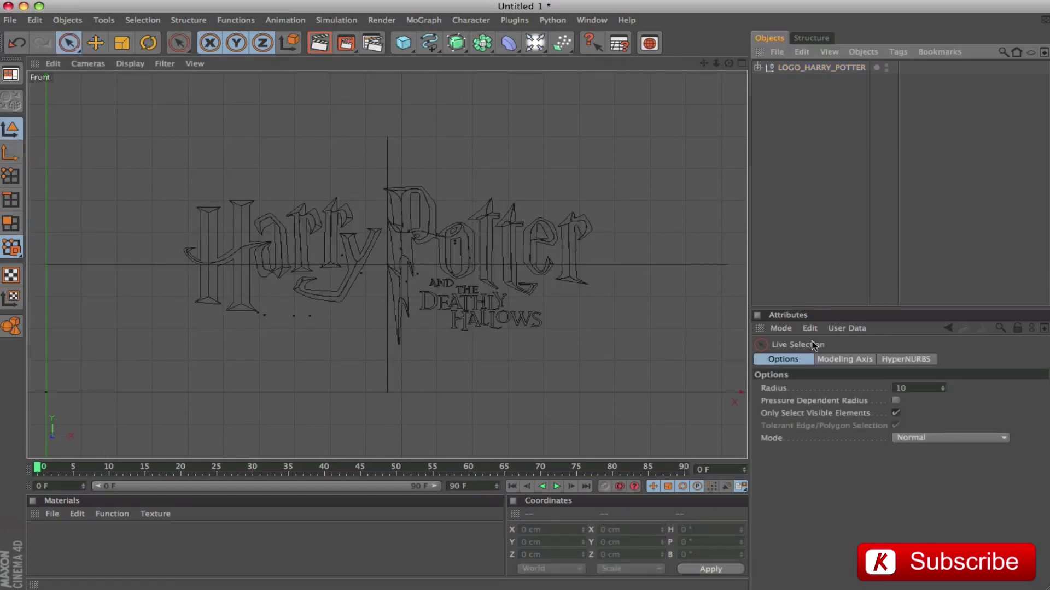
left_click(906, 359)
left_click(833, 388)
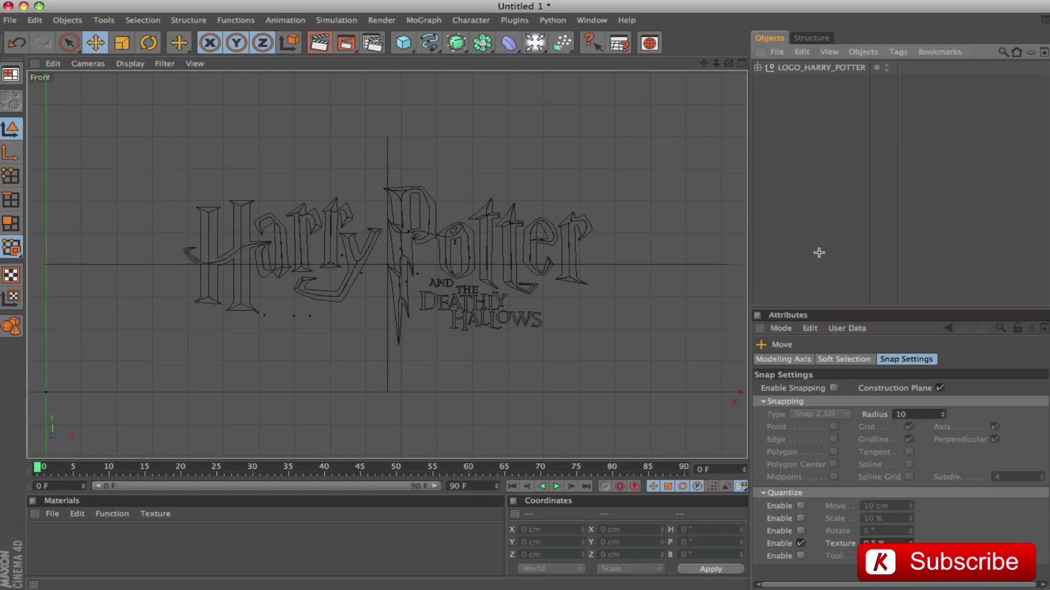
Place LOGO_HARRY_POTTER at the origin with X 0 cm and Y 0 cm.
left_click(820, 68)
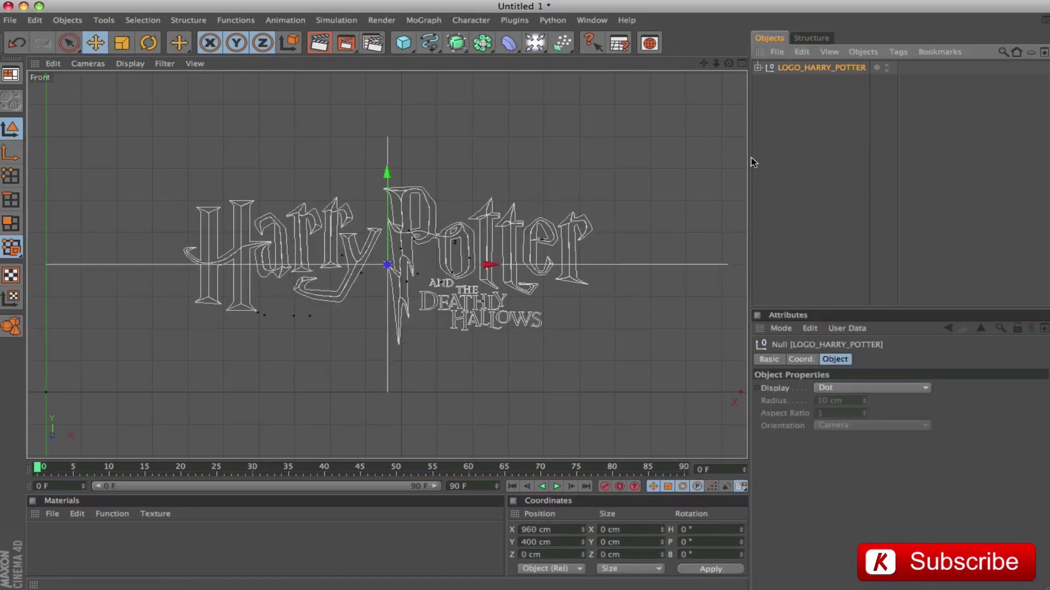
left_click(552, 529)
type("0")
key("Tab")
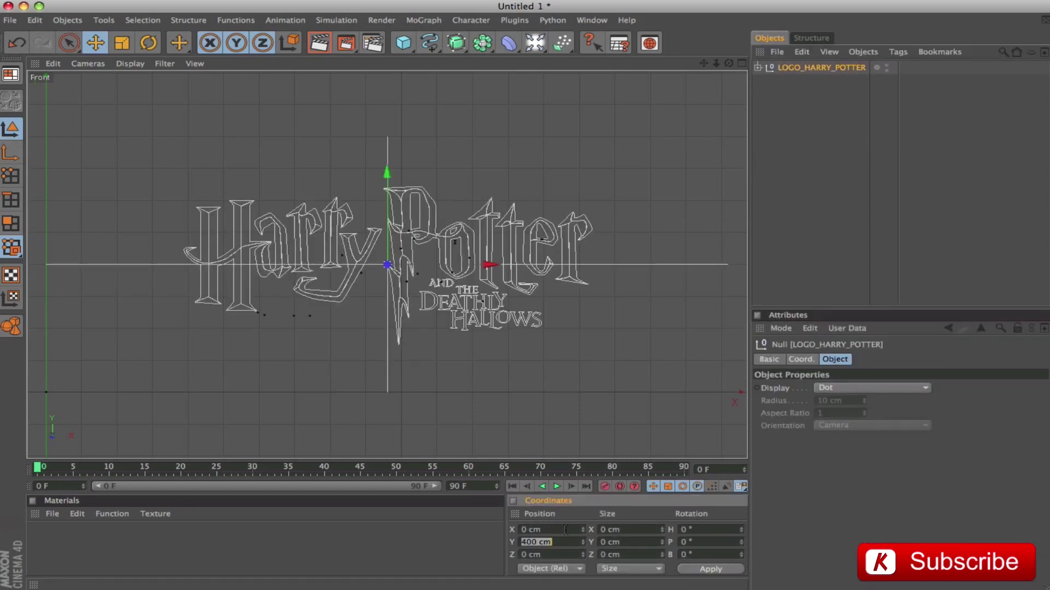
type("0")
key("Return")
Show the framed logo in a full-size Perspective view, seen slightly from above.
key("space")
middle_click(623, 382)
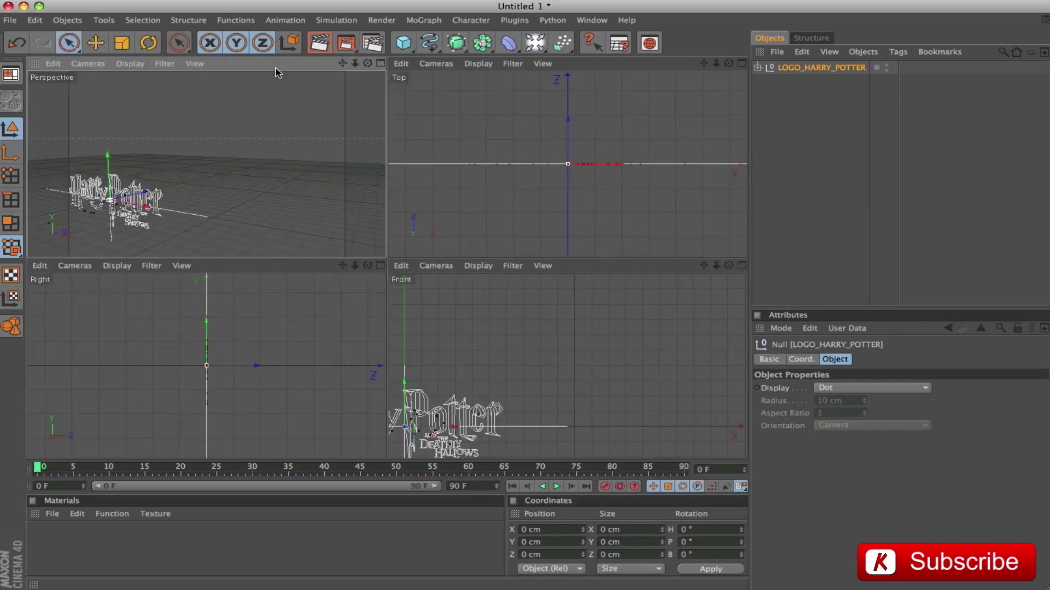
key("h")
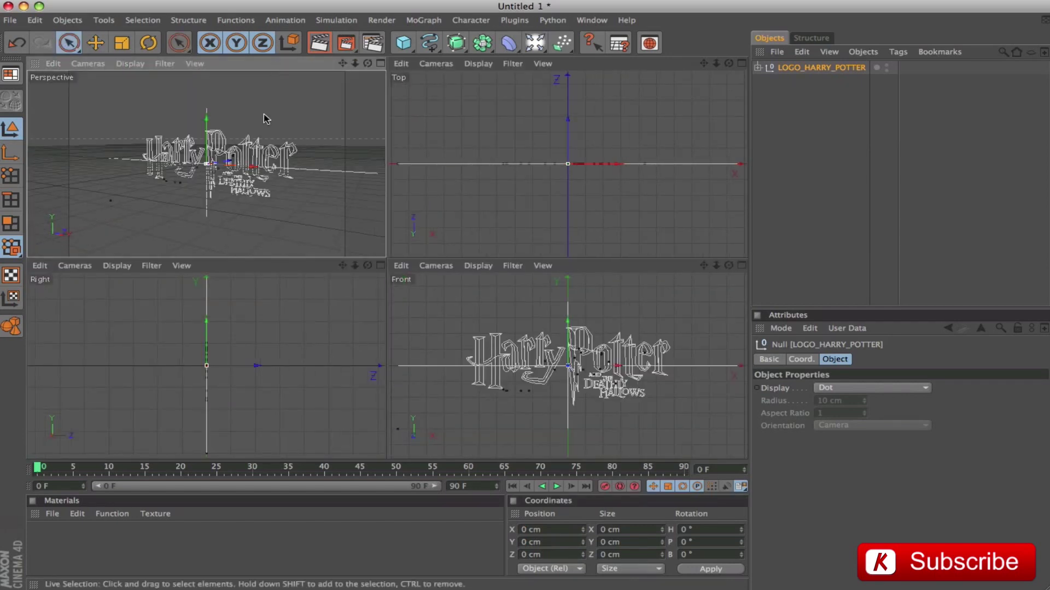
left_click(381, 64)
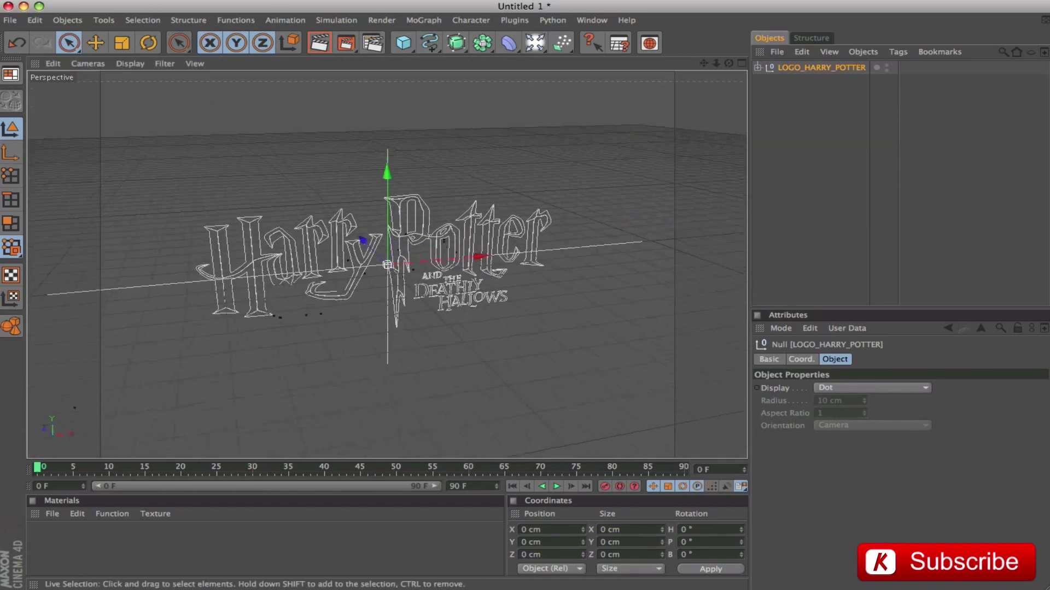
left_click_drag(492, 257, 530, 239, "alt")
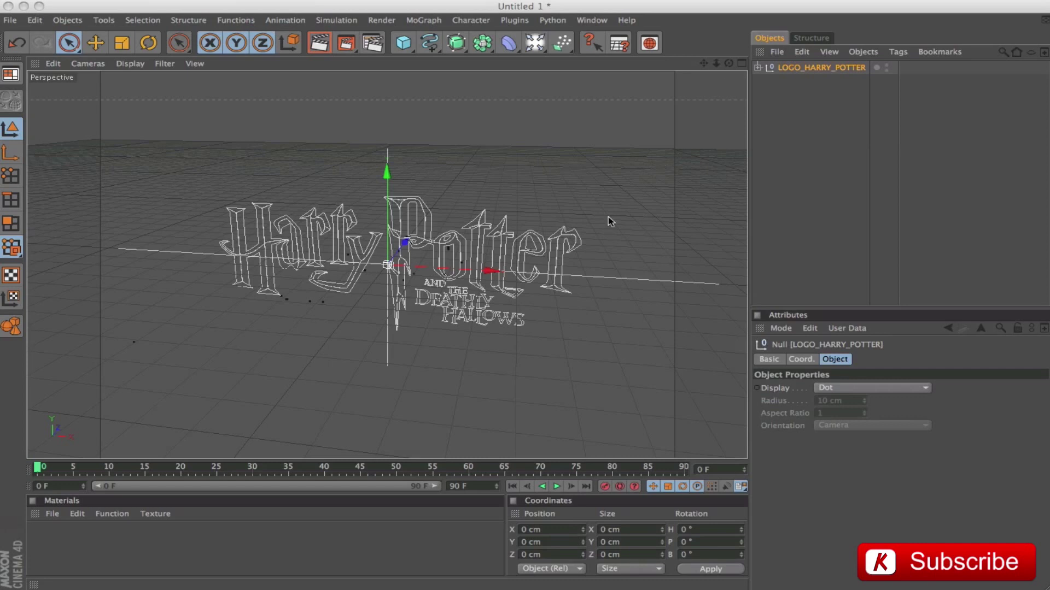
left_click(825, 252)
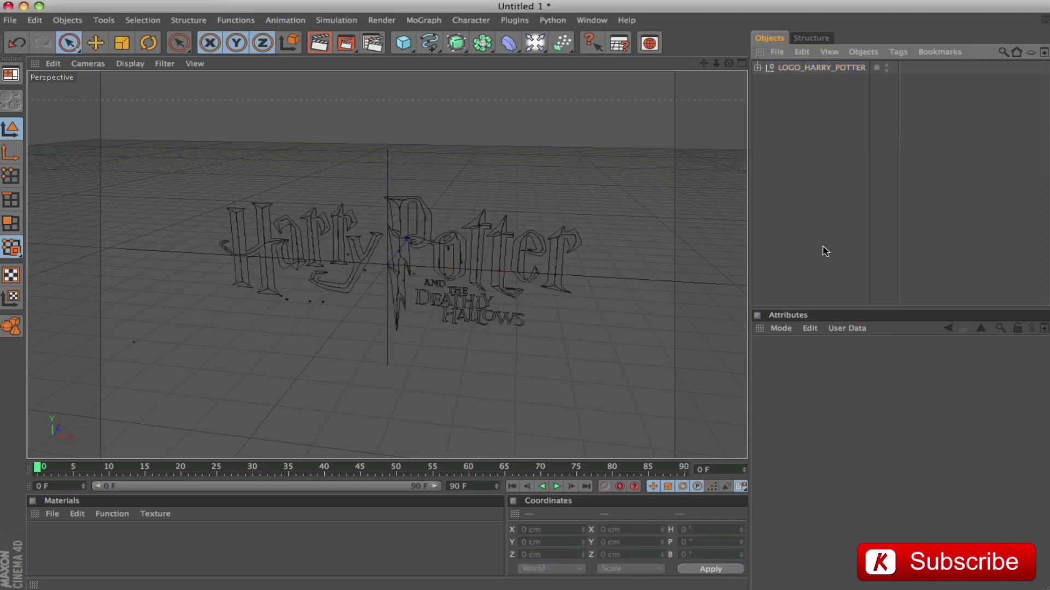
key("ctrl+d")
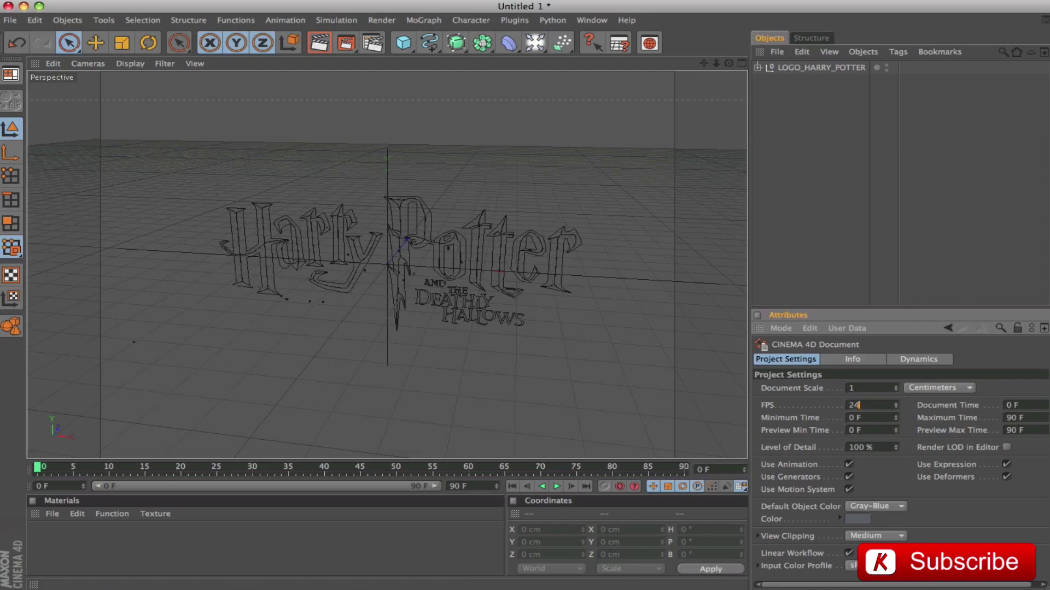
Set 24 fps and a Maximum Time of 240 frames, extending the preview range.
key("Tab")
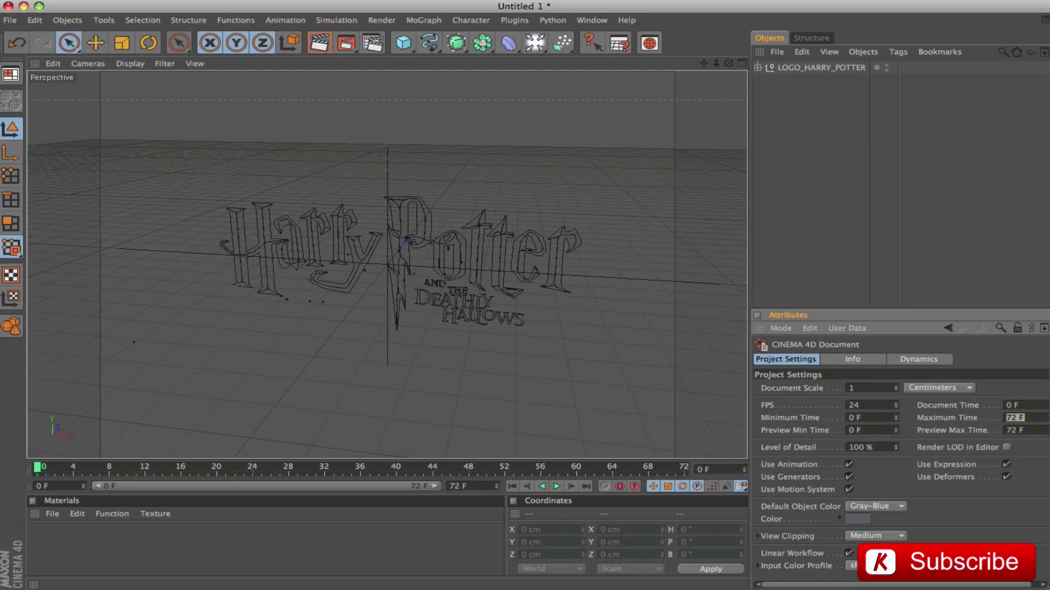
type("240")
key("Return")
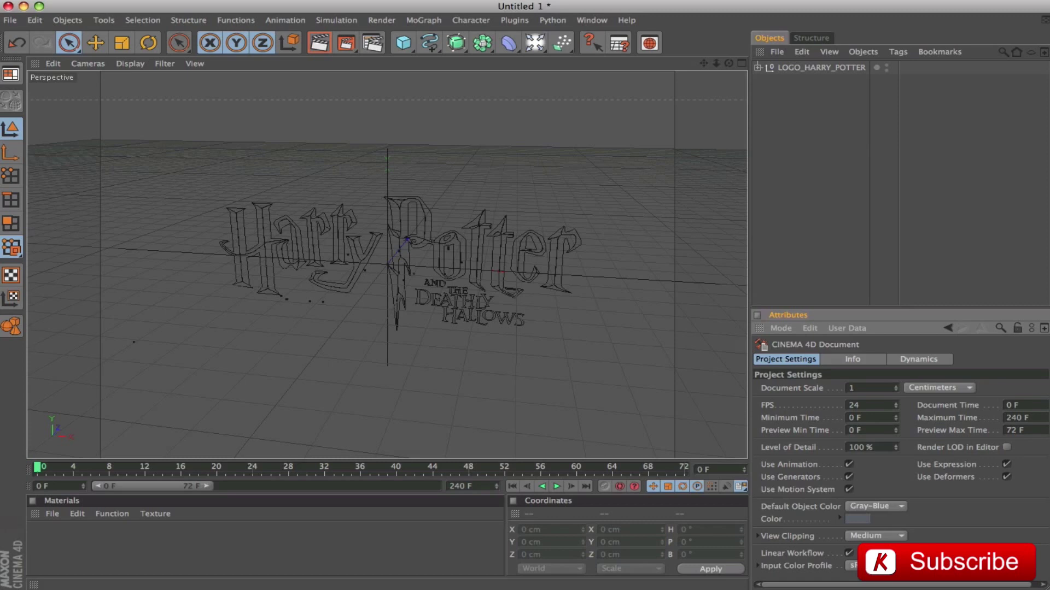
left_click_drag(206, 486, 437, 487)
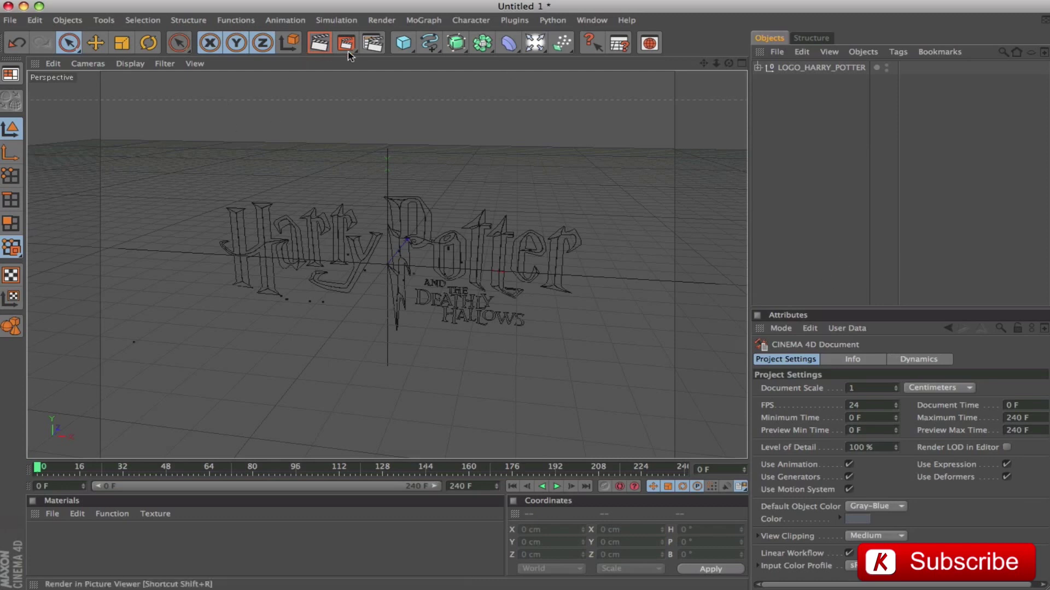
left_click(369, 46)
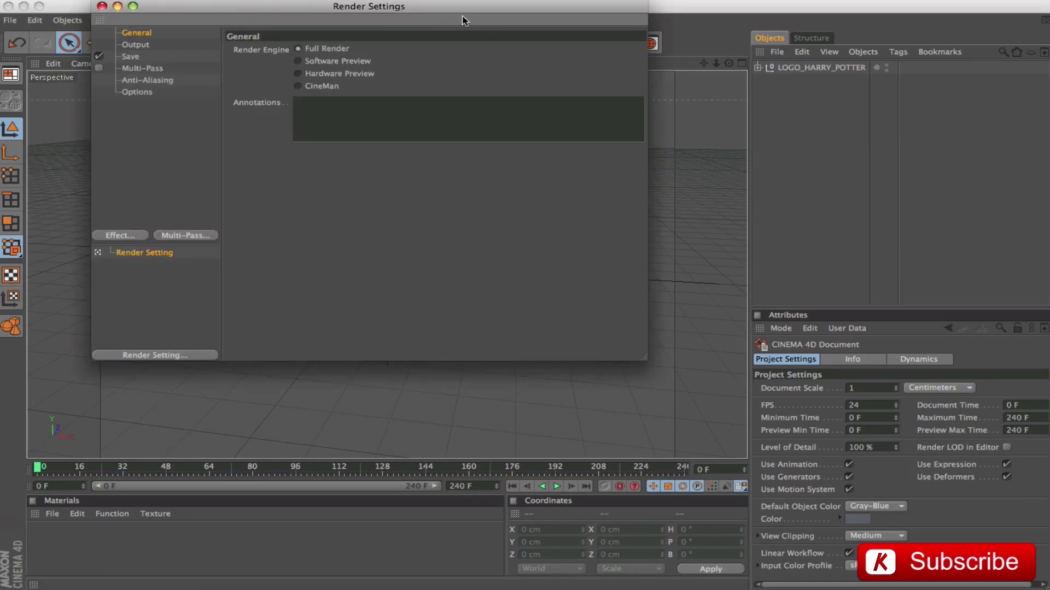
Set the render output to 1920×800 with Frame Range All Frames.
left_click_drag(462, 7, 508, 109)
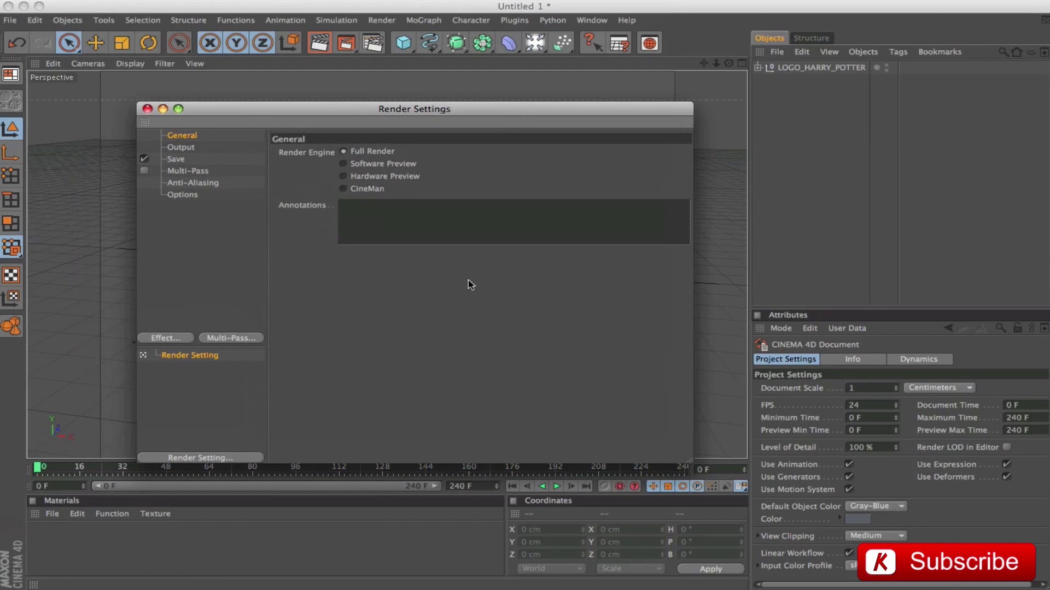
left_click(181, 148)
double_click(389, 166)
type("1920")
key("Tab")
type("800")
key("Tab")
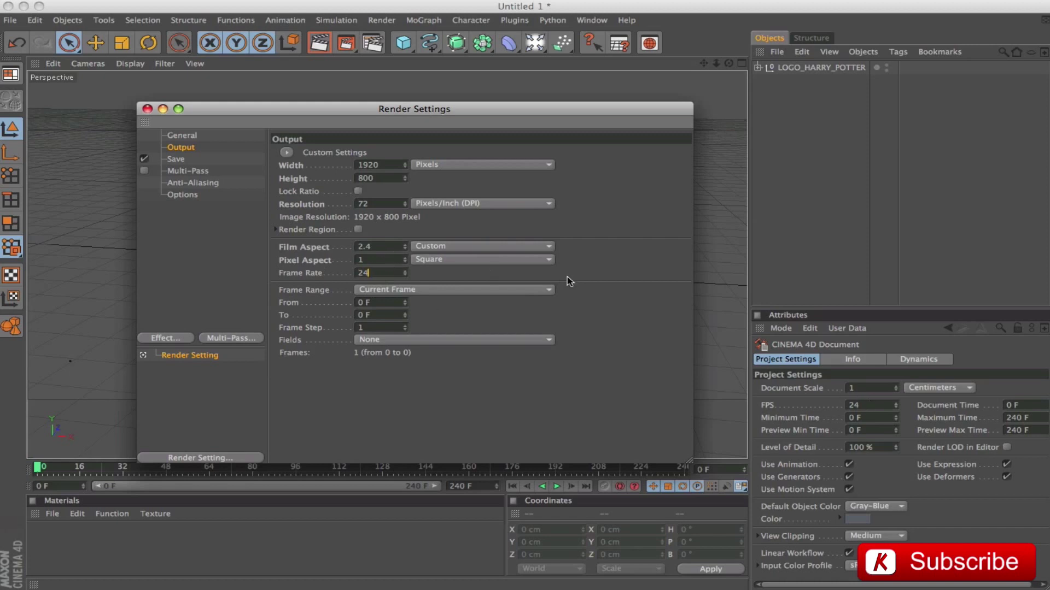
left_click(447, 290)
left_click(426, 328)
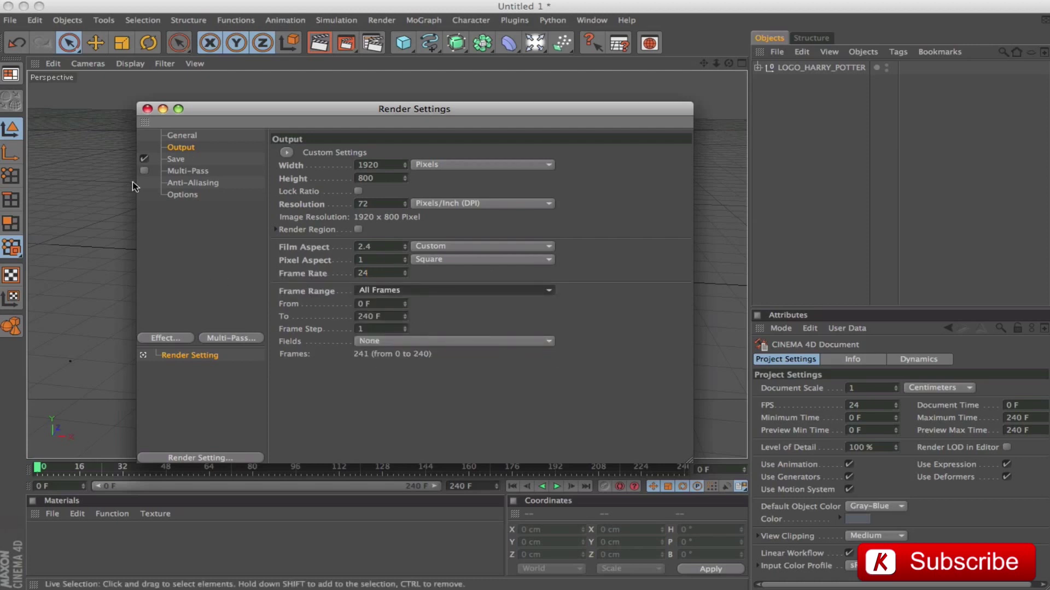
Save renders as a QuickTime Movie named HP7_LOGO, with alpha and no sound.
left_click(180, 159)
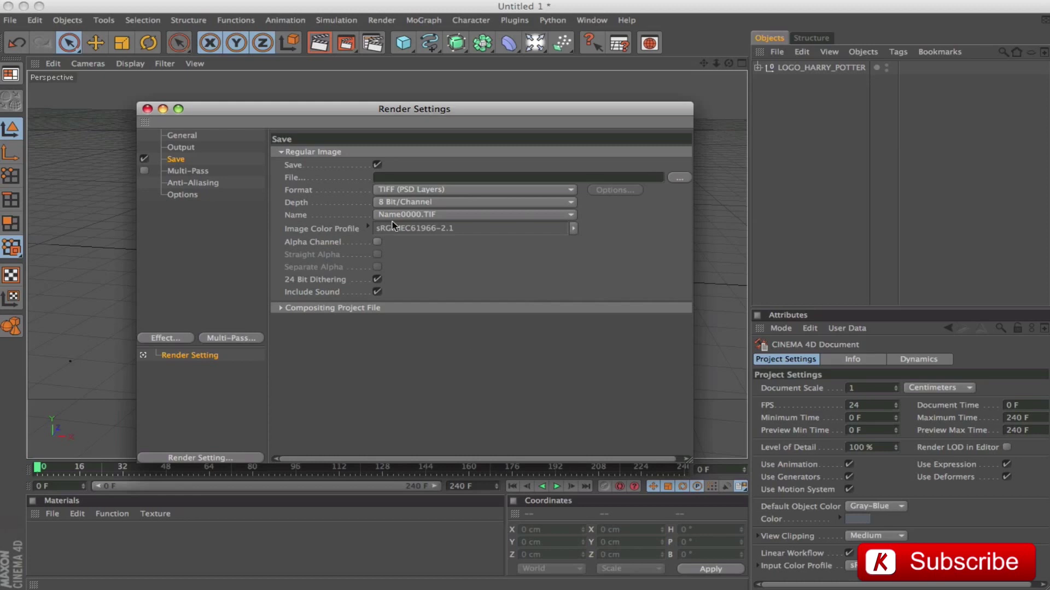
left_click(441, 191)
left_click(438, 514)
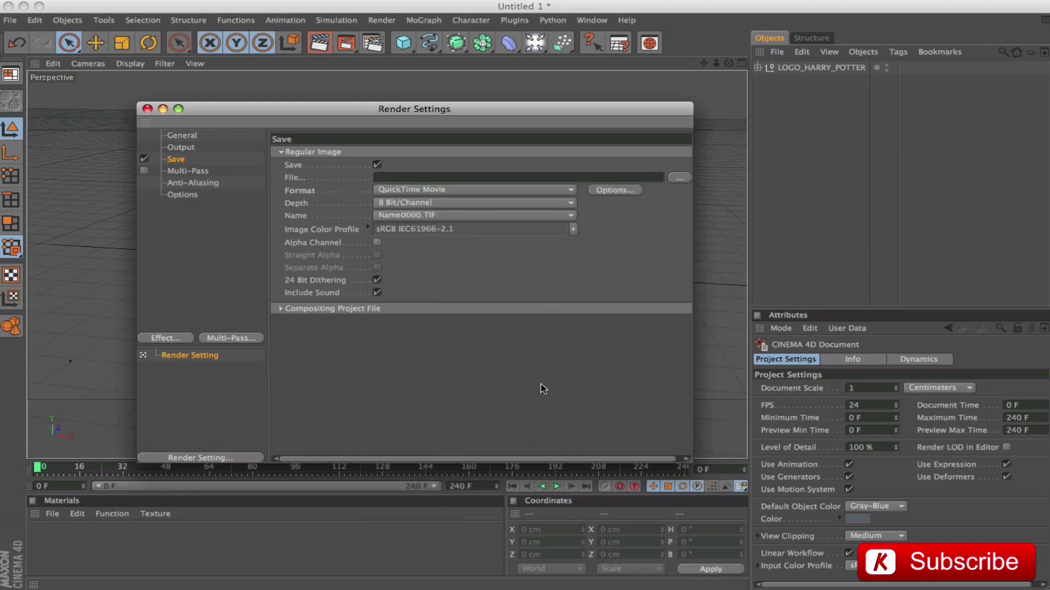
left_click(377, 242)
left_click(377, 293)
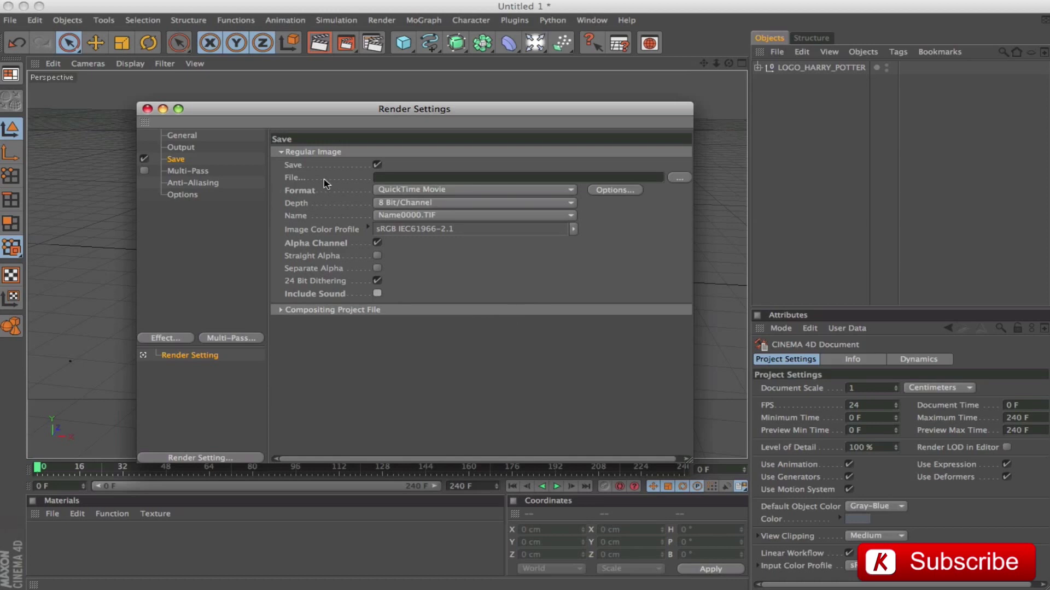
type("HP7_LOGO")
left_click(679, 177)
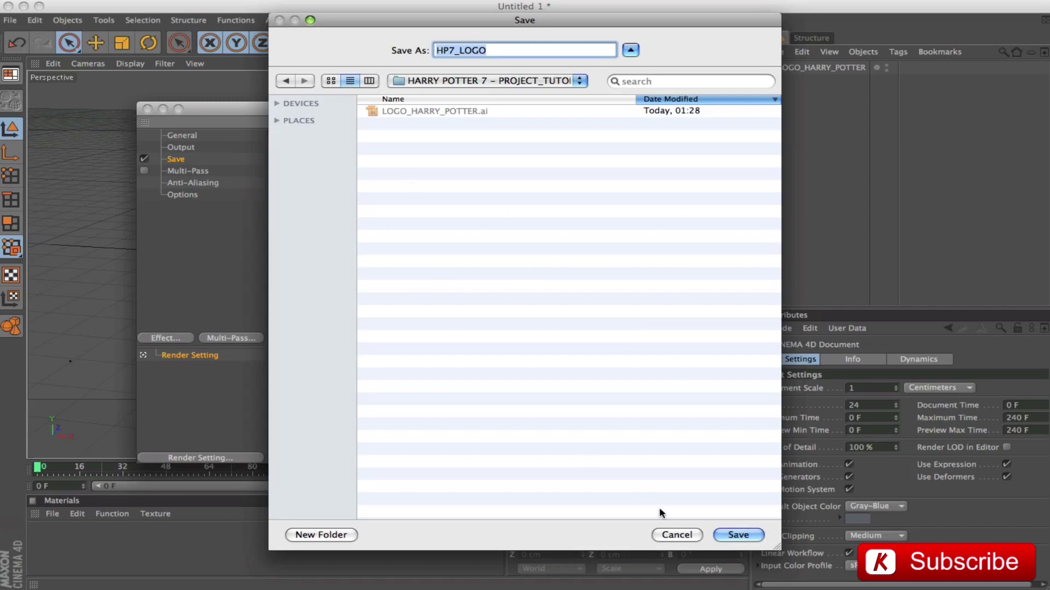
left_click(738, 535)
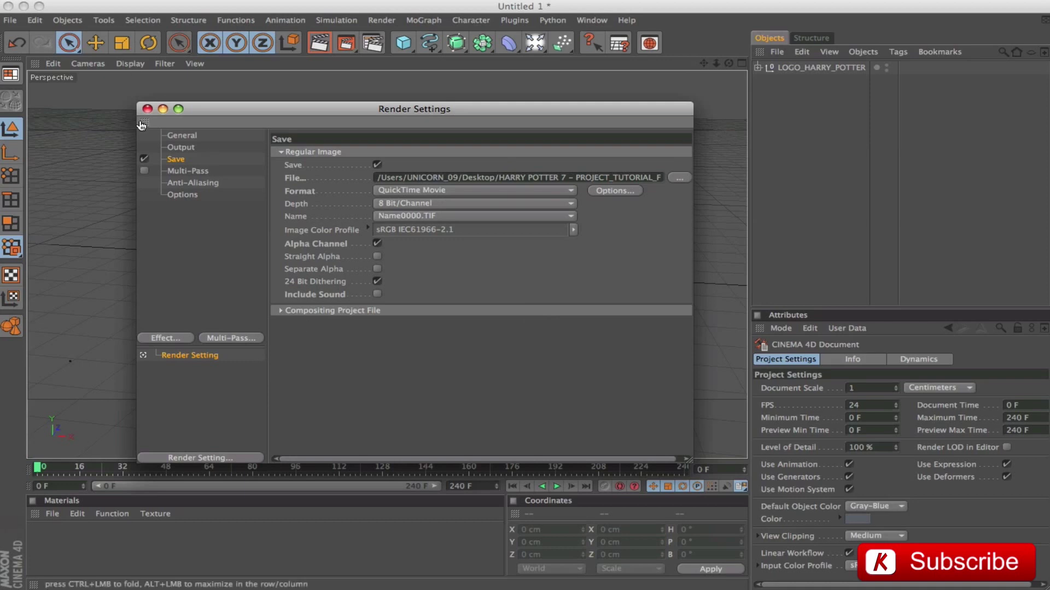
Set anti-aliasing to Best and close Render Settings.
left_click(186, 183)
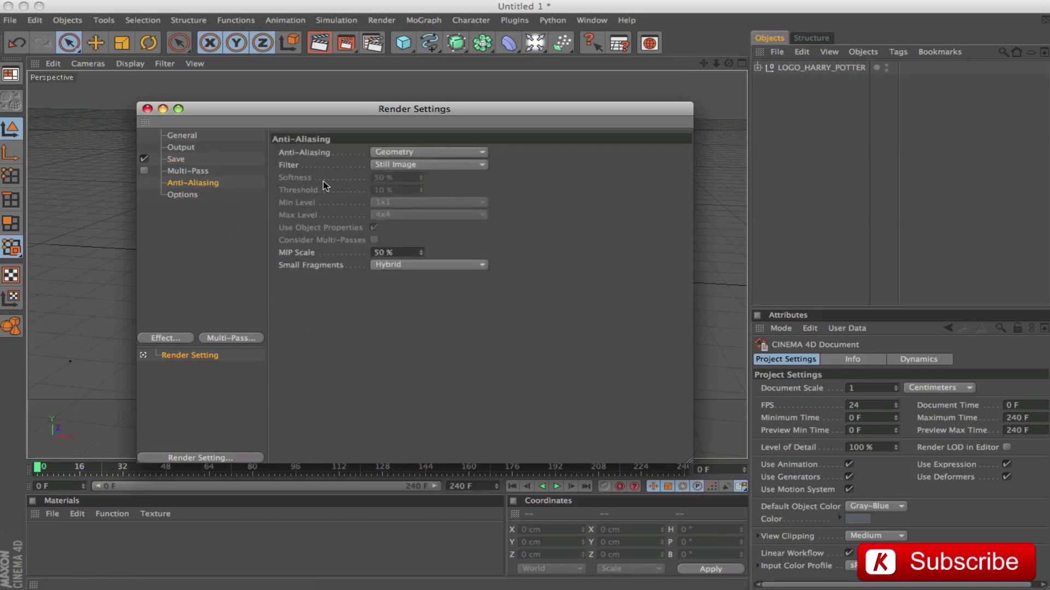
left_click(437, 153)
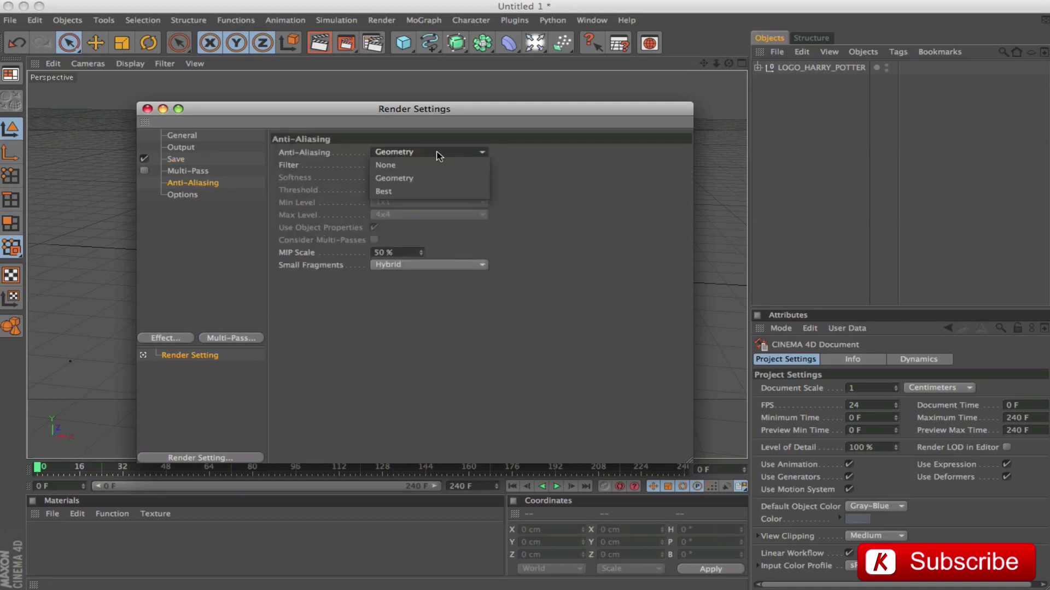
left_click(405, 191)
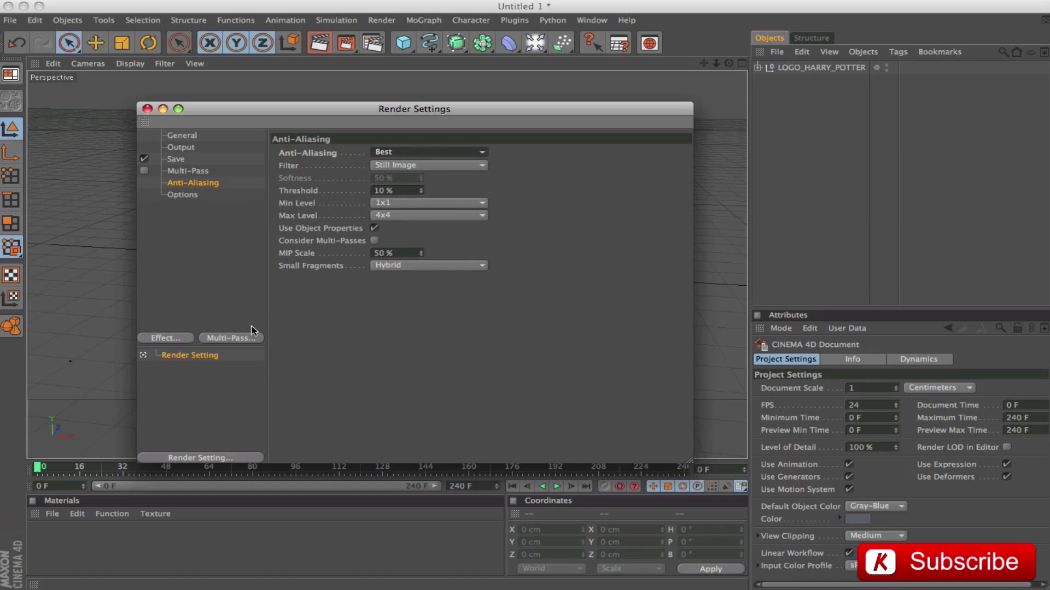
left_click(147, 108)
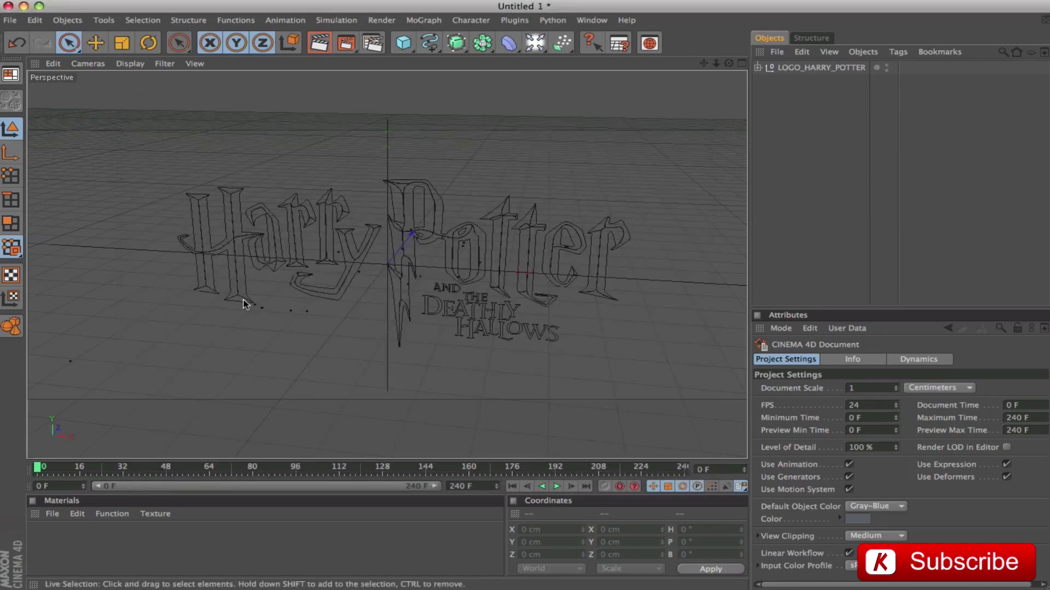
Expand LOGO_HARRY_POTTER.1 and hide the RIF AXIS SCENE and SUBTITLE groups in the viewport.
left_click(758, 67)
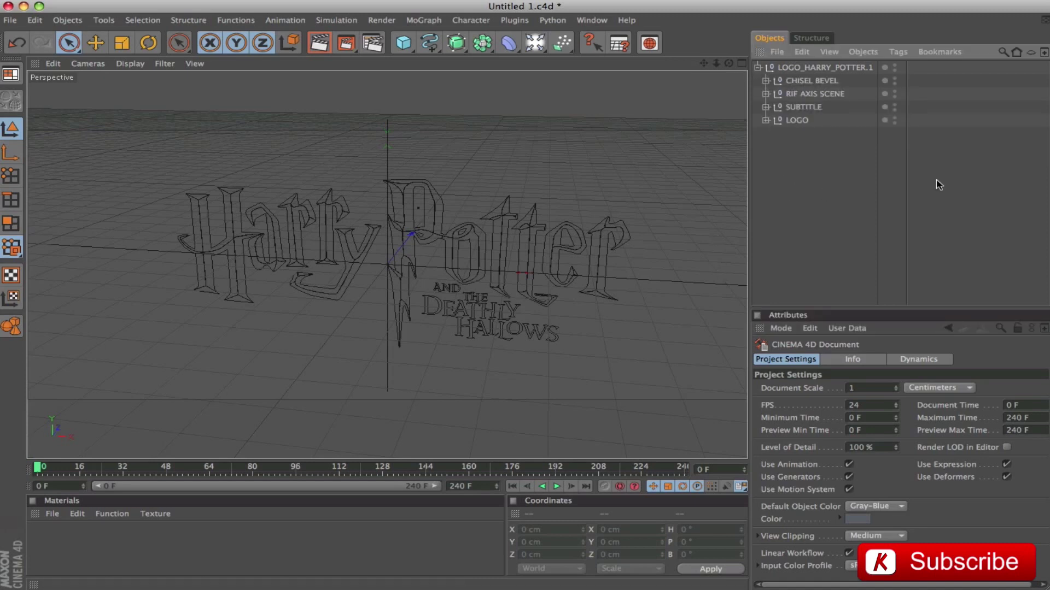
left_click(823, 81)
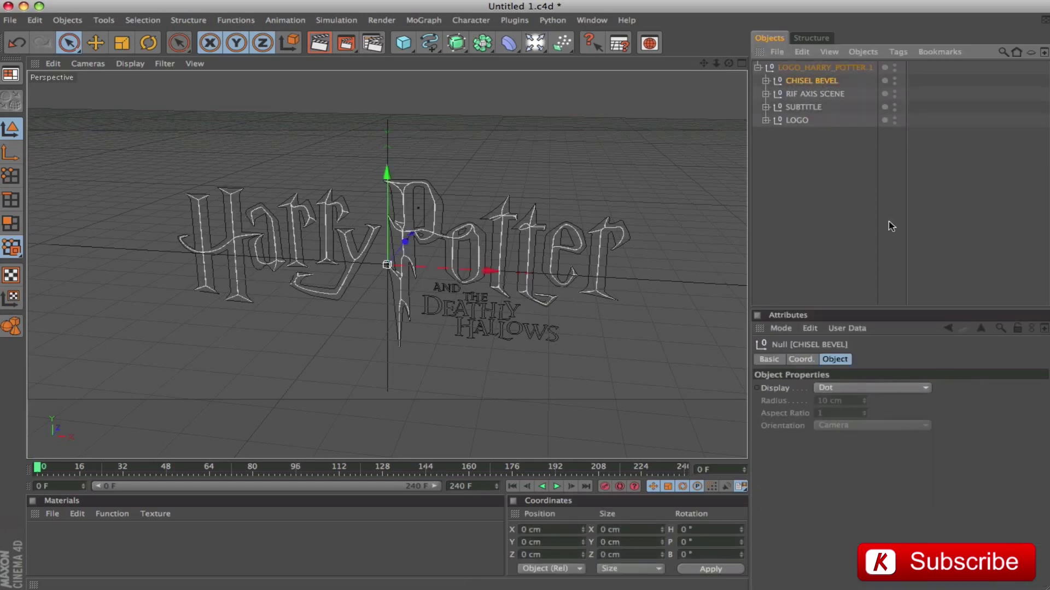
left_click(814, 94)
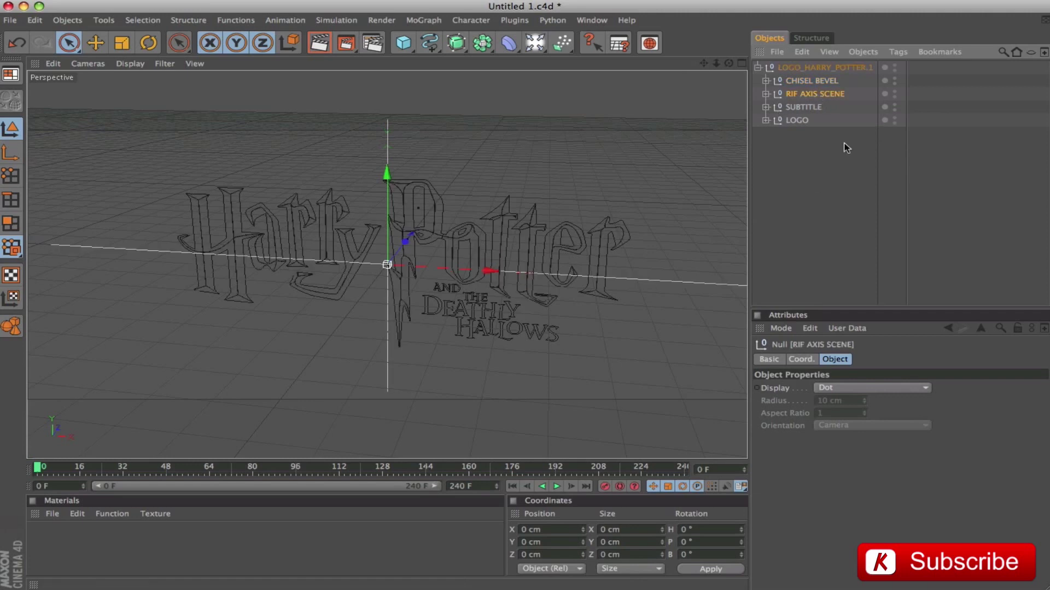
left_click(895, 92)
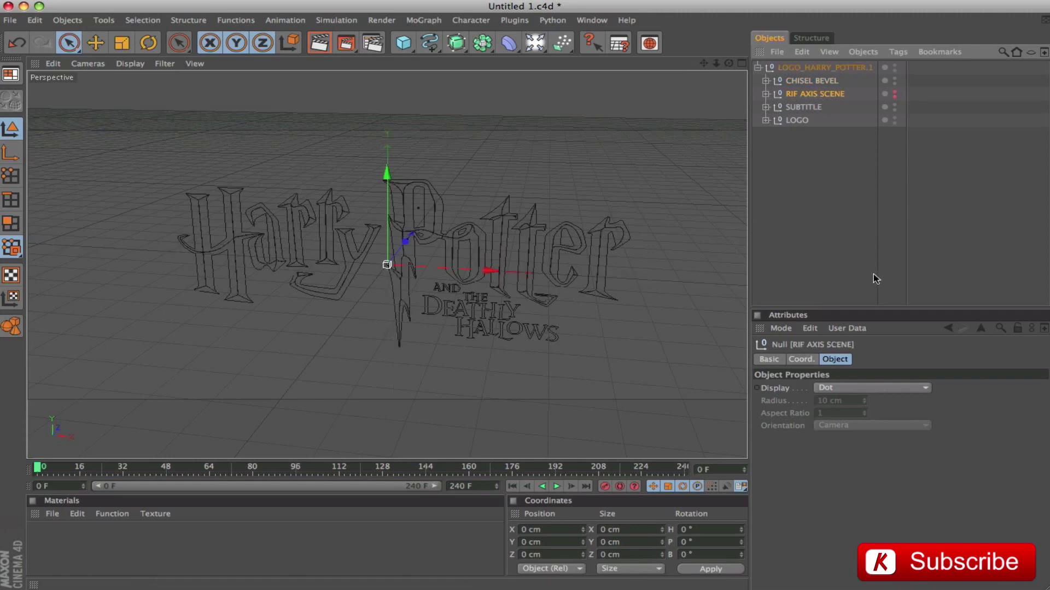
left_click(797, 121)
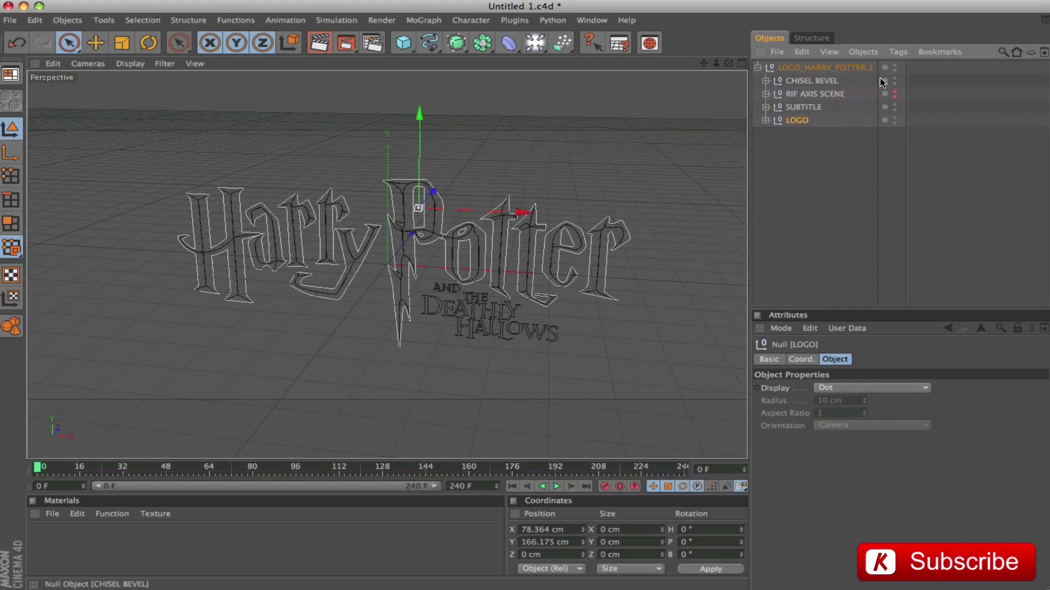
left_click(804, 107)
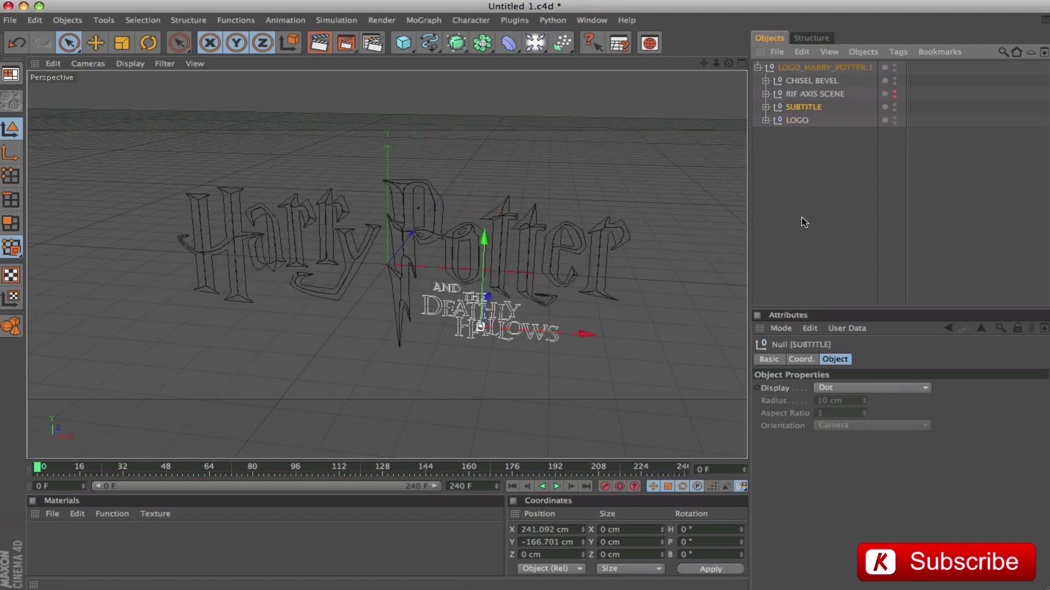
left_click(894, 106)
left_click(894, 106)
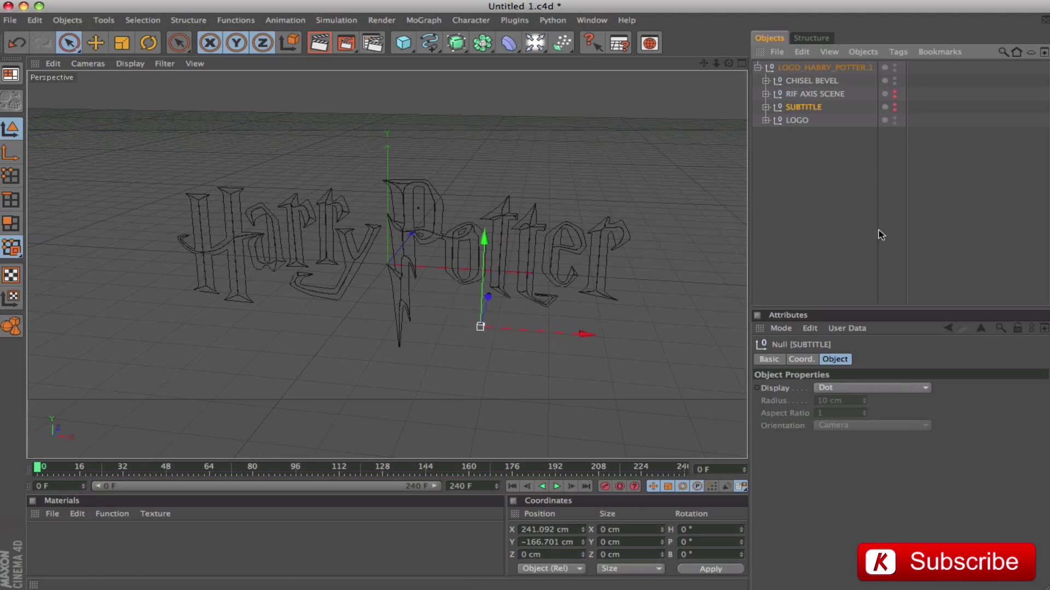
left_click(812, 188)
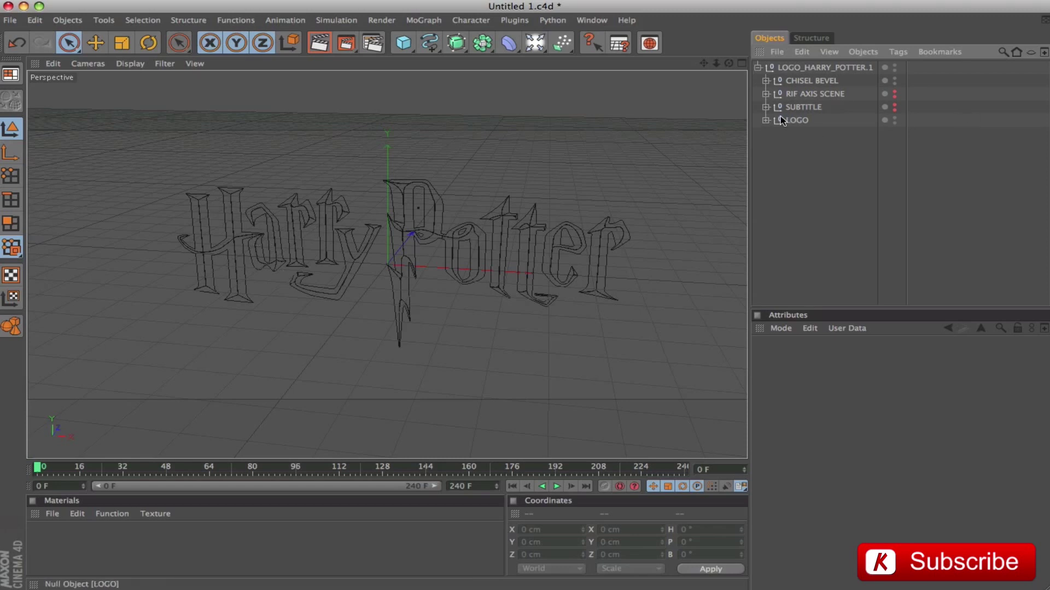
left_click(765, 120)
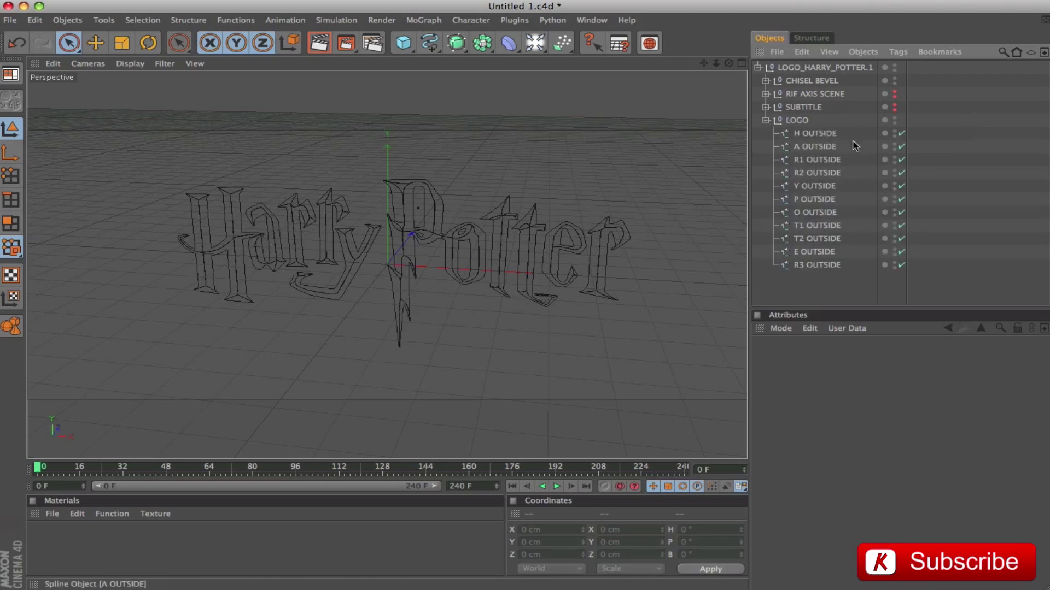
Move A OUTSIDE and A INSIDE to the hierarchy top and hide LOGO_HARRY_POTTER.1.
left_click_drag(810, 148, 818, 61)
left_click(765, 134)
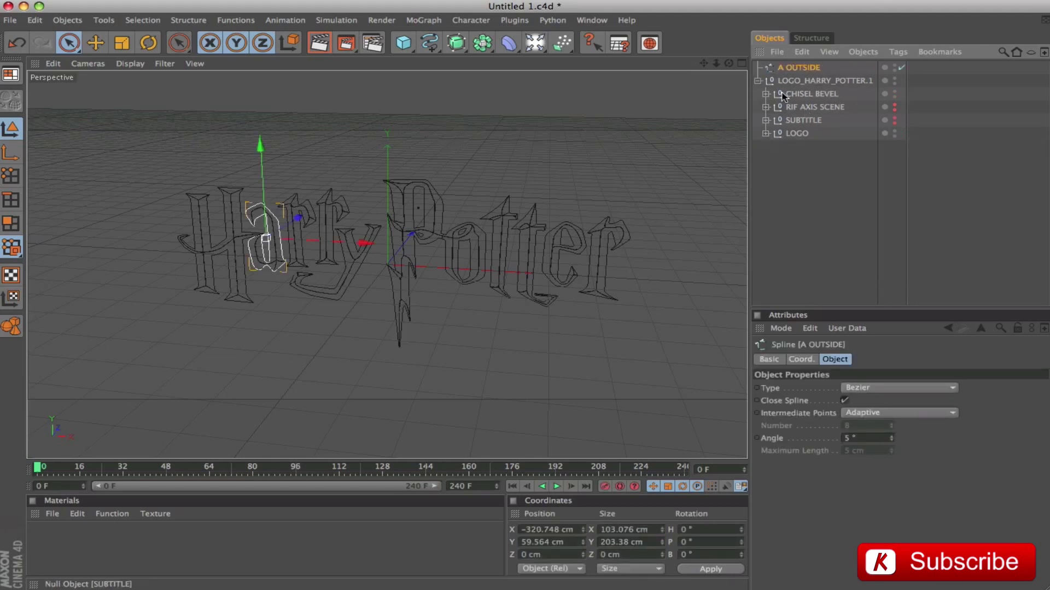
left_click(765, 93)
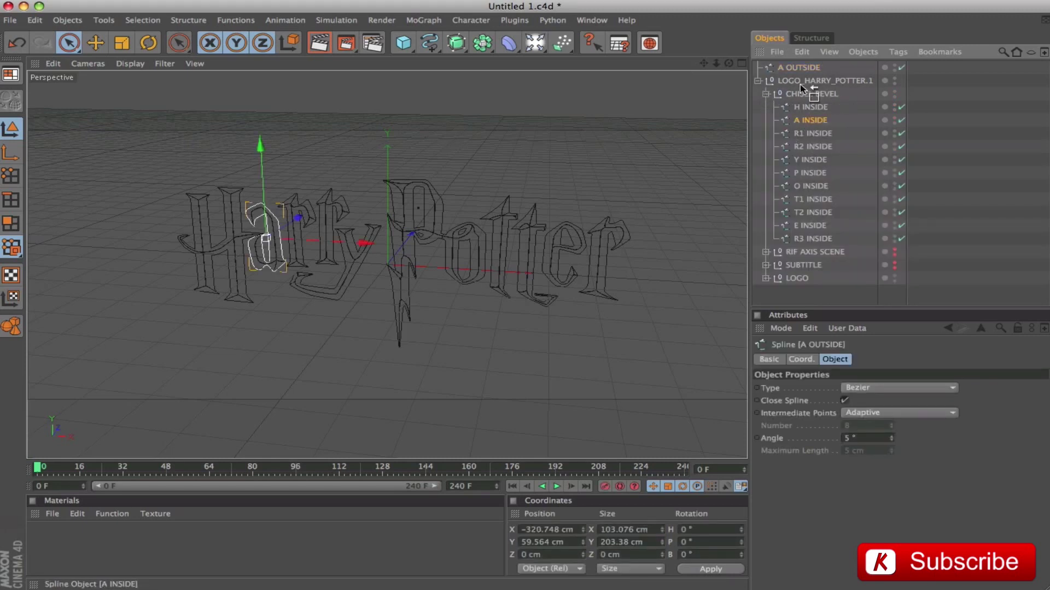
left_click_drag(798, 75, 798, 75)
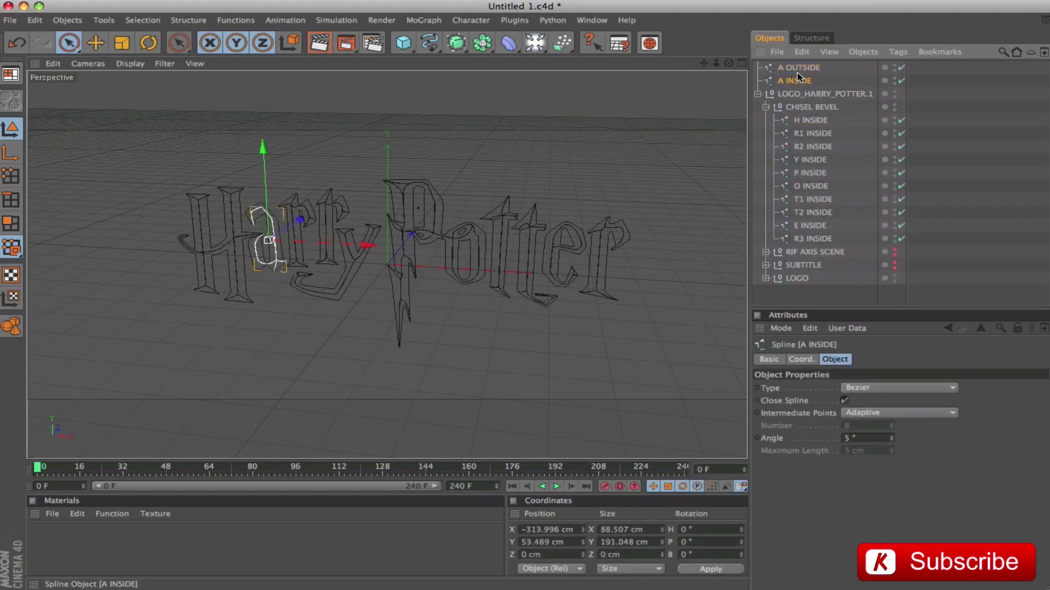
left_click(758, 94)
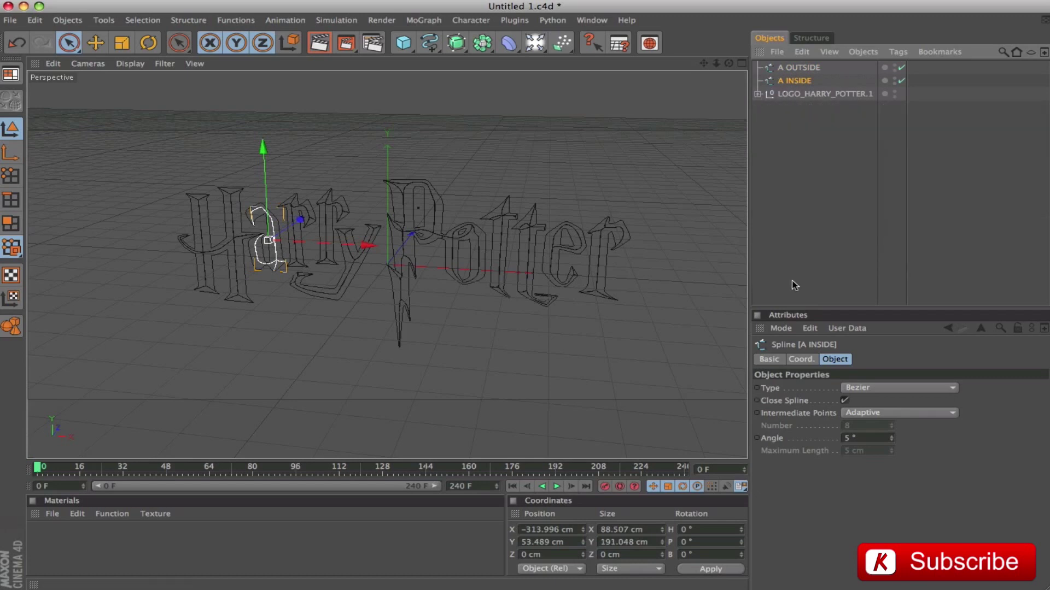
left_click(894, 92)
Frame the A OUTSIDE and A INSIDE splines in the view.
left_click(792, 68)
left_click(799, 81, "shift")
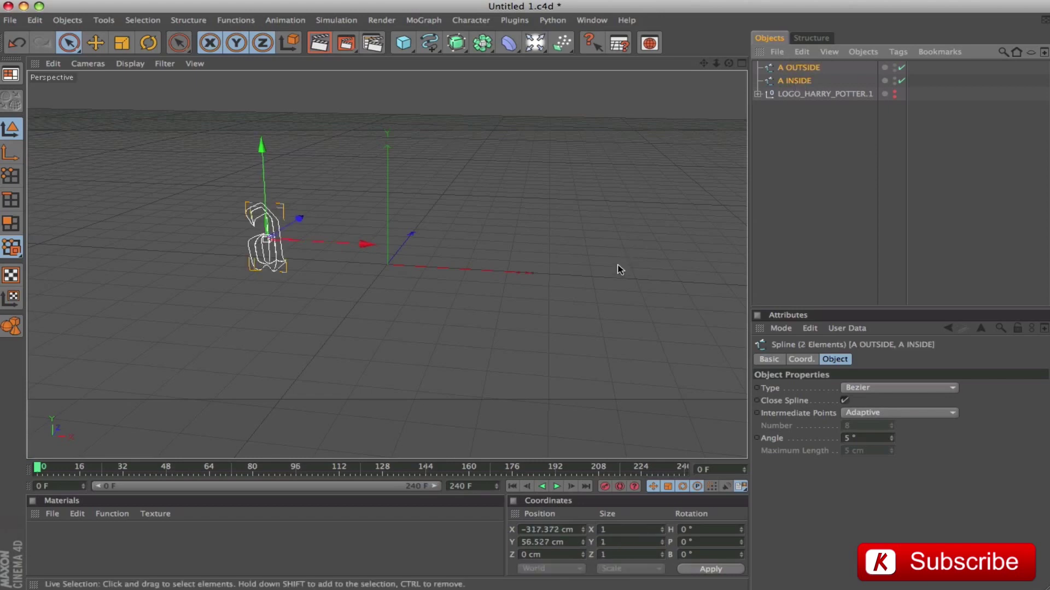
key("o")
mouse_move(599, 197)
left_mouse_down("alt")
mouse_move(579, 189)
mouse_move(601, 201)
left_mouse_up("alt")
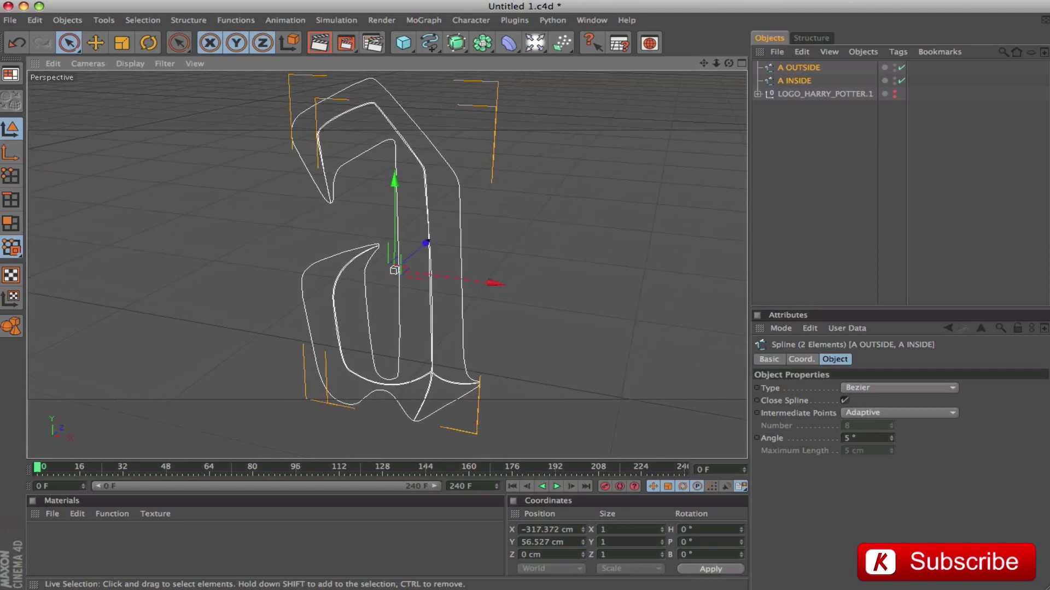
left_click(795, 158)
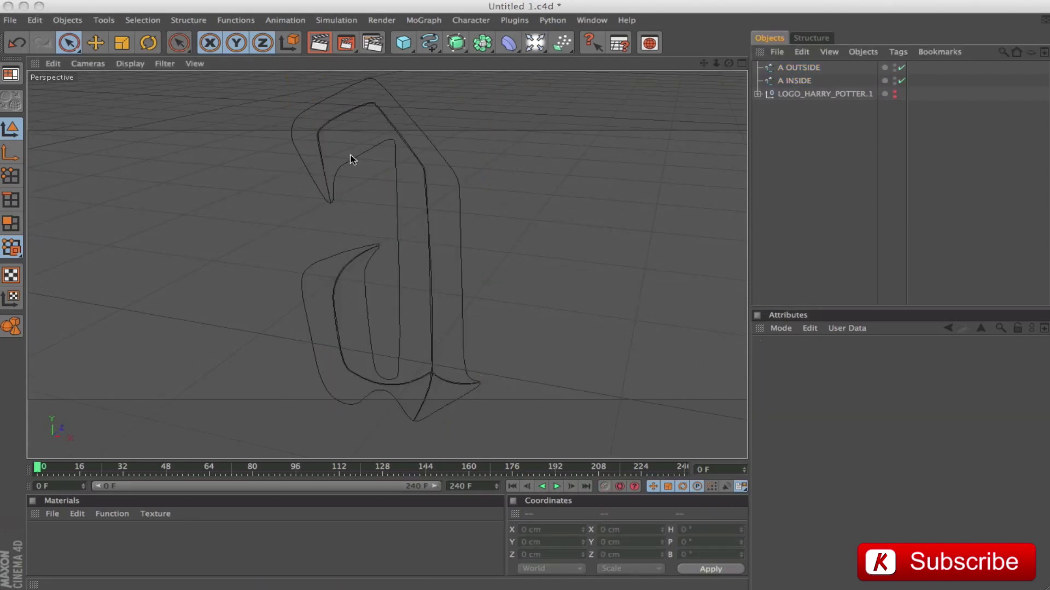
In Point mode, set A OUTSIDE's top point as its first point.
left_click(801, 67)
left_click(794, 80, "ctrl")
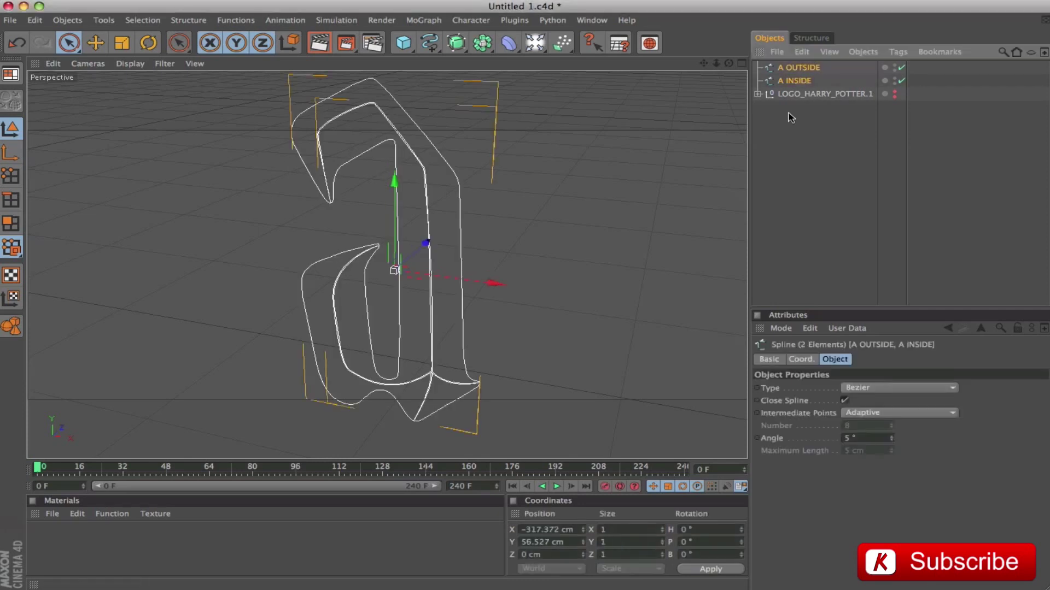
left_click(14, 180)
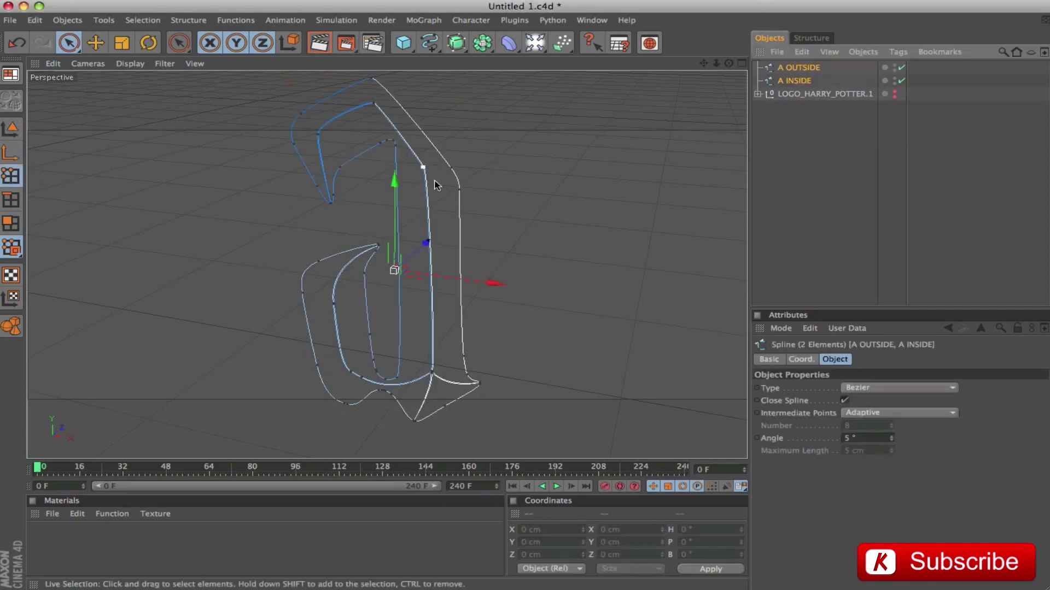
left_click(807, 148)
left_click(801, 68)
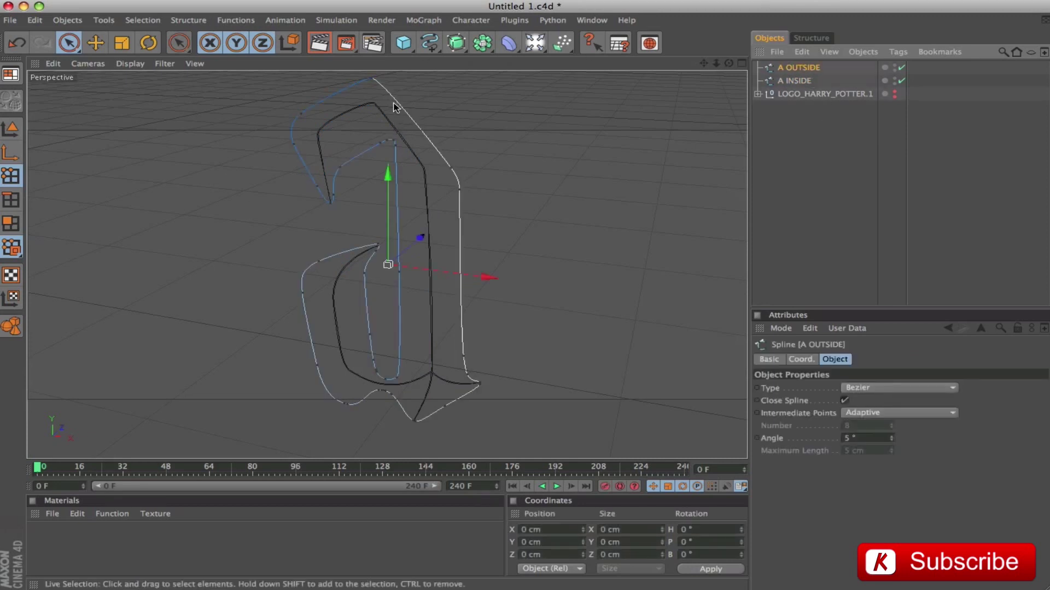
left_click(374, 80)
right_click(375, 82)
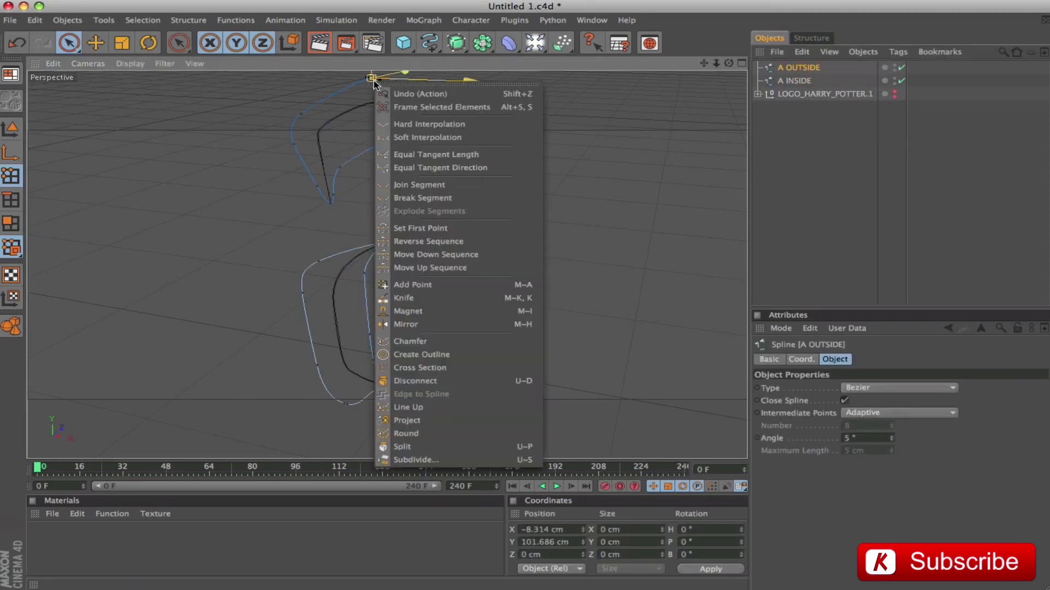
left_click(426, 230)
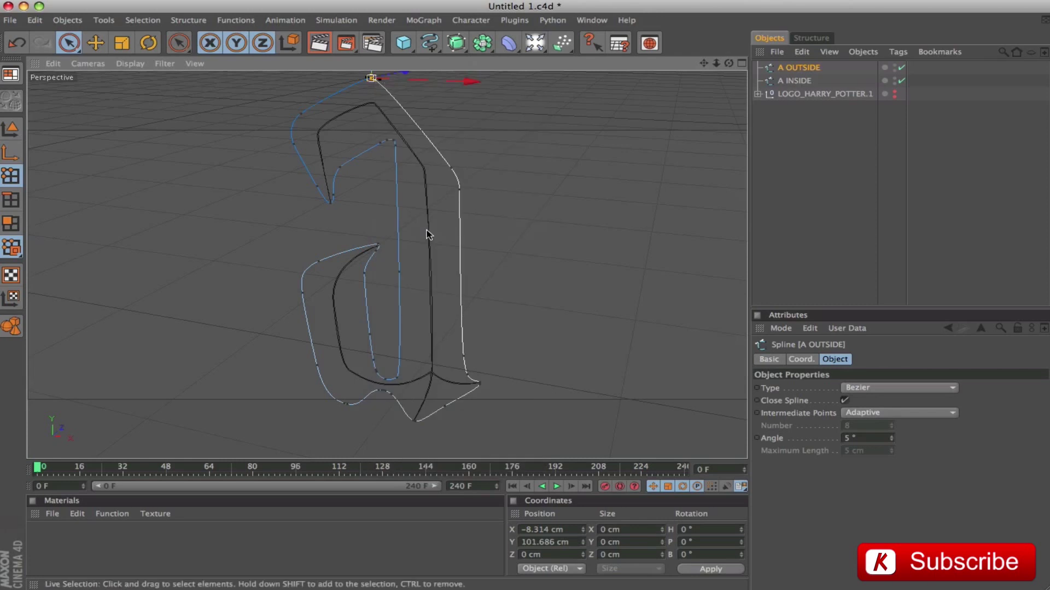
Set A INSIDE's top point as its first point and orbit around the letter.
left_click(798, 80)
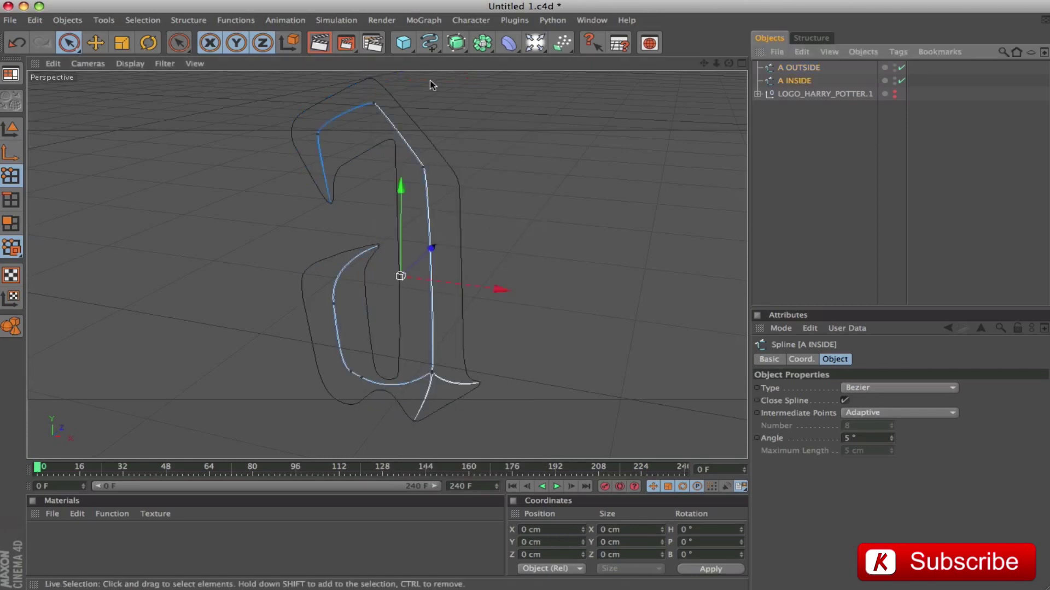
left_click(374, 104)
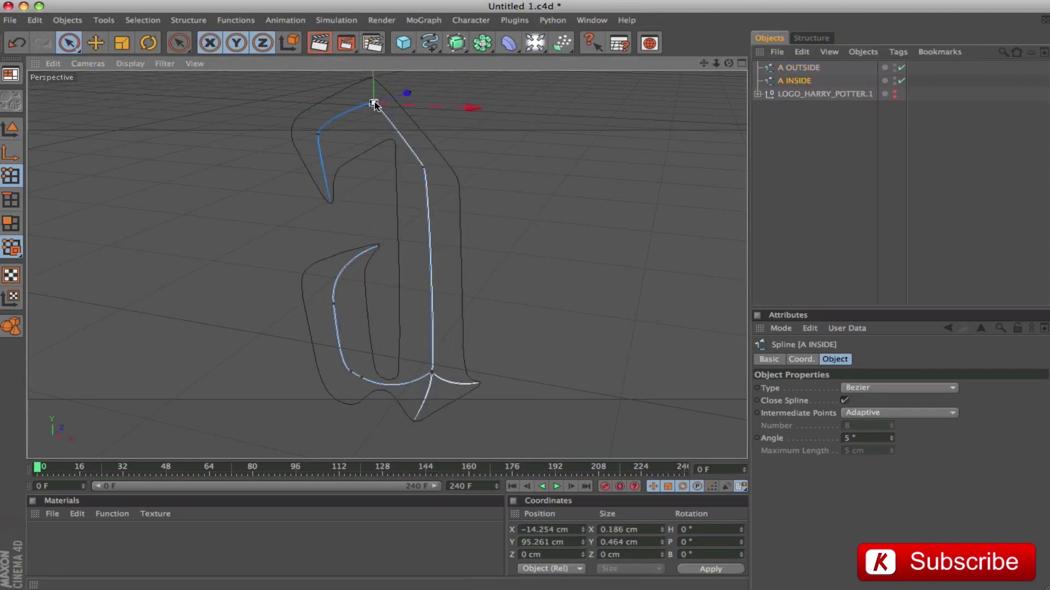
right_click(374, 104)
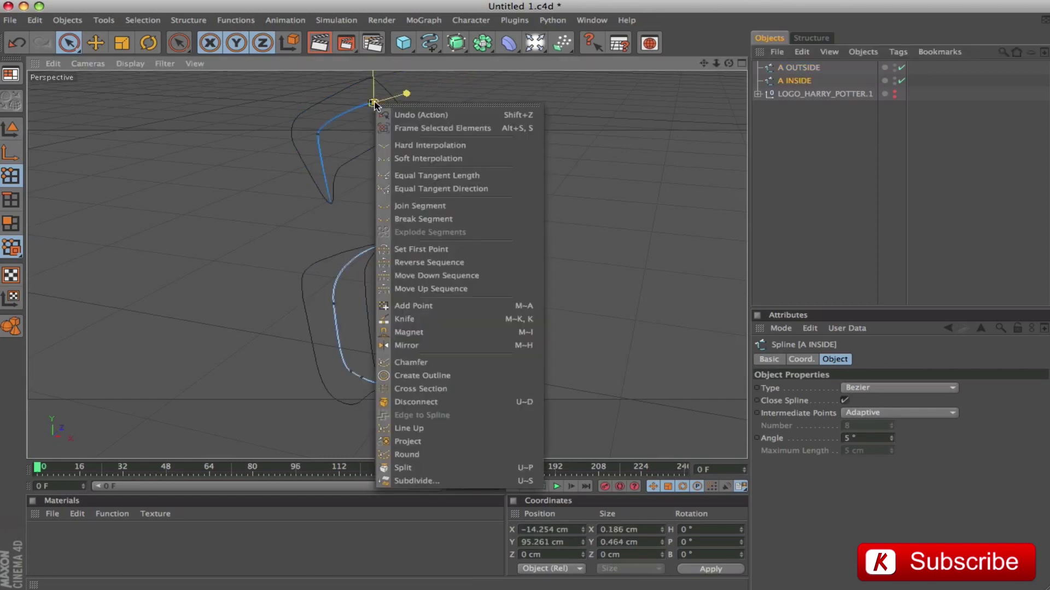
left_click(435, 249)
left_click(792, 133)
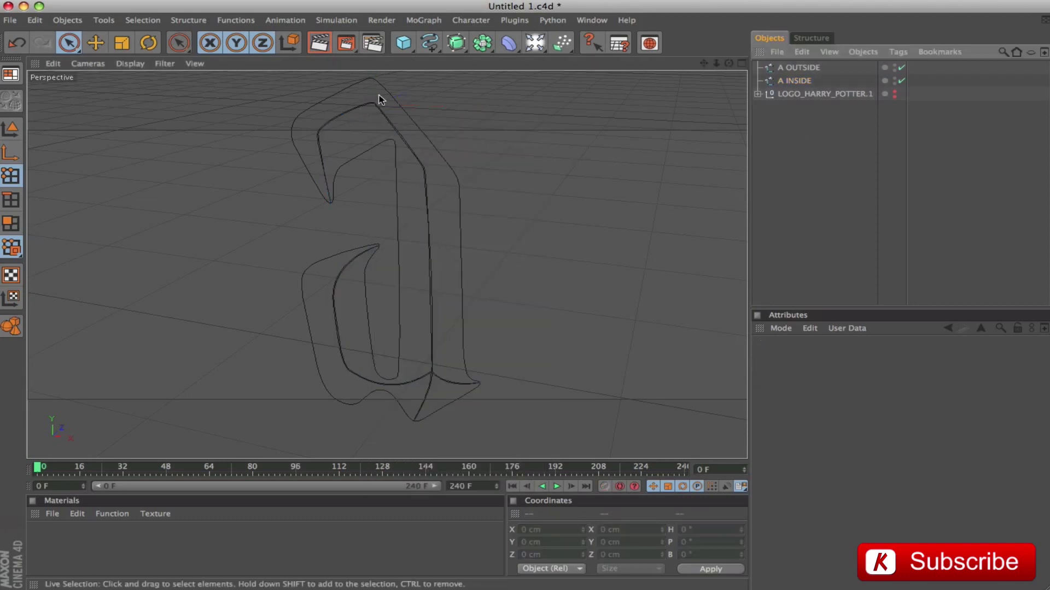
left_click_drag(614, 199, 522, 254, "alt")
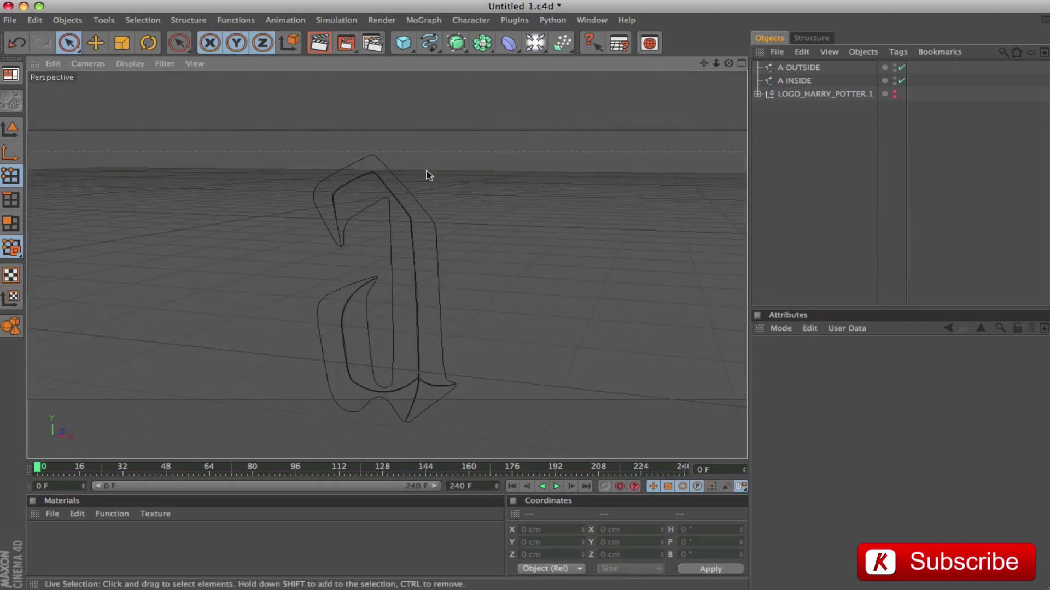
left_click_drag(324, 240, 316, 226, "alt")
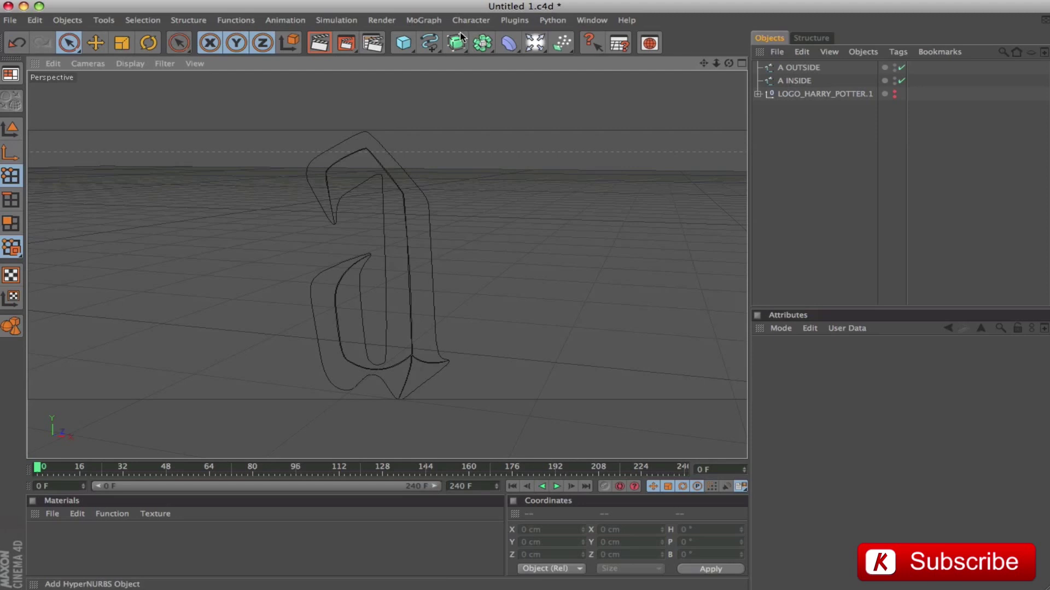
Add a Loft NURBS and place the A OUTSIDE and A INSIDE splines under it.
left_click_drag(459, 49, 614, 75)
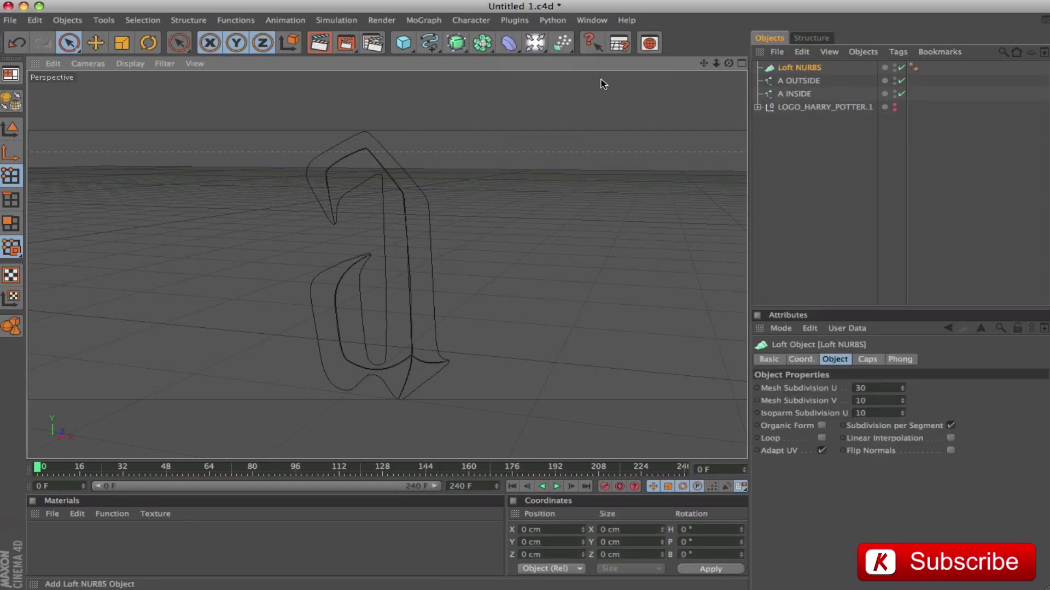
left_click(793, 82)
mouse_move(793, 82)
left_mouse_down()
mouse_move(799, 68)
mouse_move(800, 98)
mouse_move(799, 88)
left_mouse_up()
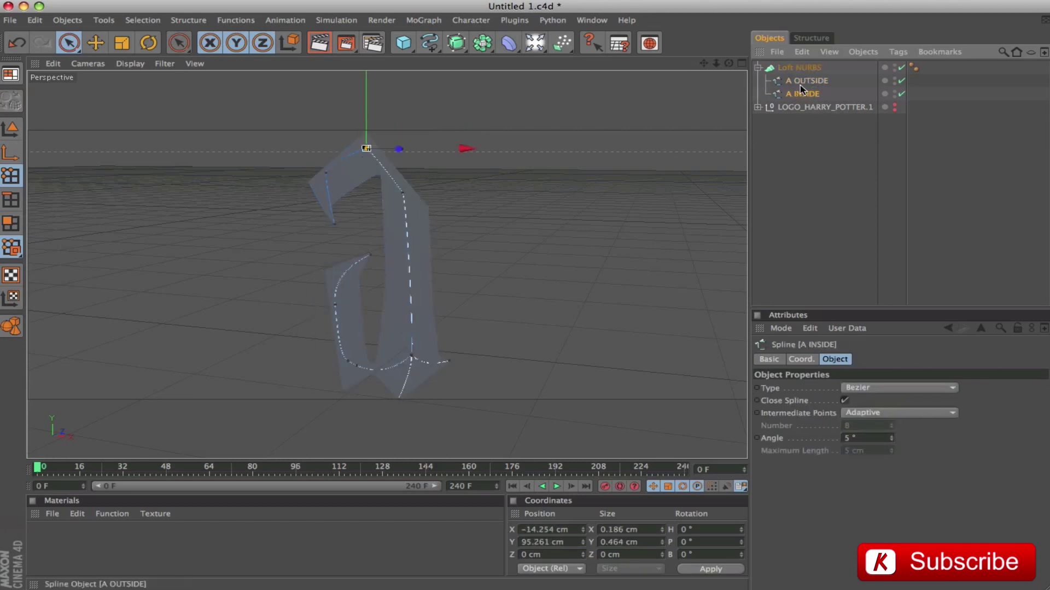
Give the Loft NURBS Mesh Subdivision U 300 and V 3.
left_click(787, 67)
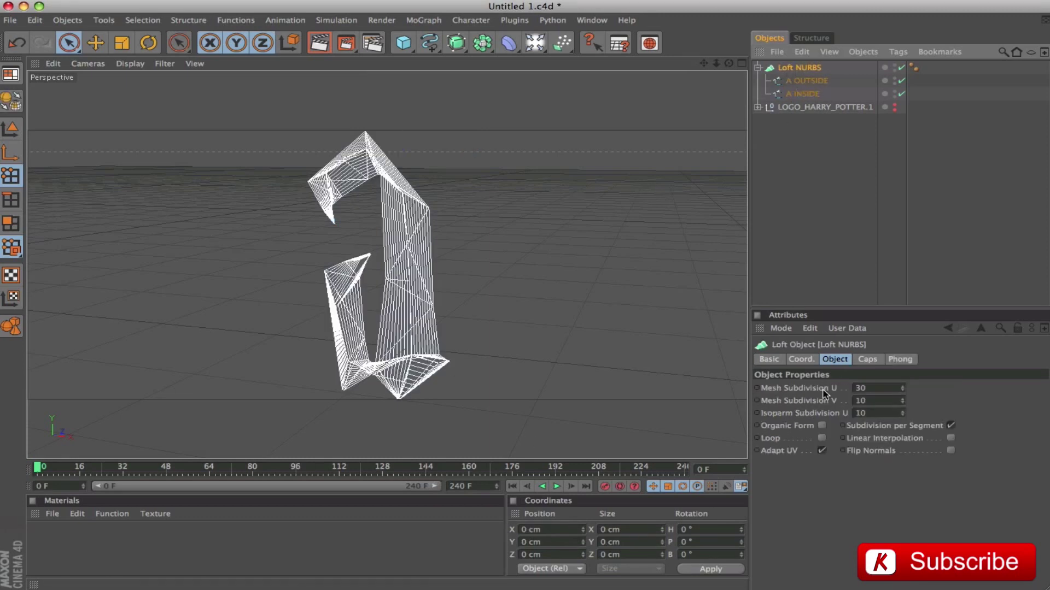
left_click(894, 389)
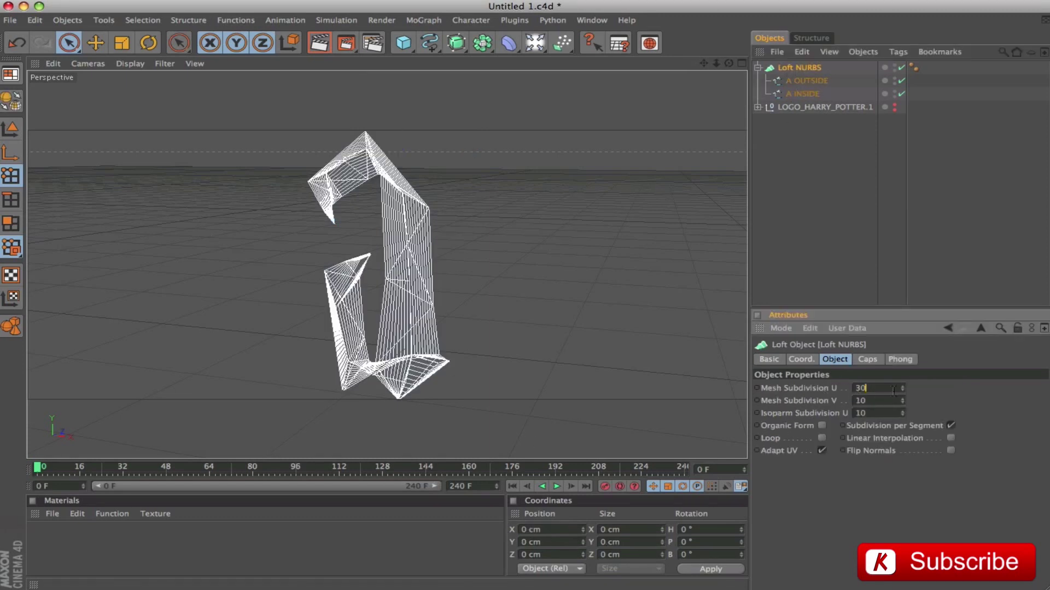
type("0")
key("Tab")
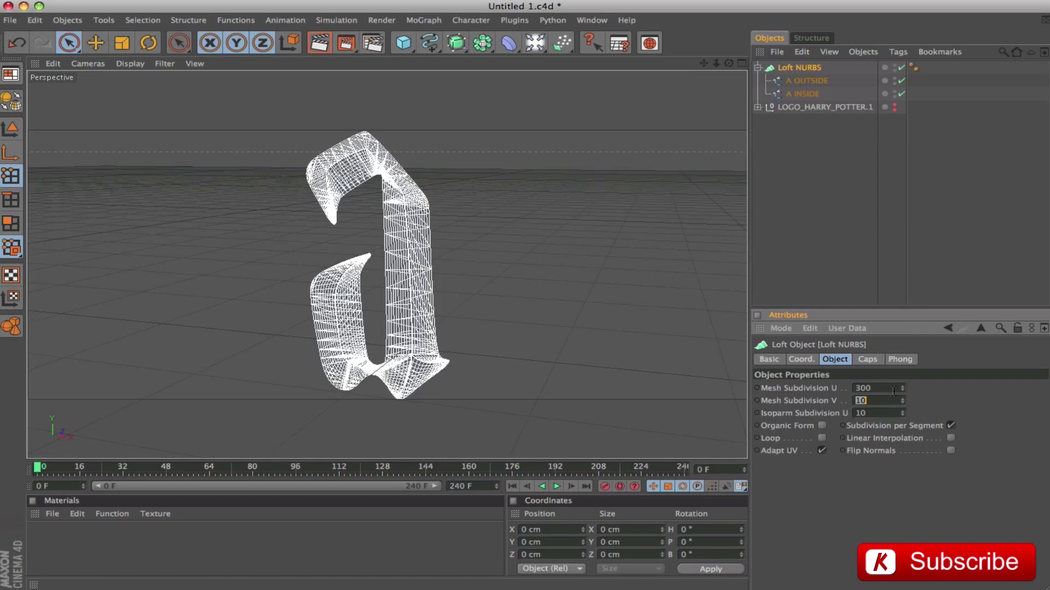
type("3")
key("Return")
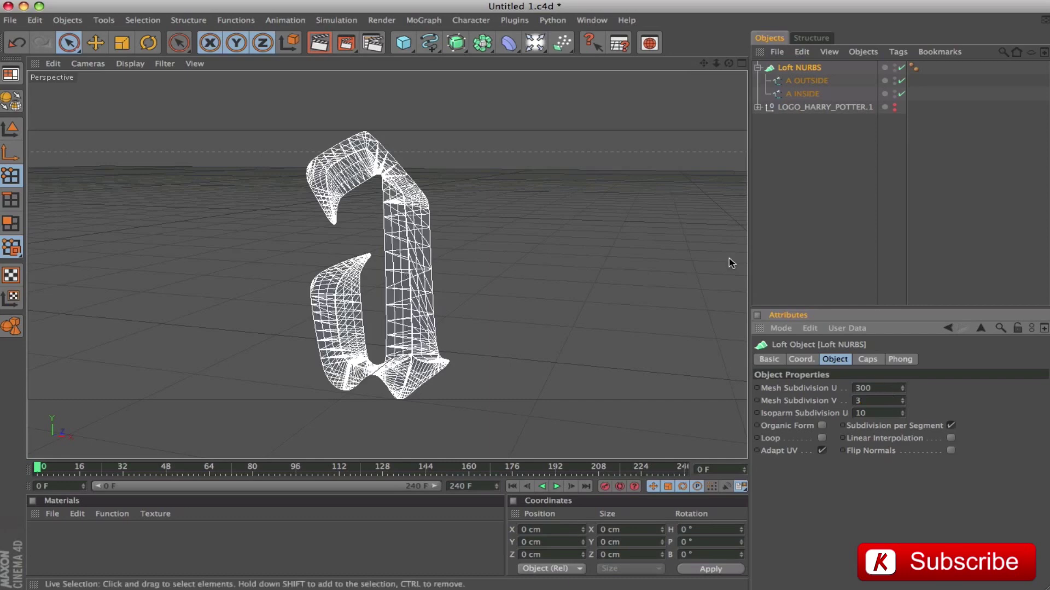
scroll(508, 251, "up", 10)
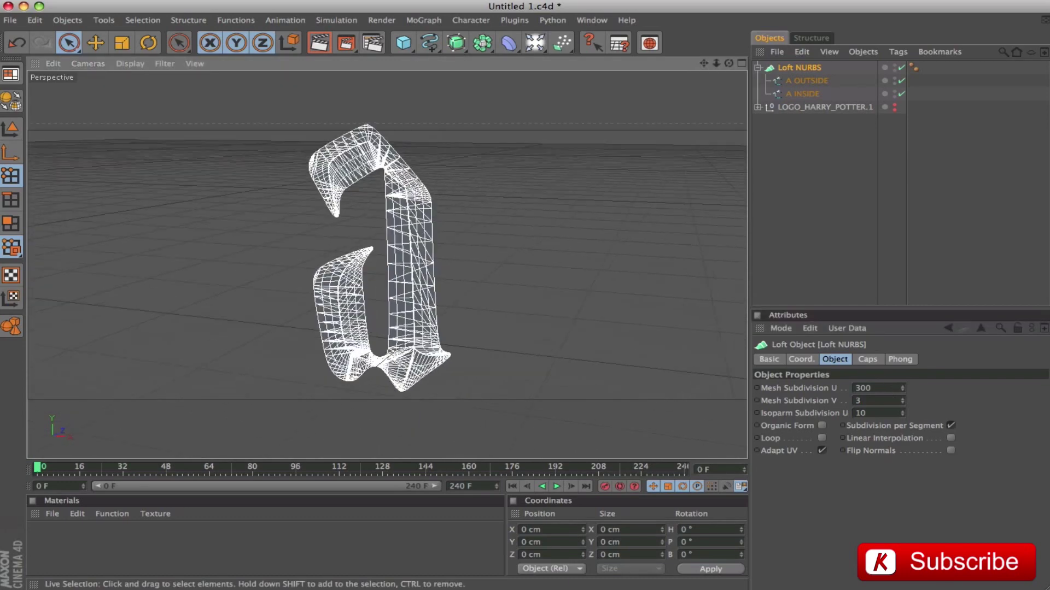
scroll(388, 266, "down", 10)
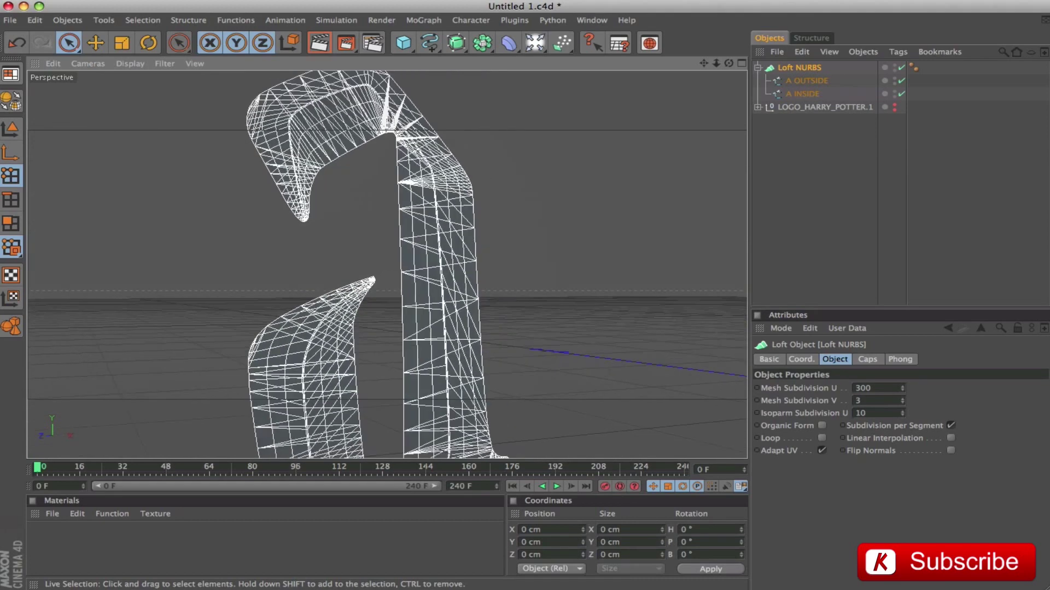
left_click_drag(492, 257, 511, 257, "alt")
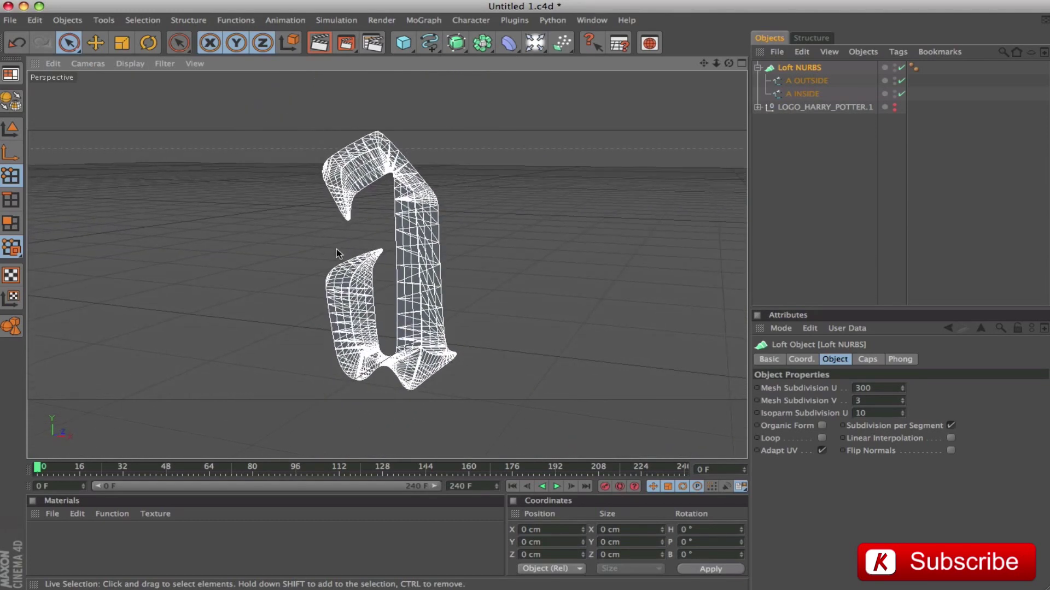
left_click(814, 94)
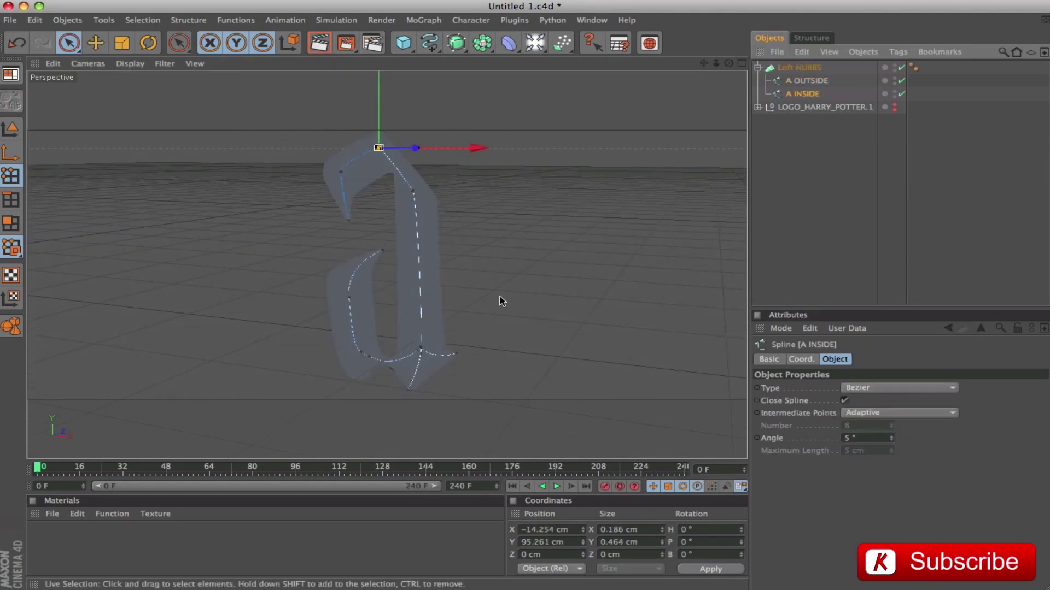
In Model mode, set the A INSIDE spline's Z position to -10 cm.
left_click(11, 129)
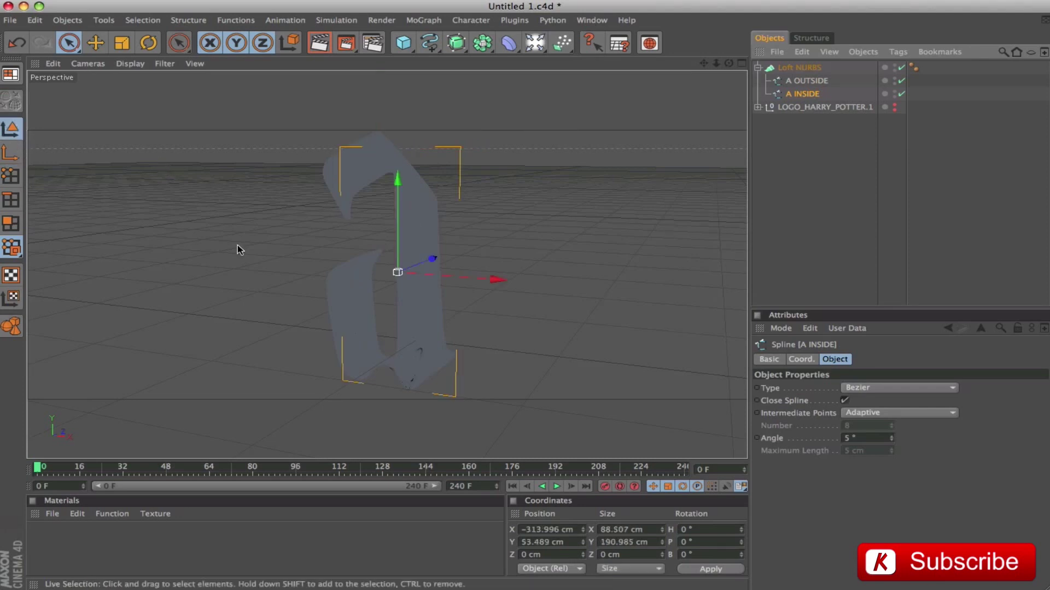
left_click(557, 555)
type("-10")
key("Return")
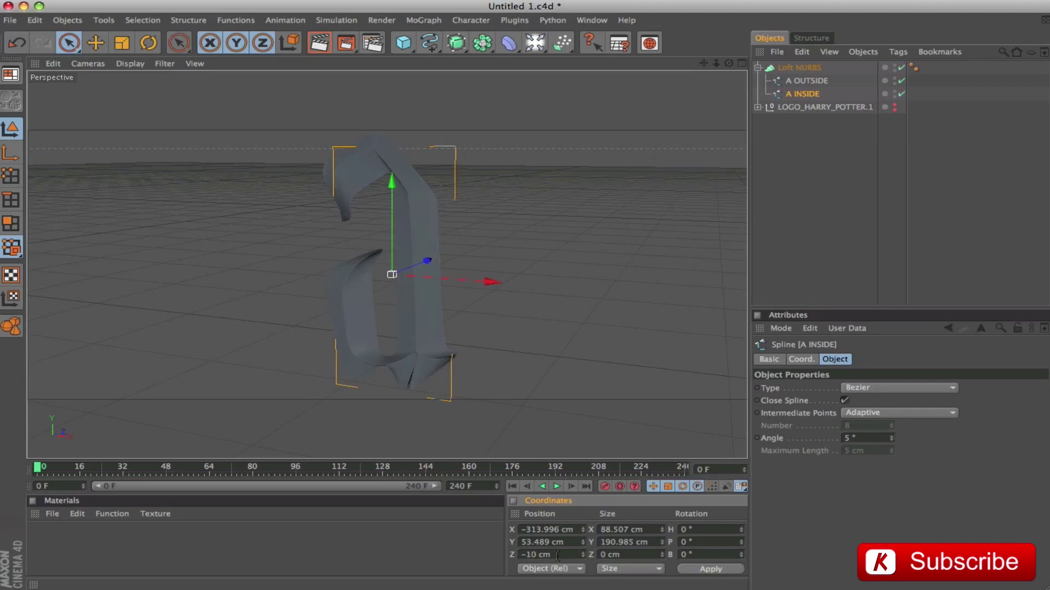
left_click_drag(487, 244, 257, 105, "alt")
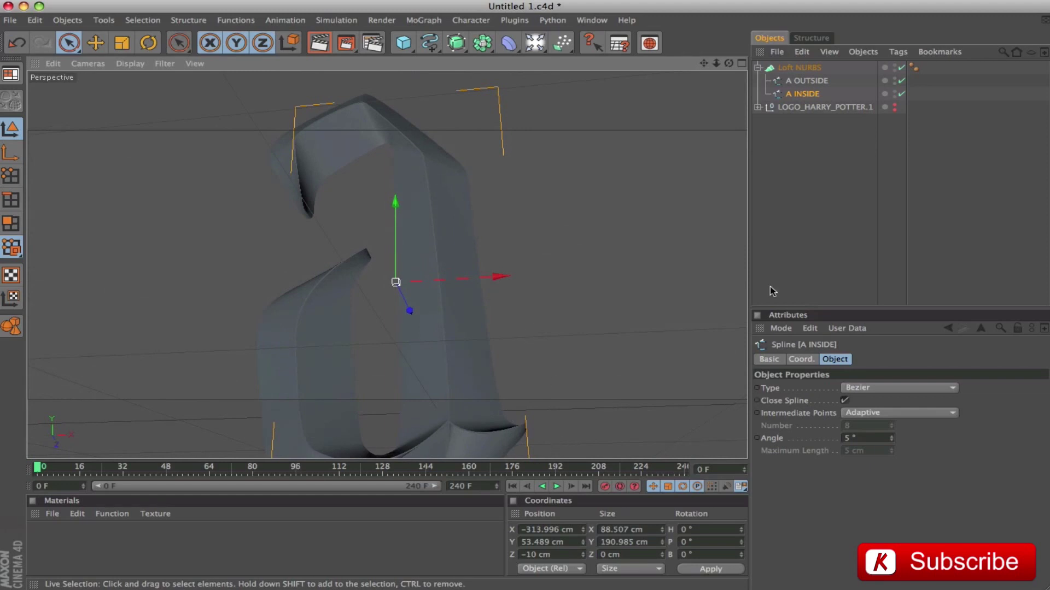
left_click(375, 118)
left_click(829, 93)
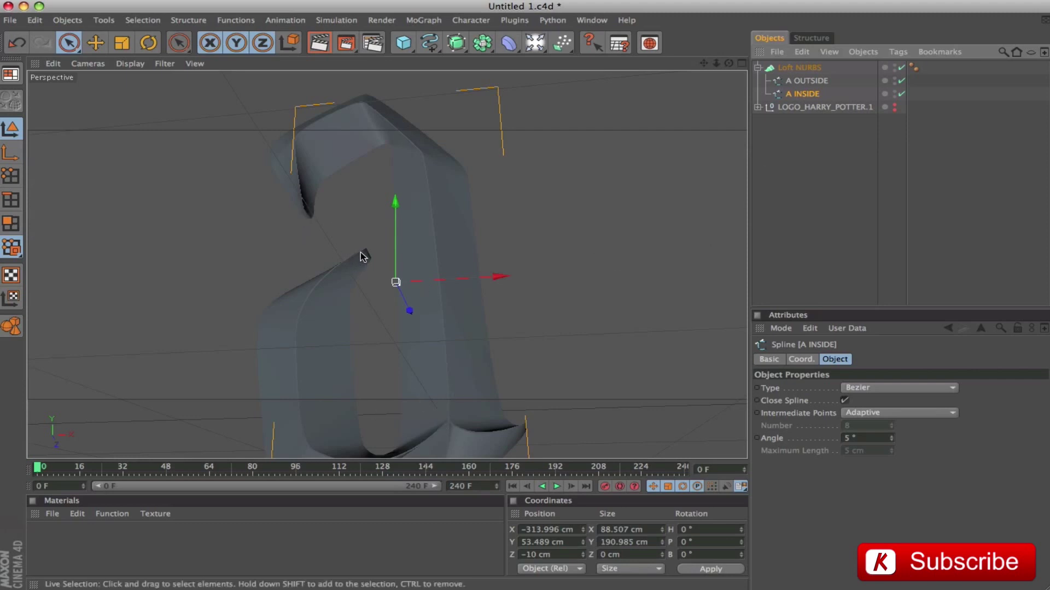
left_click_drag(729, 64, 678, 85)
left_click_drag(587, 236, 458, 434, "alt")
left_click_drag(564, 322, 427, 454, "alt")
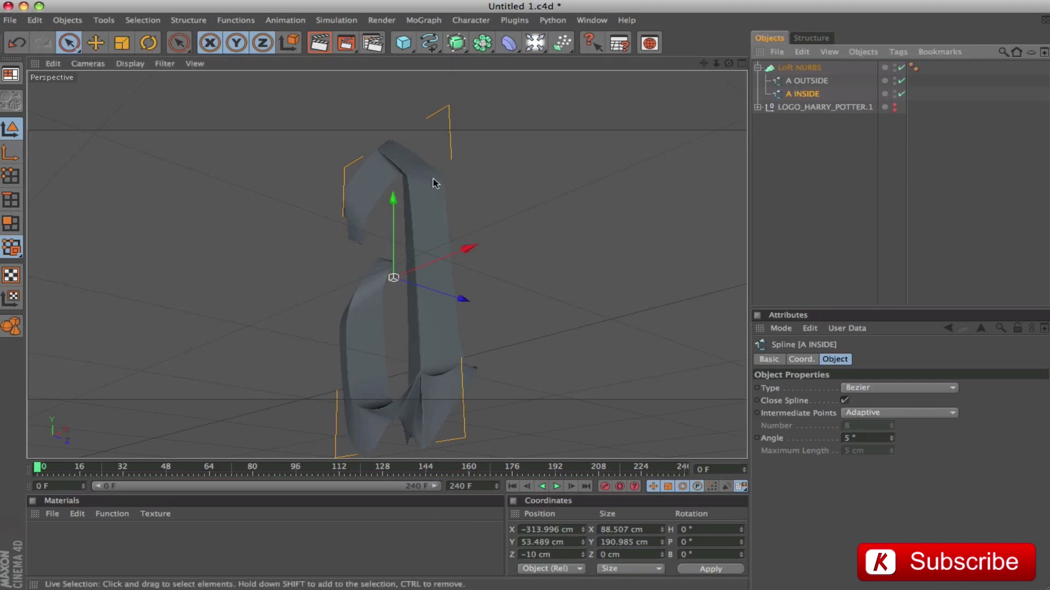
In Points mode, select four points on the inner spline and set their Z to 10 cm.
left_click(11, 176)
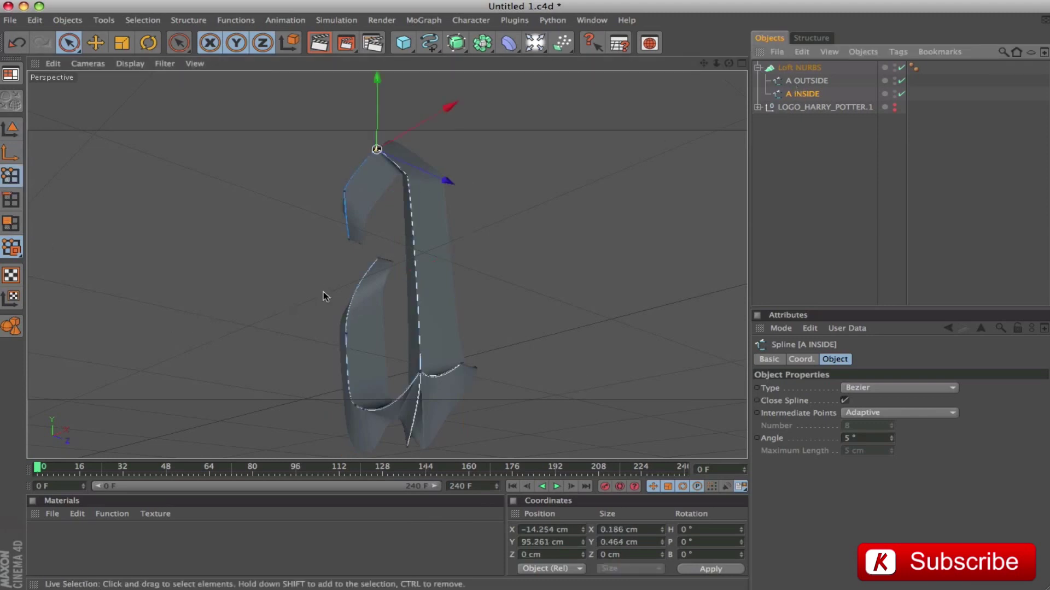
left_click(349, 241)
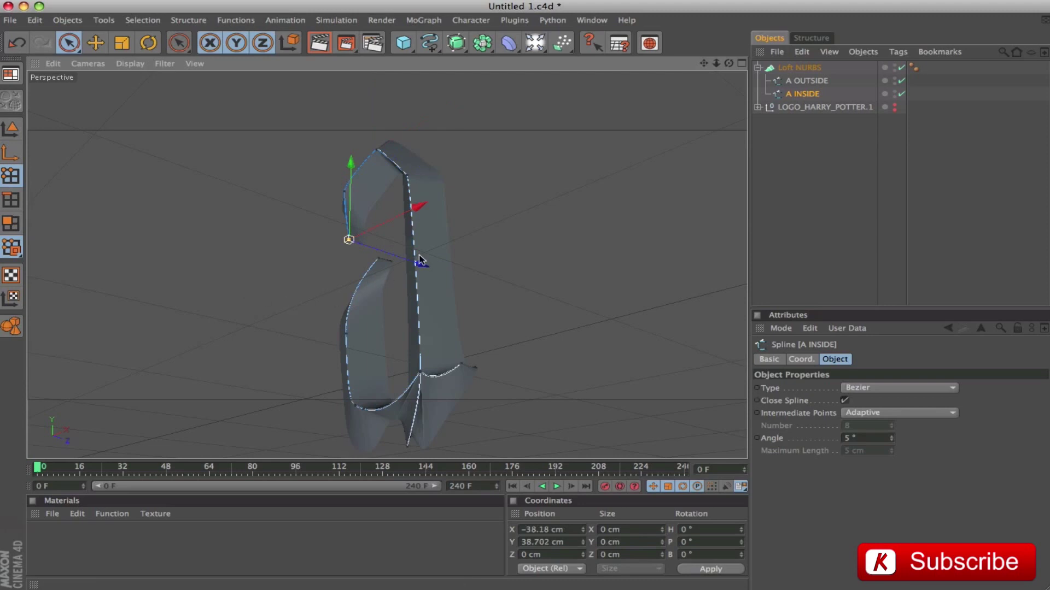
left_click(380, 259, "shift")
left_click(462, 363, "shift")
left_click(407, 447, "shift")
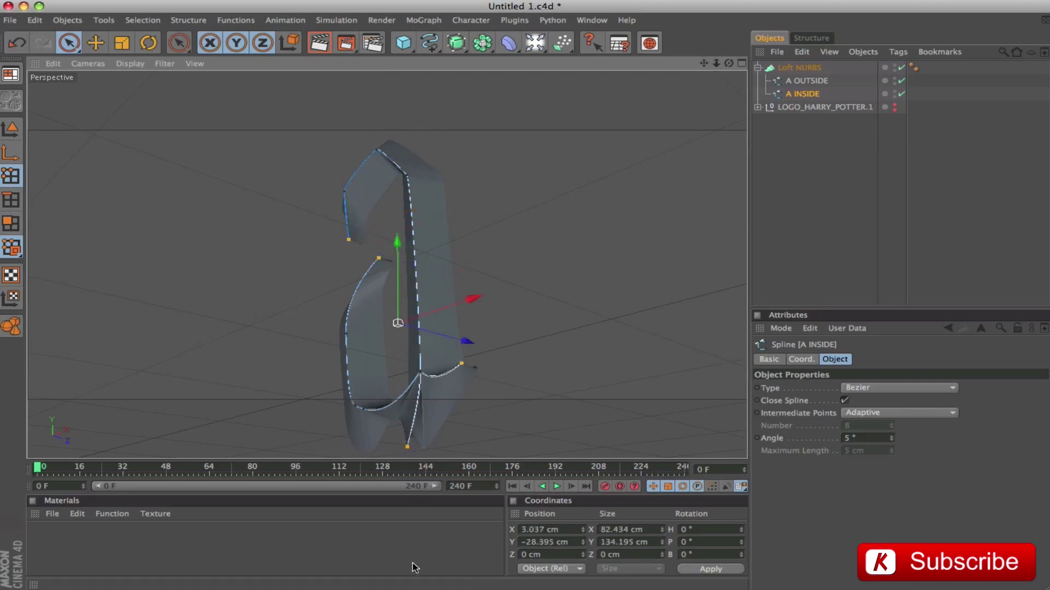
left_click(549, 555)
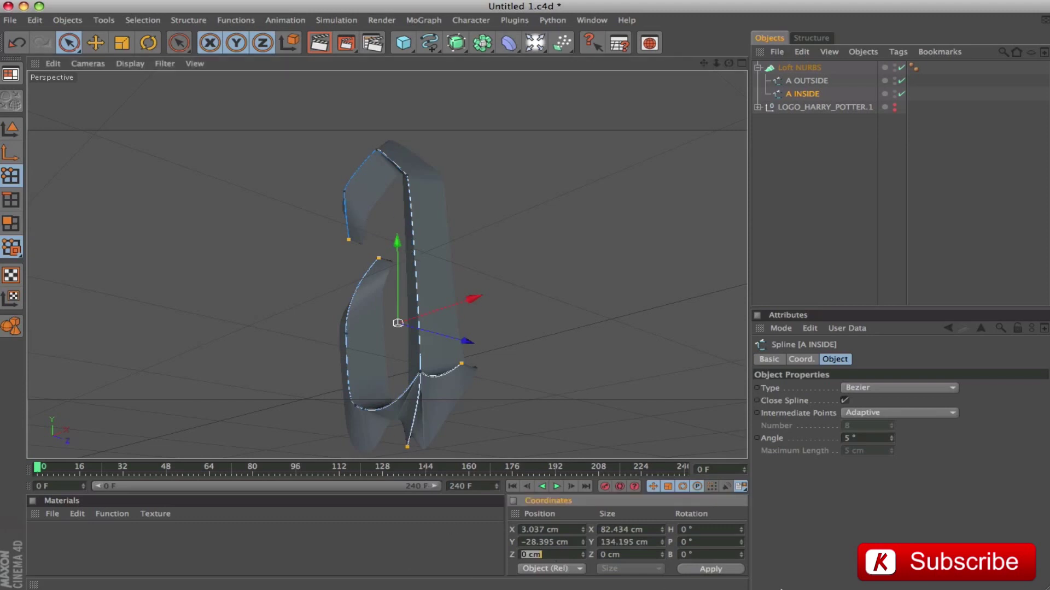
type("10")
key("Return")
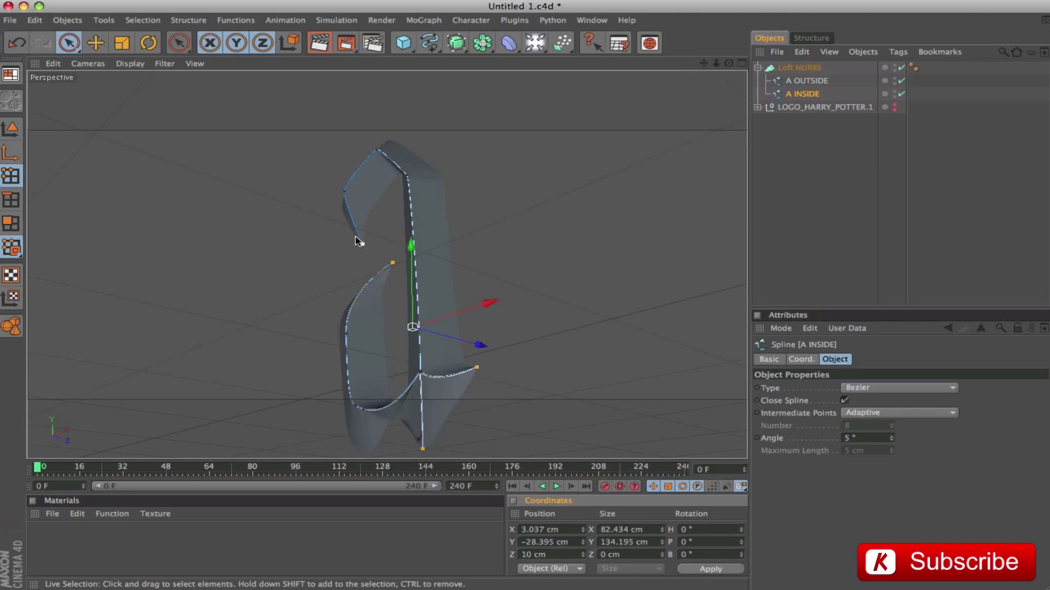
left_click(799, 67)
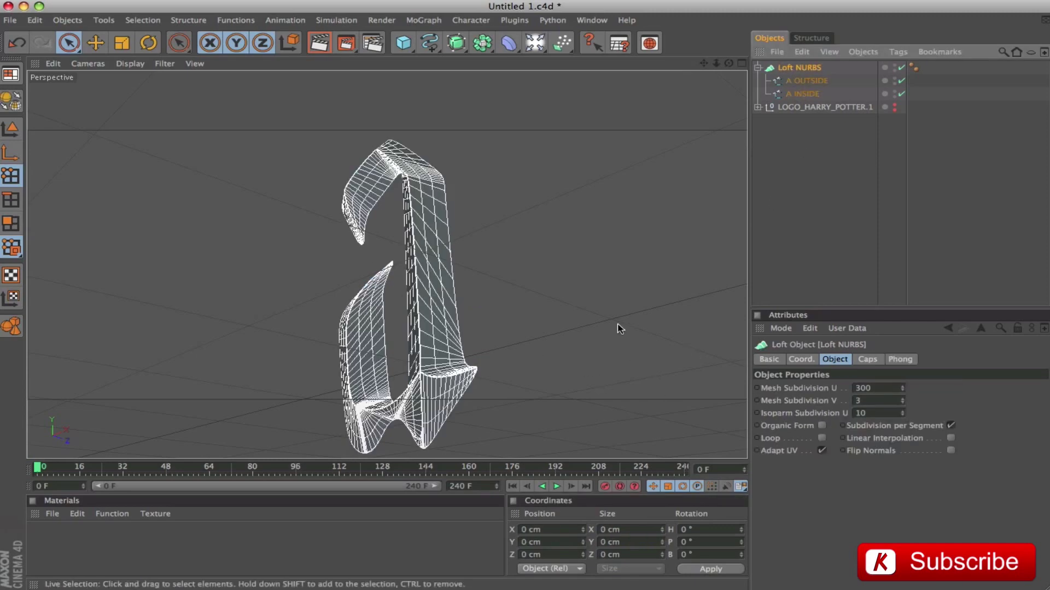
Select both A splines and render viewport previews of the lofted letter in Model mode.
left_click_drag(621, 328, 580, 284, "alt")
left_click(806, 81)
left_click(803, 93, "shift")
left_click_drag(628, 290, 645, 263, "alt")
left_click_drag(703, 343, 632, 301, "alt")
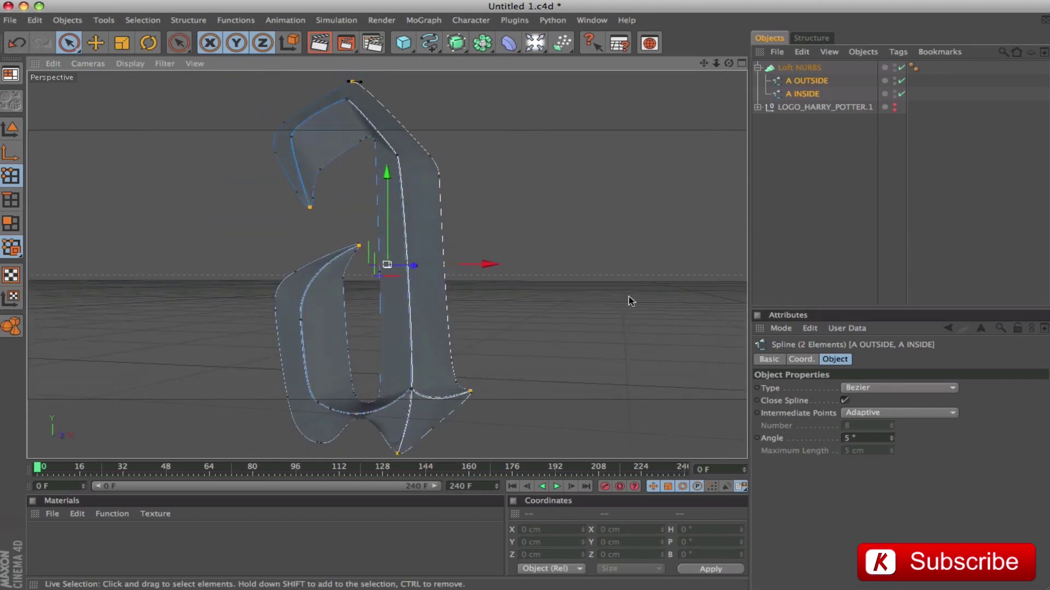
left_click(10, 127)
left_click_drag(565, 253, 581, 234, "alt")
key("ctrl+r")
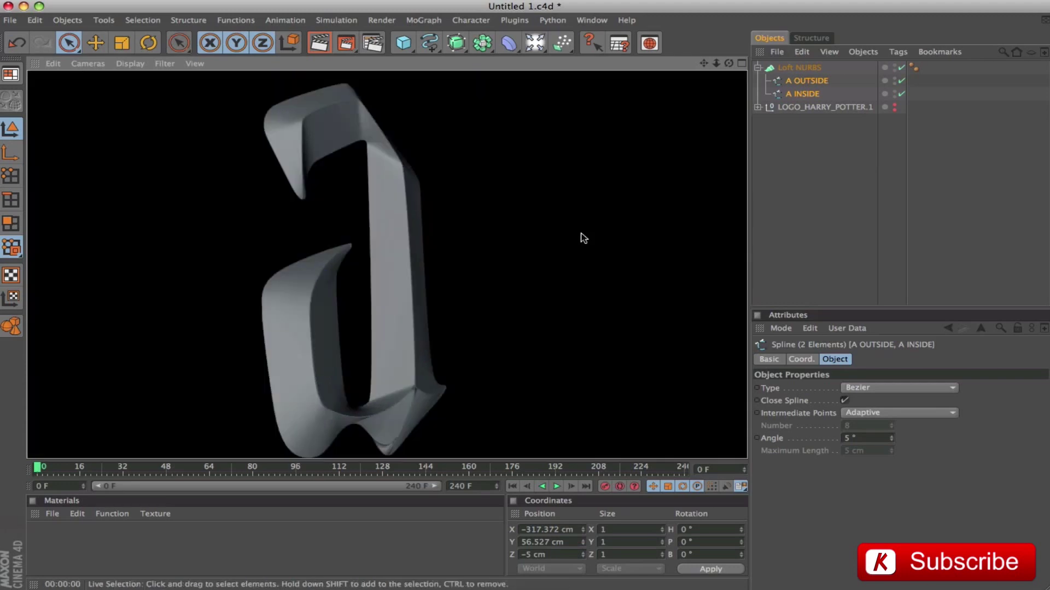
left_click_drag(381, 409, 427, 390, "alt")
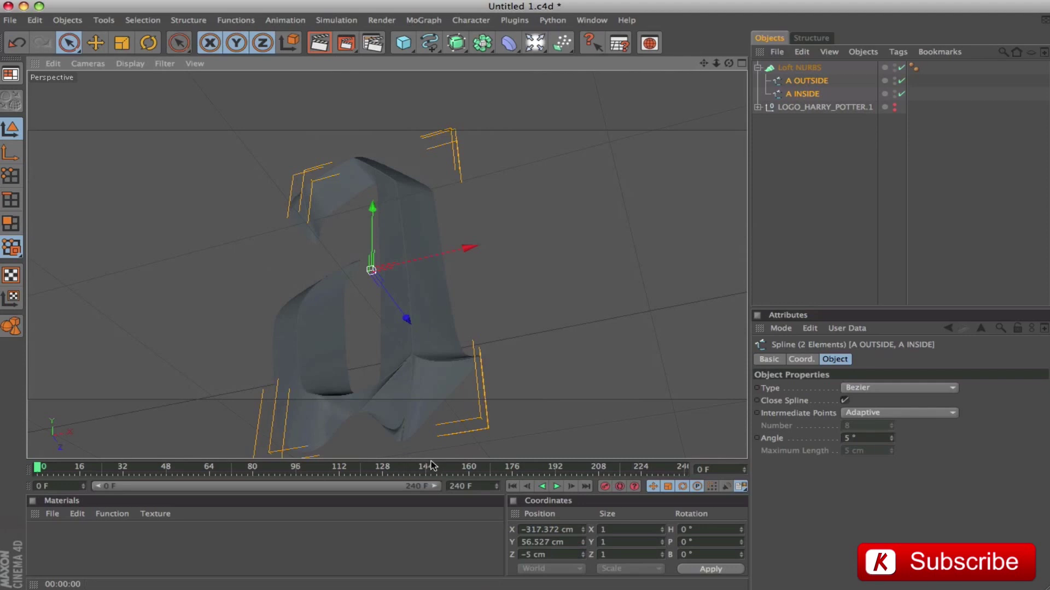
key("ctrl+r")
left_click_drag(535, 386, 386, 443, "alt")
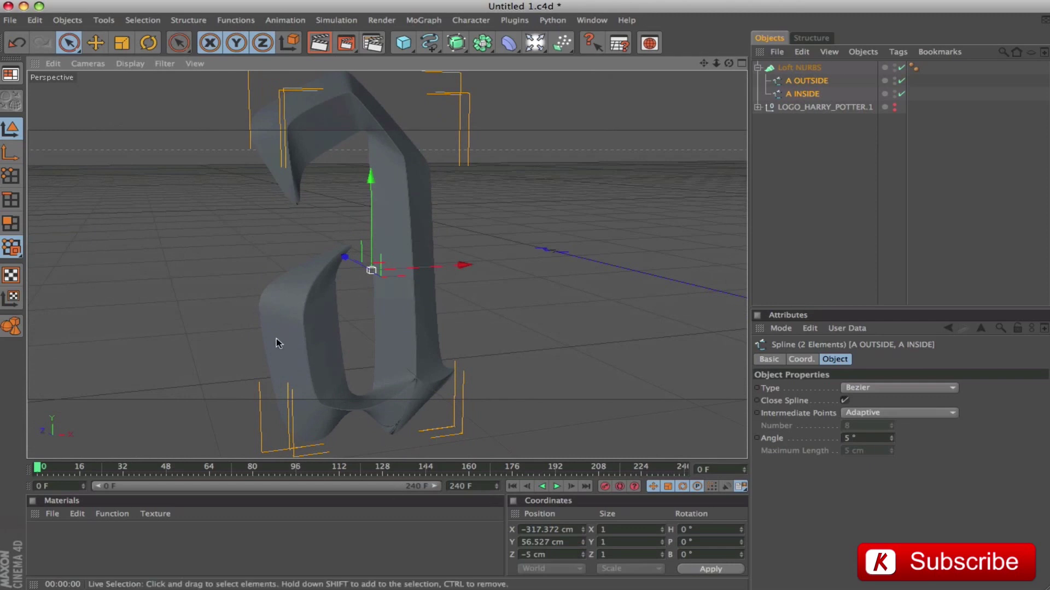
left_click_drag(564, 223, 565, 231, "alt")
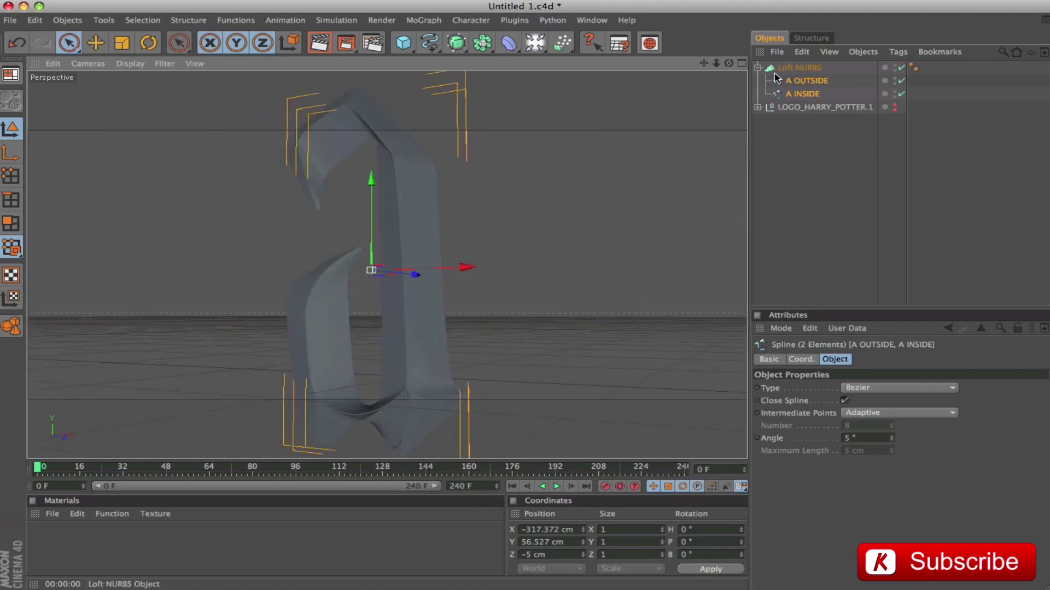
Collapse the Loft NURBS and rename it to 'Loft A'.
left_click(757, 67)
double_click(799, 66)
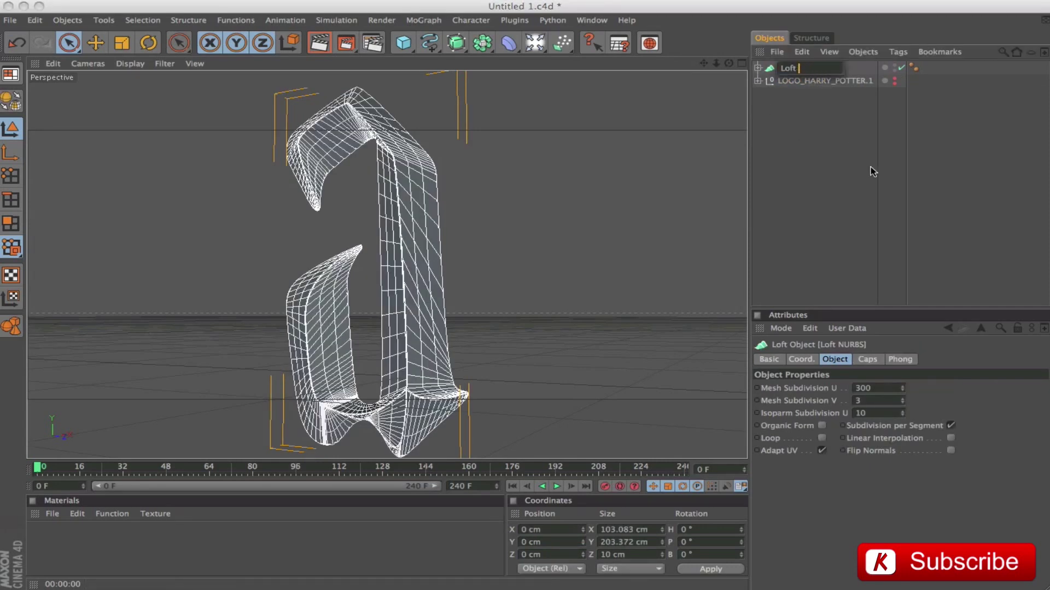
type("Loft A")
key("Return")
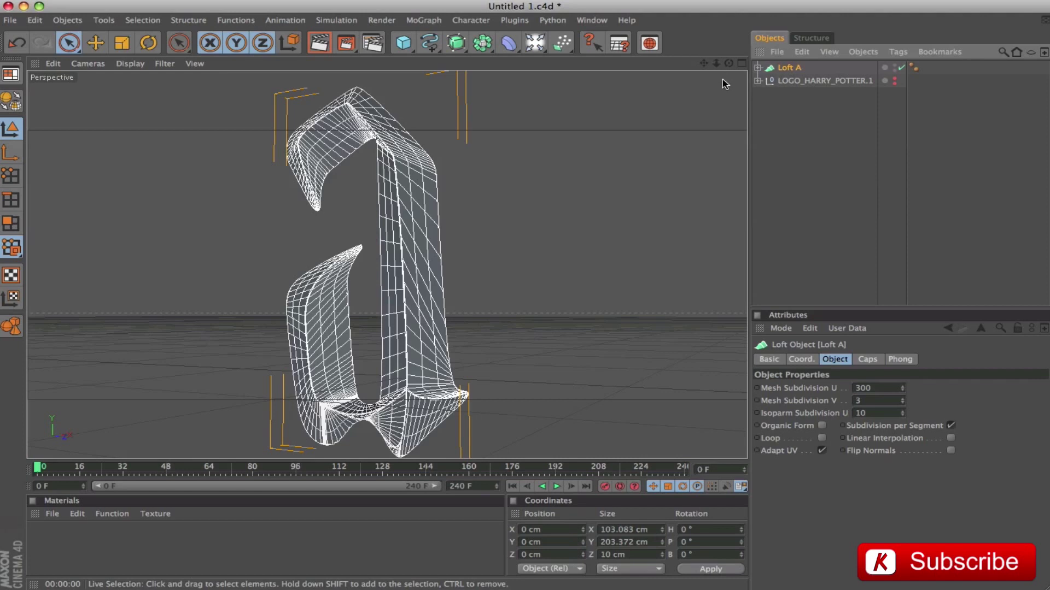
left_click(757, 67)
left_click(807, 178)
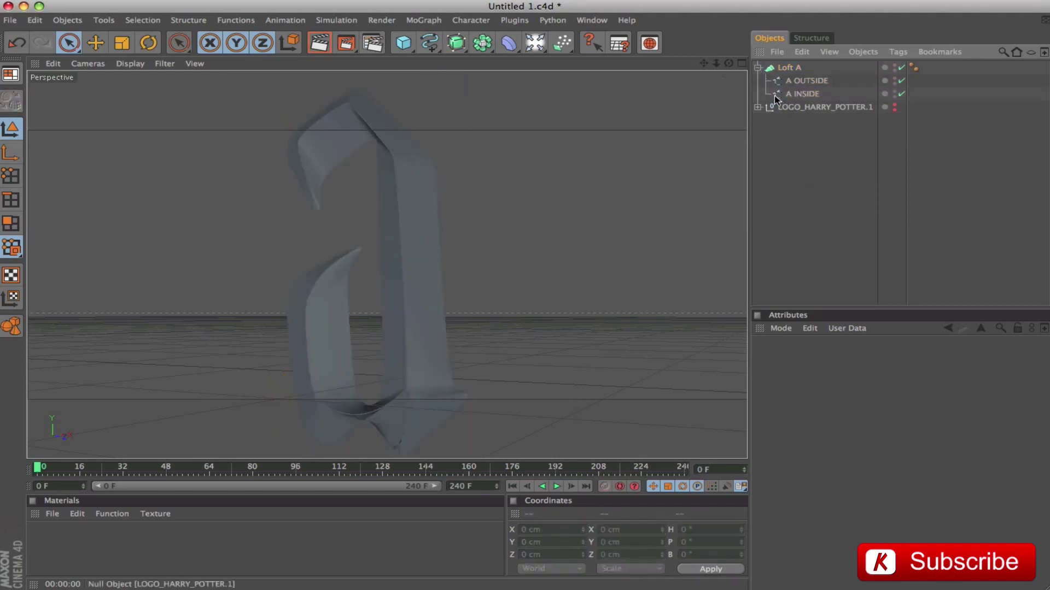
Move A OUTSIDE to the top level and extrude it 30 cm deep with Extrude NURBS.
left_click(807, 82)
left_click_drag(808, 83, 807, 64)
left_click(758, 82)
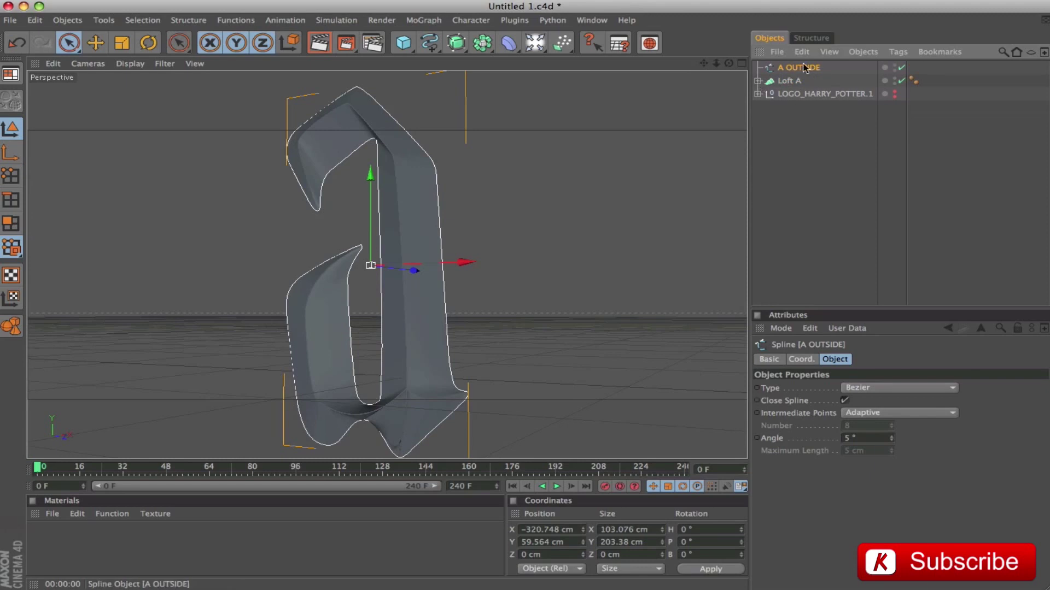
left_click(462, 43)
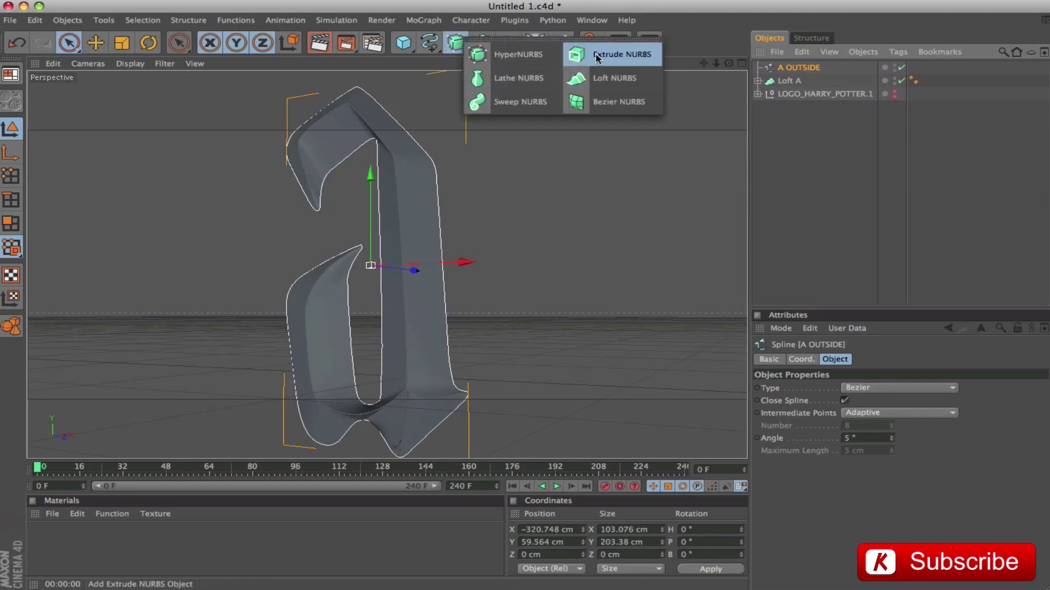
left_click(621, 54, "alt")
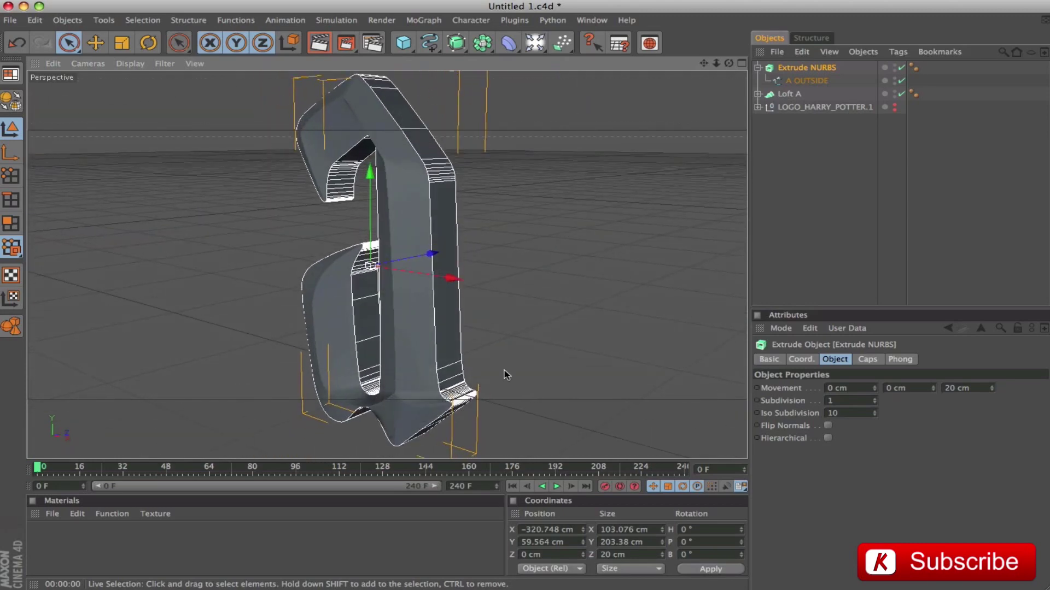
left_click_drag(520, 277, 504, 233, "alt")
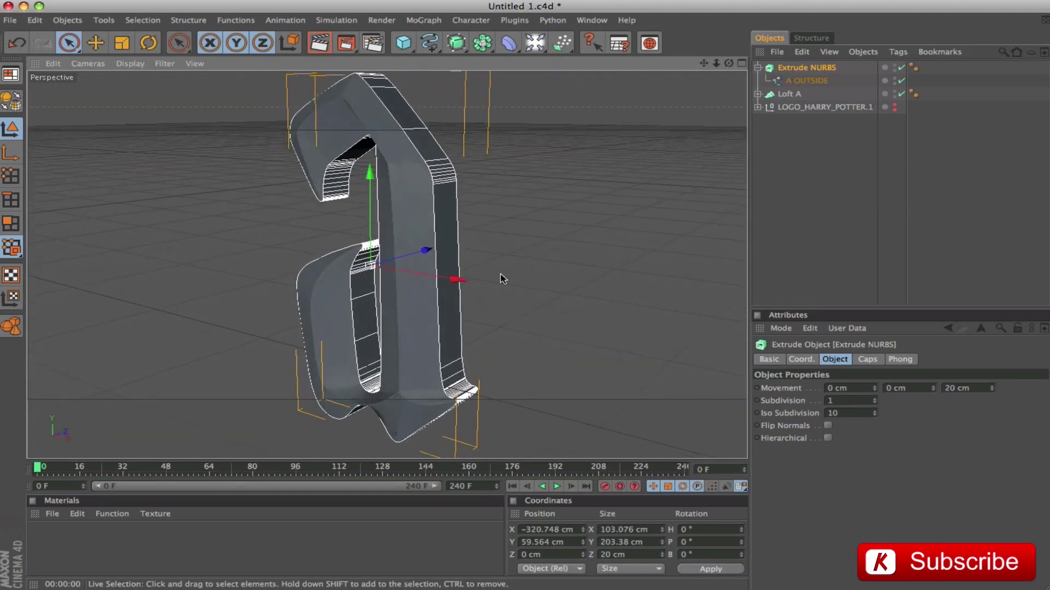
left_click(977, 388)
type("30")
key("Return")
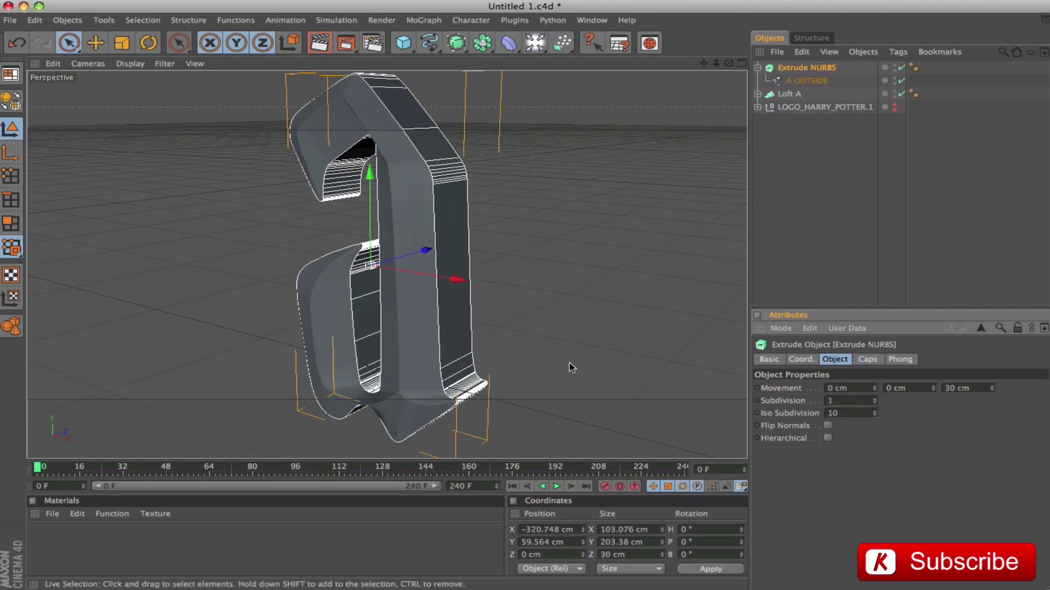
Rename the Extrude NURBS to 'Extrude A' and collapse its hierarchy.
double_click(820, 68)
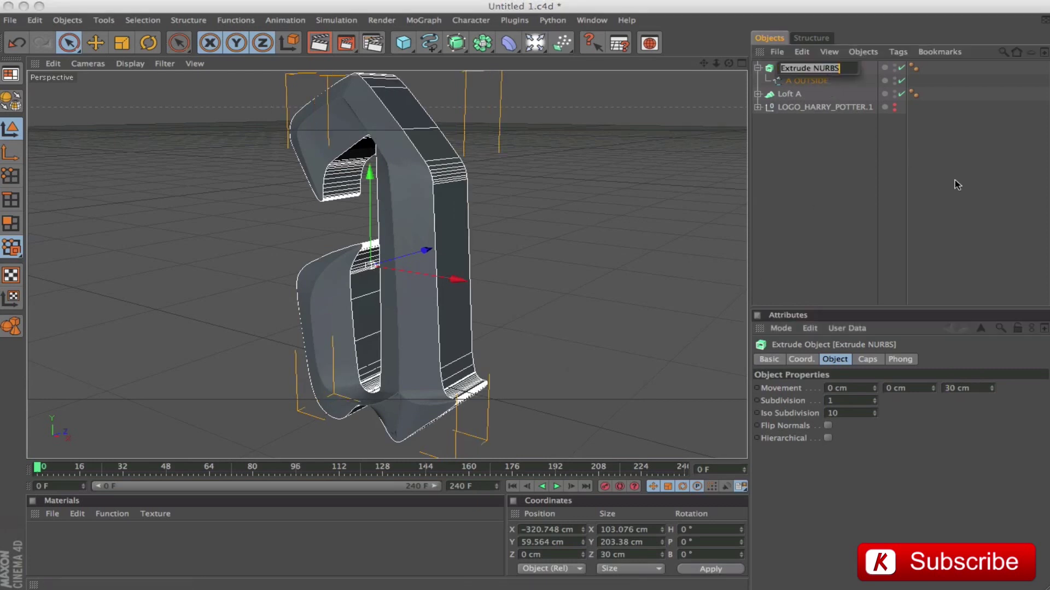
key("Right")
key("BackSpace")
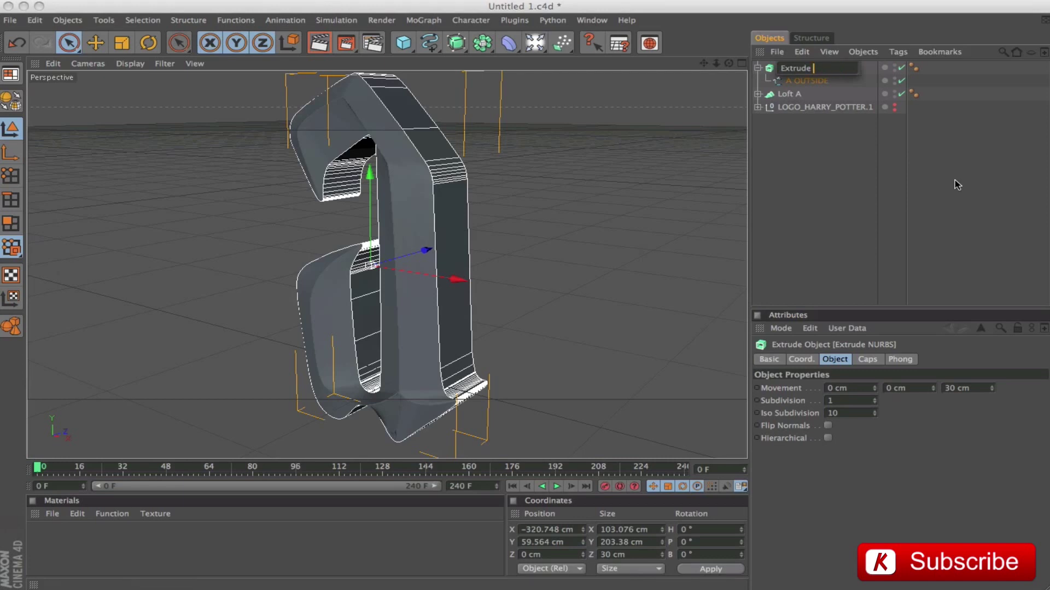
type("A")
key("Return")
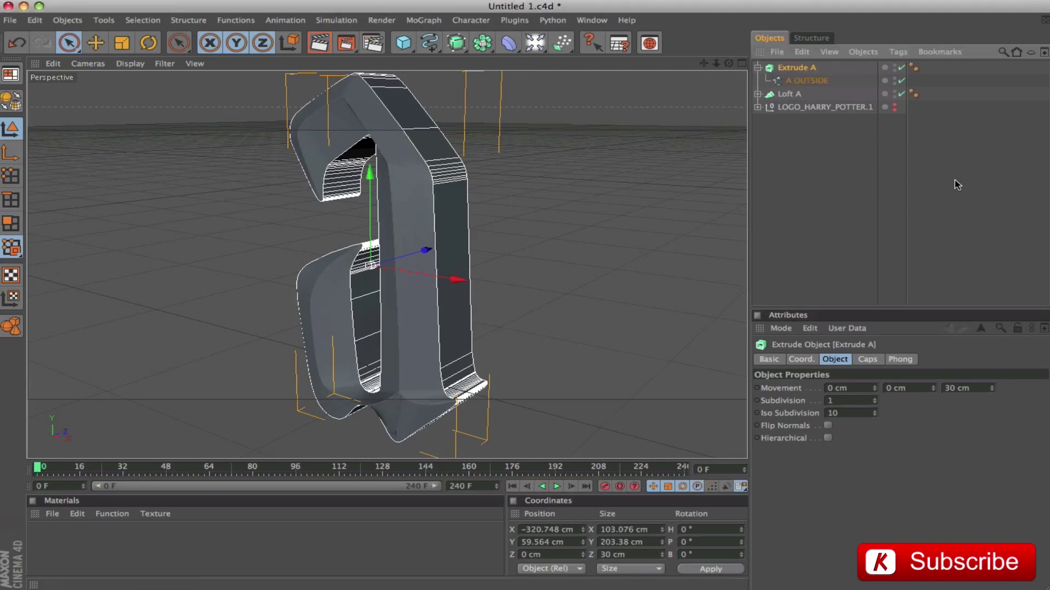
left_click(758, 67)
left_click(788, 82)
left_click(799, 68)
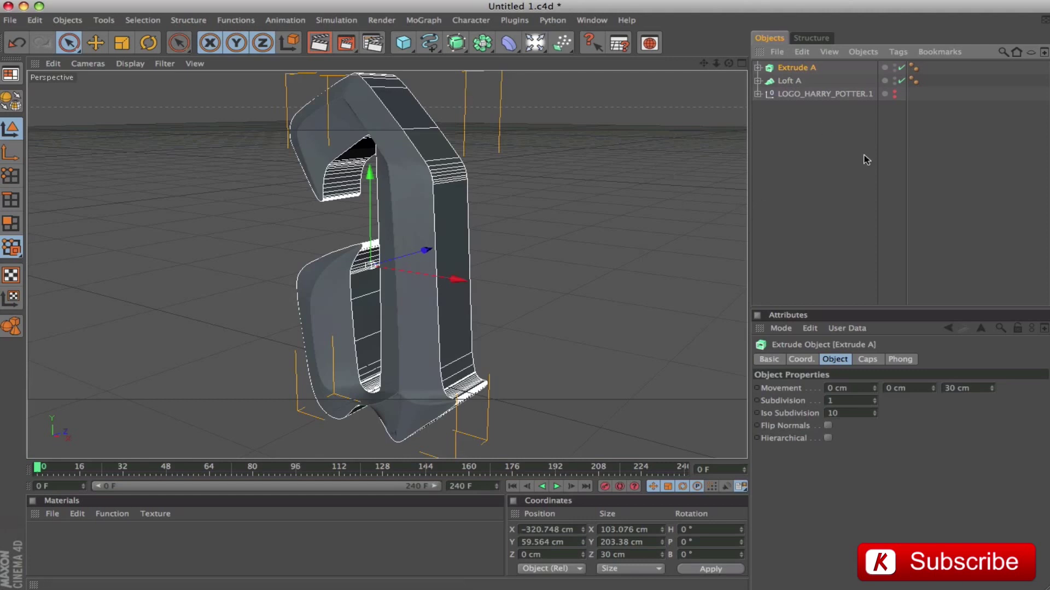
Add a Symmetry object to Loft A with the XY mirror plane.
left_click(787, 82)
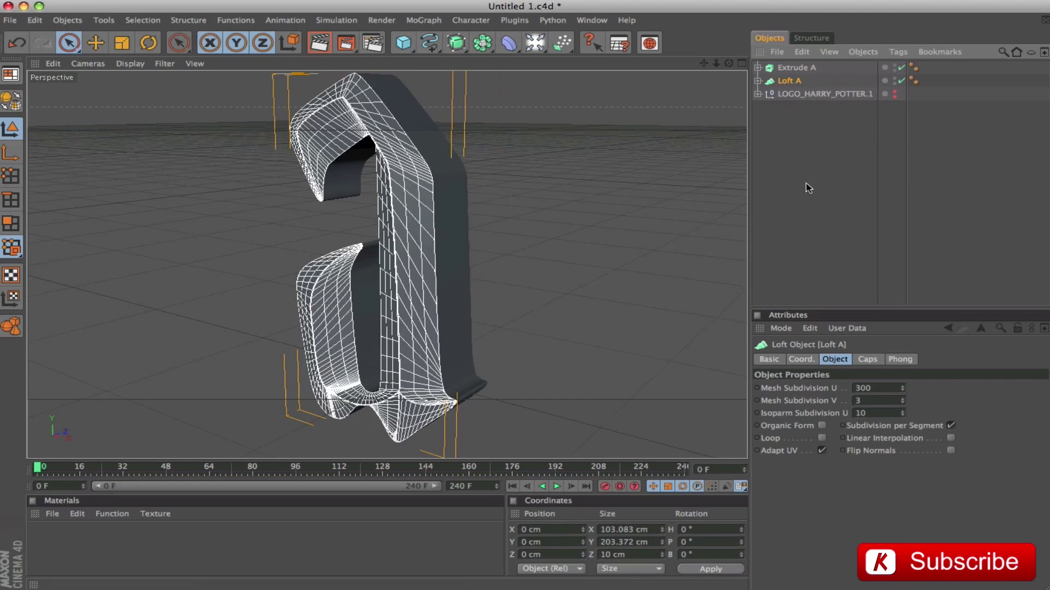
left_click_drag(482, 43, 750, 80)
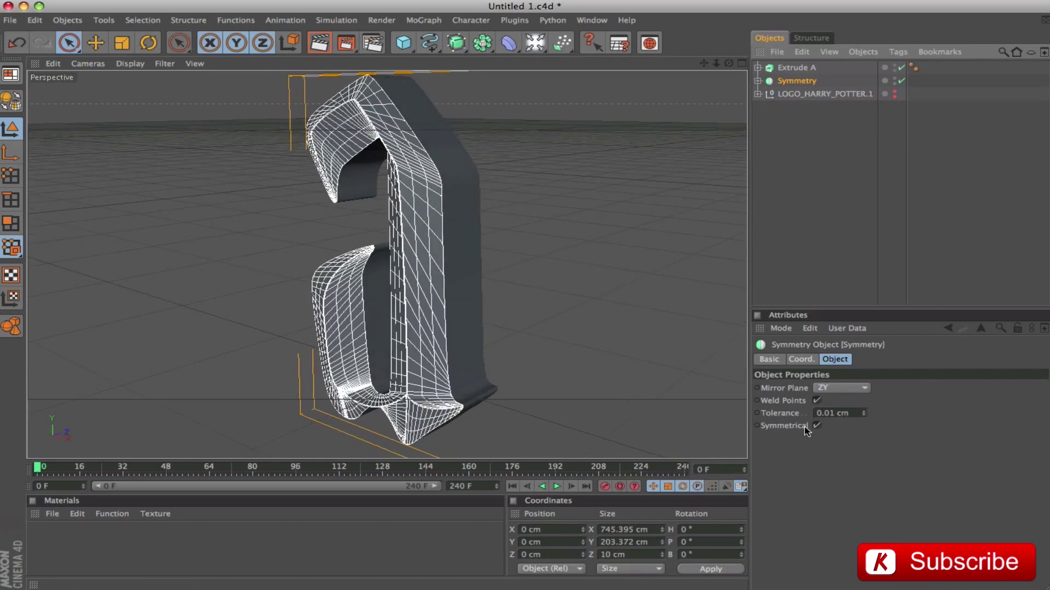
left_click(844, 388)
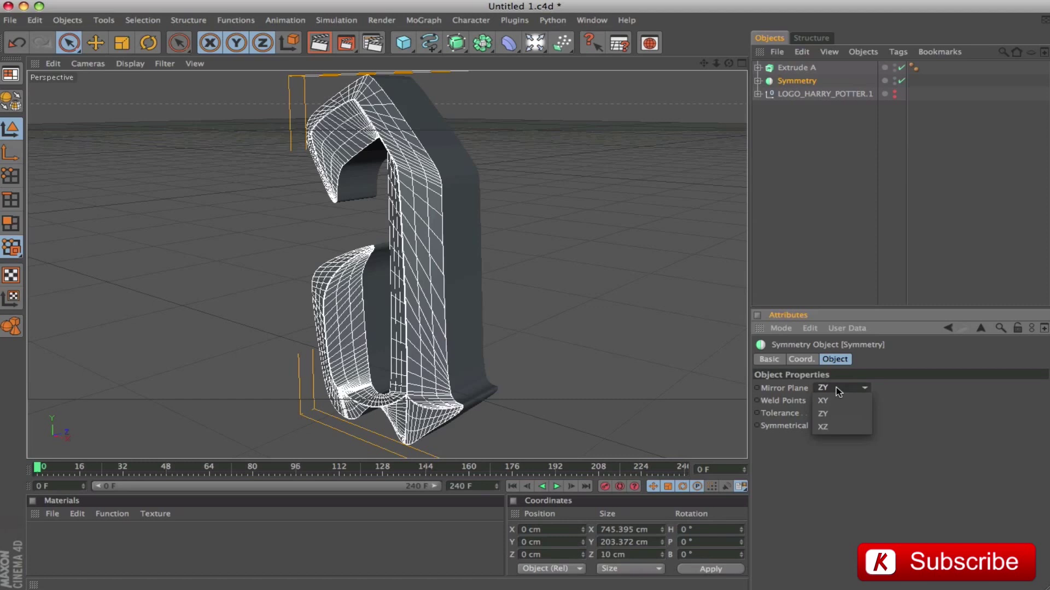
left_click(835, 398)
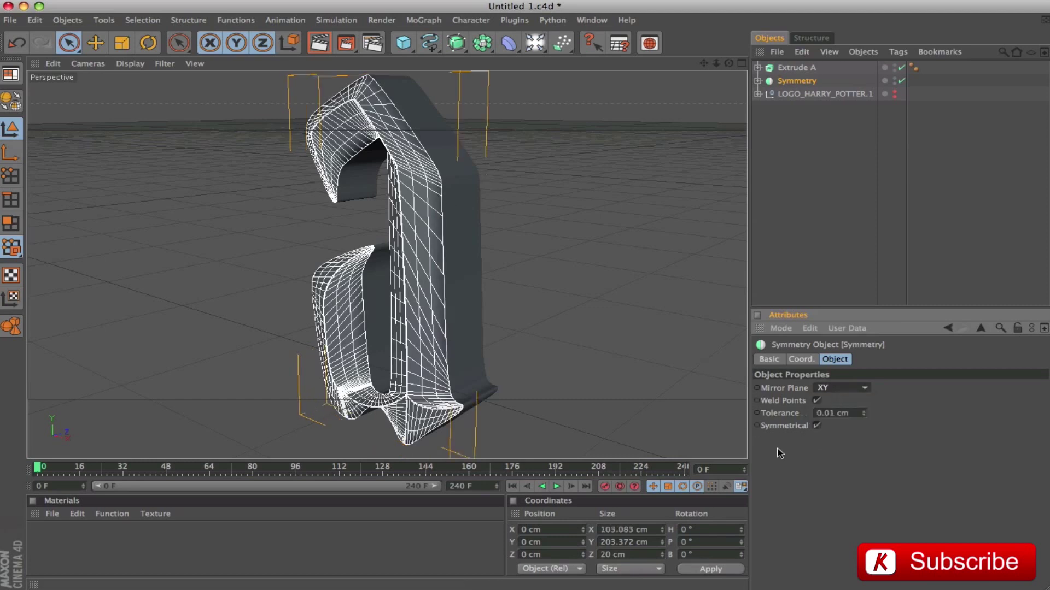
Turn off Weld Points and disable Extrude A, viewing the letter edge-on.
left_click(817, 401)
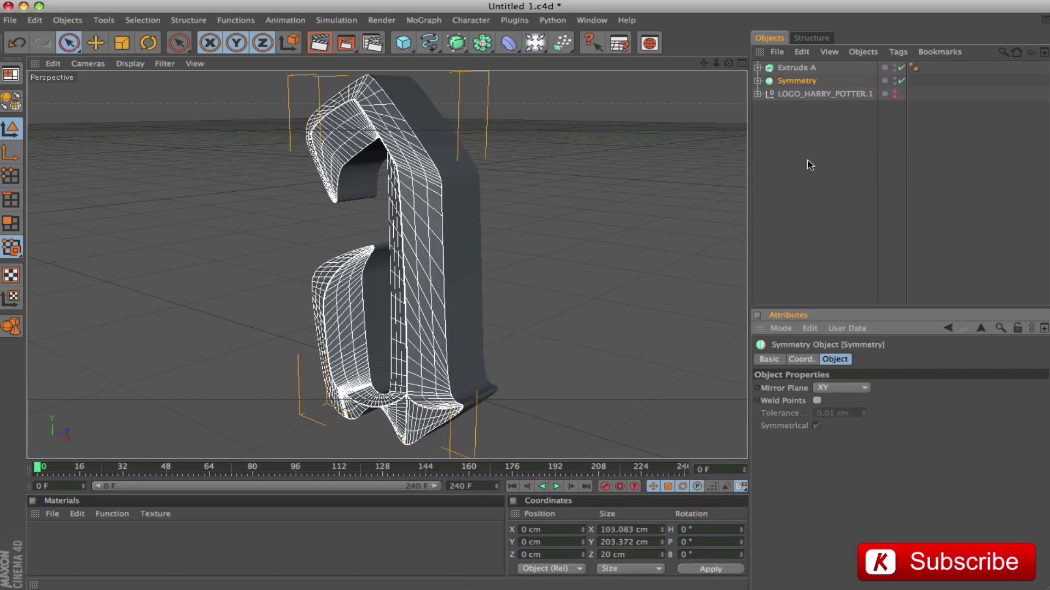
left_click(901, 67)
left_click(795, 68)
left_click_drag(597, 252, 486, 207, "alt")
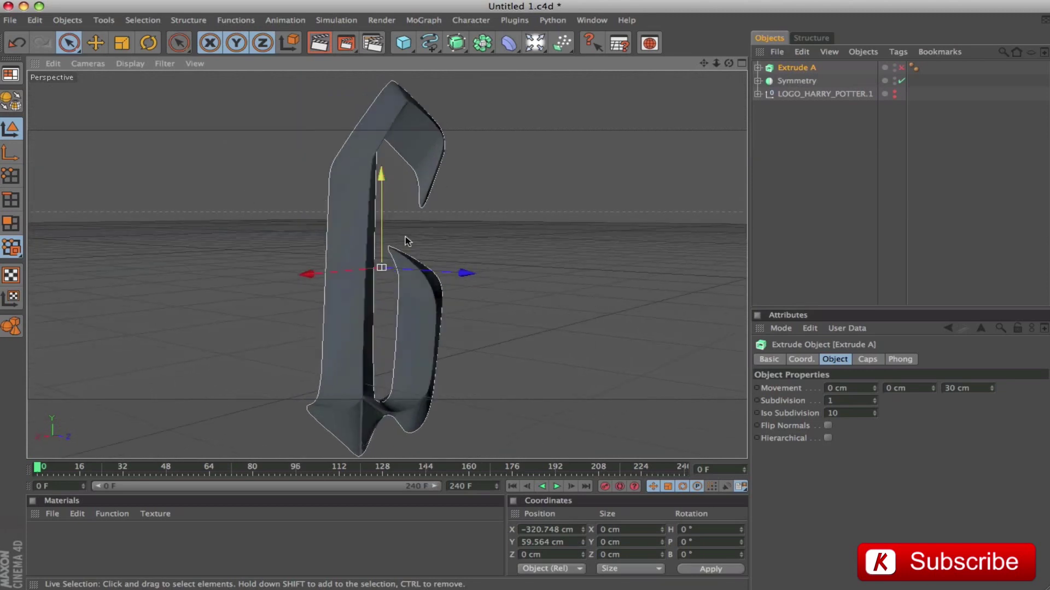
left_click_drag(553, 206, 438, 210, "alt")
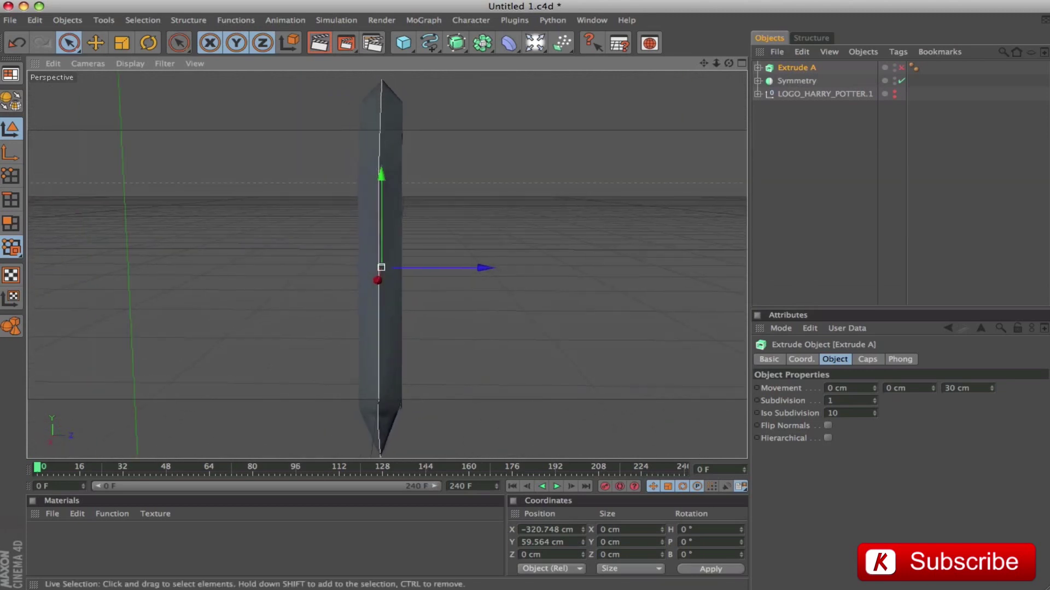
With the Move tool in Object mode, drag Symmetry back along Z in four-view layout.
left_click(797, 80)
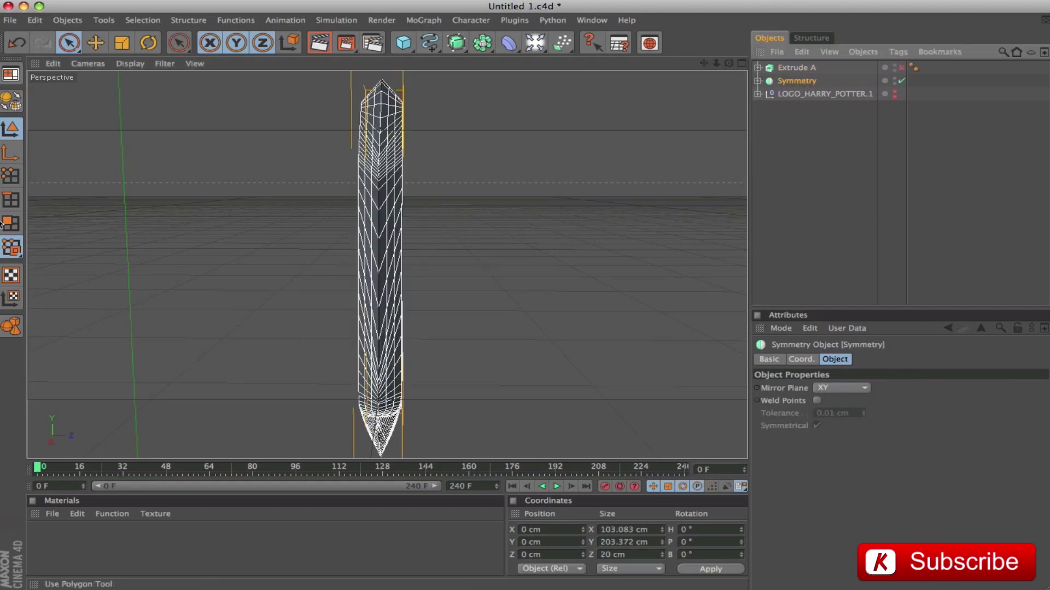
left_click(11, 152)
key("e")
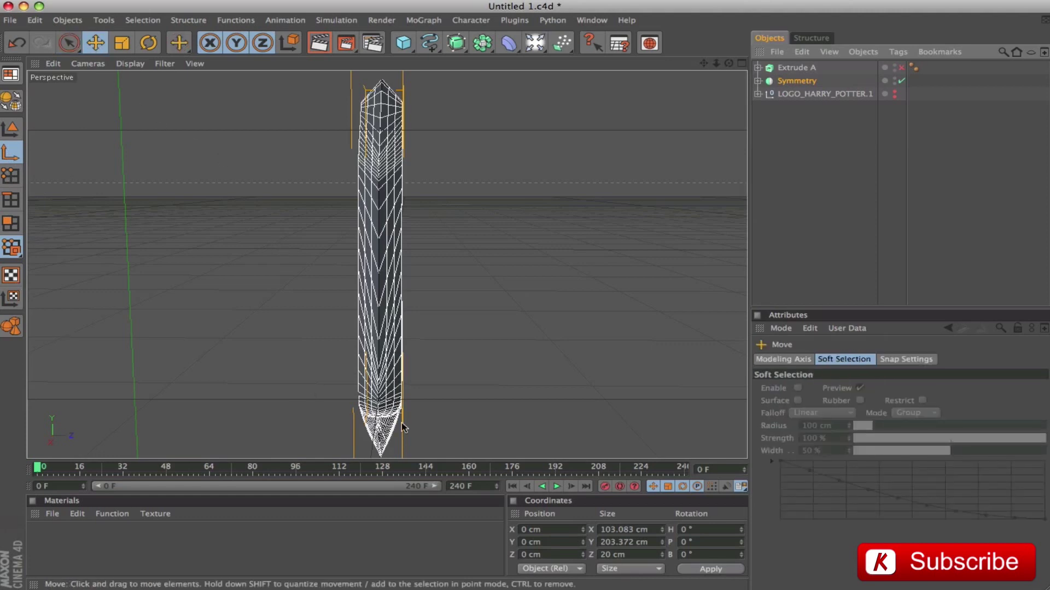
scroll(586, 304, "down", 3)
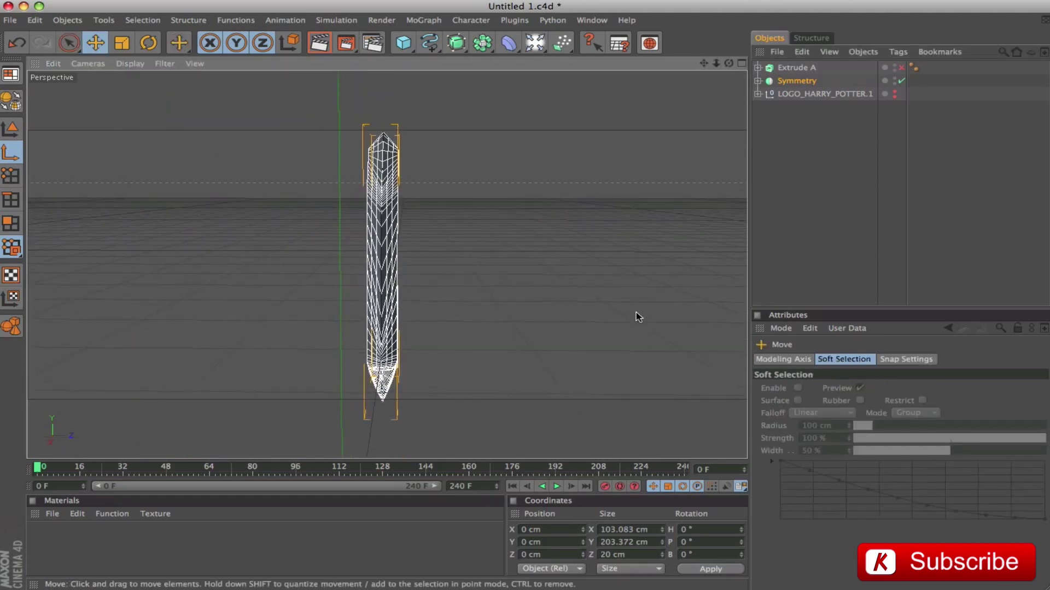
left_click(742, 63)
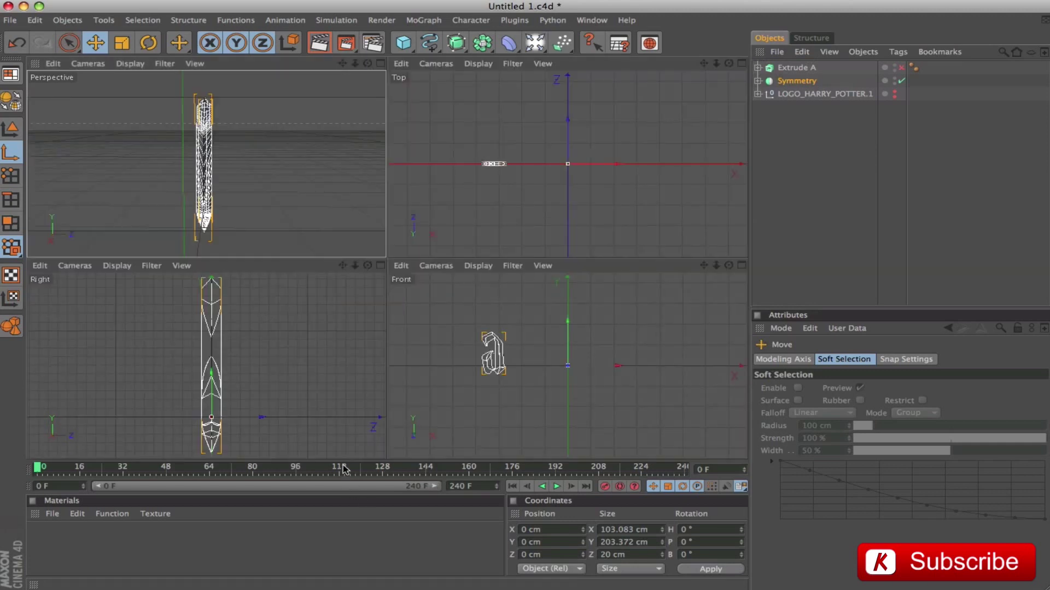
mouse_move(253, 421)
left_mouse_down()
mouse_move(273, 420)
mouse_move(252, 421)
left_mouse_up()
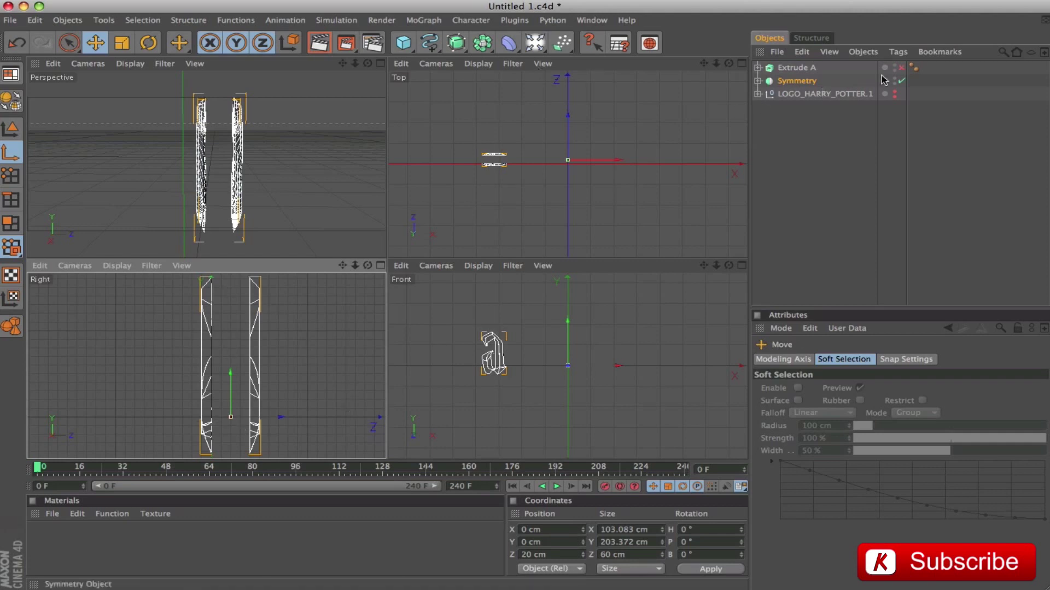
Re-enable Extrude A and set the Symmetry Z position to 15 cm.
left_click(902, 67)
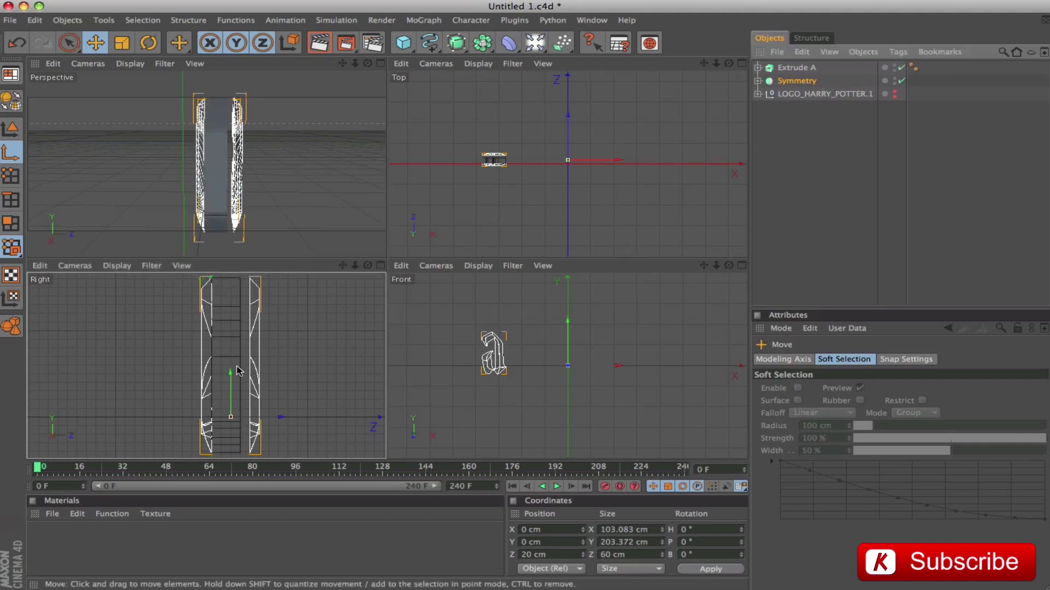
left_click(549, 555)
type("15")
key("Return")
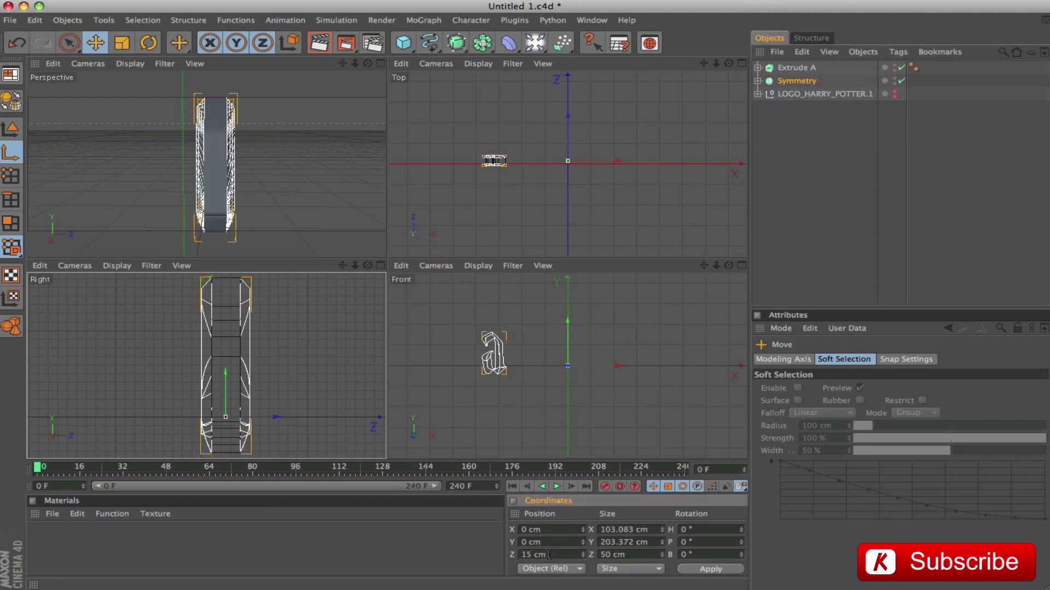
Maximize the Perspective view and render previews of the combined letter a.
left_click(380, 65)
key("Return")
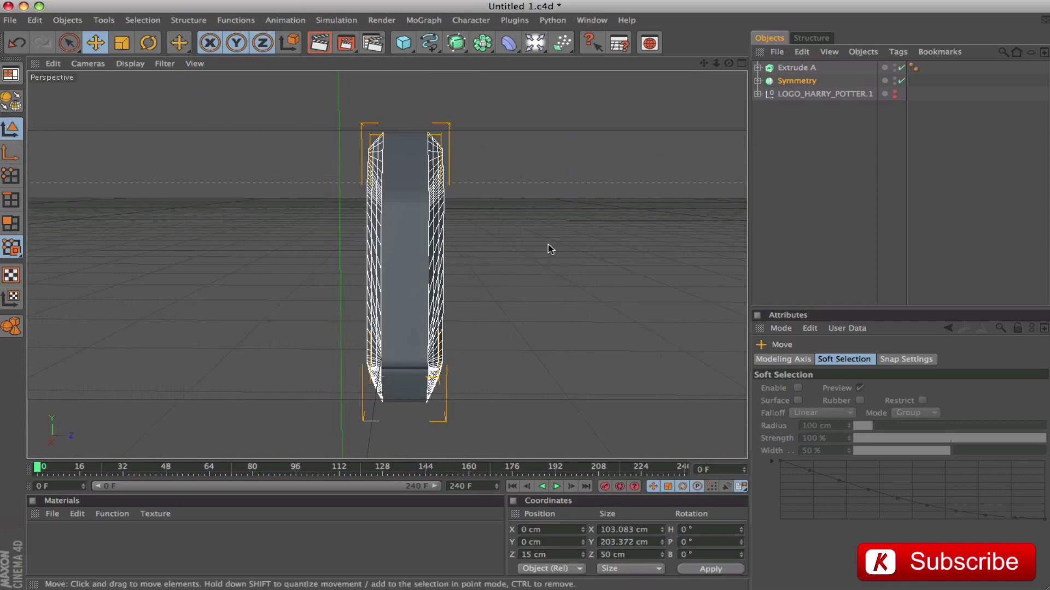
left_click(796, 67)
left_click_drag(547, 246, 274, 254, "alt")
left_click_drag(579, 258, 568, 227, "alt")
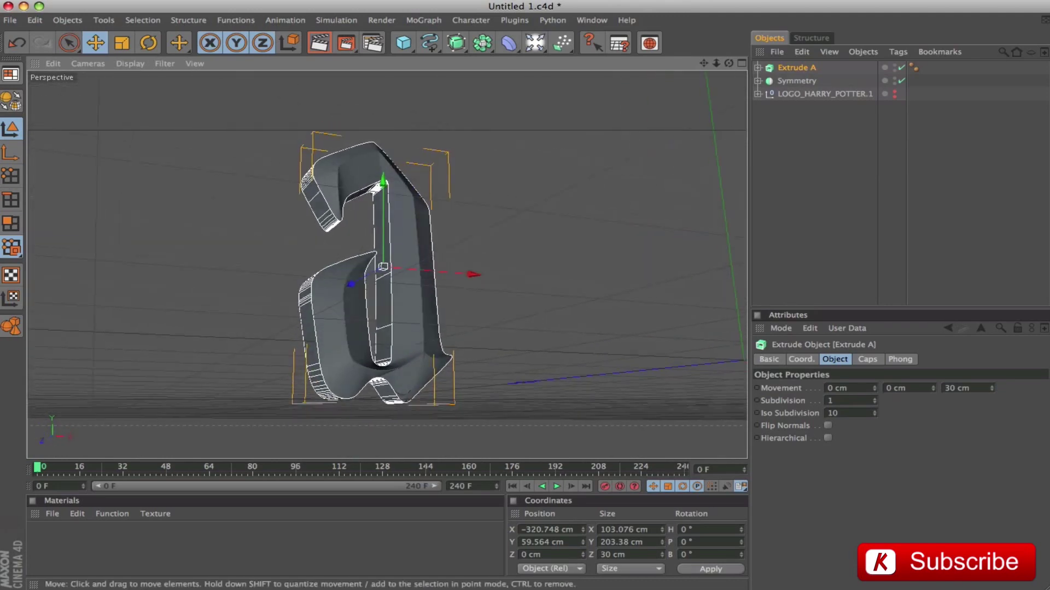
key("ctrl+r")
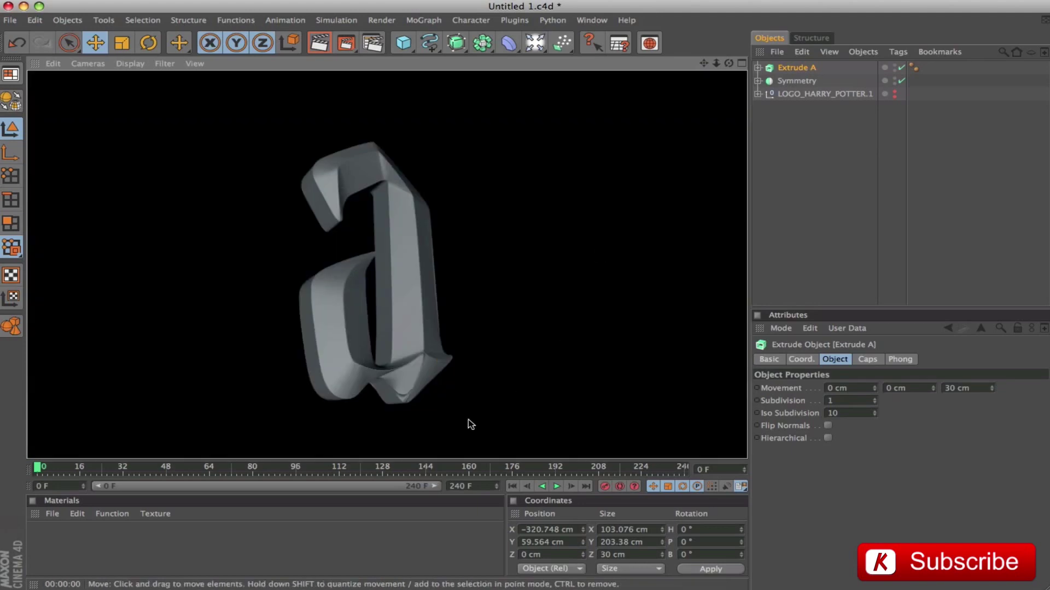
left_click_drag(535, 317, 551, 347, "alt")
key("ctrl+r")
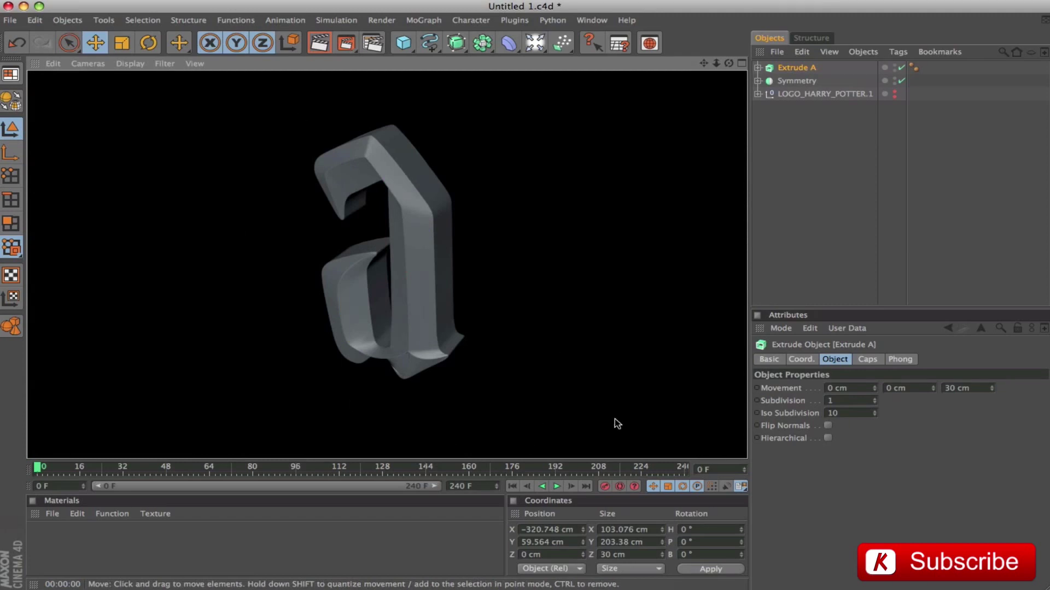
left_click(796, 81)
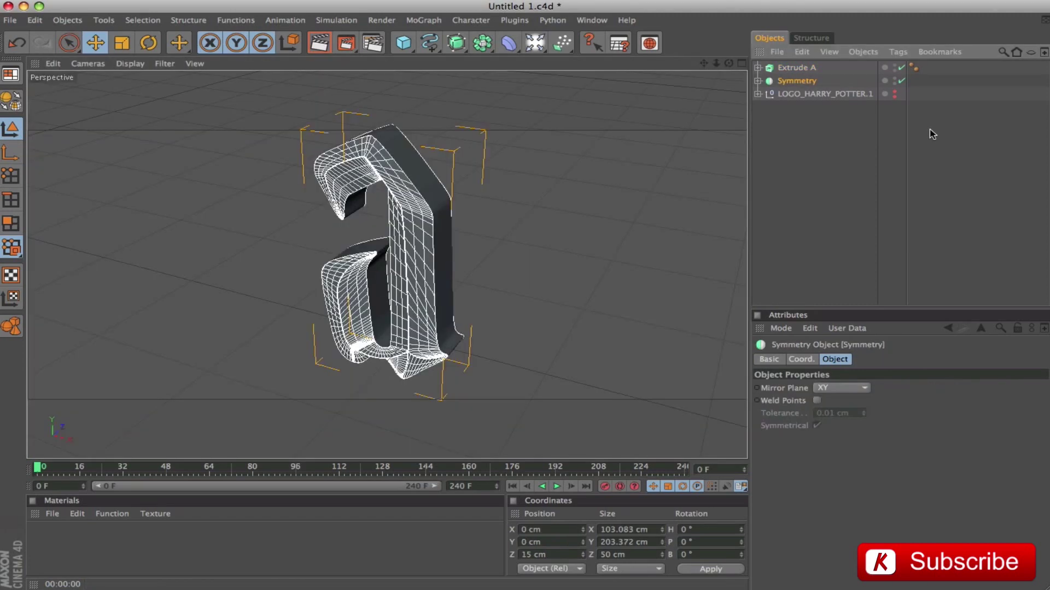
Rename Symmetry to 'A' and group it with Extrude A using Alt+G.
type("A")
key("Return")
left_click(796, 67)
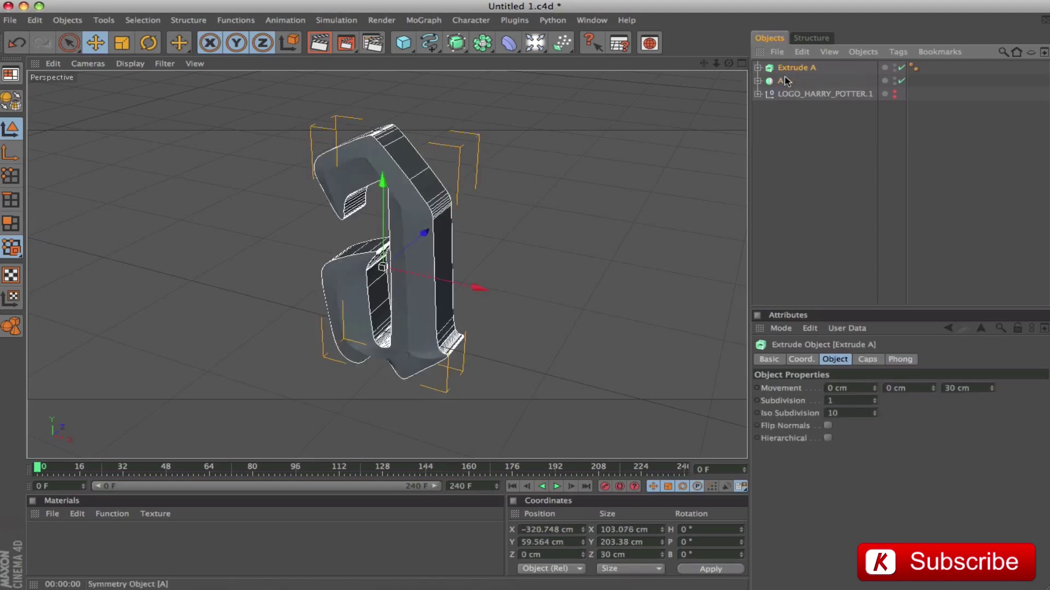
left_click(781, 80, "shift")
key("alt+g")
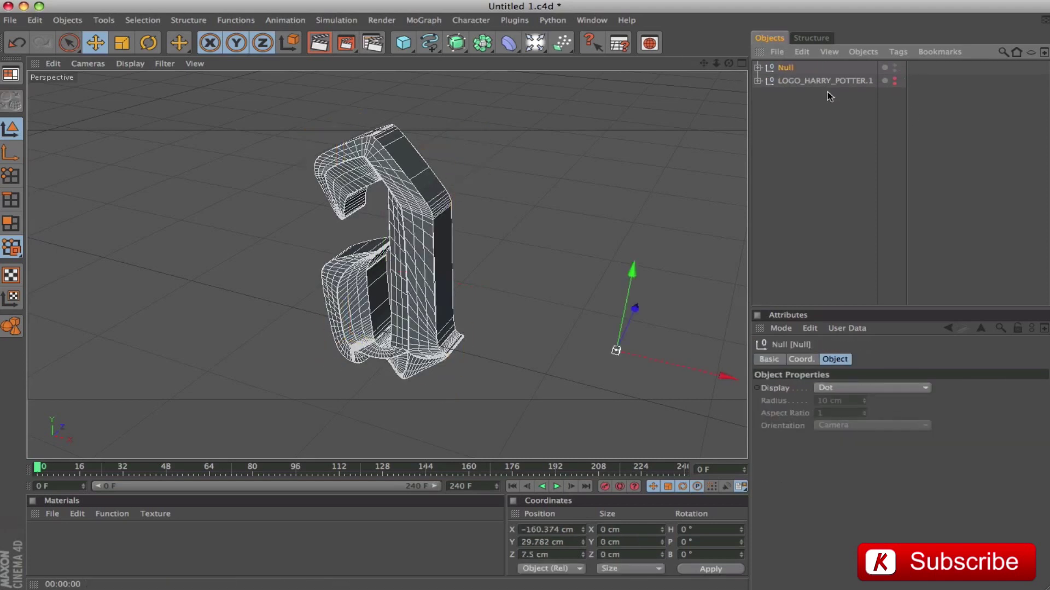
Rename the new null to 'A' and expand its hierarchy.
double_click(785, 68)
type("A")
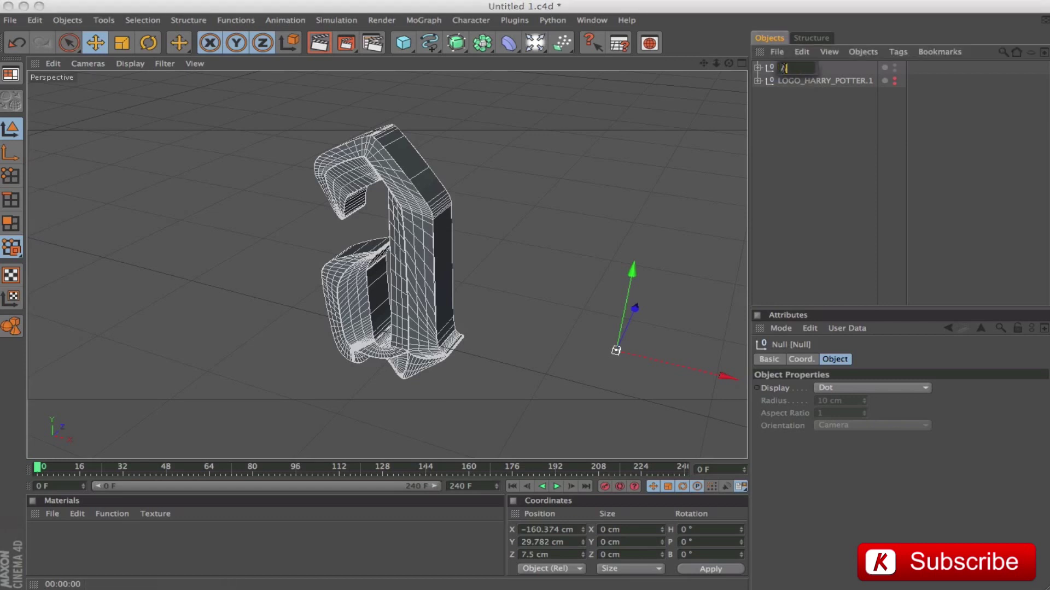
key("Return")
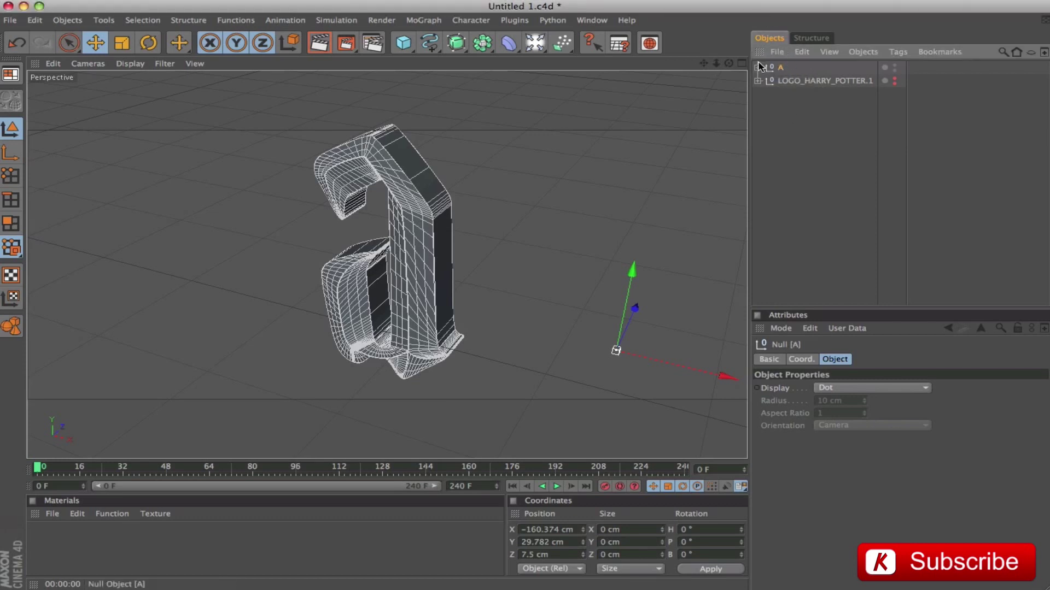
left_click(757, 67)
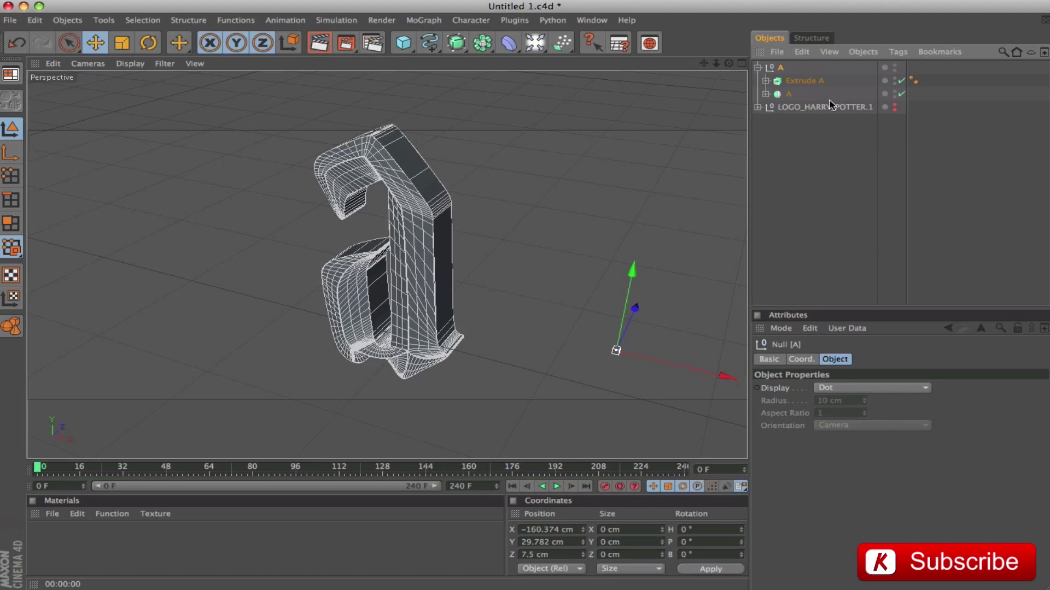
left_click(766, 93)
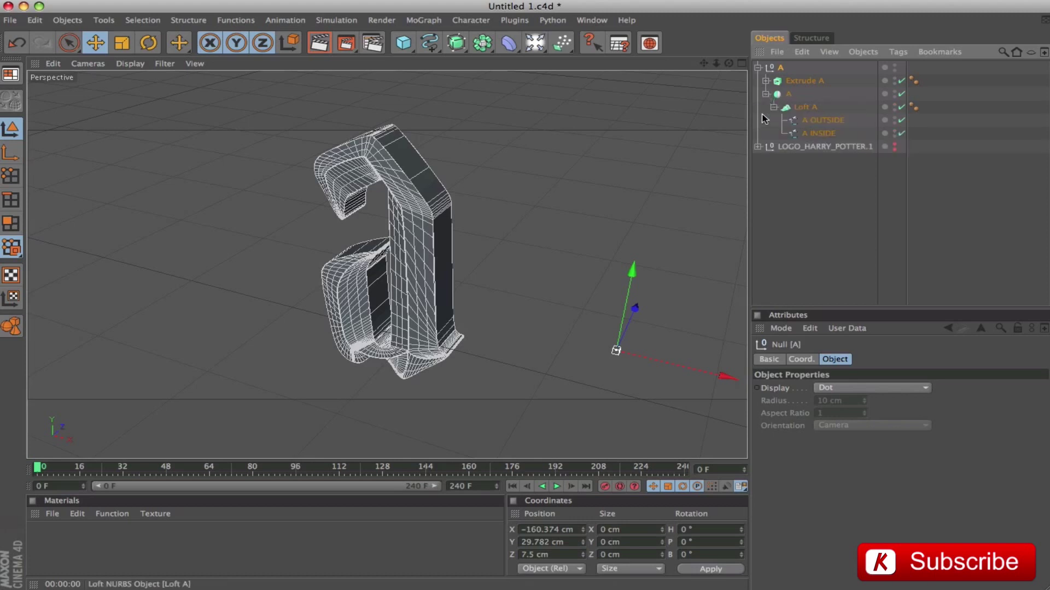
In axis mode, set null A's Z position to 15 cm.
left_click(833, 123)
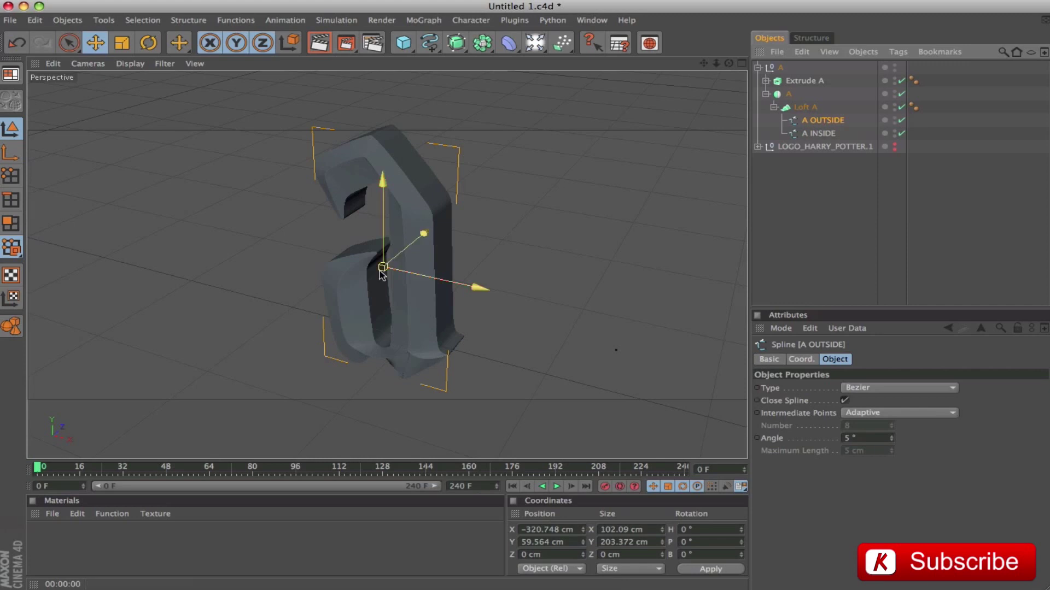
left_click(781, 67)
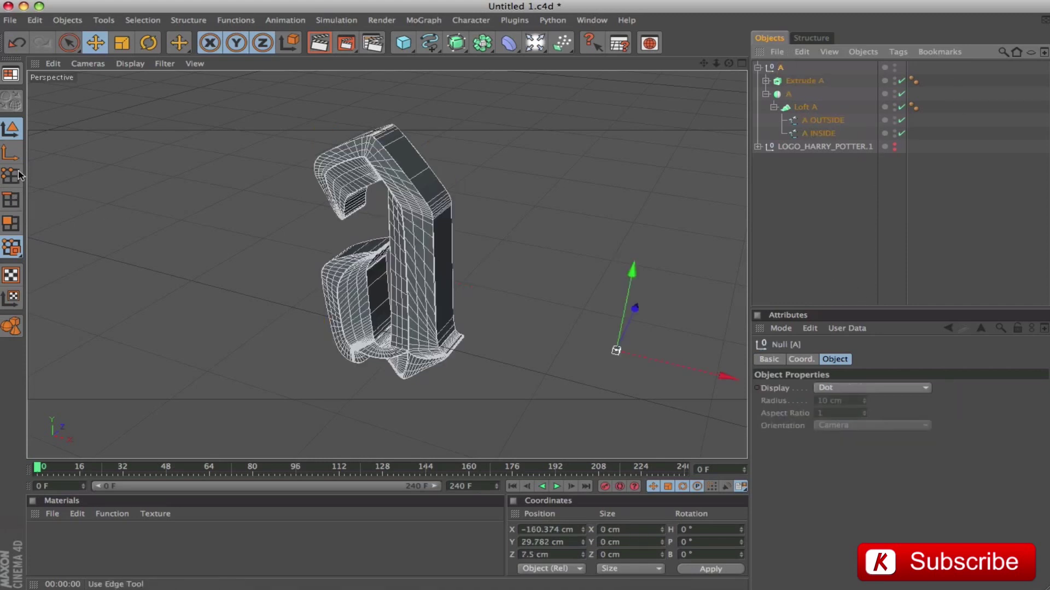
left_click(11, 153)
left_click(541, 554)
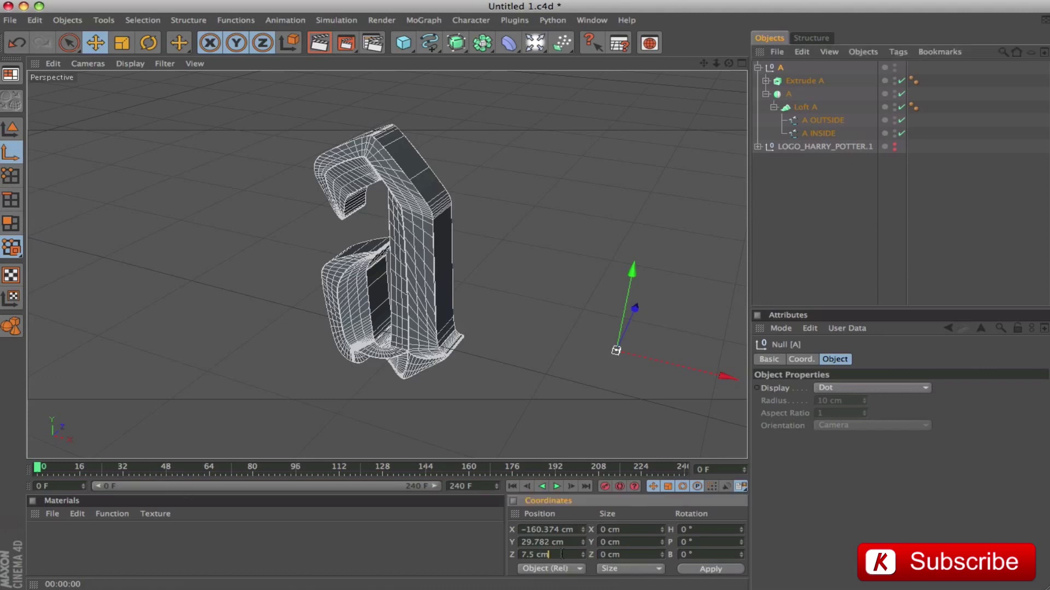
type("15")
key("Return")
middle_click(681, 411)
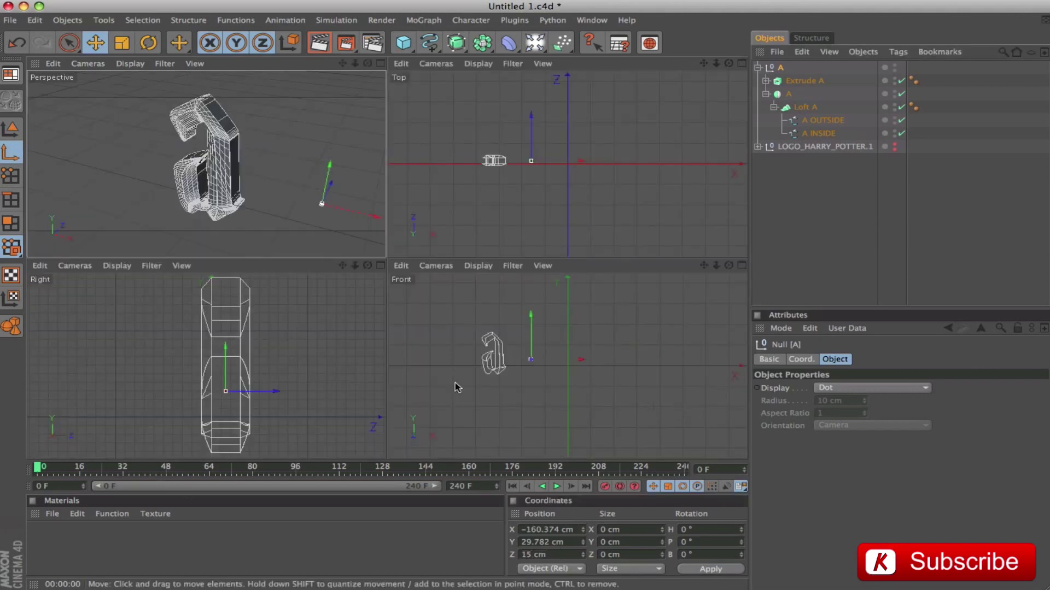
key("super+z")
left_click(573, 555)
type("15")
key("Return")
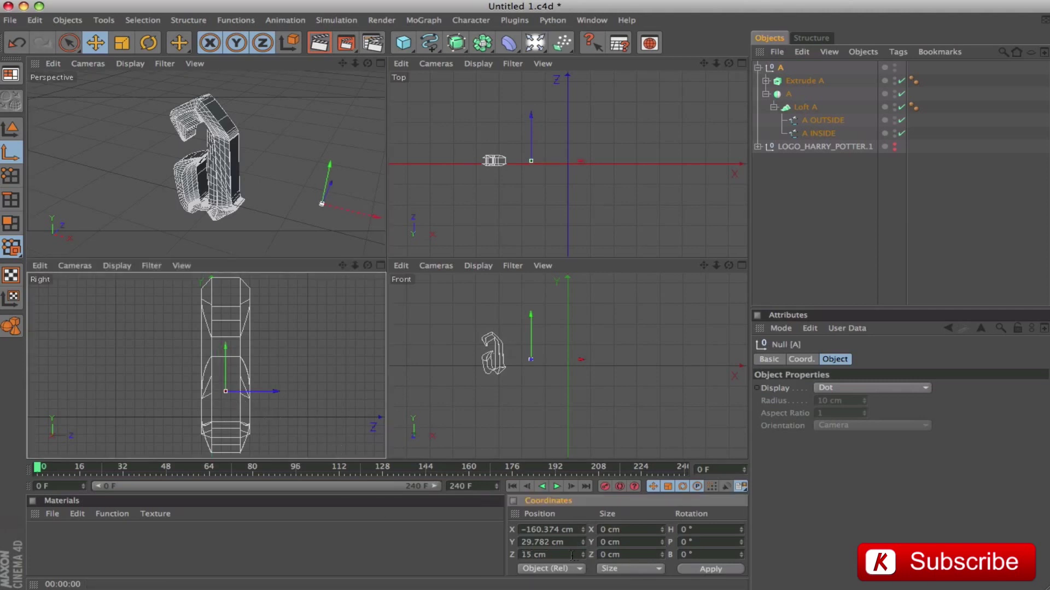
Copy A OUTSIDE's X position (−320.748 cm) onto null A.
left_click(826, 121)
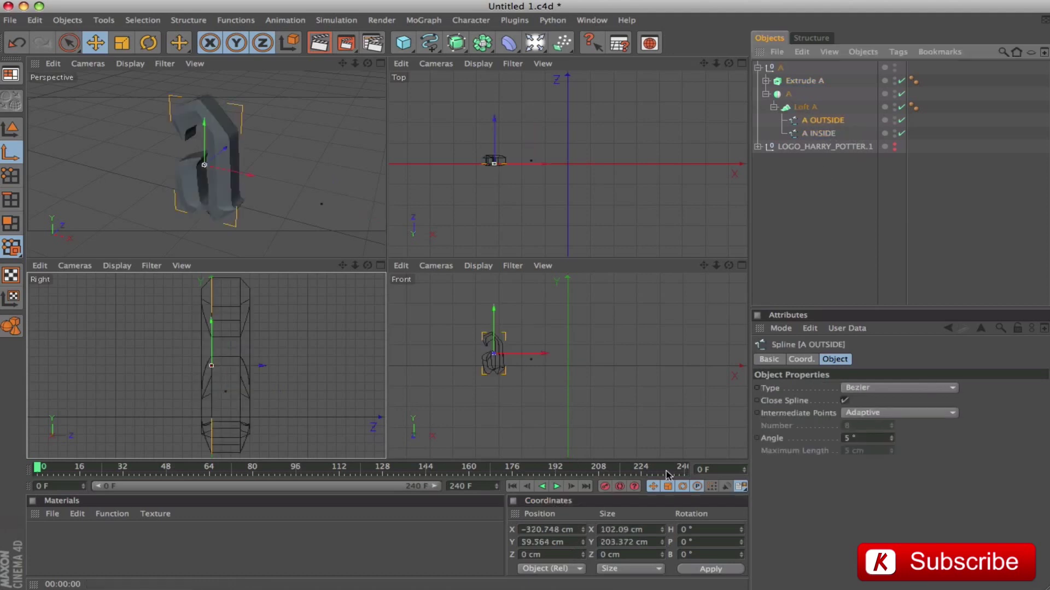
left_click(572, 529)
key("super+c")
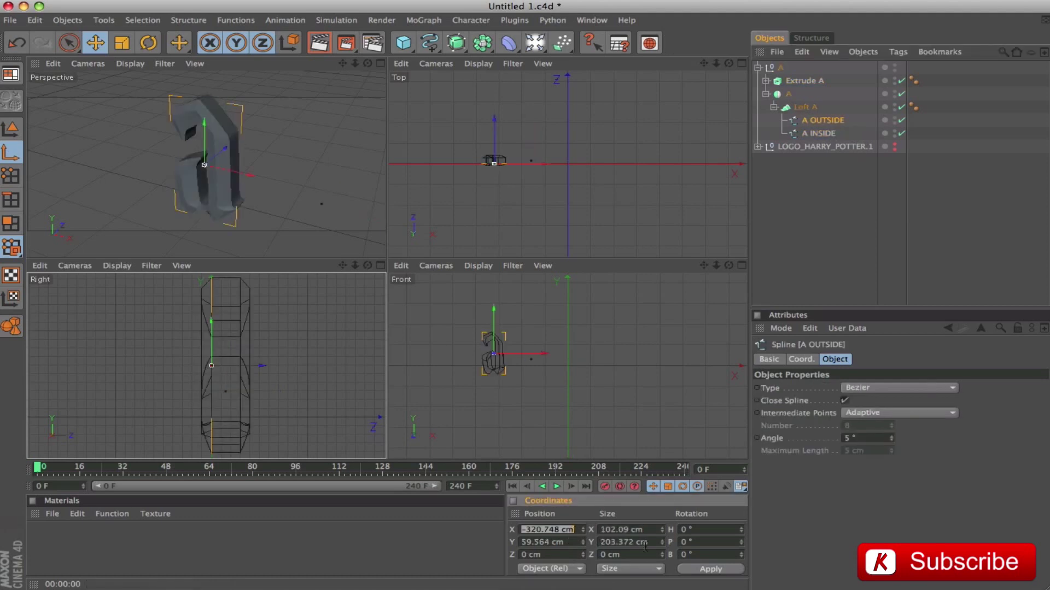
left_click(531, 161)
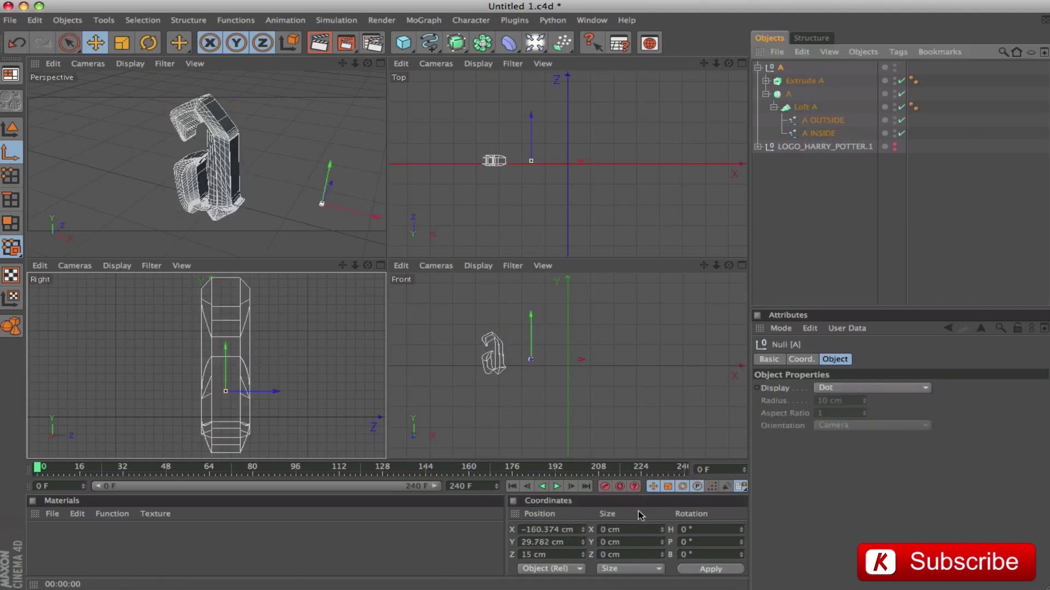
left_click(581, 530)
key("super+v")
key("Return")
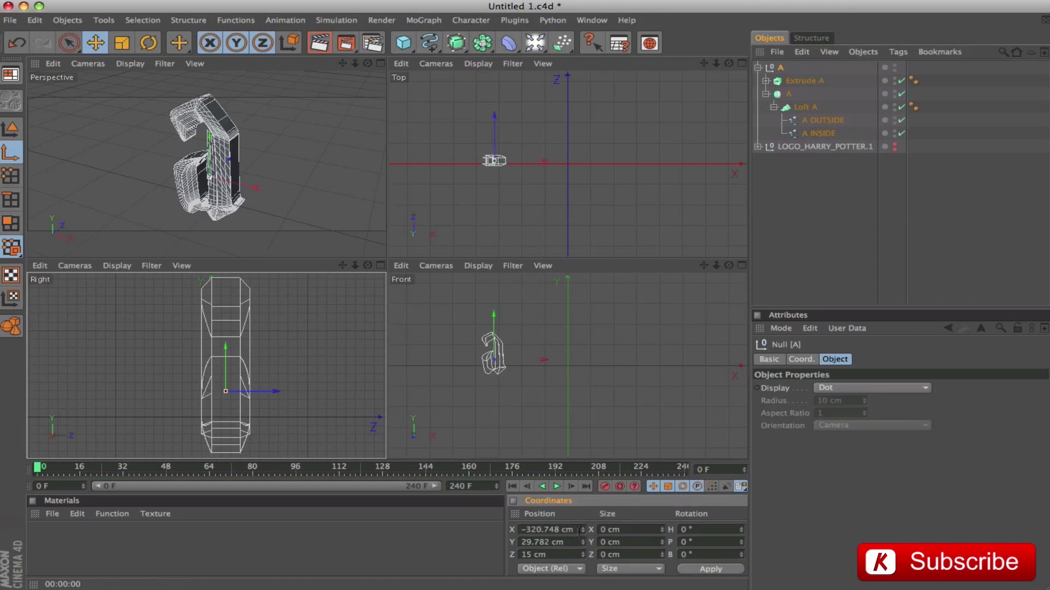
Paste A OUTSIDE's Y value 59.564 cm into null A and collapse the group.
left_click(823, 121)
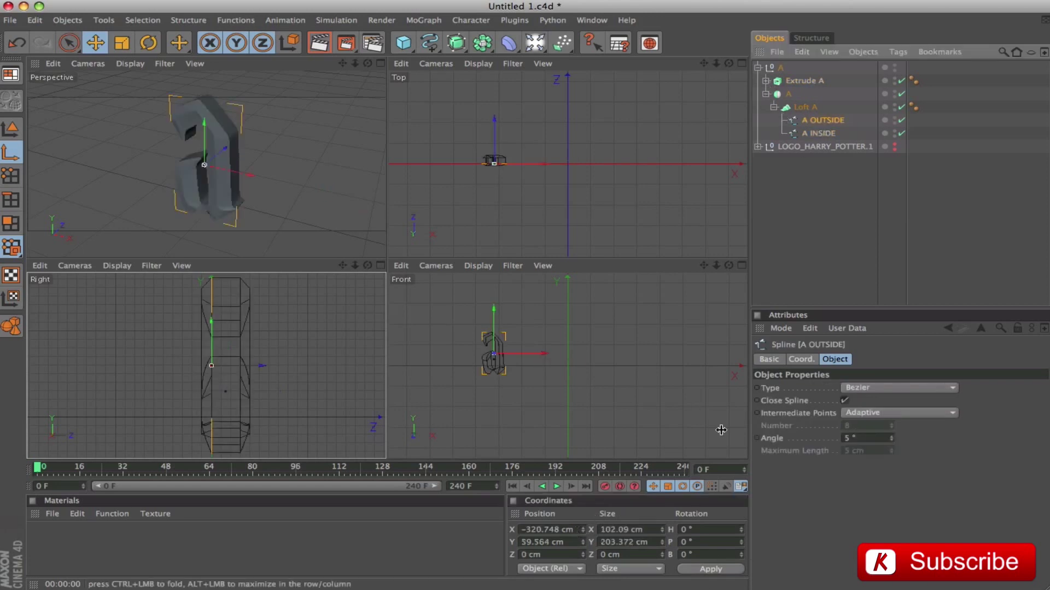
double_click(555, 541)
key("ctrl+c")
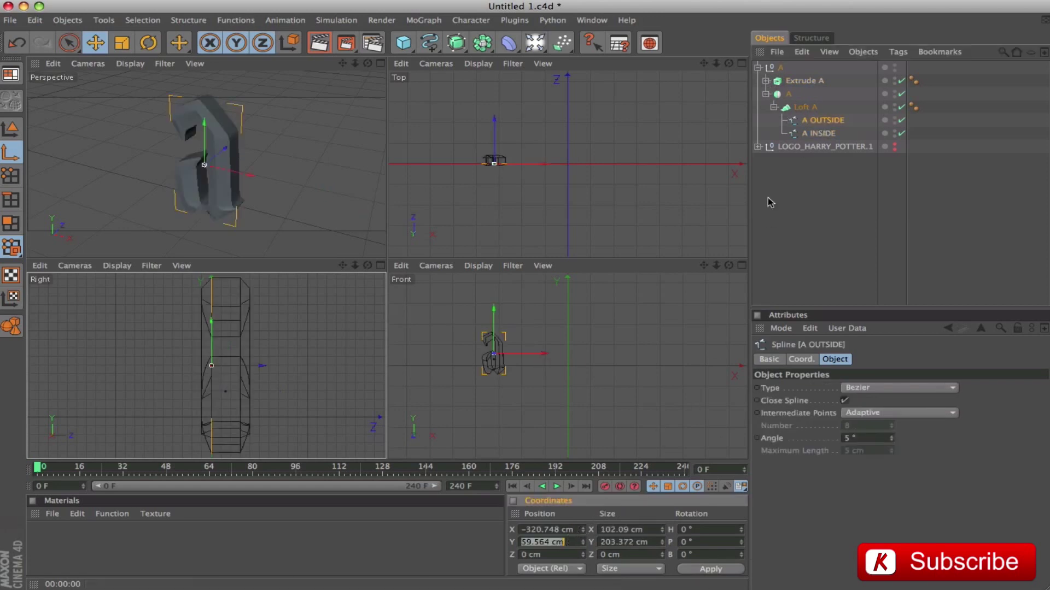
left_click(780, 68)
double_click(572, 543)
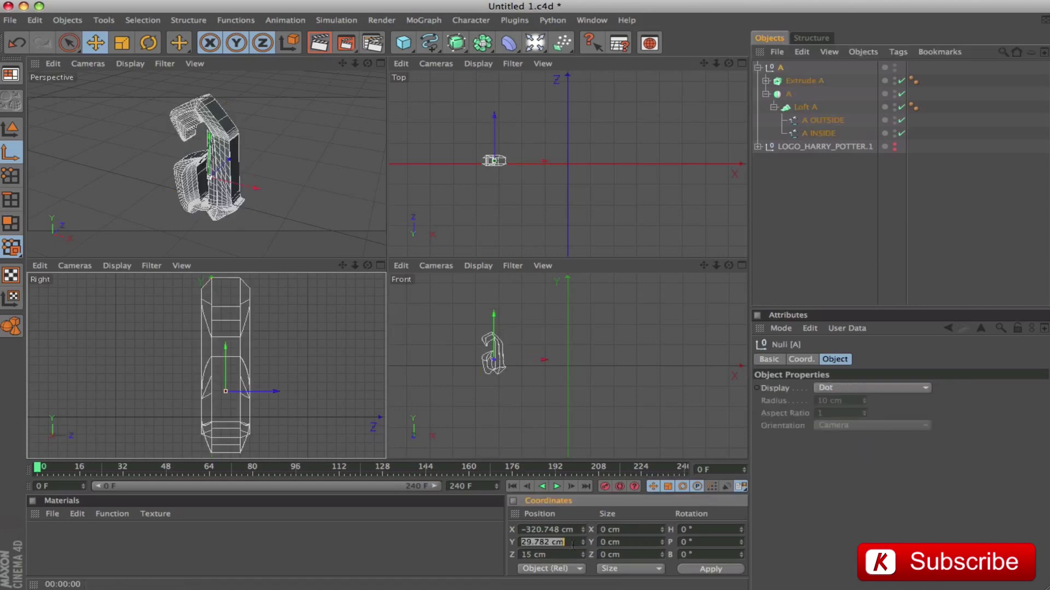
key("ctrl+v")
key("Return")
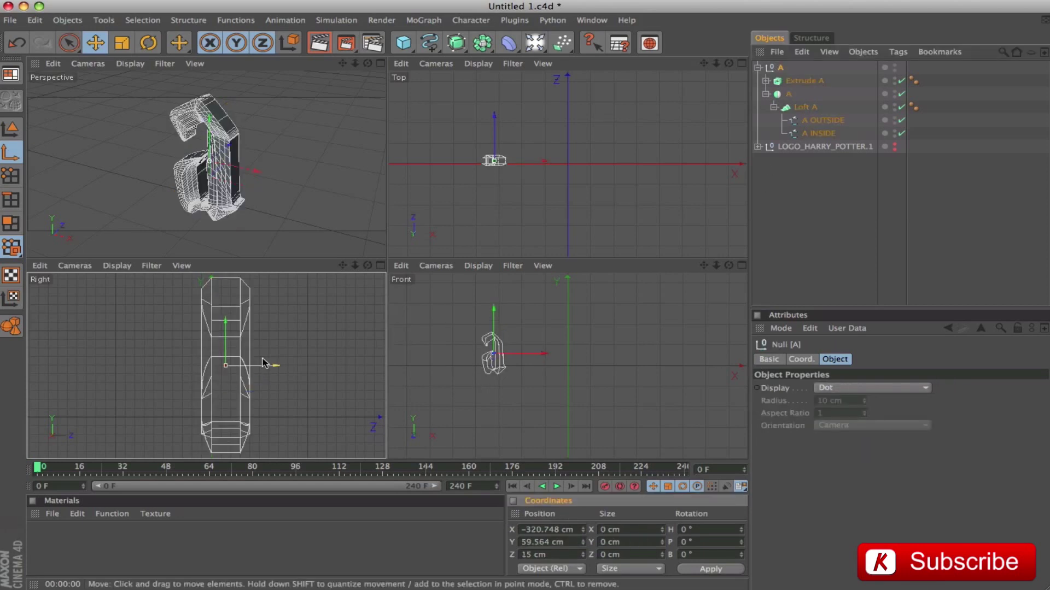
left_click(766, 94)
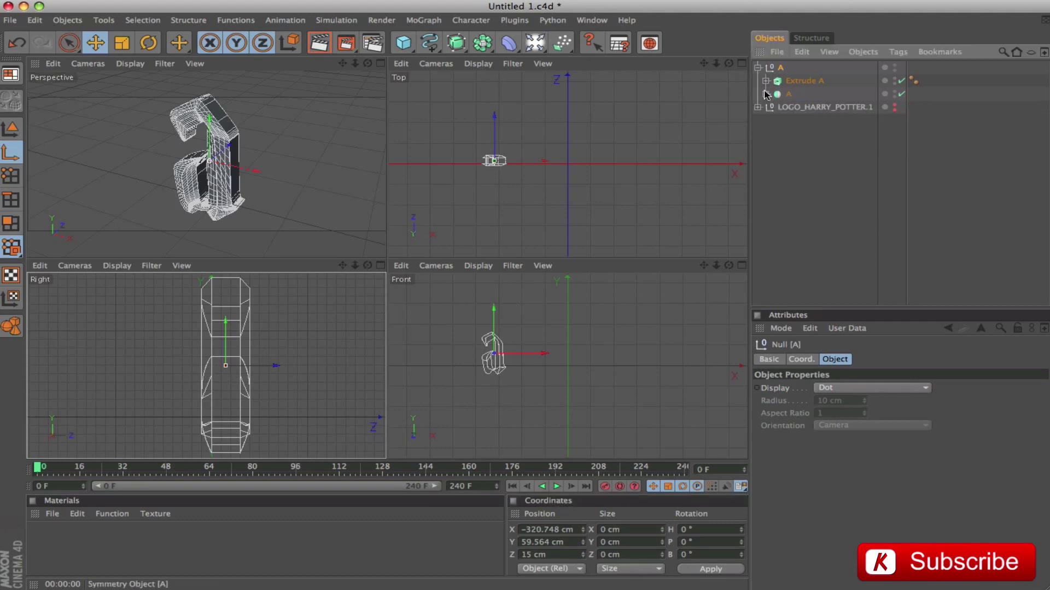
left_click(758, 67)
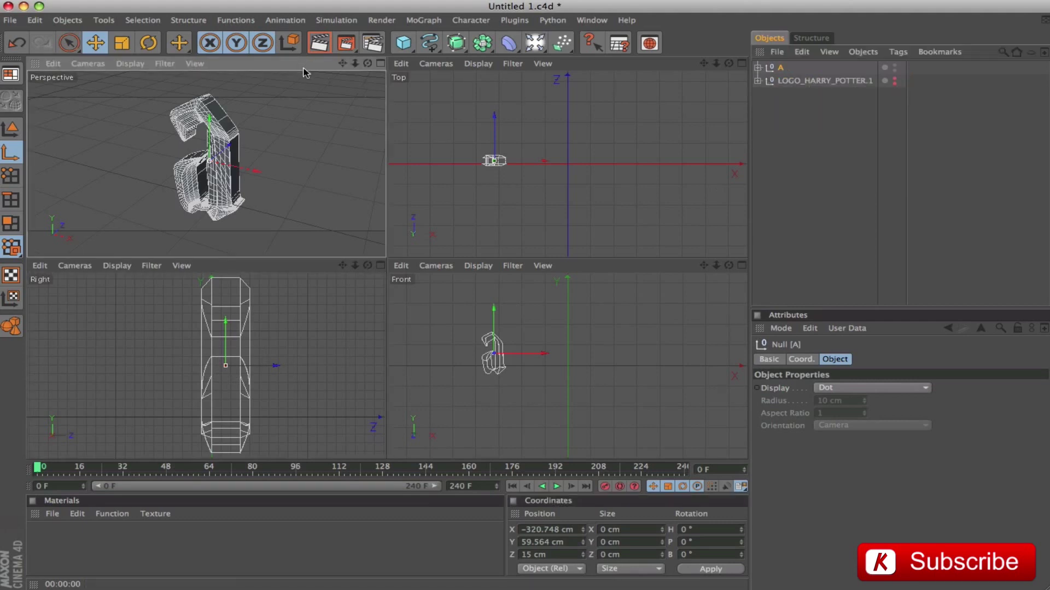
left_click(380, 64)
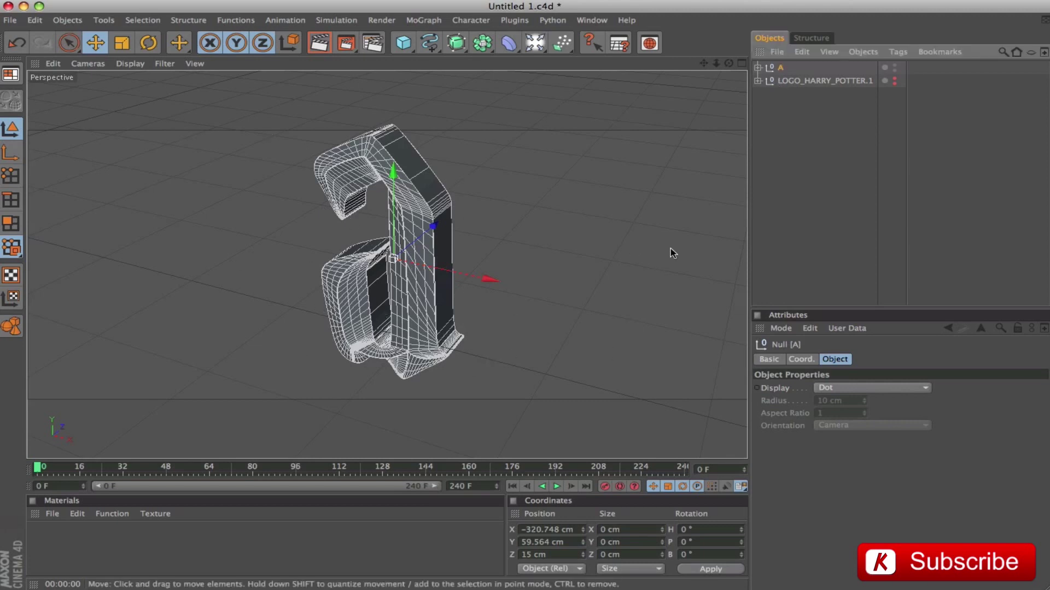
Save the scene with Cmd+S and toggle LOGO_HARRY_POTTER.1's visibility.
key("super+s")
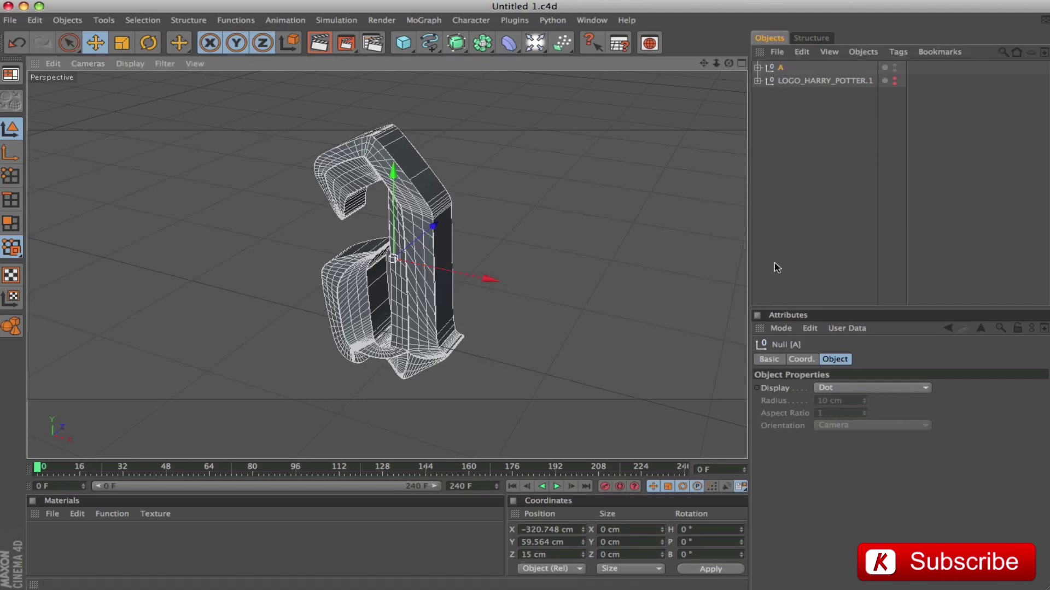
left_click(895, 79)
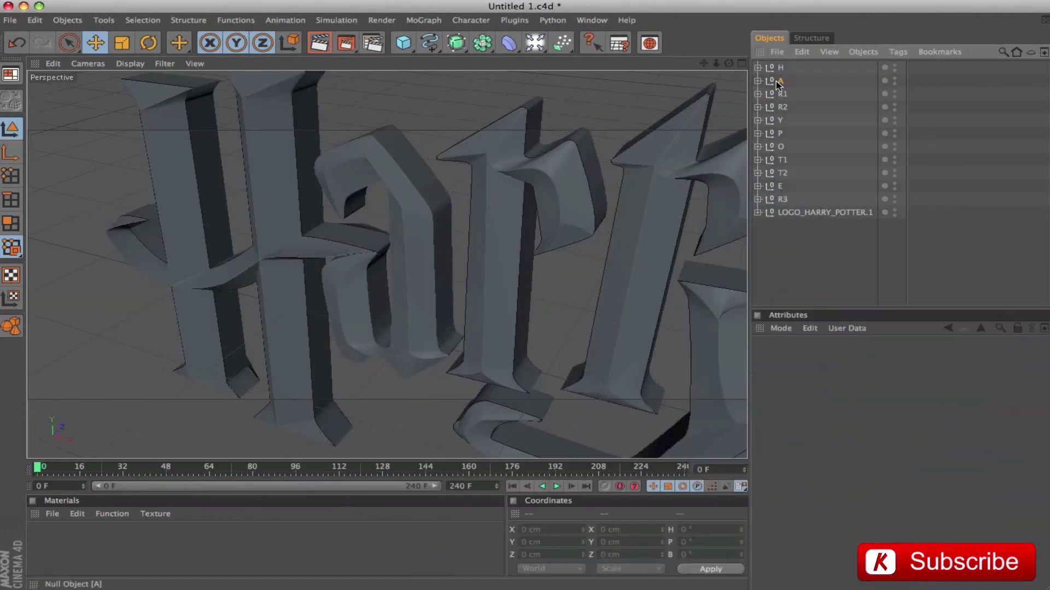
left_click(779, 80)
left_click(757, 80)
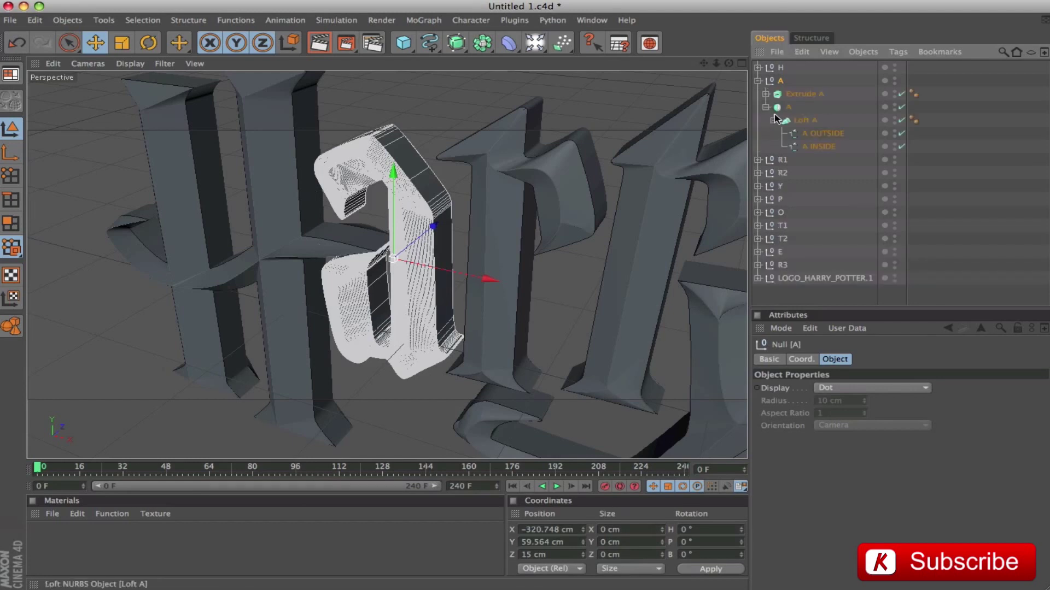
Check Loft A's Mesh Subdivision U and V values, then collapse the A group and deselect.
left_click(773, 120)
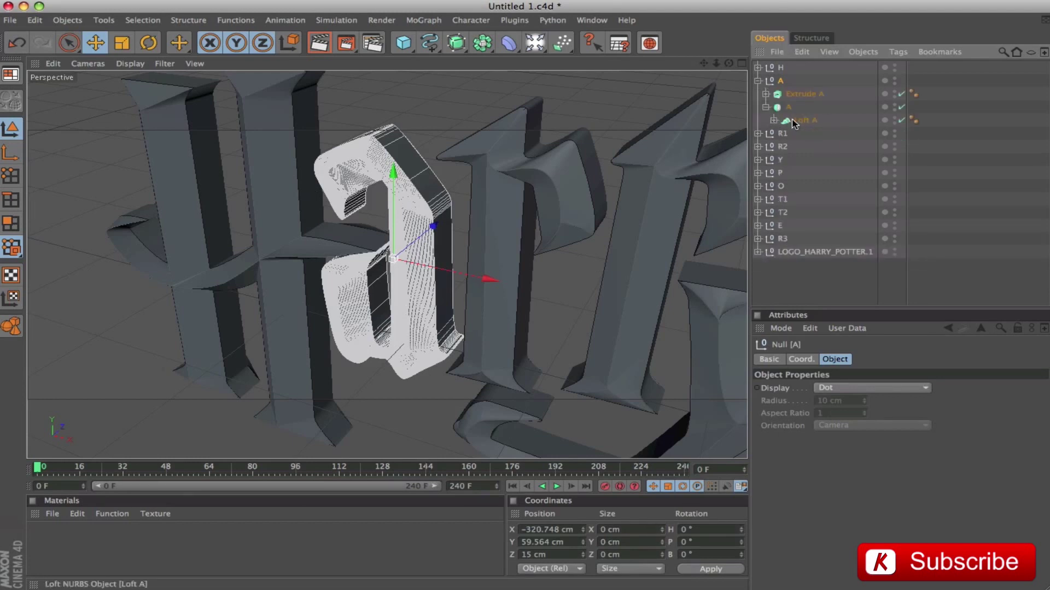
left_click(801, 120)
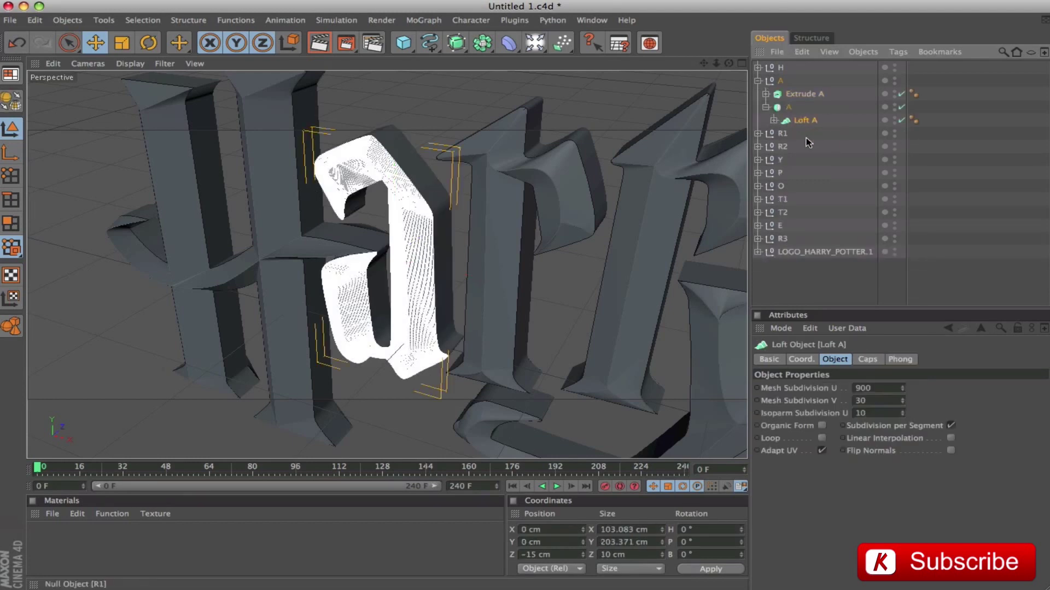
left_click(886, 387)
left_click(882, 401)
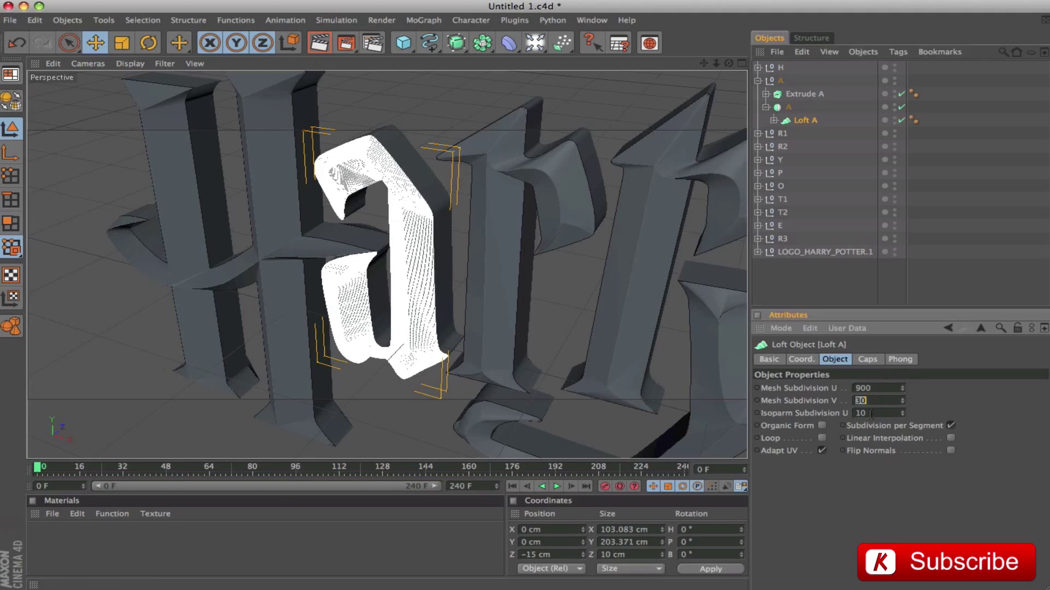
left_click(758, 81)
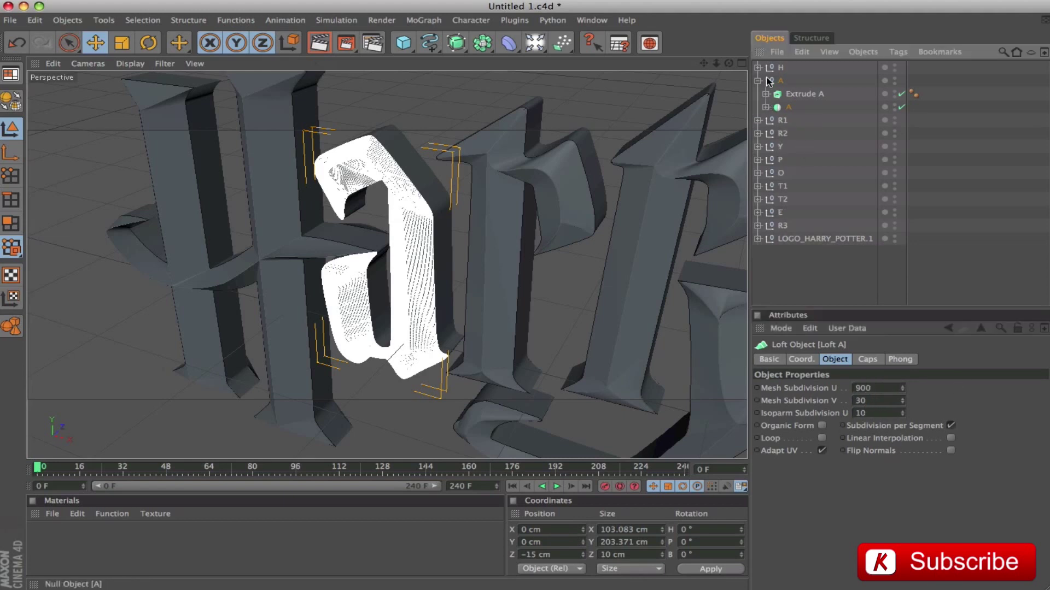
left_click(822, 258)
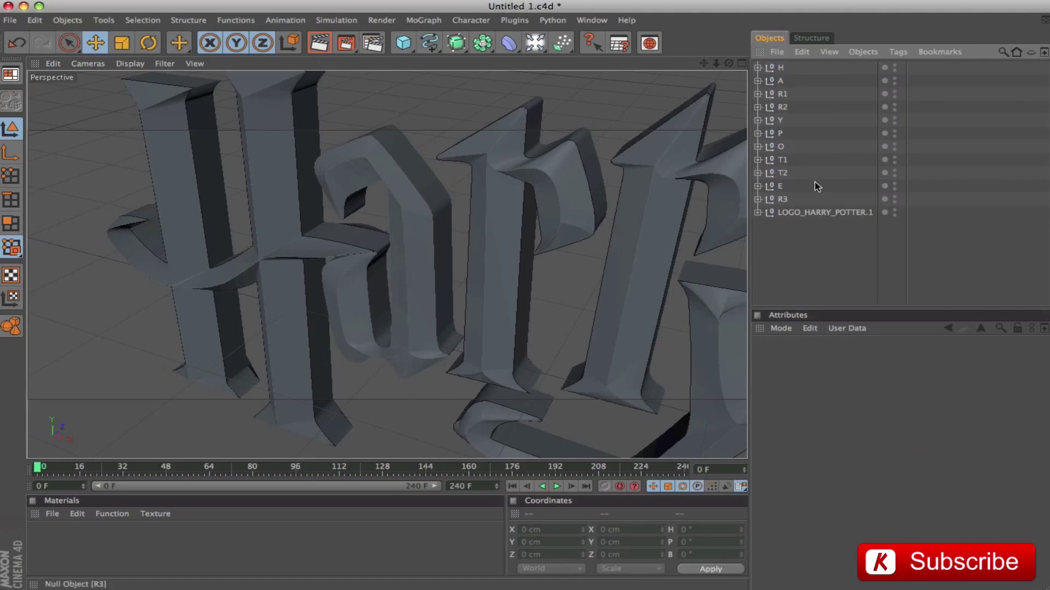
left_click(767, 200)
Frame all eleven letter groups, H through R3, face-on and render viewport previews.
left_click(781, 68, "shift")
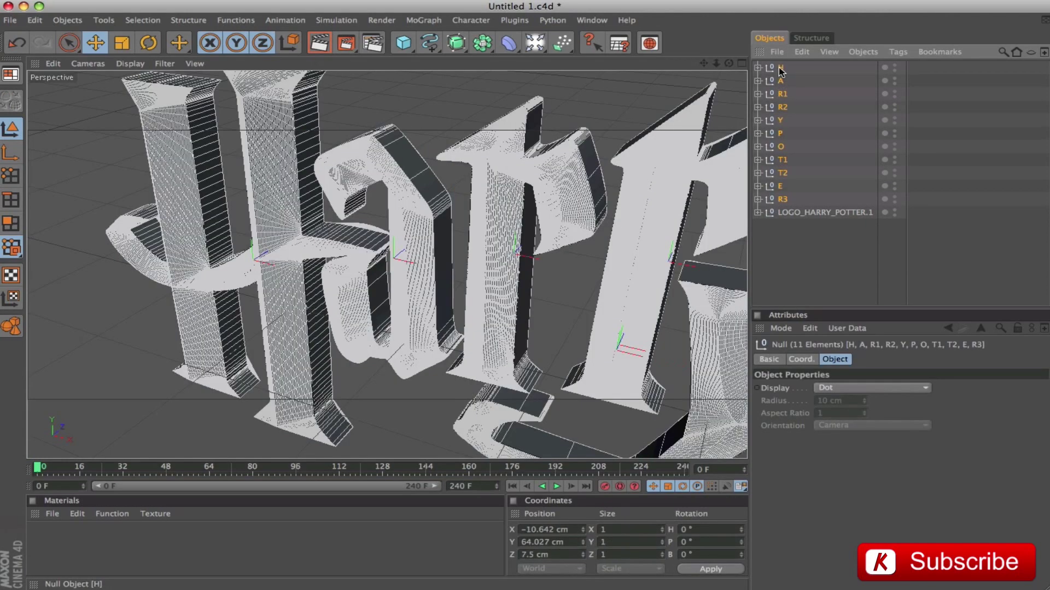
key("h")
left_click_drag(656, 191, 659, 191, "alt")
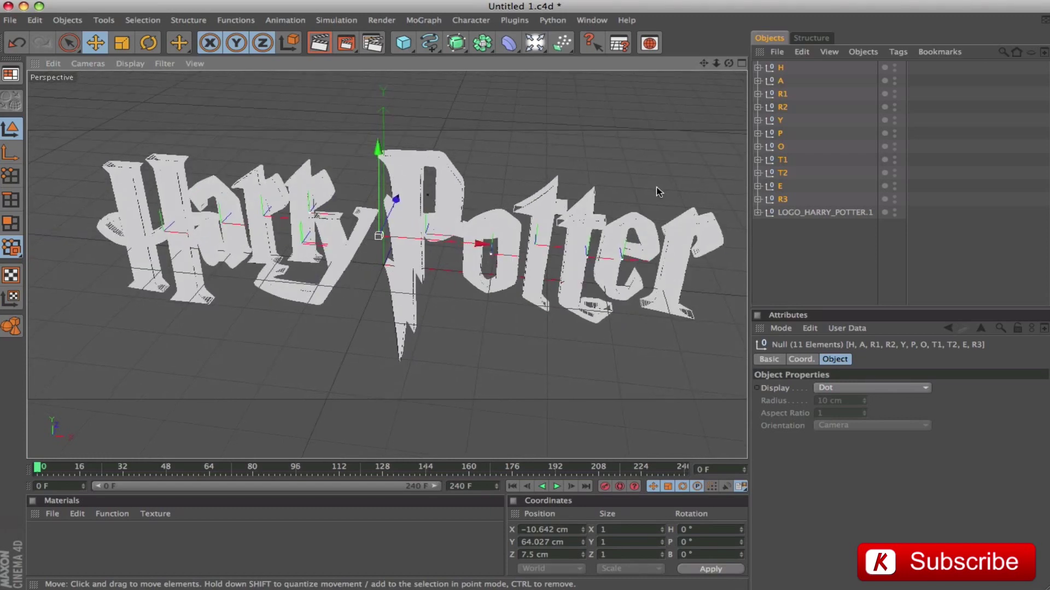
left_click_drag(703, 63, 690, 63)
key("super+r")
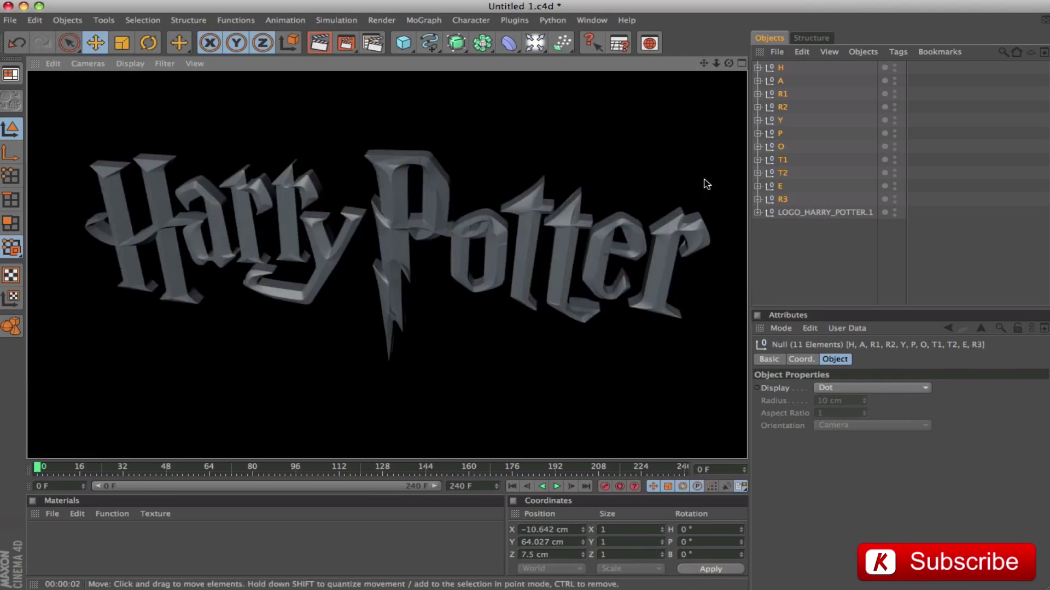
left_click(576, 187)
left_click_drag(575, 188, 579, 187, "alt")
key("super+r")
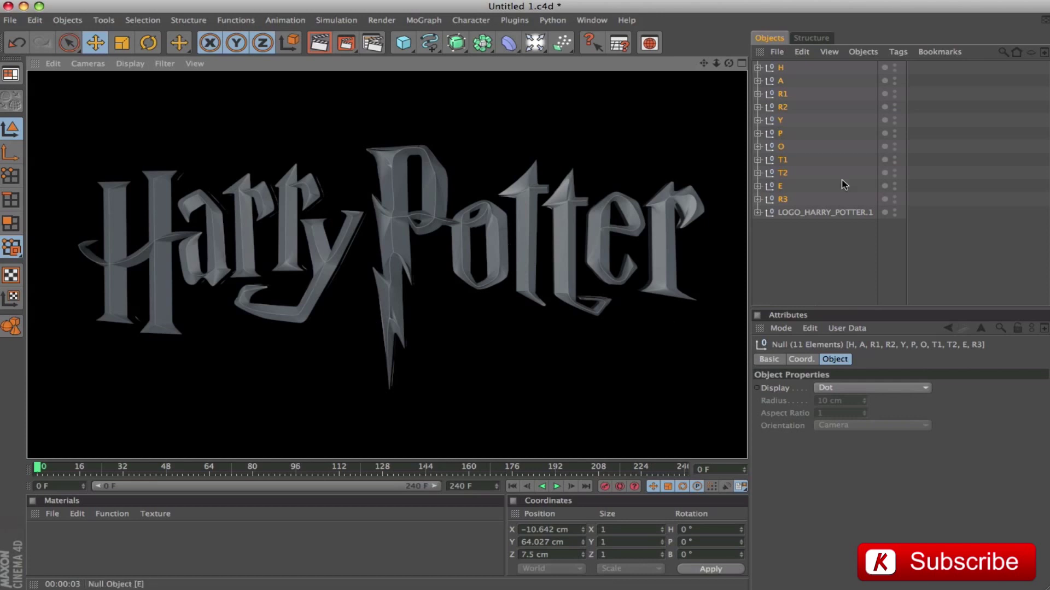
left_click(782, 199)
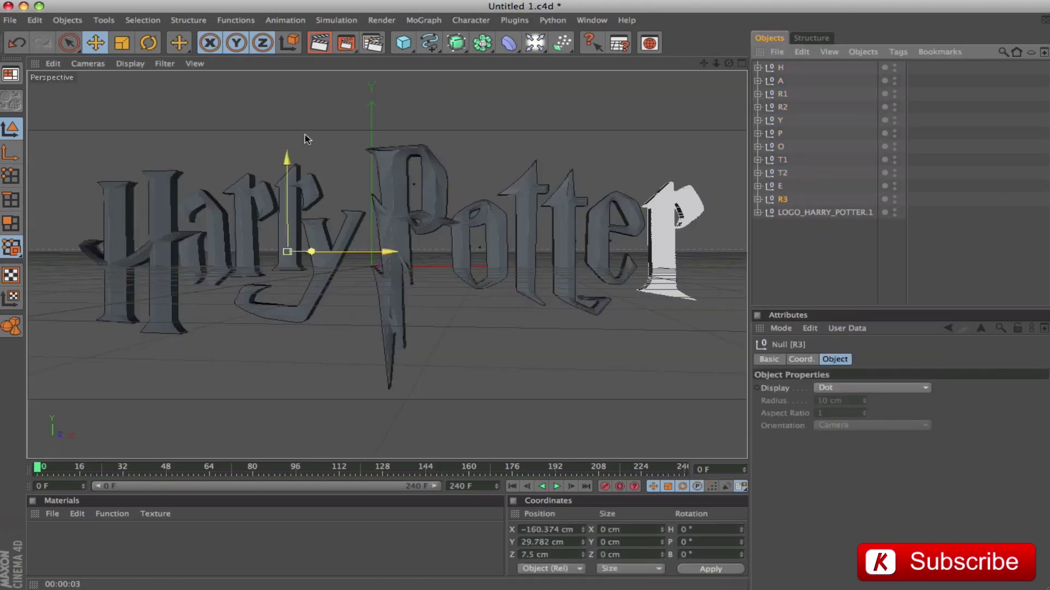
Group the R3 OUTSIDE spline under a new null and place it directly under Extrude R3.
left_click(757, 199)
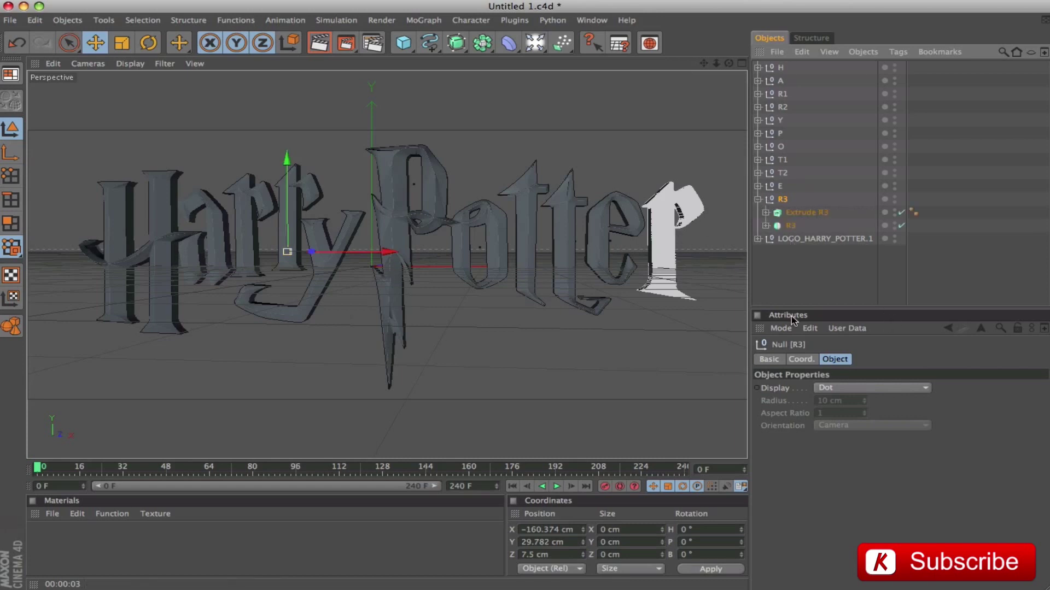
left_click(765, 225)
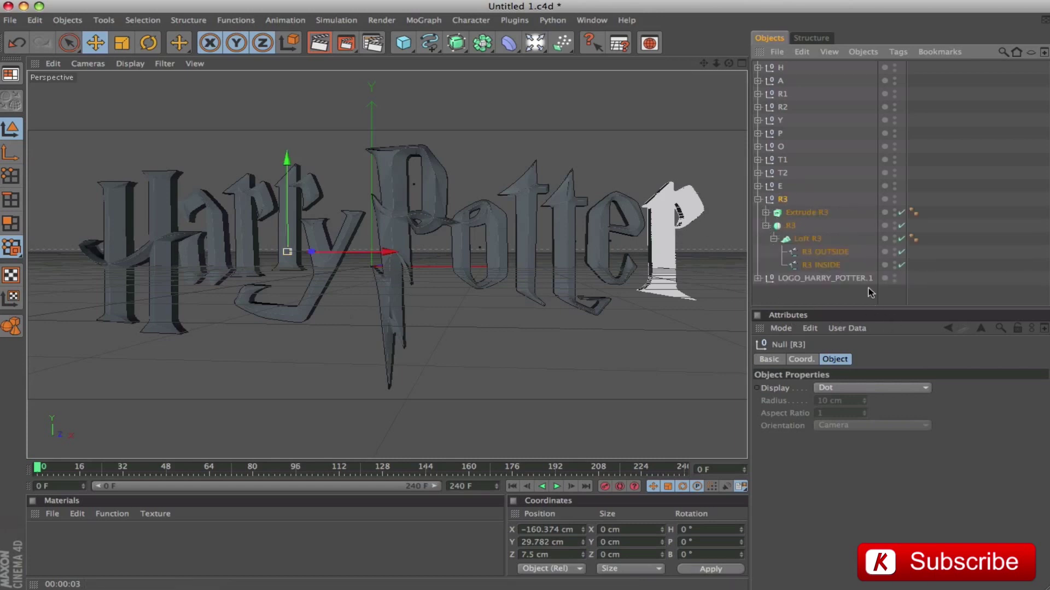
left_click(830, 252)
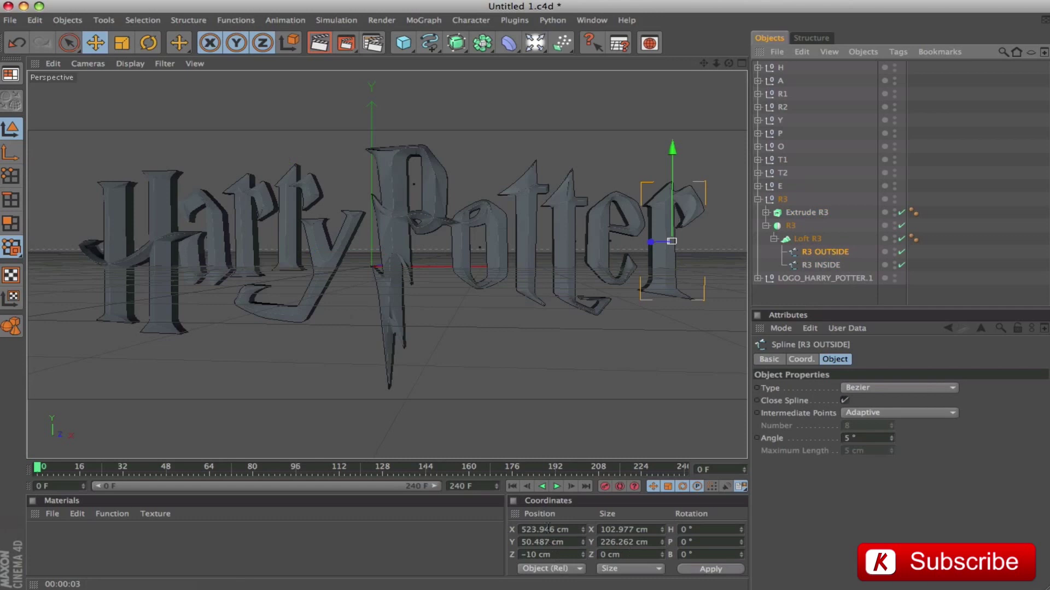
left_click(783, 199)
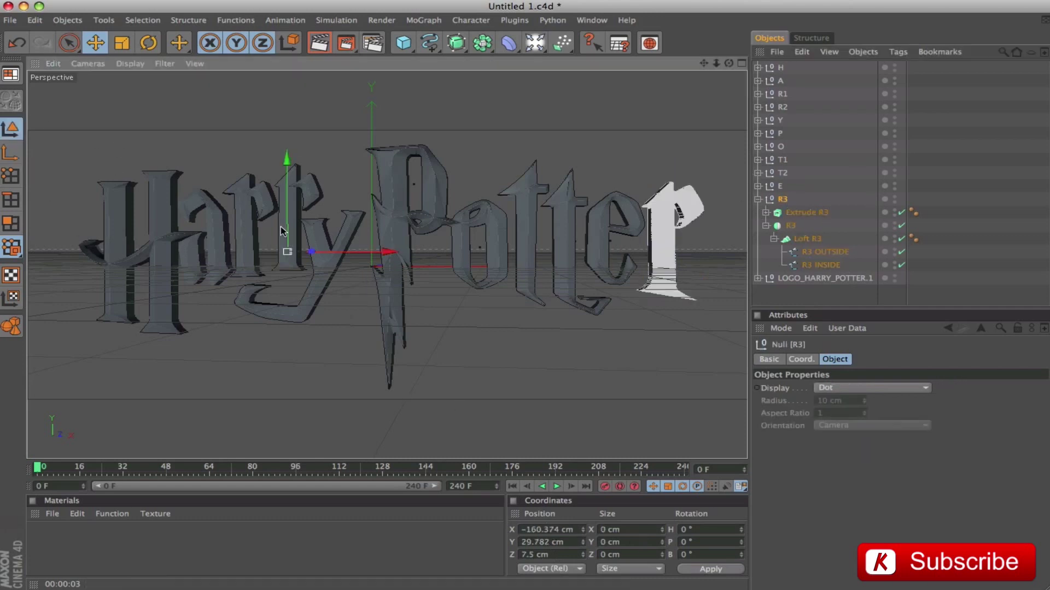
left_click(810, 252)
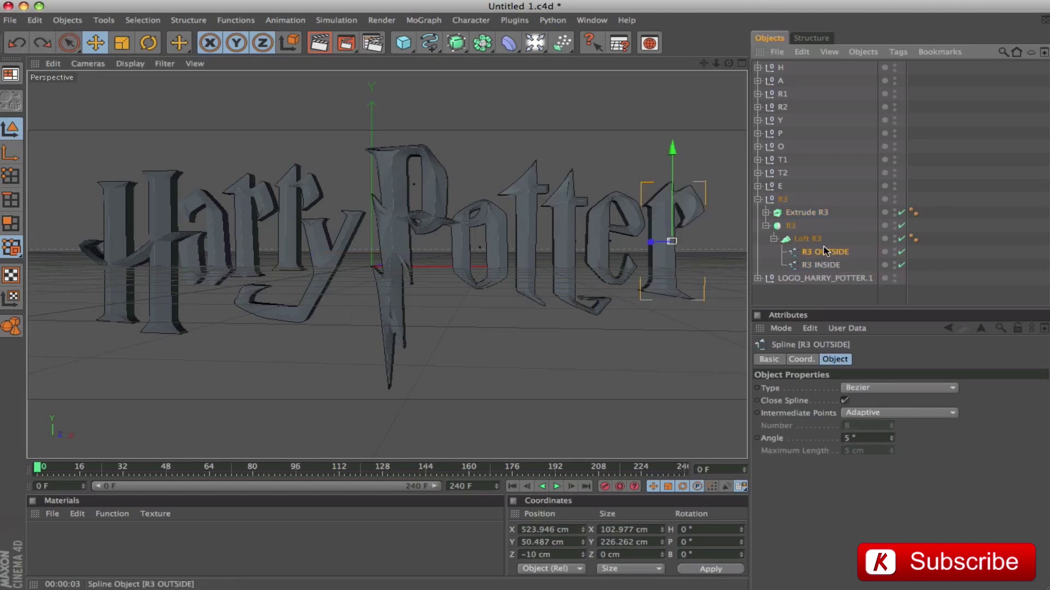
left_click(766, 226)
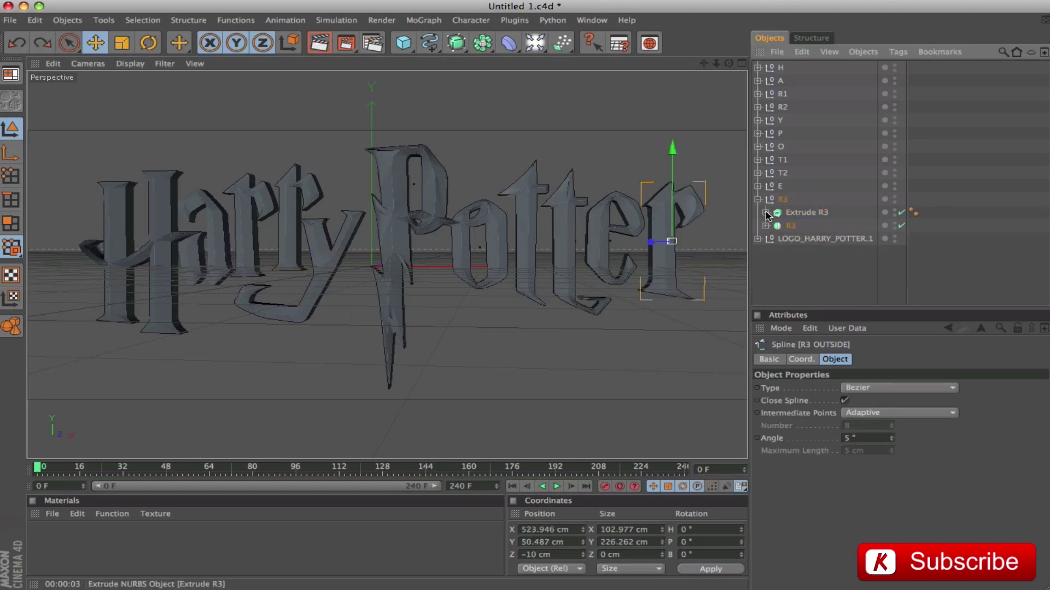
left_click(766, 212)
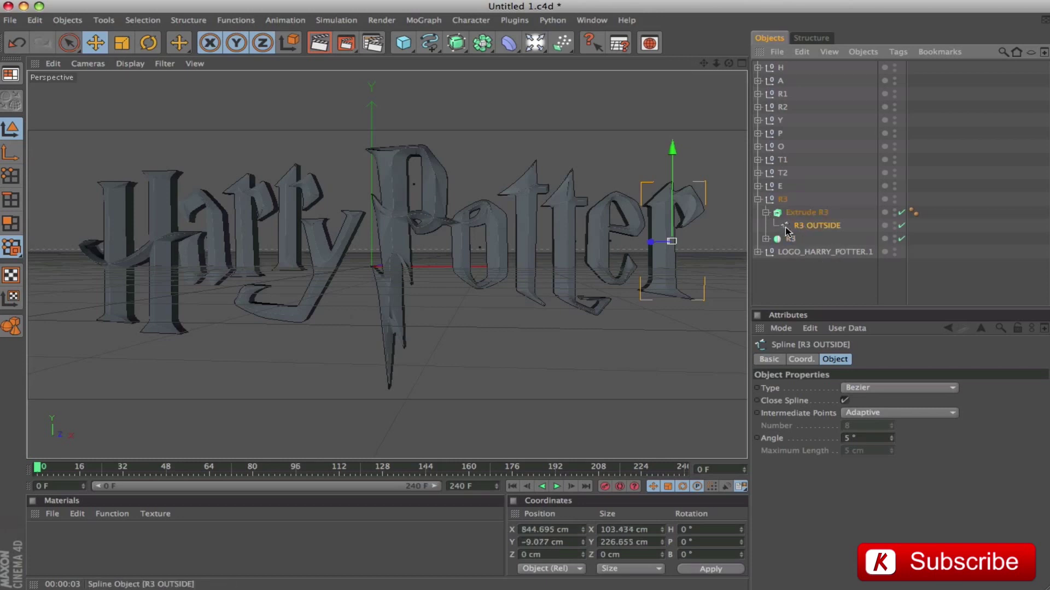
key("alt+g")
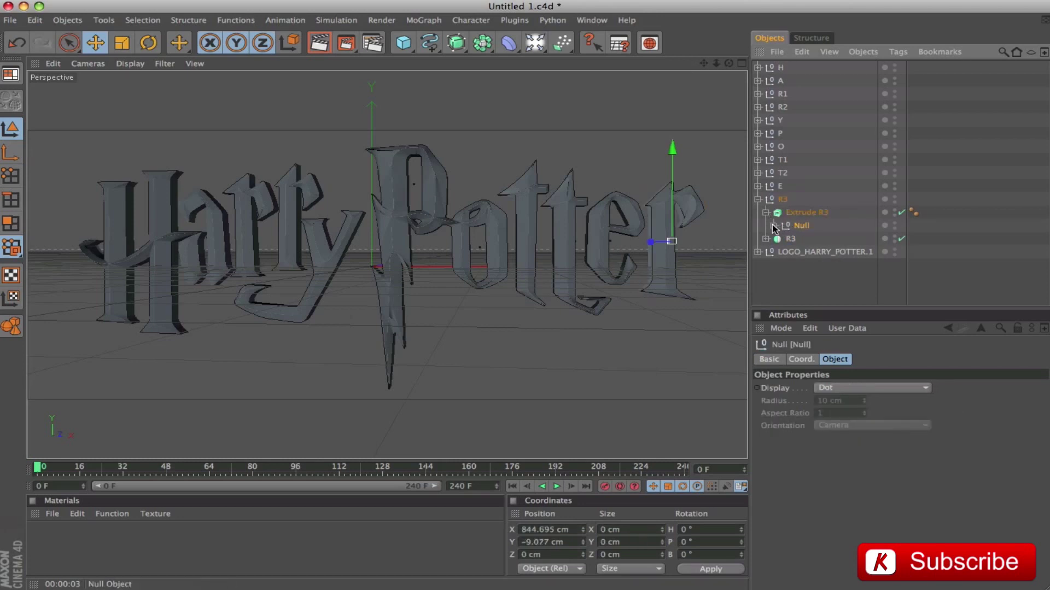
left_click(773, 226)
left_click_drag(805, 241, 808, 216)
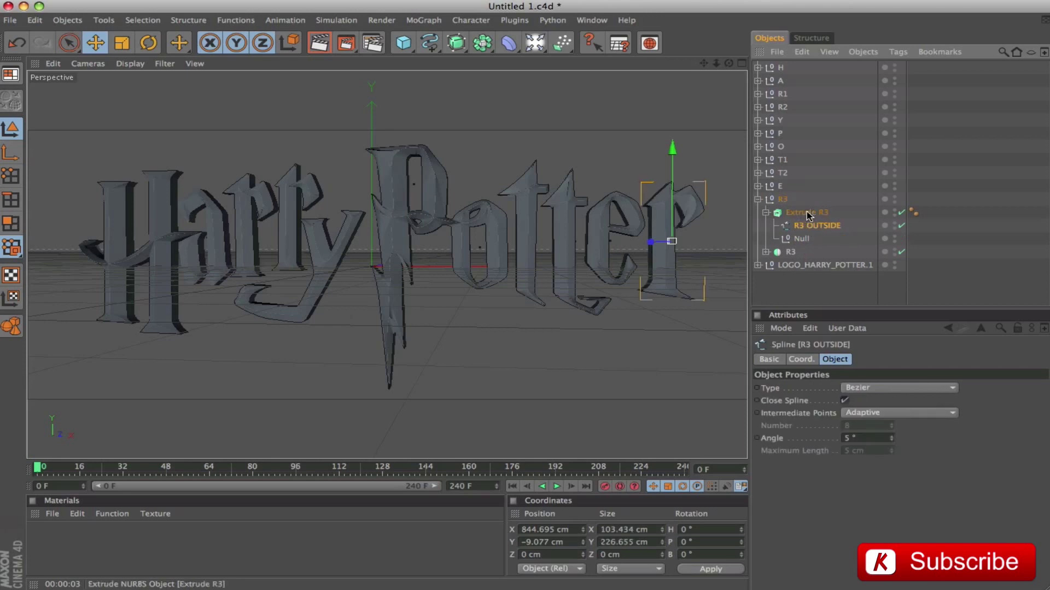
Rename the new null to R3 and move Extrude R3 and R3 inside it.
left_click(801, 239)
left_click_drag(805, 241, 781, 198)
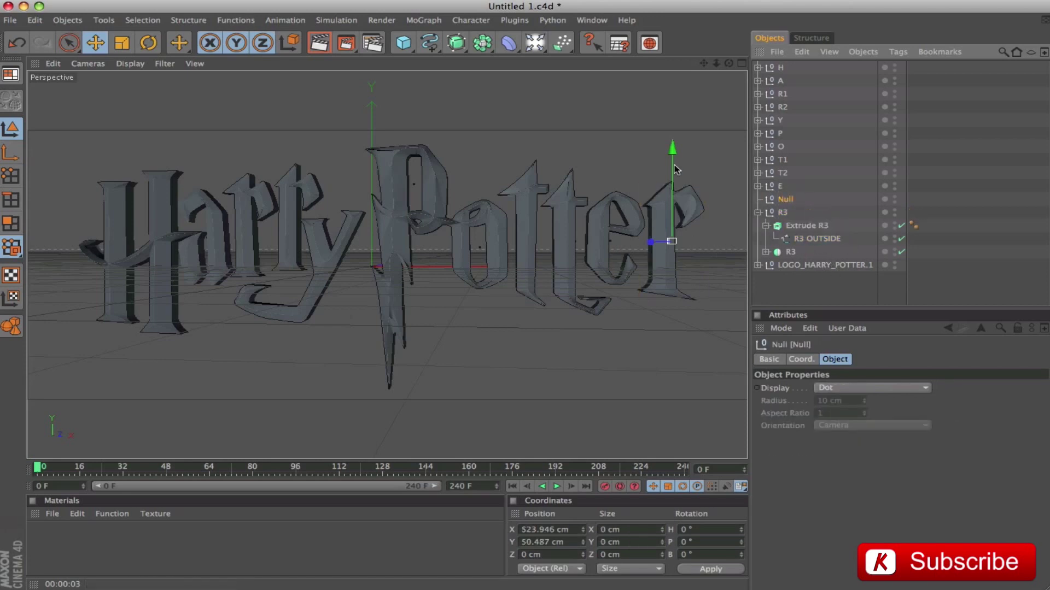
double_click(787, 199)
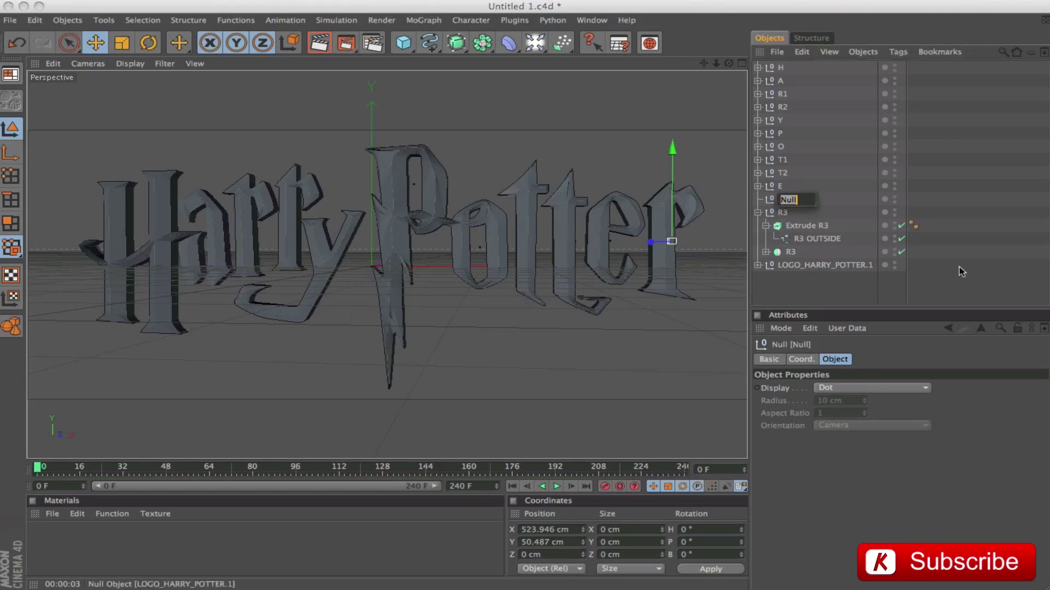
type("R3")
key("Return")
left_click(765, 225)
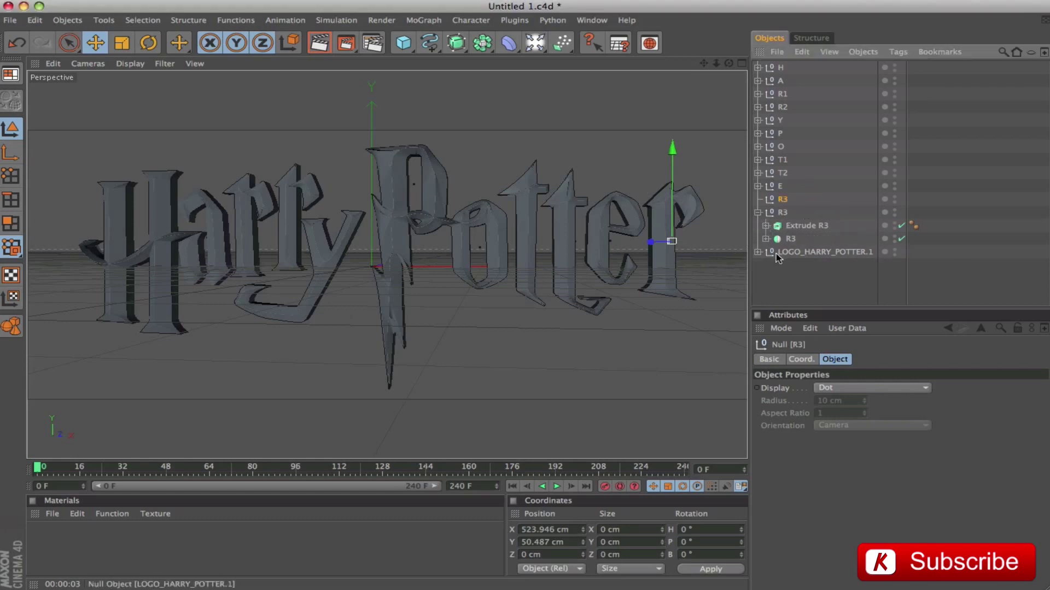
left_click(799, 225)
left_click(789, 239, "shift")
left_click_drag(790, 239, 806, 213)
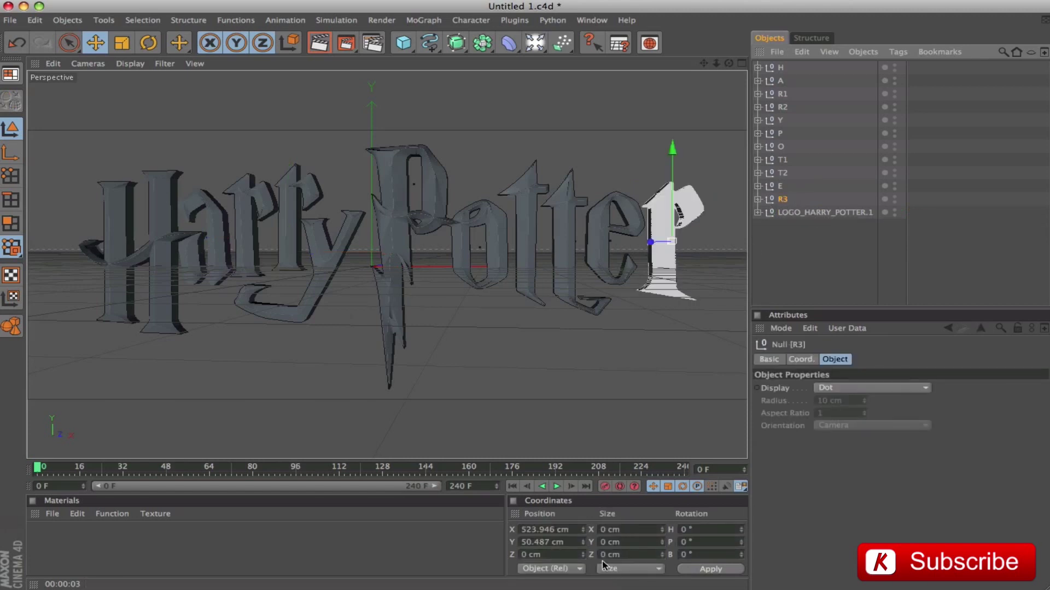
Set the R3 null's axis Z position to 15 cm, then compare it with the H and Y nulls.
left_click(559, 556)
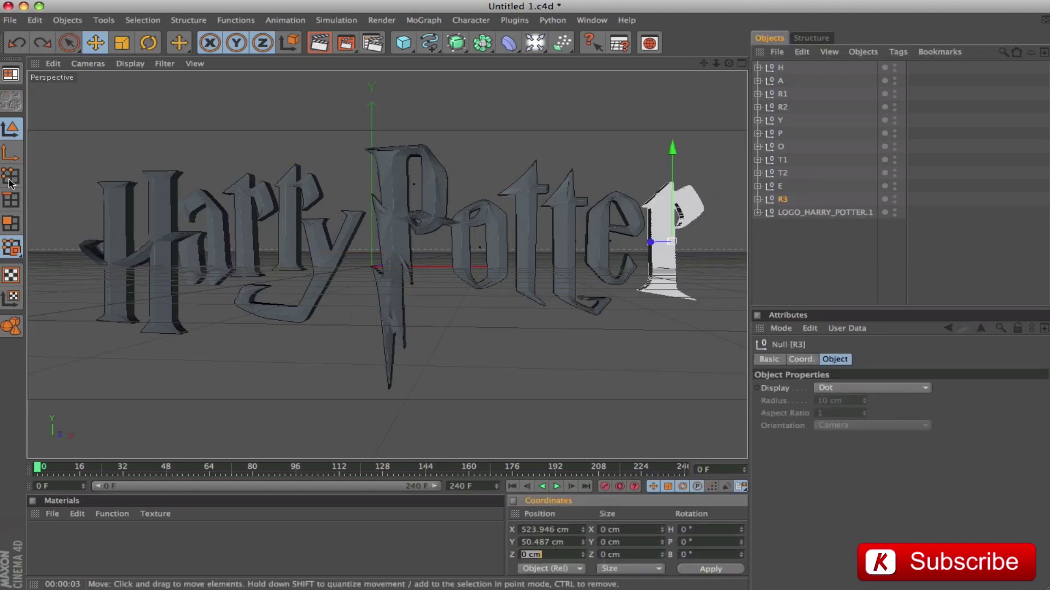
left_click(10, 156)
left_click(542, 555)
type("15")
key("Return")
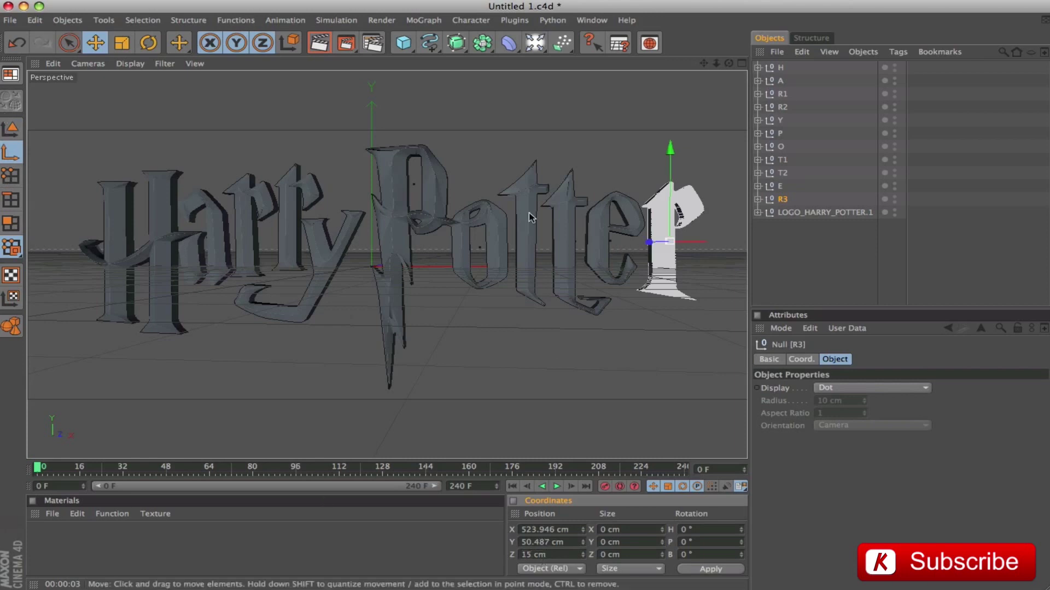
left_click(11, 130)
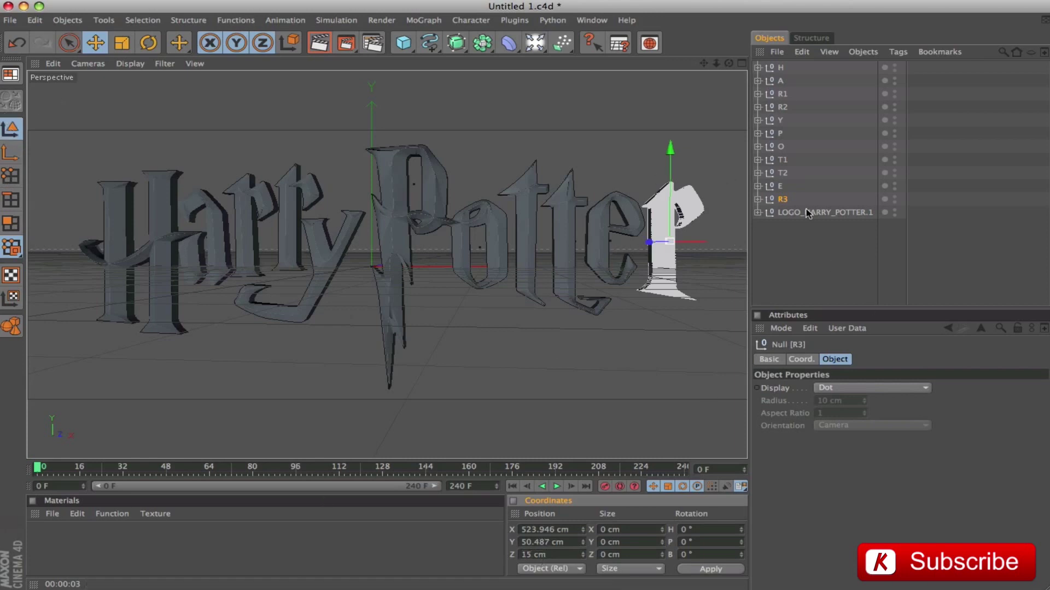
left_click(780, 67)
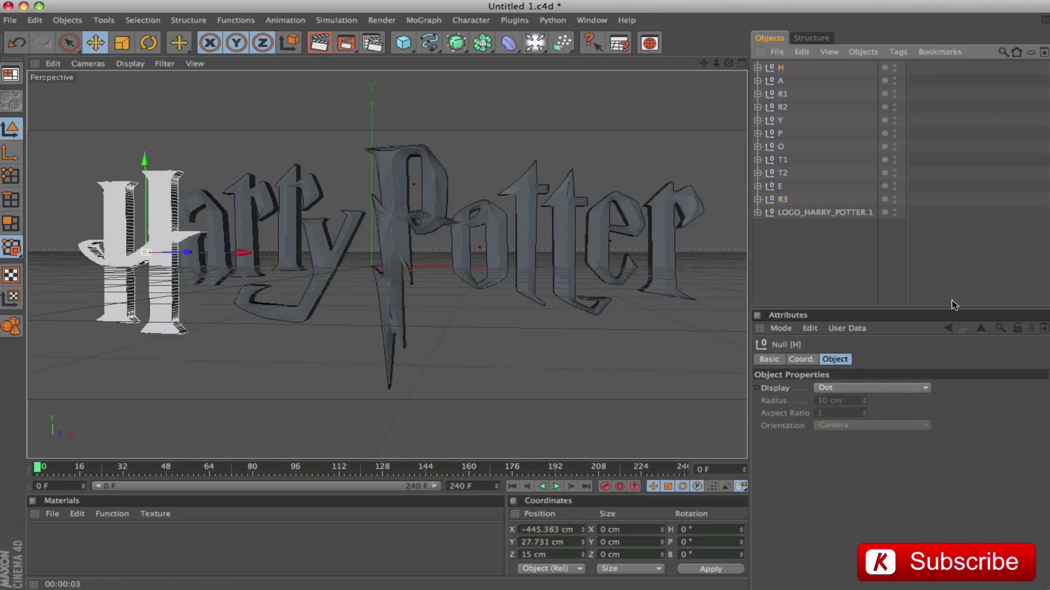
key("Down")
key("Down")
key("Down")
key("Down")
key("Down")
key("Down")
key("Down")
key("Down")
key("Down")
key("Down")
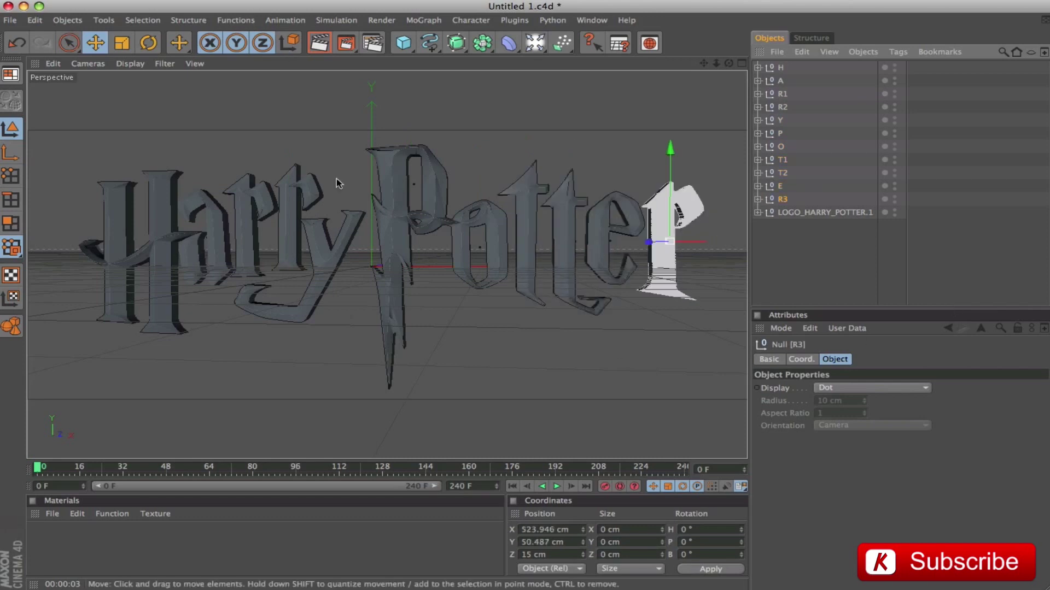
Render a preview of the full extruded logo from above, then expand the P letter's group.
left_click(830, 256)
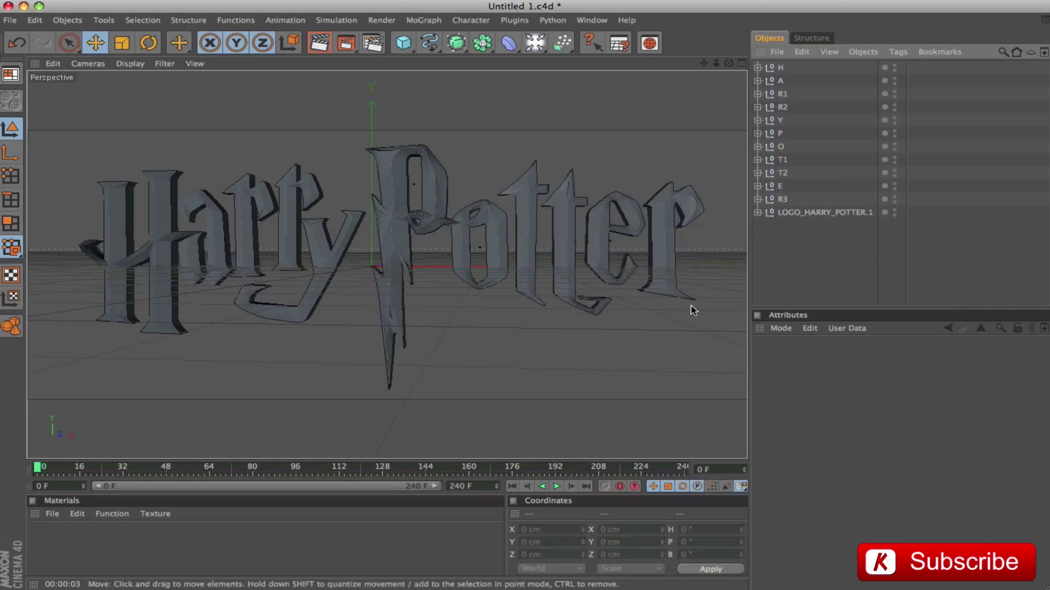
left_click_drag(678, 267, 678, 266, "alt")
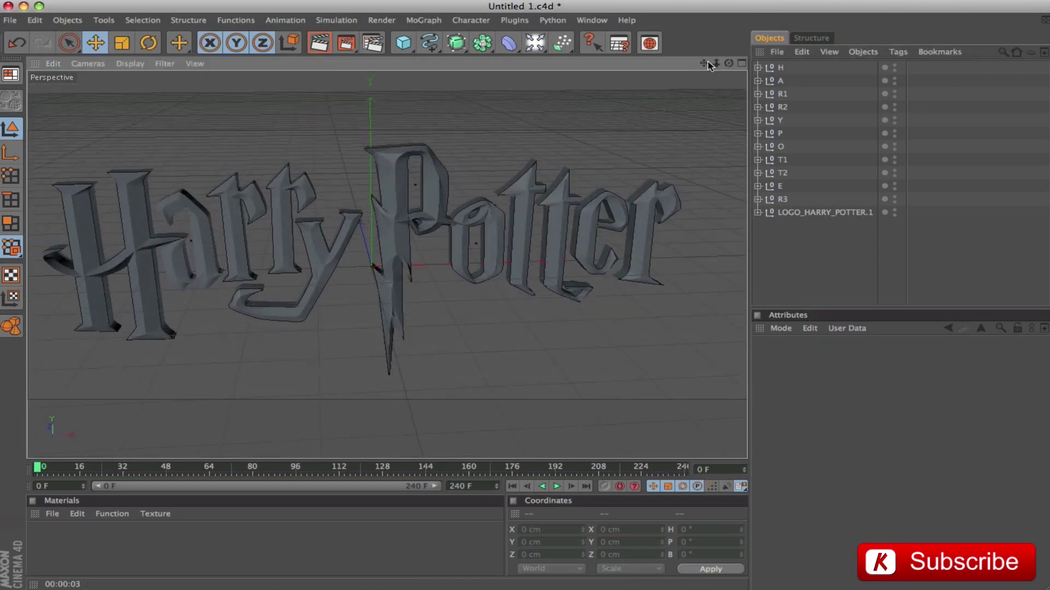
left_click_drag(703, 63, 632, 170)
key("super+r")
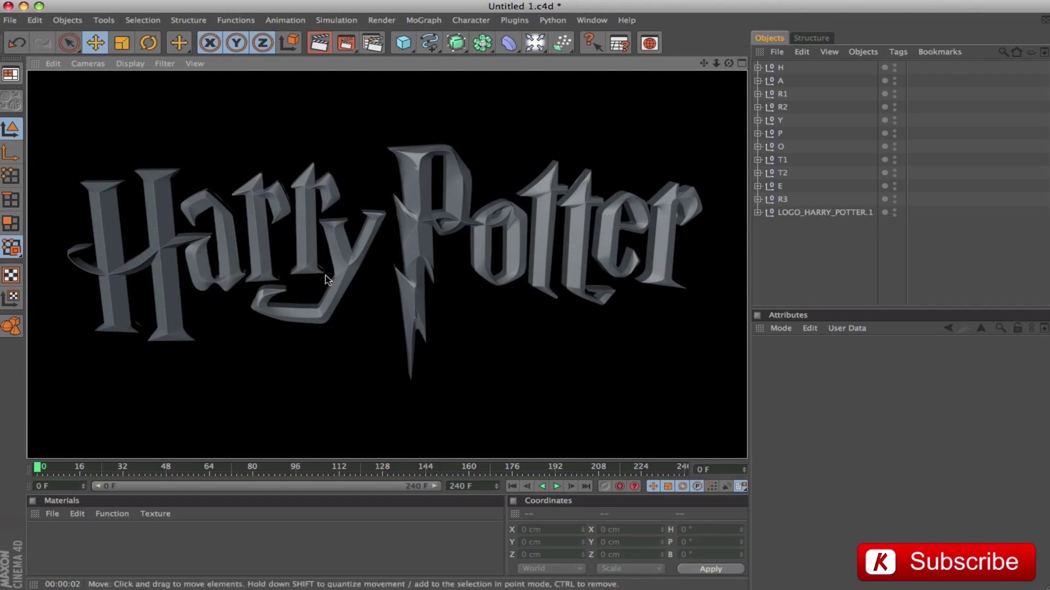
left_click(845, 250)
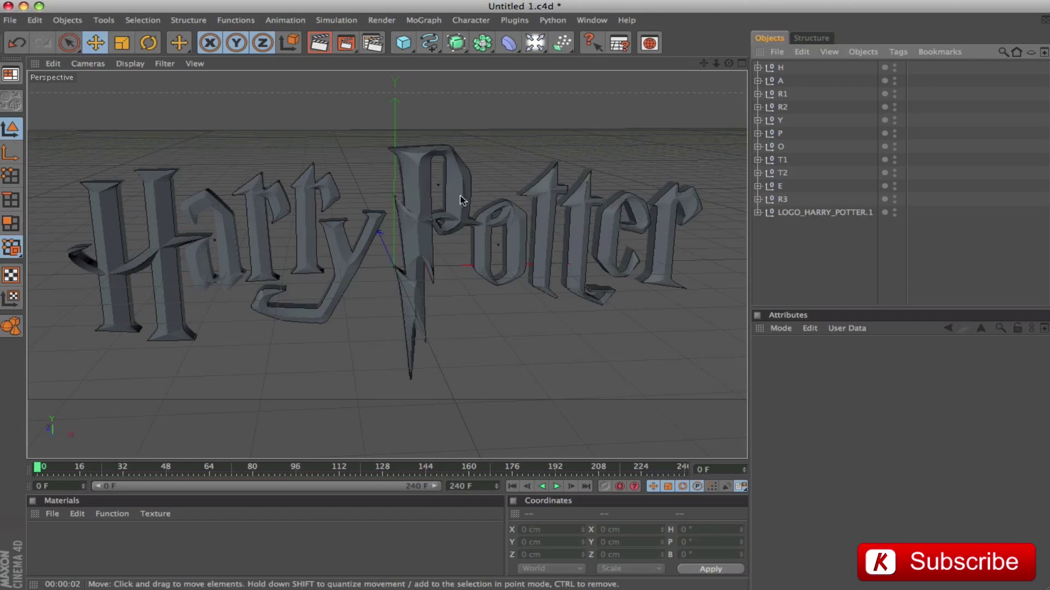
left_click(758, 132)
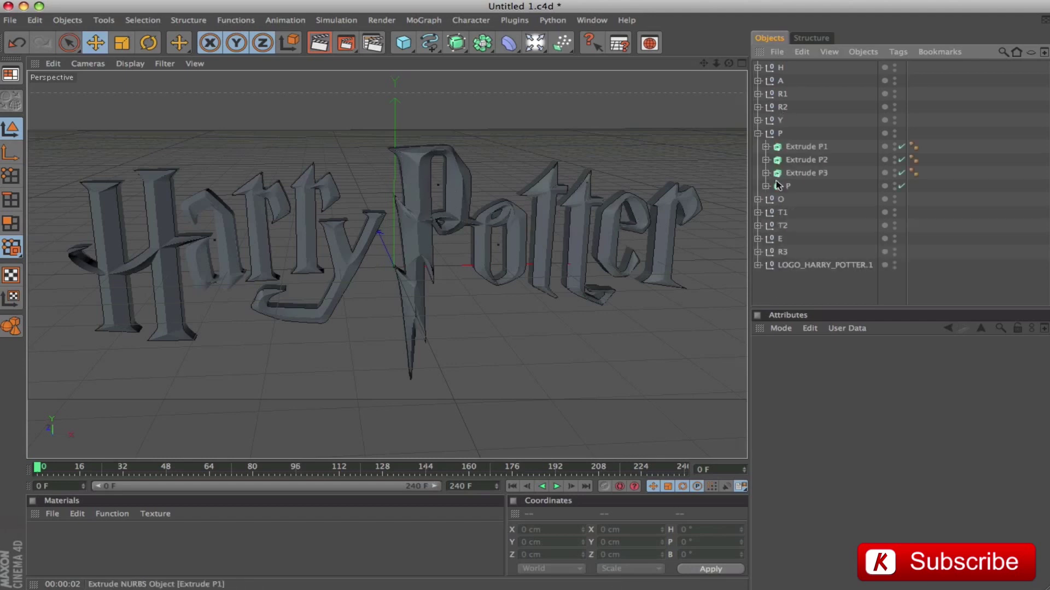
left_click(808, 159)
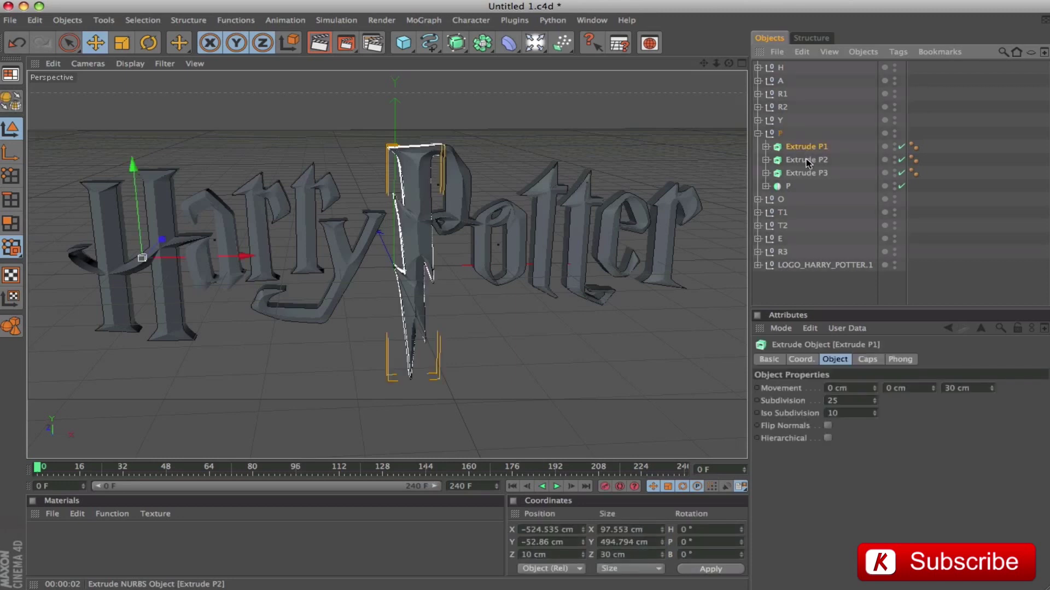
left_click(807, 174)
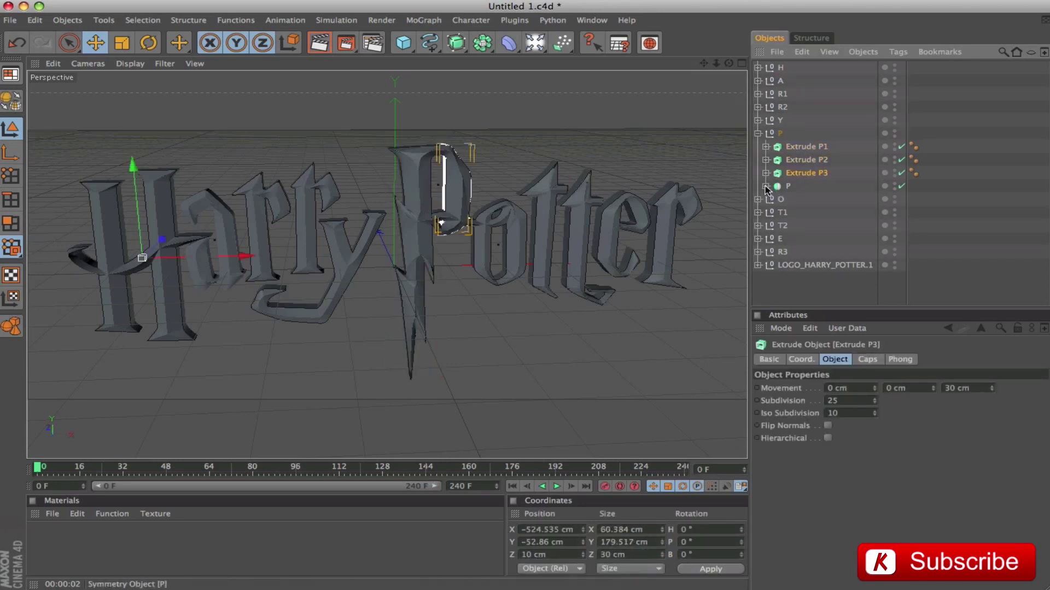
left_click(766, 186)
left_click(808, 200)
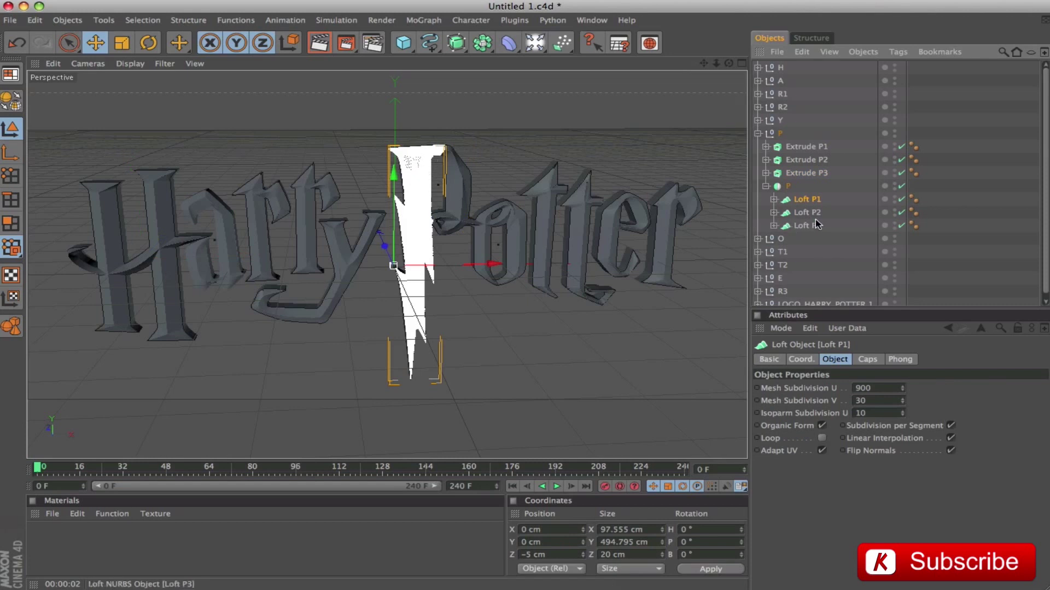
left_click(808, 212)
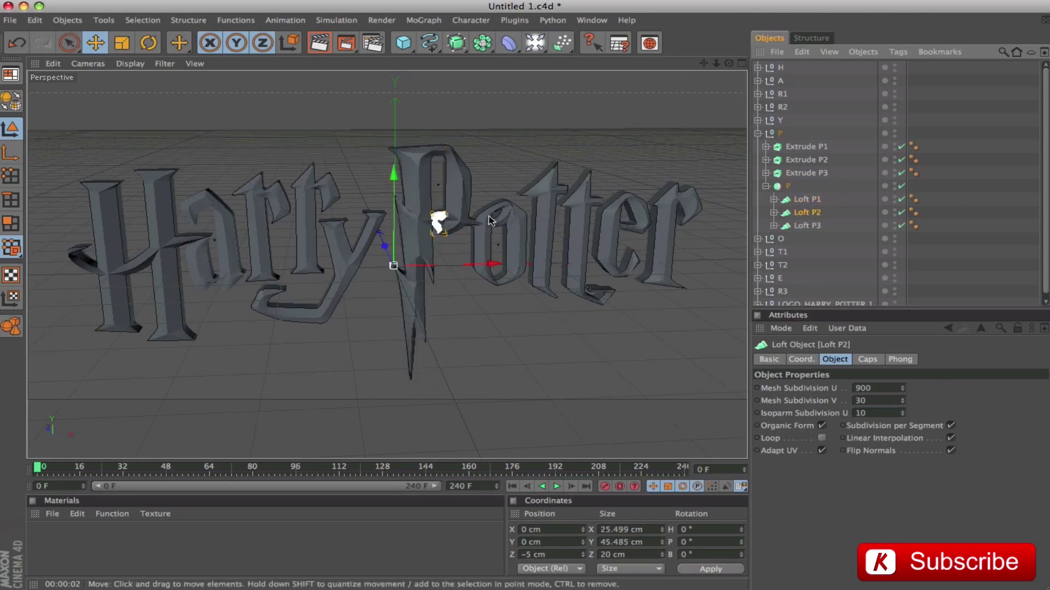
left_click(802, 226)
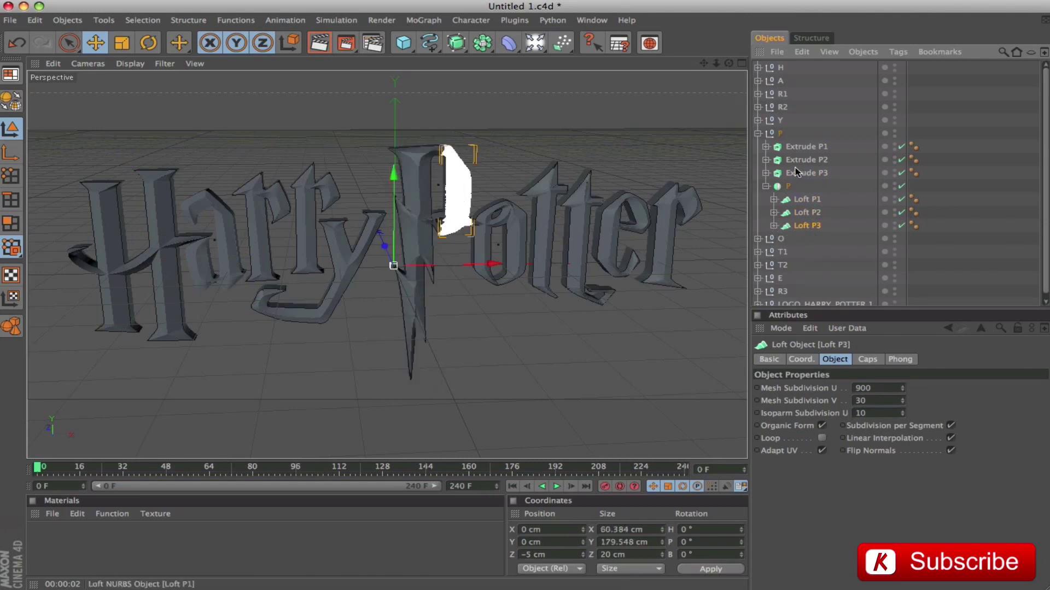
left_click(766, 187)
left_click(758, 134)
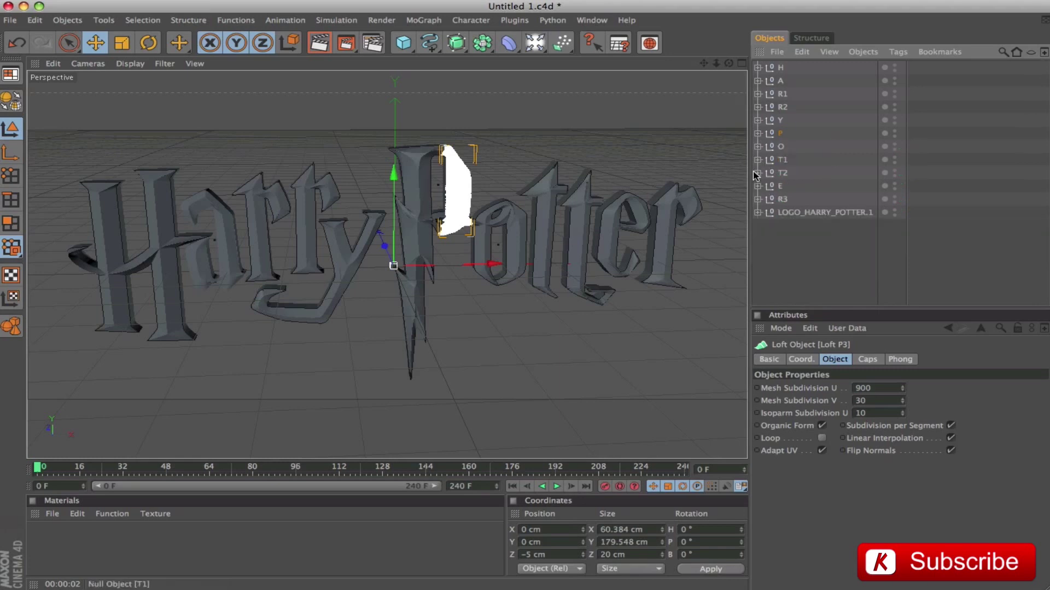
left_click(758, 147)
left_click(791, 199)
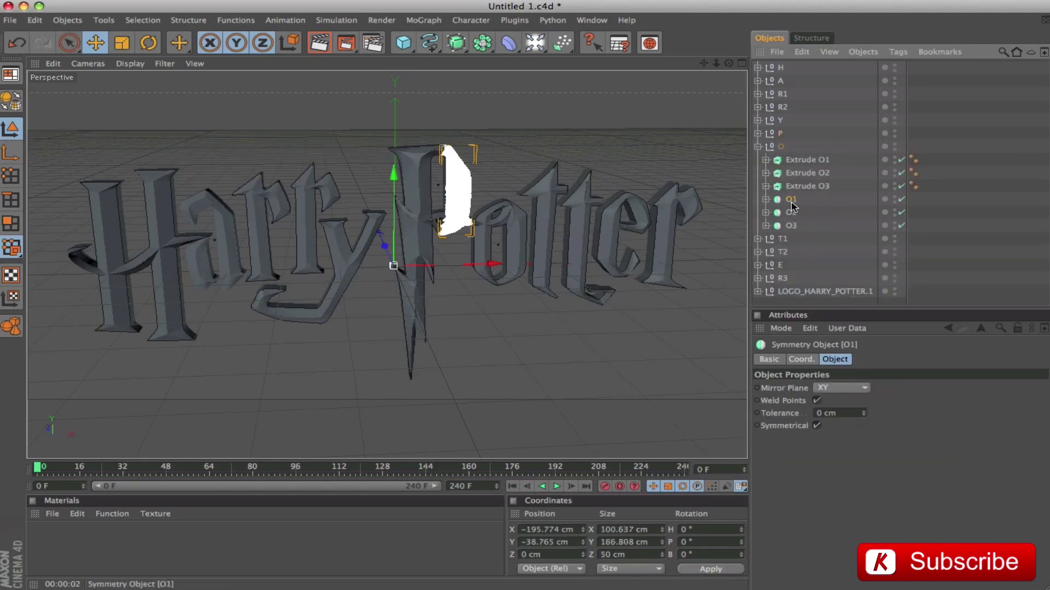
left_click(791, 212)
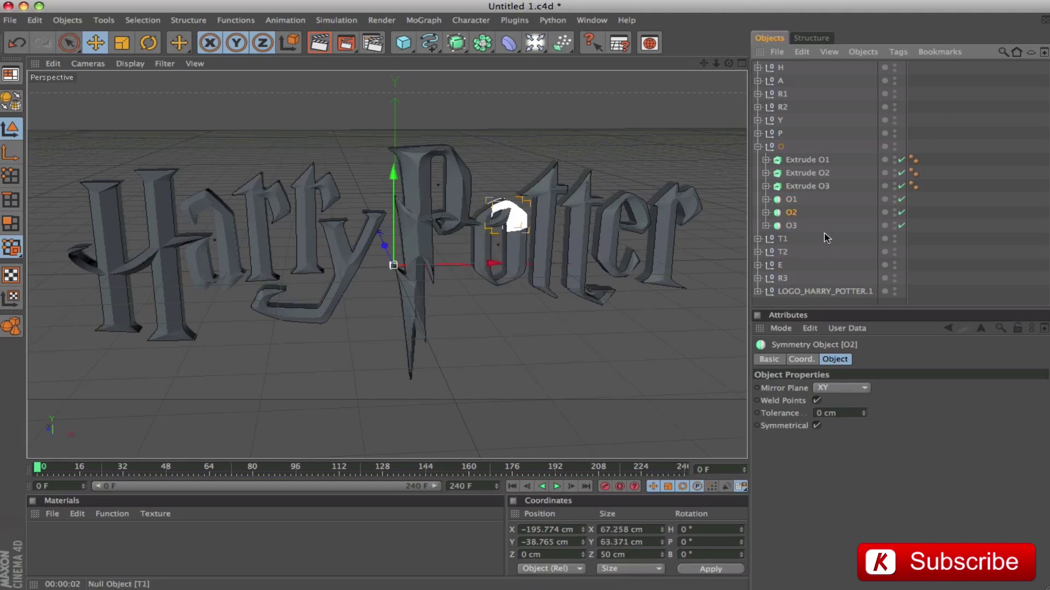
left_click(791, 225)
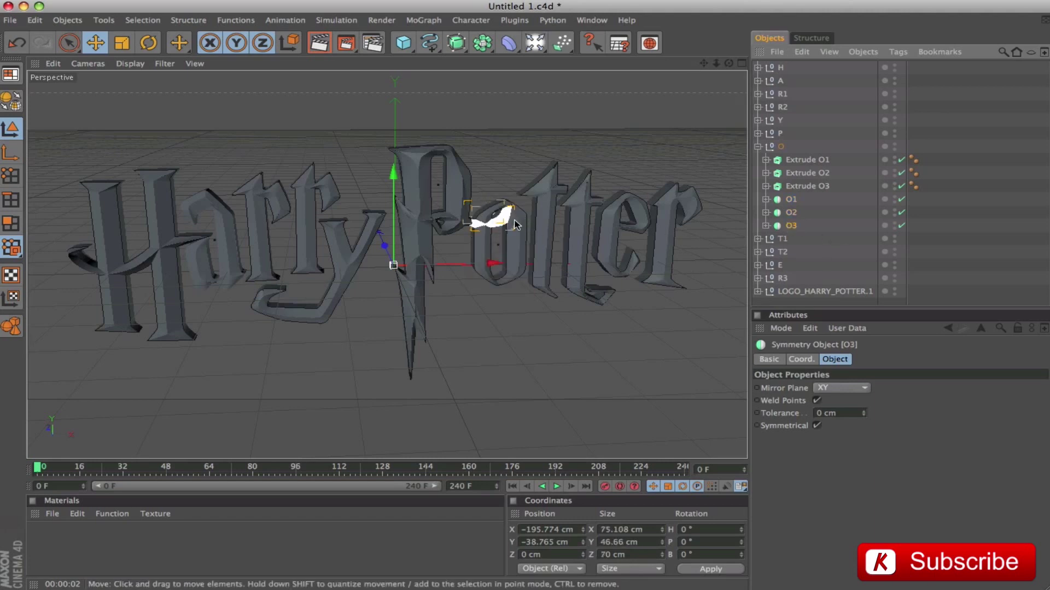
left_click(758, 147)
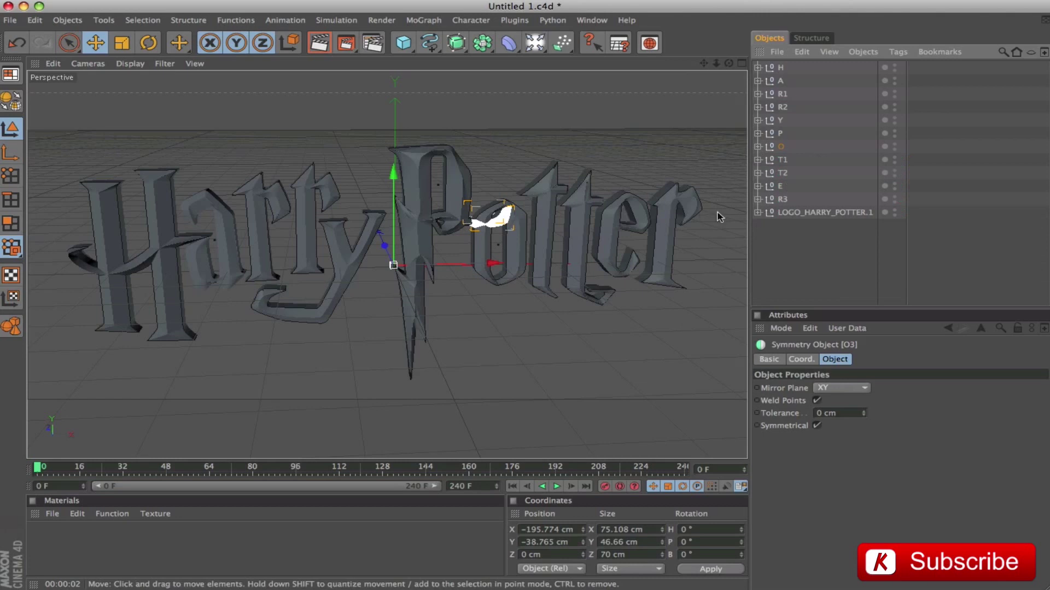
left_click(758, 186)
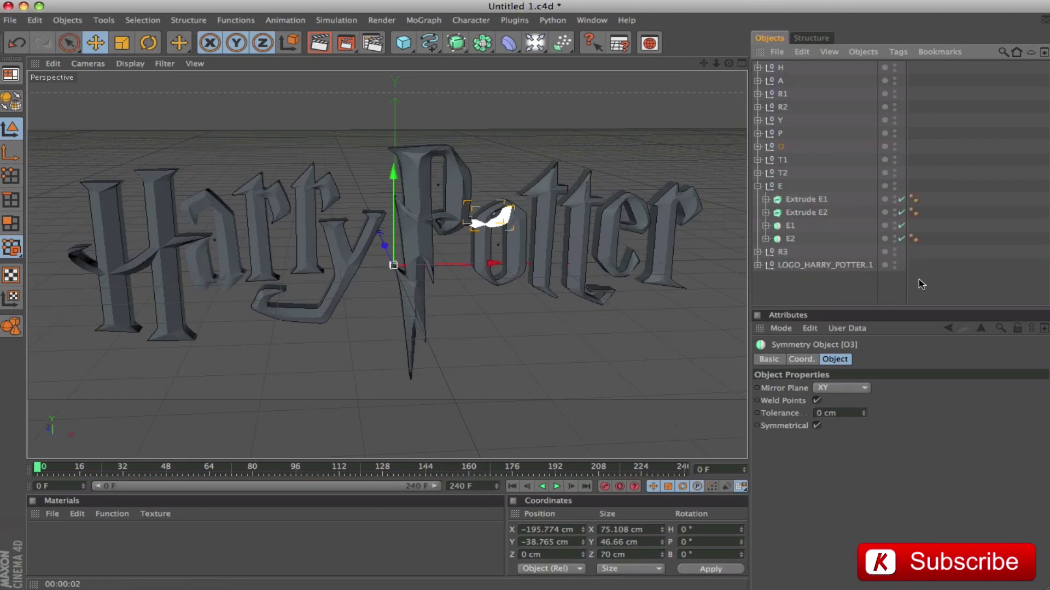
left_click(787, 227)
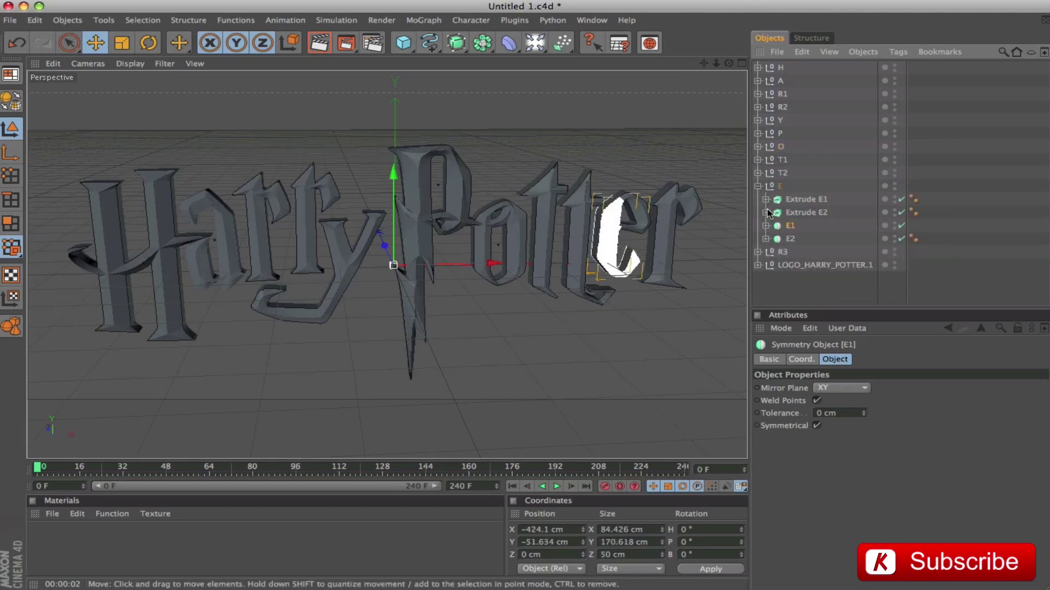
left_click(790, 239)
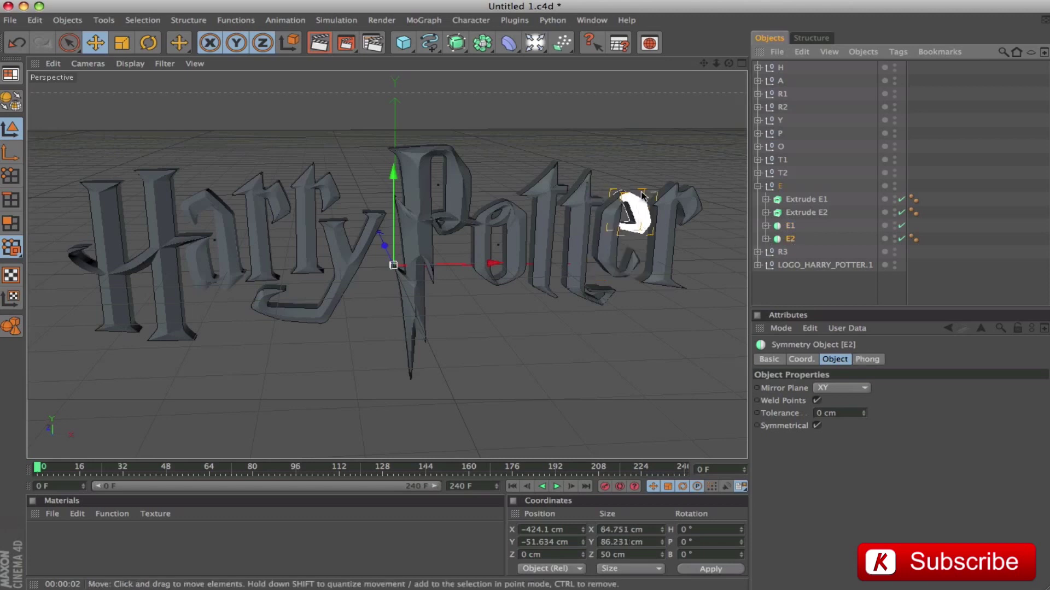
left_click(757, 186)
left_click(805, 257)
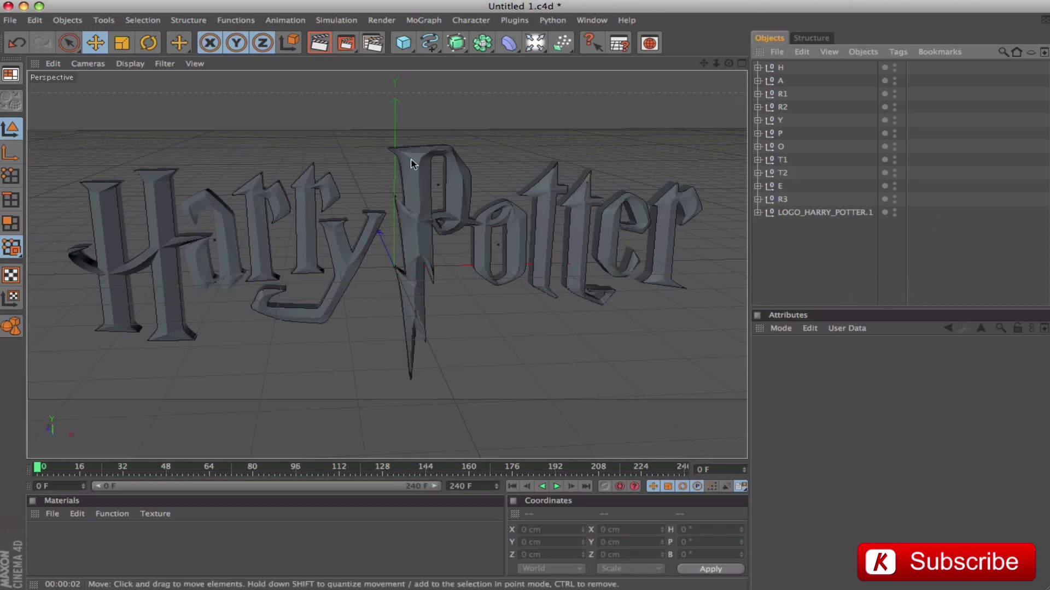
left_click(535, 43)
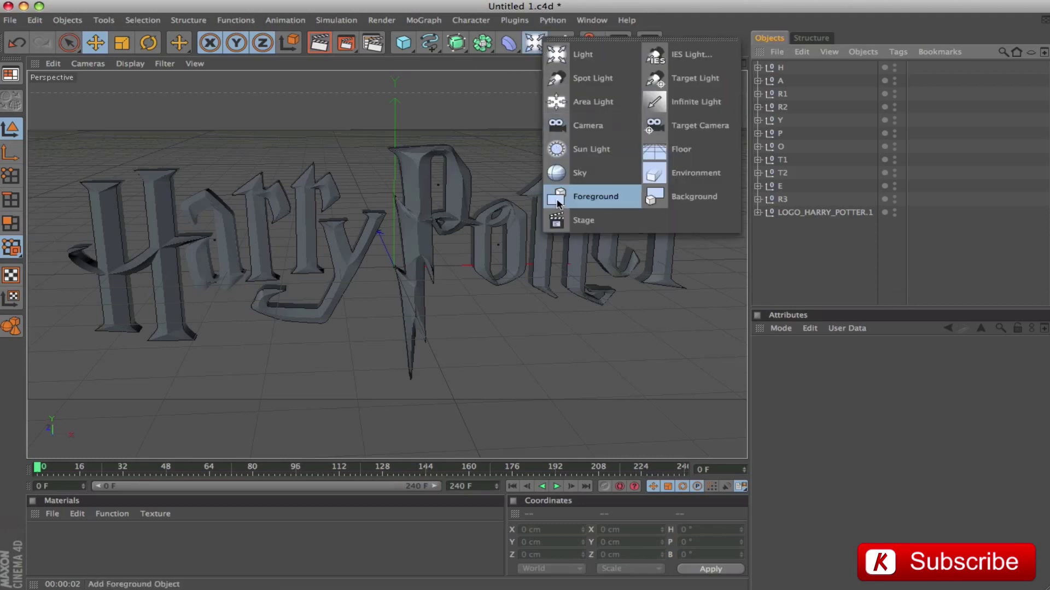
Add a camera and position it at X 0, Y 0, Z -1920 cm.
left_click(580, 127)
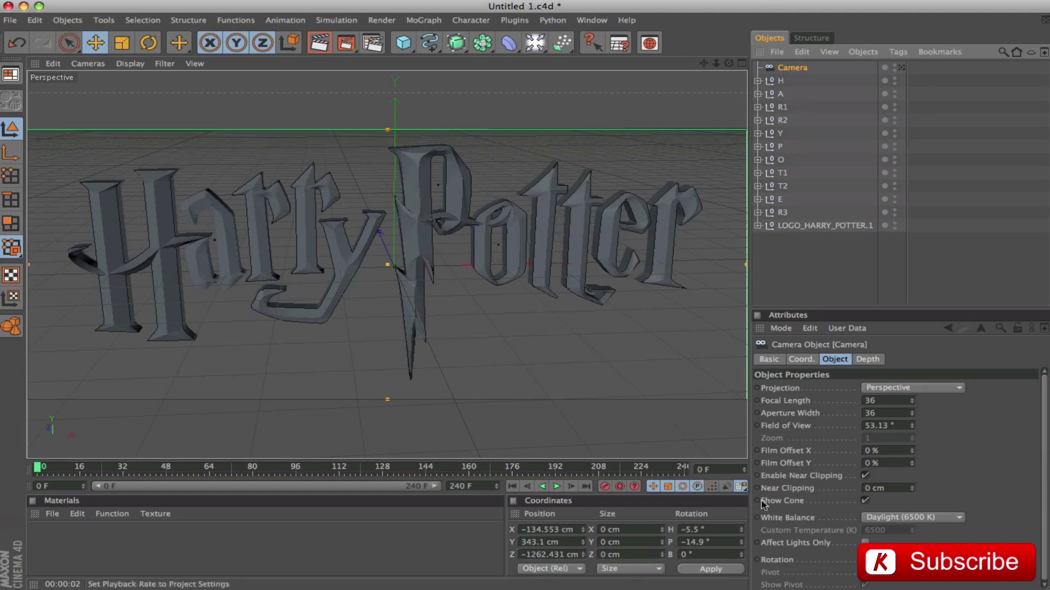
left_click(804, 360)
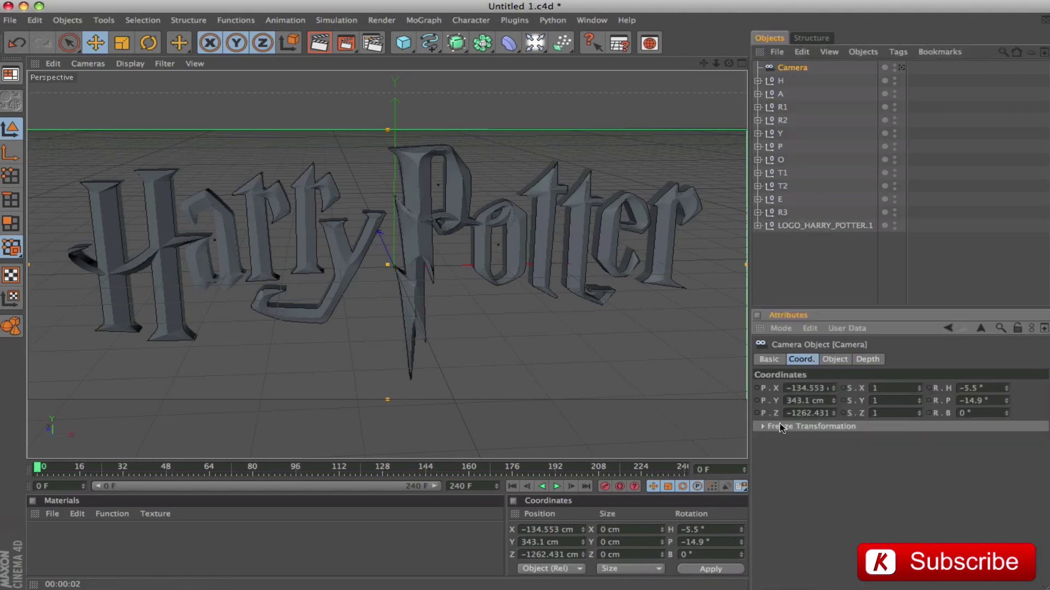
double_click(826, 389)
type("0")
key("Tab")
type("0")
key("Tab")
type("-1920")
key("Tab")
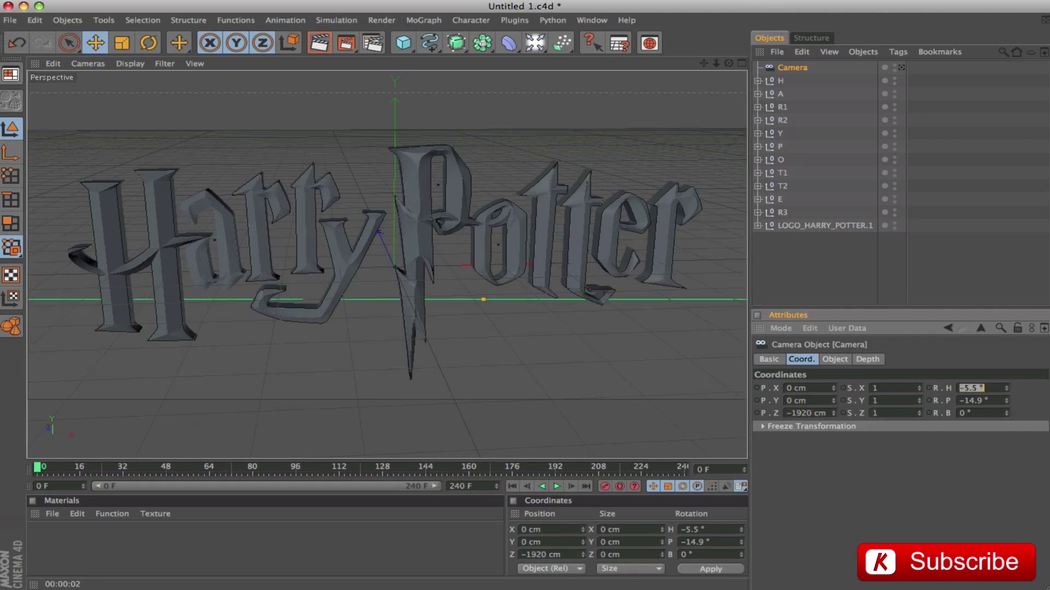
Zero the camera's heading and pitch, look through it, and render the view.
type("0")
key("Tab")
type("0")
key("Tab")
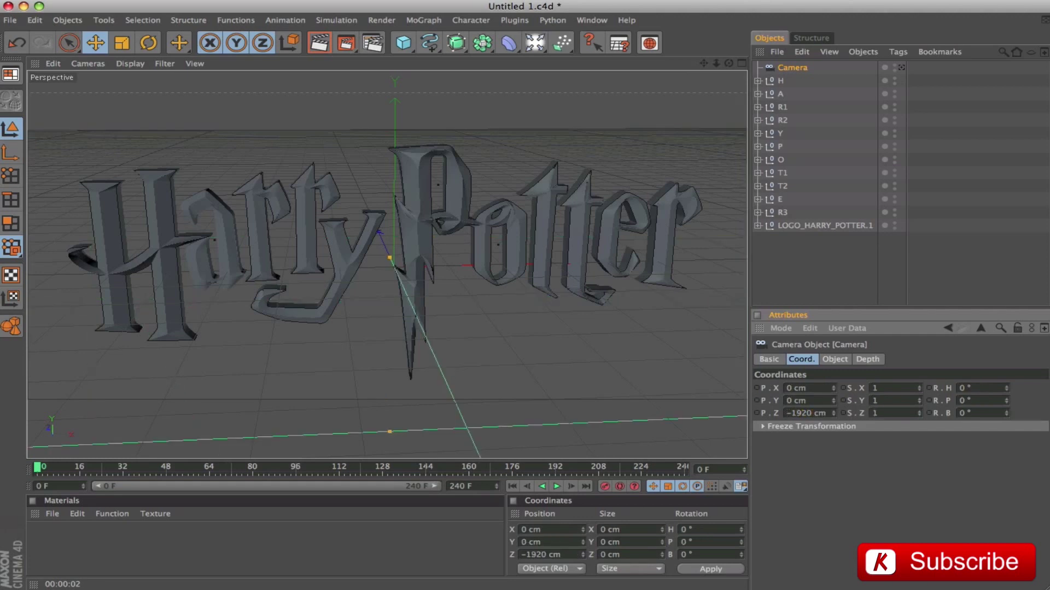
left_click(901, 67)
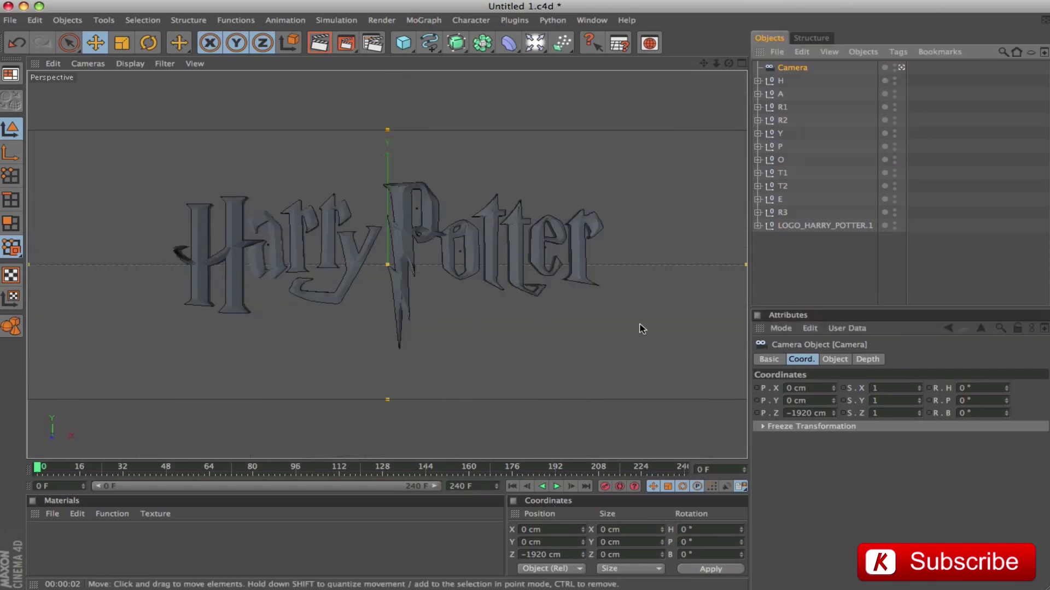
key("ctrl+r")
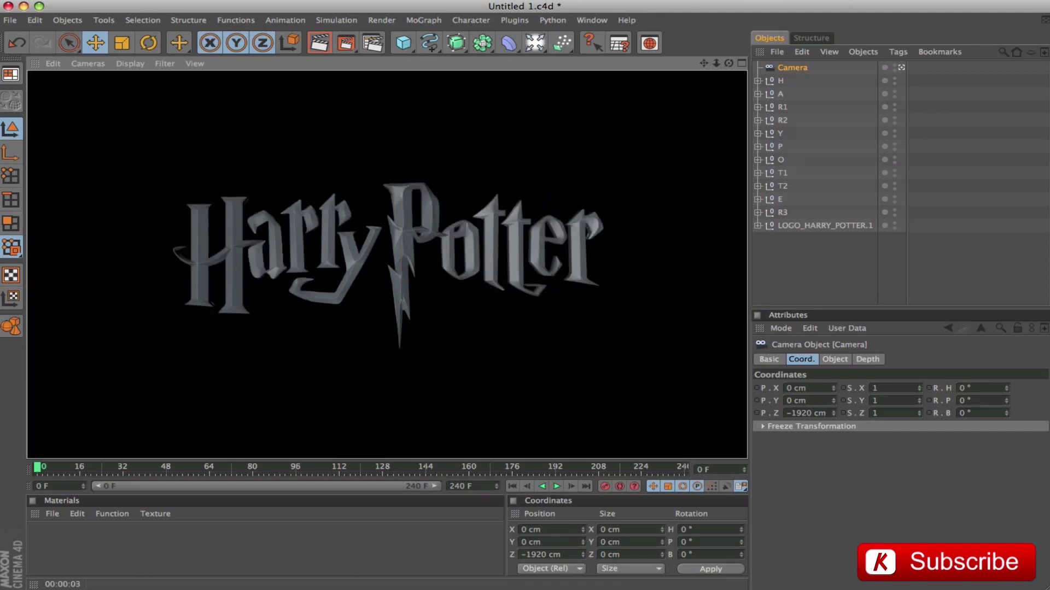
Make the SUBTITLE group visible and move it out of LOGO_HARRY_POTTER.1 to the top level.
left_click(911, 285)
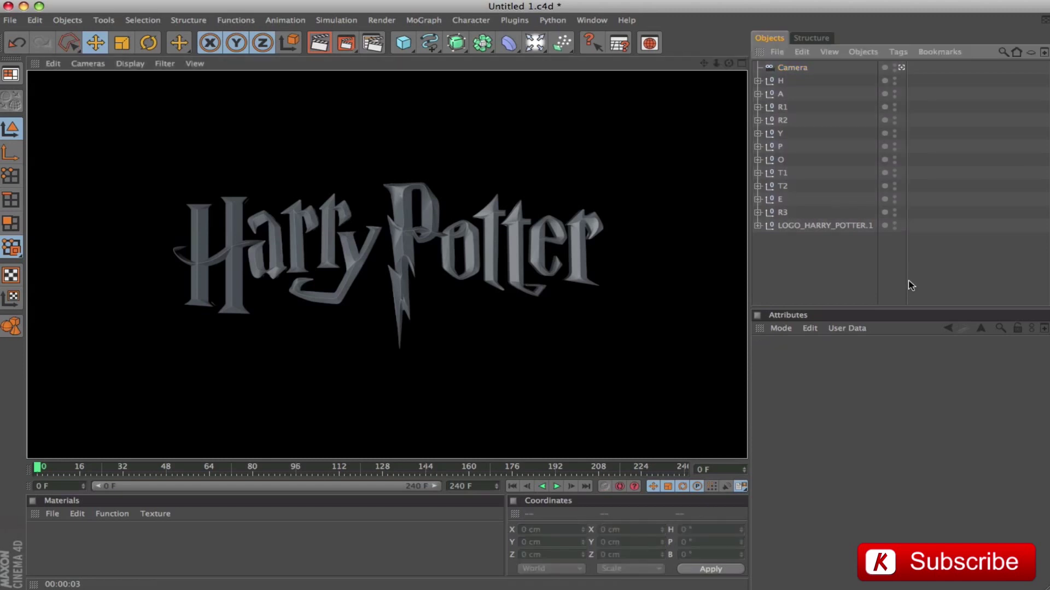
left_click(758, 225)
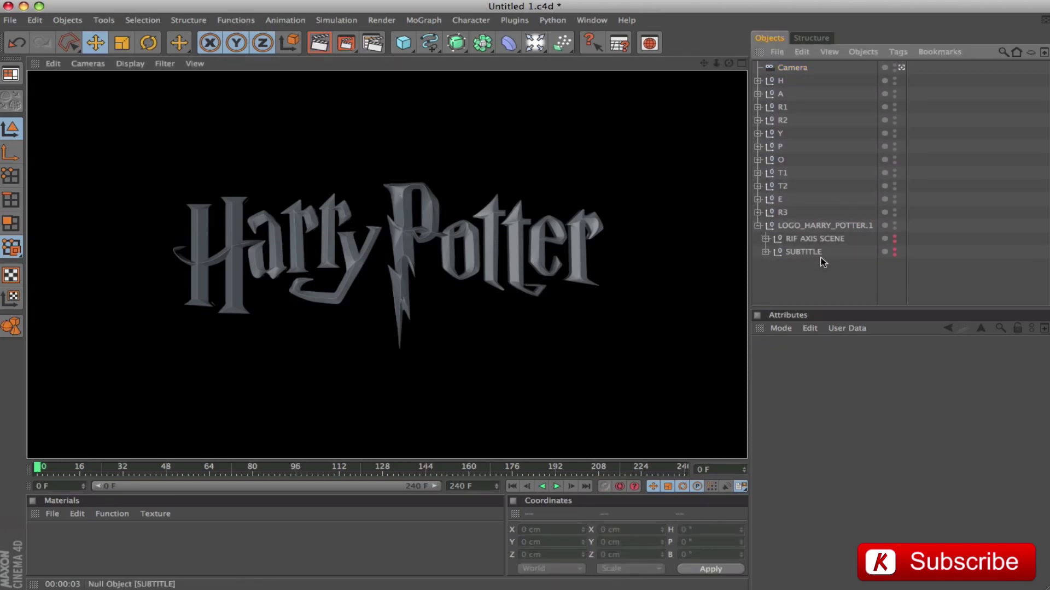
left_click(894, 250)
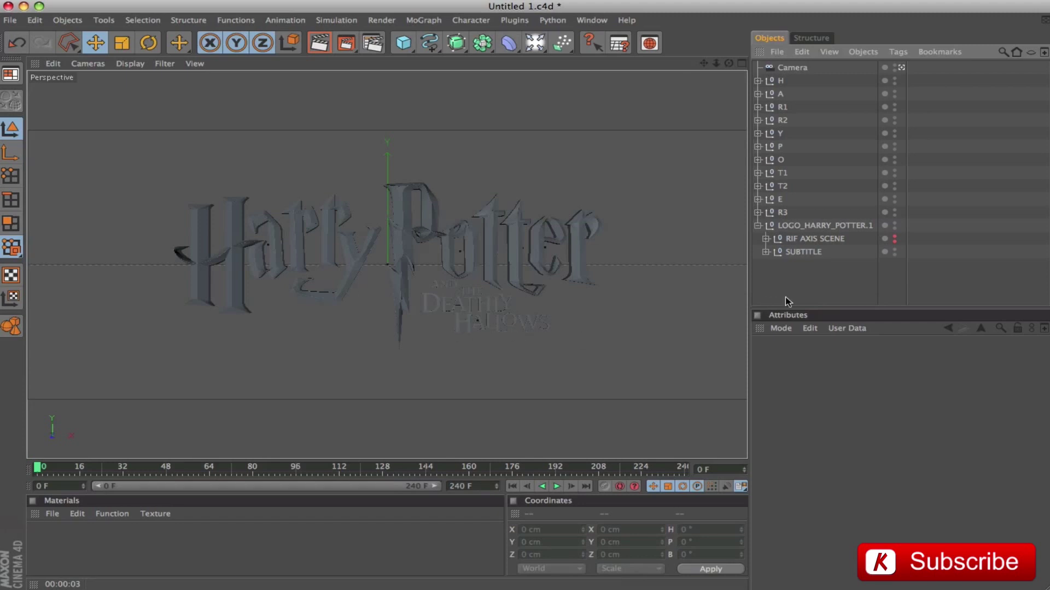
left_click(801, 253)
left_click_drag(795, 255, 786, 223)
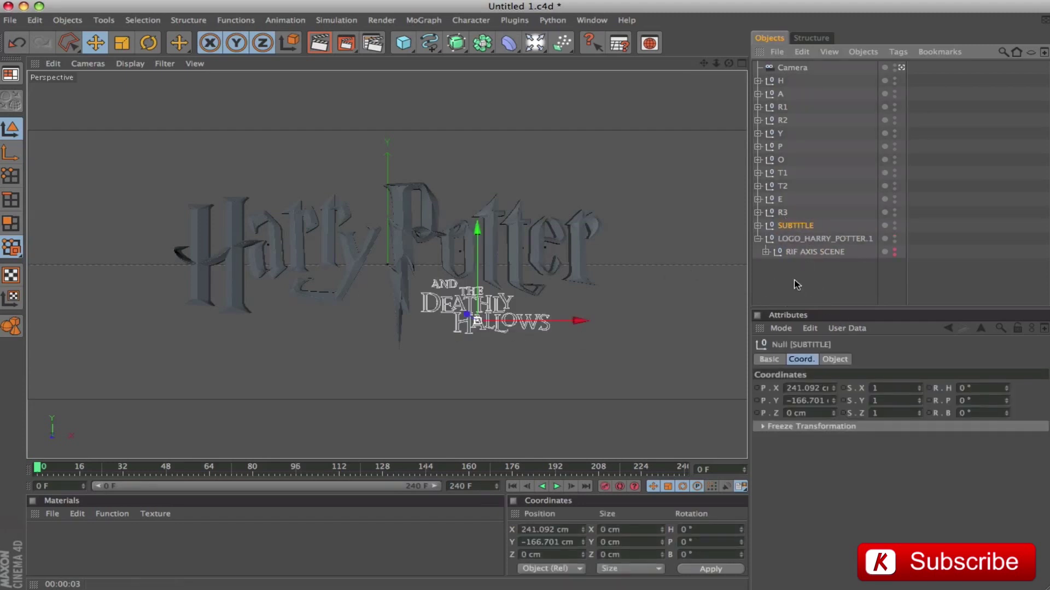
left_click(758, 238)
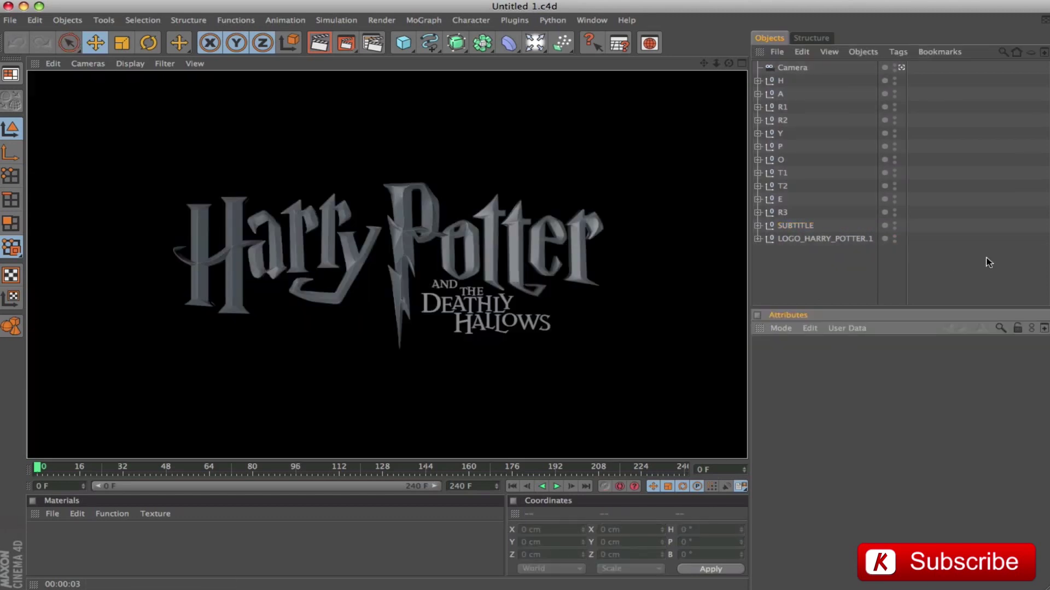
Check the subtitle extrusion's 3 cm depth and 0.25 cm fillet cap settings.
left_click(757, 225)
left_click(804, 240)
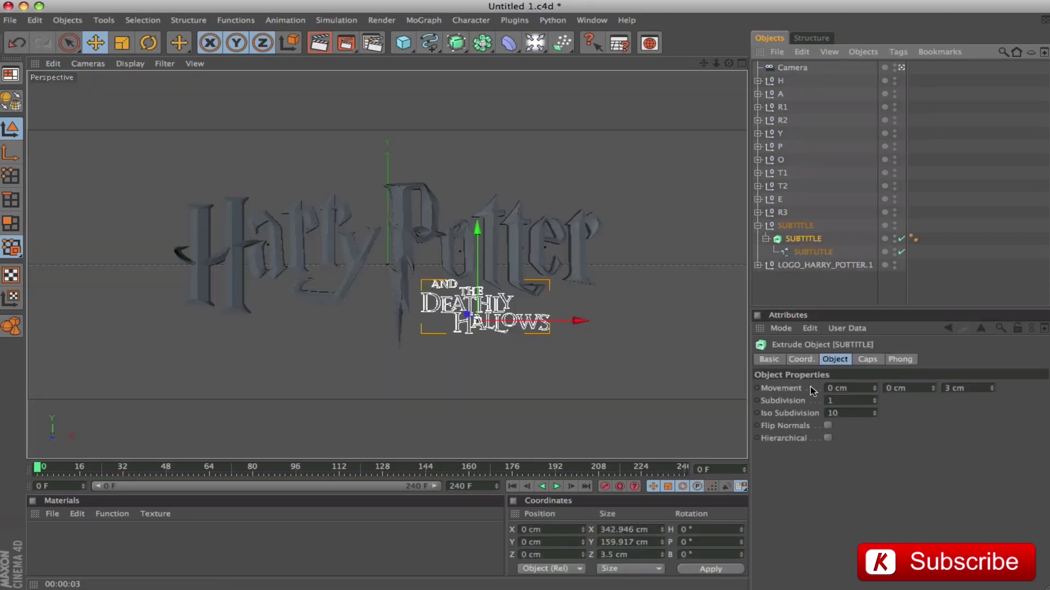
double_click(954, 390)
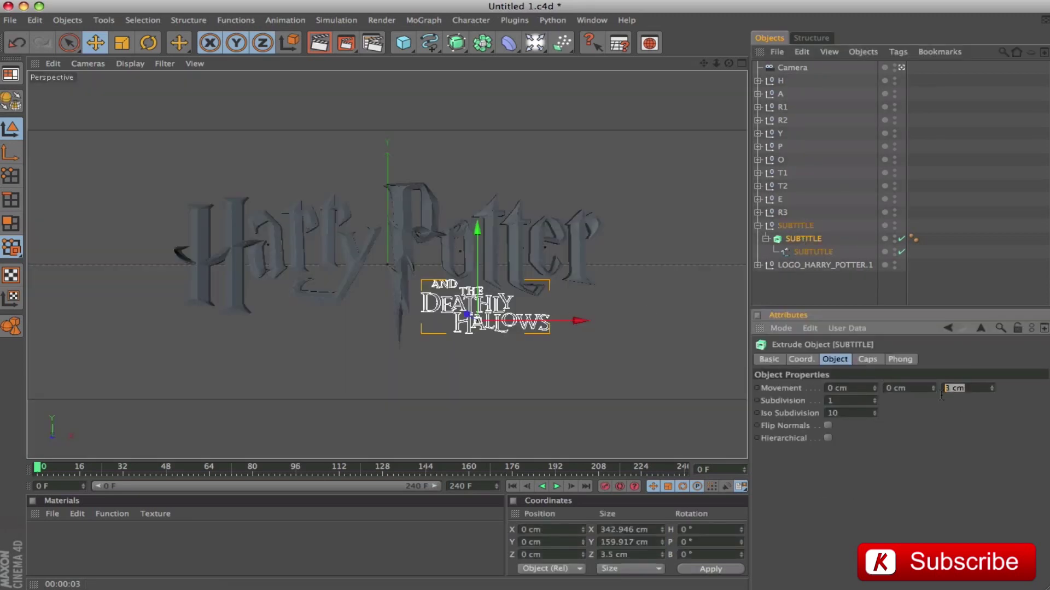
left_click(868, 359)
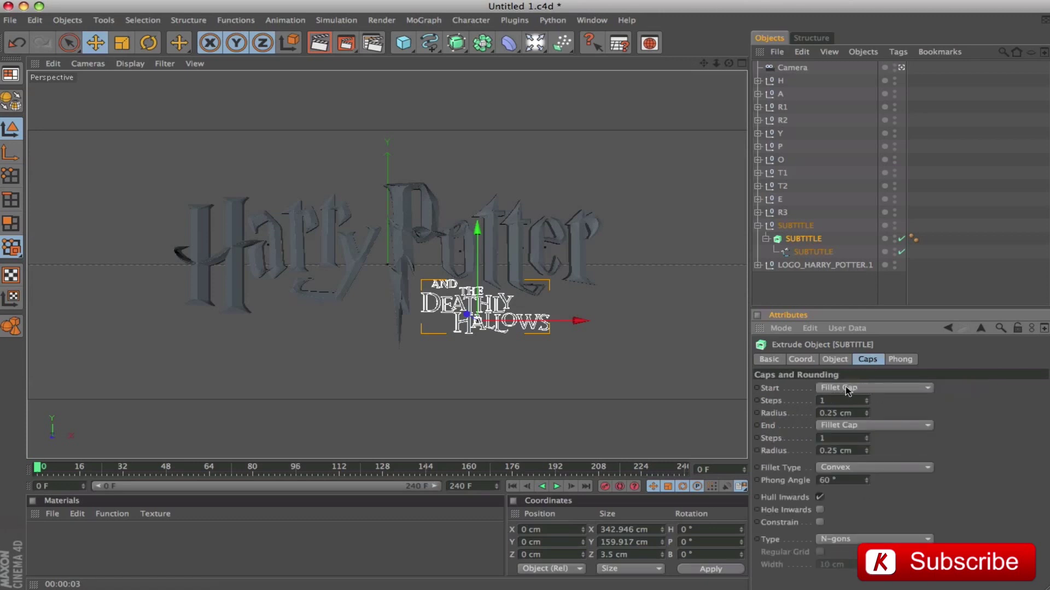
left_click(861, 413)
Delete the LOGO_HARRY_POTTER.1 group and widen the Object Manager's name column.
left_click(758, 225)
left_click(809, 284)
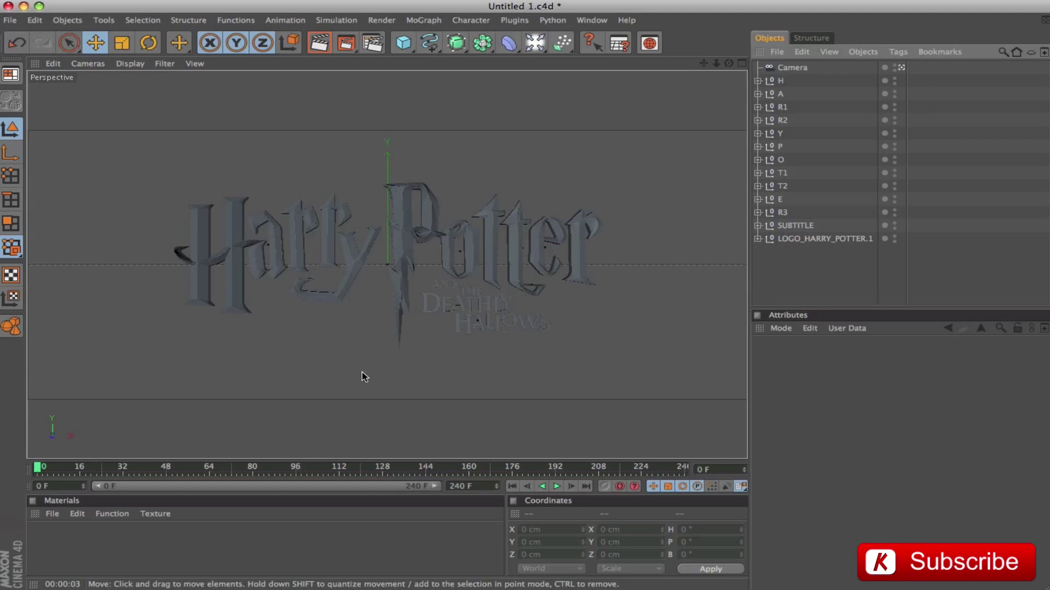
left_click(787, 239)
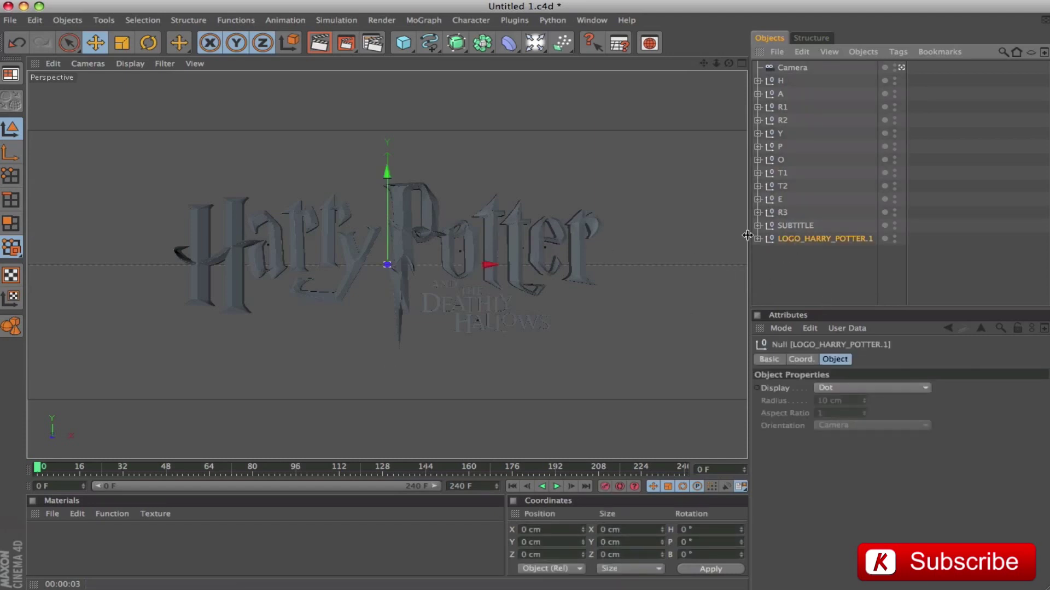
key("Delete")
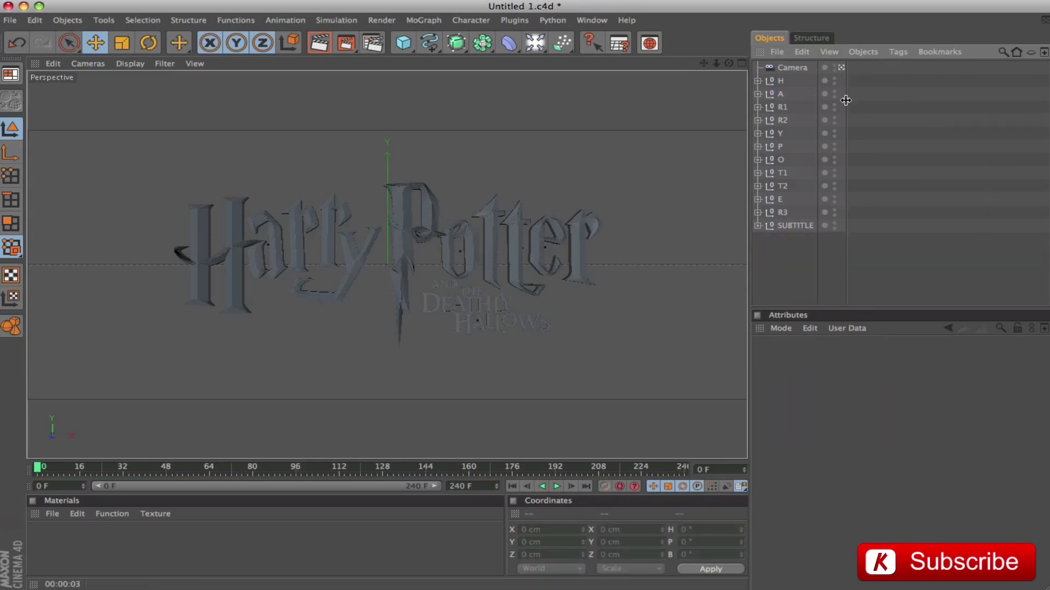
left_click_drag(848, 105, 898, 105)
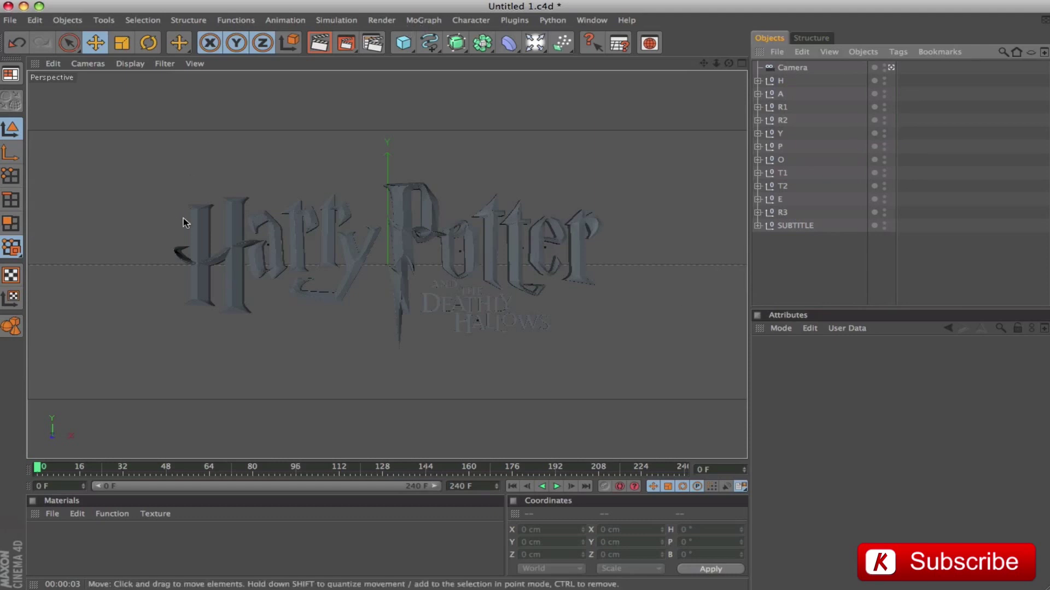
Save the scene as HP7 - BEVEL.c4d in the HARRY POTTER 7 - PROJECT folder.
key("super+s")
left_click(421, 110)
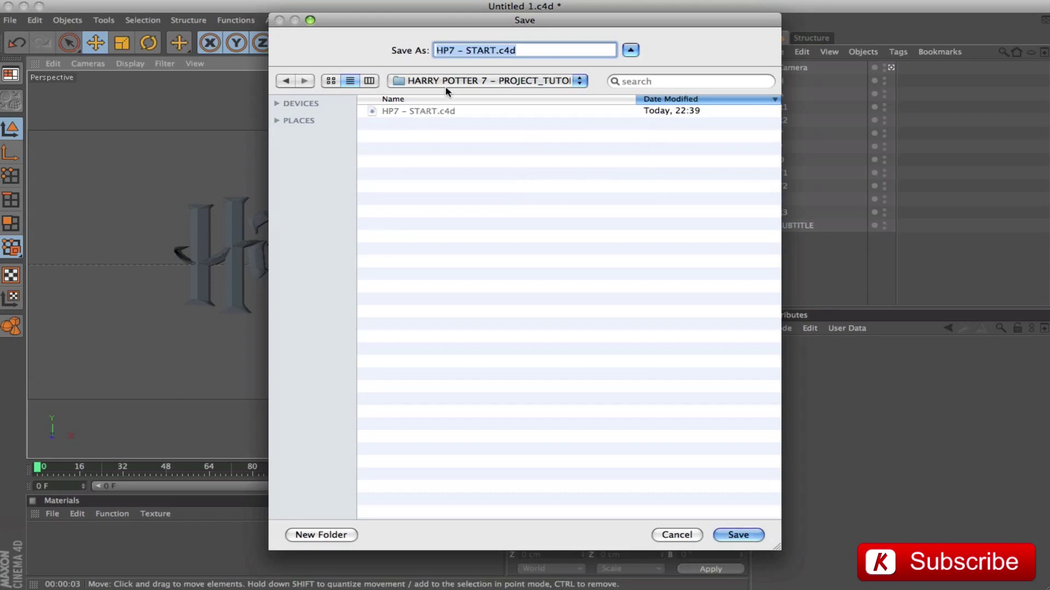
left_click(554, 112)
left_click_drag(466, 51, 496, 51)
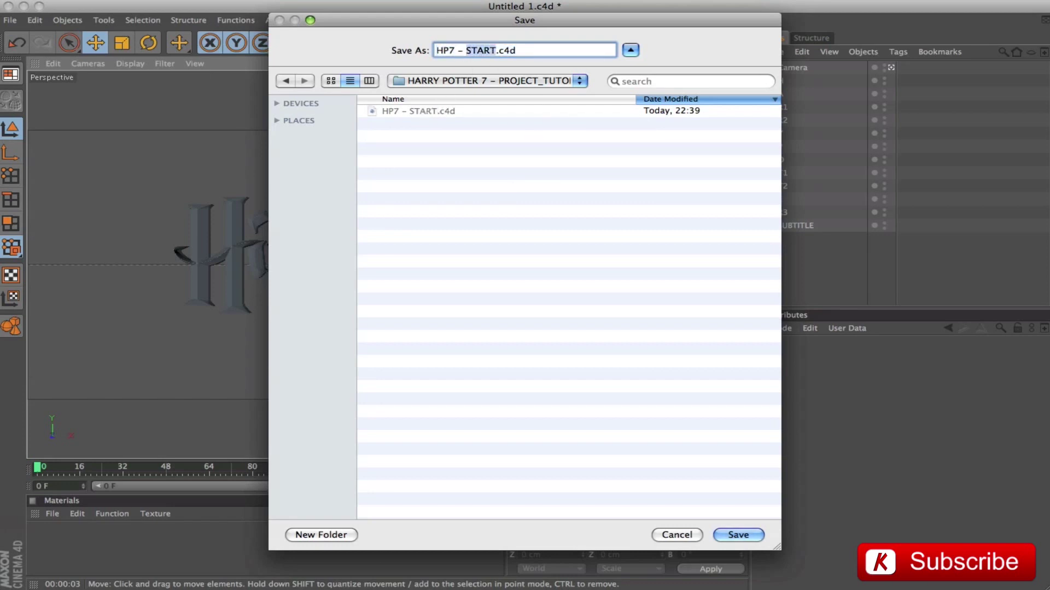
type("BEVEL")
left_click(738, 536)
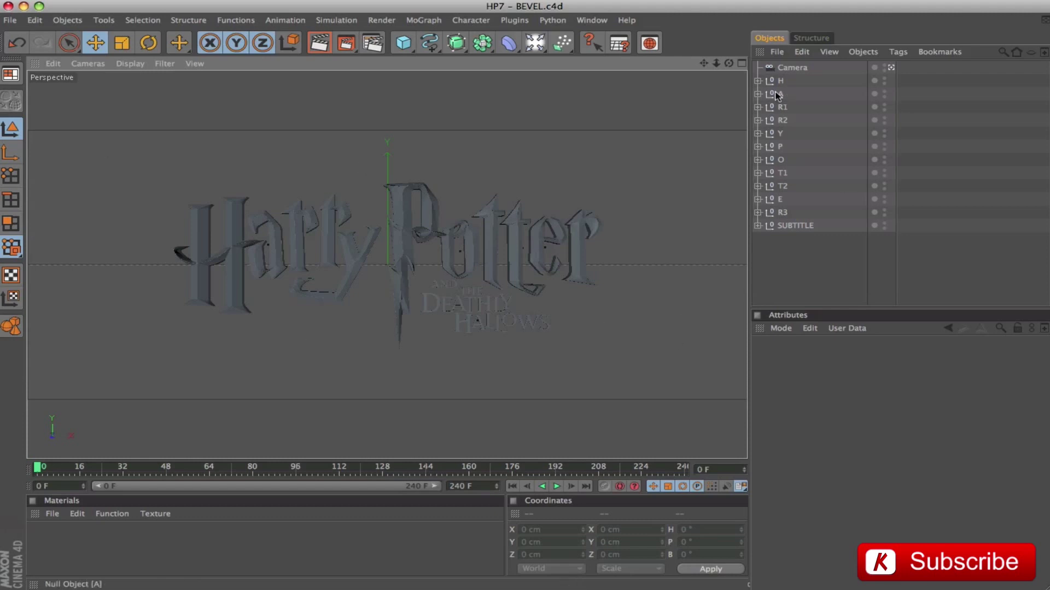
Select the Camera, show its coordinates, and set the timeline's start frame to 44.
left_click(792, 67)
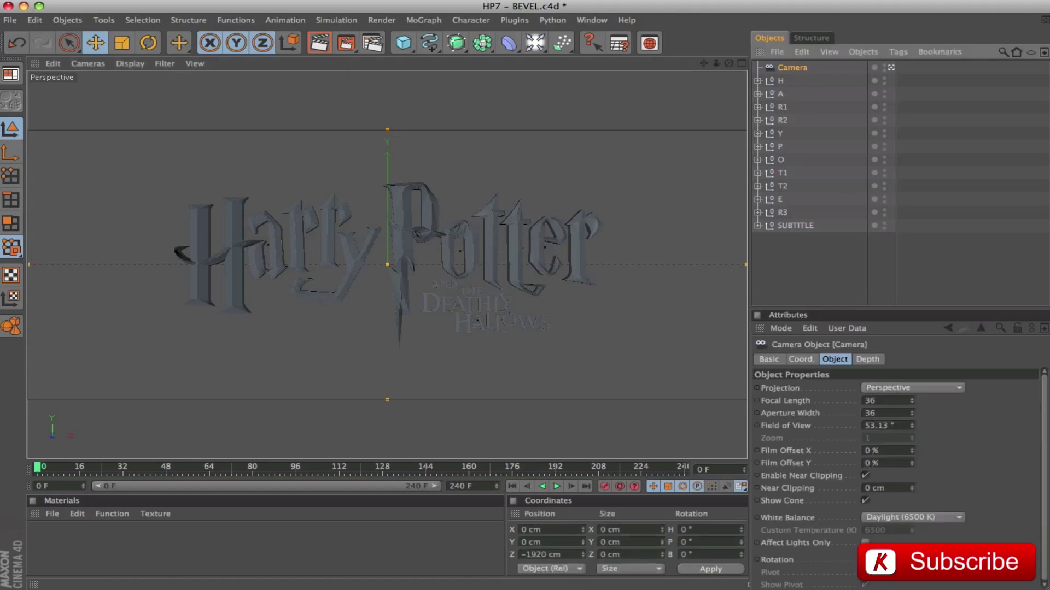
left_click(806, 360)
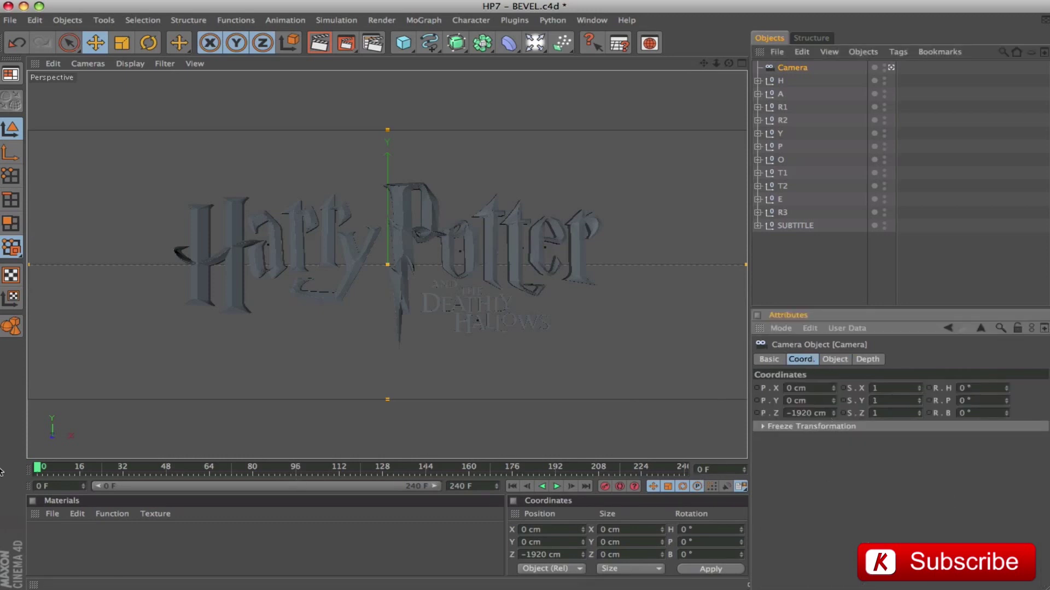
left_click(42, 486)
type("44")
key("Return")
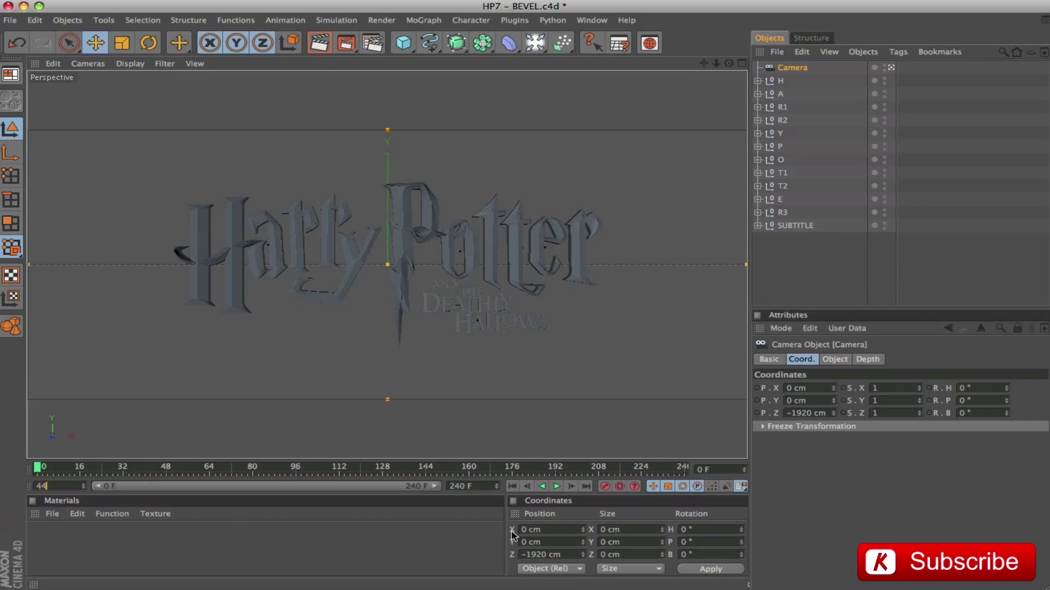
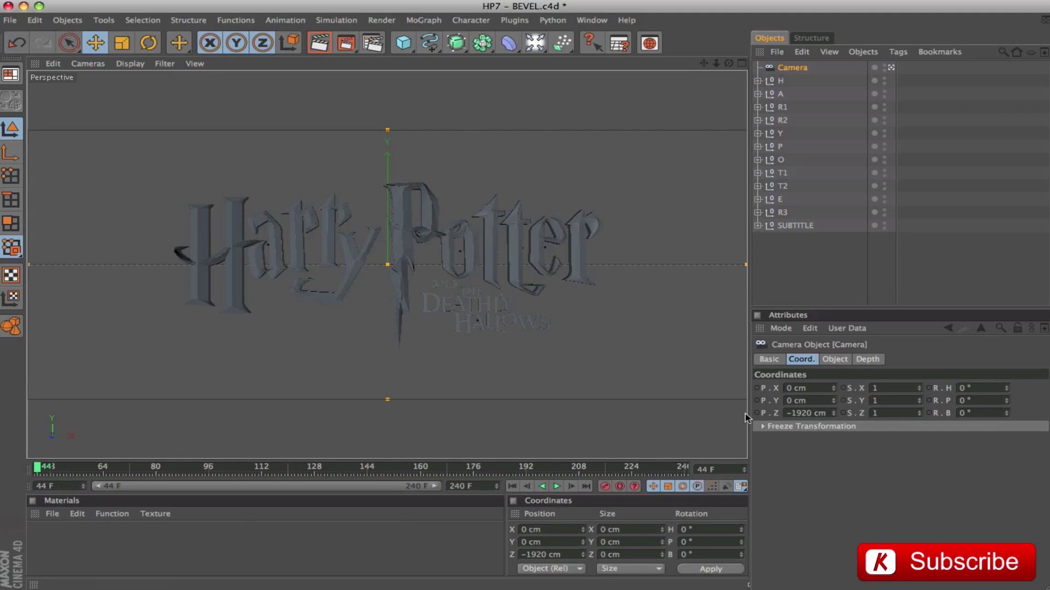
Enter the camera position -261, -4400, -125 cm.
double_click(824, 392)
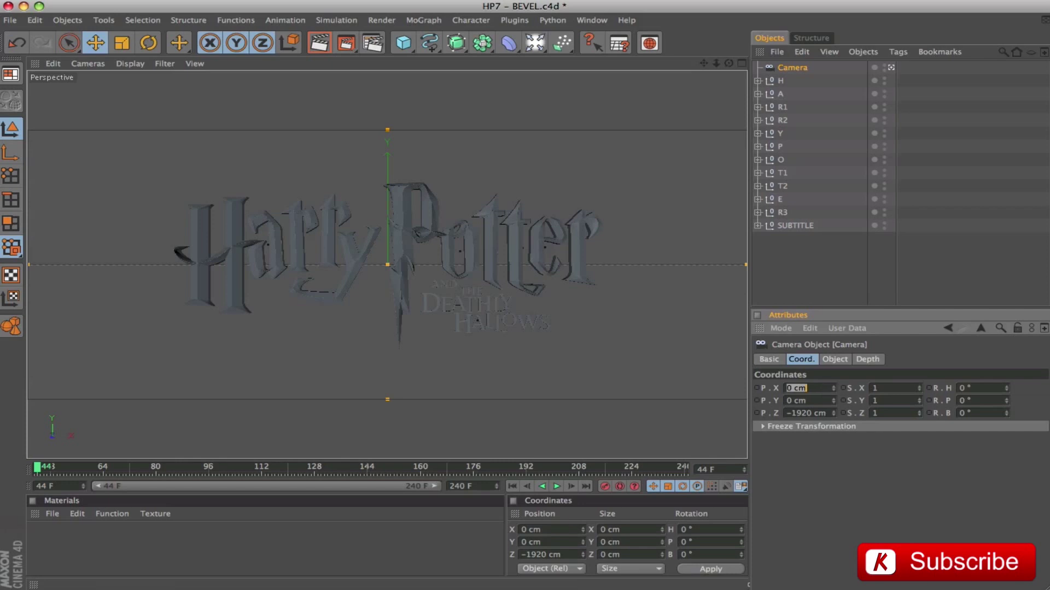
type("-261")
key("Tab")
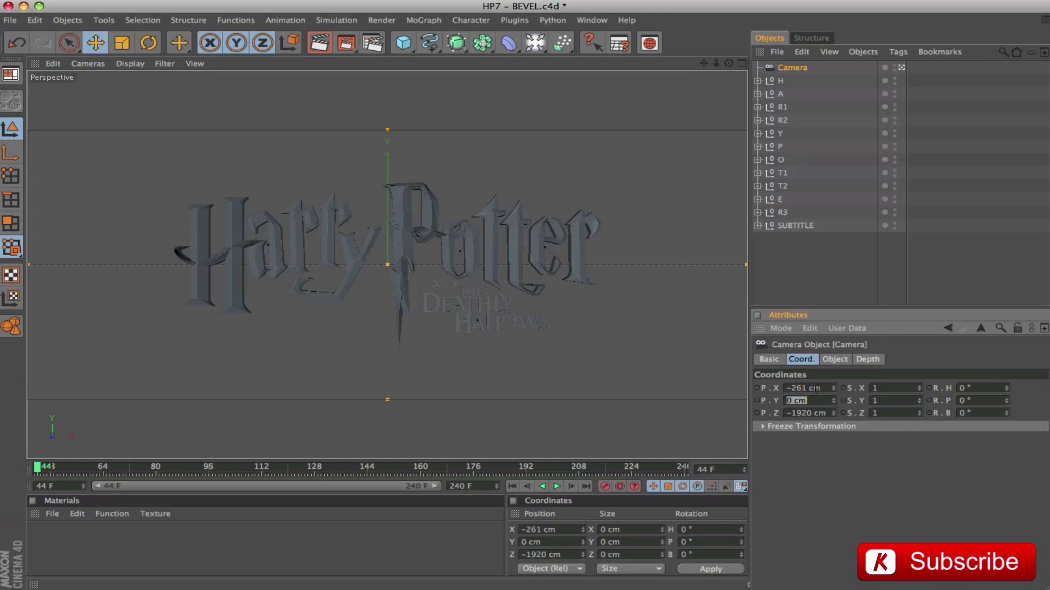
type("-4400")
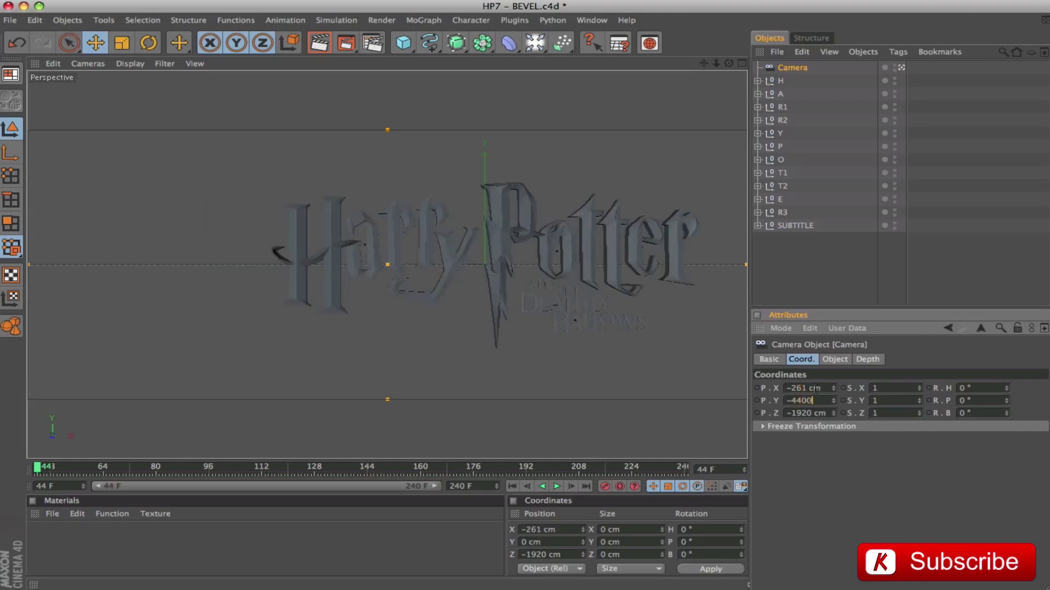
key("Tab")
type("-125")
key("Tab")
key("Tab")
key("Tab")
key("Tab")
Set camera heading -22° and pitch 84°, then keyframe its position at frame 44.
type("-22")
key("Tab")
type("84")
key("Return")
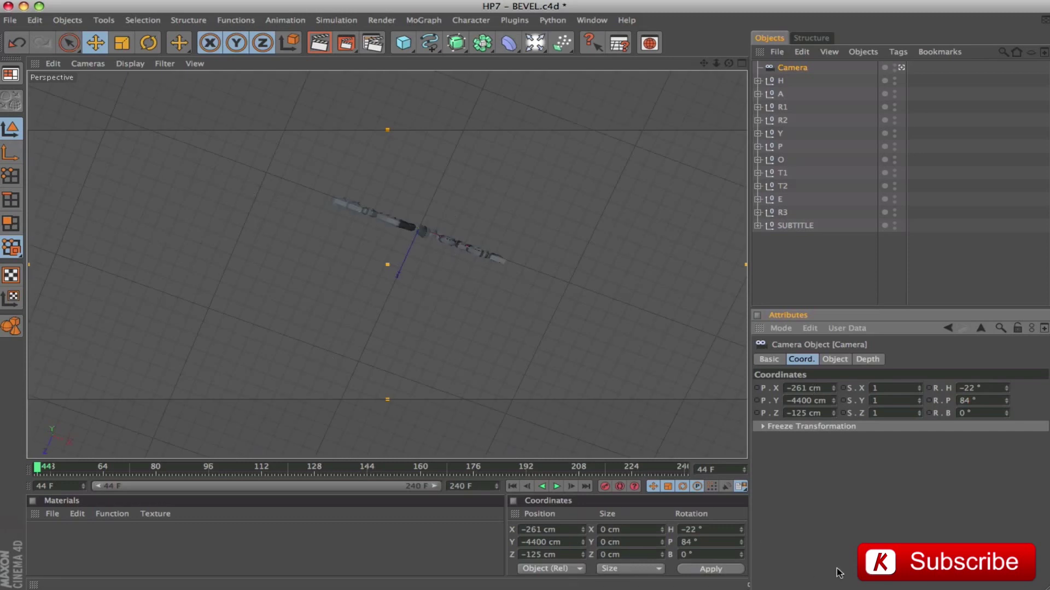
left_click(763, 414)
left_click(38, 468)
left_click_drag(53, 472, 102, 471)
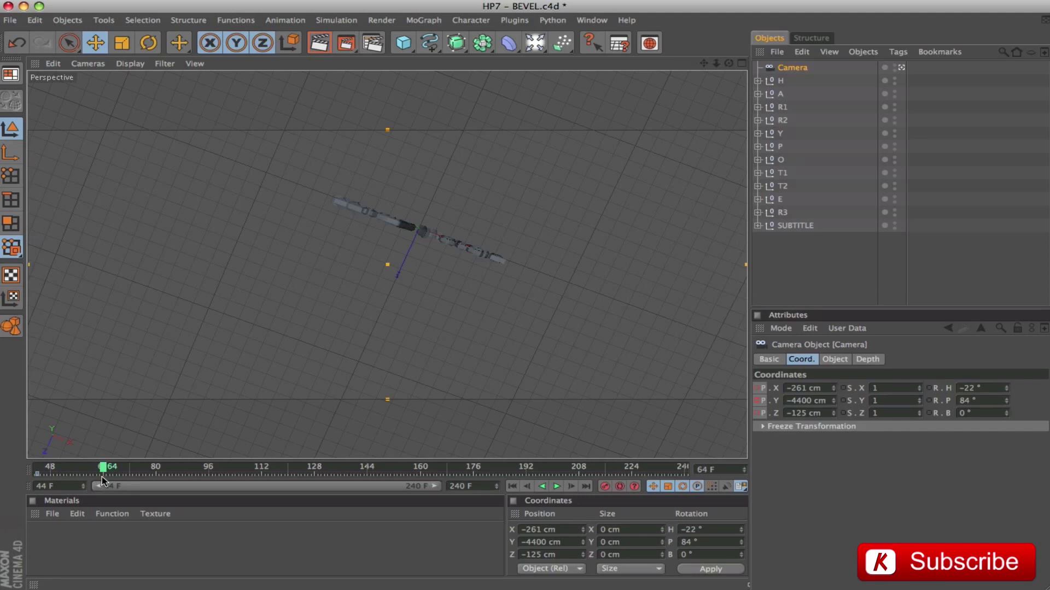
Enter the camera position 29, -212, -20 cm at frame 64.
double_click(817, 388)
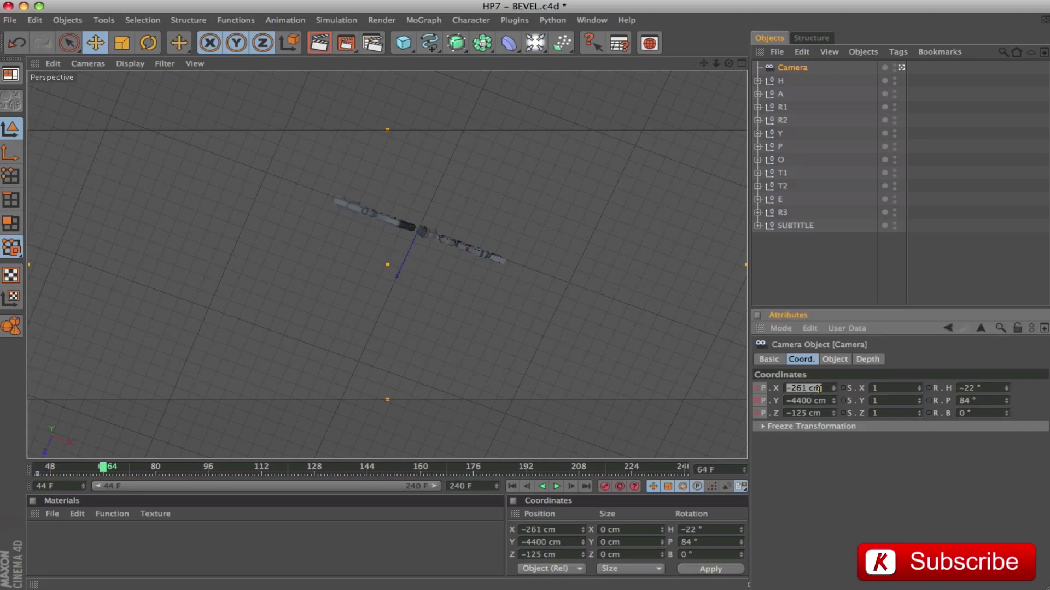
type("29")
key("Tab")
type("-212")
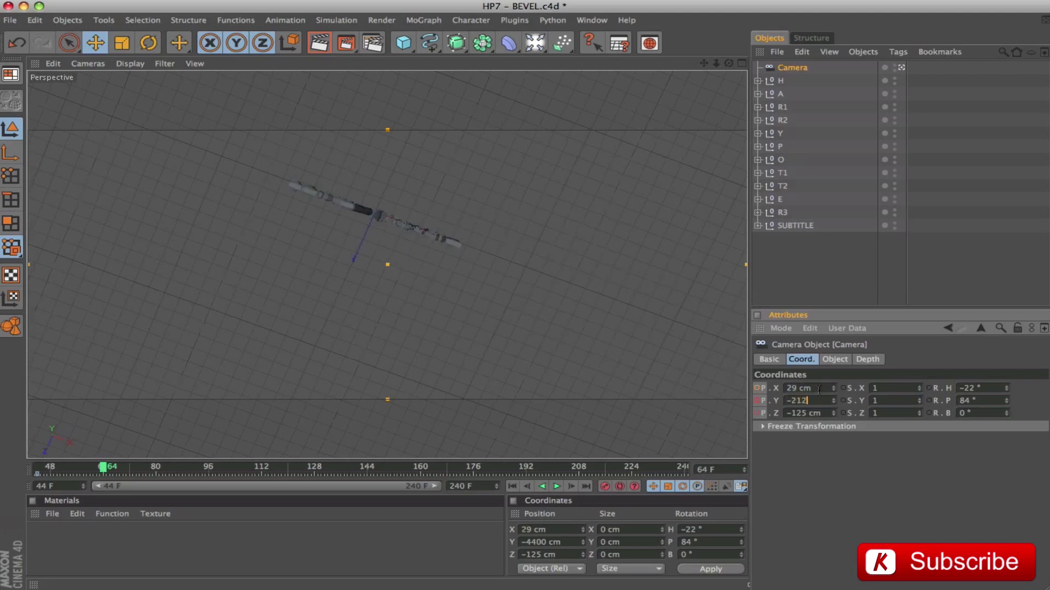
key("Tab")
type("-")
key("Tab")
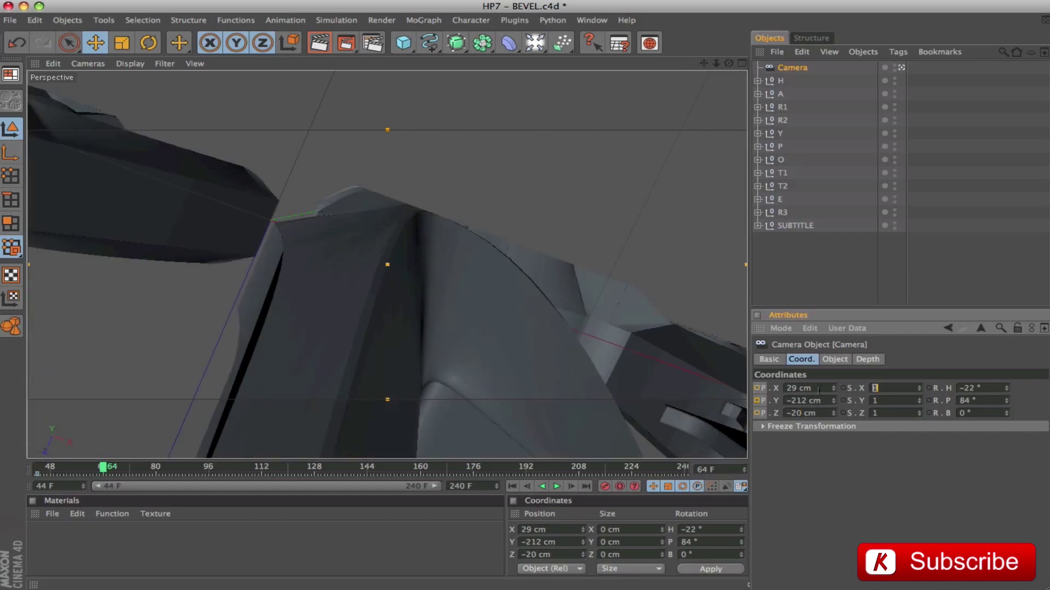
Keyframe the camera's position, pitch and heading at frame 64.
left_click(757, 413)
left_click(929, 401)
left_click(929, 388)
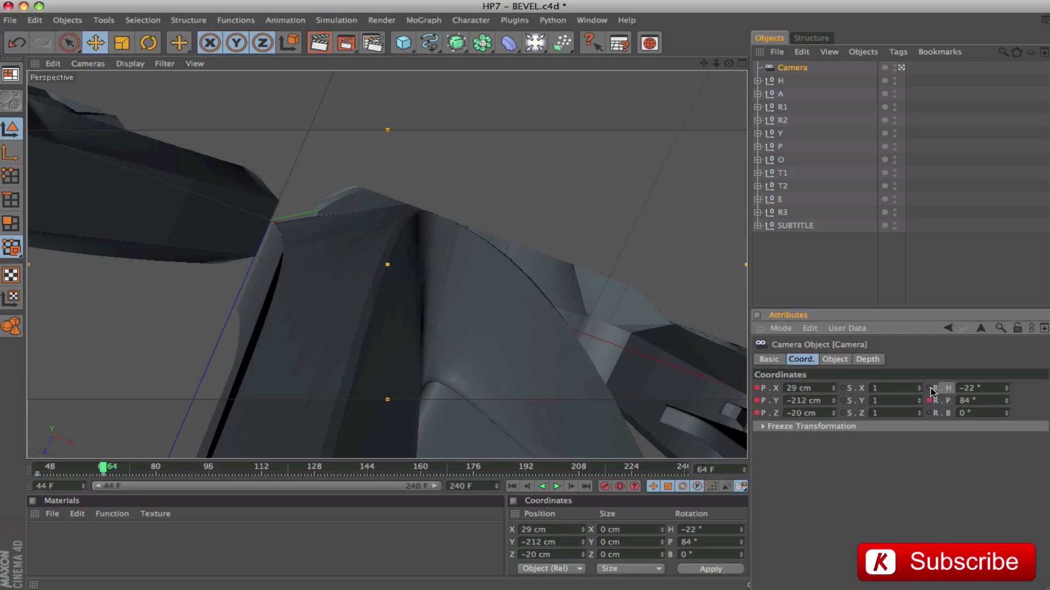
left_click(104, 469)
left_click_drag(104, 470, 137, 476)
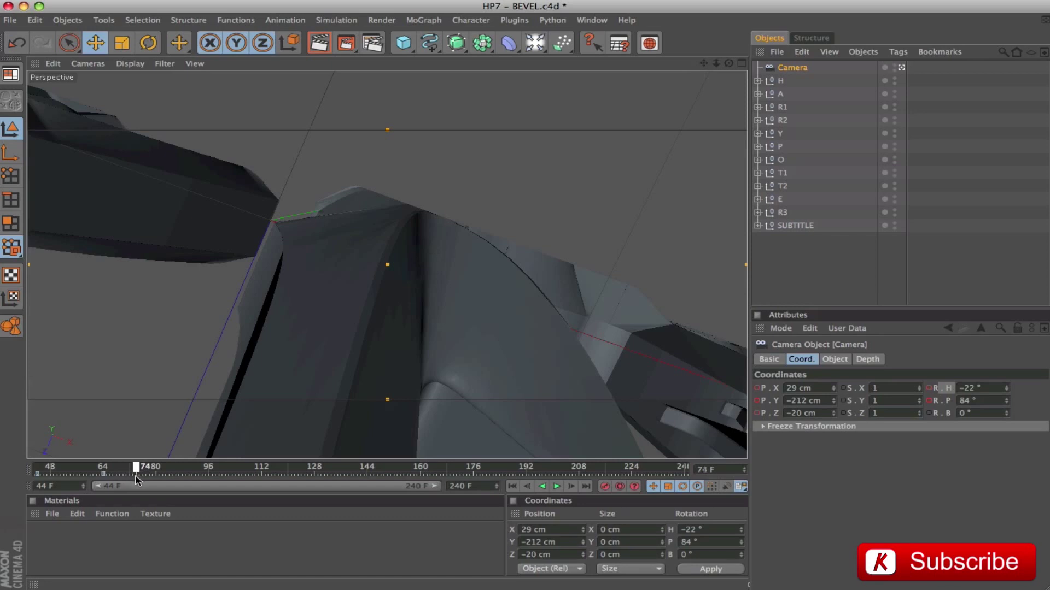
Enter the camera position 36, -125, -45 cm at frame 74.
left_click(824, 391)
type("36")
key("Tab")
type("-125")
key("Tab")
type("-45")
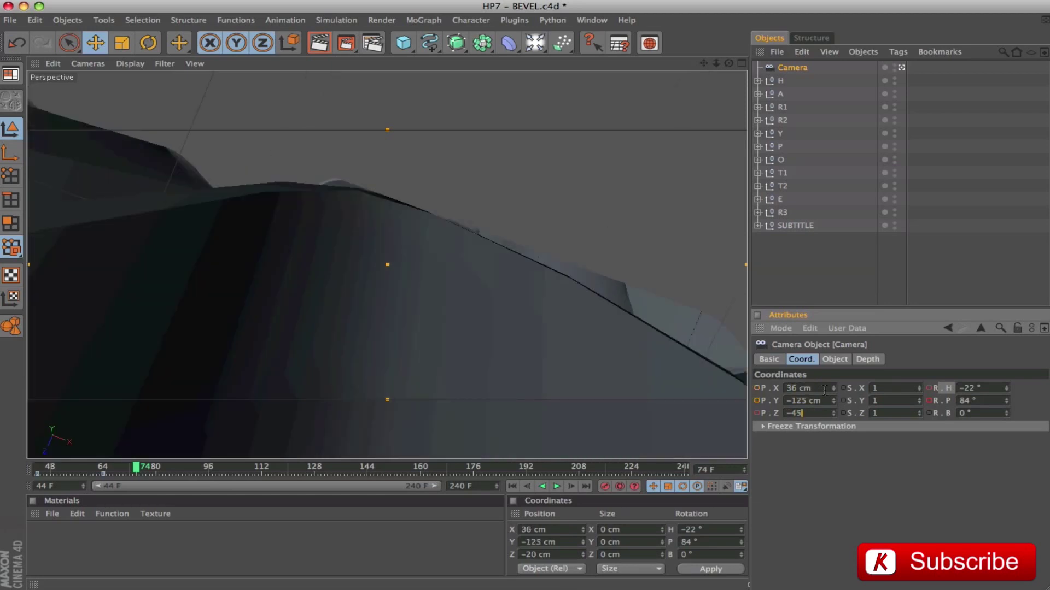
key("Tab")
Set heading -13° and pitch 74°, then keyframe position, heading and pitch.
key("Tab")
key("Tab")
key("Tab")
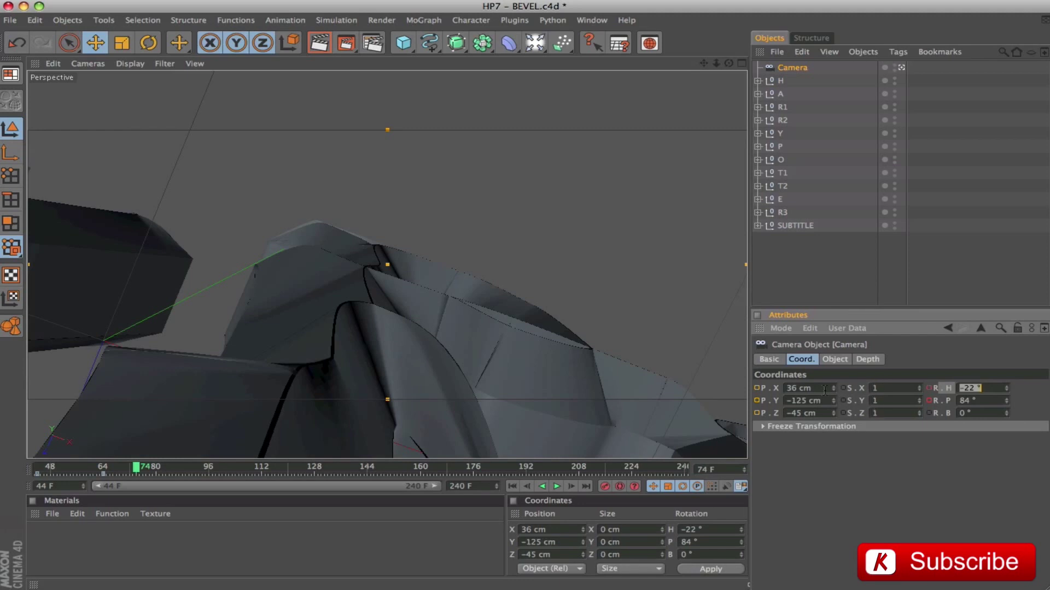
type("-13")
key("Tab")
type("74")
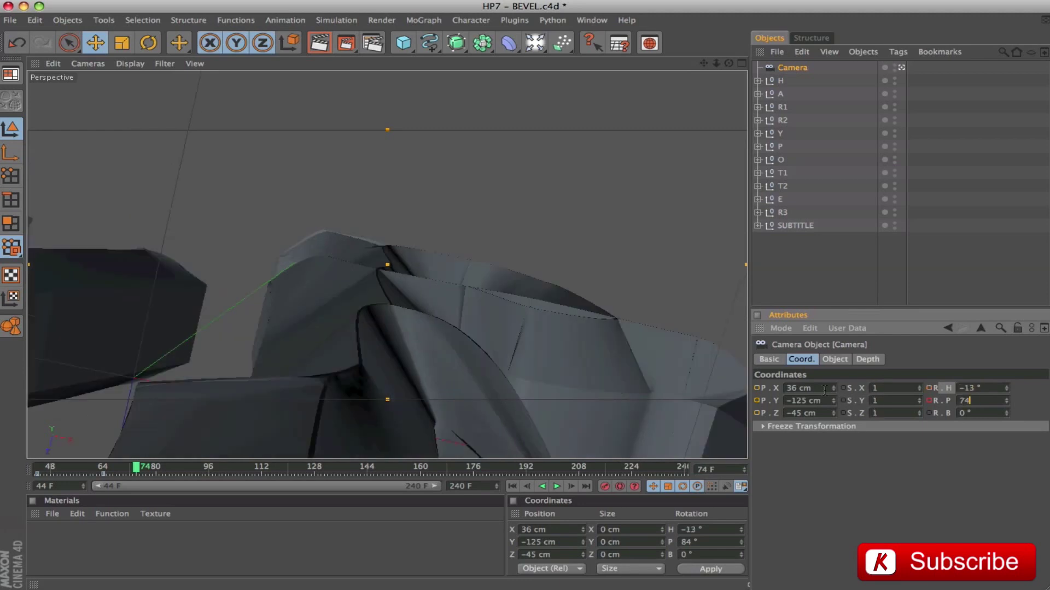
key("Return")
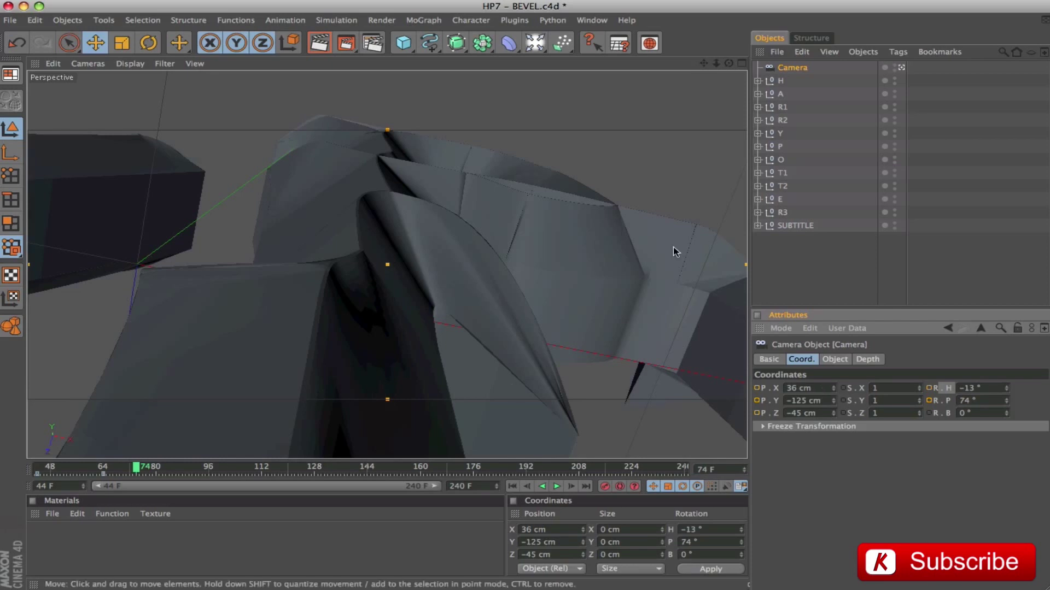
left_click(759, 414)
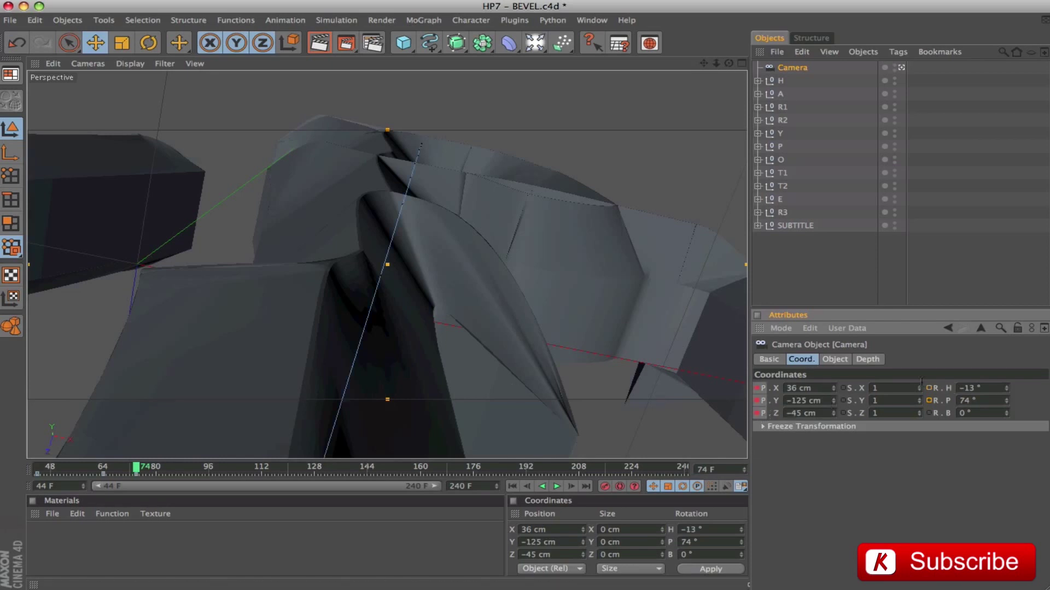
left_click(929, 388)
left_click(929, 400)
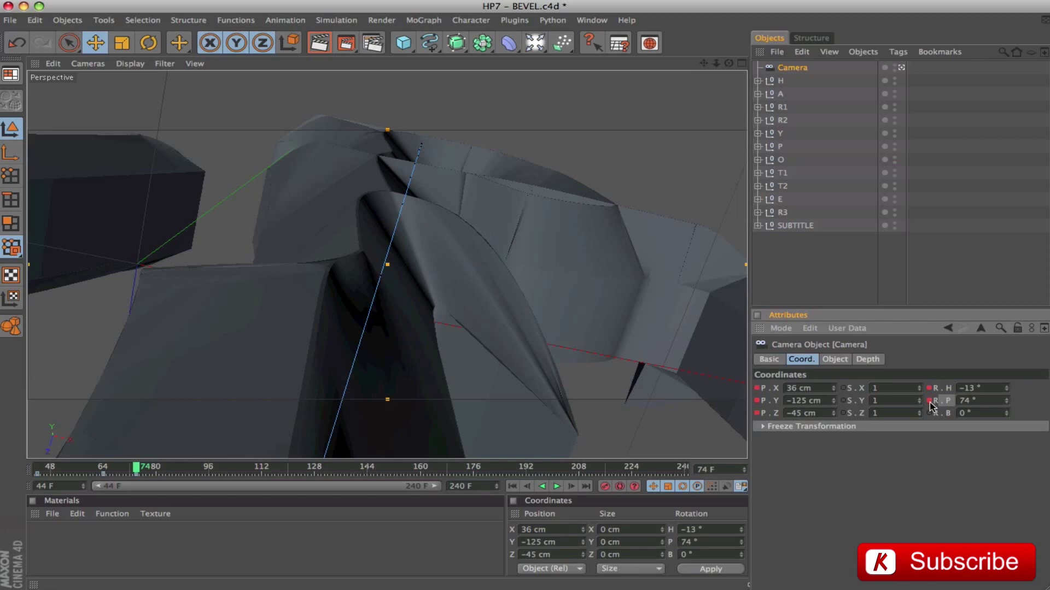
left_click_drag(136, 468, 235, 481)
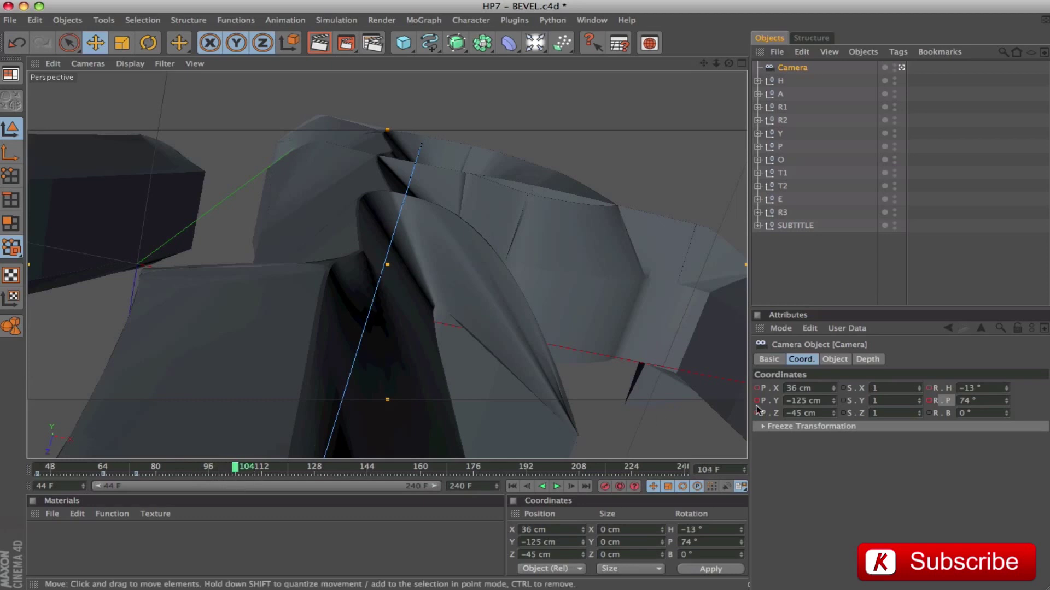
Enter the camera position 19, -125, -243 cm at frame 104.
left_click(818, 389)
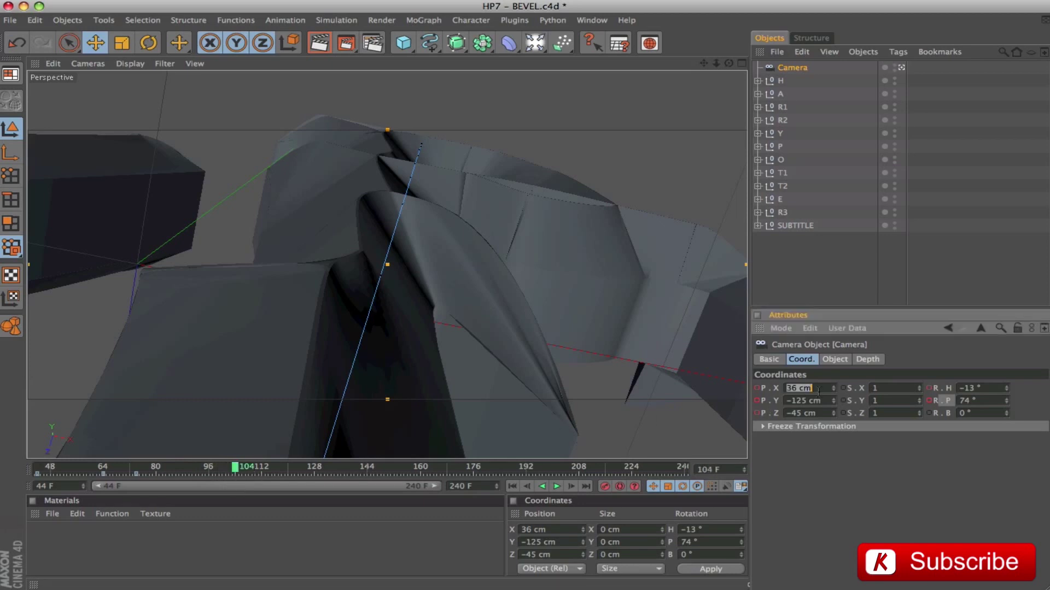
type("19")
key("Tab")
type("-125")
key("Tab")
type("-")
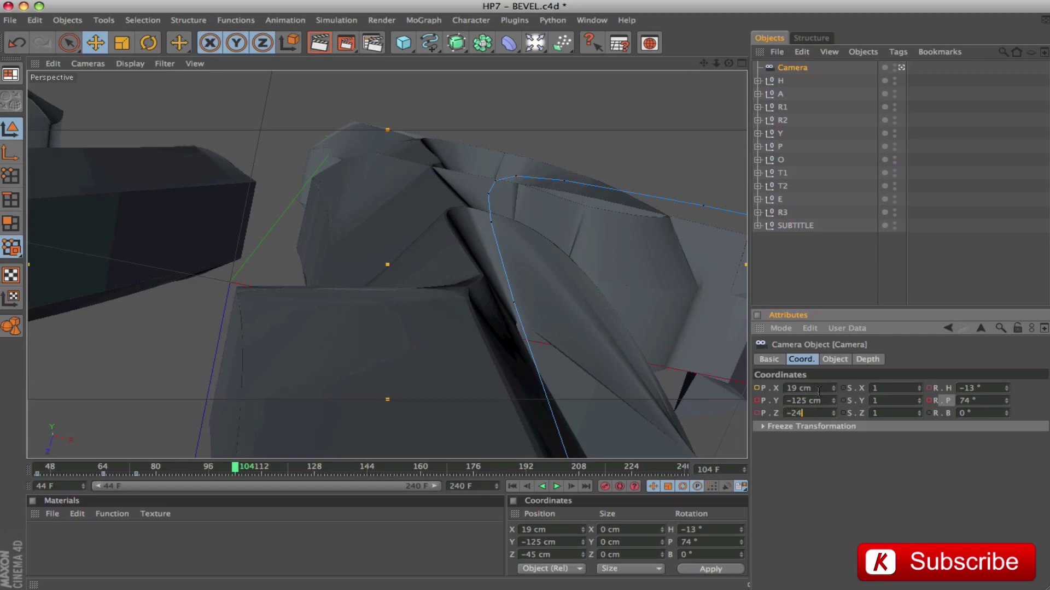
key("Tab")
key("Tab")
key("Tab")
Set heading -7° and pitch 45°, then keyframe position, pitch and heading.
type("-")
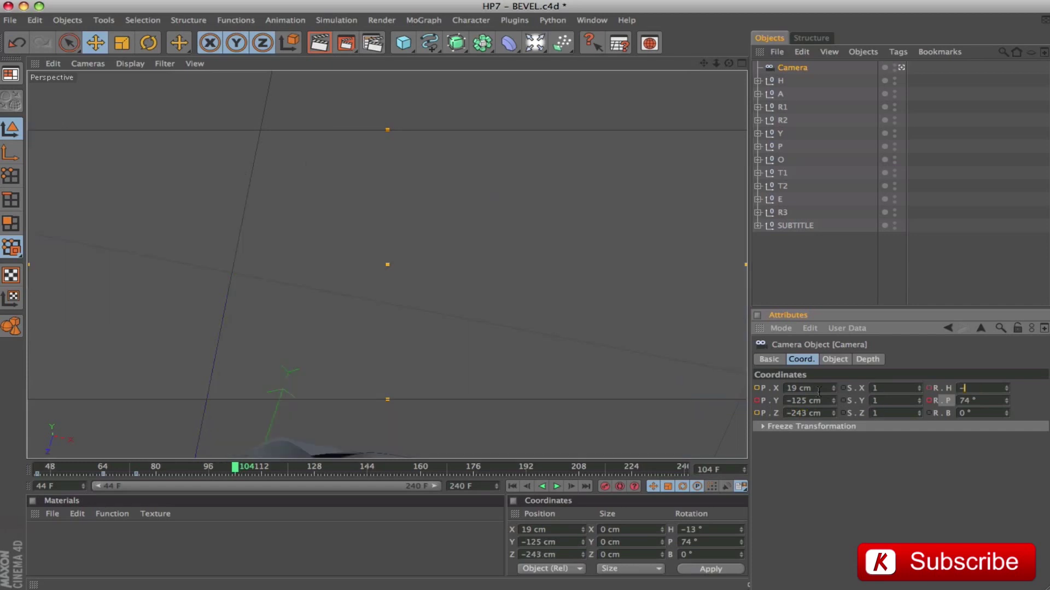
type("7")
key("Tab")
type("45")
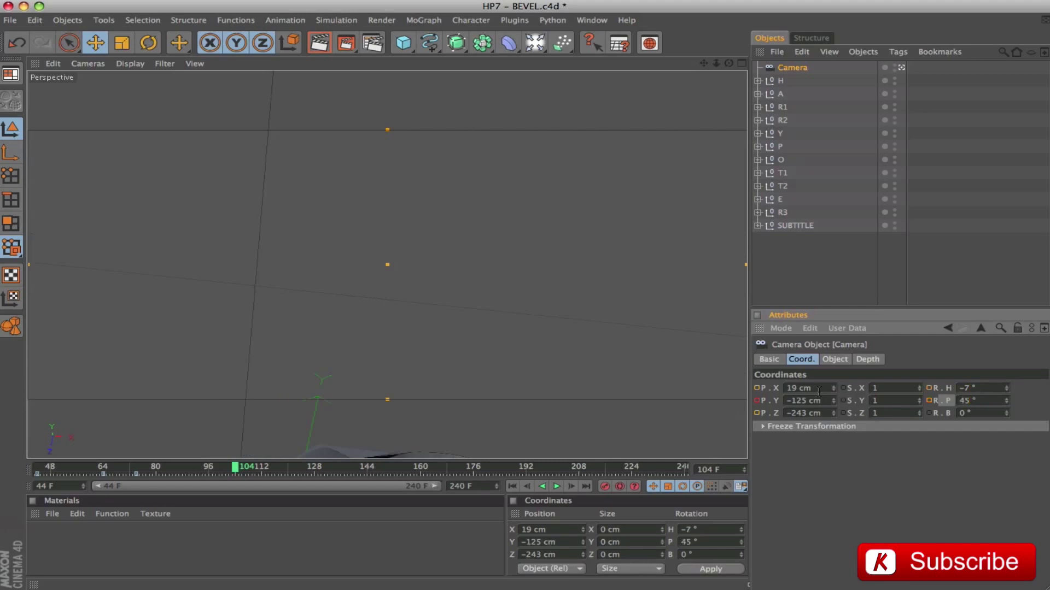
key("Return")
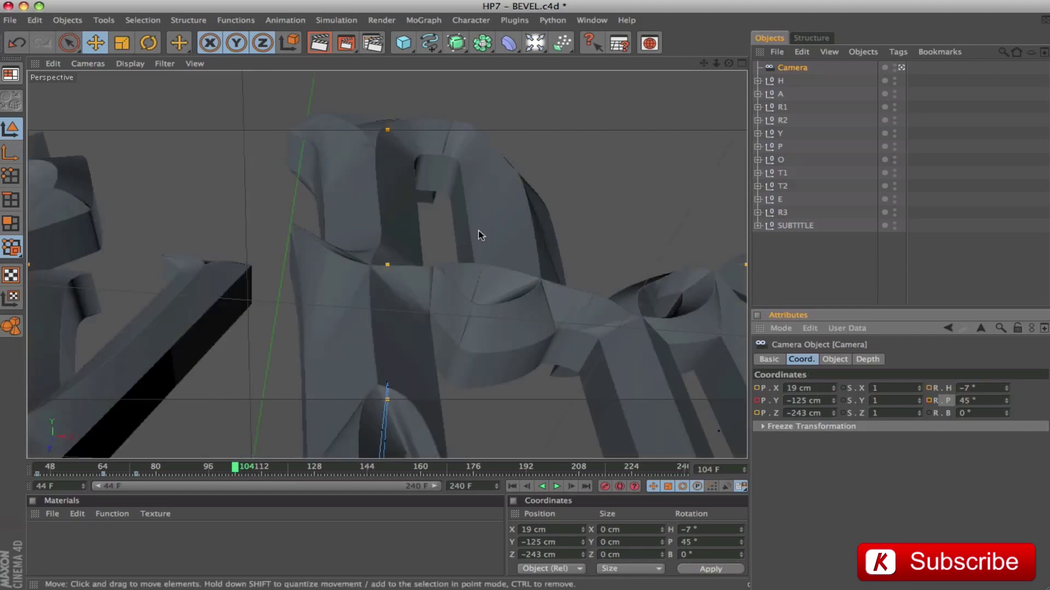
left_click(758, 414, "ctrl")
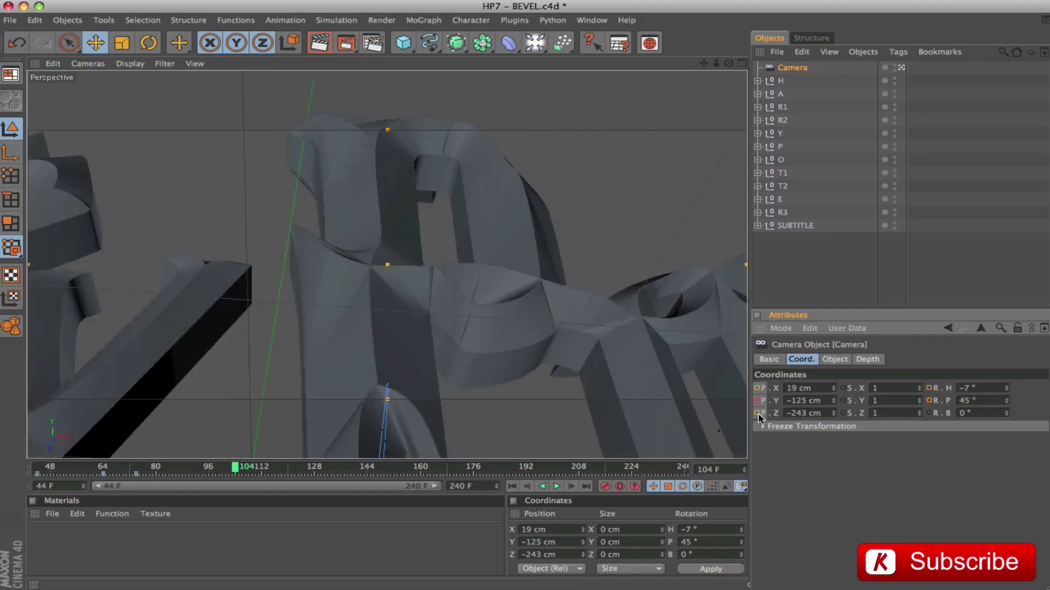
left_click(929, 400, "ctrl")
left_click(928, 388, "ctrl")
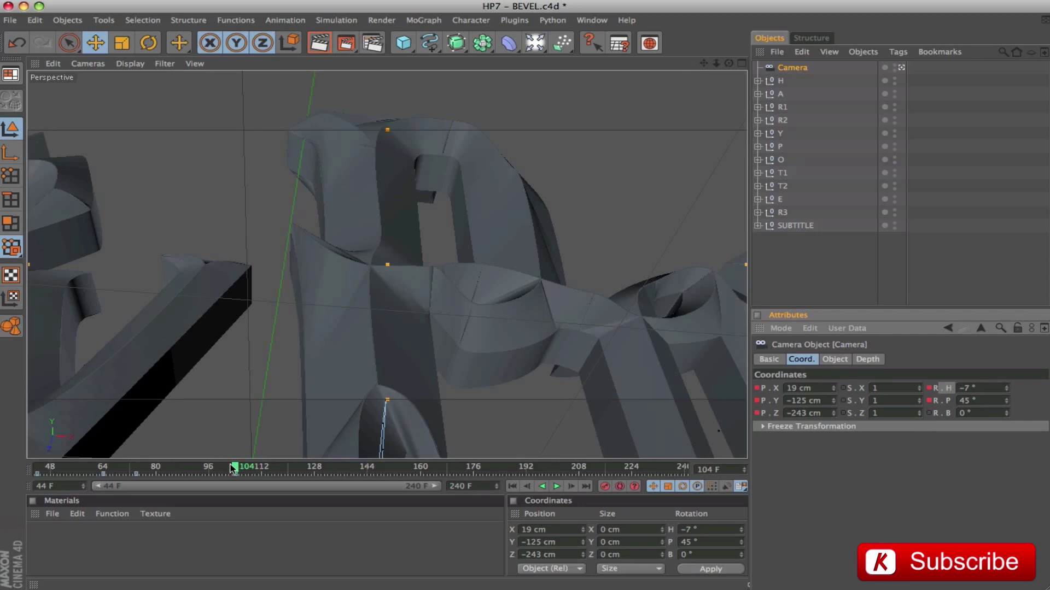
left_click_drag(236, 471, 303, 475)
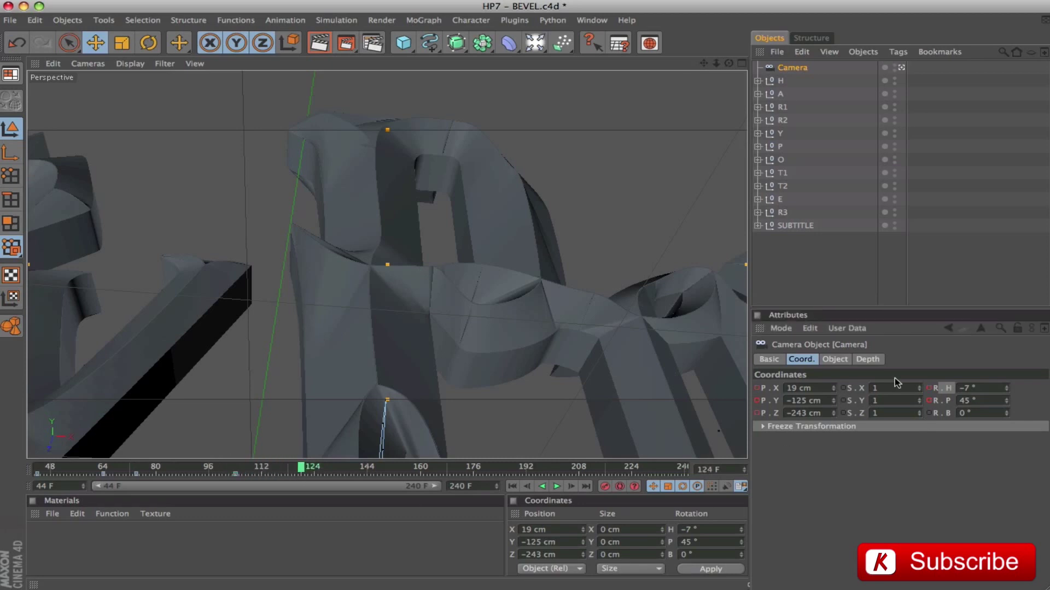
Enter the camera position 31, -102, -786 cm at frame 124.
left_click(823, 390)
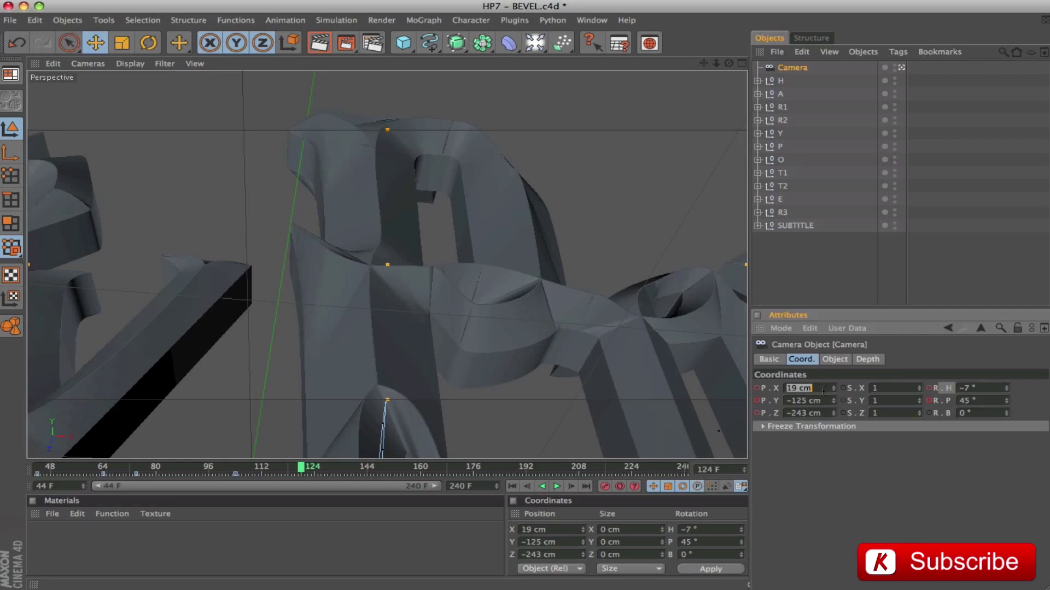
type("31")
key("Tab")
type("-102")
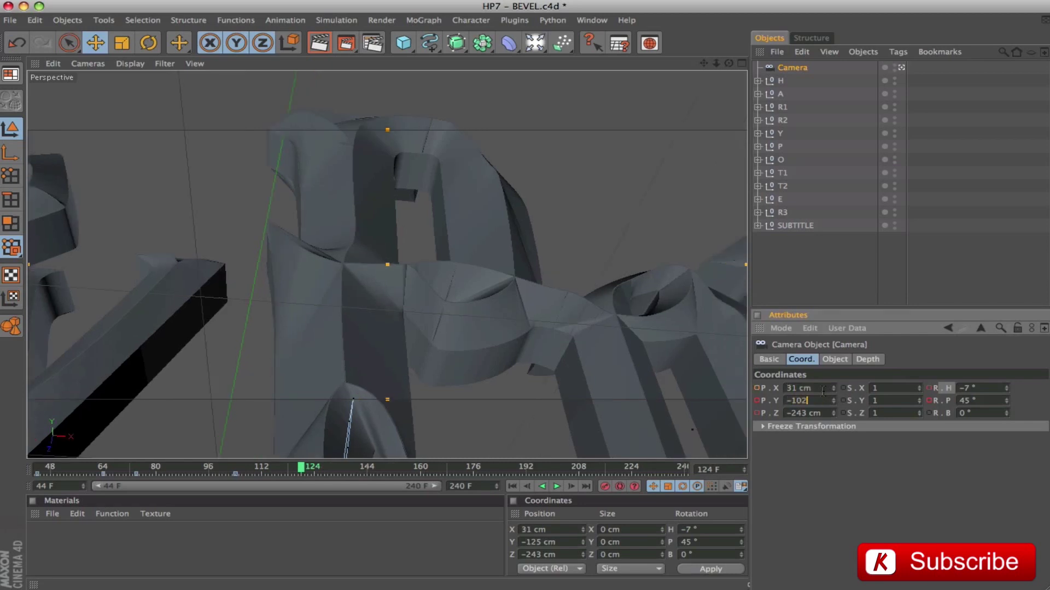
key("Tab")
type("-")
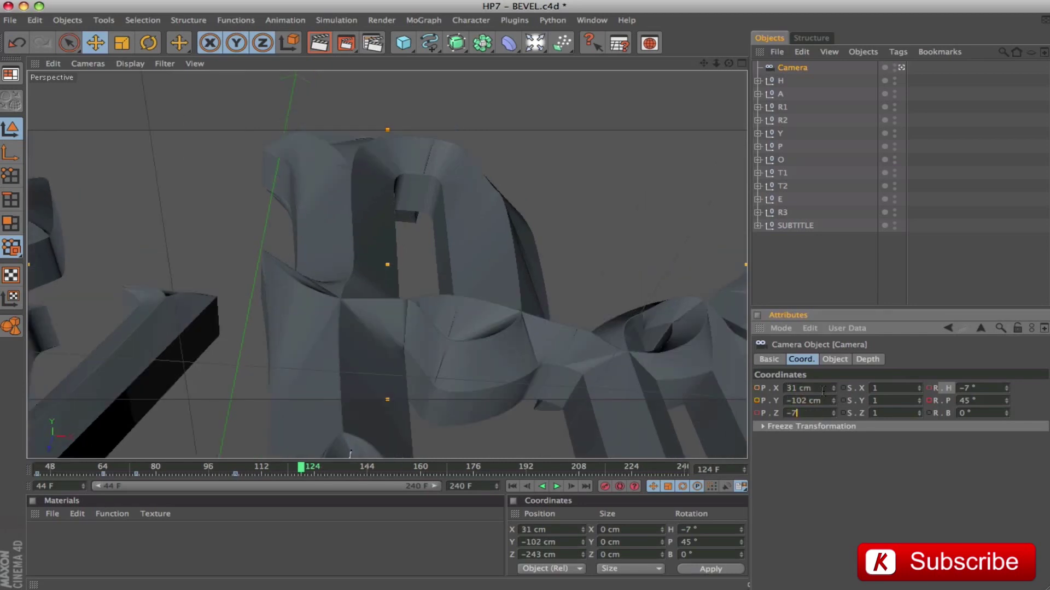
type("786")
key("Tab")
key("Tab")
key("Tab")
key("Tab")
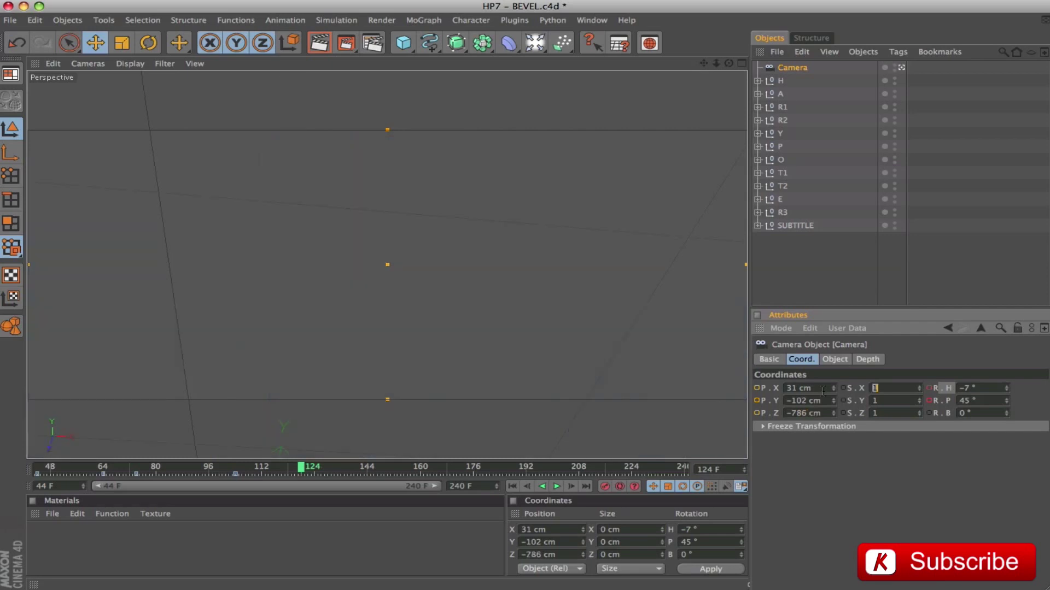
Set heading 0° and pitch 11.7°, then keyframe the camera's position and rotation.
type("0")
key("Tab")
type("11,7")
key("Return")
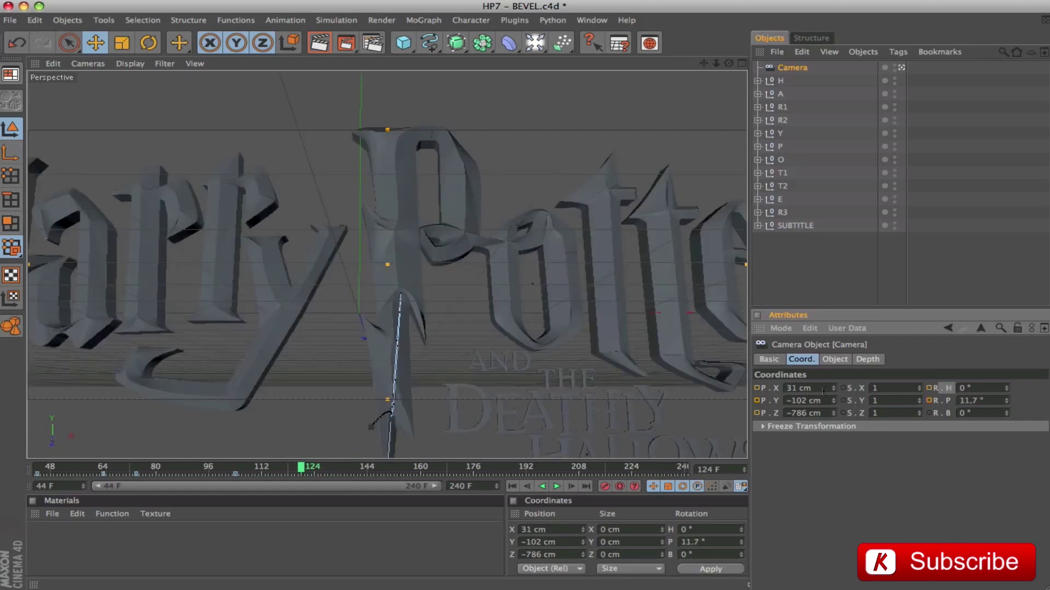
left_click(757, 400, "ctrl")
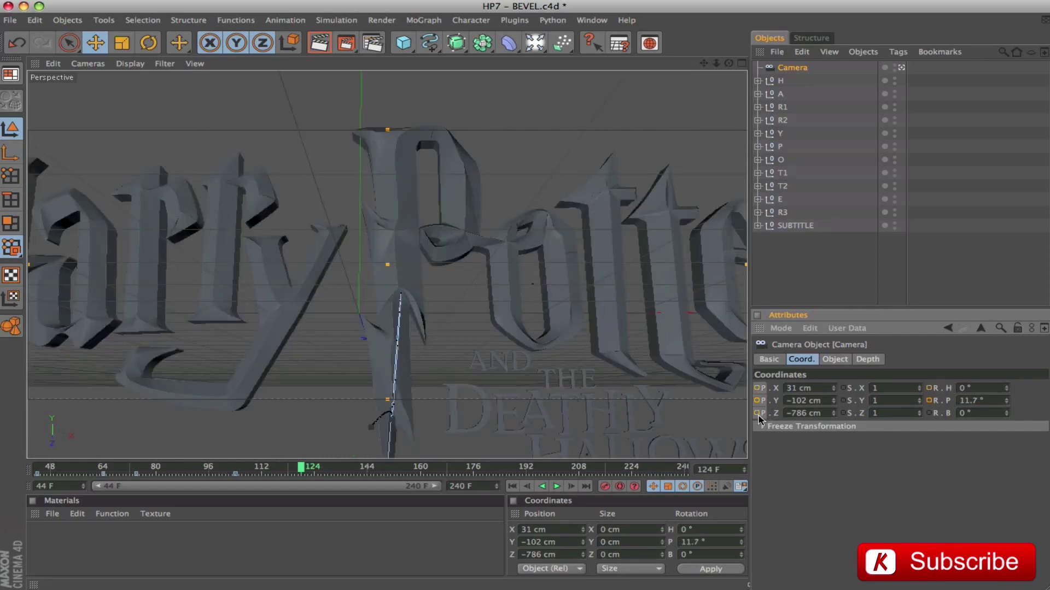
left_click(929, 401, "ctrl")
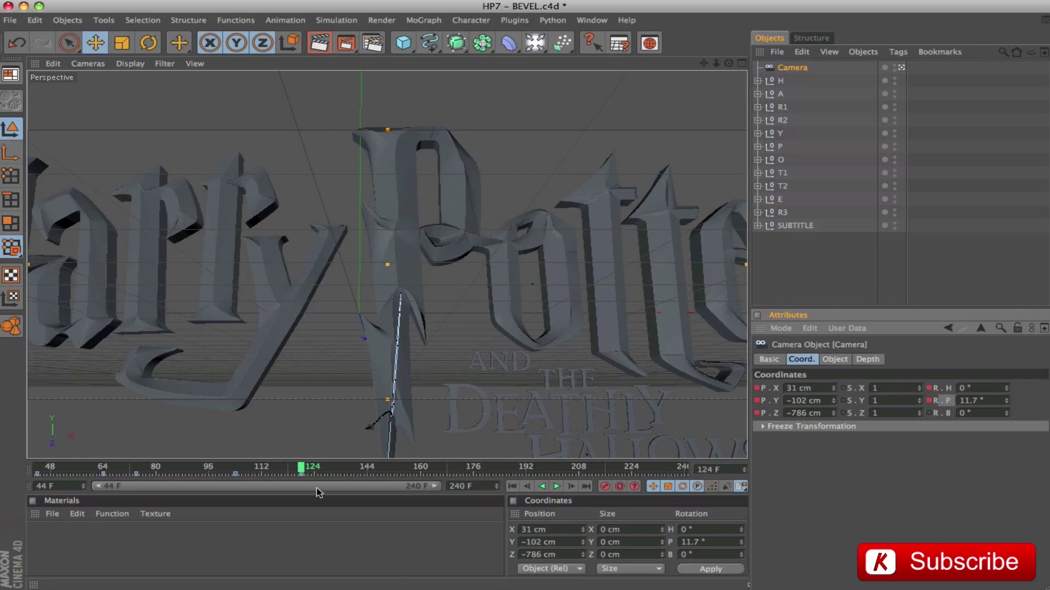
left_click_drag(302, 468, 387, 490)
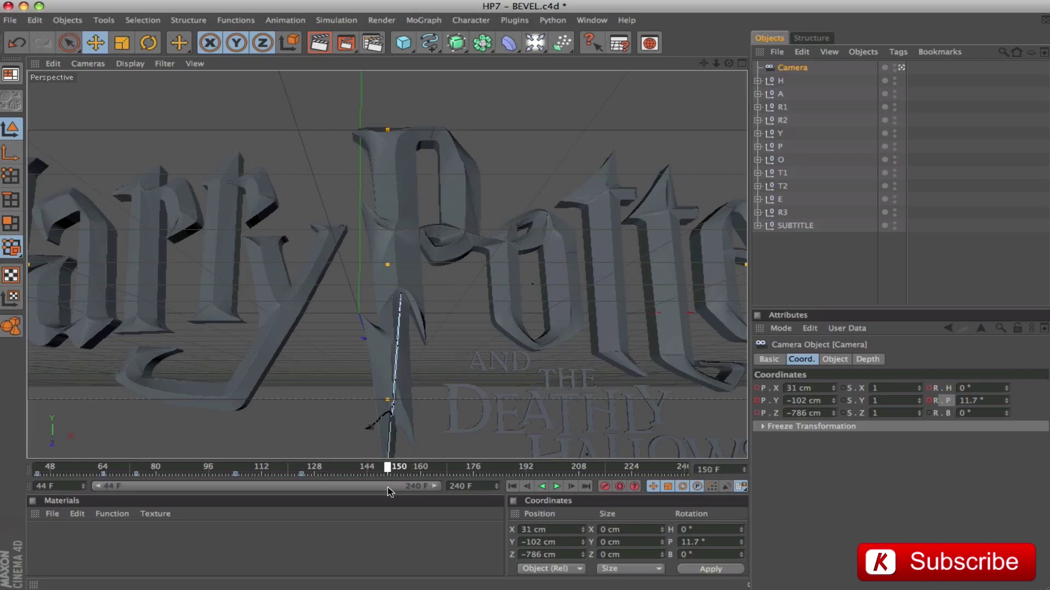
Keyframe the camera position at 0, -30, -1280 cm on frame 150.
left_click(822, 389)
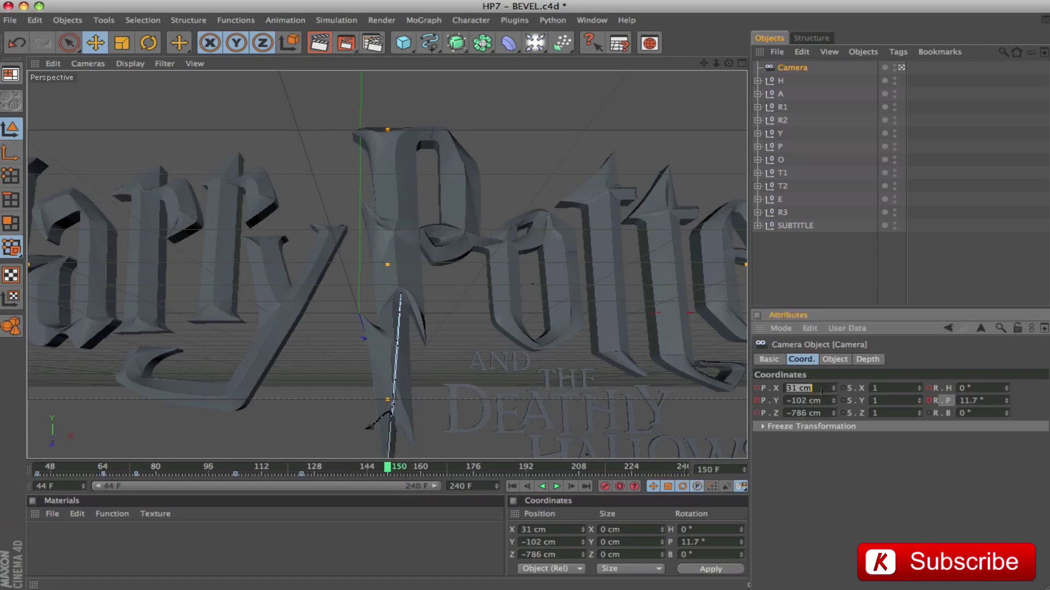
type("0")
key("Tab")
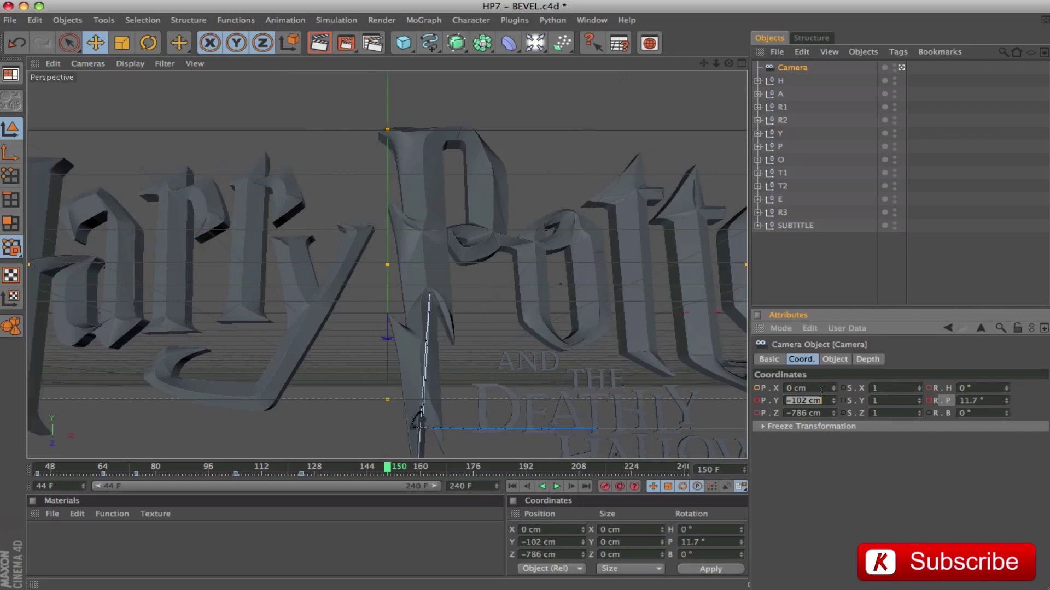
type("-30")
key("Tab")
type("-1280")
key("Tab")
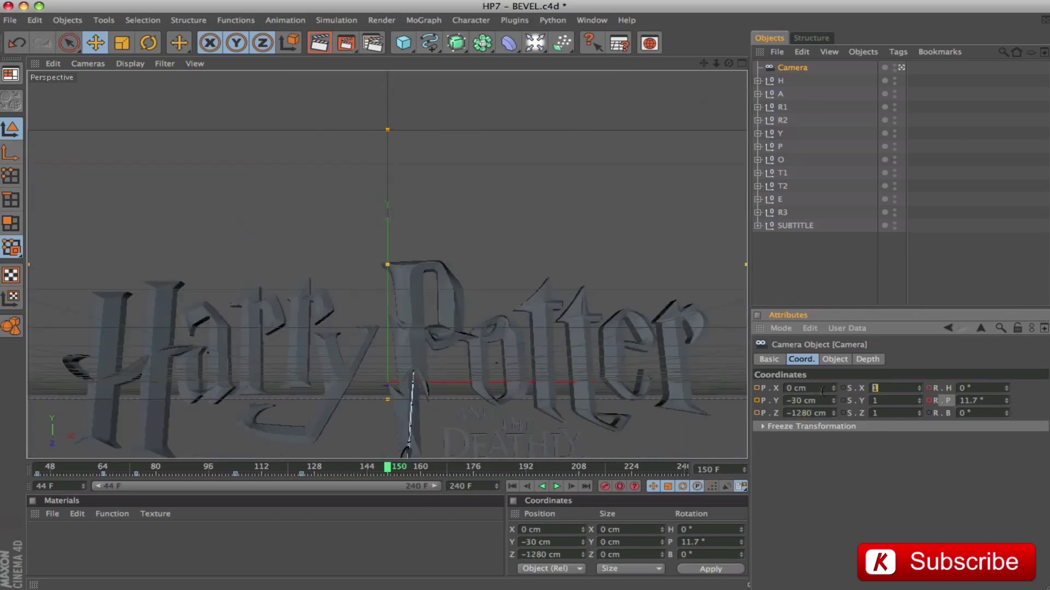
key("Tab")
key("Tab")
key("Tab")
key("Tab")
left_click_drag(761, 387, 764, 425)
left_click(756, 413, "ctrl")
At frame 190, keyframe camera Y 0 cm, Z -1620 cm and pitch 0°.
left_click_drag(389, 473, 521, 475)
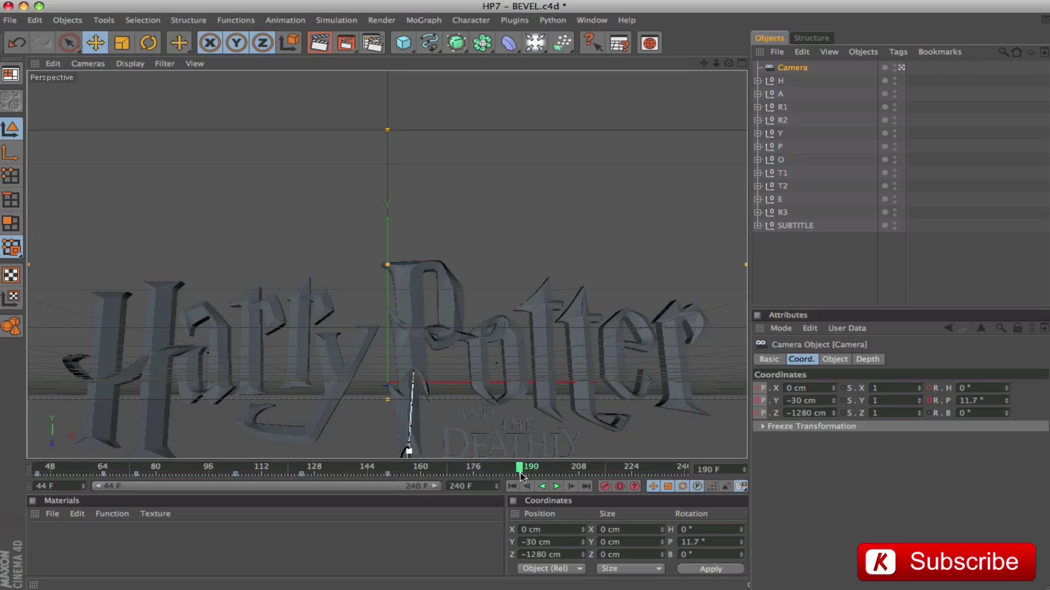
double_click(811, 388)
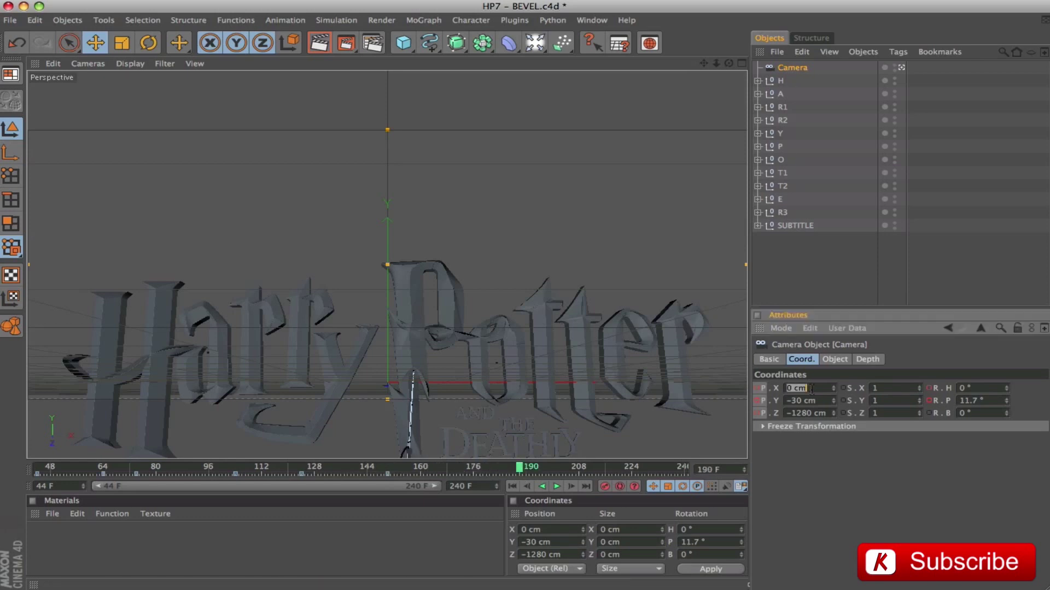
key("Tab")
type("0")
key("Tab")
type("-1620")
key("Tab")
key("Tab")
key("Tab")
key("Tab")
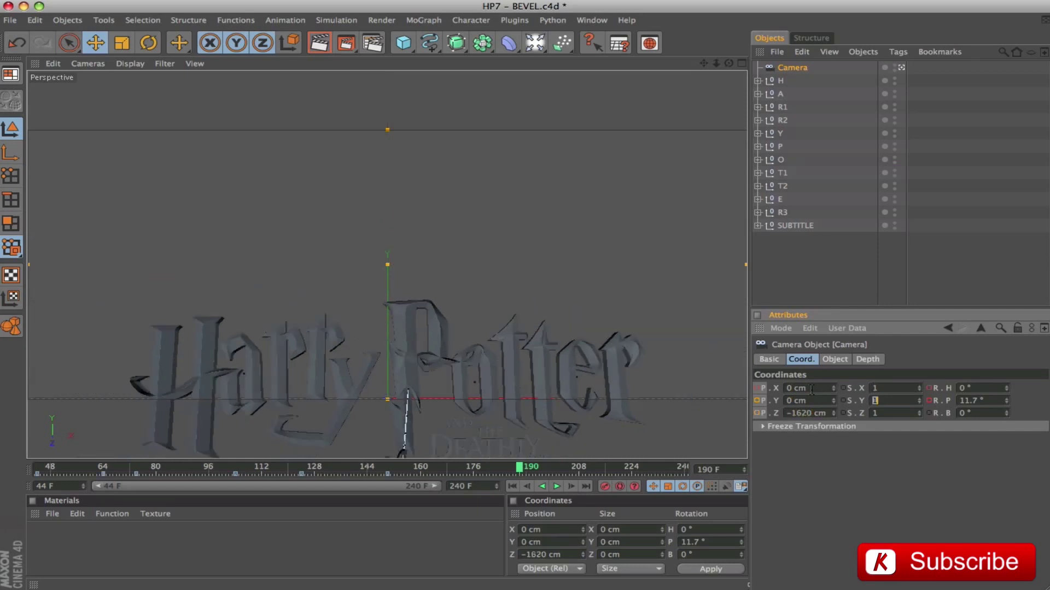
key("Tab")
type("0")
key("Return")
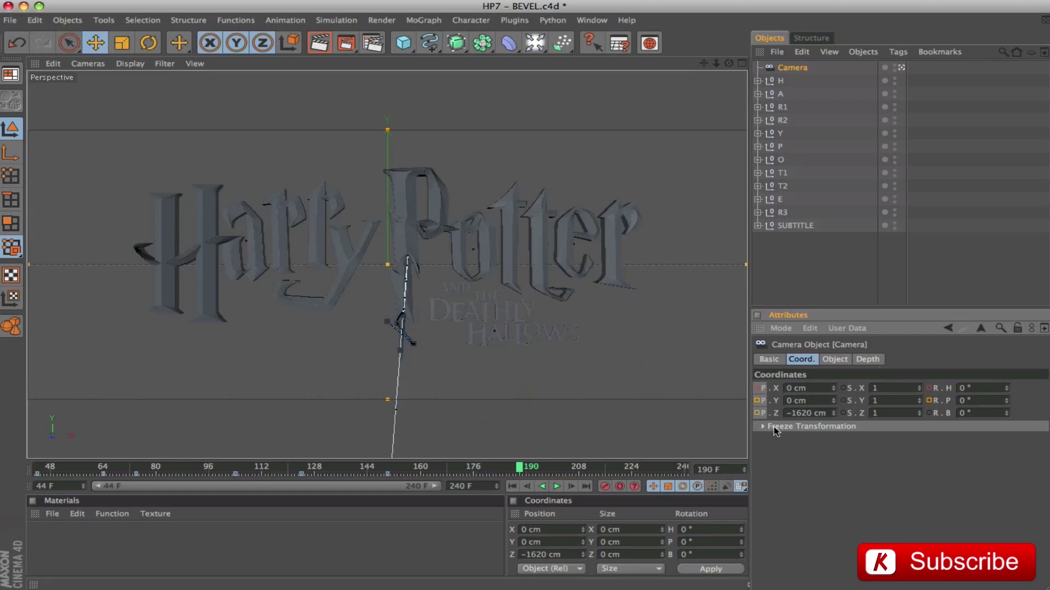
left_click(756, 414)
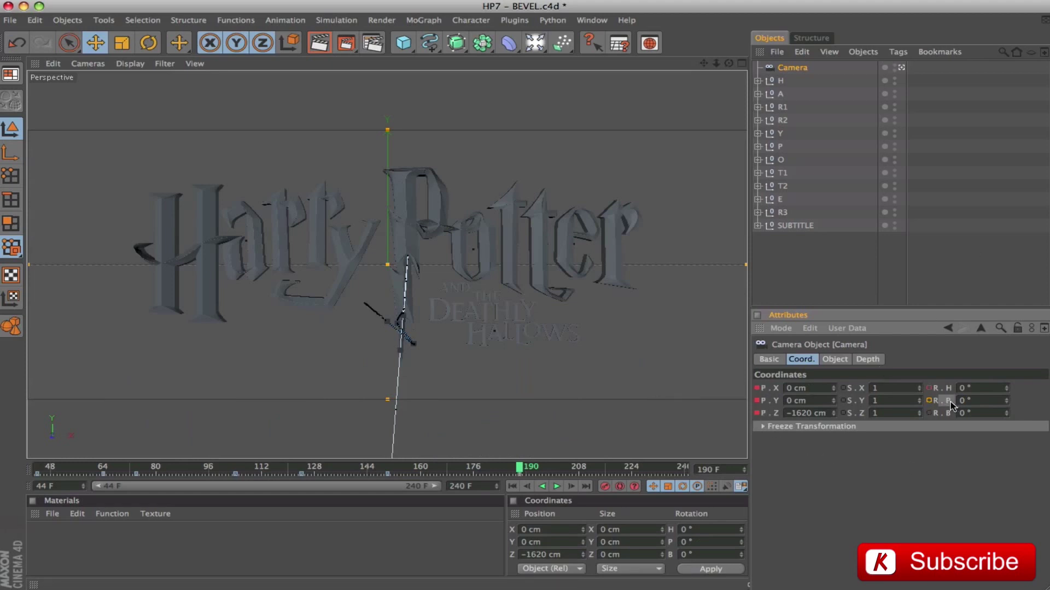
left_click(929, 400)
Key the camera's Z position at -1820 cm on frame 240 and preview the pull-back.
left_click_drag(514, 474, 387, 476)
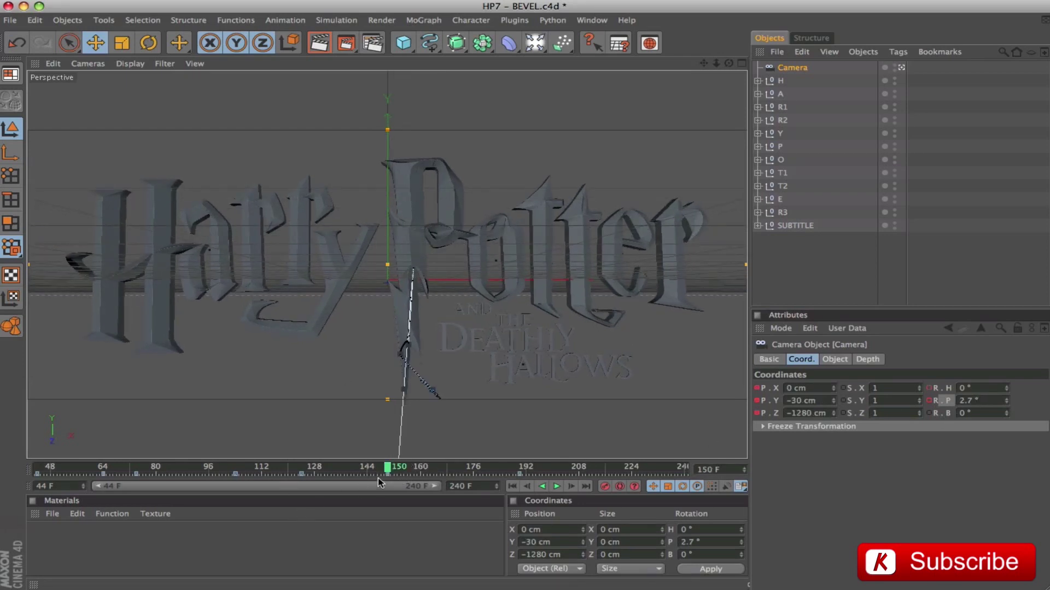
left_click_drag(388, 474, 430, 469)
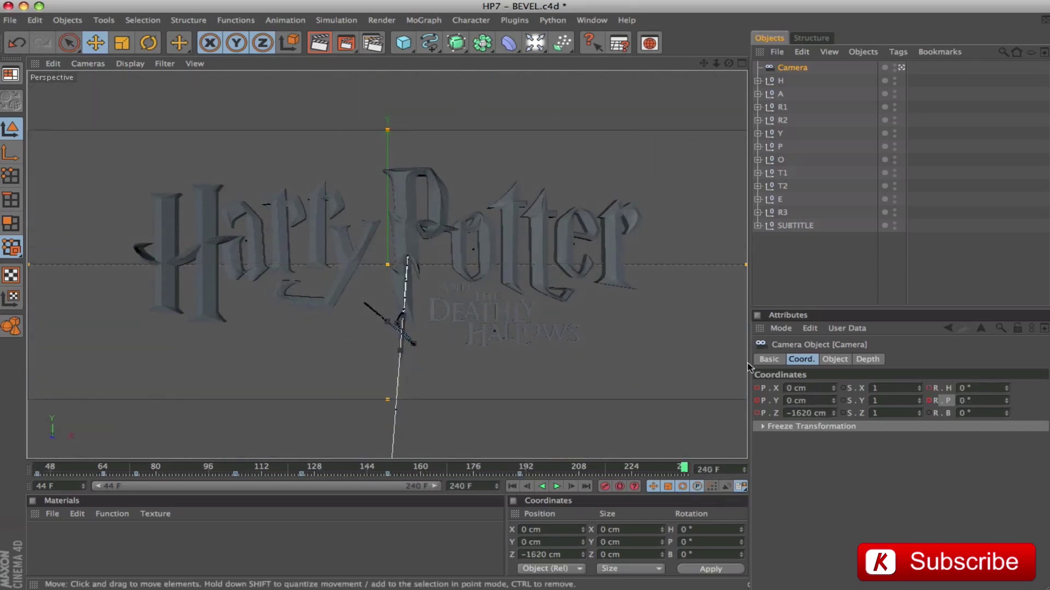
left_click(808, 414)
type("-")
key("Return")
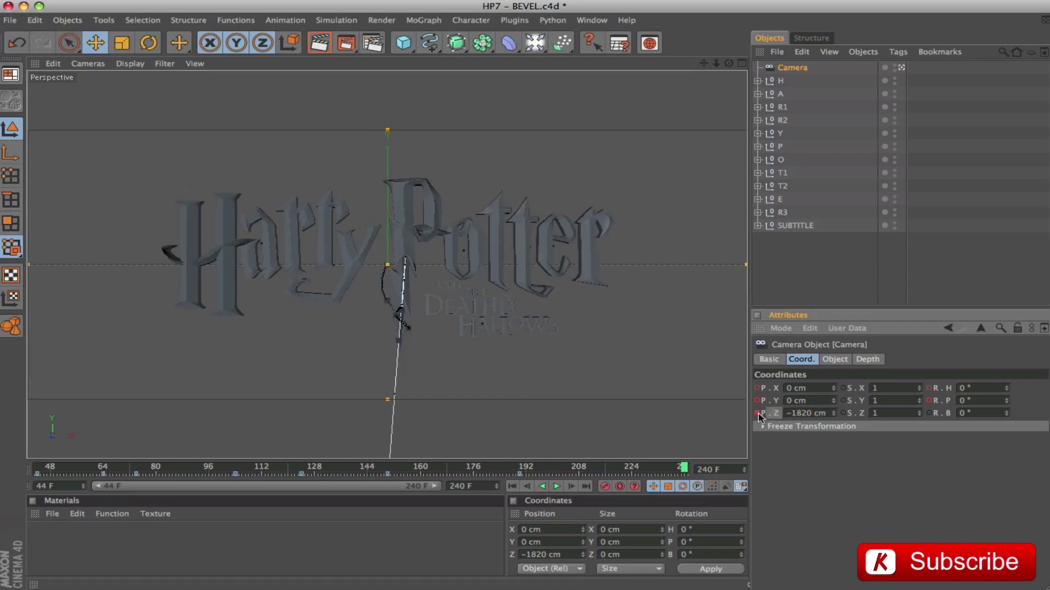
mouse_move(548, 475)
left_mouse_down()
mouse_move(523, 471)
mouse_move(690, 475)
left_mouse_up()
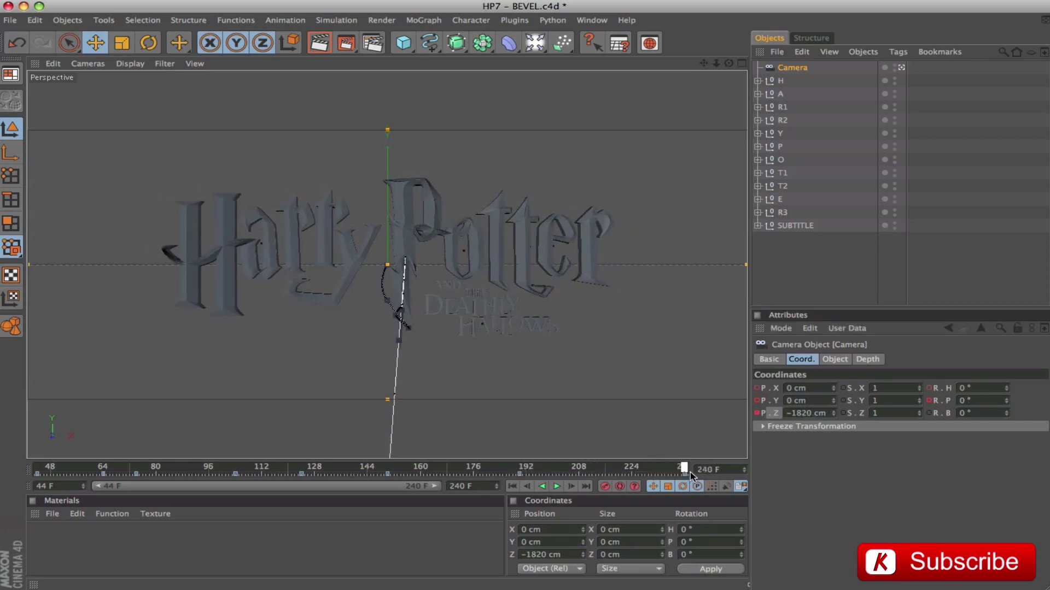
Play the camera fly-in from the start, then show the Camera in the F-Curve Manager.
left_click(514, 487)
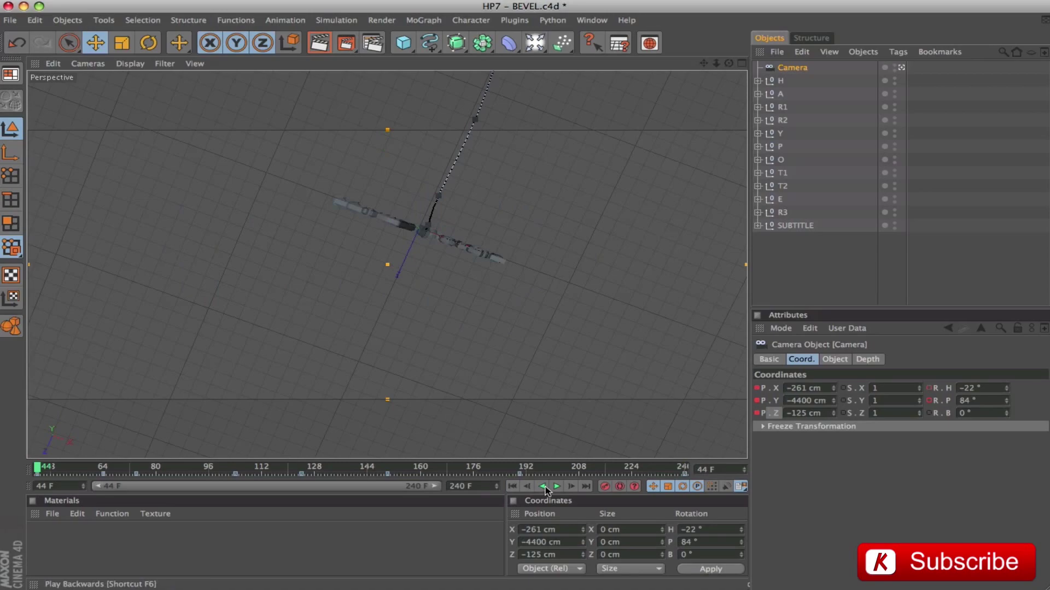
left_click(557, 486)
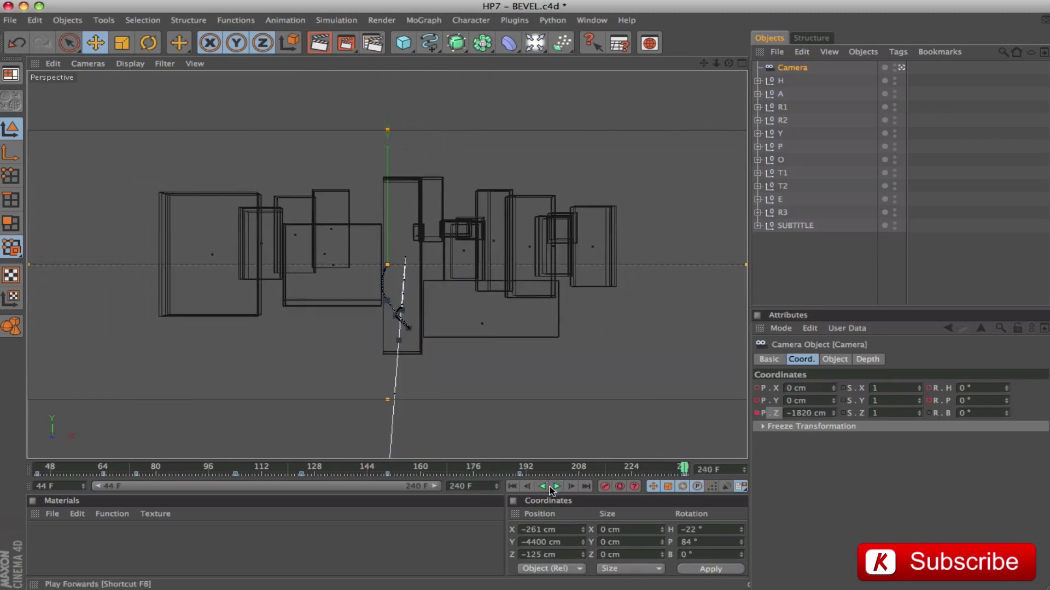
mouse_move(683, 473)
left_mouse_down()
mouse_move(59, 473)
mouse_move(138, 474)
left_mouse_up()
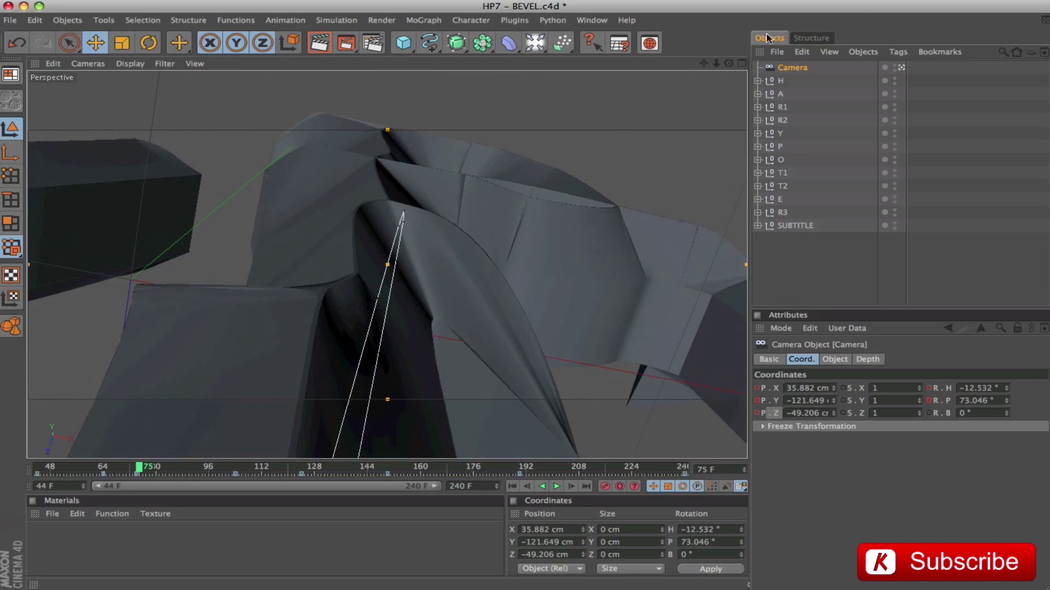
right_click(787, 67)
left_click(874, 461)
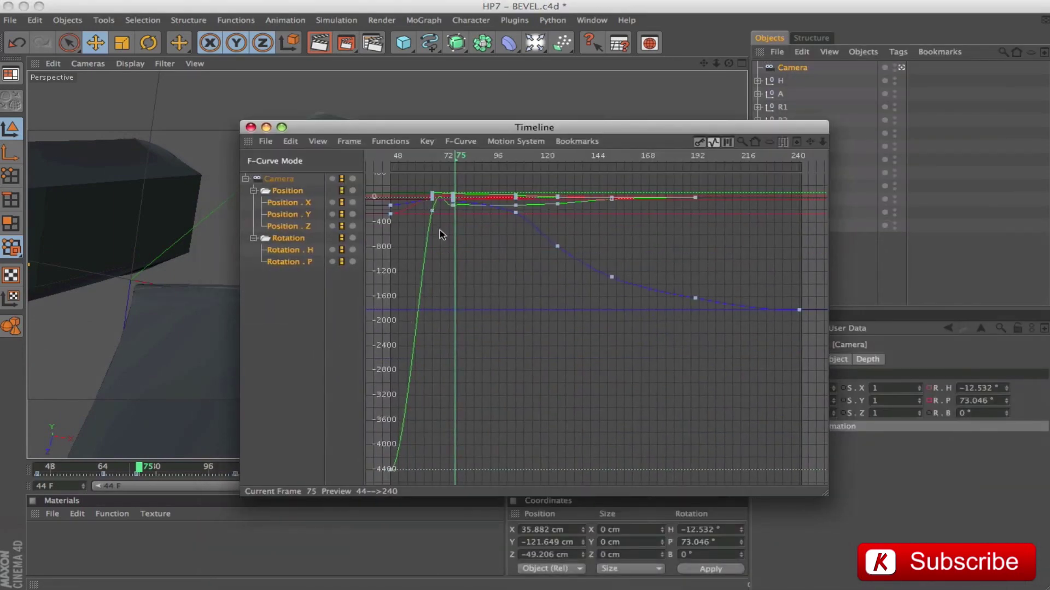
Flatten the Position.Y overshoot at the frame-64 key by lowering its tangent, then close the Timeline.
left_click_drag(821, 142, 482, 306)
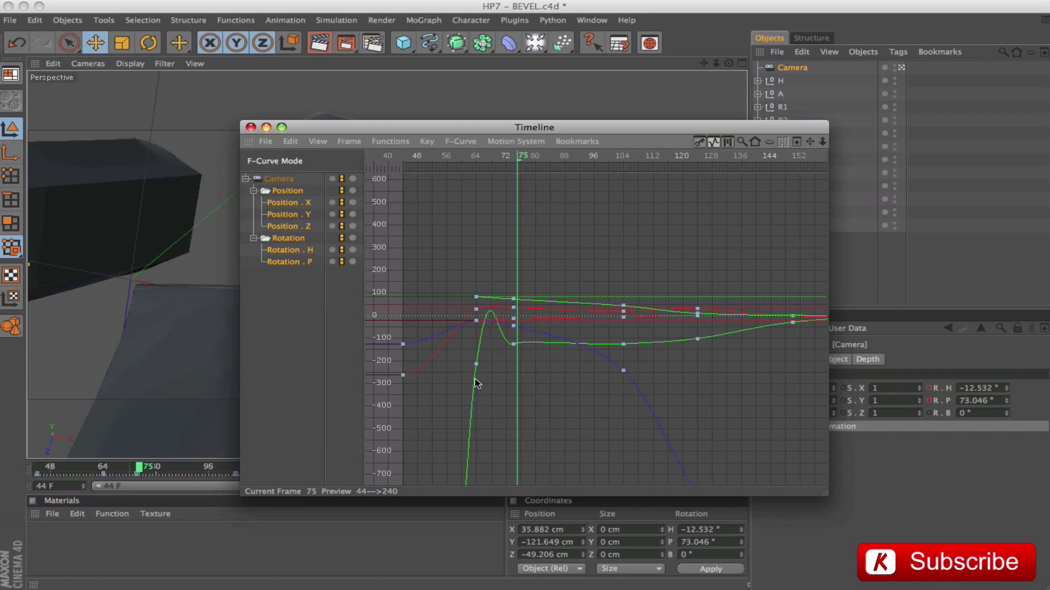
left_click(476, 363)
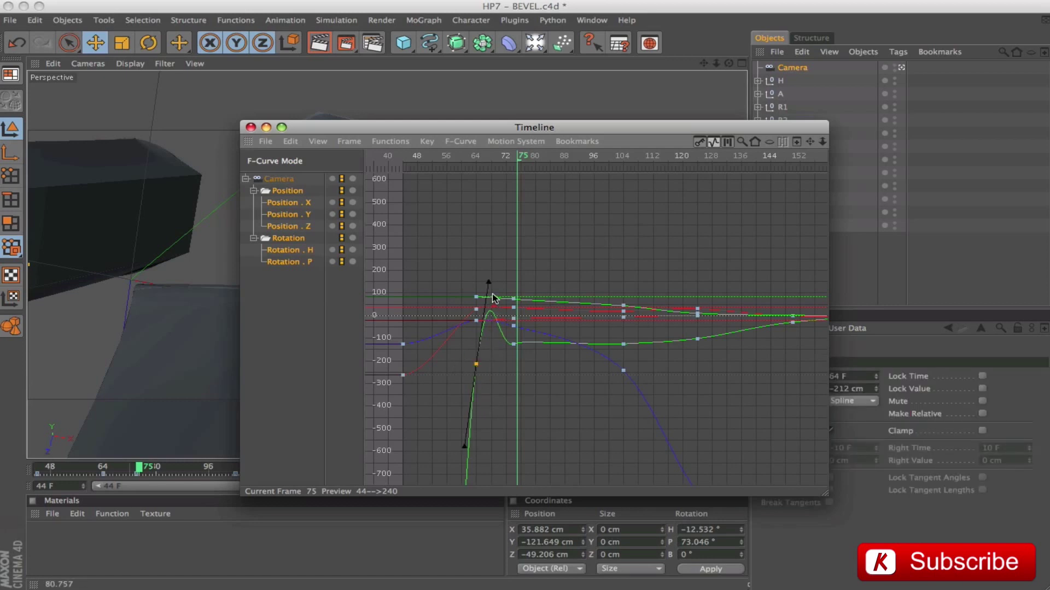
left_click_drag(489, 283, 479, 359)
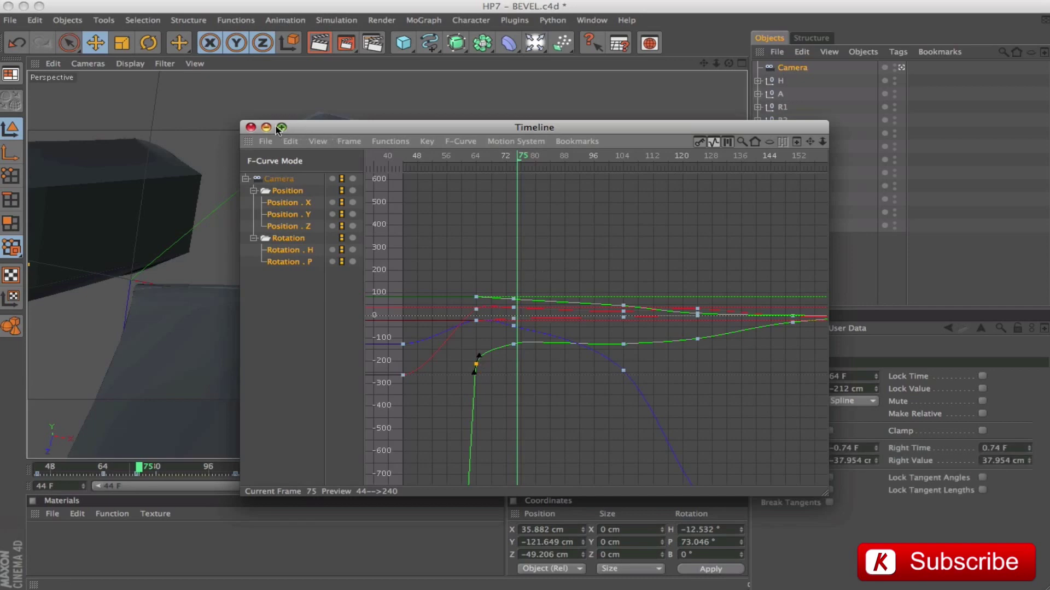
left_click(251, 128)
left_click(512, 487)
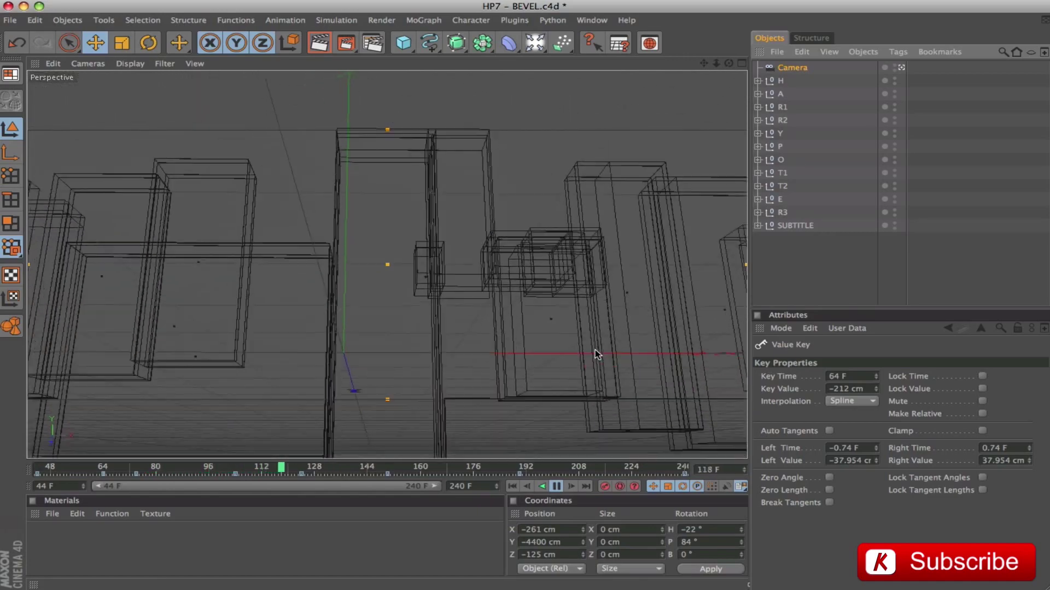
Review the fly-in by playing and scrubbing from frame 44 to the finished title at 240.
left_click(556, 486)
left_click(556, 486)
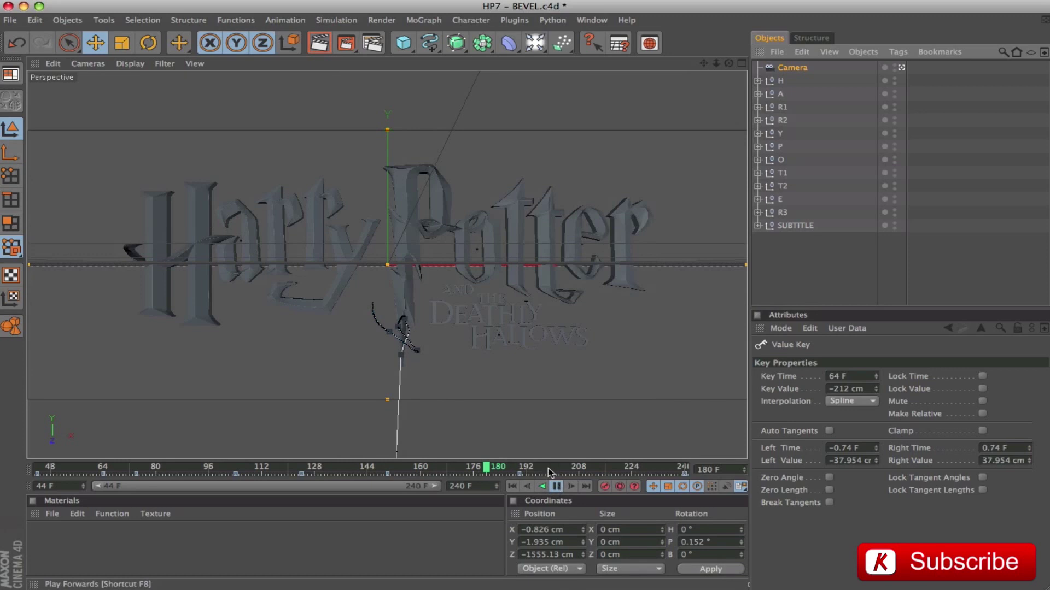
left_click(556, 486)
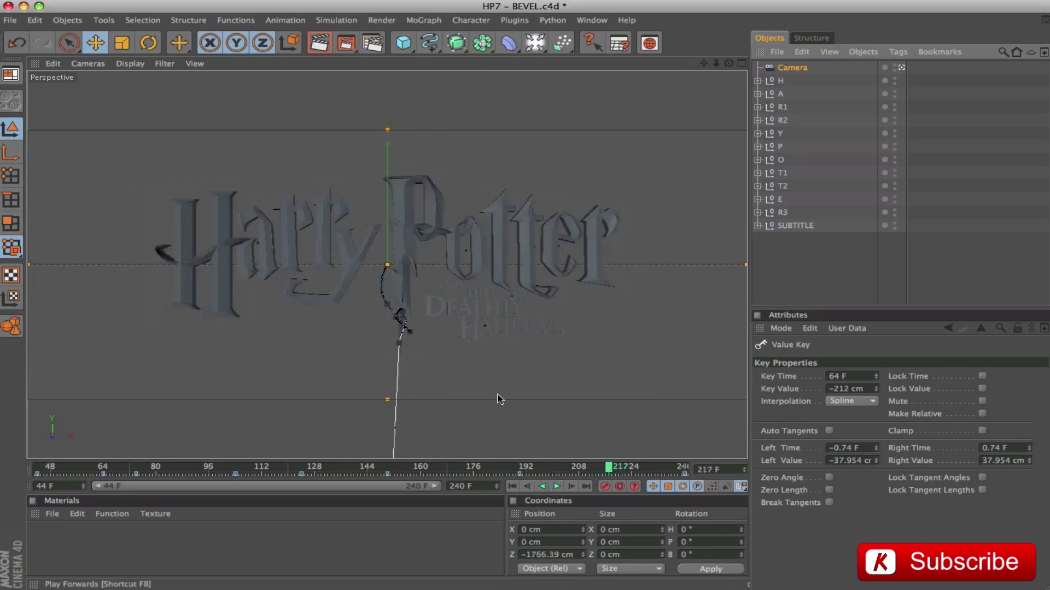
left_click_drag(601, 462, 215, 466)
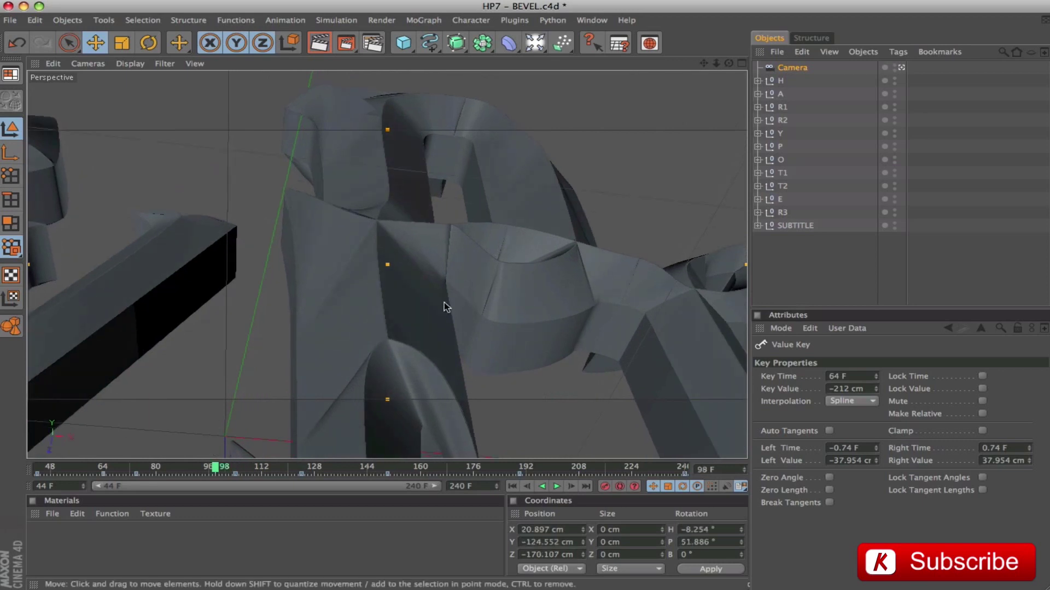
left_click_drag(214, 466, 37, 466)
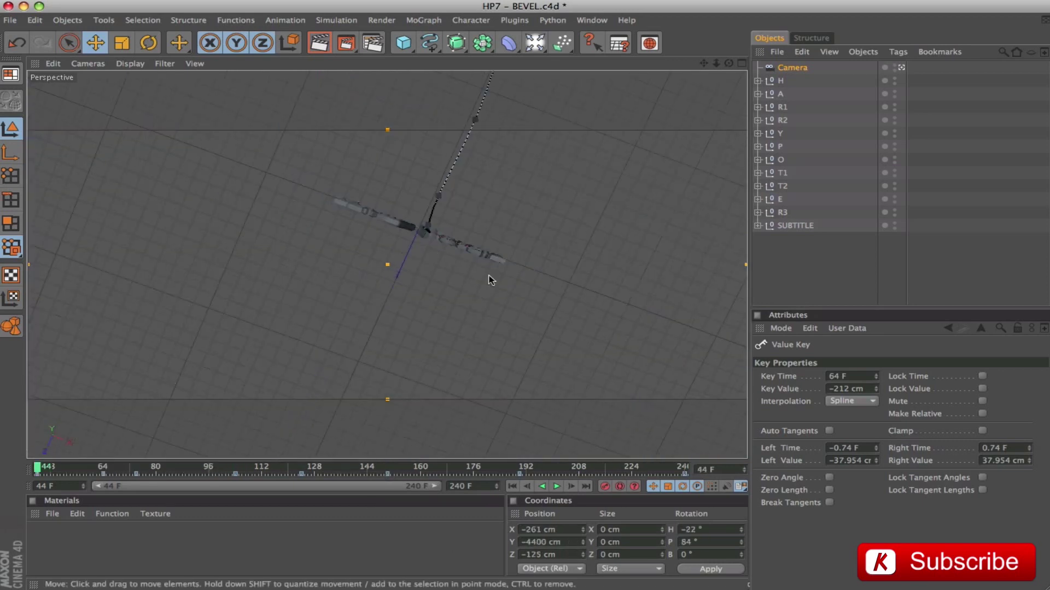
left_click_drag(61, 471, 685, 469)
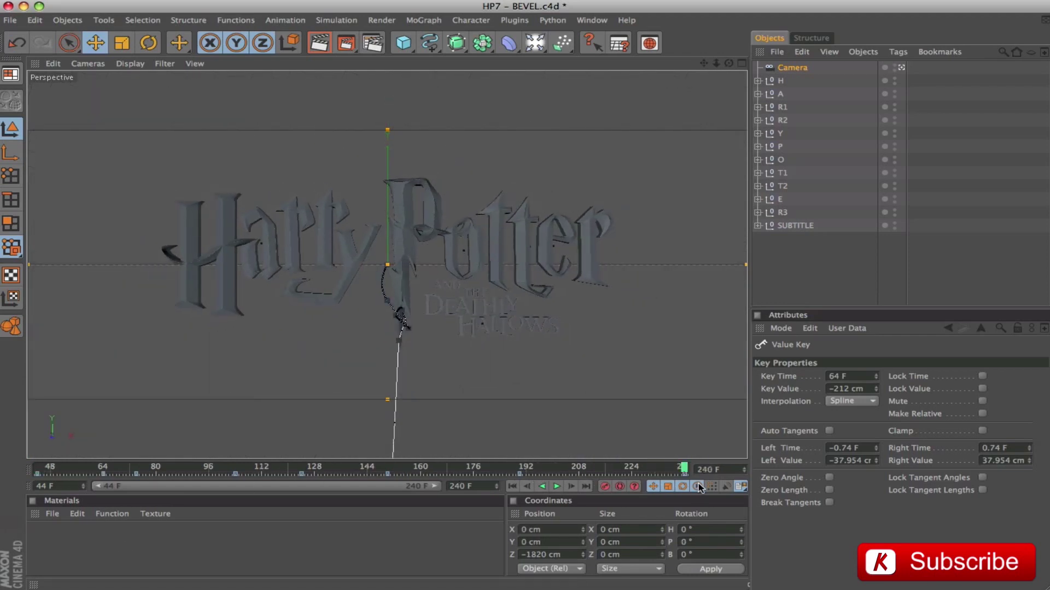
Hide the camera in the viewport, return to the close-up, and select letter nulls H–R3.
left_click(893, 67)
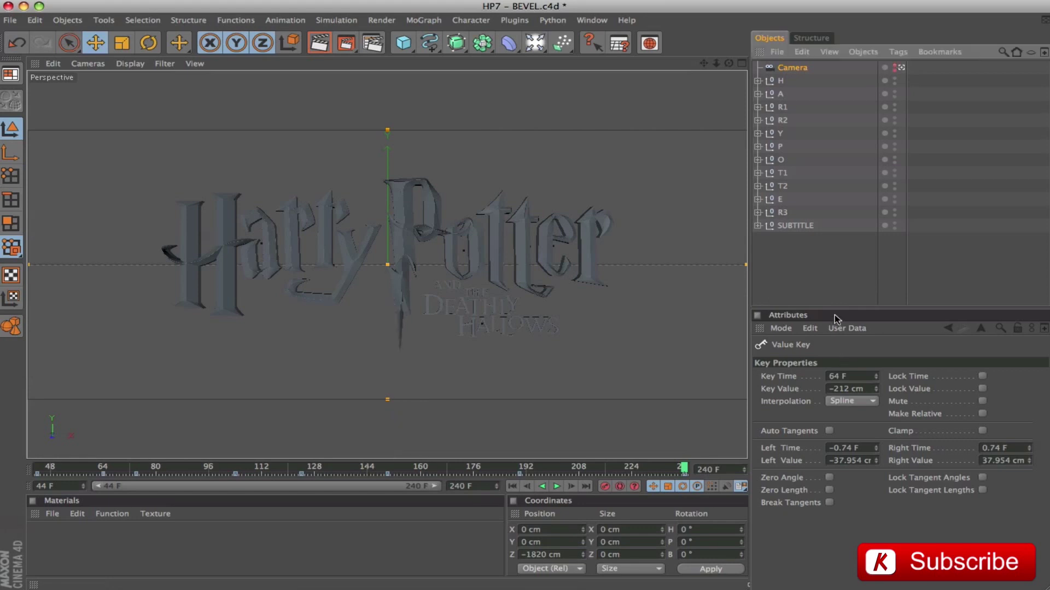
left_click(842, 278)
key("ctrl+z")
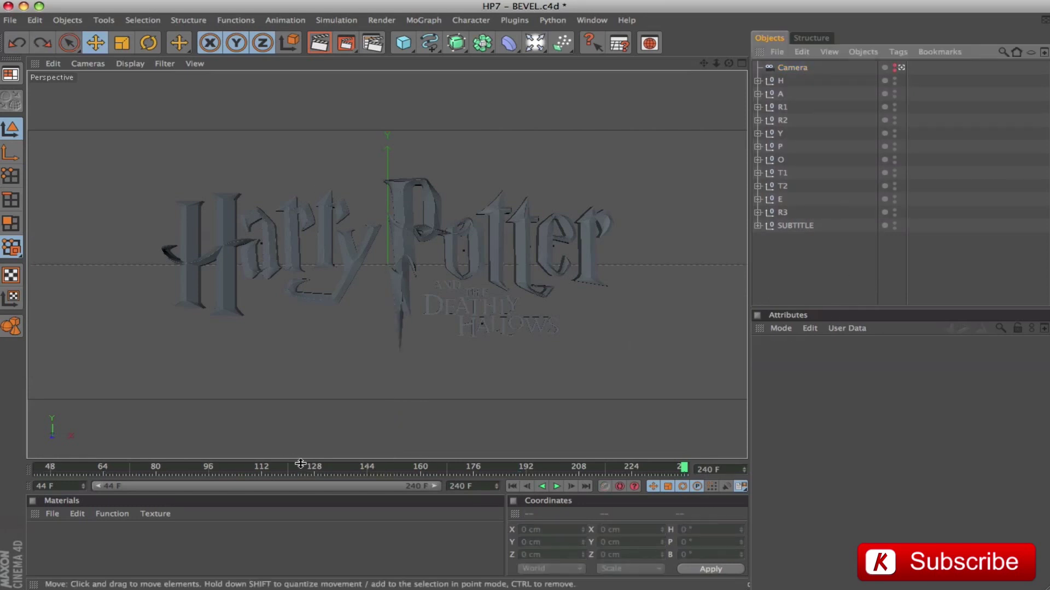
left_click_drag(683, 471, 199, 479)
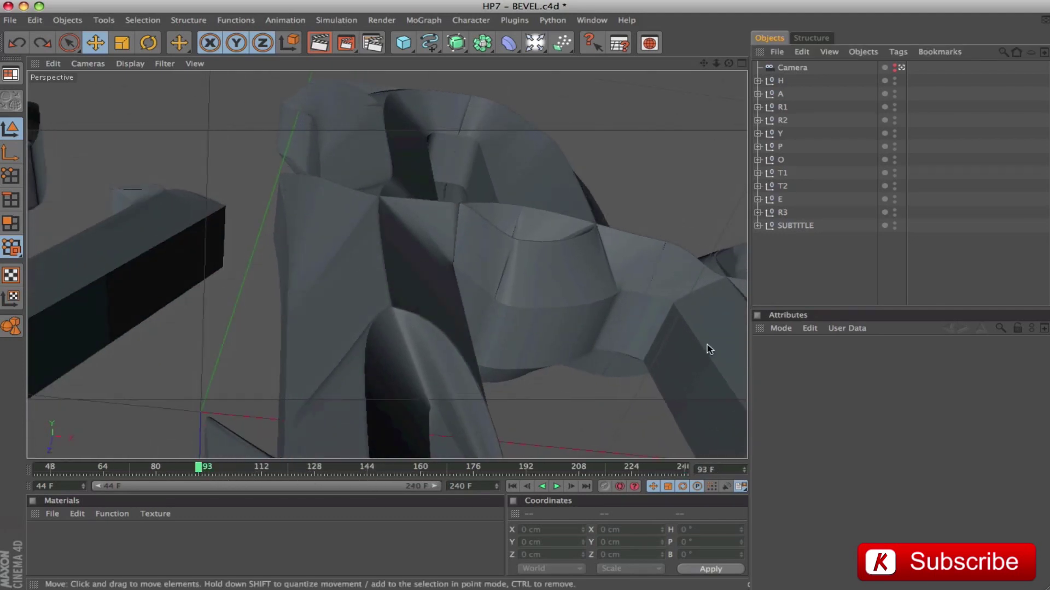
left_click_drag(799, 80, 792, 220)
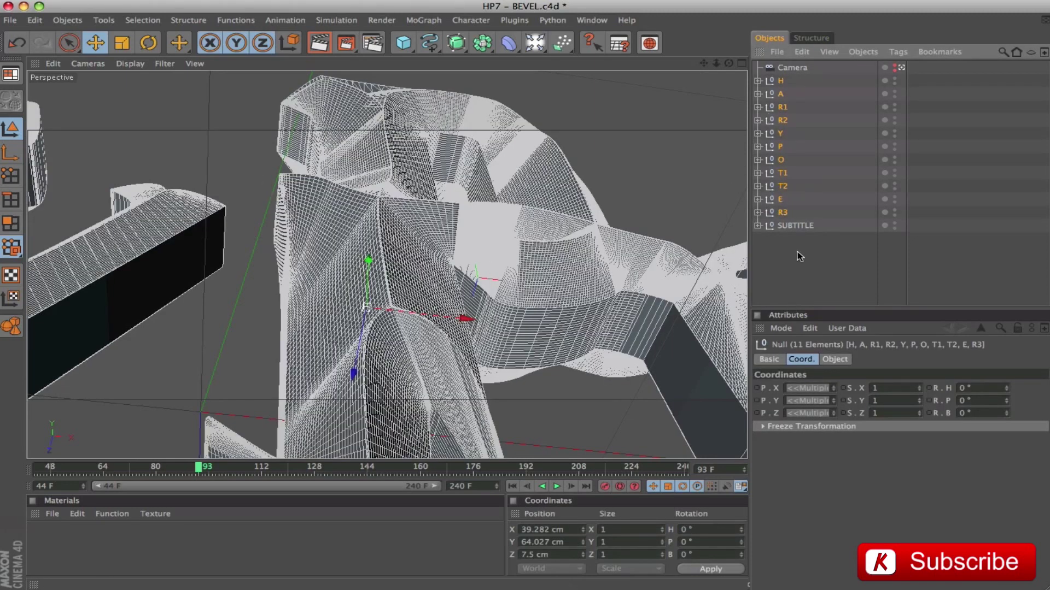
Move null P to the top and add Display tags to the letter nulls and SUBTITLE.
left_click(791, 232)
left_click_drag(780, 147, 785, 227)
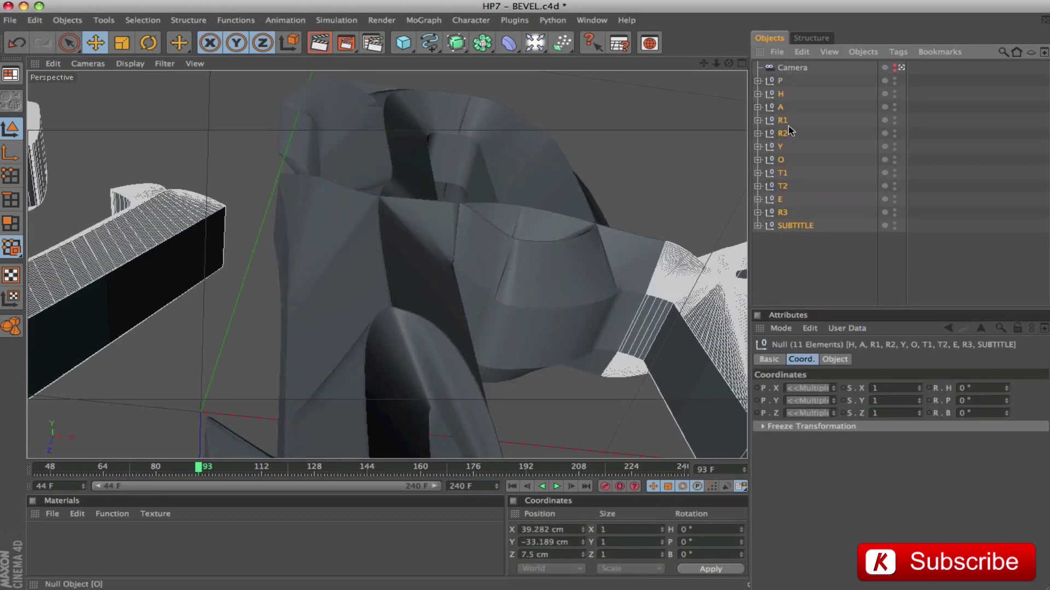
right_click(782, 96)
mouse_move(803, 101)
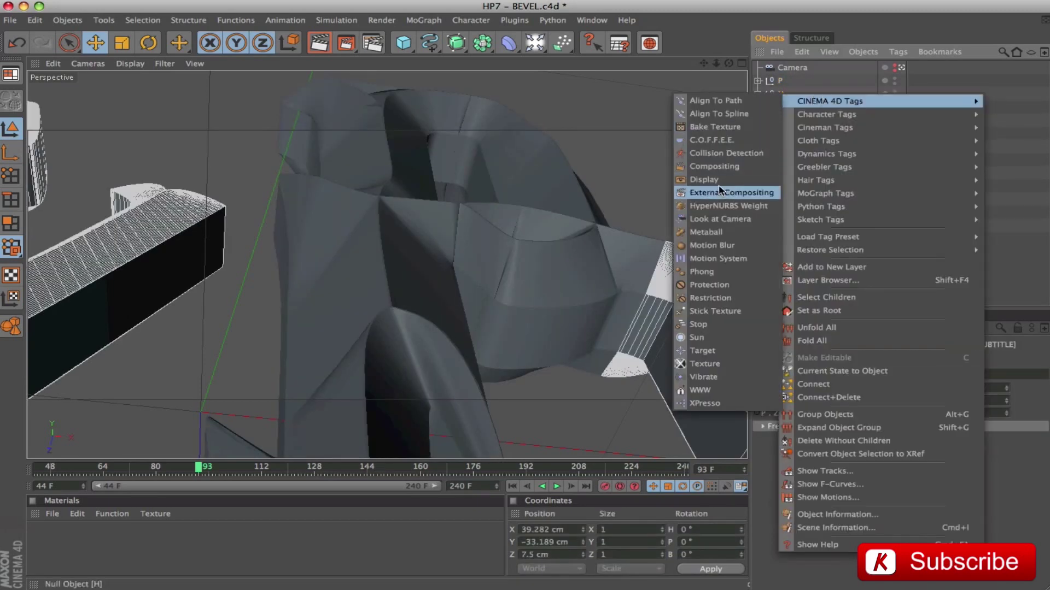
left_click(703, 176)
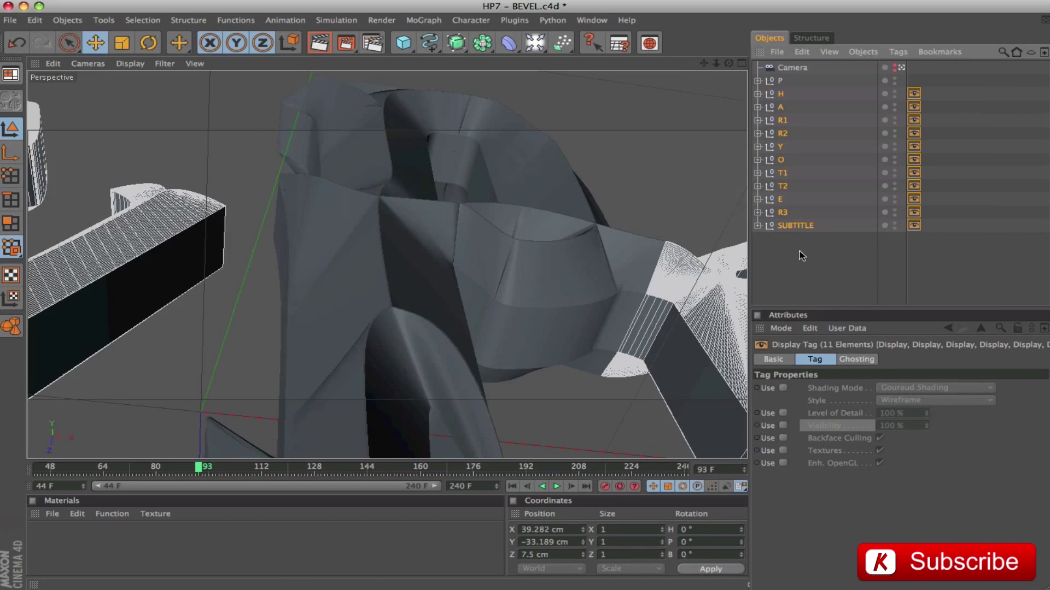
left_click_drag(943, 94, 921, 214)
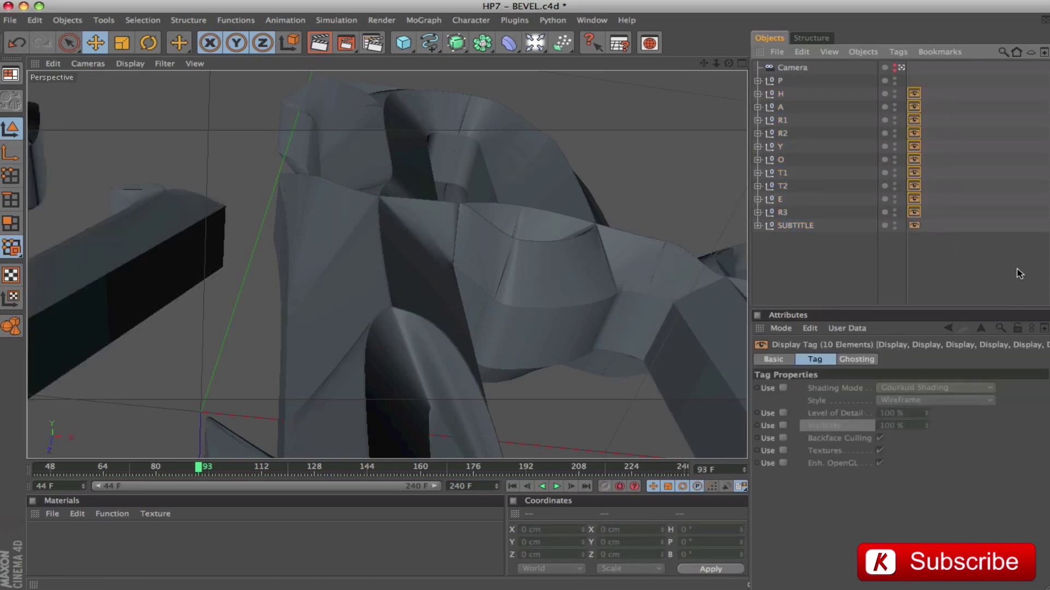
Key the letters' Display tag Visibility at 0% on frame 93 and 100% on frame 94.
left_click(784, 426)
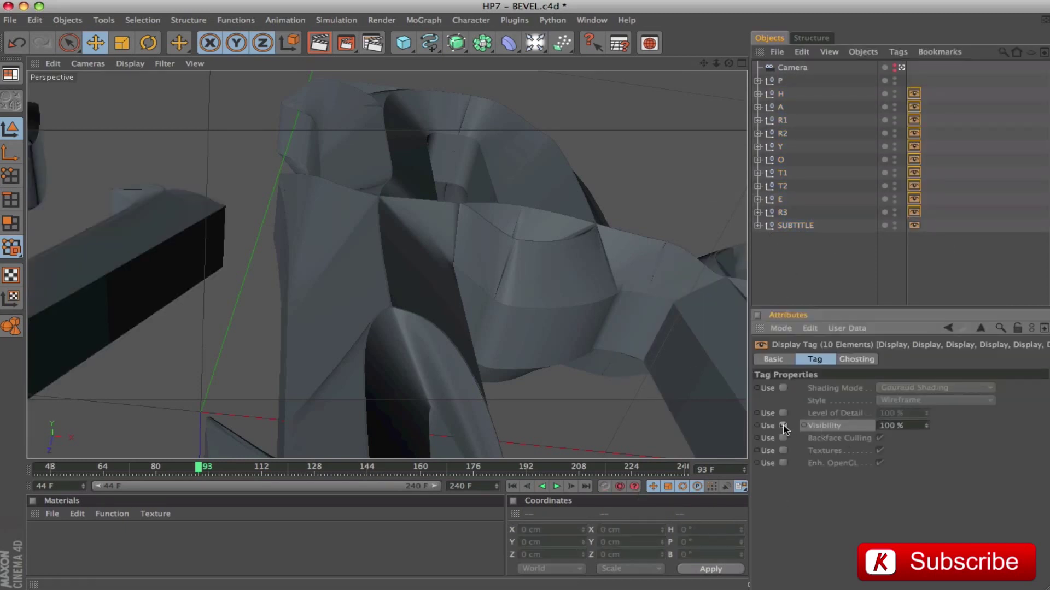
double_click(908, 425)
key("Return")
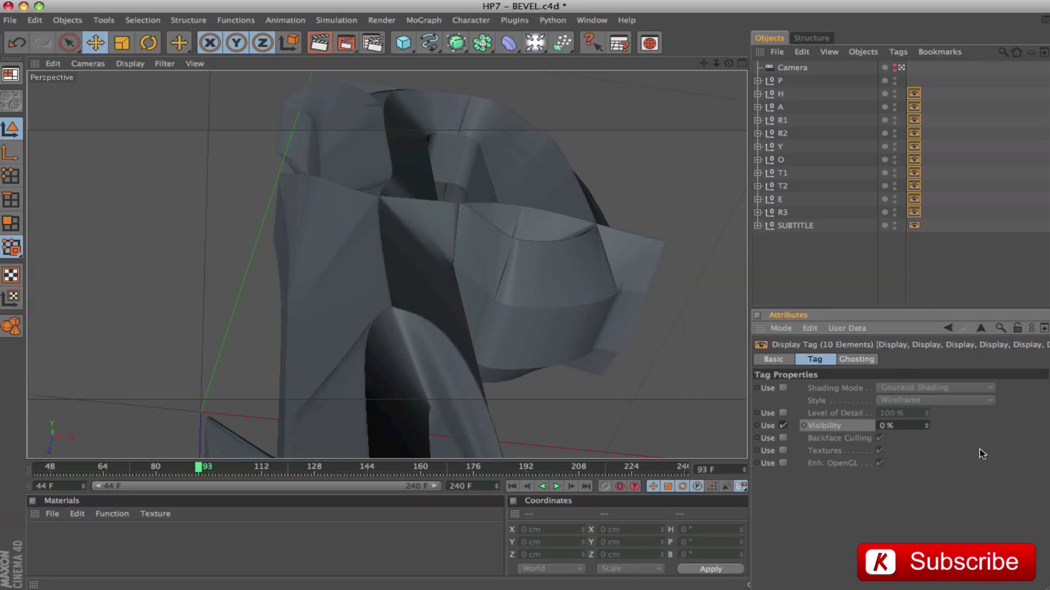
left_click(202, 467)
left_click(905, 426)
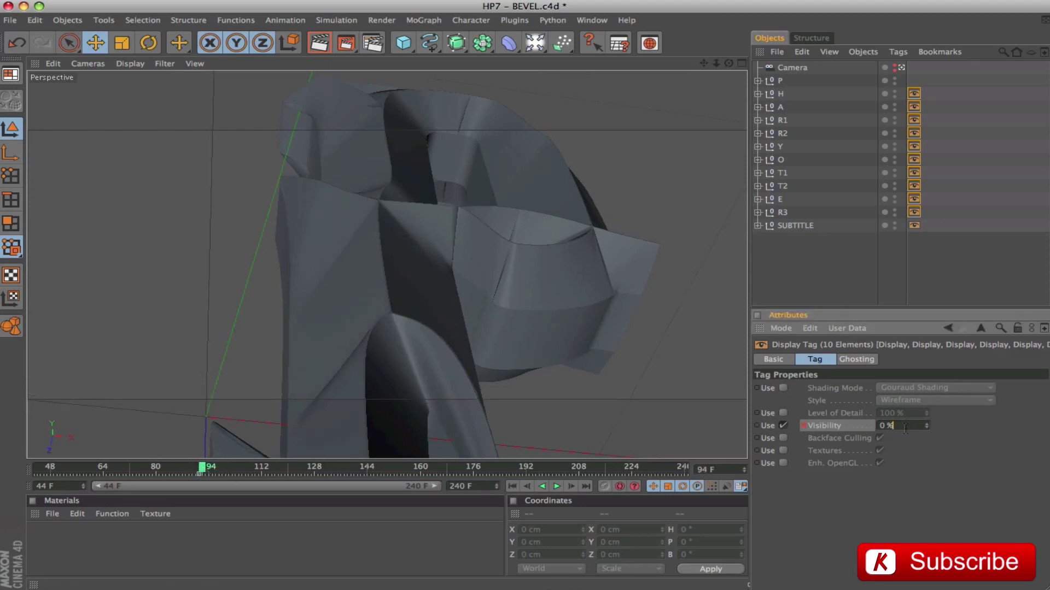
type("100")
key("Return")
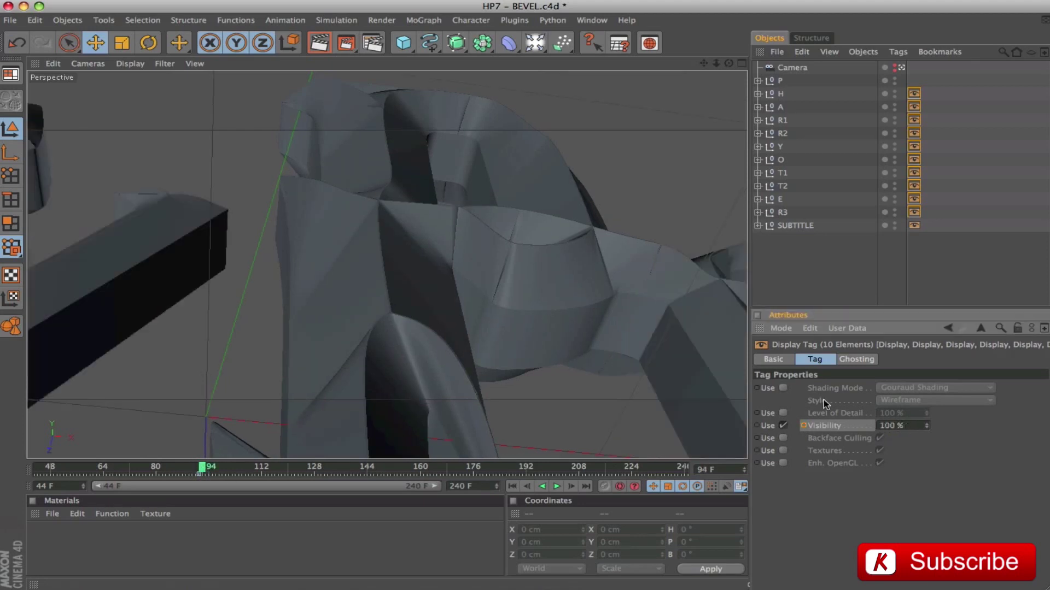
Key the SUBTITLE tag's Visibility at 0% on frame 150 and 100% on frame 151.
left_click(824, 271)
left_click(914, 225)
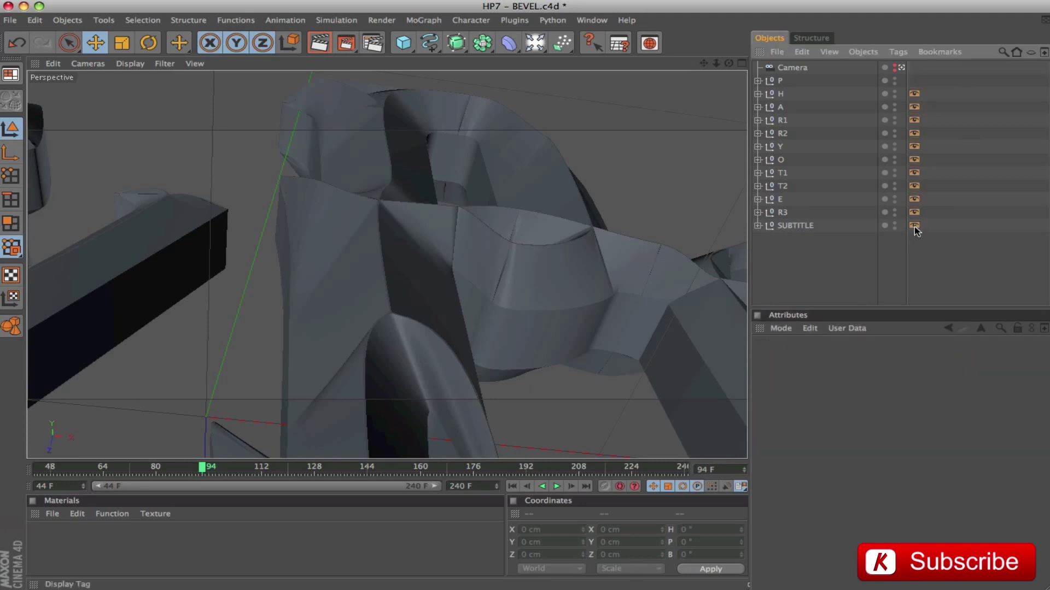
left_click_drag(205, 470, 388, 476)
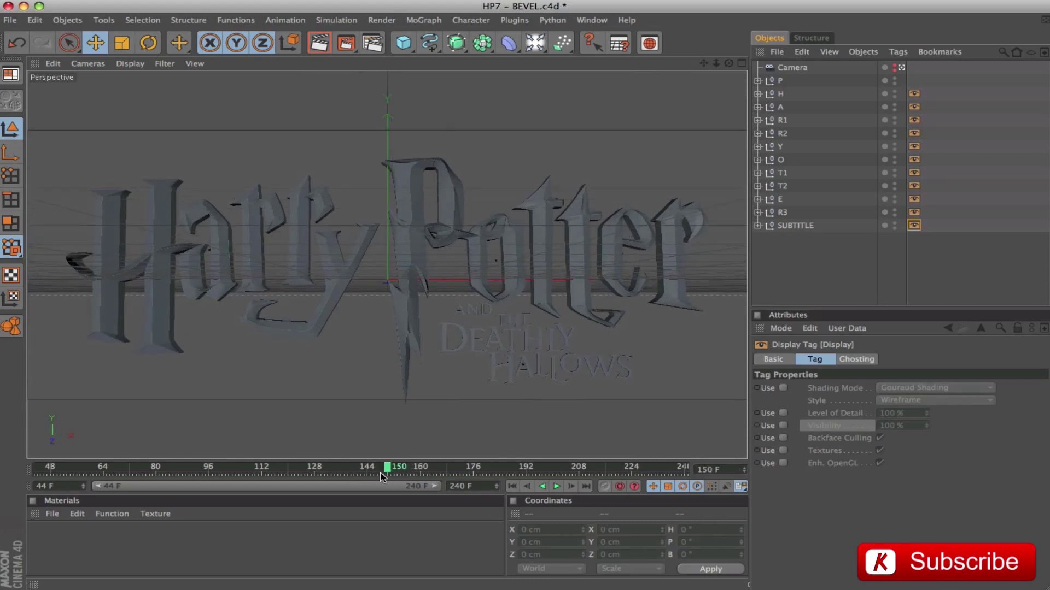
left_click(784, 425)
left_click_drag(911, 427, 880, 426)
key("Return")
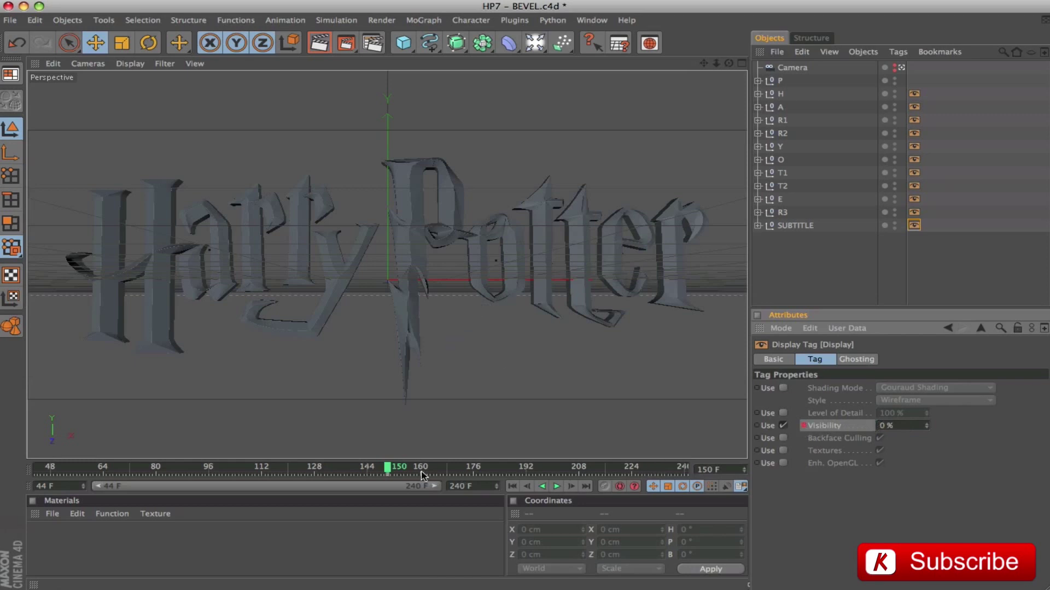
left_click_drag(388, 468, 391, 480)
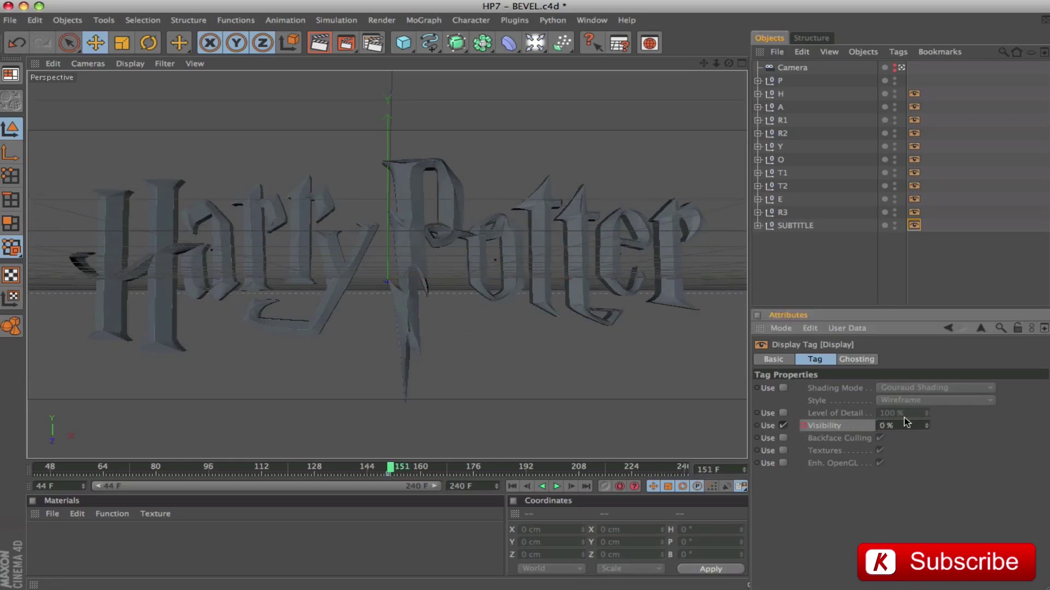
type("100")
key("Return")
Return to frame 94 and select the letter nulls H through R3.
left_click_drag(389, 469, 199, 477)
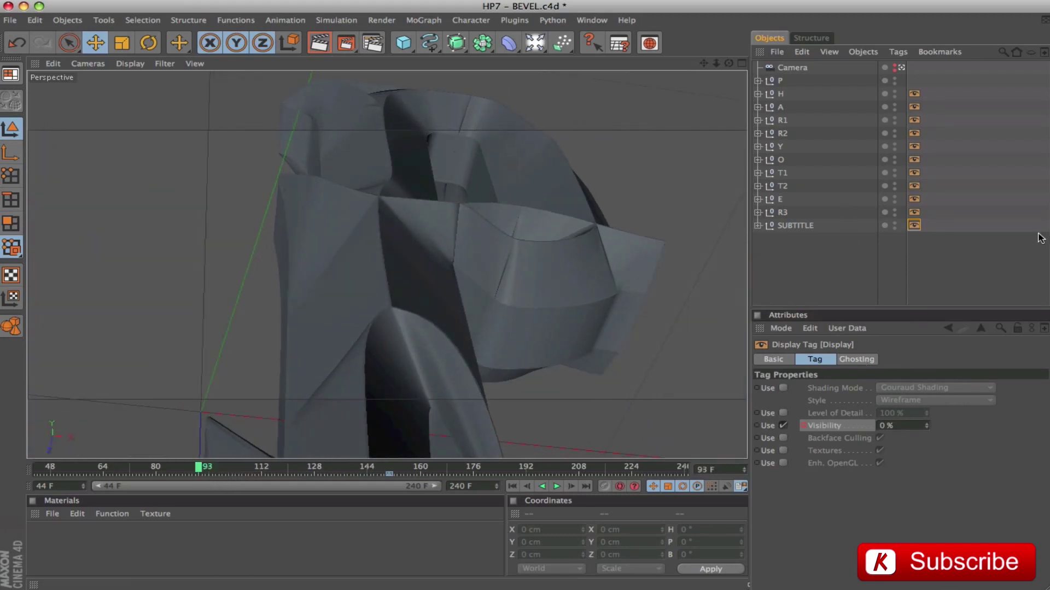
left_click(203, 469)
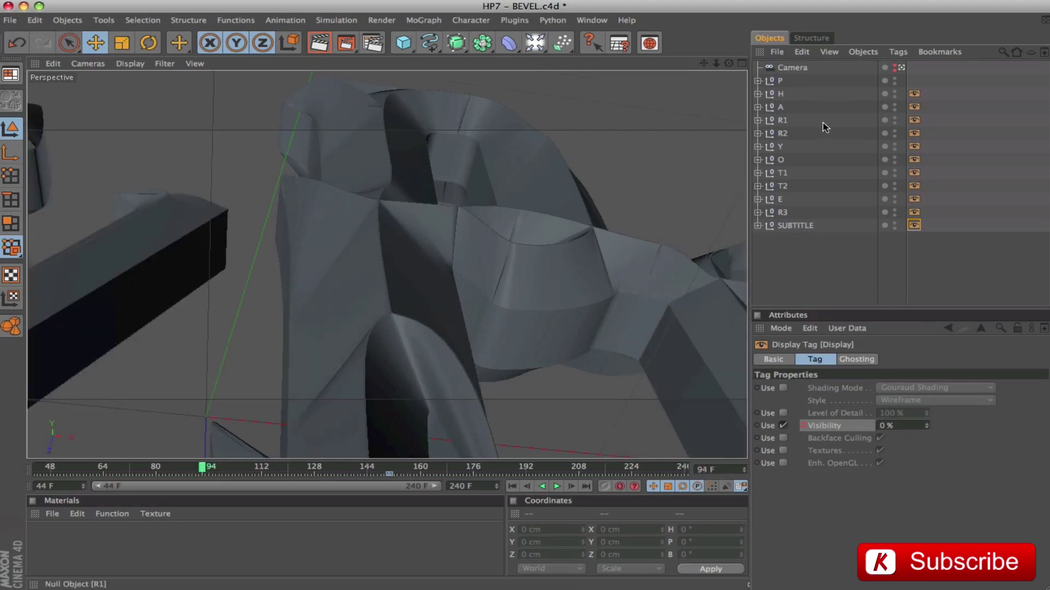
left_click_drag(811, 92, 769, 215)
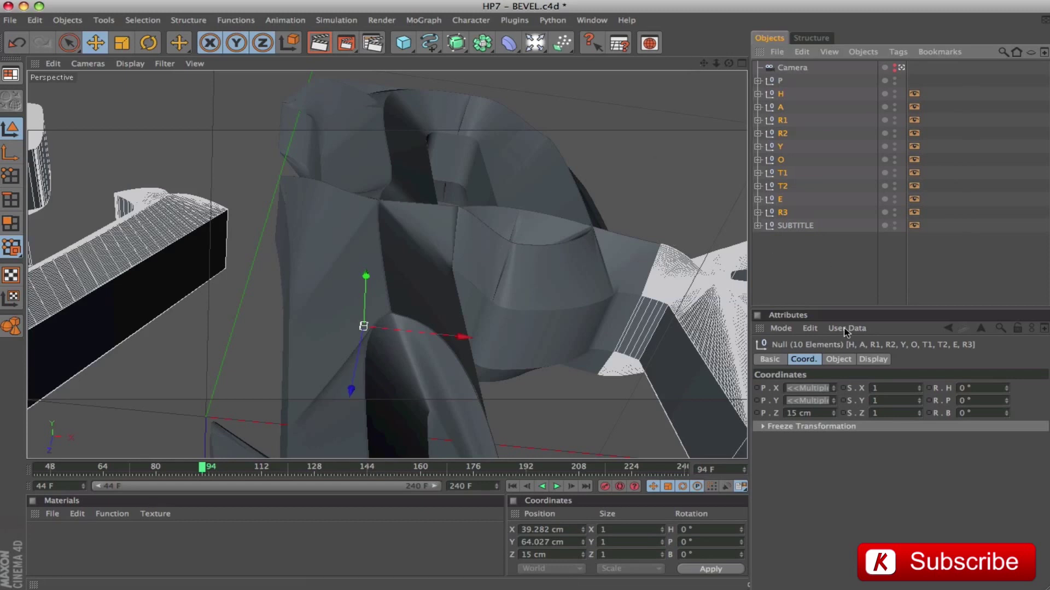
Key the letters' Z position at 15 cm on frame 162 and -200 cm on frame 94.
left_click(814, 414)
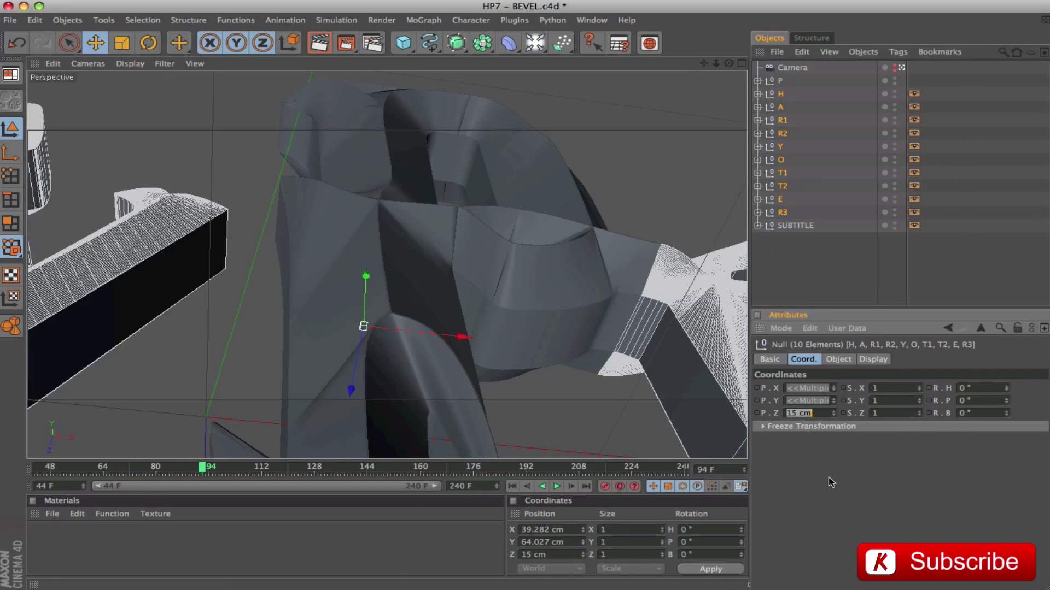
left_click(757, 414)
left_click_drag(203, 469, 427, 471)
left_click(758, 414)
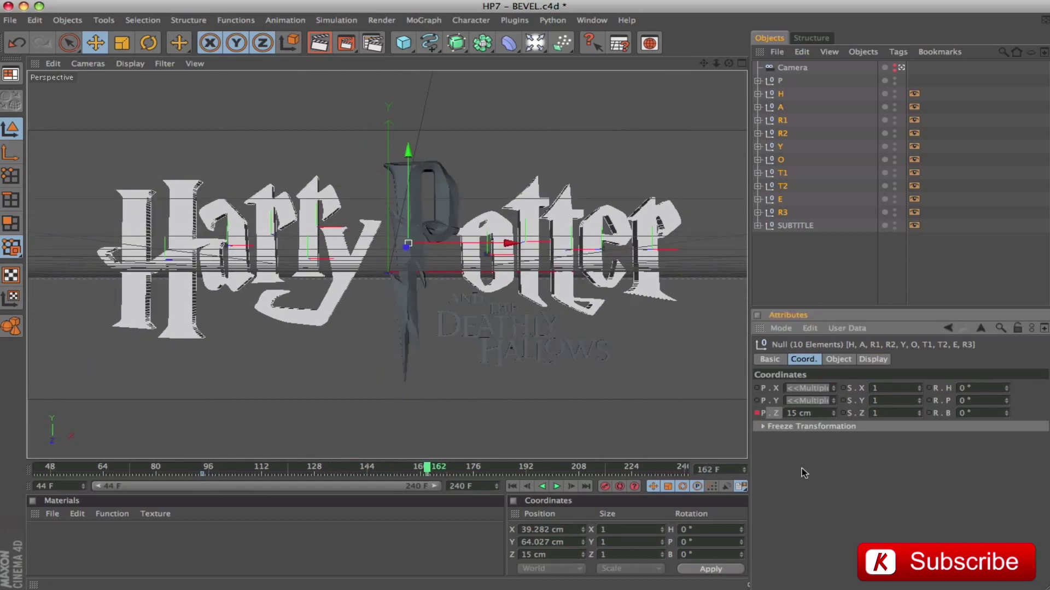
left_click_drag(428, 472, 202, 477)
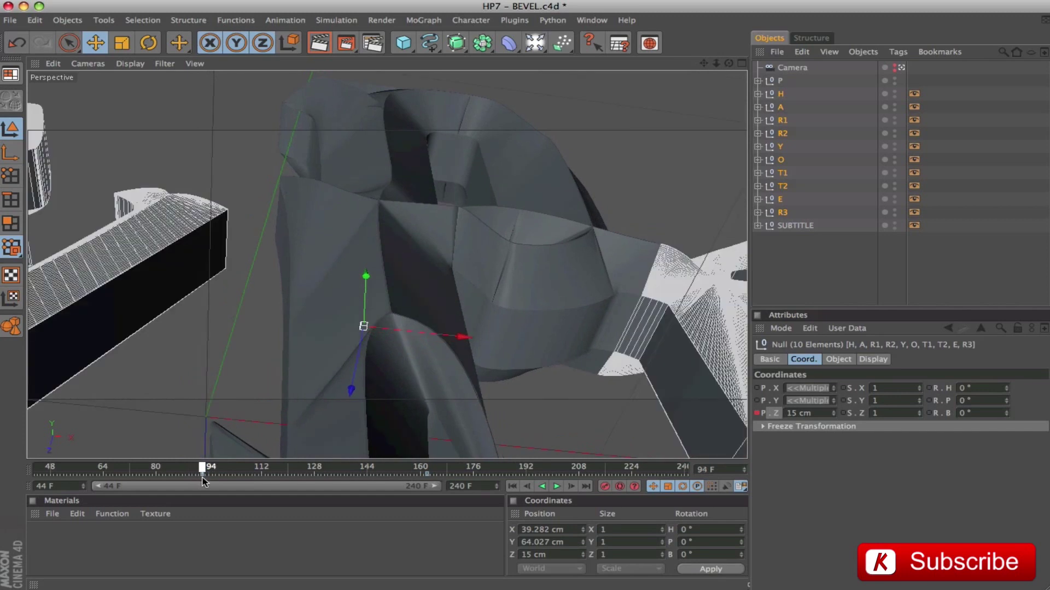
left_click(789, 417)
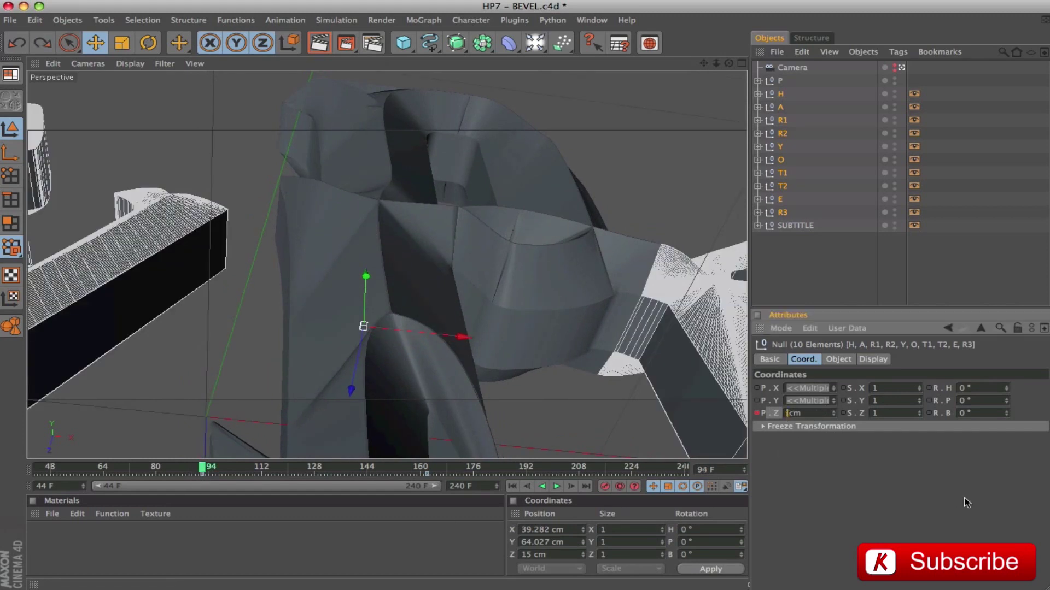
key("Return")
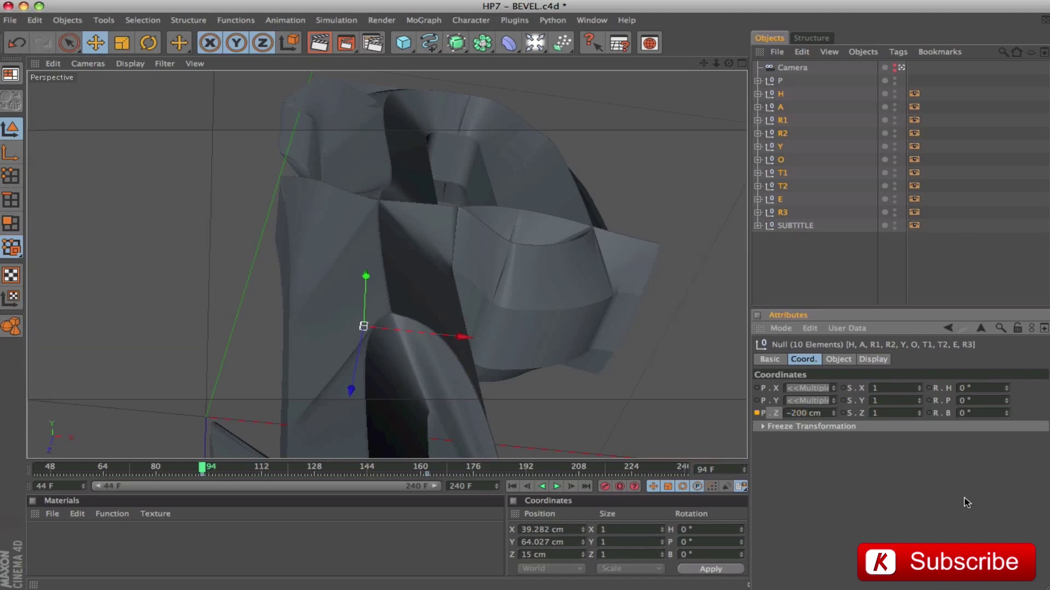
left_click(757, 414)
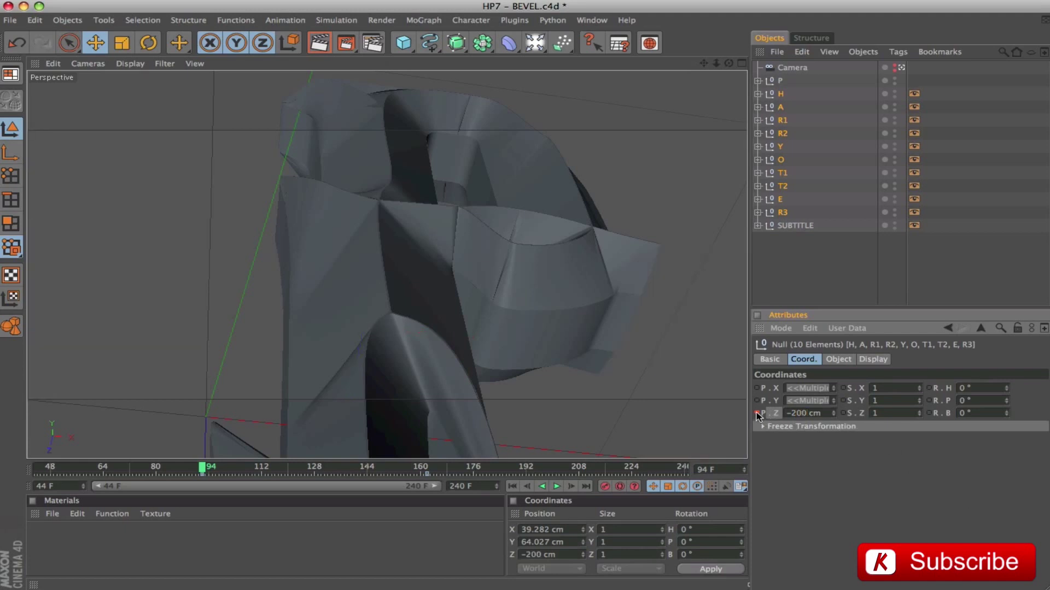
mouse_move(202, 468)
left_mouse_down()
mouse_move(331, 480)
mouse_move(201, 483)
left_mouse_up()
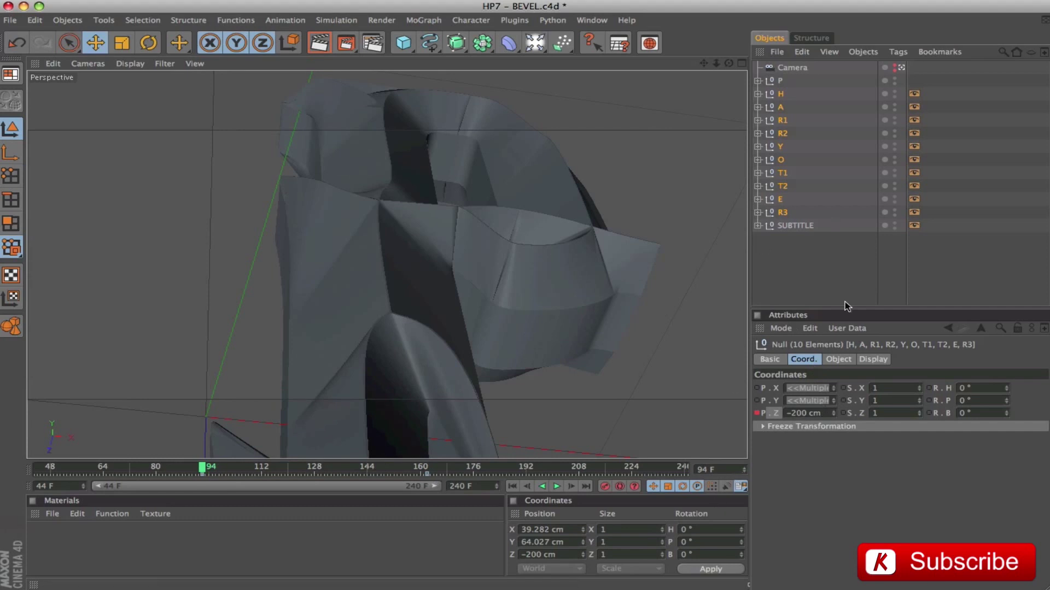
left_click(956, 244)
Select H, Y and E and key their heading at 90° on frame 94.
left_click(782, 94)
left_click(781, 146, "shift")
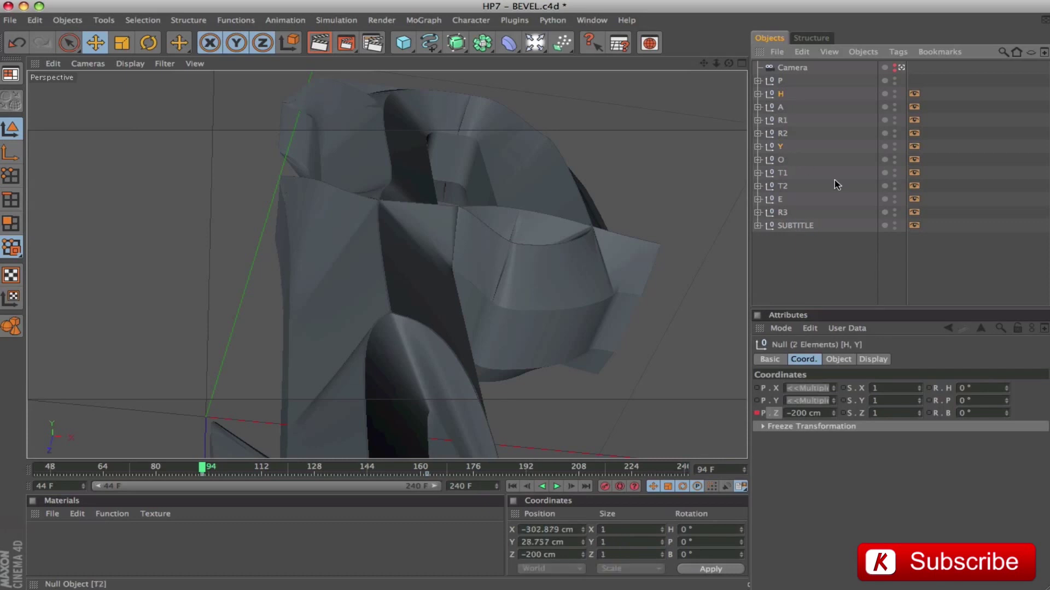
left_click(774, 200, "shift")
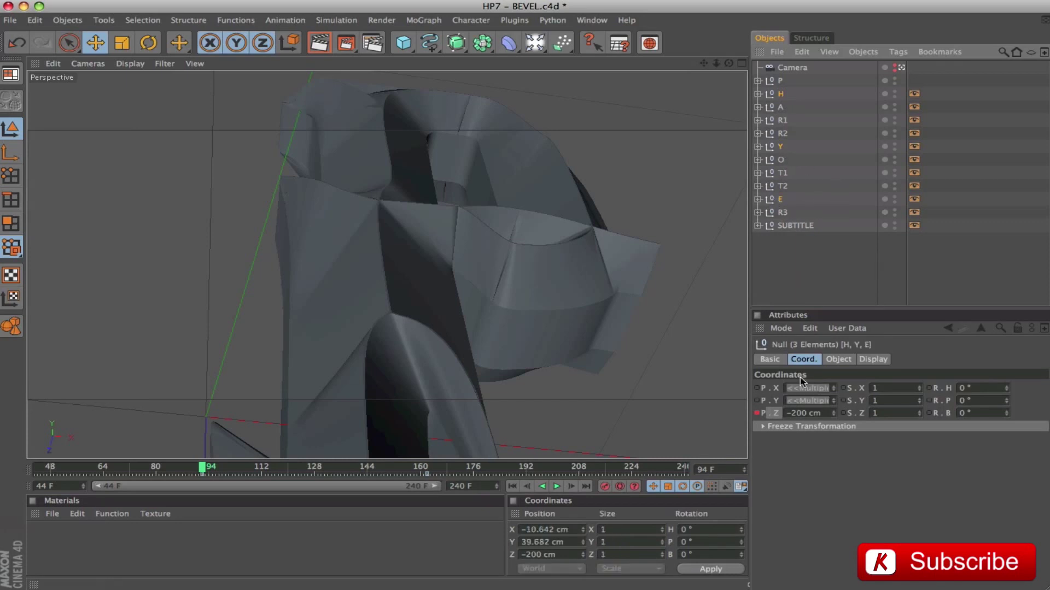
left_click(986, 389)
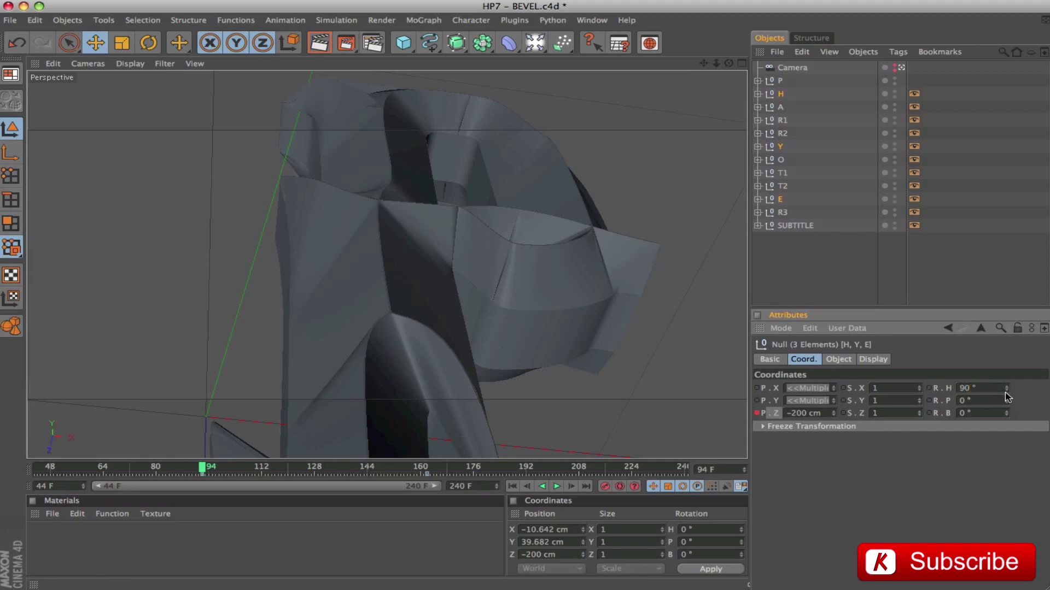
left_click(929, 388, "ctrl")
Key their heading at 0° on frame 162 and preview the turn.
left_click_drag(201, 466, 430, 481)
left_click(985, 387)
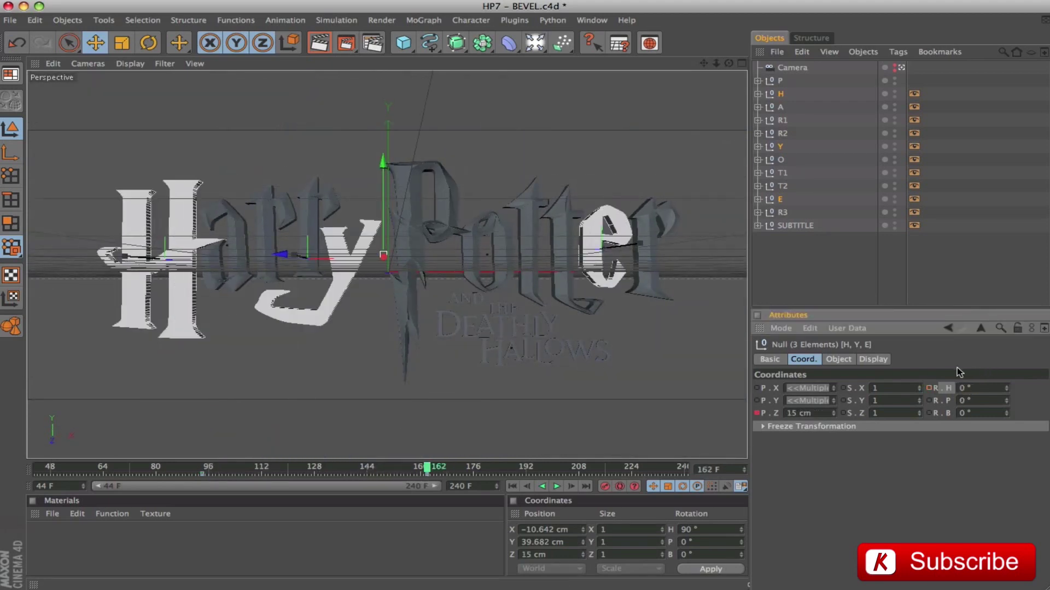
left_click(929, 388)
left_click_drag(426, 469, 321, 469)
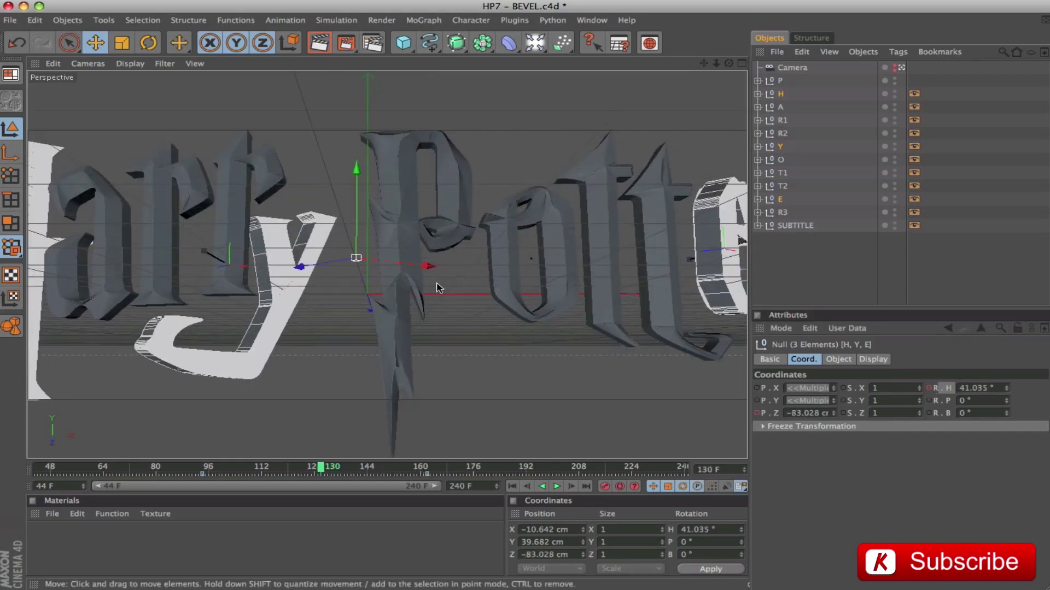
left_click_drag(251, 478, 203, 469)
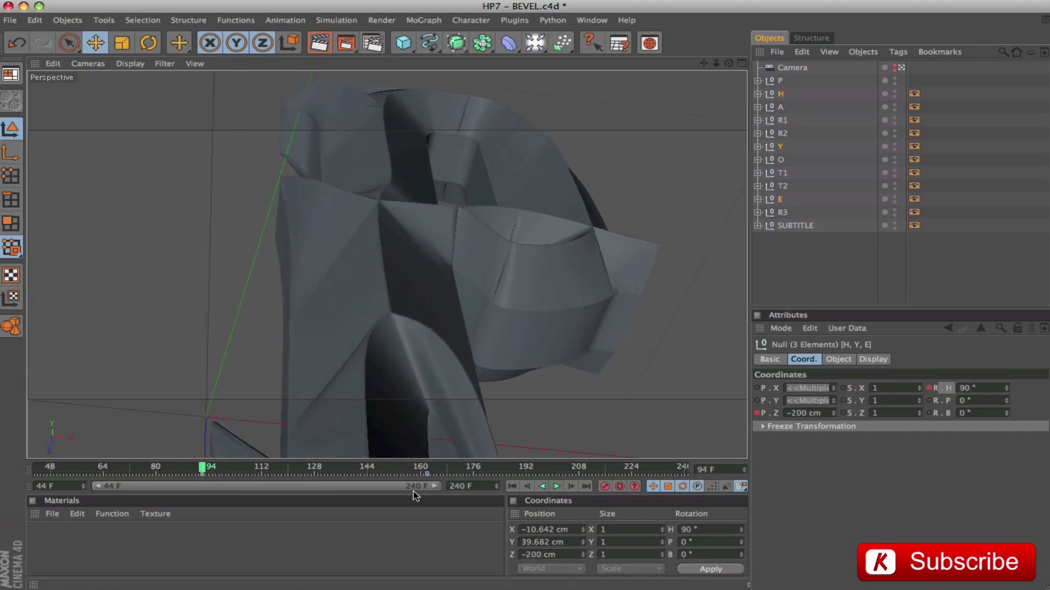
left_click(778, 277)
left_click(786, 121)
Key R1, R2 and O heading from -90° at frame 94 to 0° at frame 162.
left_click(785, 134, "shift")
left_click(780, 160, "shift")
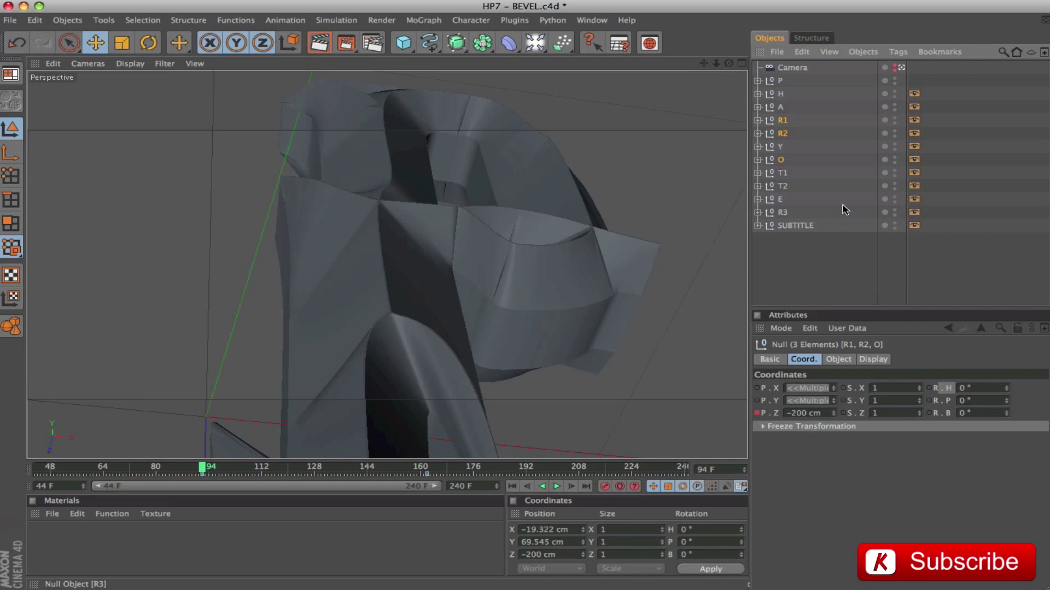
left_click(984, 390)
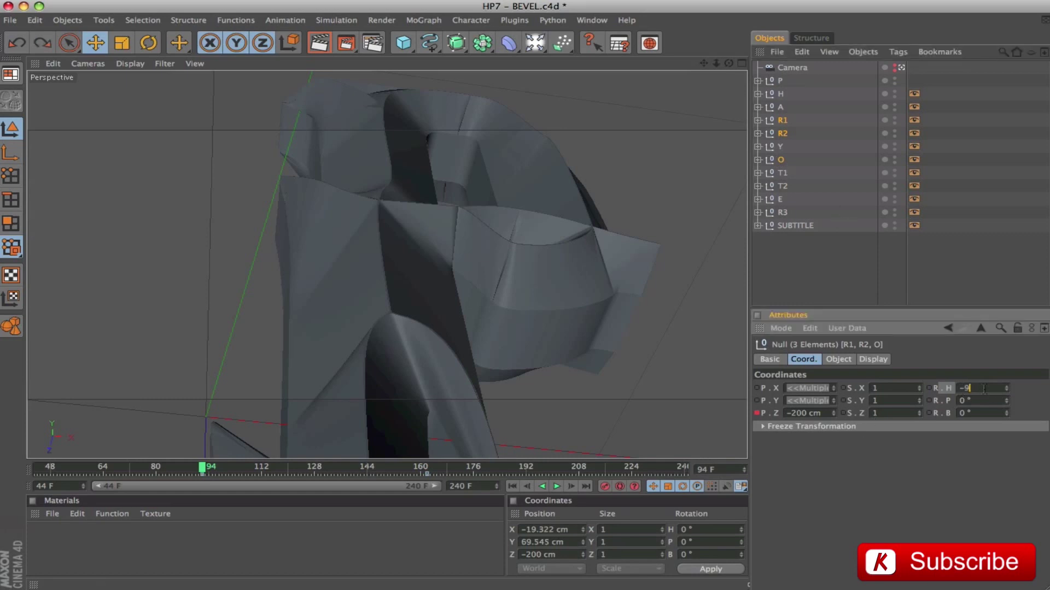
left_click(929, 388)
left_click_drag(215, 468, 427, 482)
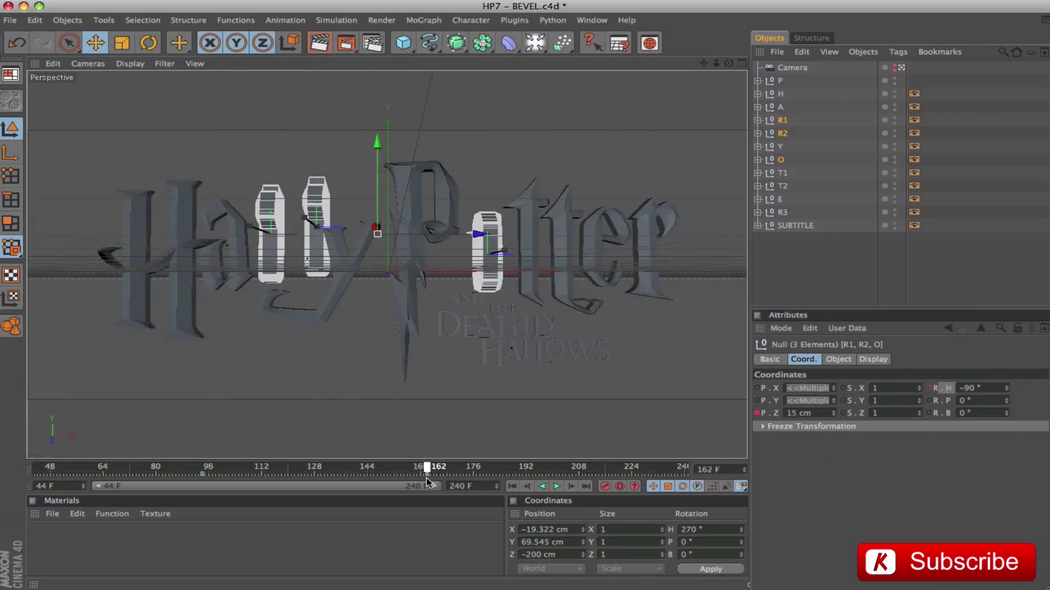
double_click(986, 389)
type("0")
key("Return")
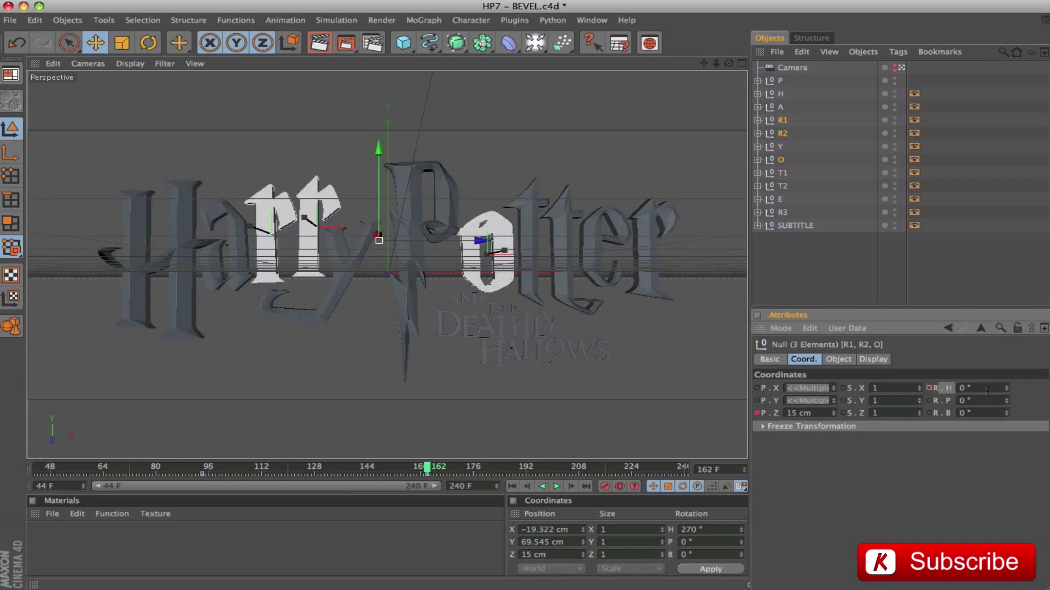
left_click(929, 388)
left_click_drag(426, 469, 321, 469)
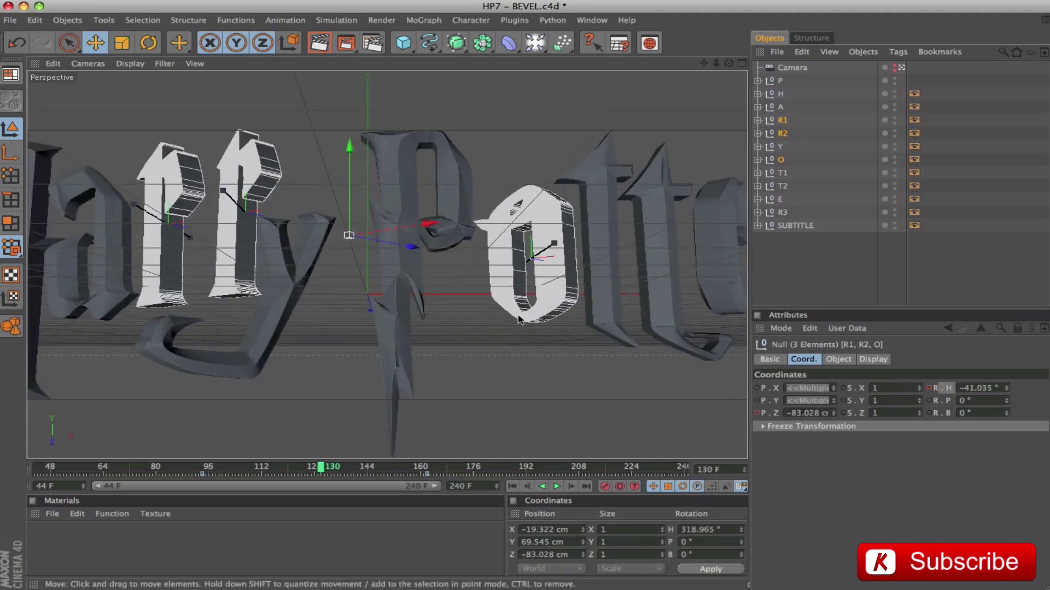
left_click(743, 63)
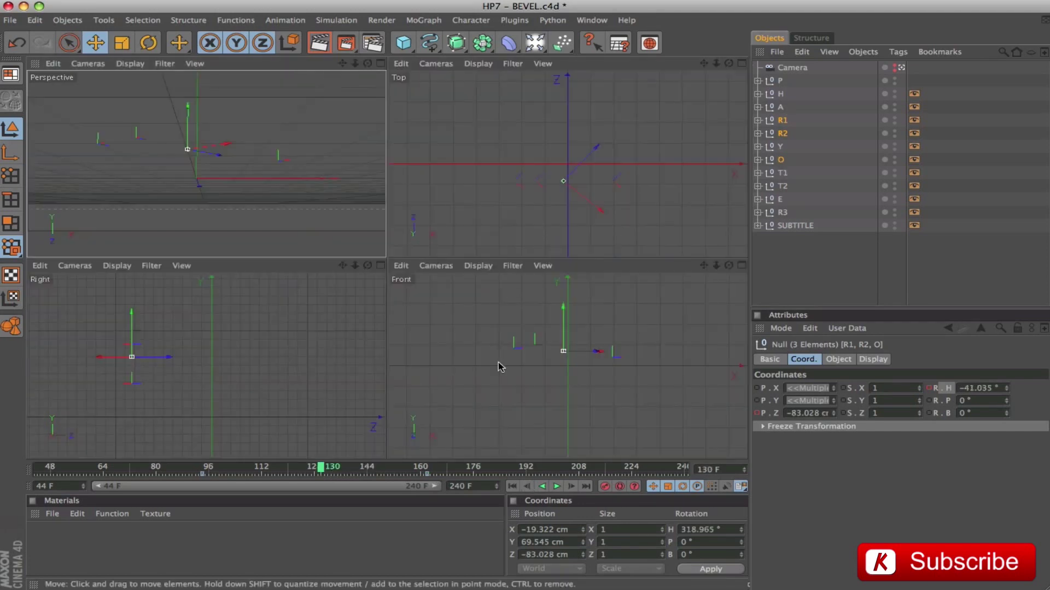
Maximize the Front view and frame the Y letter at frame 162.
left_click(742, 266)
left_click(781, 146)
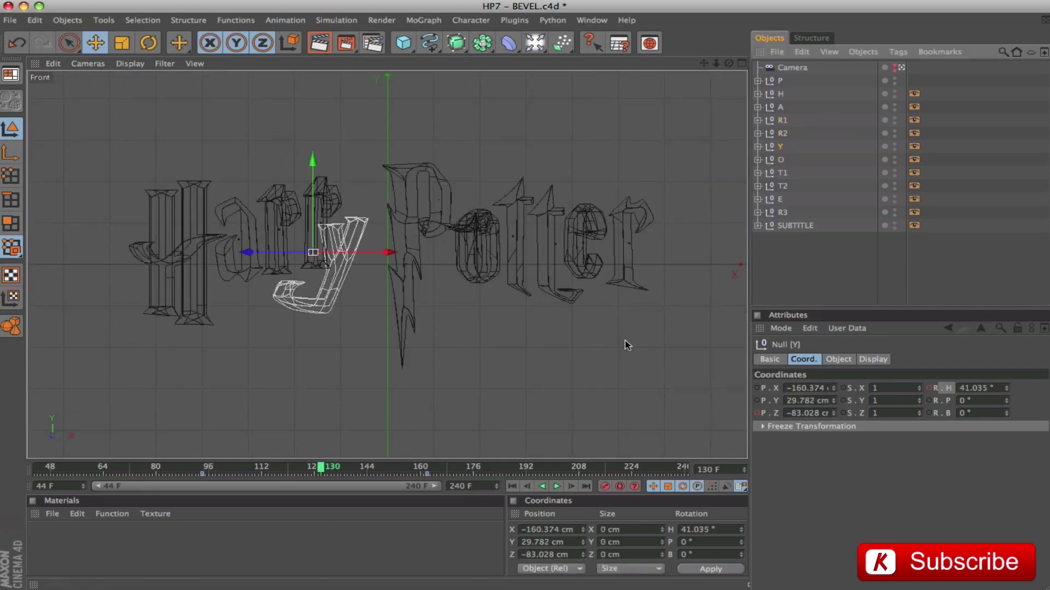
key("o")
left_click_drag(326, 471, 428, 480)
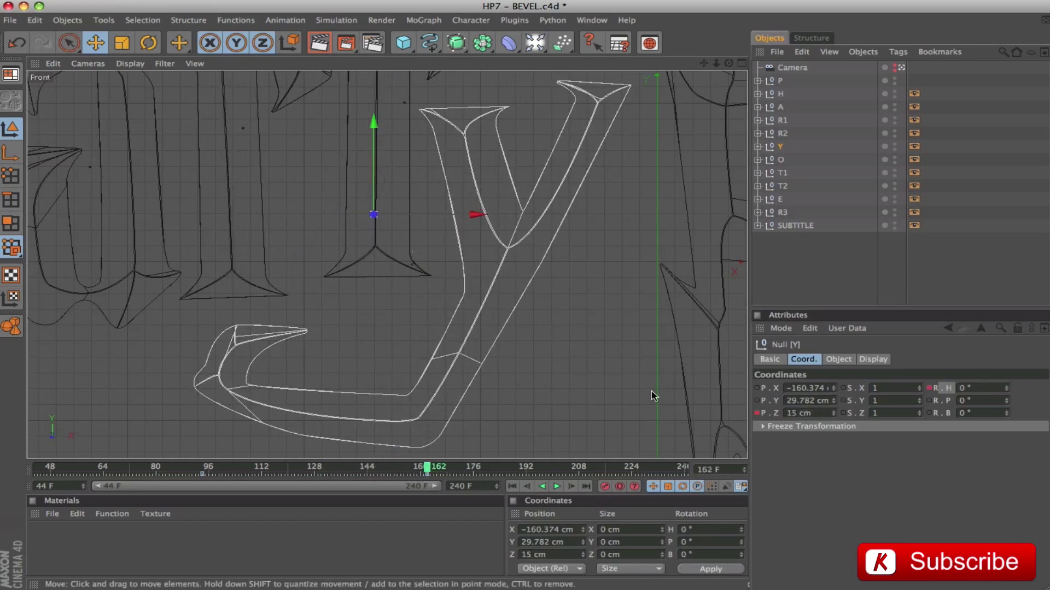
left_click(789, 285)
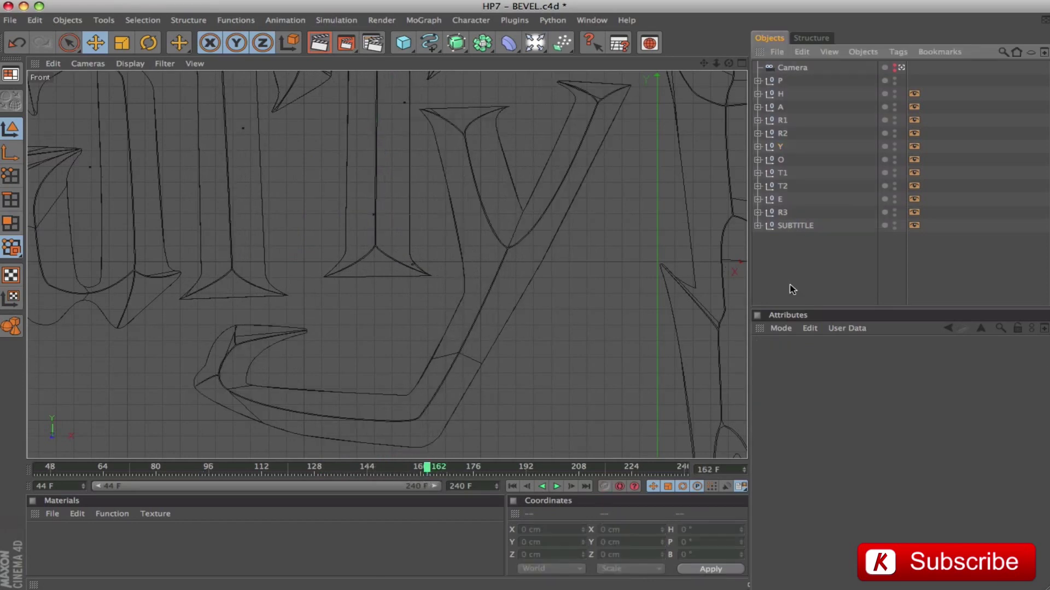
left_click(844, 359)
left_click(891, 359)
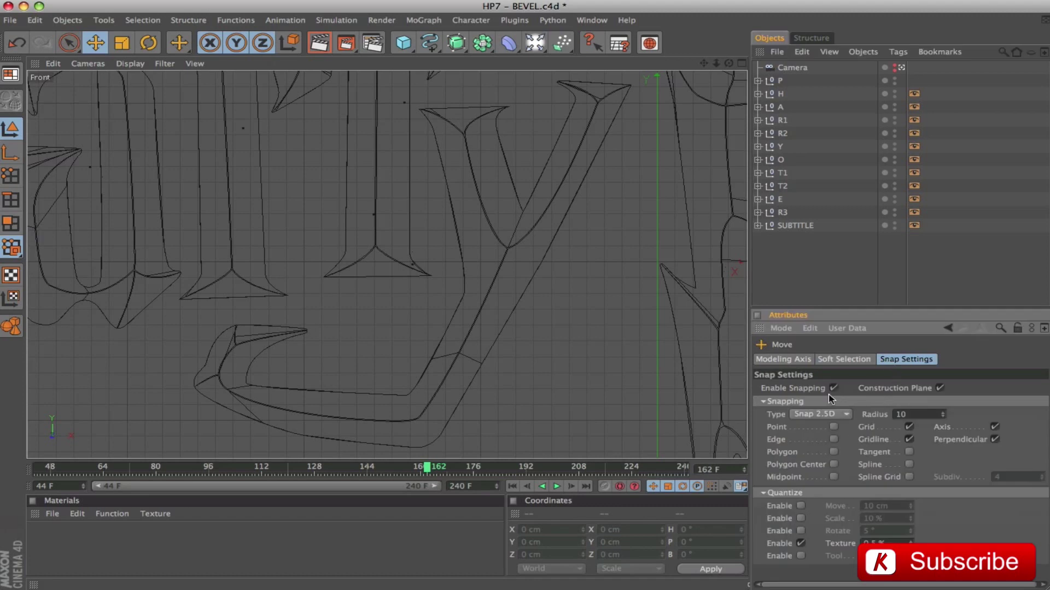
left_click(781, 147)
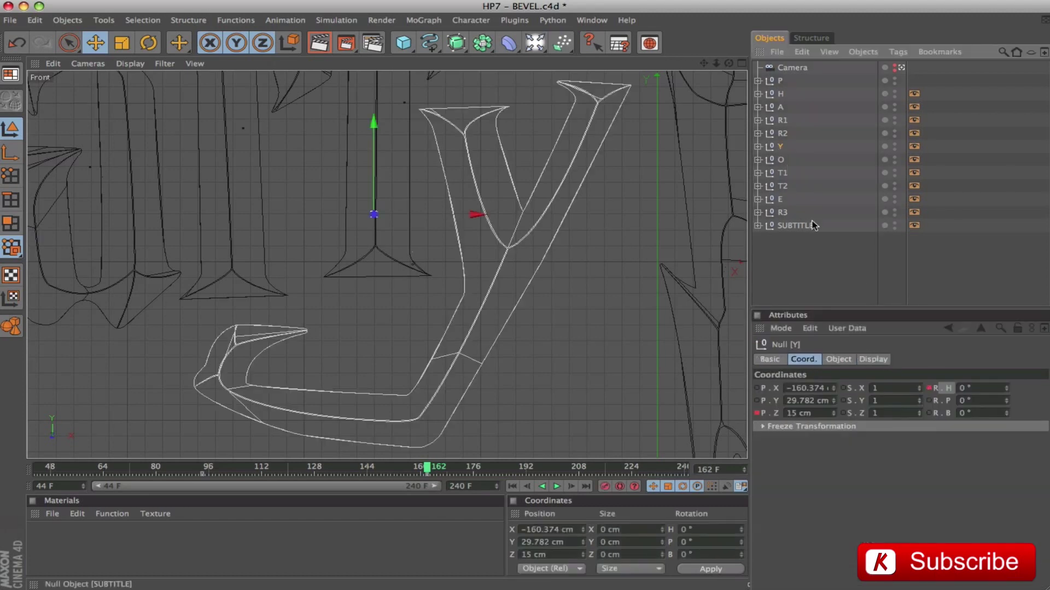
Drag the Y's axis right to where its arms meet, then return to Perspective view.
left_click(10, 153)
left_click_drag(399, 214, 549, 214)
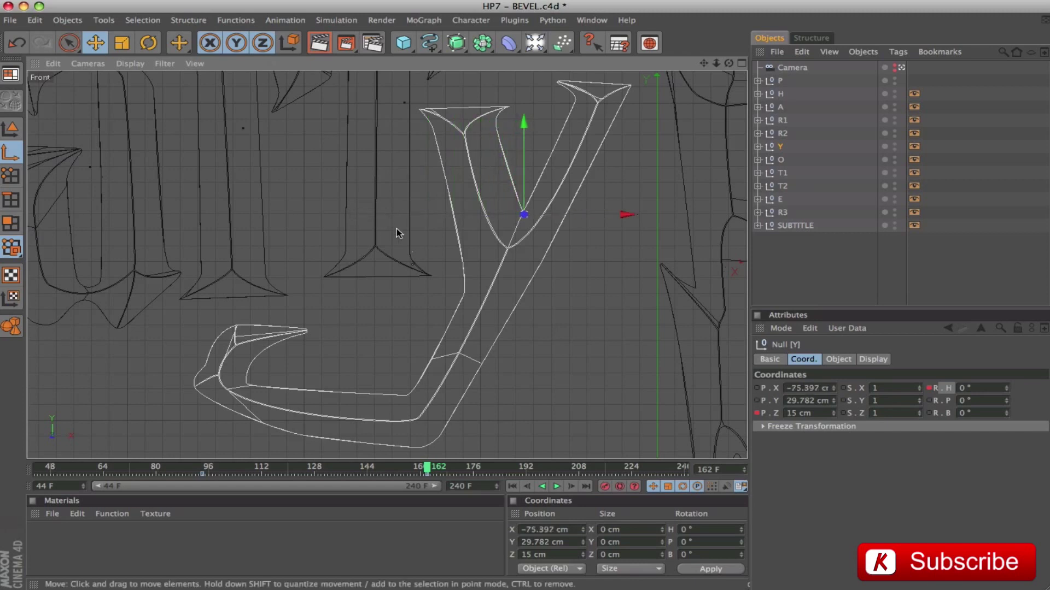
left_click(22, 134)
mouse_move(428, 469)
left_mouse_down()
mouse_move(263, 469)
mouse_move(427, 470)
left_mouse_up()
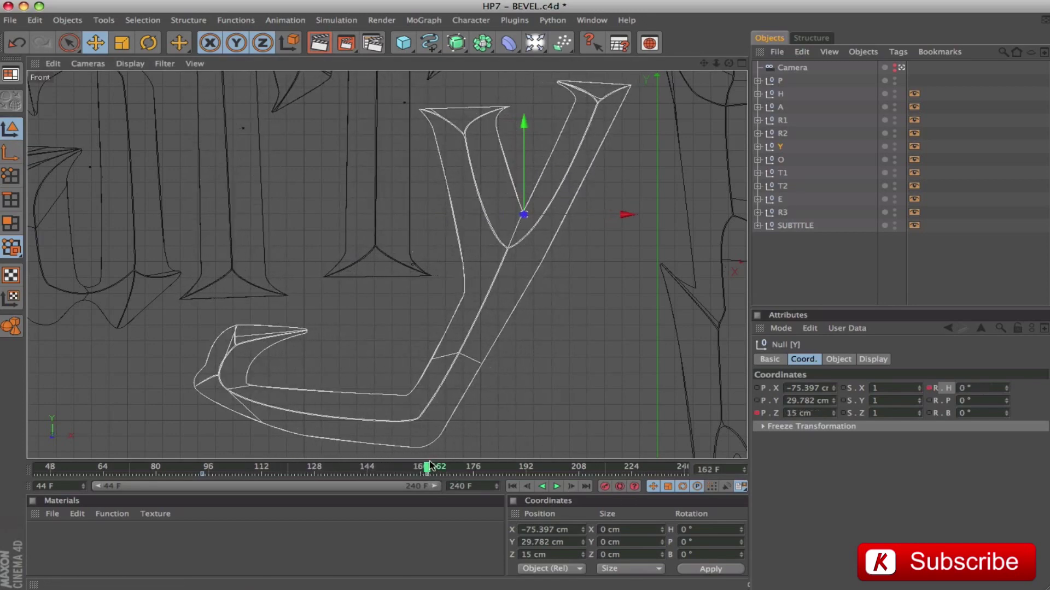
left_click(742, 63)
left_click(382, 63)
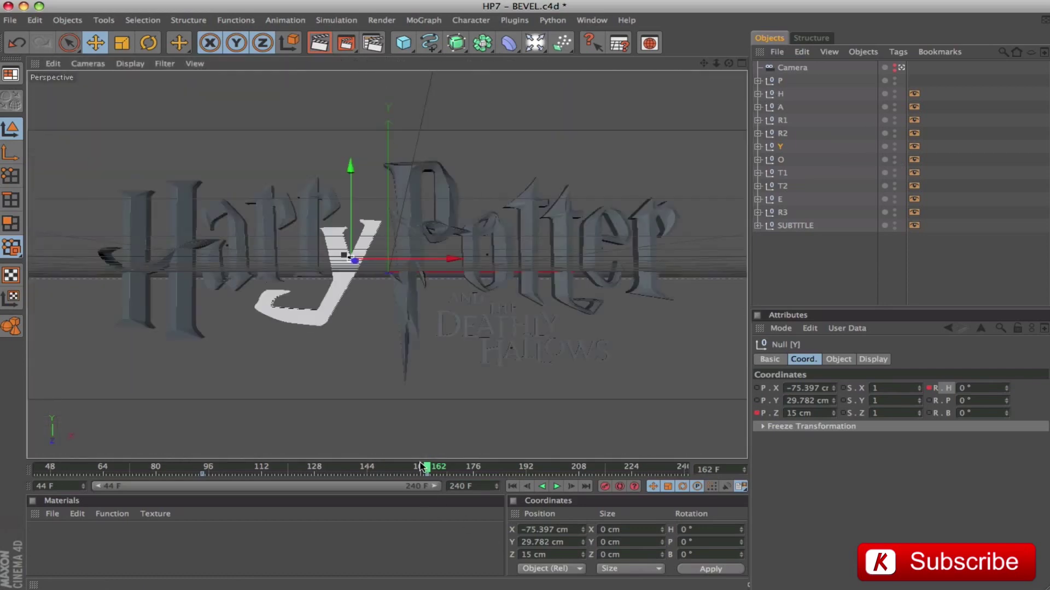
Select T2, limit the preview range to frames 93–215 and go to frame 125.
mouse_move(425, 469)
left_mouse_down()
mouse_move(241, 469)
mouse_move(427, 481)
left_mouse_up()
left_click(817, 263)
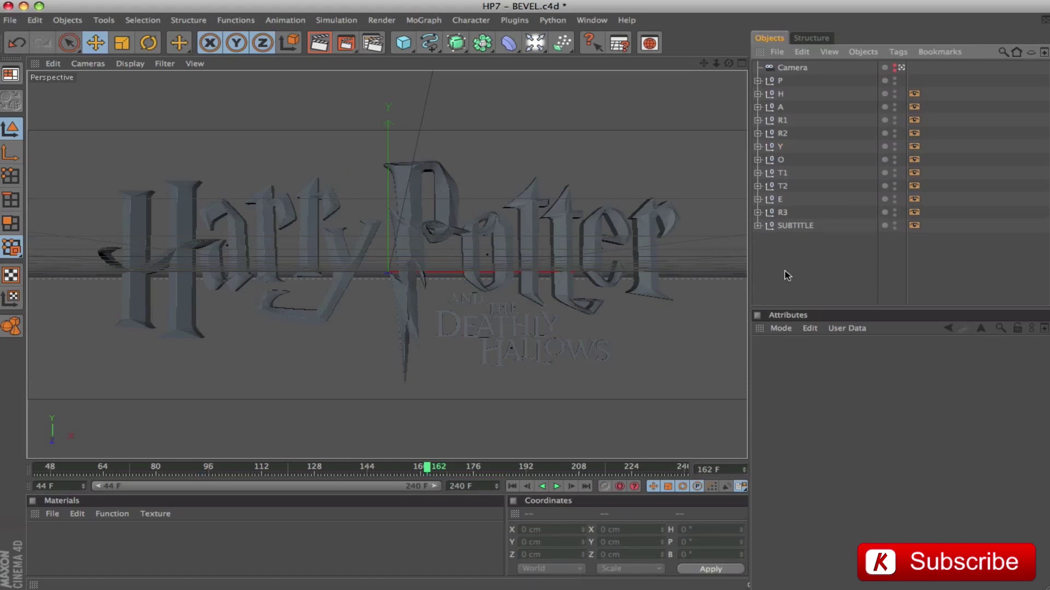
left_click(782, 187)
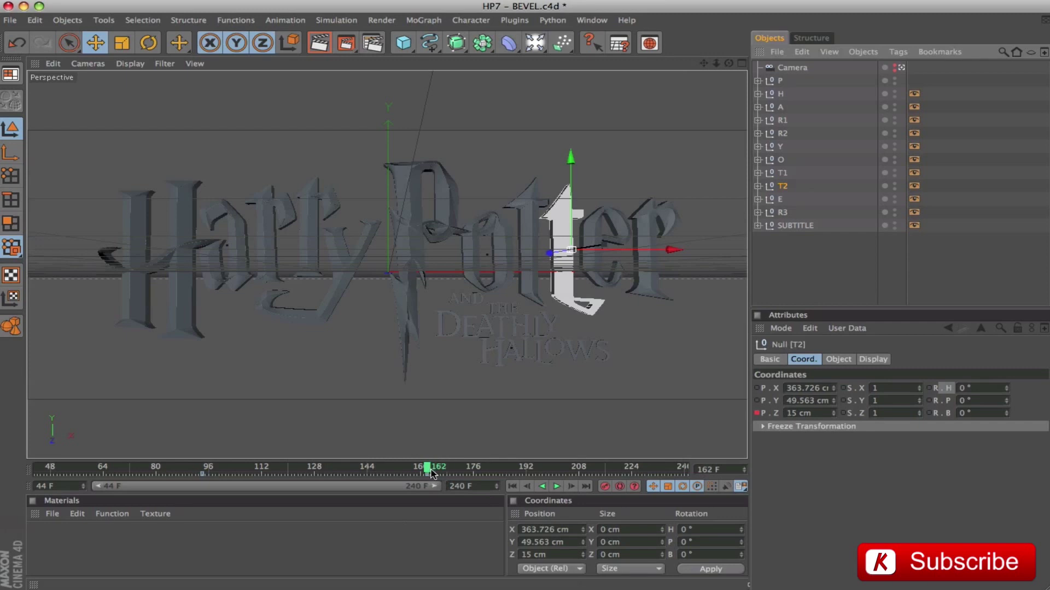
left_click_drag(435, 485, 394, 486)
left_click_drag(93, 486, 177, 486)
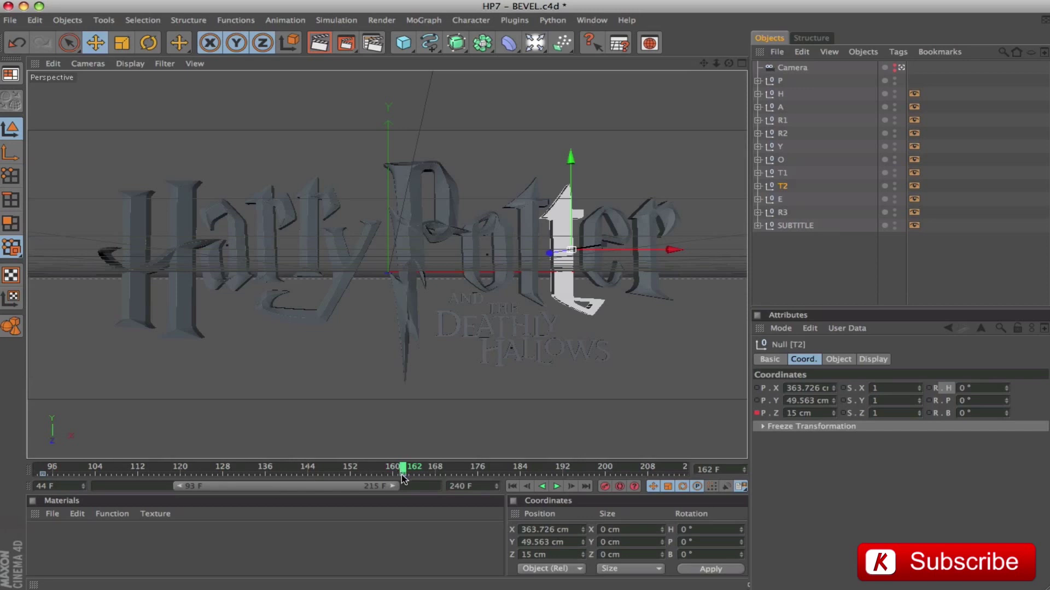
left_click(209, 468)
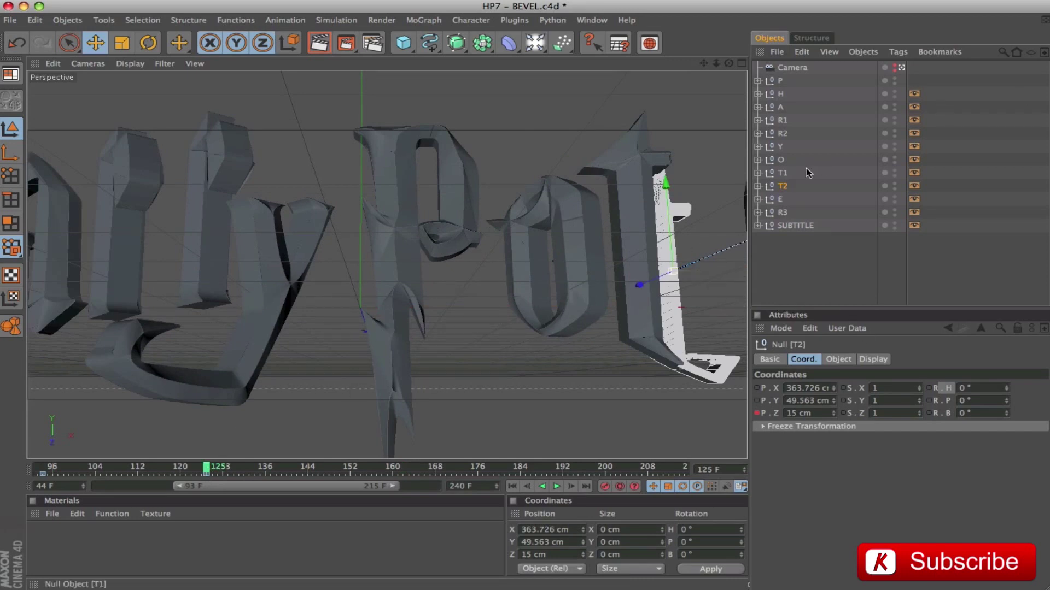
Select the A, E and R1 letter nulls and move their keyframe to about frame 153.
left_click(780, 107)
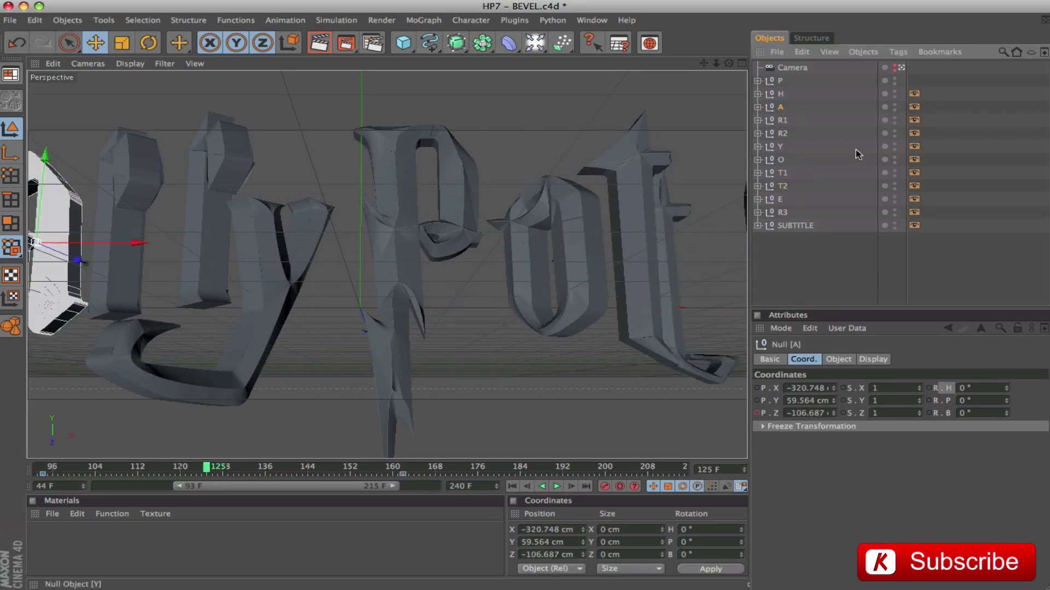
left_click(781, 199, "shift")
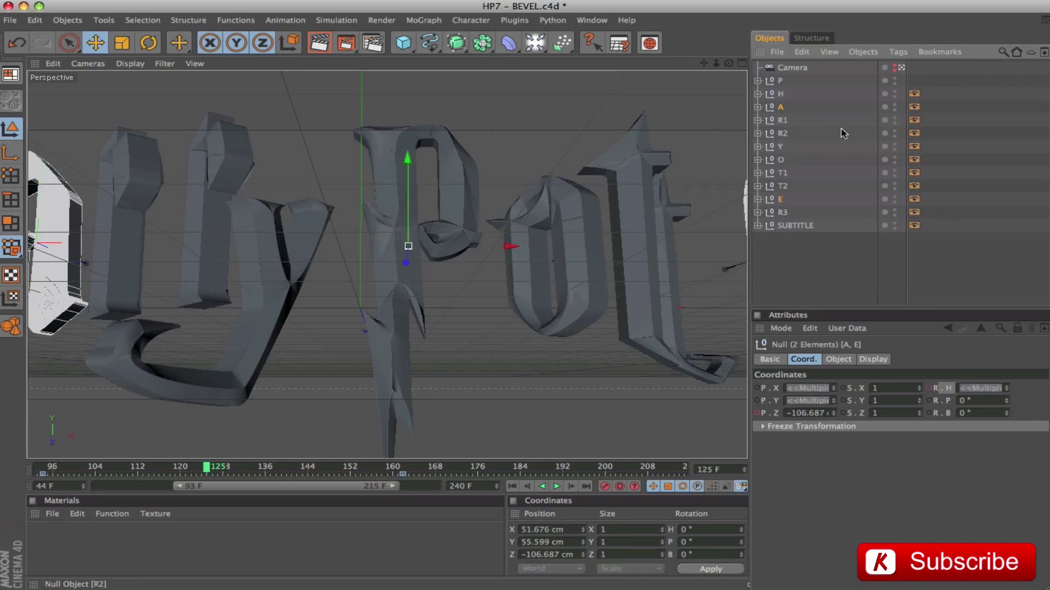
left_click(780, 120, "shift")
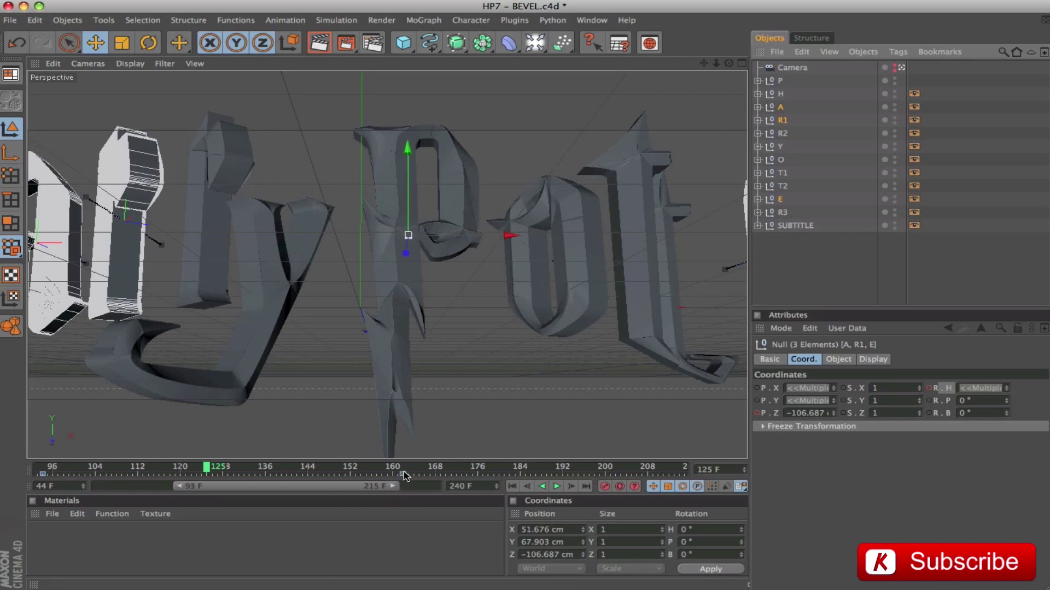
left_click_drag(404, 475, 350, 475)
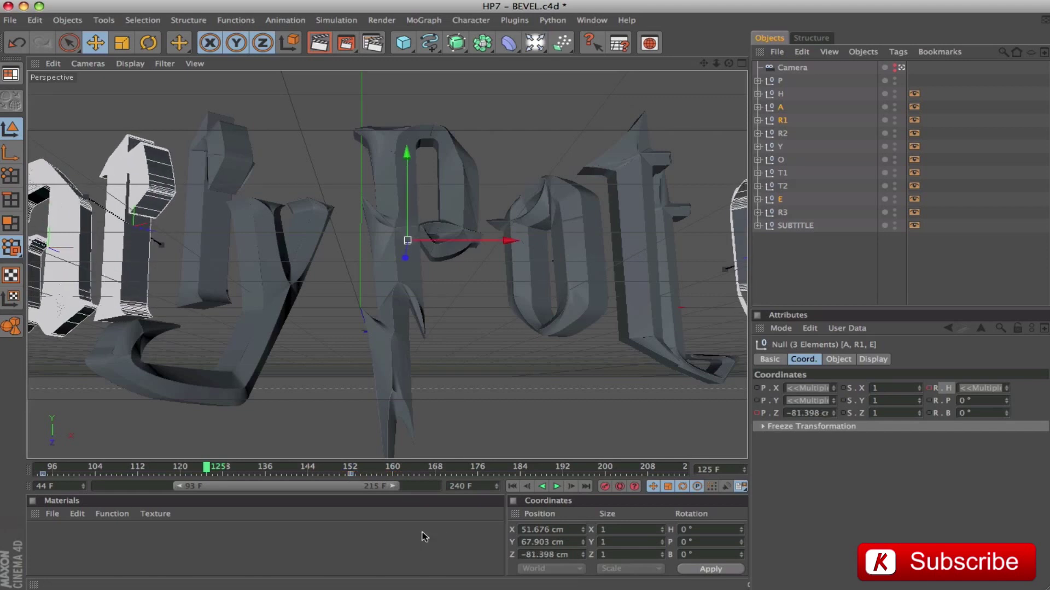
Restore the preview range to frames 44–240 and play back the letter animation.
left_click_drag(395, 486, 437, 486)
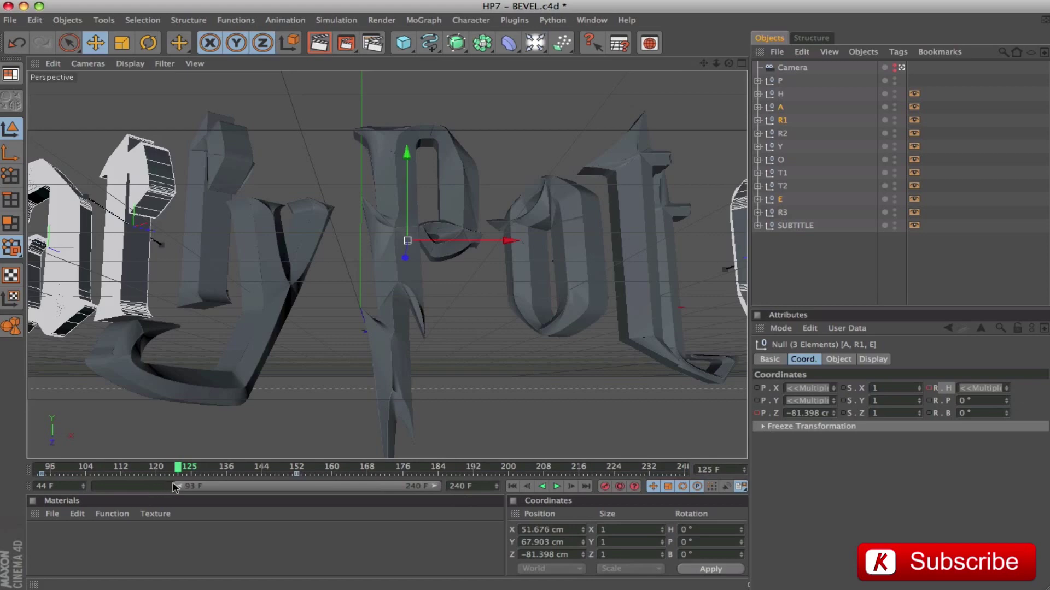
left_click_drag(172, 486, 87, 486)
left_click_drag(308, 471, 345, 472)
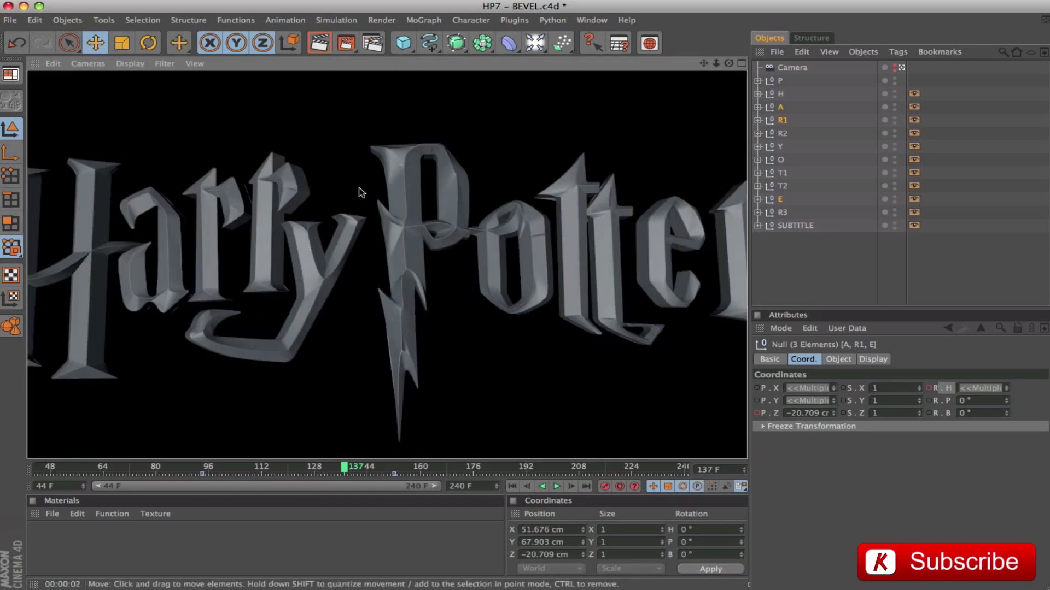
left_click(557, 487)
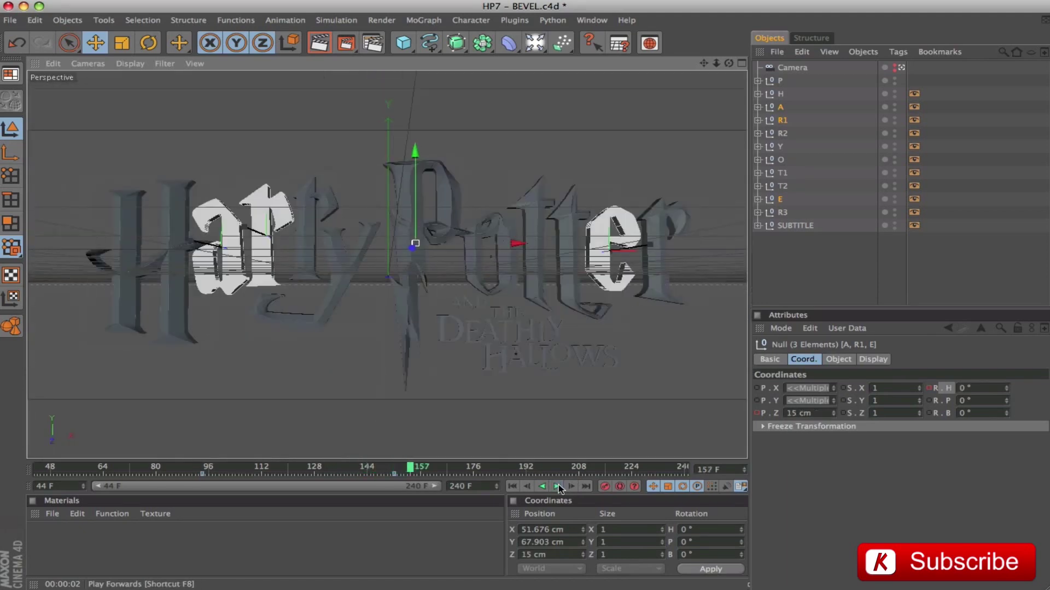
left_click(795, 257)
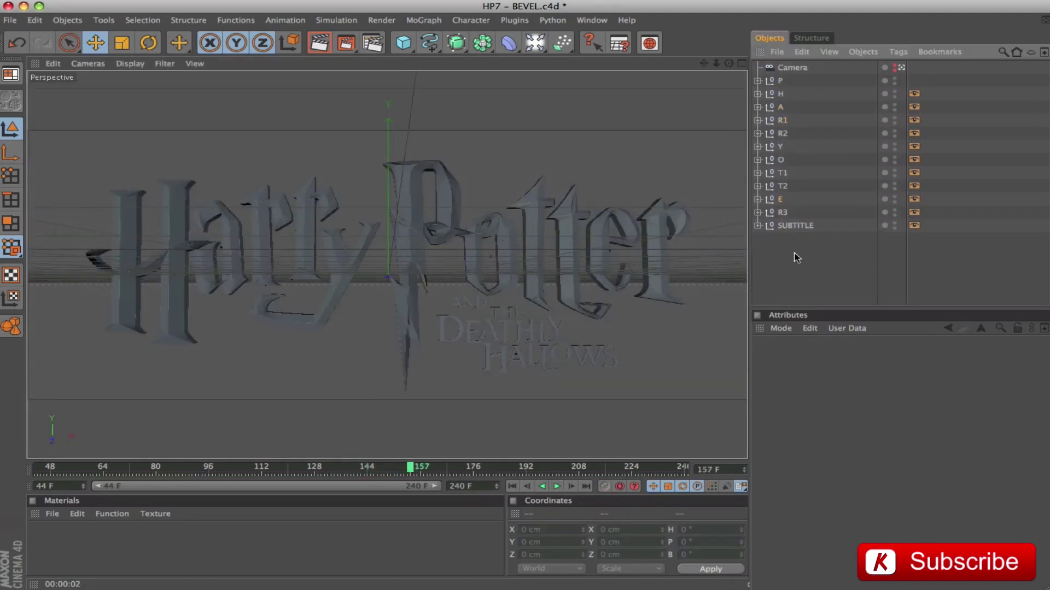
Save a copy as 'HP7 - CAMERA & LETTER ANIMATION.c4d', replacing BEVEL in the name.
key("super+shift+s")
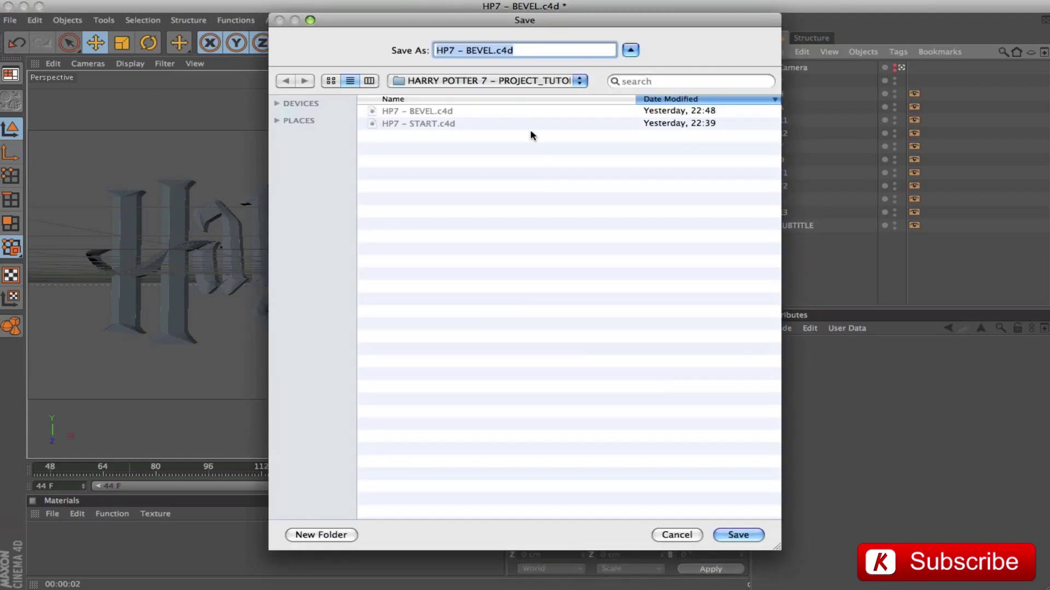
key("Right")
key("Left")
key("Left")
key("Left")
key("Left")
key("shift+Left")
key("shift+Left")
key("shift+Left")
key("shift+Left")
key("shift+Left")
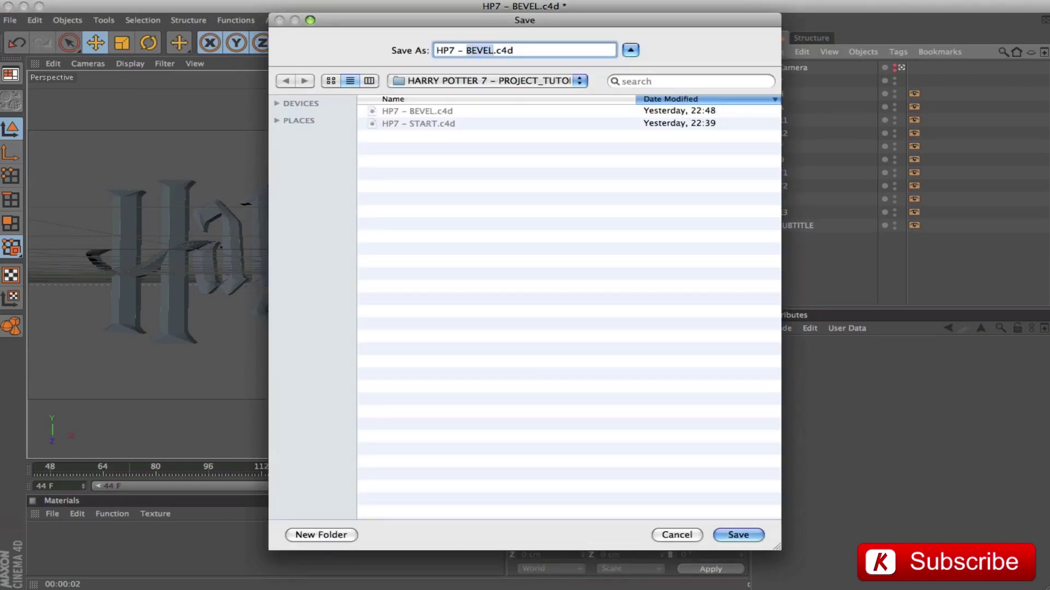
type("CAM")
type("ERA & ")
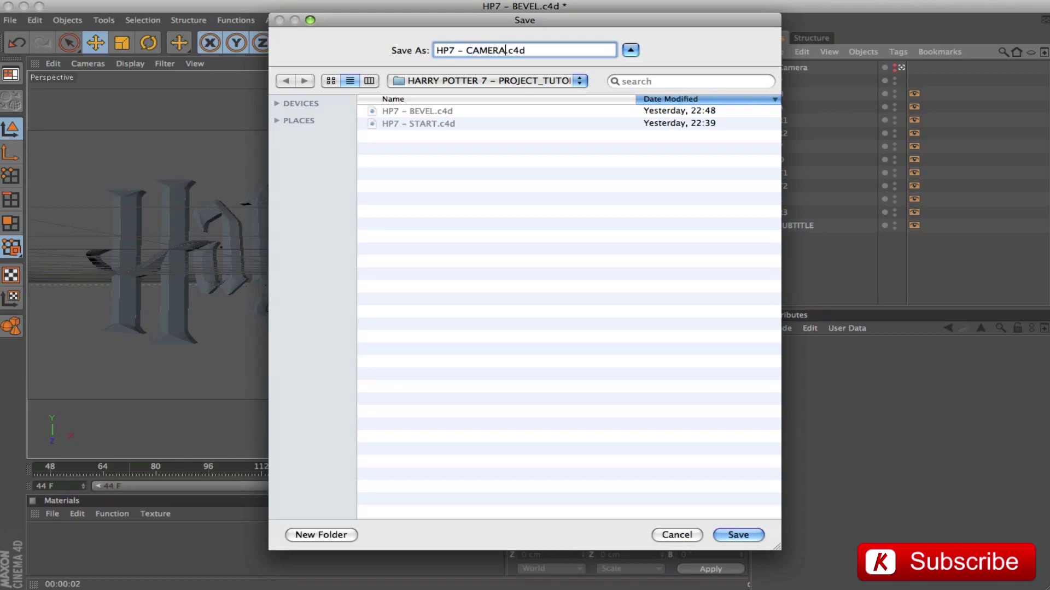
type("LETTER ANIMATION")
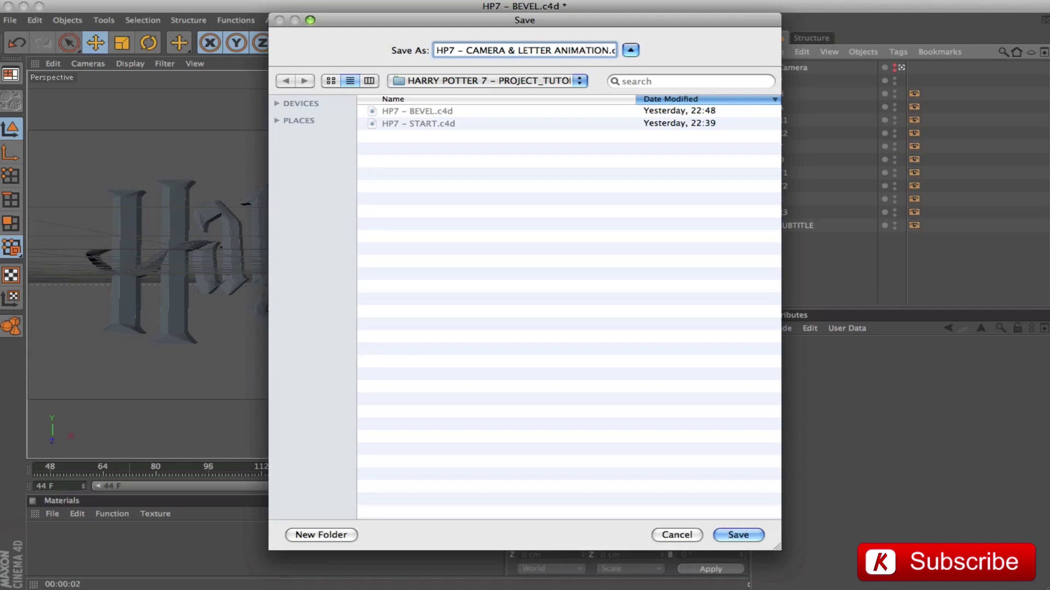
key("Return")
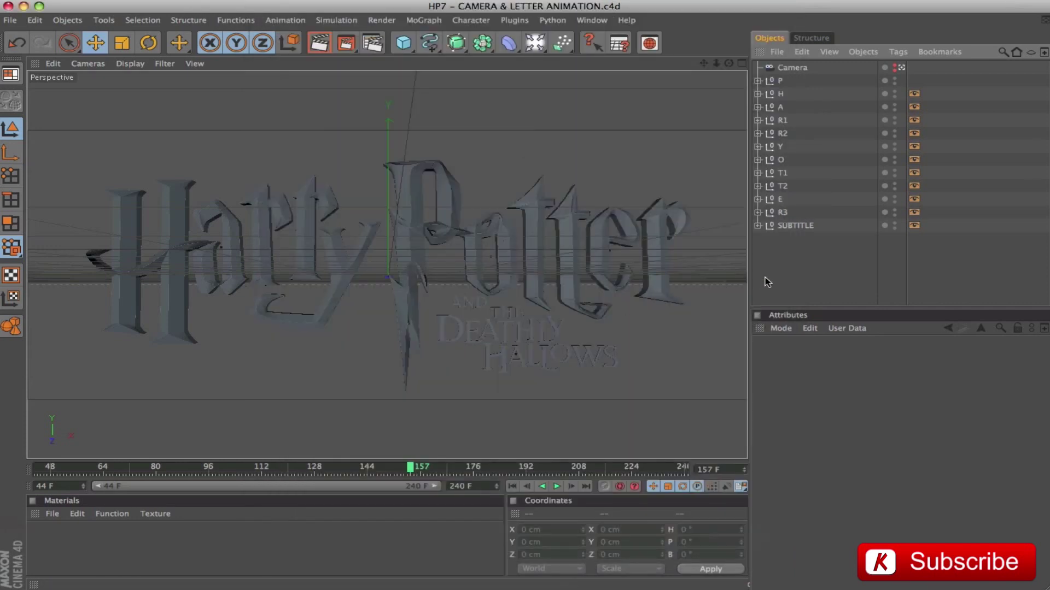
key("super+z")
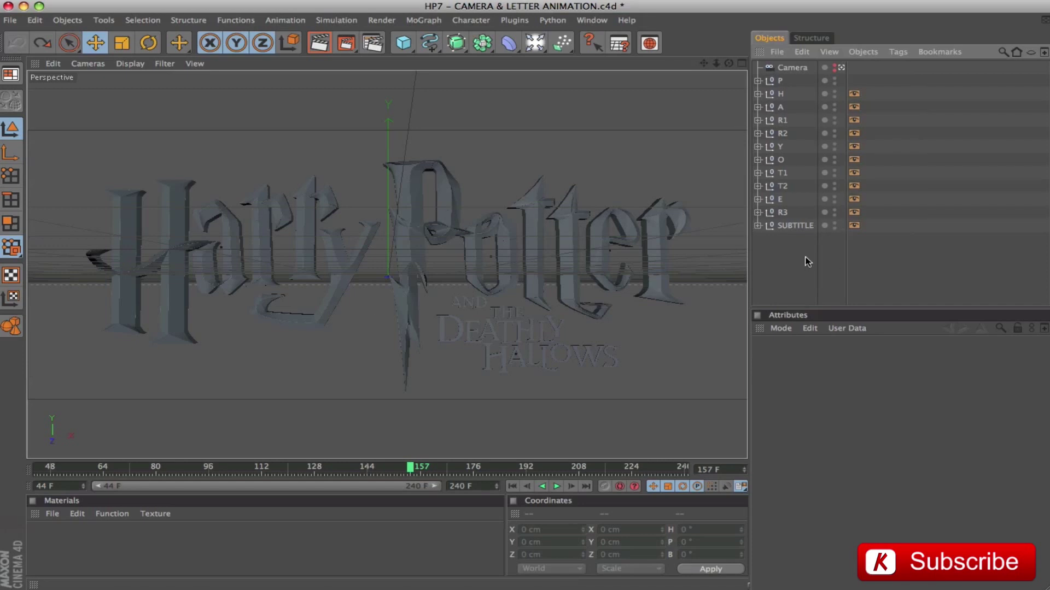
Open the MATERIAL.c4d scene.
key("super+o")
left_click(453, 155)
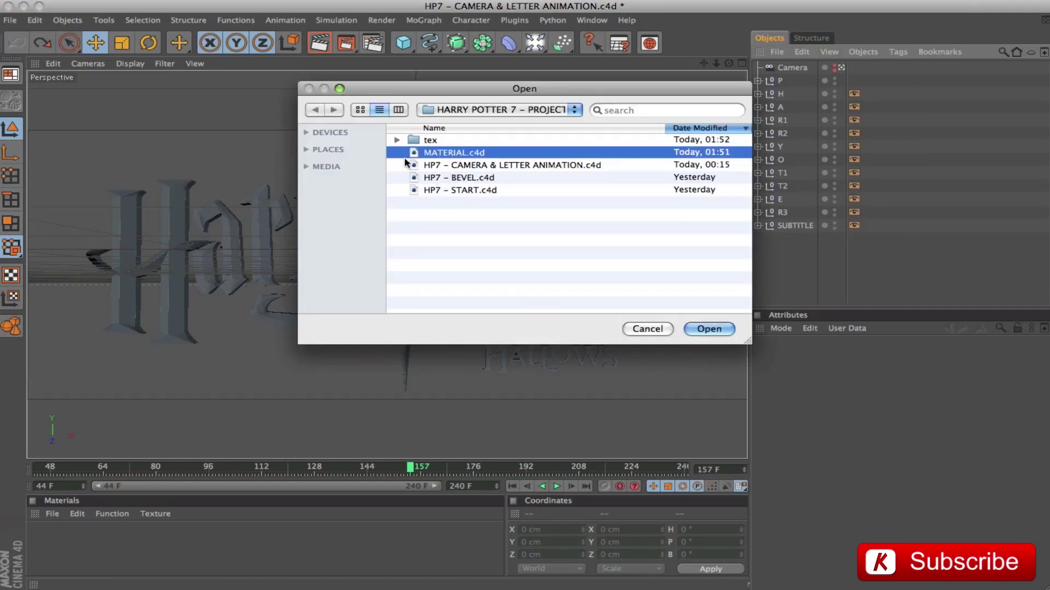
left_click(396, 141)
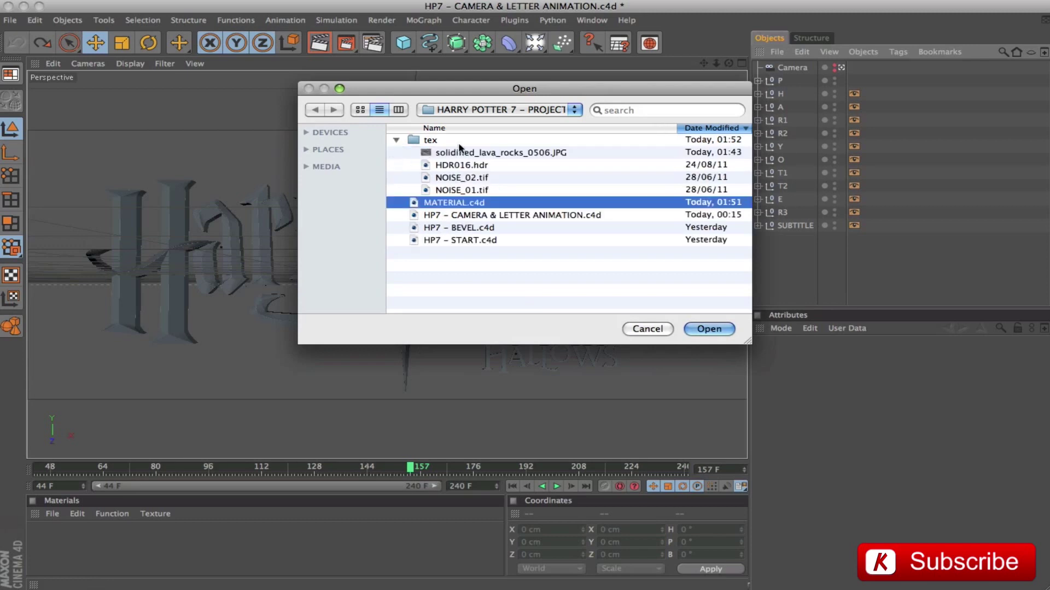
left_click(708, 328)
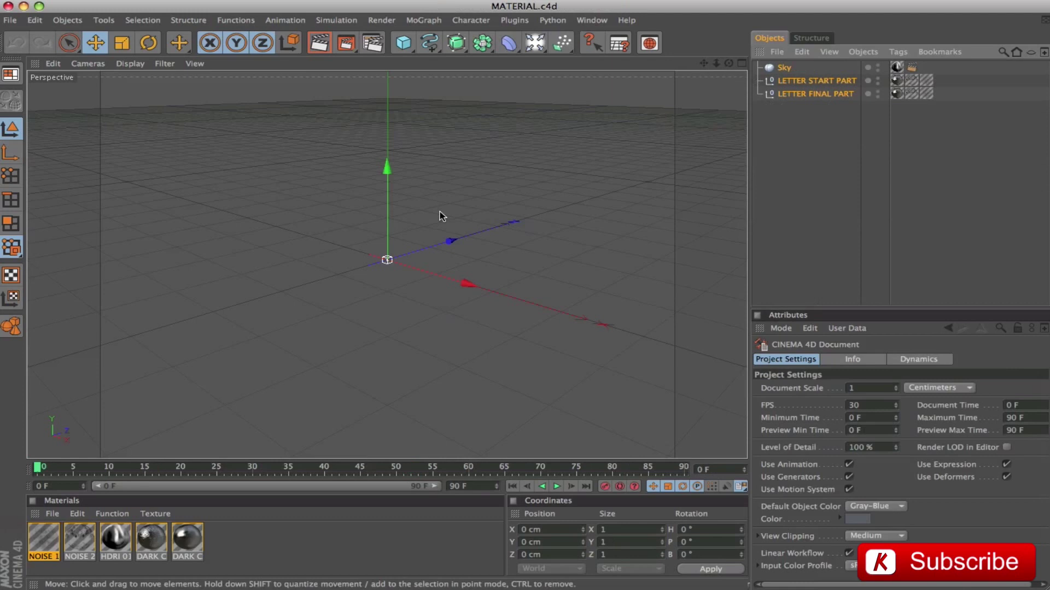
Inspect the DARK CHROME START and FINAL PART materials and their lava rocks bump texture.
left_click(292, 566)
left_click(160, 541)
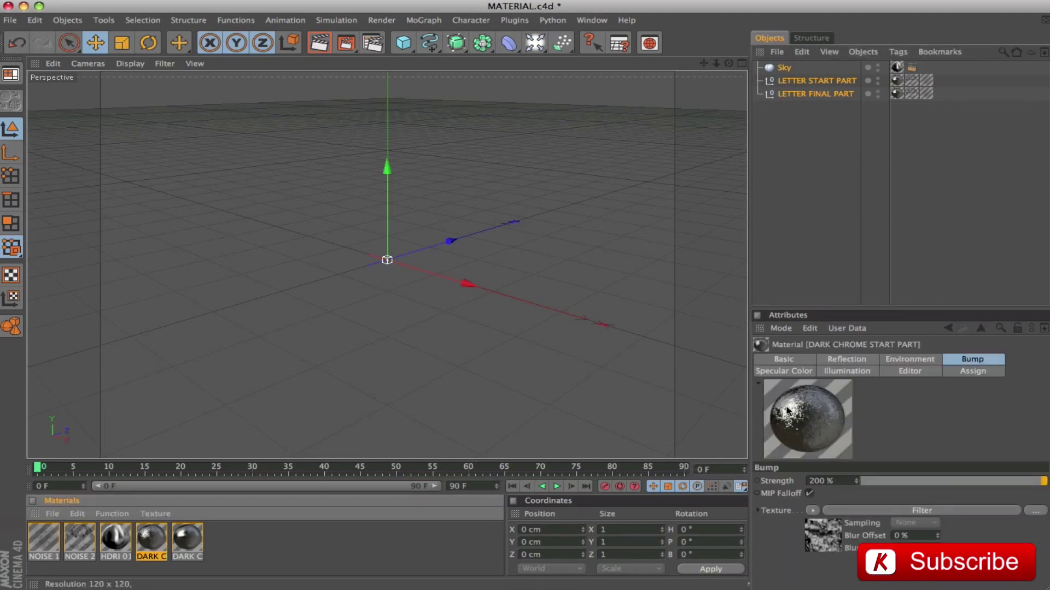
left_click(189, 540)
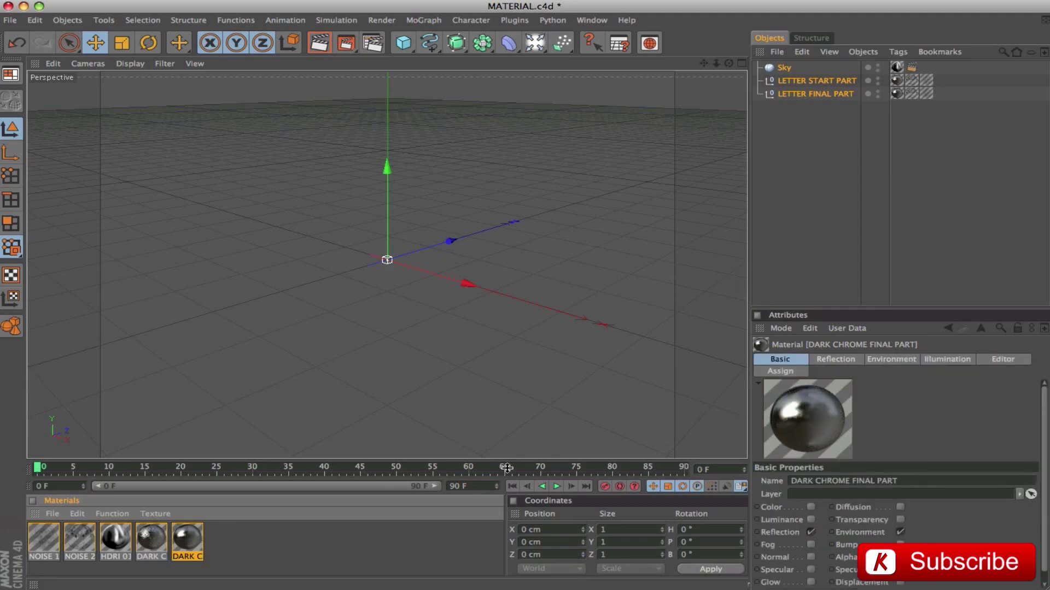
left_click(152, 537)
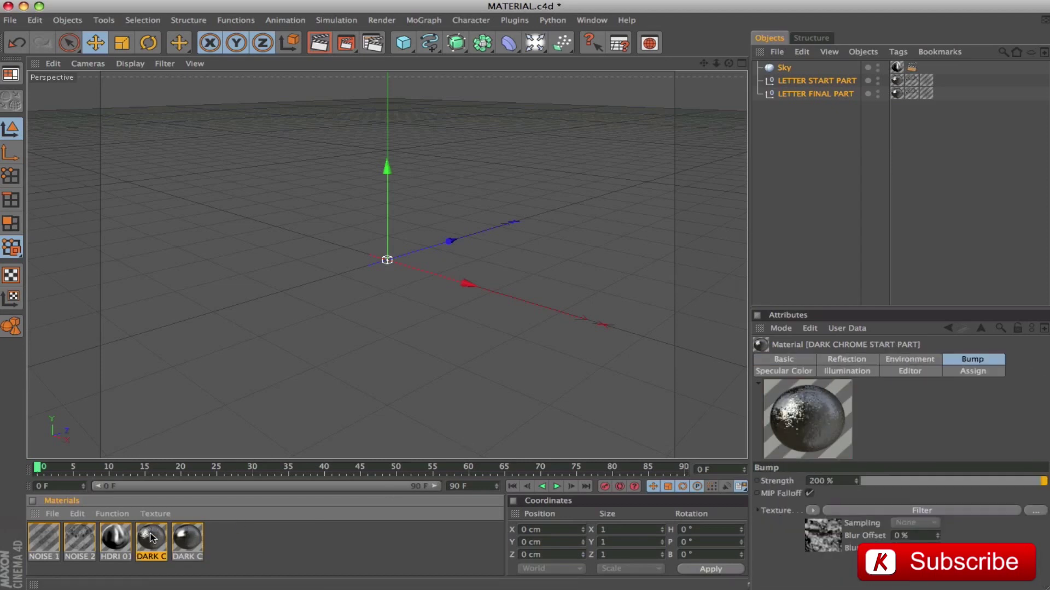
left_click(829, 540)
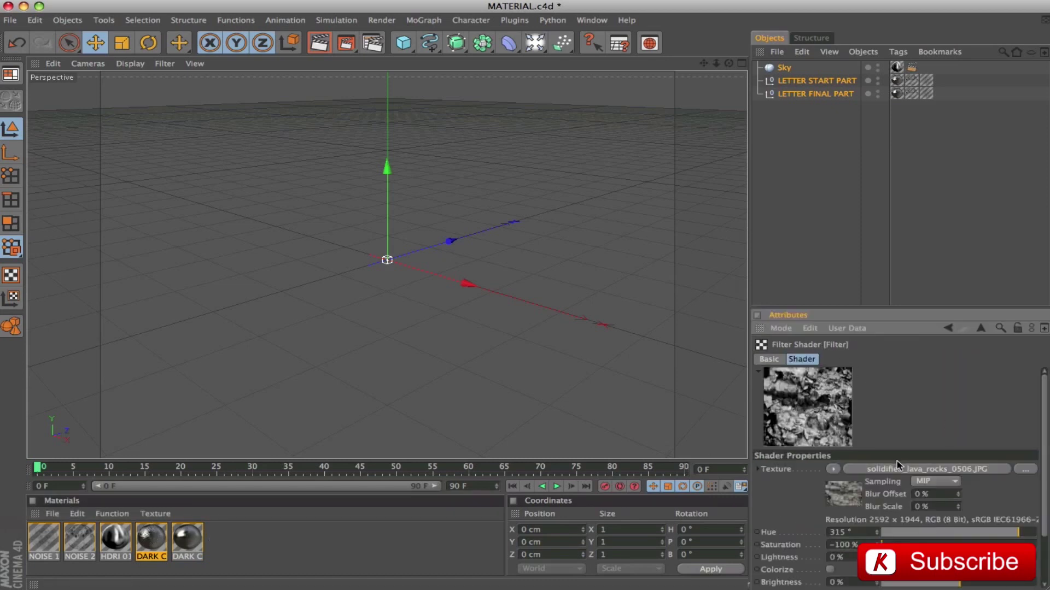
left_click(917, 470)
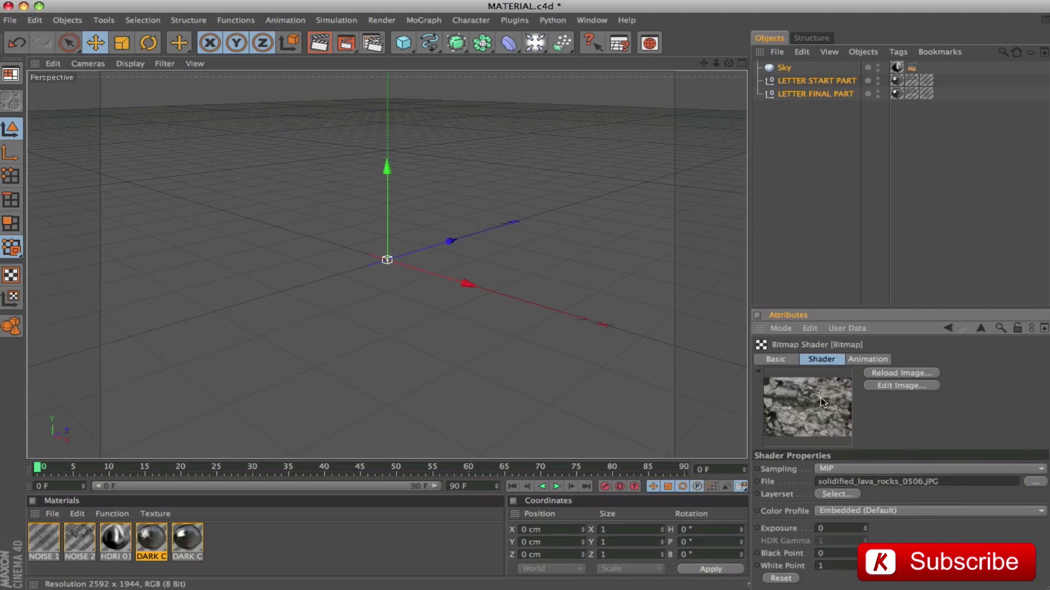
left_click(949, 328)
left_click(949, 328)
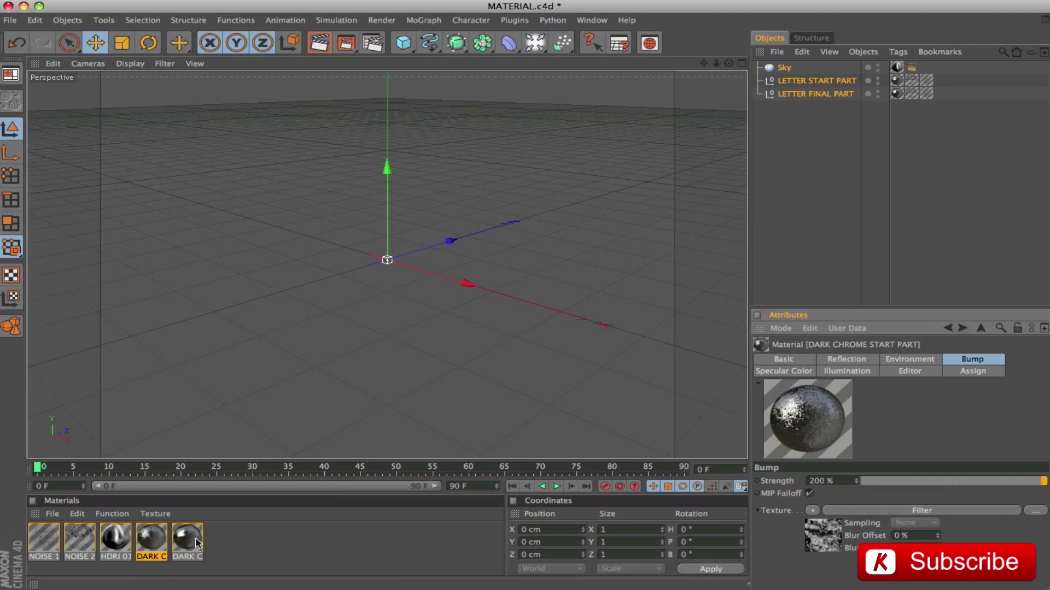
Select Sky, LETTER START PART and LETTER FINAL PART, then return to the animation document.
left_click(801, 109)
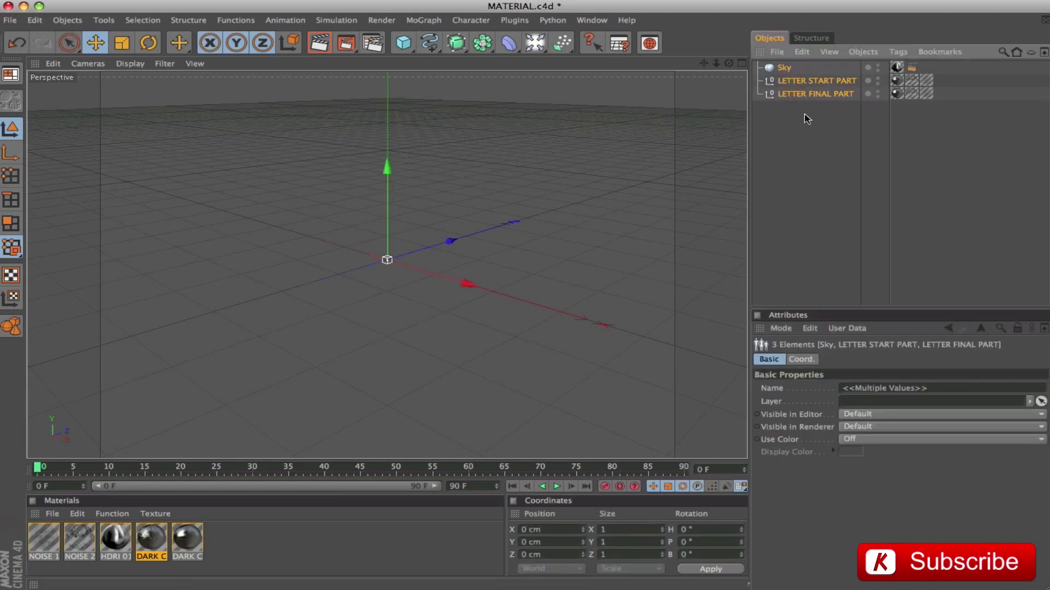
left_click(596, 21)
left_click(629, 384)
Paste the Sky and letter part objects into the scene, then check DARK CHROME START PART at frame 92.
key("ctrl+v")
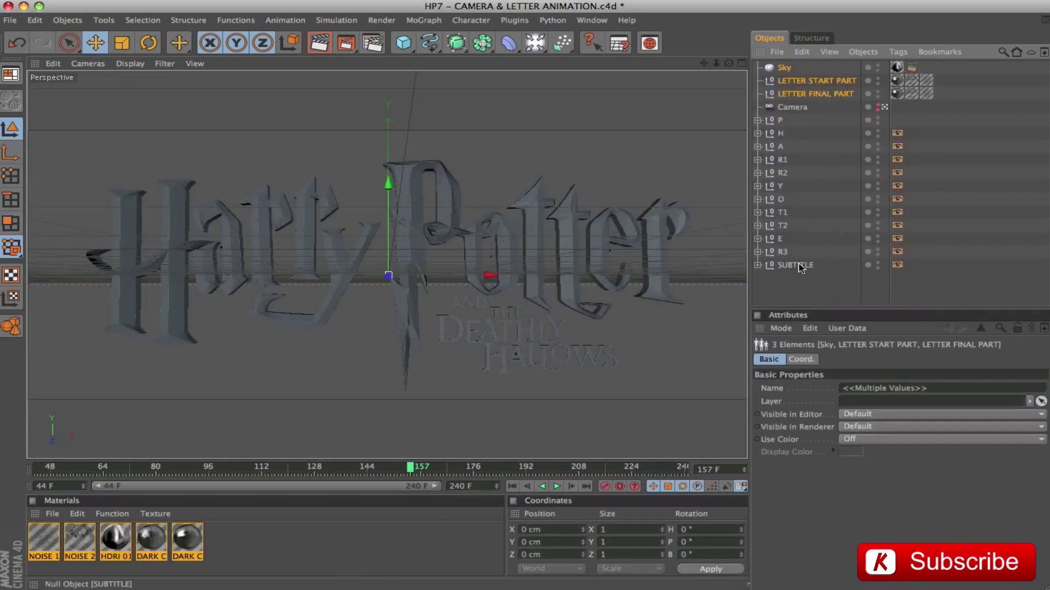
left_click(783, 300)
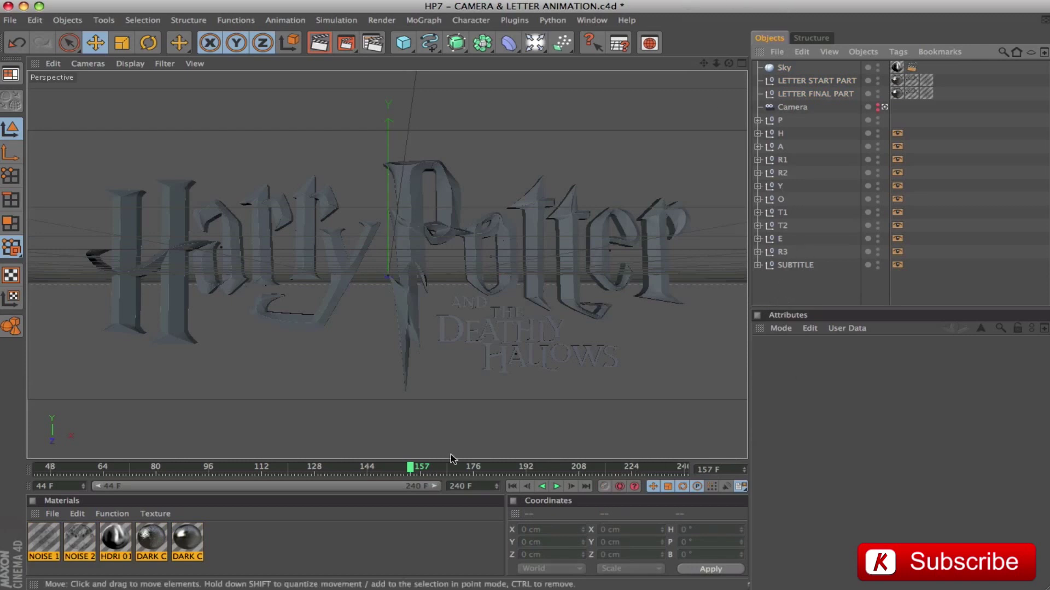
left_click_drag(364, 469, 196, 469)
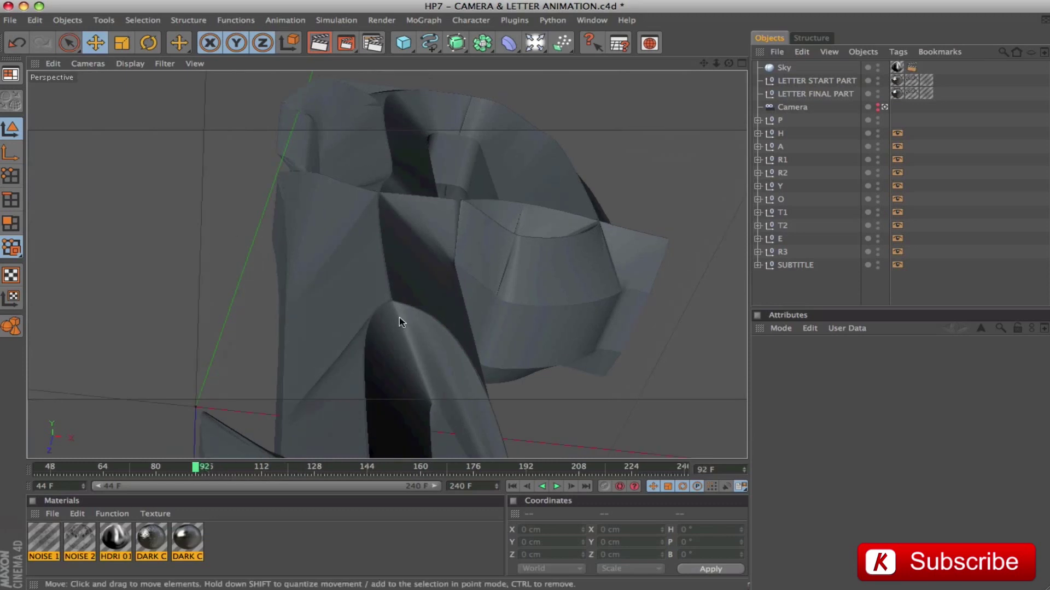
left_click(152, 539)
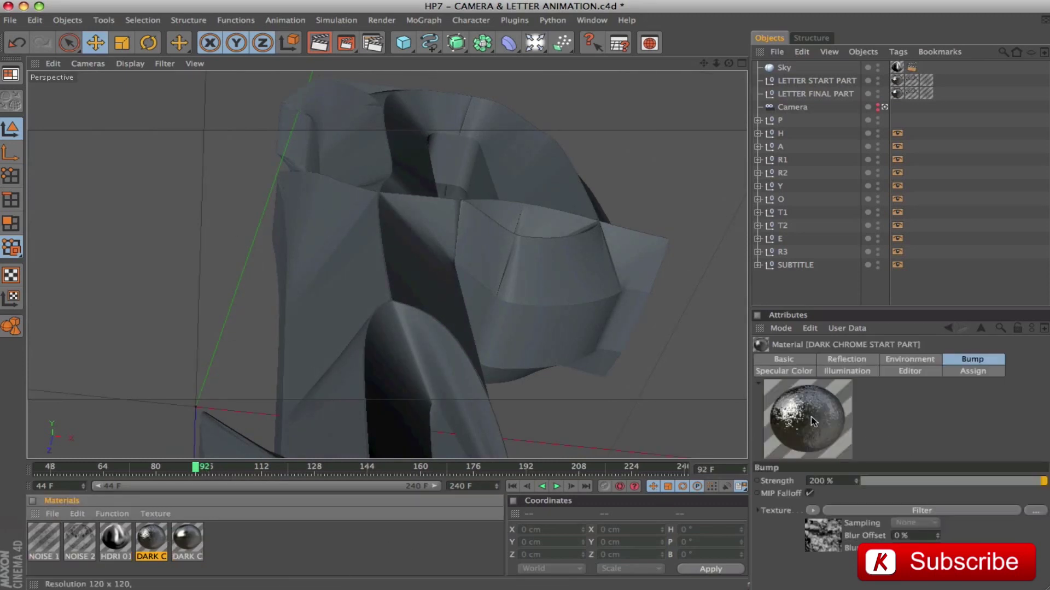
Scrub to frame 171 and review DARK CHROME FINAL PART and NOISE 2's R 19, G 19, B 19 colour.
left_click_drag(197, 468, 461, 466)
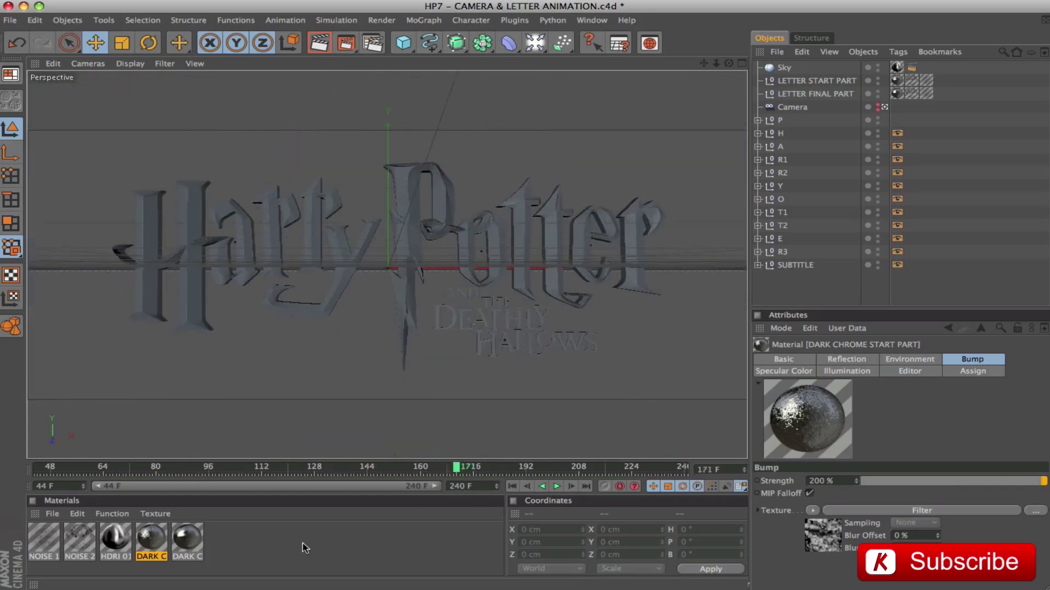
left_click(187, 541)
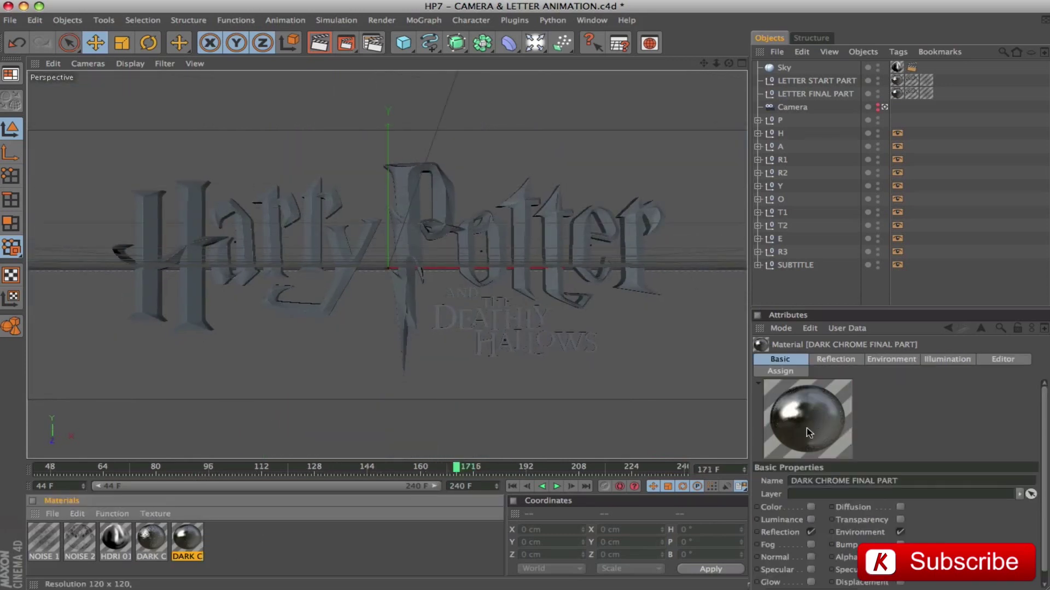
left_click(33, 546)
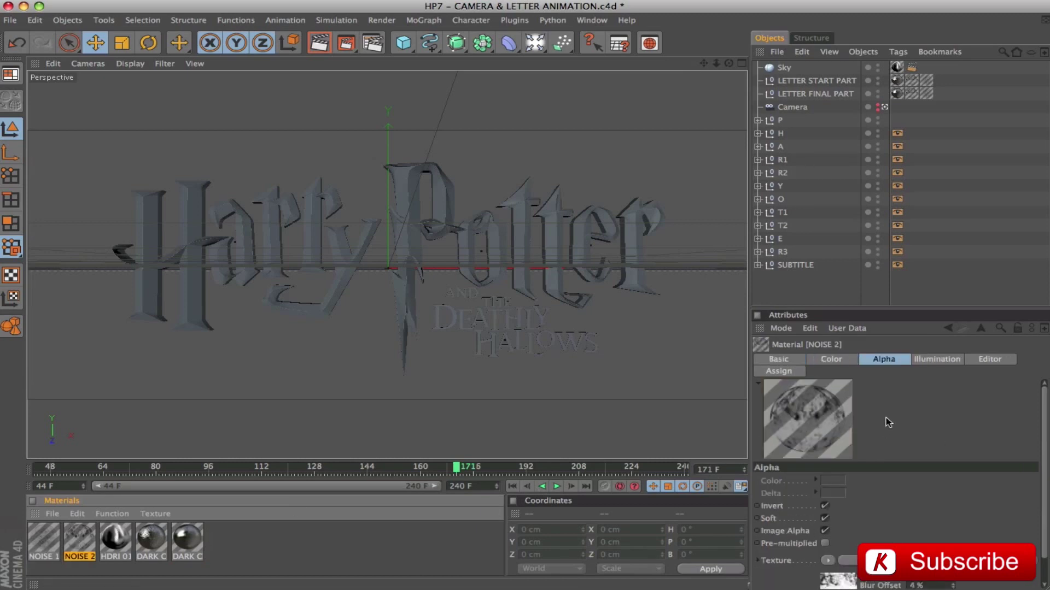
left_click(831, 360)
left_click(824, 489)
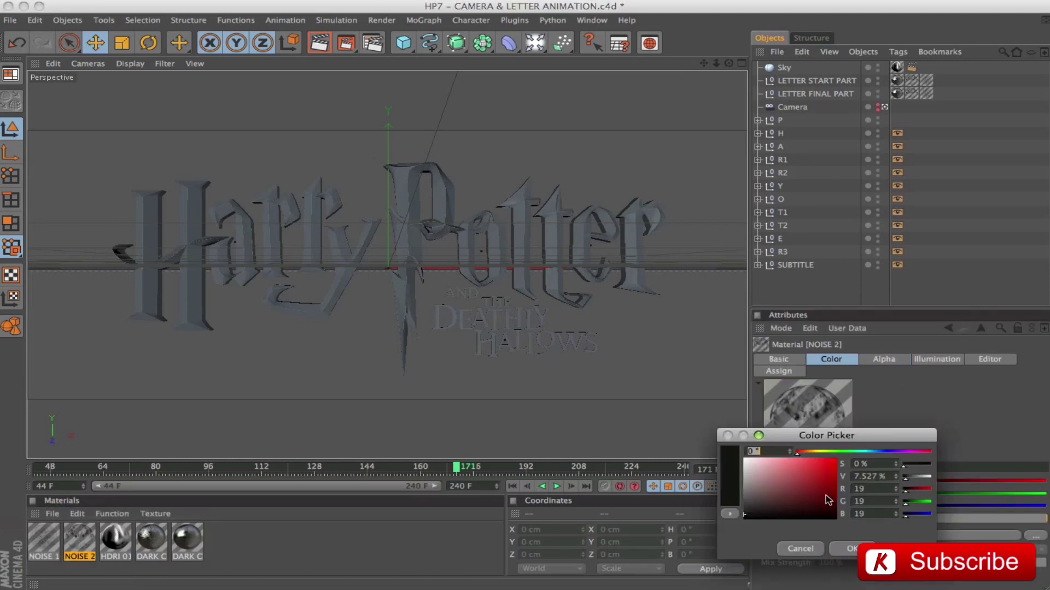
left_click(851, 548)
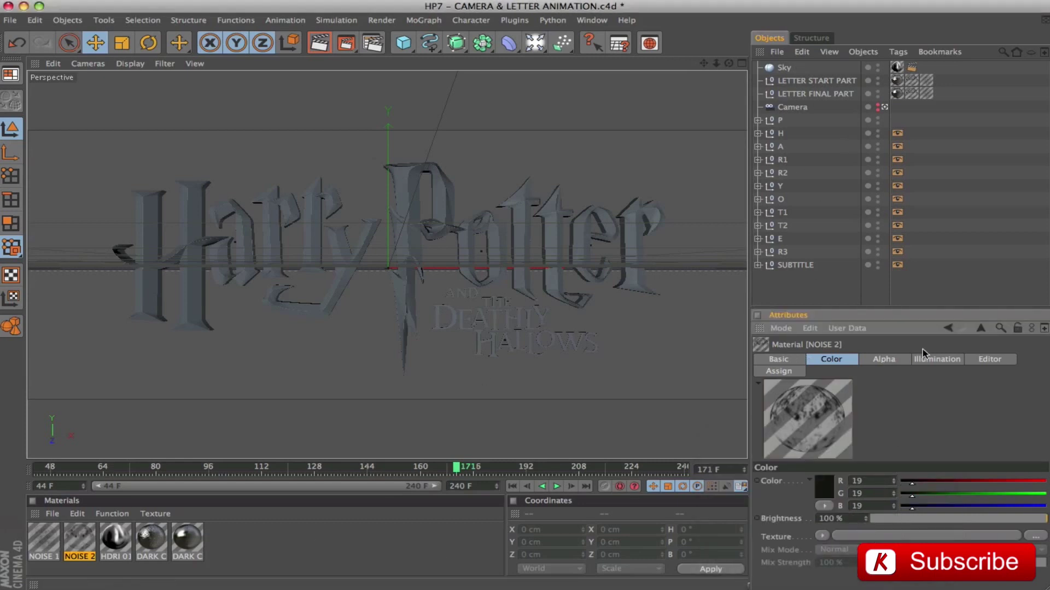
left_click(354, 550)
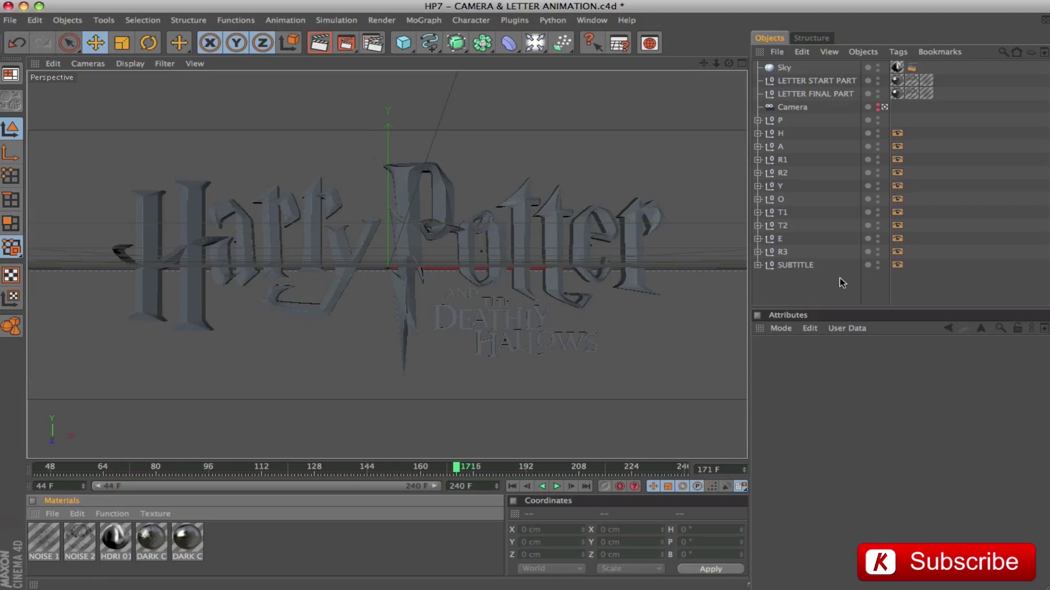
left_click(829, 304)
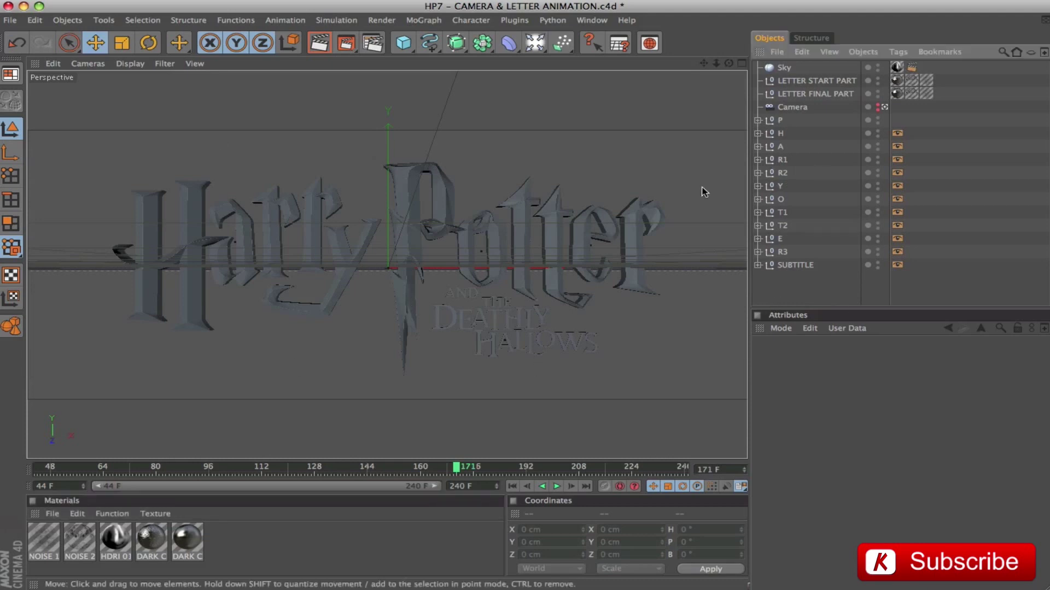
Copy the LETTER START PART texture tags onto letters H, A and R1, then test-render P at frame 87.
left_click_drag(940, 73, 900, 129)
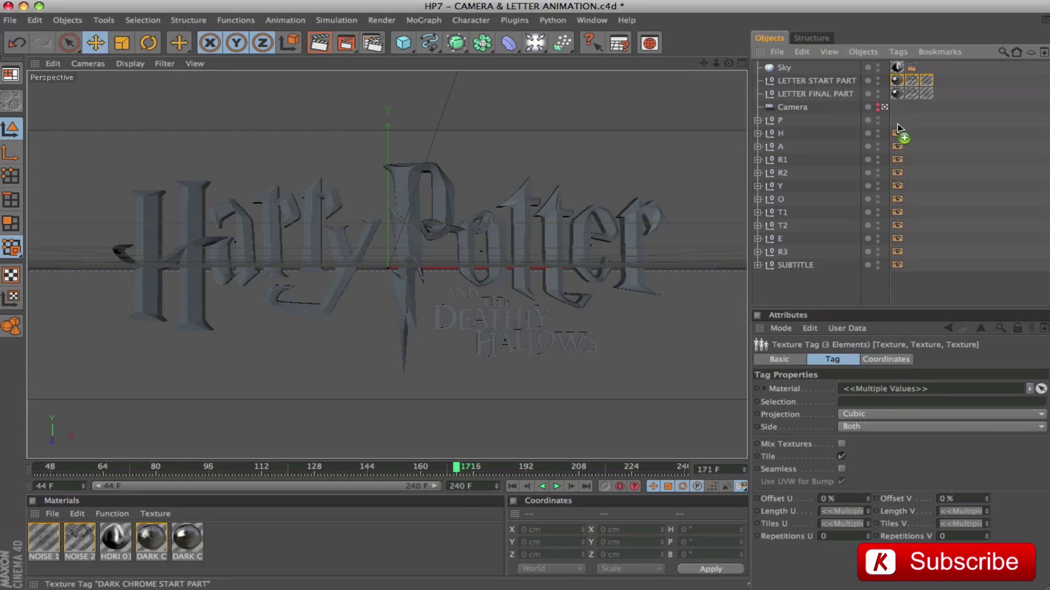
left_click_drag(906, 137, 913, 265, "ctrl")
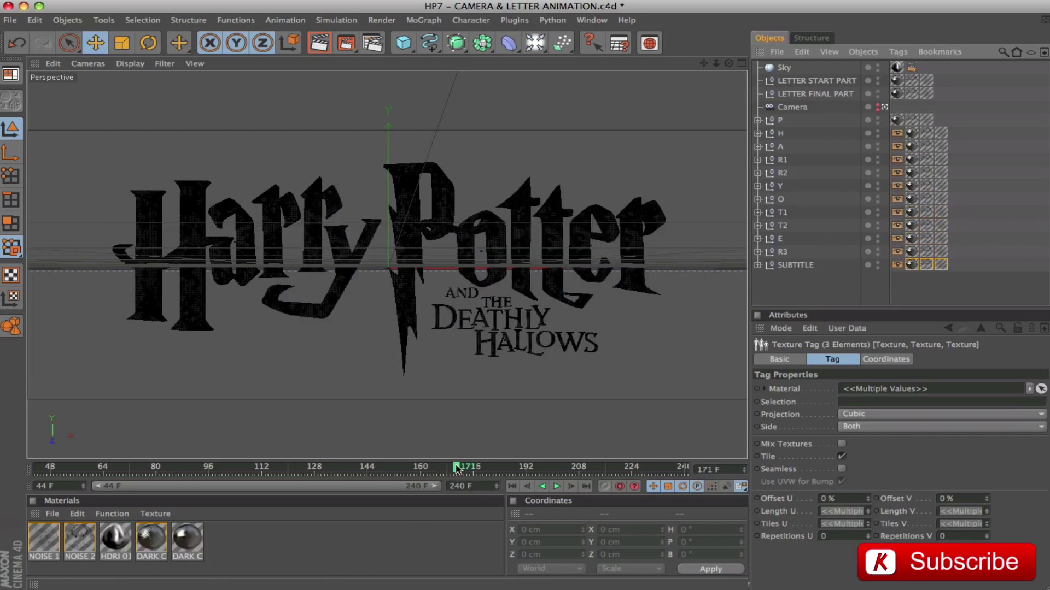
left_click_drag(385, 469, 178, 459)
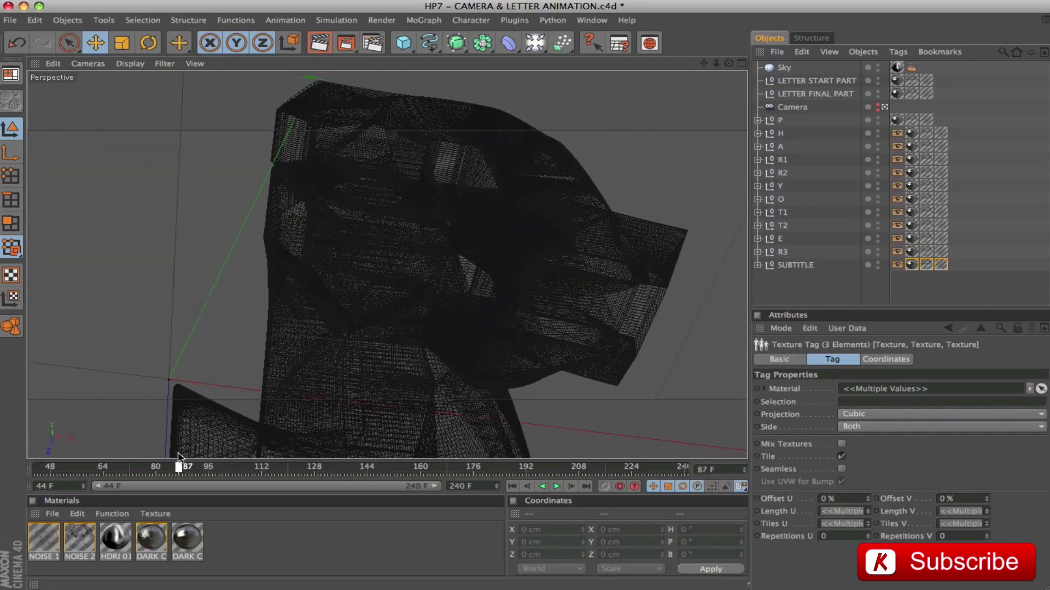
key("ctrl+r")
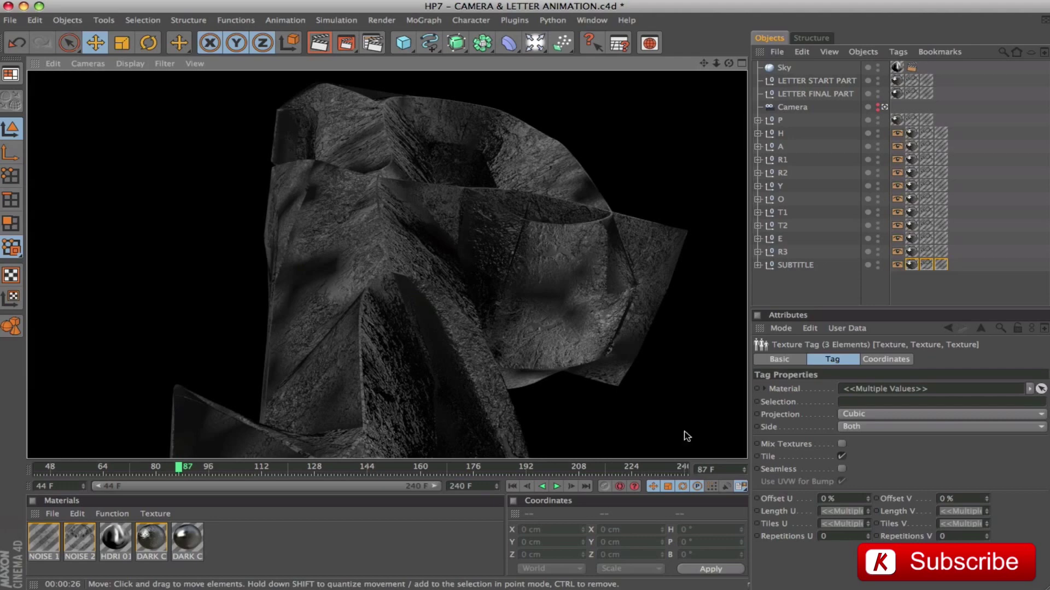
Select all letter groups from P through SUBTITLE.
left_click(783, 298)
left_click(780, 120)
left_click(793, 265, "shift")
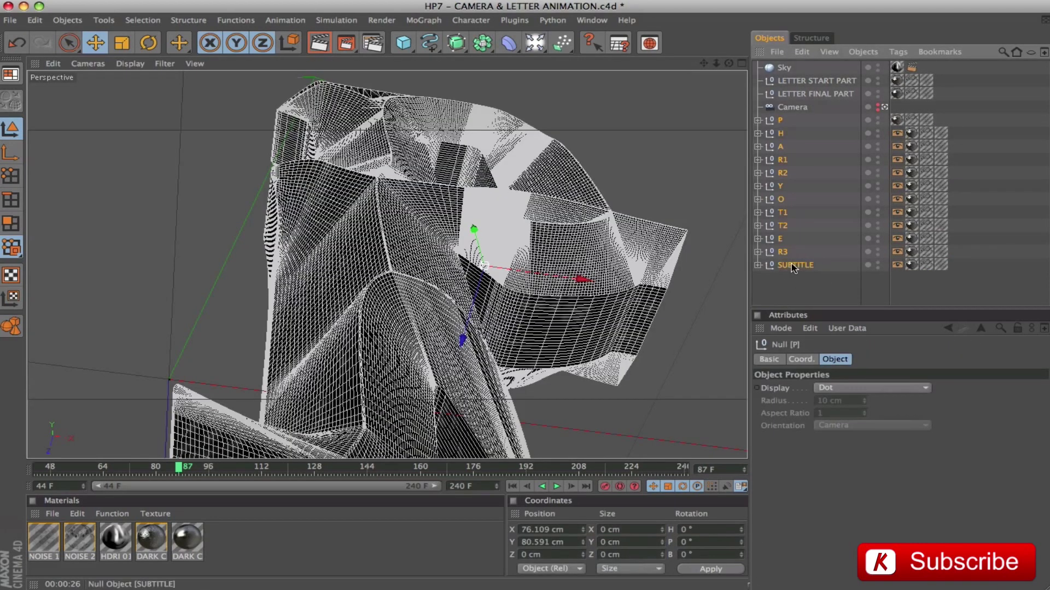
Group the selected letters into a new null named START PART.
left_click_drag(179, 471, 427, 472)
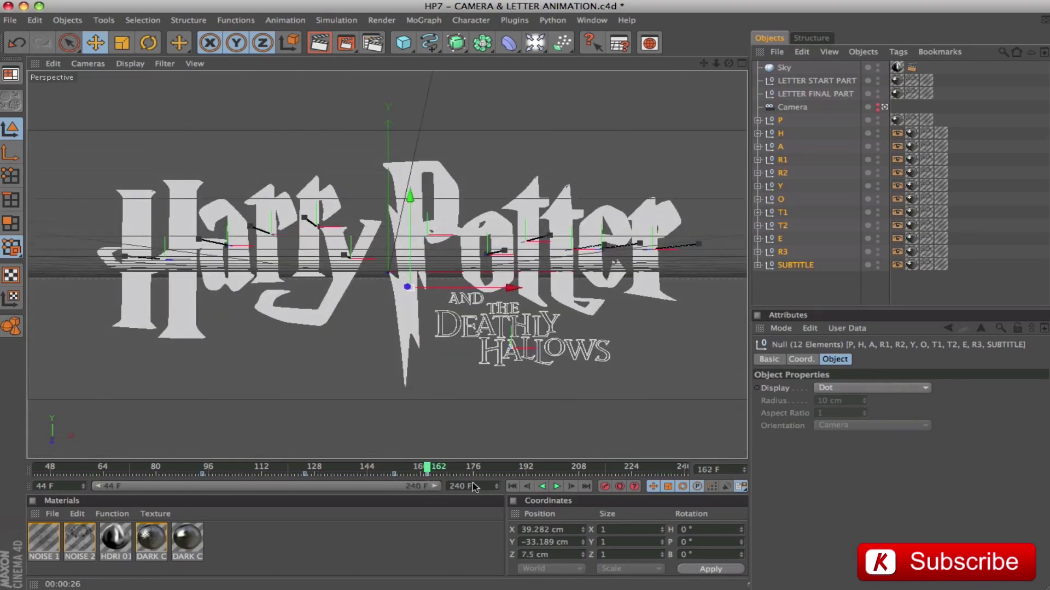
key("alt+g")
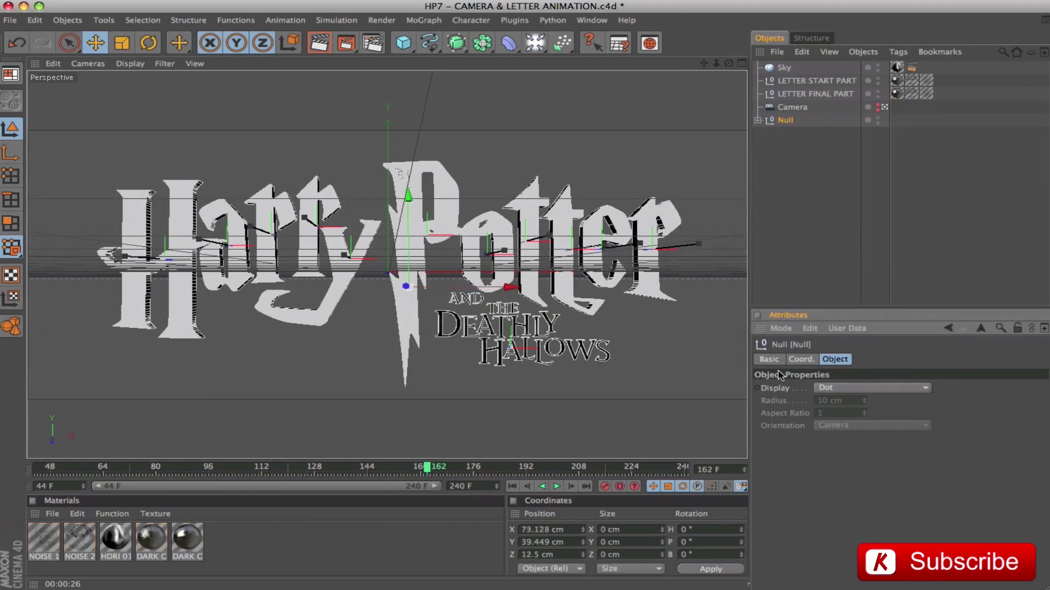
left_click(787, 121)
double_click(787, 122)
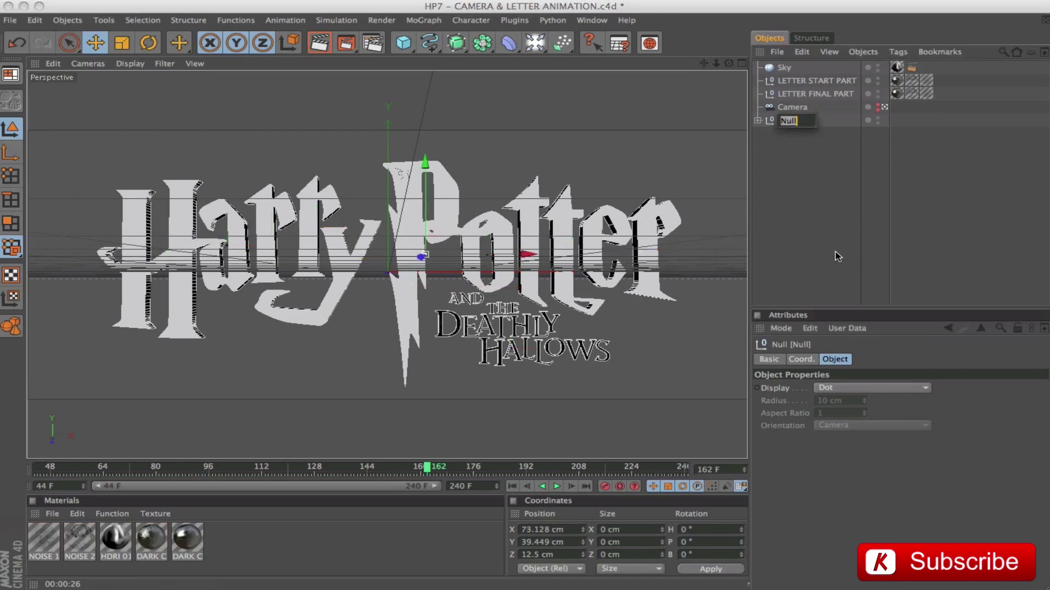
type("ST")
type("ART PART")
key("Return")
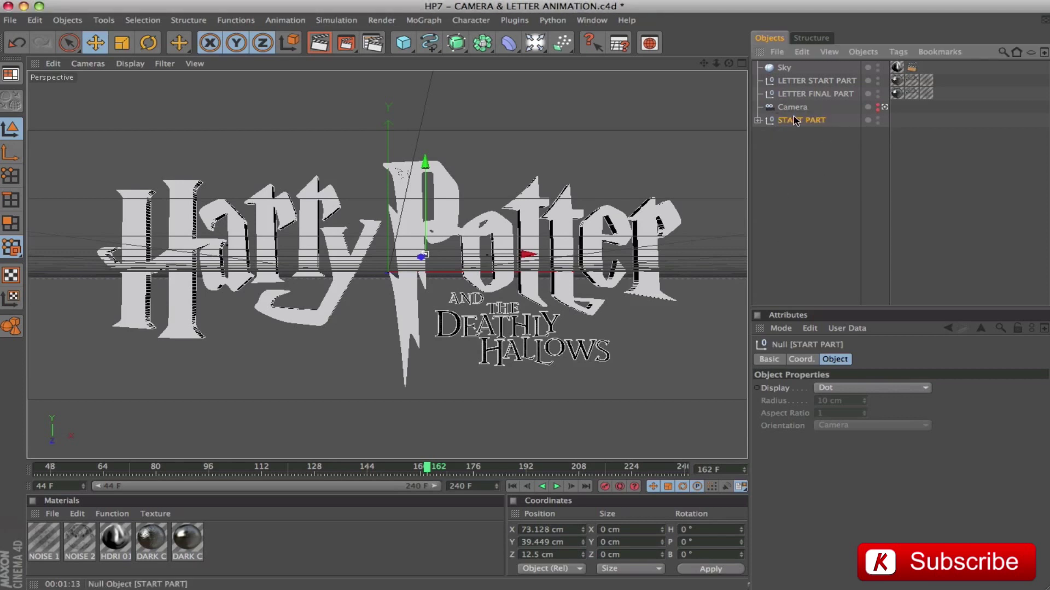
Duplicate START PART and name the copy FINAL PART.
left_click_drag(795, 123, 805, 135, "ctrl")
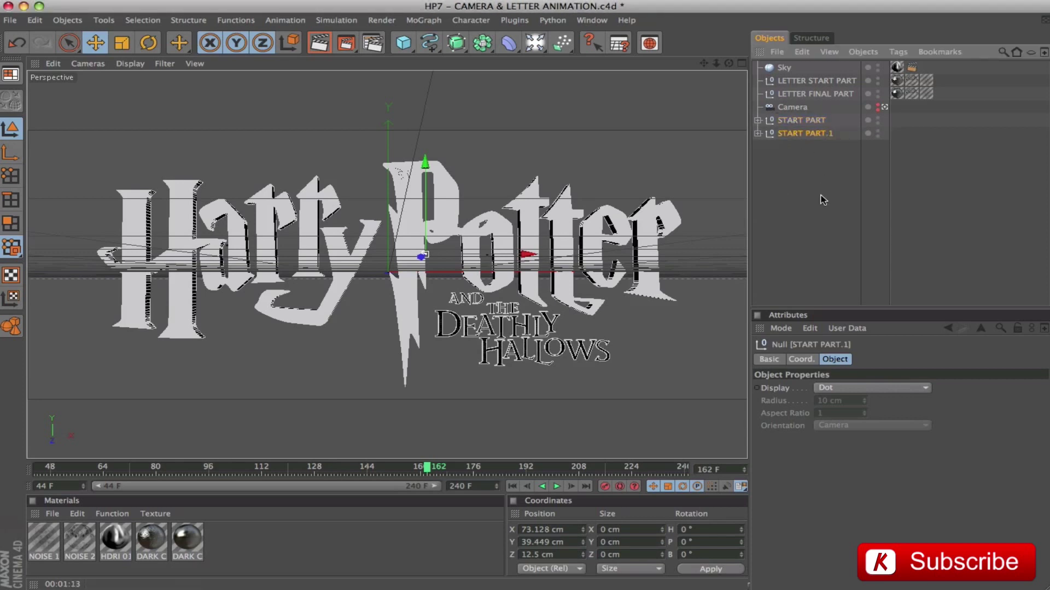
double_click(805, 134)
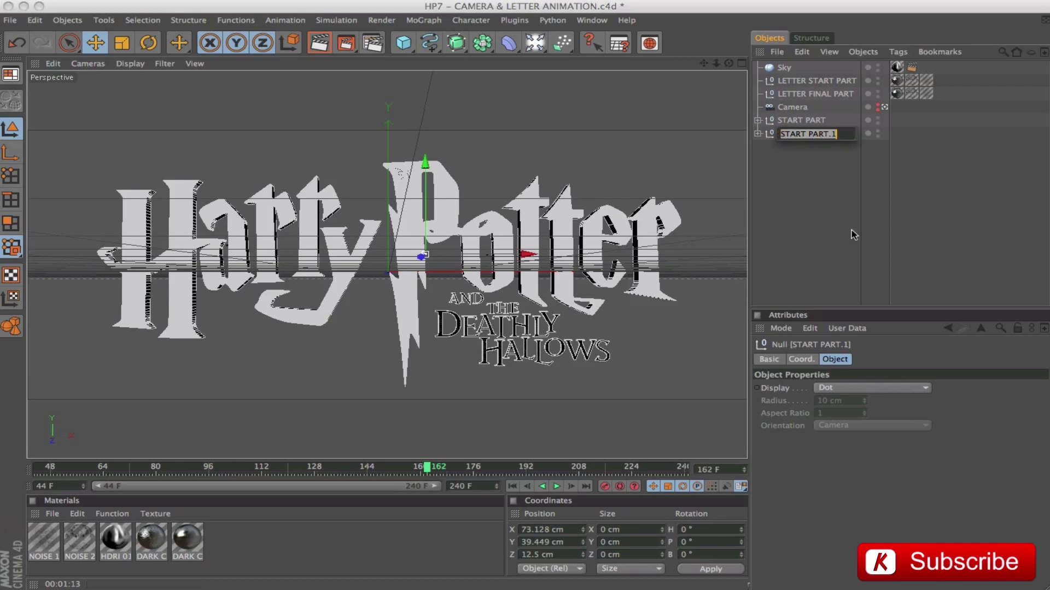
type("FINAL PART")
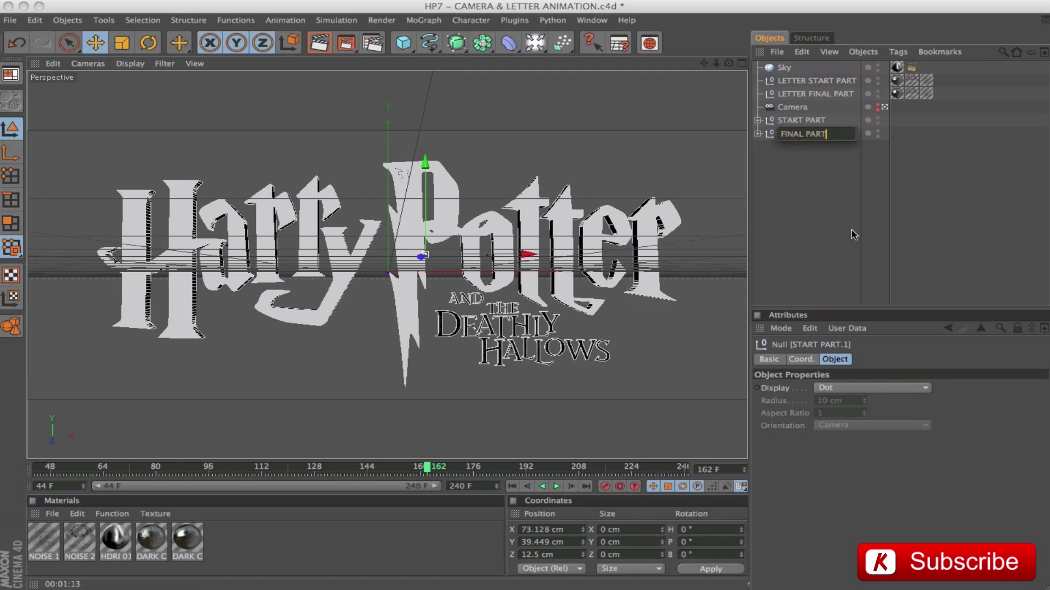
key("Return")
Delete letter P's texture tags in FINAL PART and select those of H through SUBTITLE.
left_click(758, 133)
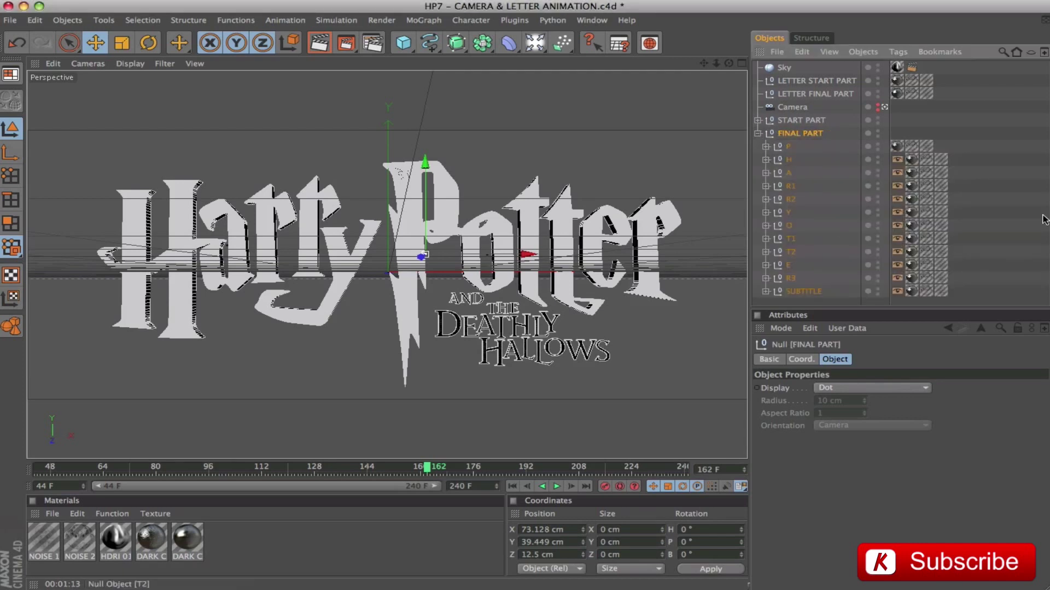
left_click_drag(957, 138, 892, 150)
key("Delete")
left_click_drag(982, 155, 906, 305)
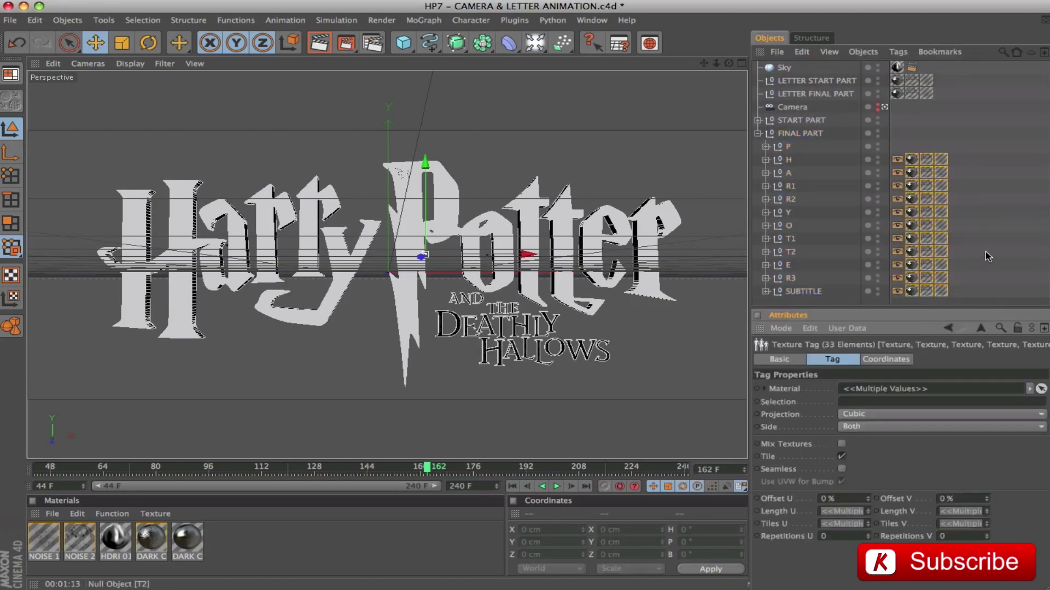
Replace FINAL PART's letter tags with copies of the three LETTER FINAL PART texture tags.
key("Delete")
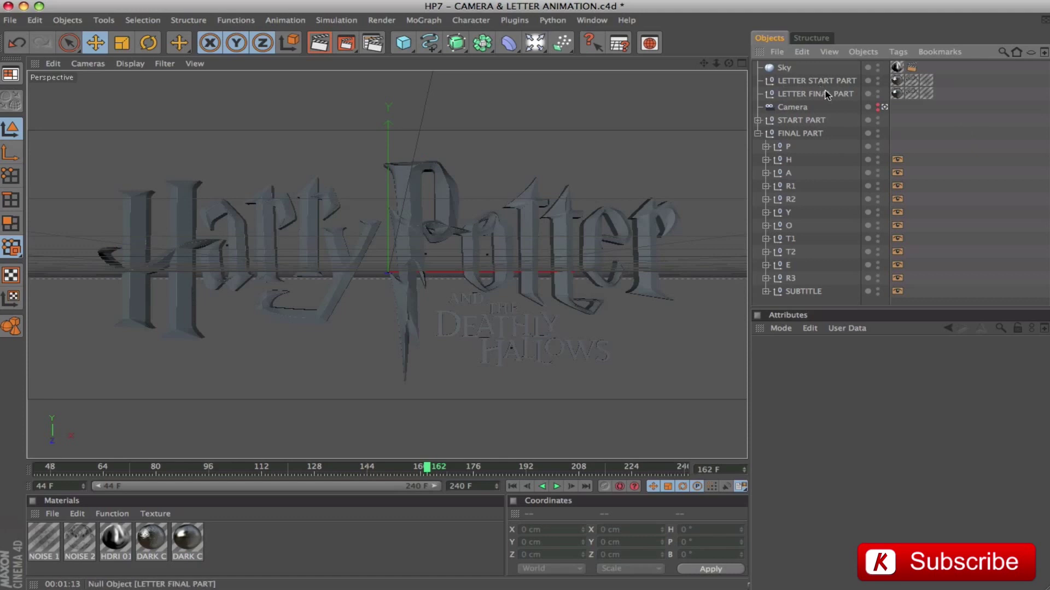
left_click_drag(946, 96, 898, 97)
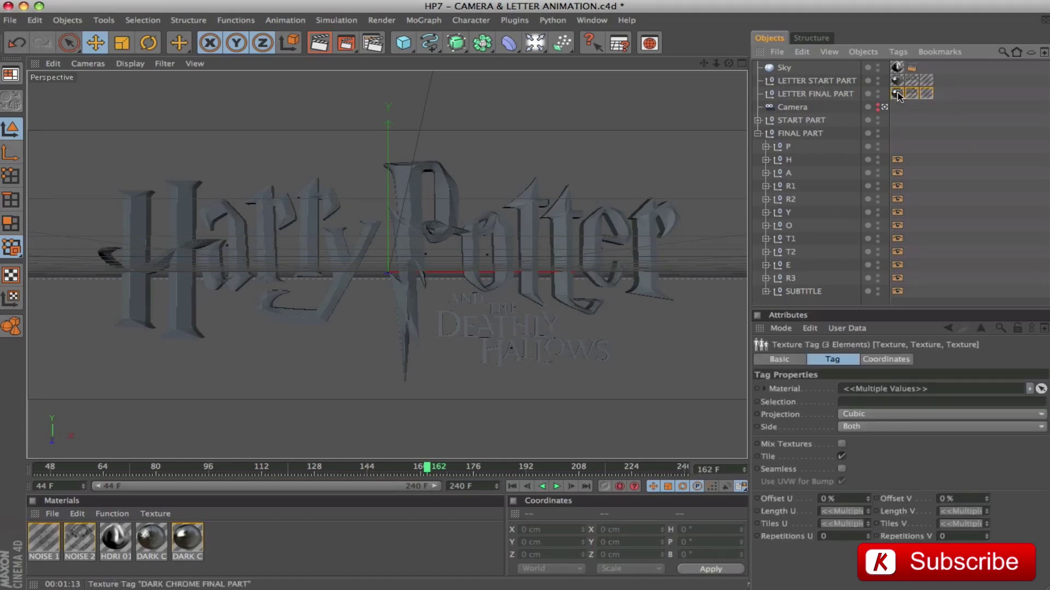
left_click_drag(900, 144, 912, 173, "ctrl")
left_click_drag(912, 174, 911, 291, "ctrl")
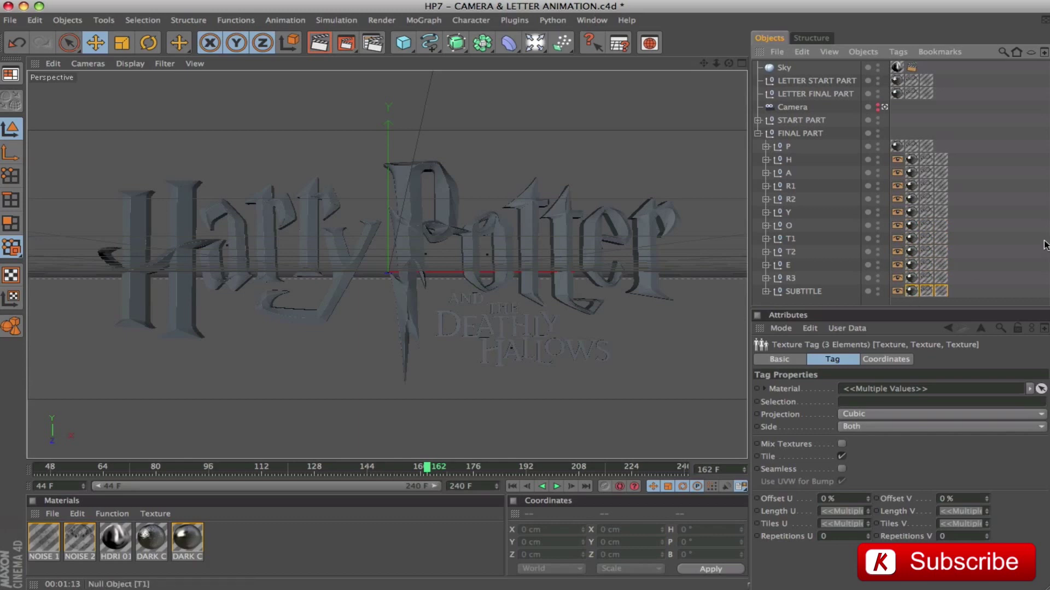
Hide one letter group and test-render the view to check the new textures.
left_click(757, 133)
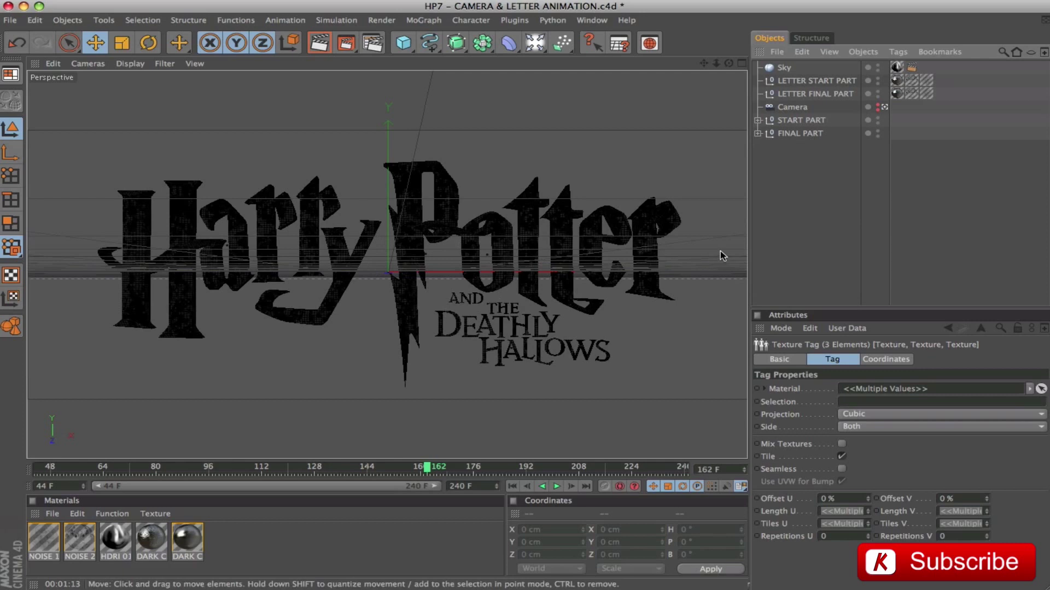
left_click(819, 220)
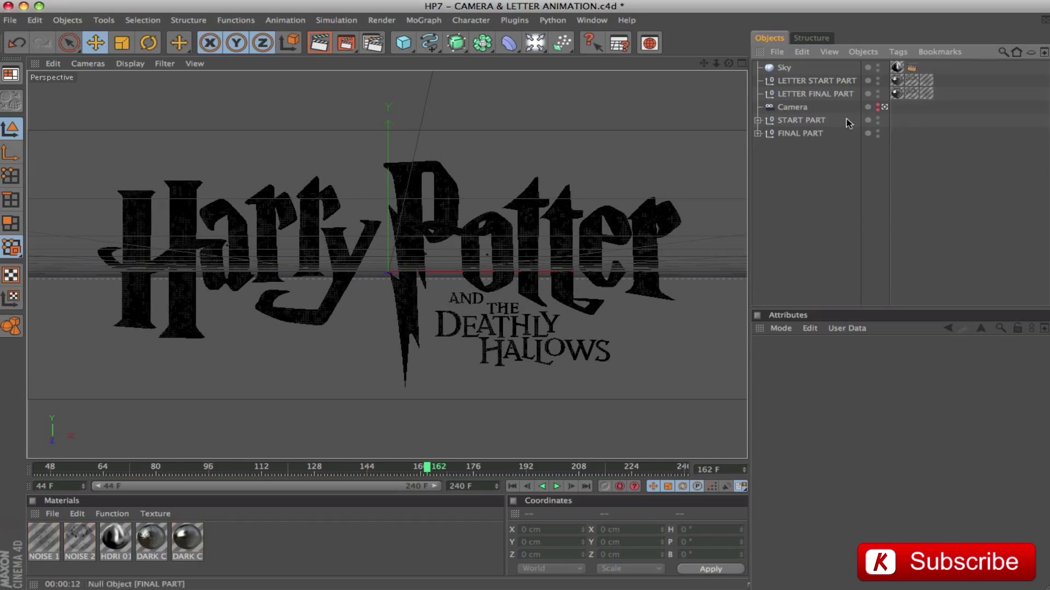
left_click(877, 133)
key("ctrl+r")
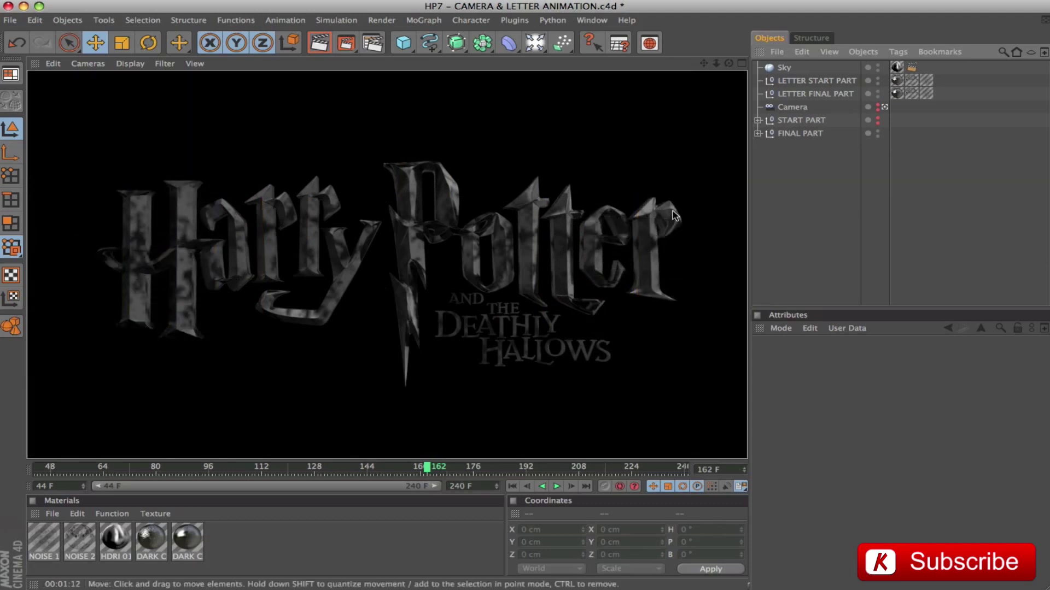
Delete SUBTITLE from the START PART group and save the project.
left_click(758, 133)
left_click_drag(961, 297, 930, 290)
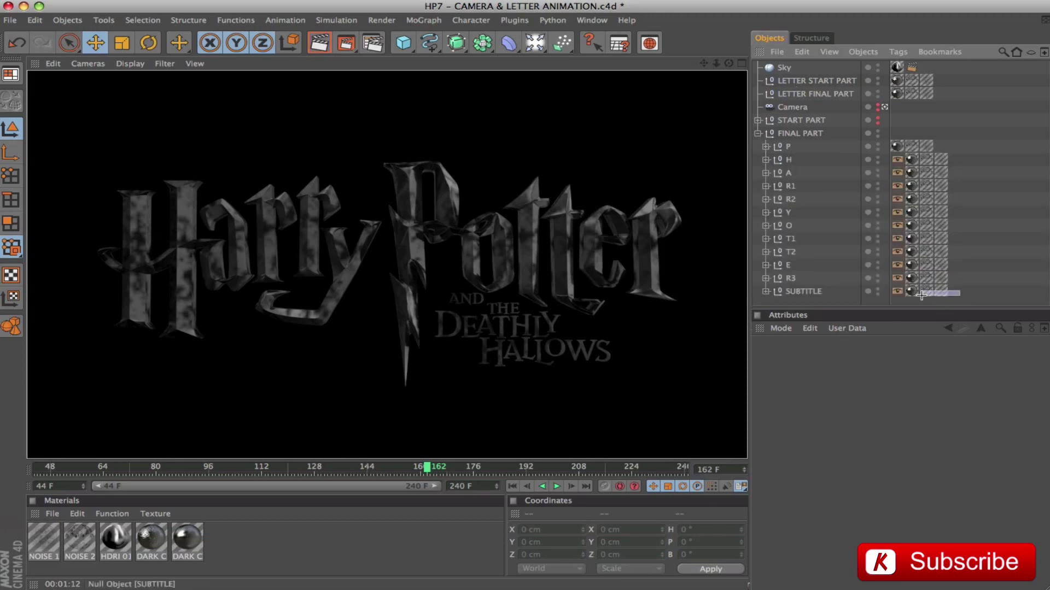
left_click(933, 308)
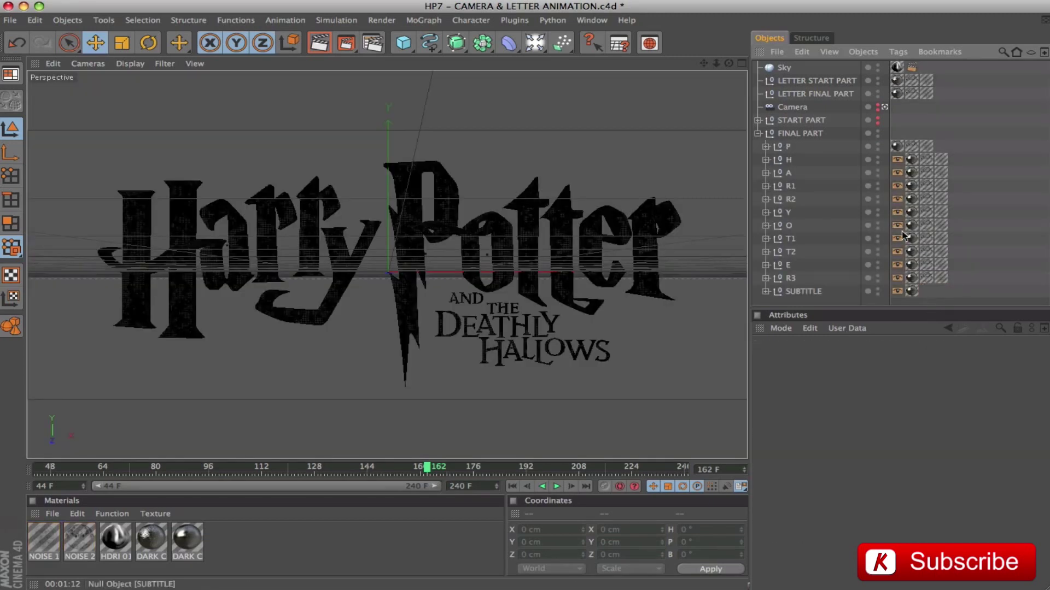
left_click(758, 133)
left_click(757, 120)
left_click(803, 278)
key("Delete")
left_click(758, 121)
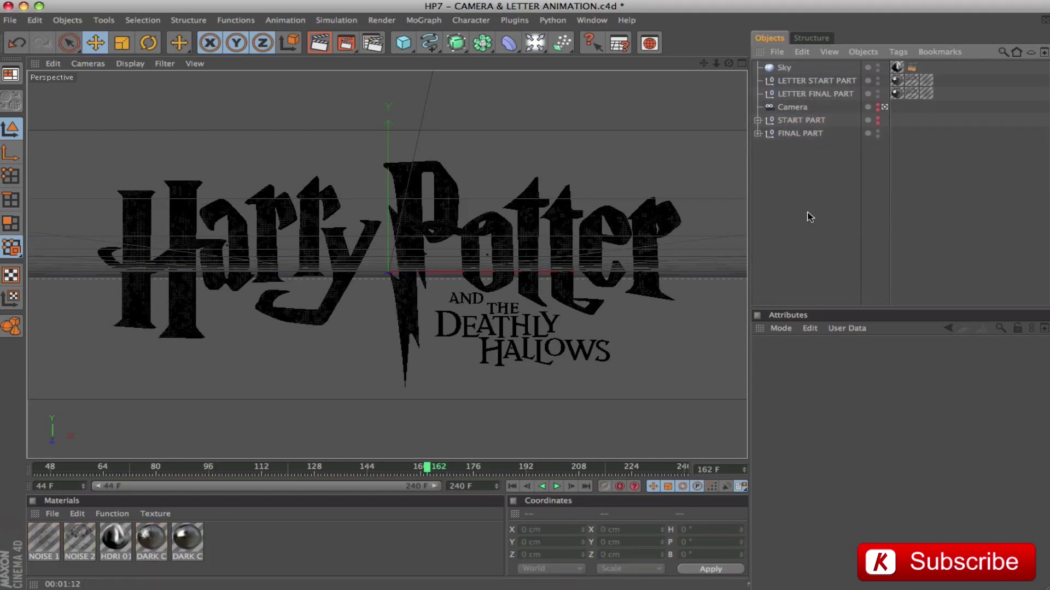
key("super+s")
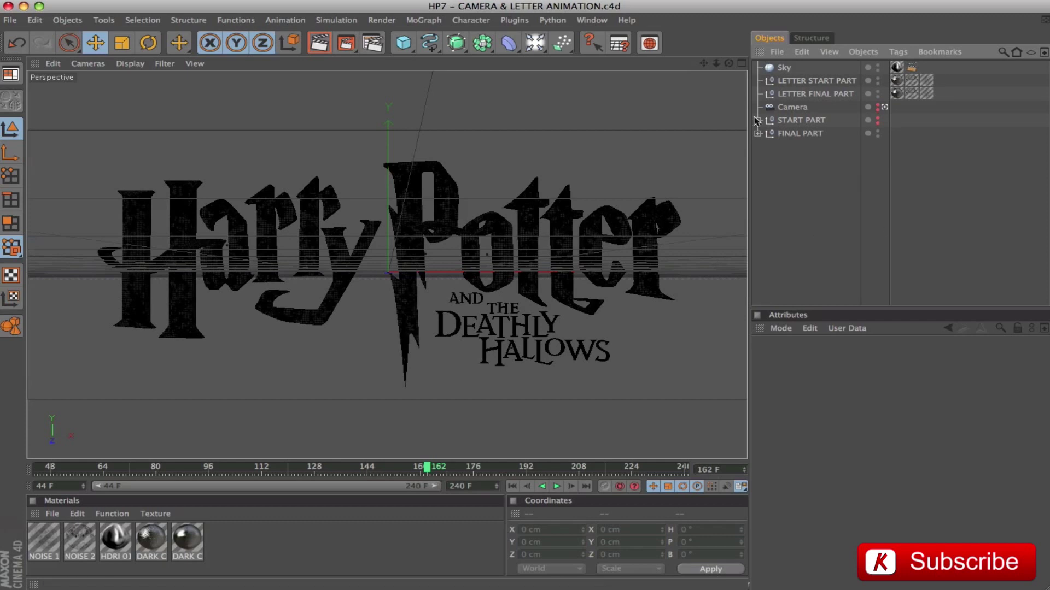
Add a new light to the scene and name it AREA.
left_click(533, 43)
double_click(787, 67)
type("A")
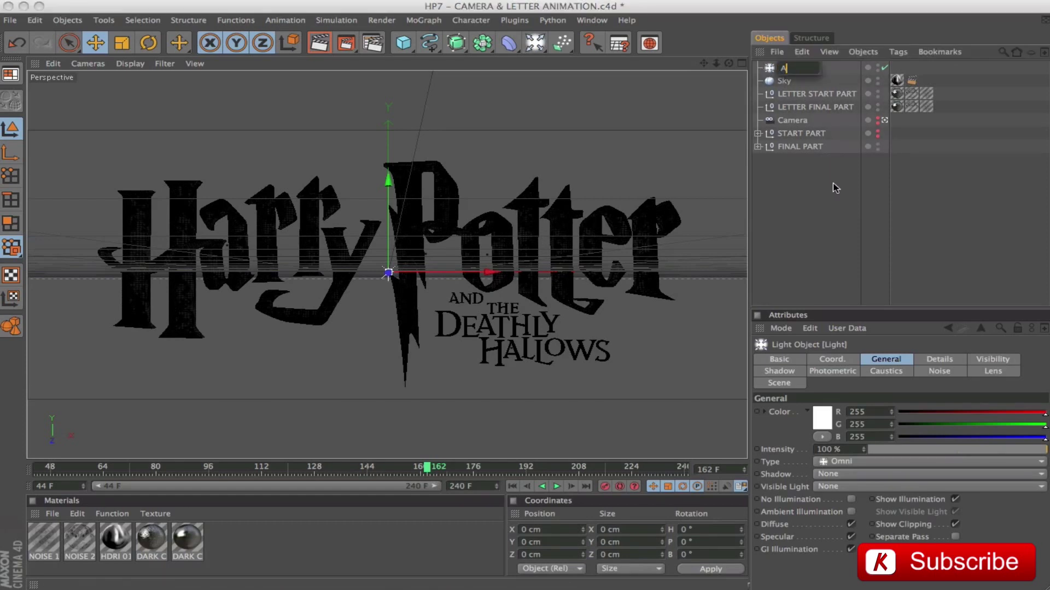
type("REA")
key("Return")
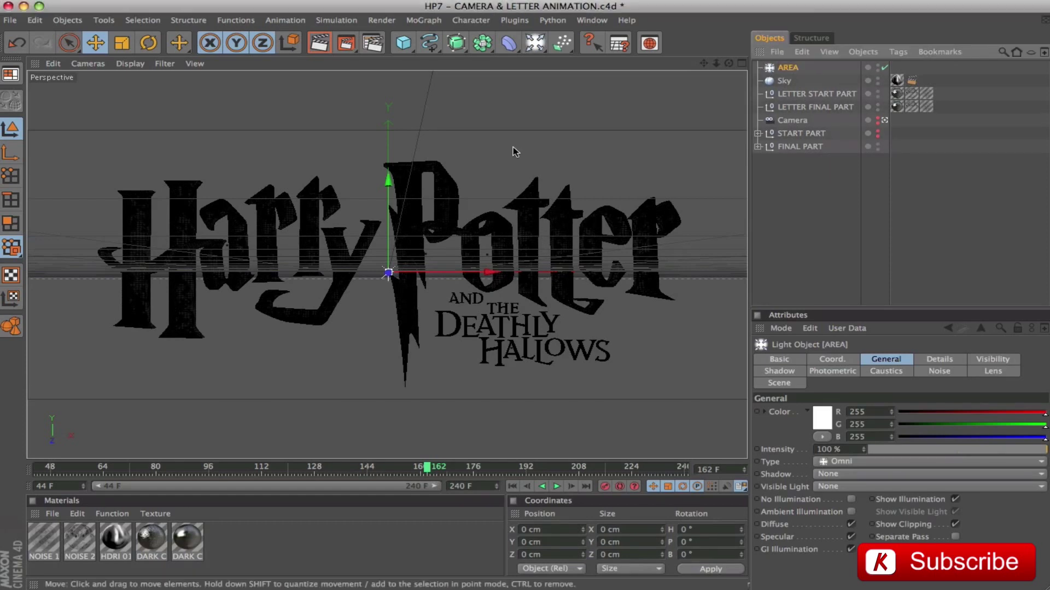
Make AREA an area light positioned at Y 58 cm and Z 1230 cm.
left_click(861, 463)
left_click(853, 376)
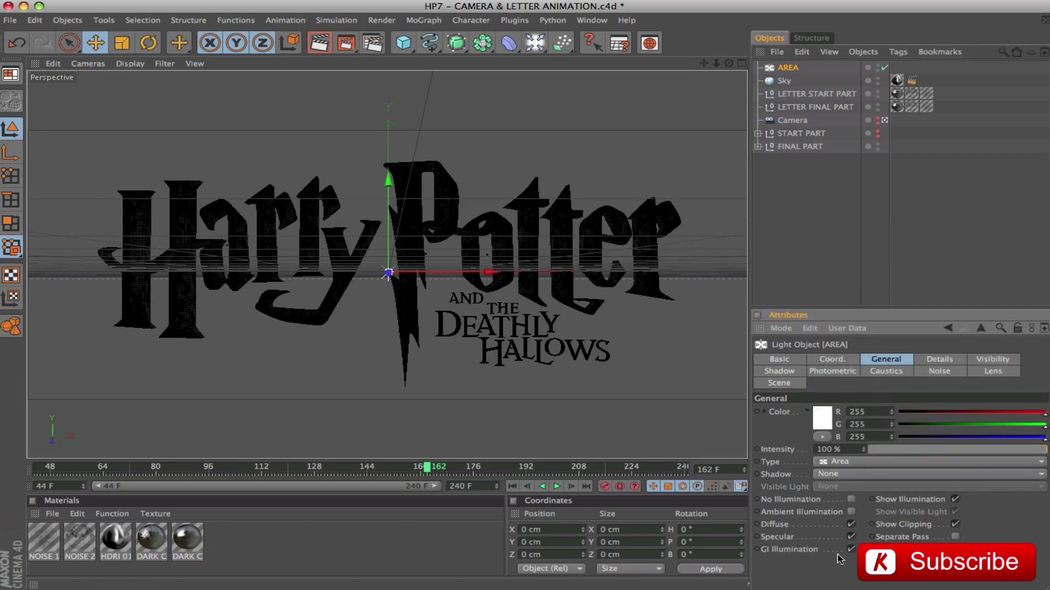
left_click(831, 359)
double_click(816, 425)
type("58")
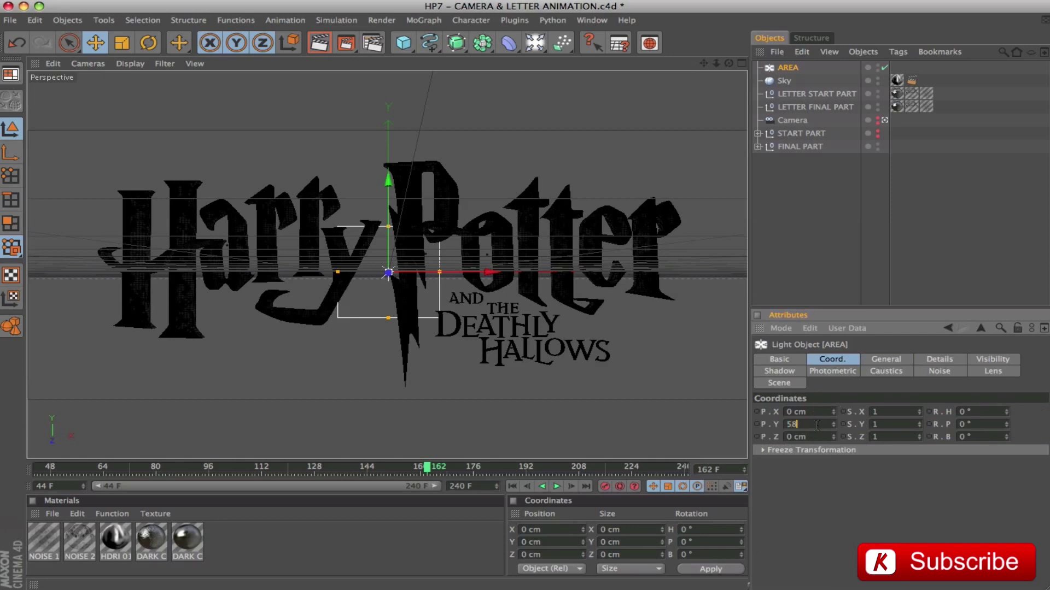
key("Tab")
type("12")
key("Return")
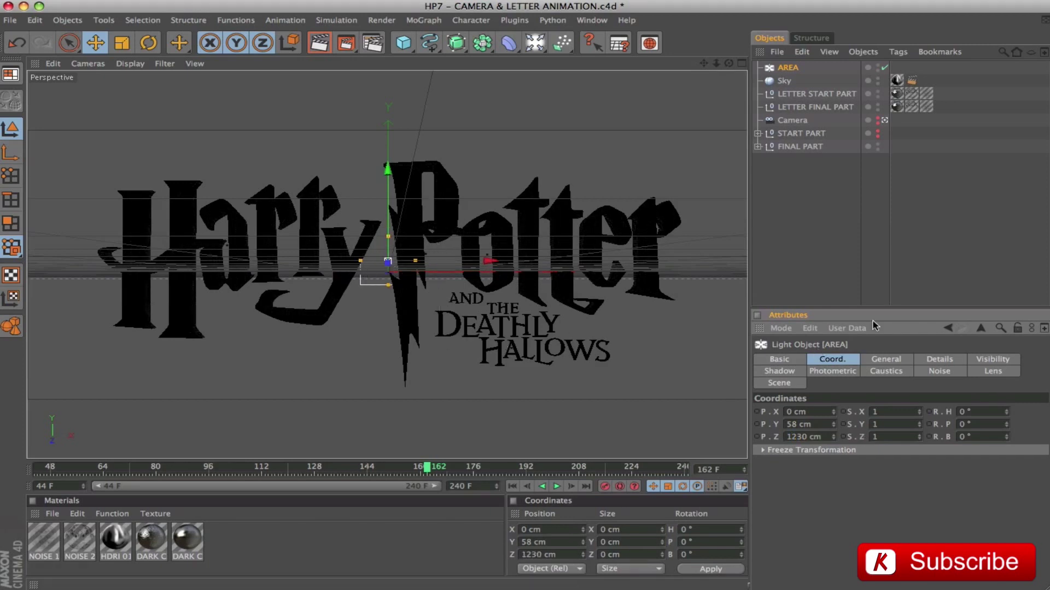
Set the area light's size to 2600 cm wide by 58 cm high.
left_click(939, 360)
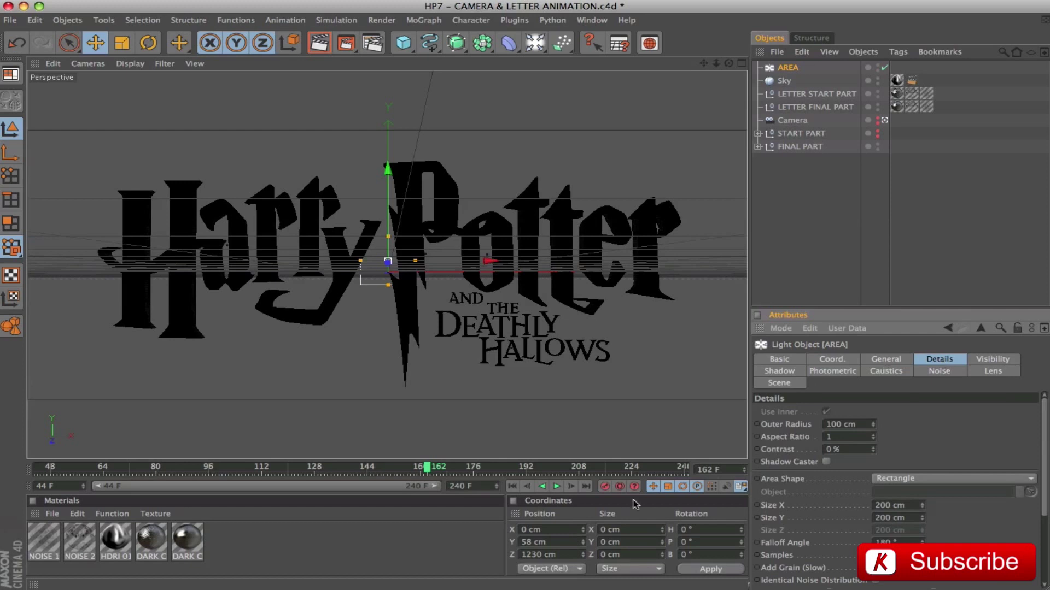
left_click(912, 505)
type("26")
key("Tab")
type("58")
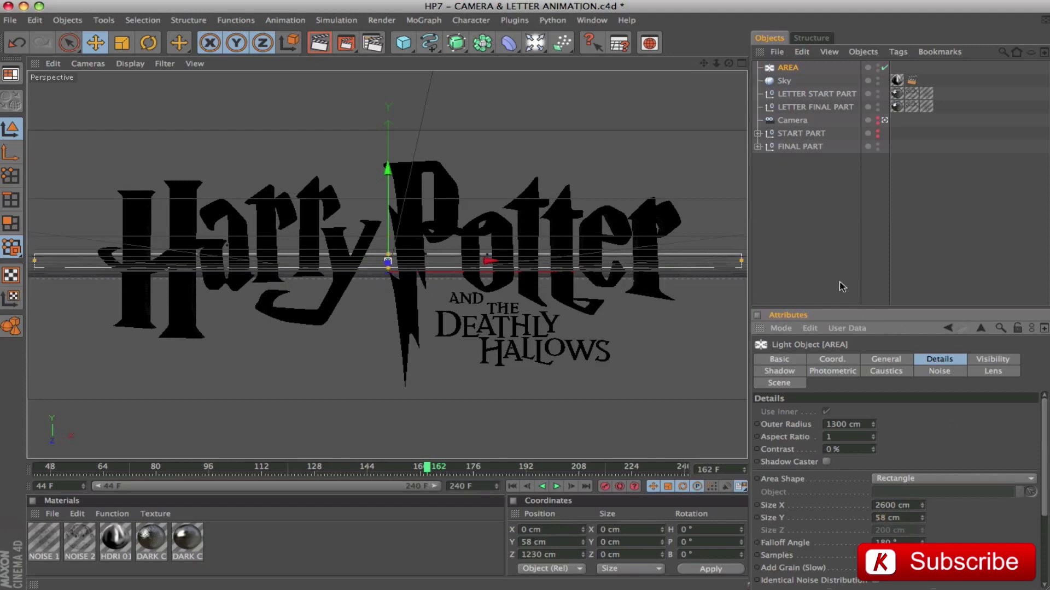
Colour the light 255/250/242 and set its intensity to 400%.
left_click(895, 359)
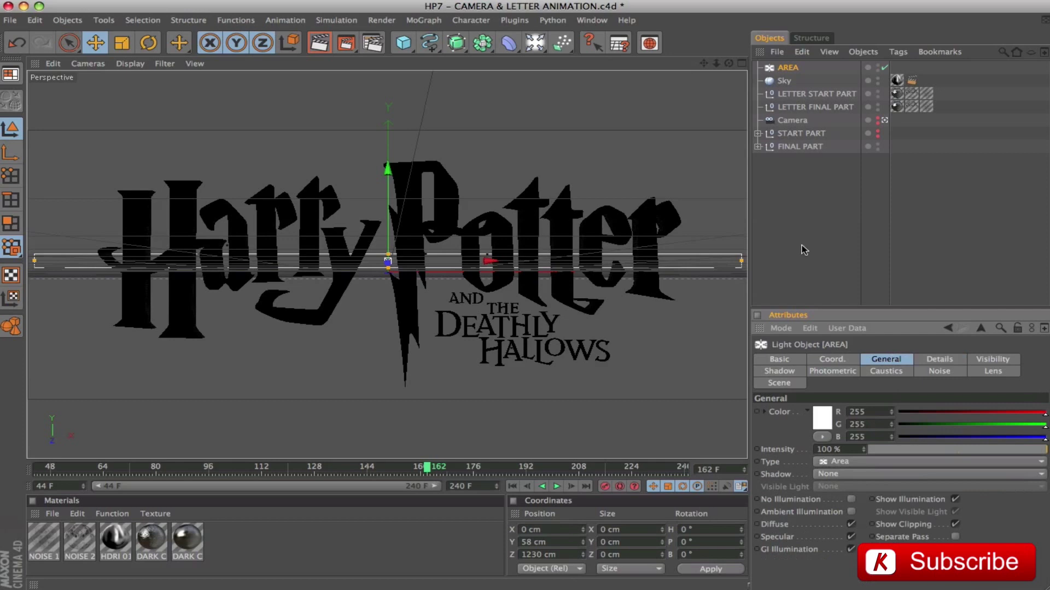
double_click(871, 427)
type("250")
key("Tab")
type("24")
key("Tab")
type("40")
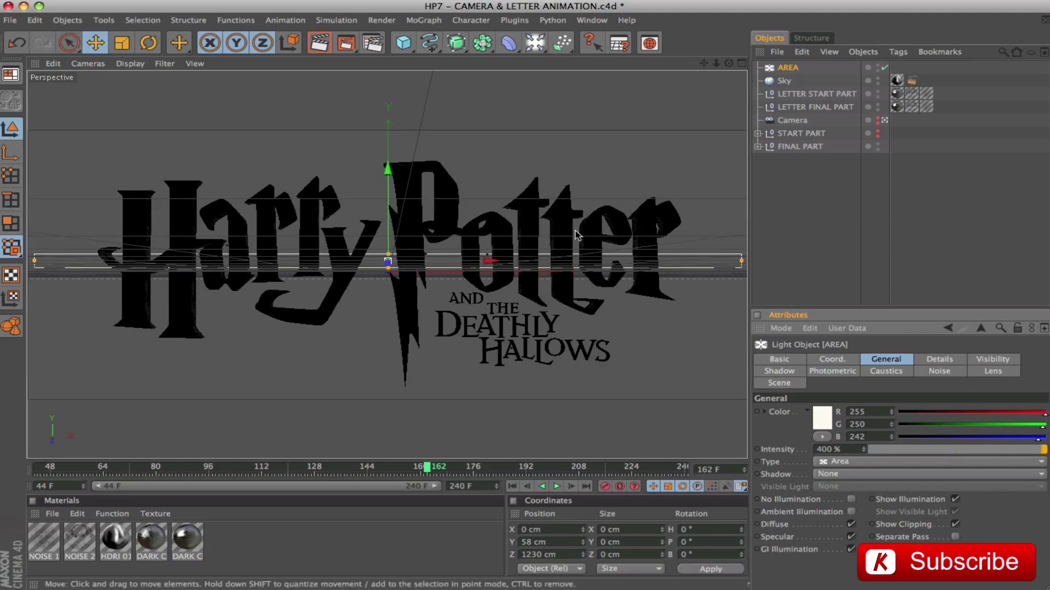
Inspect letter P's NOISE texture tags and the NOISE 1 and NOISE 2 materials.
left_click(758, 147)
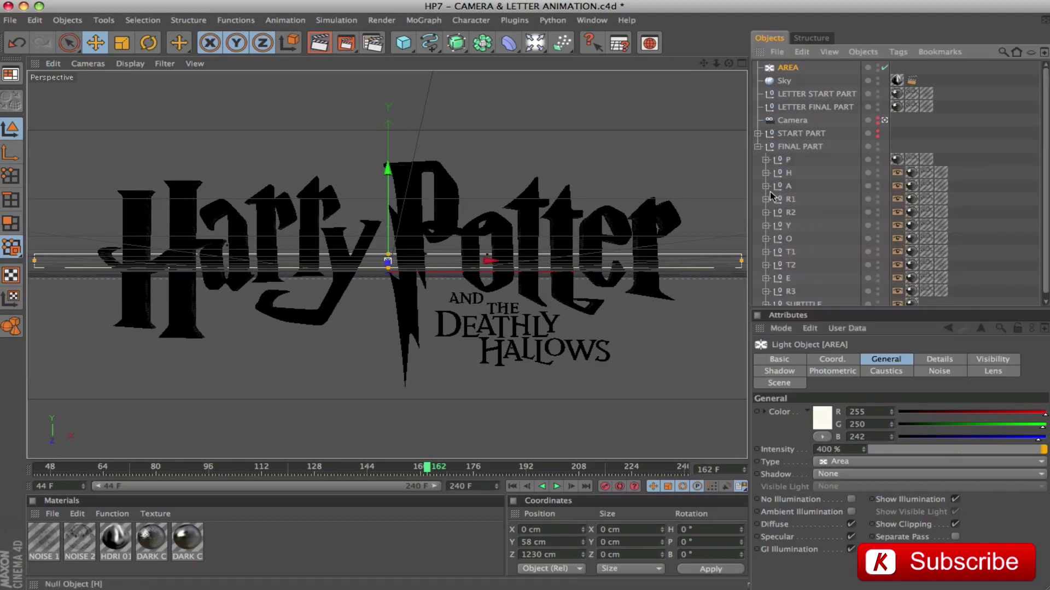
left_click(911, 160)
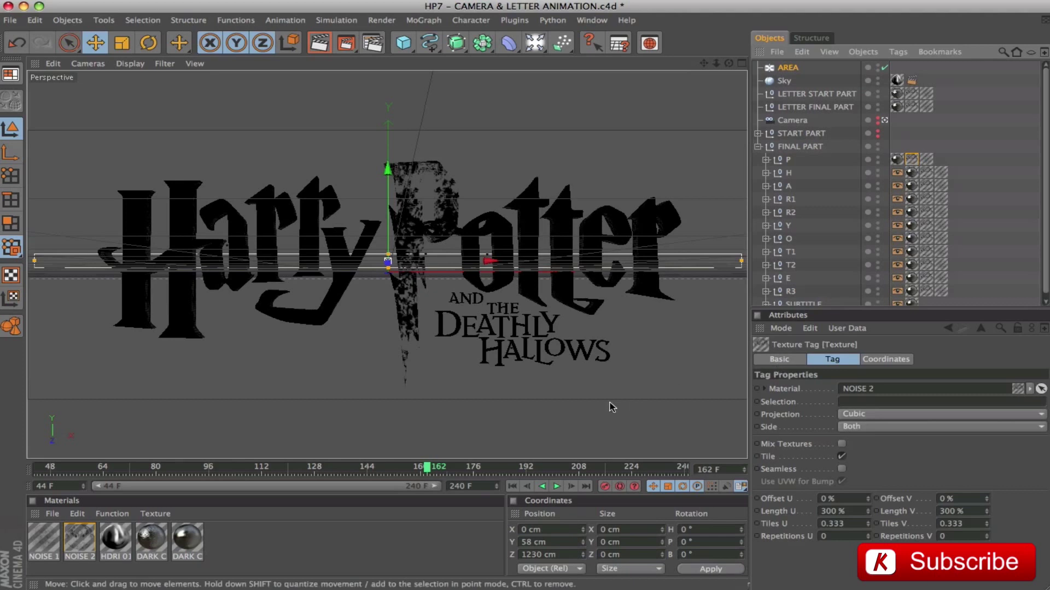
left_click(926, 159)
left_click(48, 542)
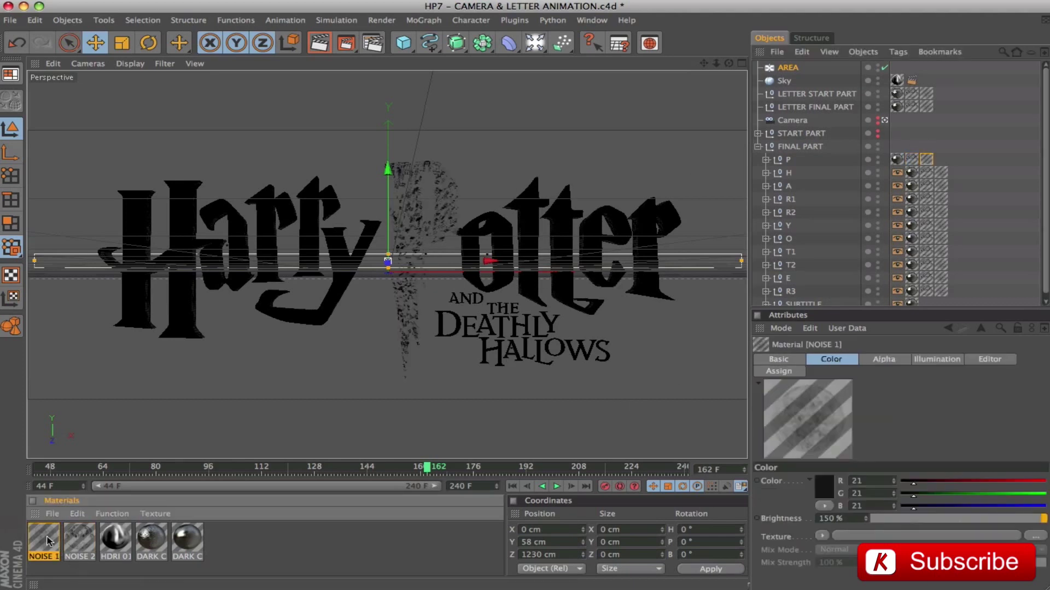
left_click(92, 547)
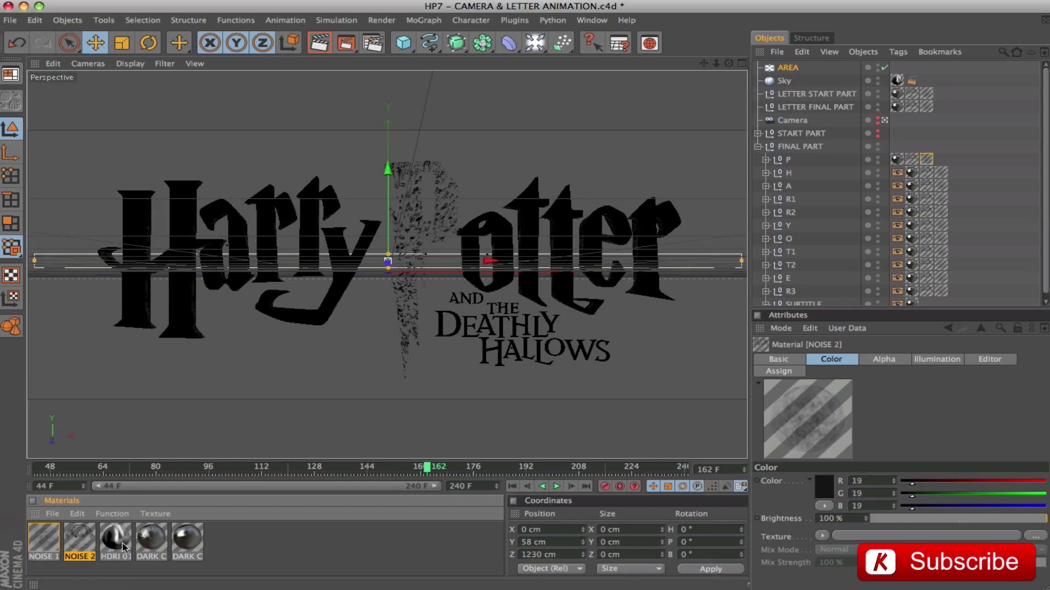
Duplicate NOISE 1 and NOISE 2 and colour both copies R 39, G 52, B 54.
left_click(48, 538, "shift")
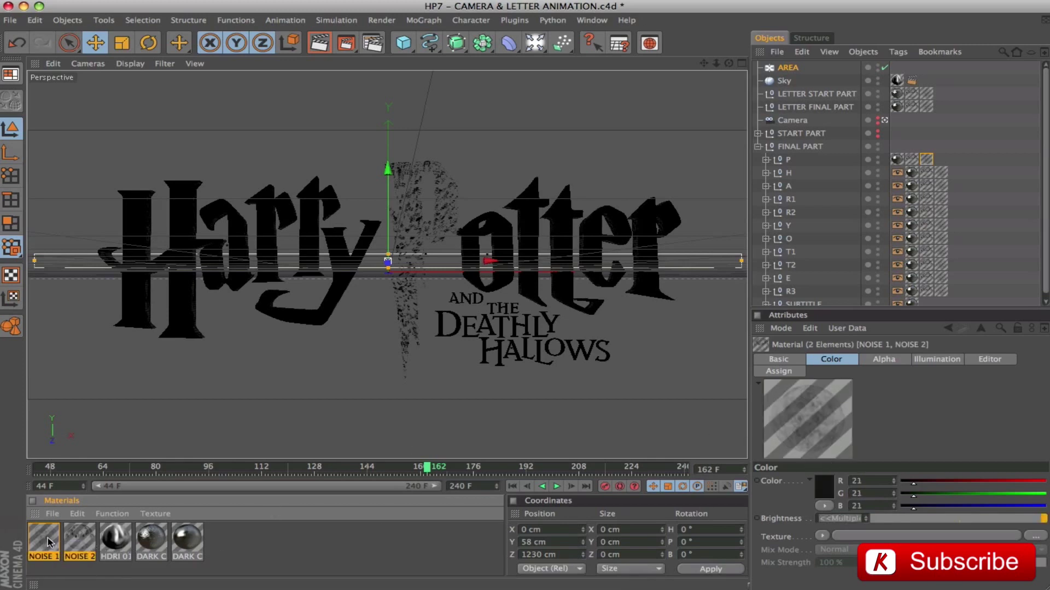
left_click_drag(86, 547, 234, 544)
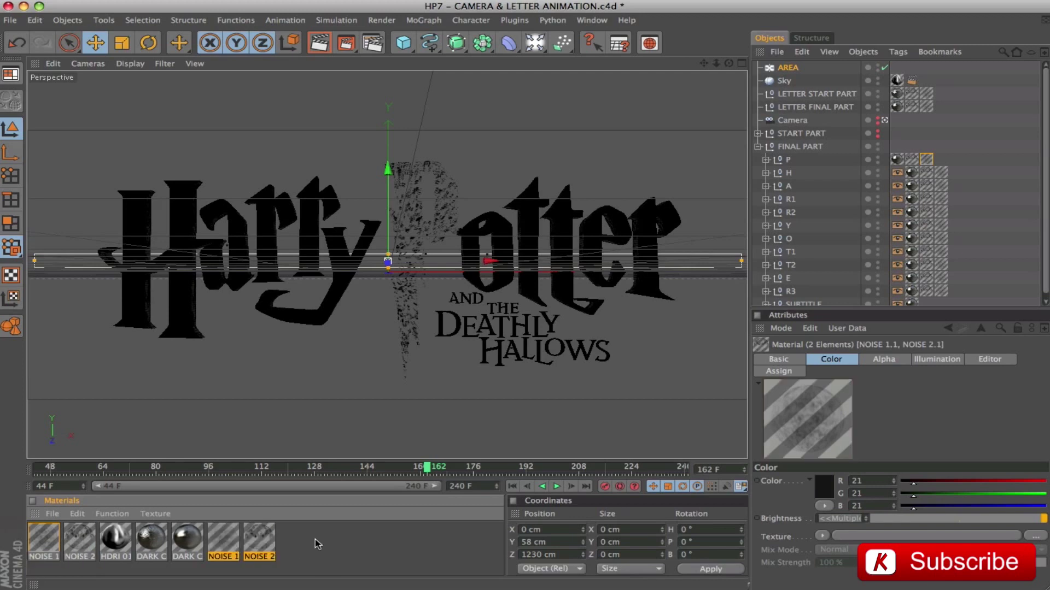
left_click(221, 544)
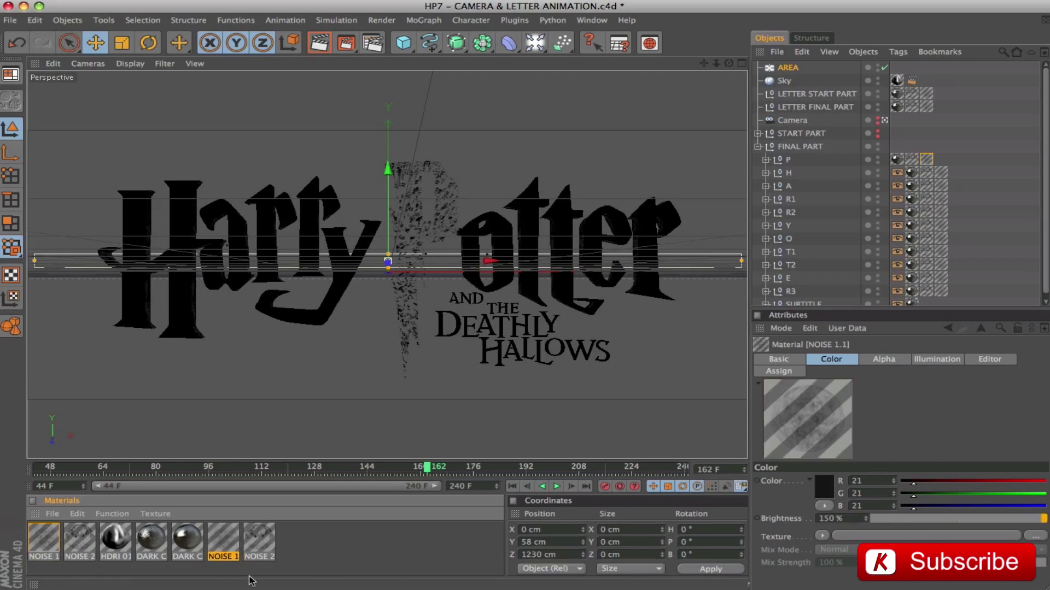
left_click(259, 541, "shift")
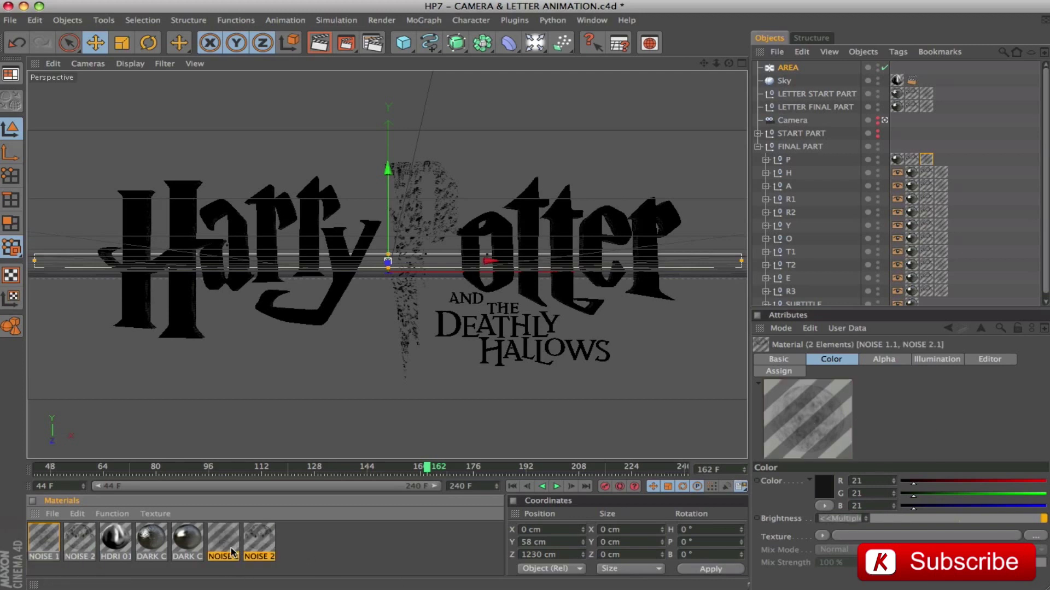
left_click(873, 482)
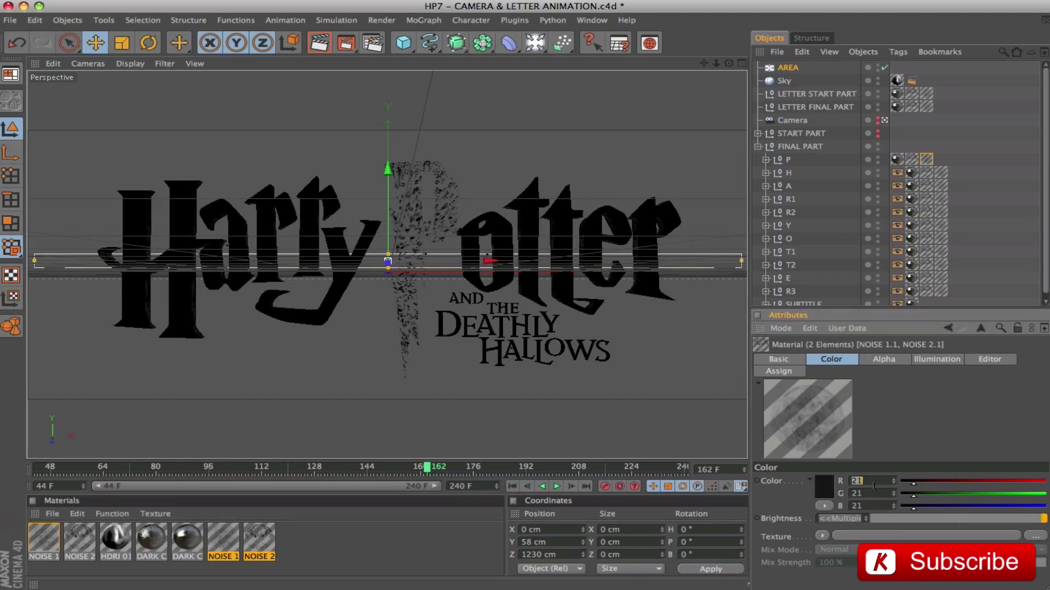
type("39")
key("Return")
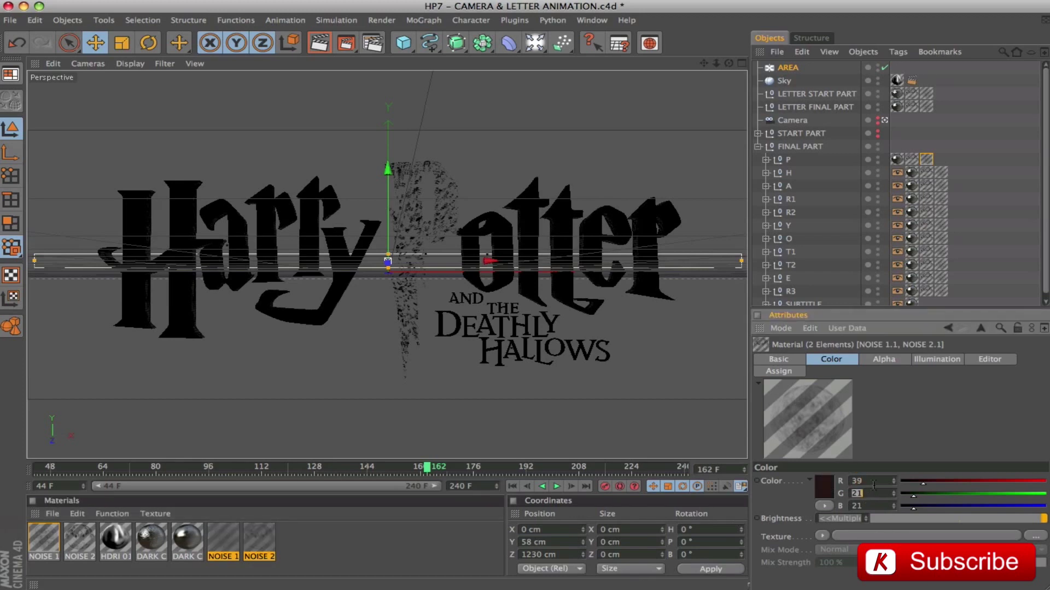
key("Tab")
type("5")
Rename the NOISE 2 copy to NOISE 4 and the NOISE 1 copy to NOISE 3.
left_click(292, 550)
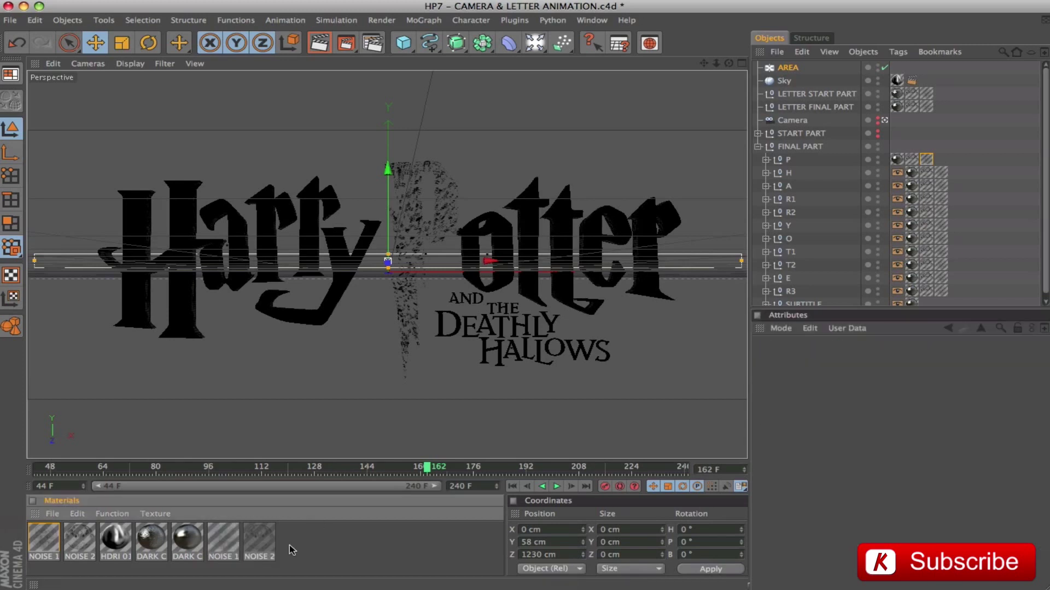
left_click(258, 544)
left_click(775, 361)
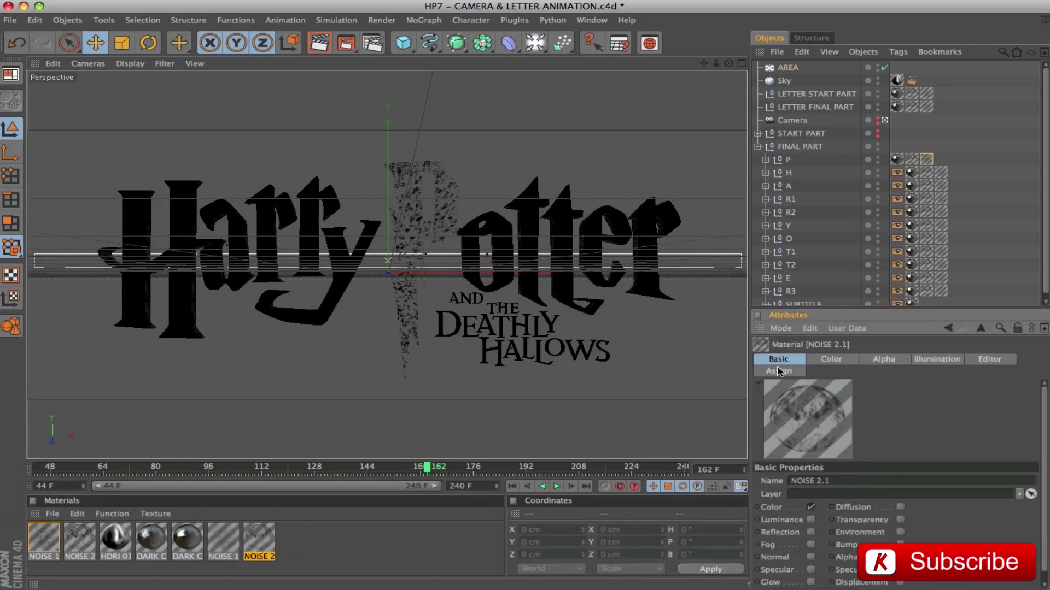
left_click(831, 481)
type("NOISE 4")
key("Return")
left_click(216, 550)
left_click(853, 482)
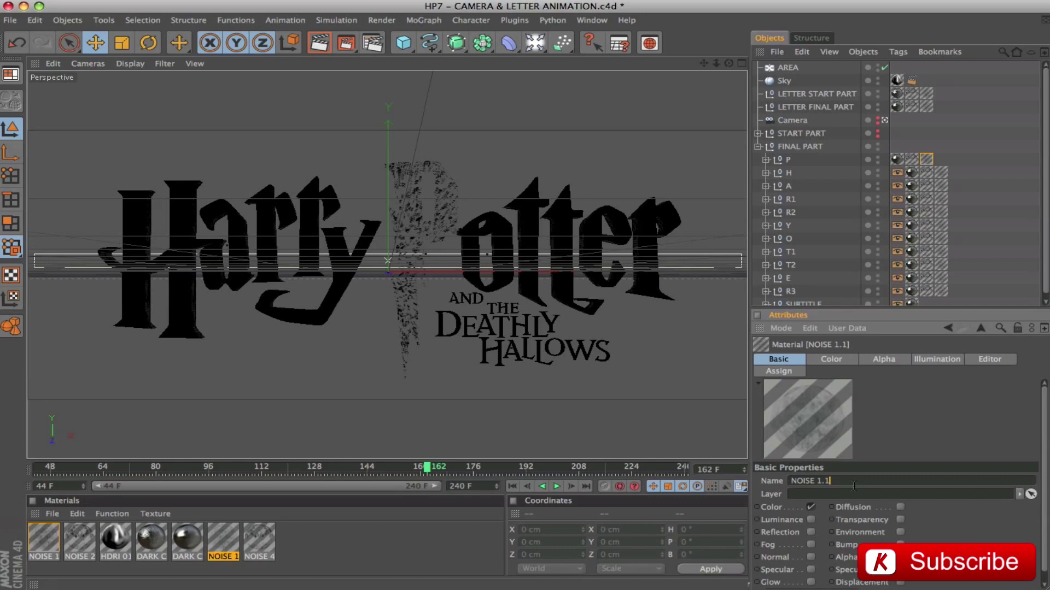
type("NOISE 3")
key("Return")
Switch letter P's two noise texture tags to NOISE 3 and NOISE 4.
left_click(926, 160)
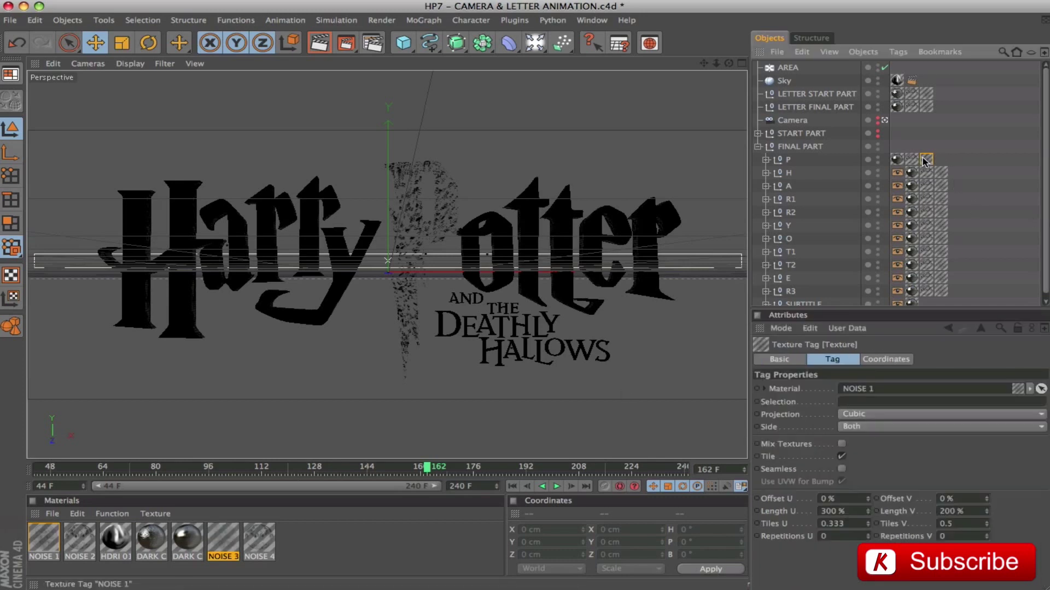
left_click_drag(228, 544, 925, 160)
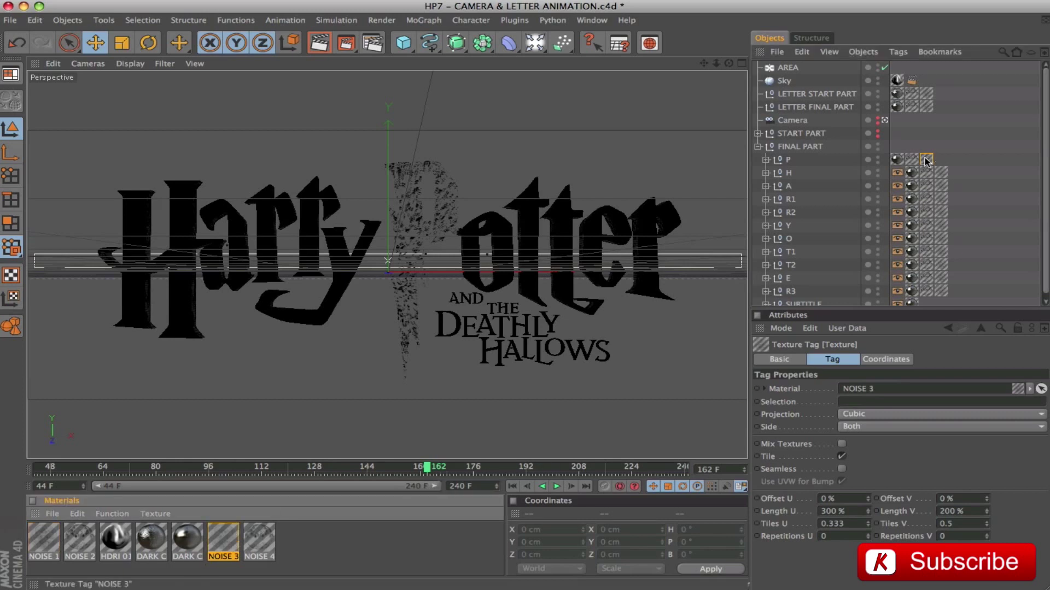
left_click(912, 159)
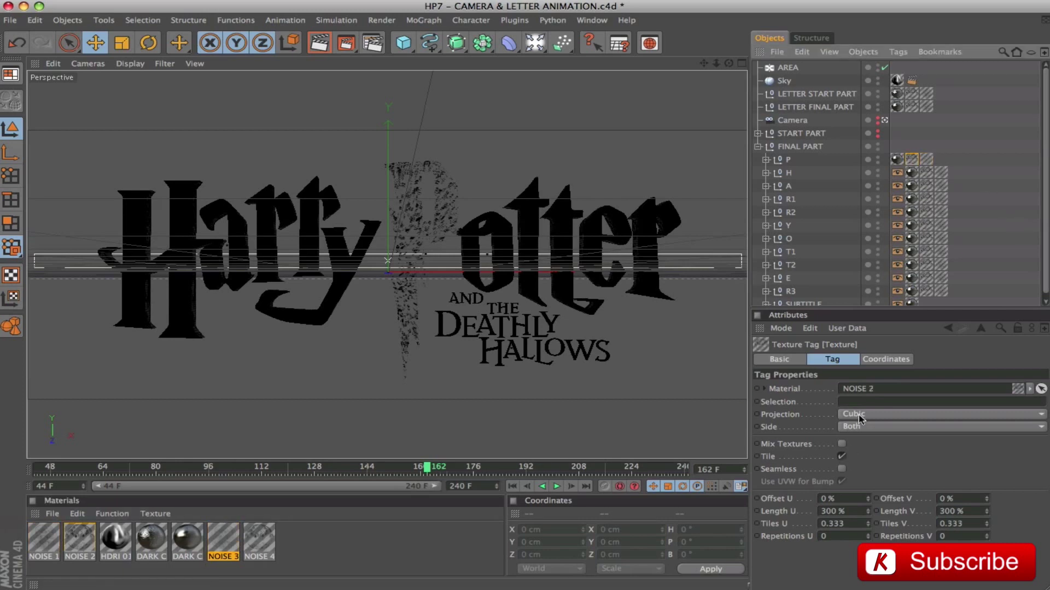
left_click_drag(660, 365, 911, 157)
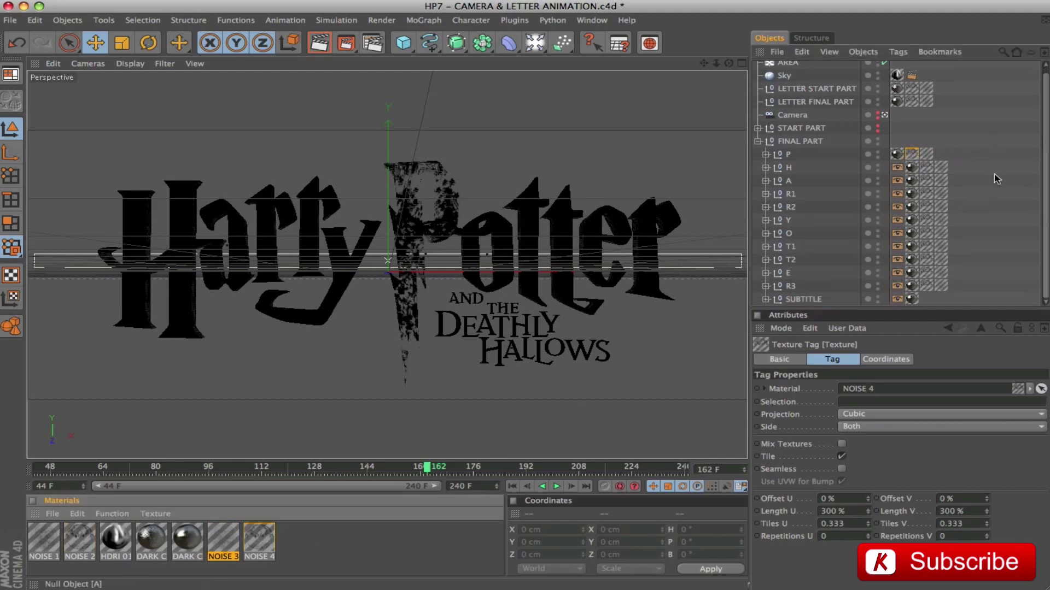
Replace letters H–R3's old texture tags with copies of P's NOISE 3 and NOISE 4 tags.
left_click_drag(974, 166, 919, 306)
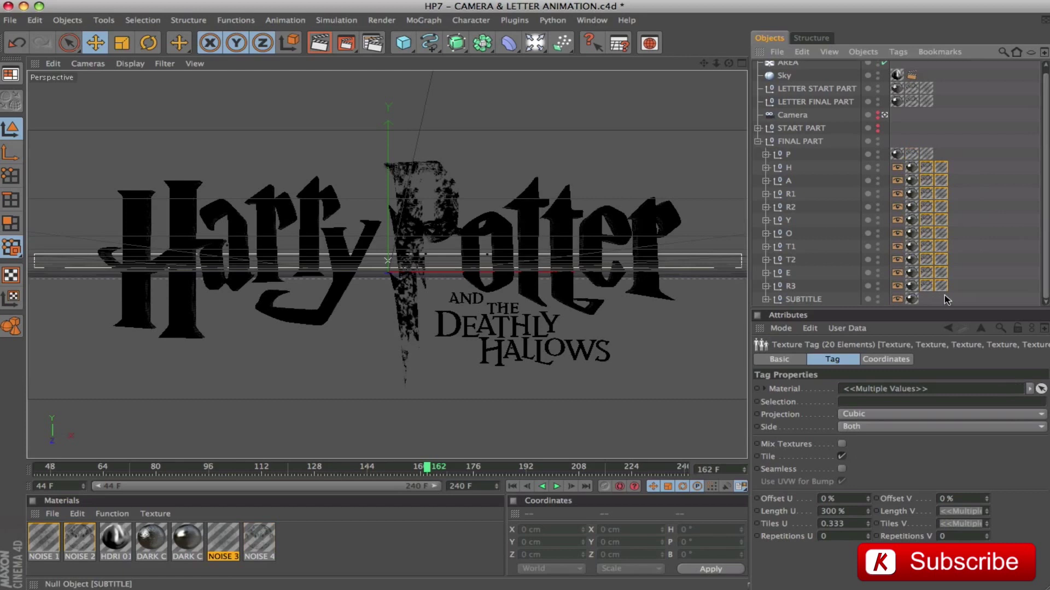
key("Delete")
left_click_drag(937, 149, 927, 285)
left_click_drag(926, 285, 927, 290, "ctrl")
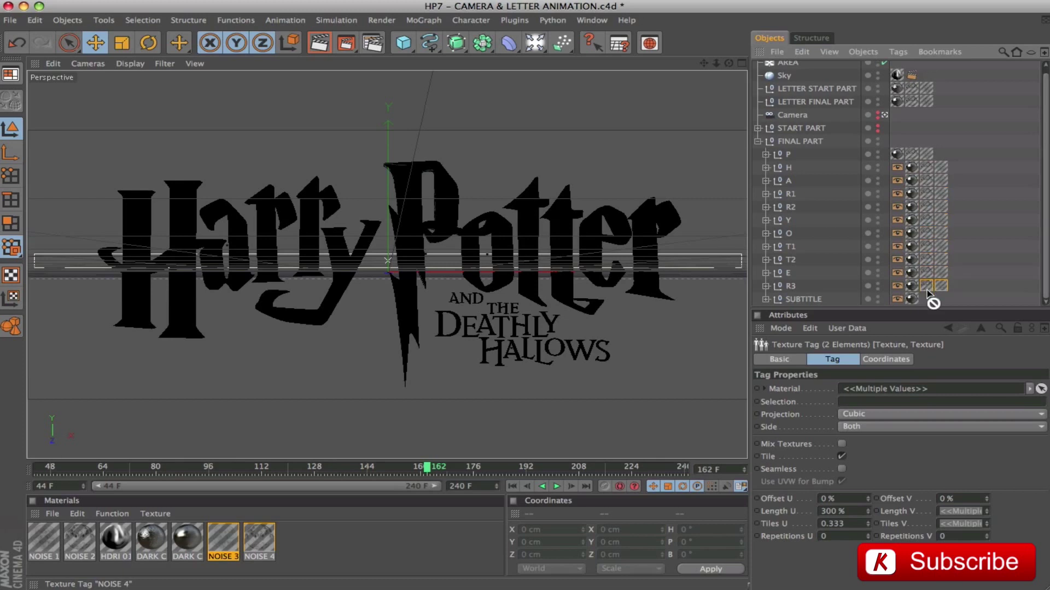
left_click(758, 141)
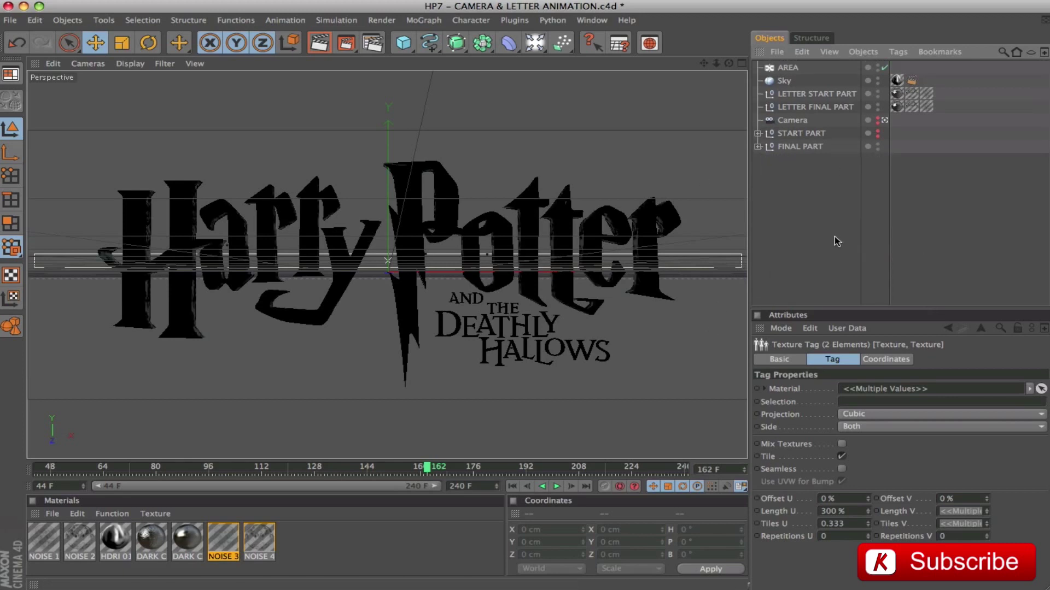
left_click(803, 226)
Render the viewport to see the teal-tinted rocky chrome title with its Deathly Hallows subtitle.
key("ctrl+r")
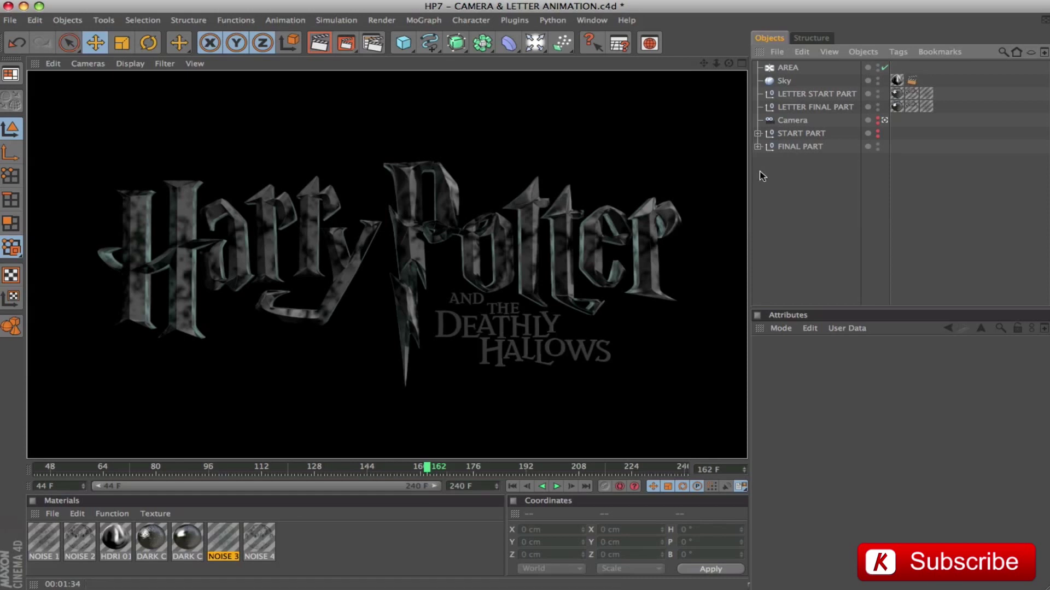
Move the AREA light into FINAL PART and rename the group FINAL PART FULL.
left_click(758, 147)
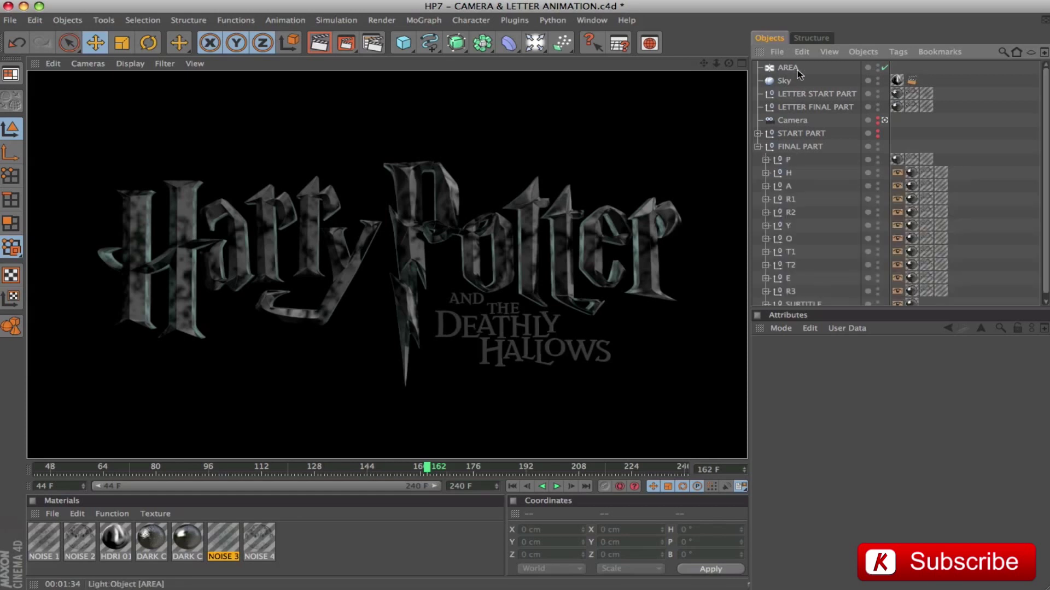
left_click_drag(789, 69, 795, 147)
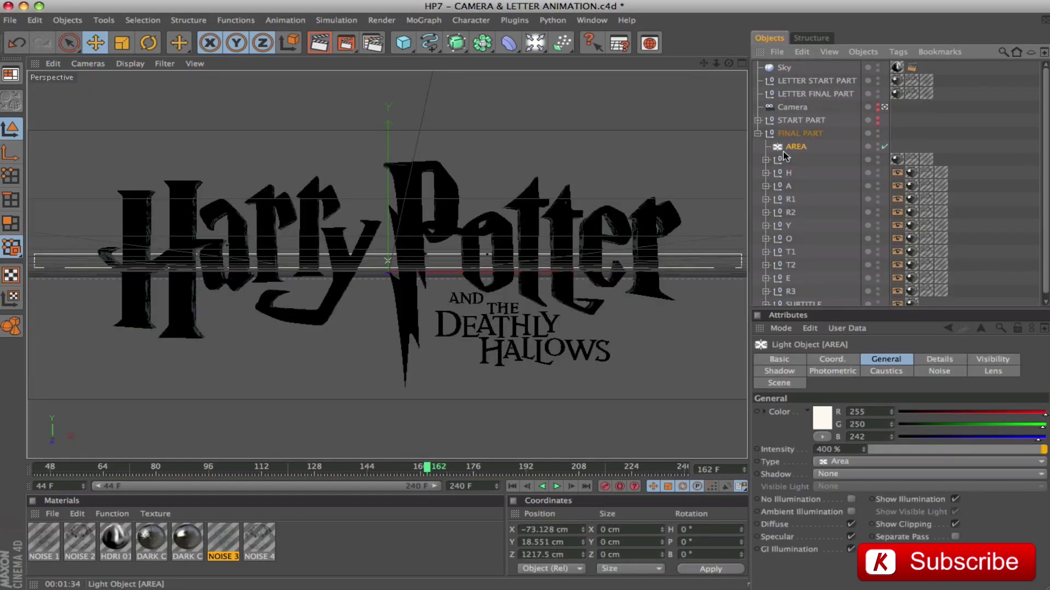
left_click(797, 136)
left_click(758, 134)
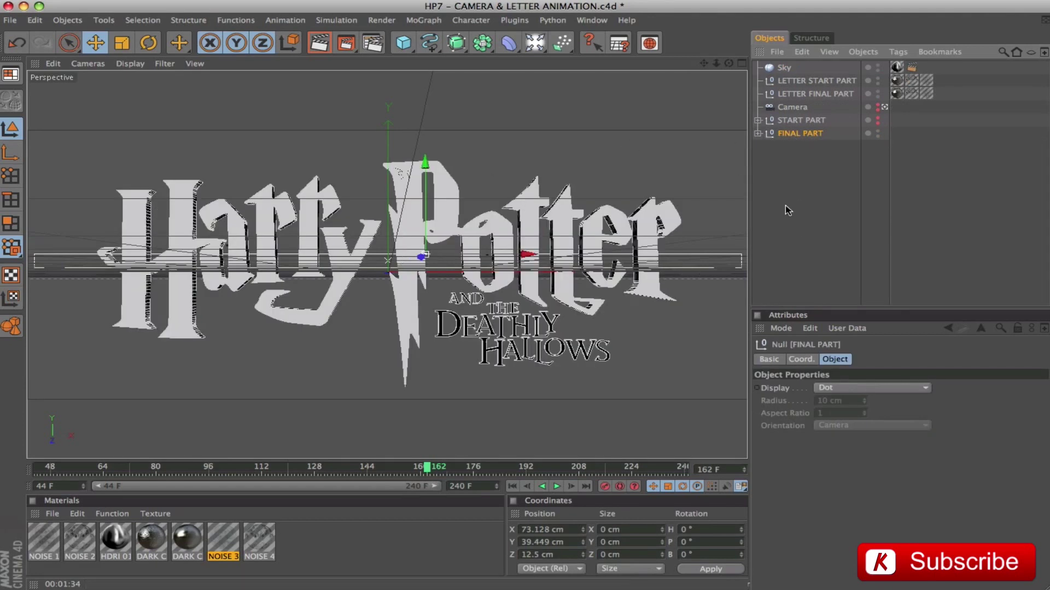
double_click(813, 135)
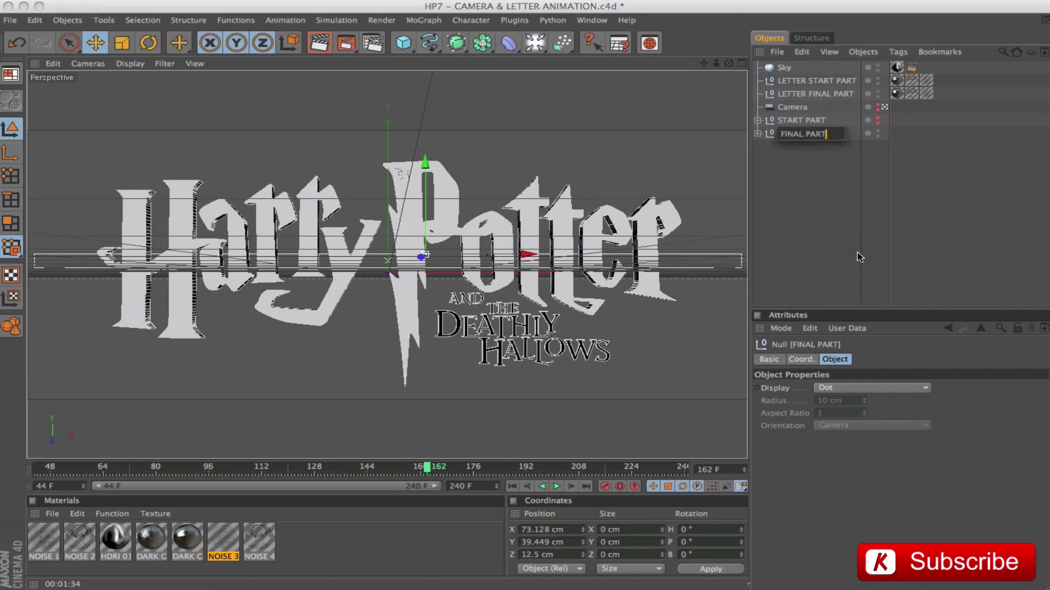
type("FULL")
key("Return")
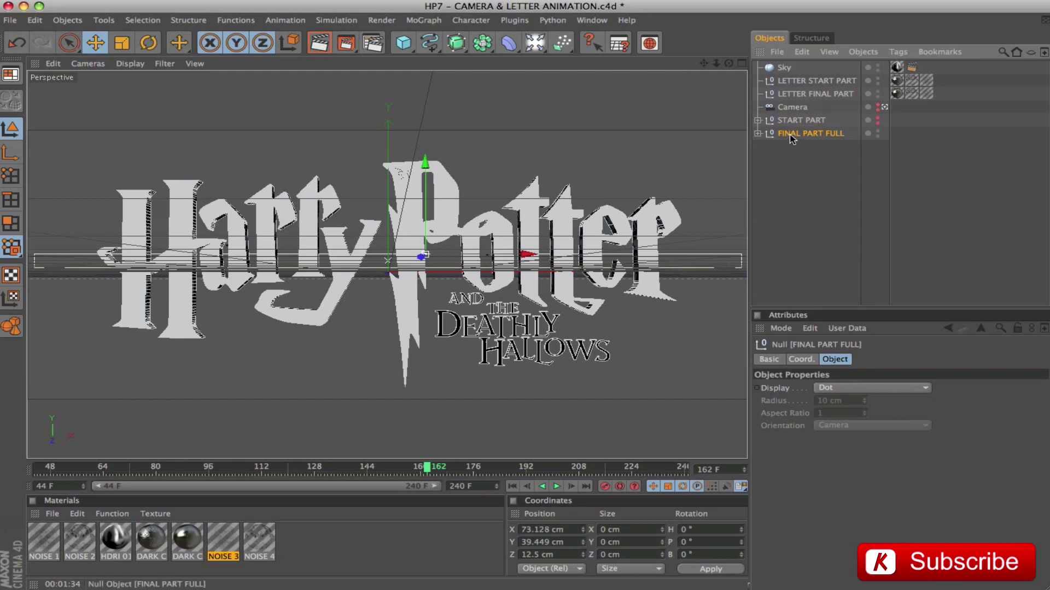
Duplicate FINAL PART FULL and name the copy FINAL PART FRONTAL.
left_click_drag(792, 147, 928, 159, "ctrl")
double_click(824, 148)
type("FRONTAL")
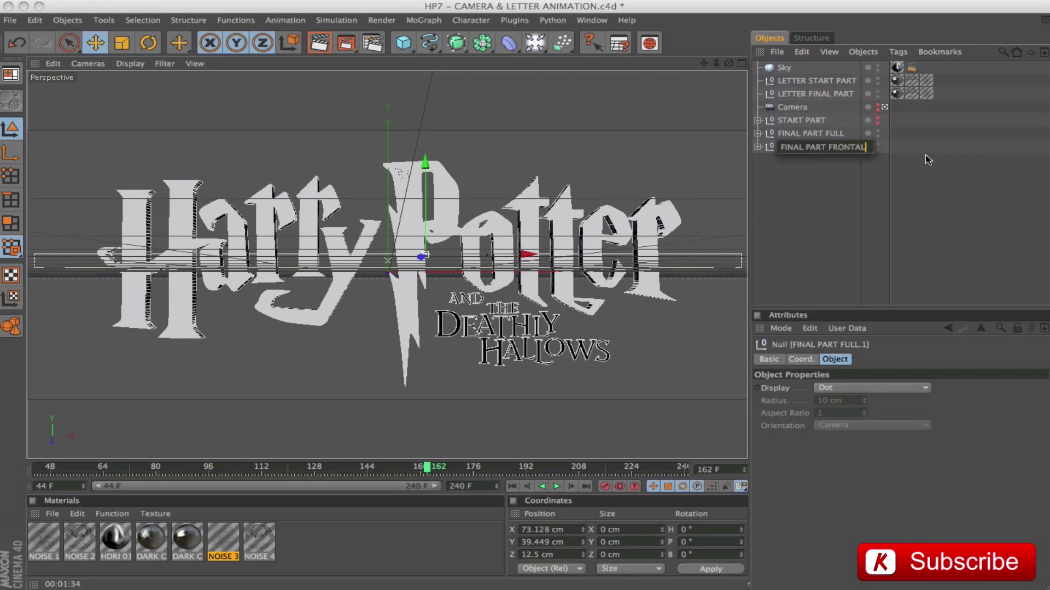
key("Return")
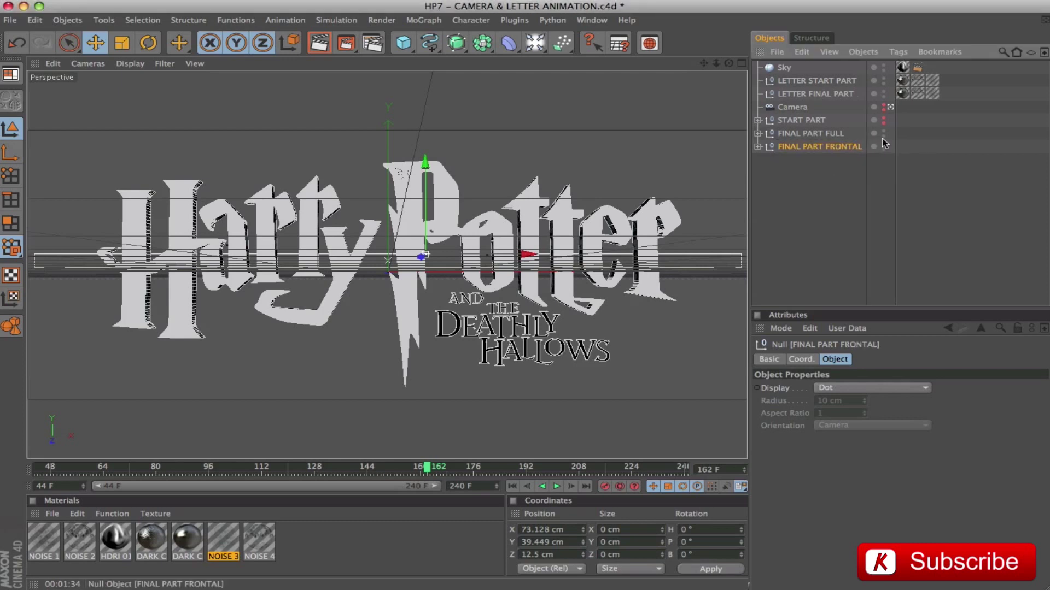
Expand FINAL PART FRONTAL and the P letter's P1–P3 parts to reveal their lofts.
left_click(757, 146)
left_click(819, 185)
left_click(760, 268)
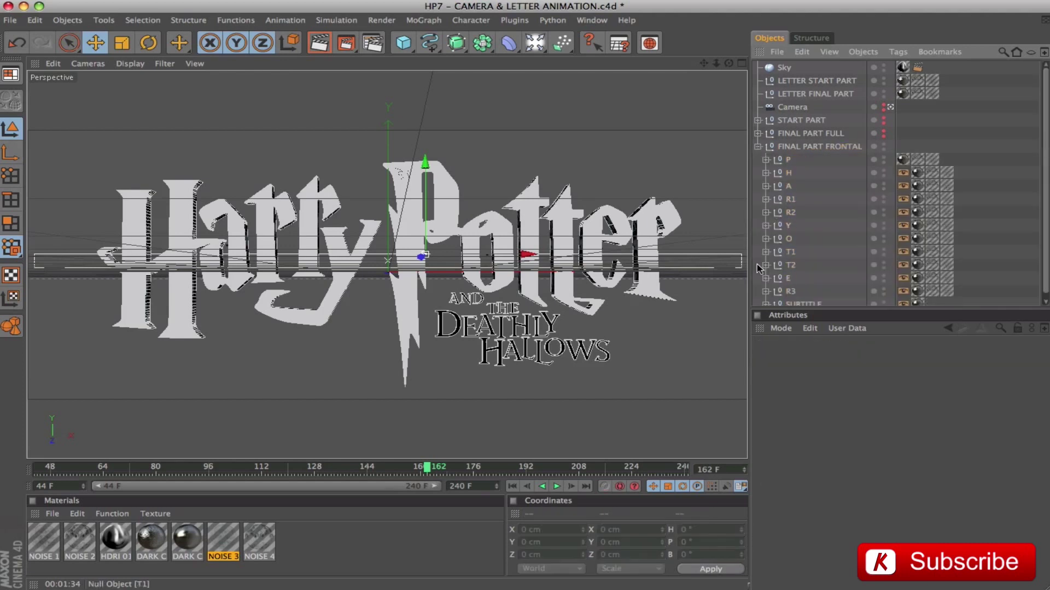
left_click(765, 160)
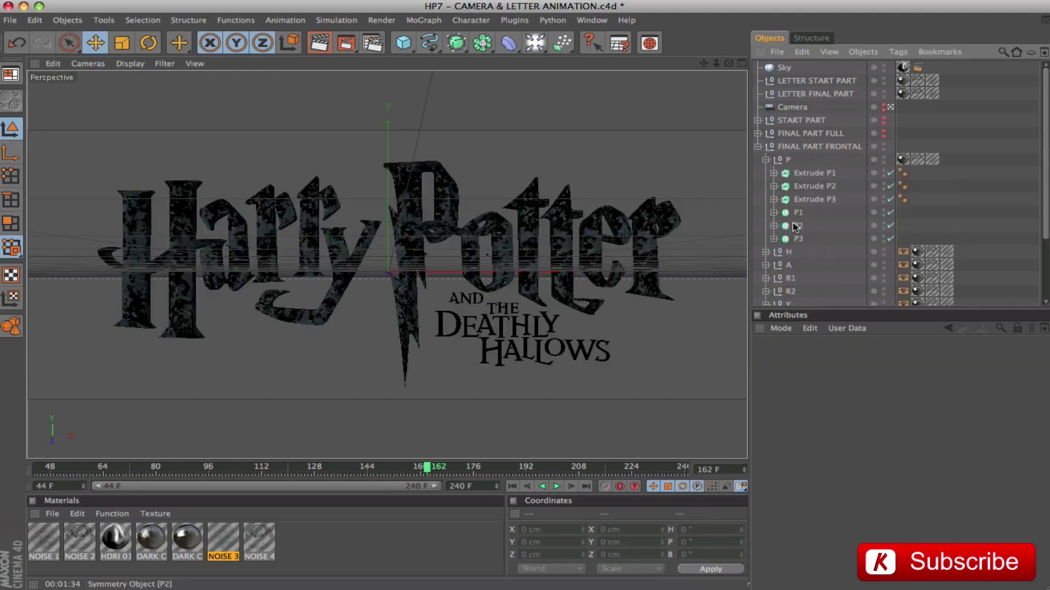
left_click(774, 213)
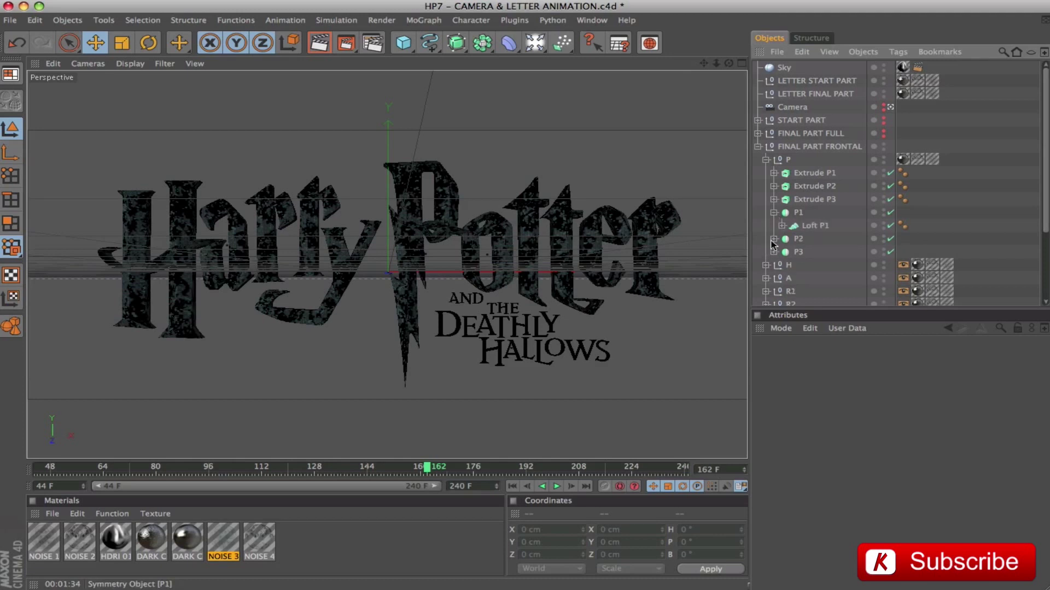
left_click(774, 239)
left_click(774, 265)
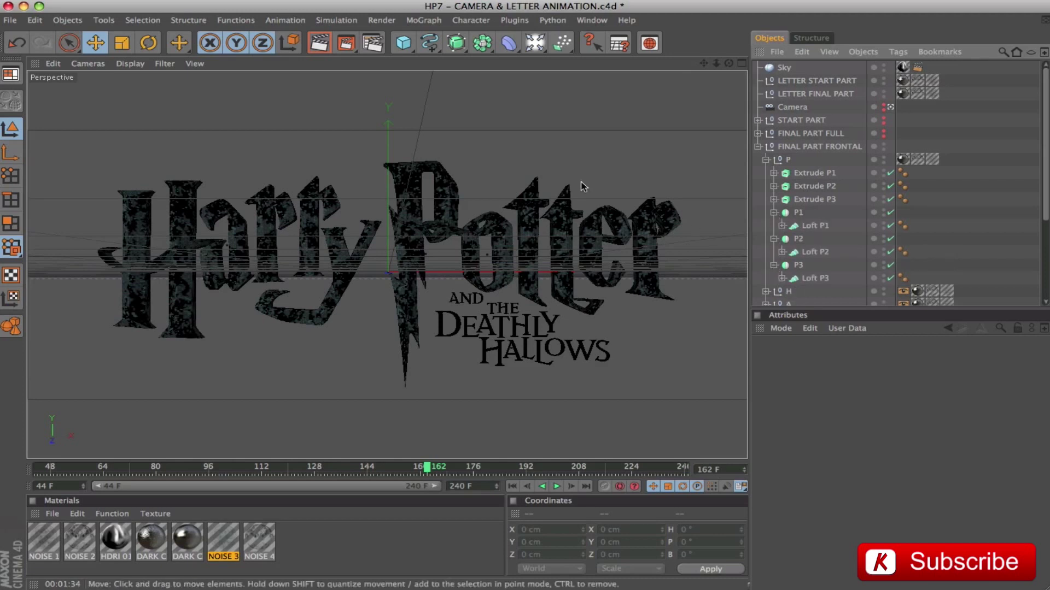
Move Loft P1–P3 directly under P and delete P's extrude and symmetry objects.
left_click(815, 279)
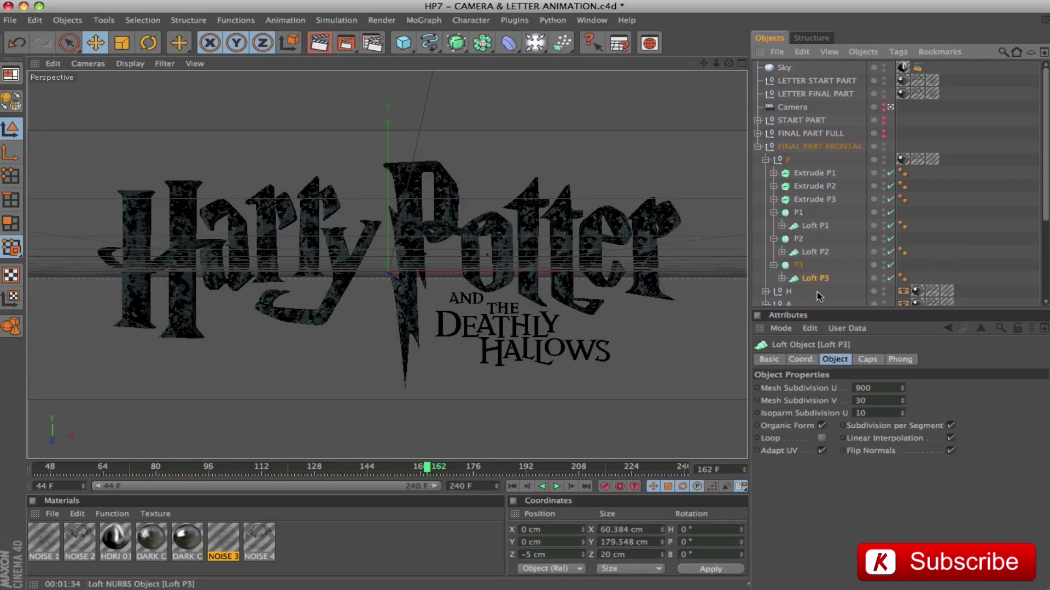
left_click(814, 252, "ctrl")
left_click(814, 226, "ctrl")
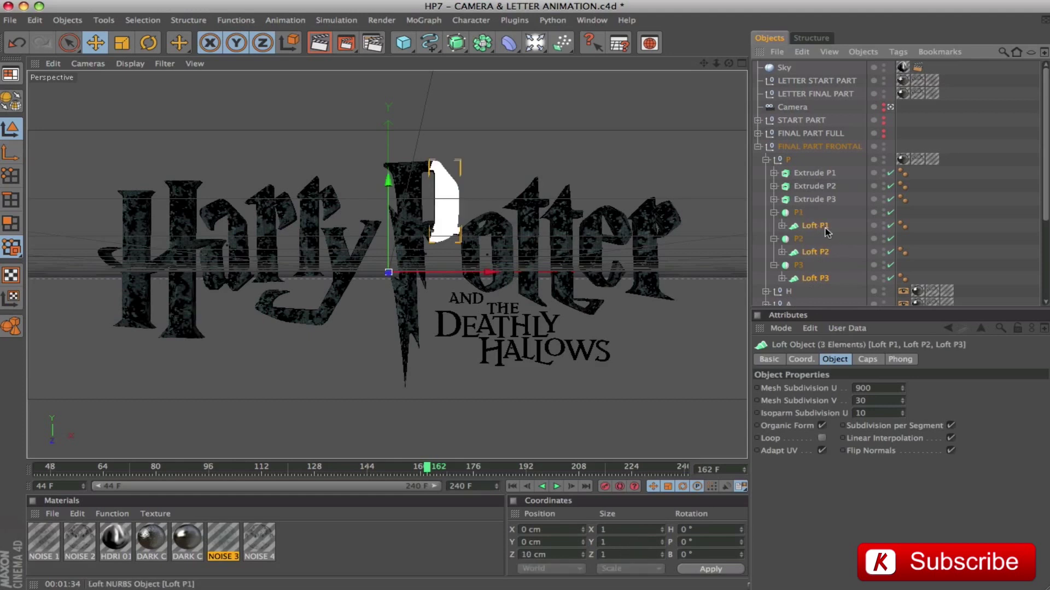
left_click_drag(825, 209, 797, 169)
left_click_drag(850, 206, 785, 280)
key("Delete")
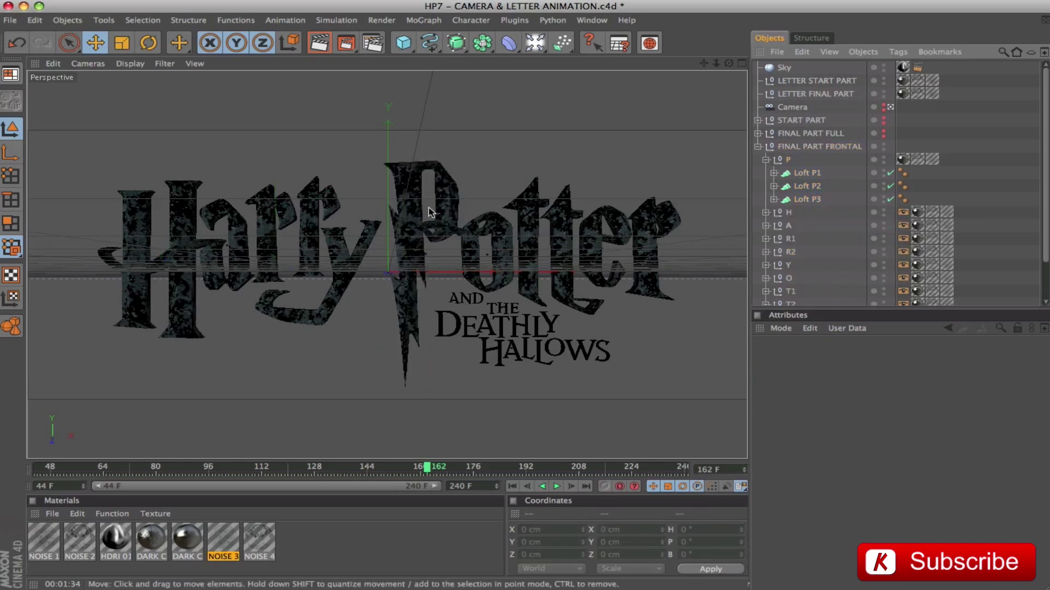
left_click(766, 160)
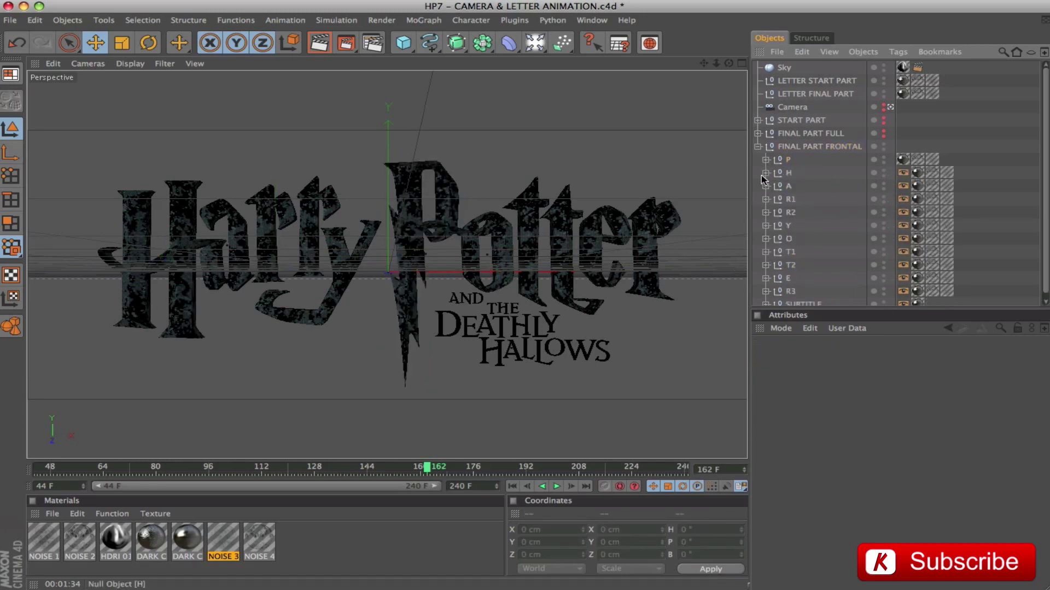
Keep only Loft H under H and strip A of its extrude and symmetry objects.
left_click(765, 173)
left_click_drag(808, 213, 777, 232)
key("Delete")
left_click(765, 173)
left_click(766, 186)
key("Delete")
left_click(765, 186)
Delete the extrude and symmetry objects from R1 and R2, leaving their lofts.
left_click(766, 199)
left_click(774, 226)
key("Delete")
left_click(765, 199)
left_click(765, 212)
key("Delete")
left_click(765, 212)
Move Loft Y under Y and delete Y's leftover null, extrude and symmetry.
left_click(765, 226)
left_click(774, 239)
left_click(783, 264)
left_click_drag(845, 285, 798, 249)
key("Delete")
left_click(765, 225)
left_click(766, 239)
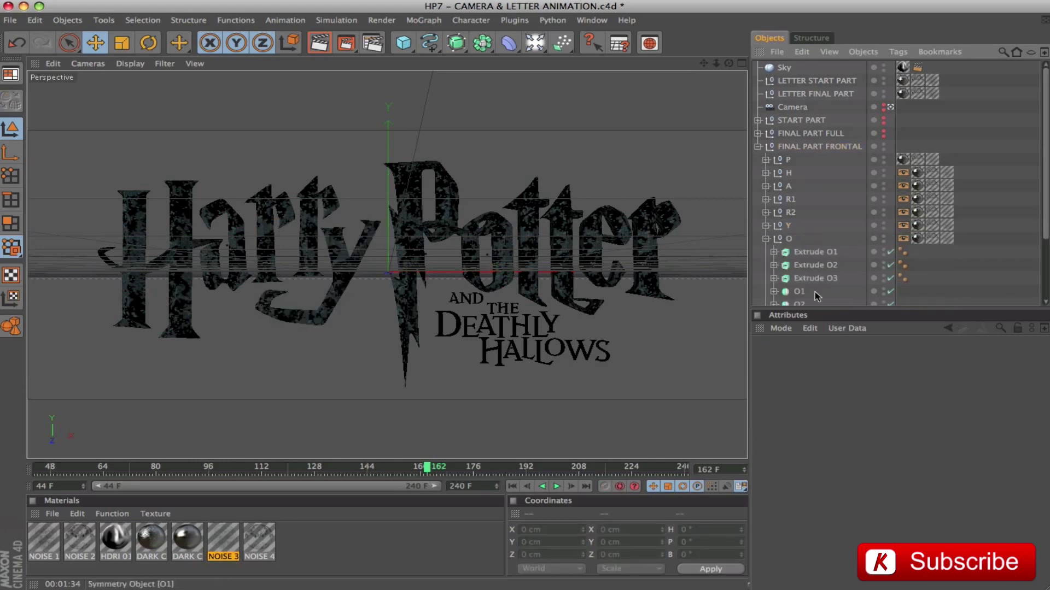
Move Loft O1–O3 to the top of O and delete Extrude O1–O3 and O1–O3.
scroll(817, 296, "down", 3)
left_click(774, 208)
left_click(773, 220)
left_click(774, 247)
left_click(815, 273)
left_click(826, 249, "ctrl")
left_click(816, 221, "ctrl")
left_click_drag(816, 221, 789, 155)
left_click_drag(846, 207, 802, 274)
key("Delete")
left_click(765, 233)
Reveal Loft T1, then move Loft T2 under T2 and delete its extrude and symmetry.
left_click(766, 286)
left_click(773, 285)
left_click(765, 246)
left_click(765, 260)
left_click(774, 286)
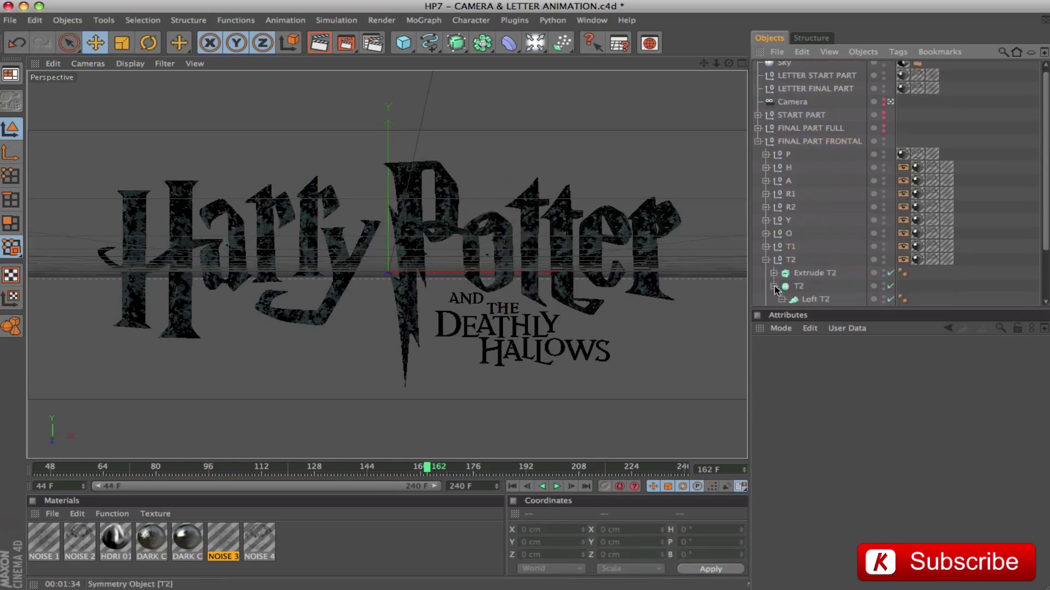
left_click_drag(814, 299, 790, 273)
left_click(815, 285)
left_click(798, 299, "shift")
key("Delete")
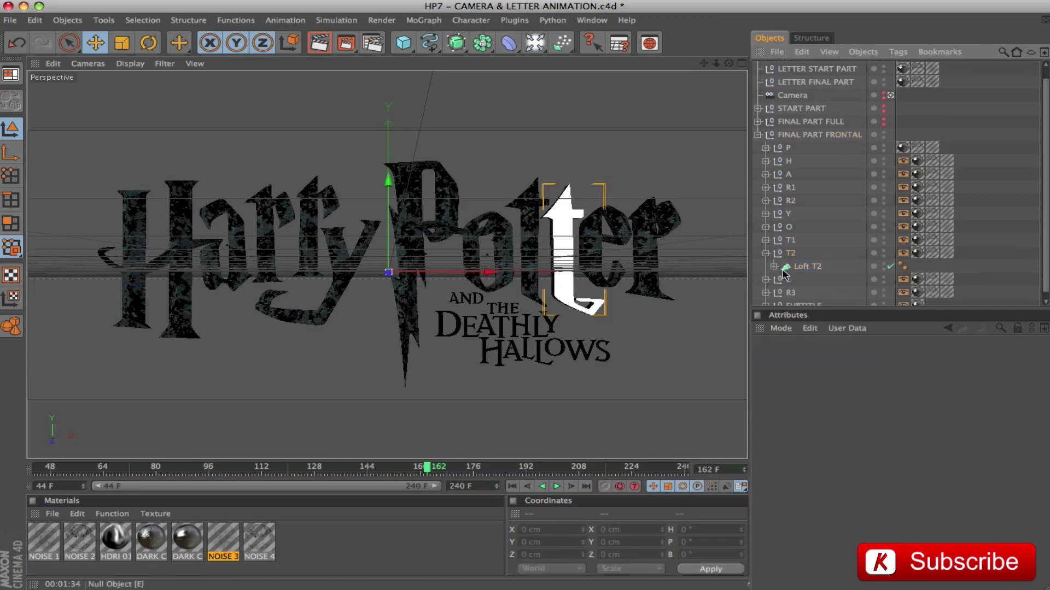
left_click(765, 253)
Move Loft E1 and Loft E2 under E and delete Extrude E1, Extrude E2, E1 and E2.
left_click(765, 266)
scroll(776, 273, "down", 3)
left_click(774, 273)
left_click(774, 260)
left_click(814, 273)
left_click(814, 299, "shift")
left_click_drag(815, 299, 790, 221)
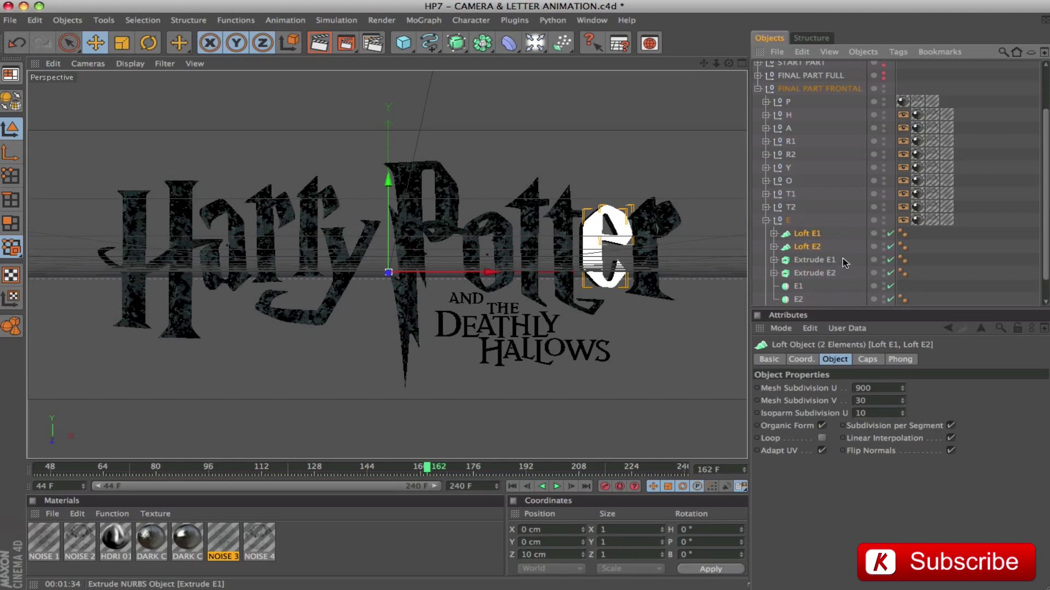
left_click(815, 260)
left_click(798, 299, "shift")
key("Delete")
left_click(765, 220)
left_click(766, 273)
Move Loft R3 under R3 and delete Extrude R3 and its symmetry.
left_click(773, 286)
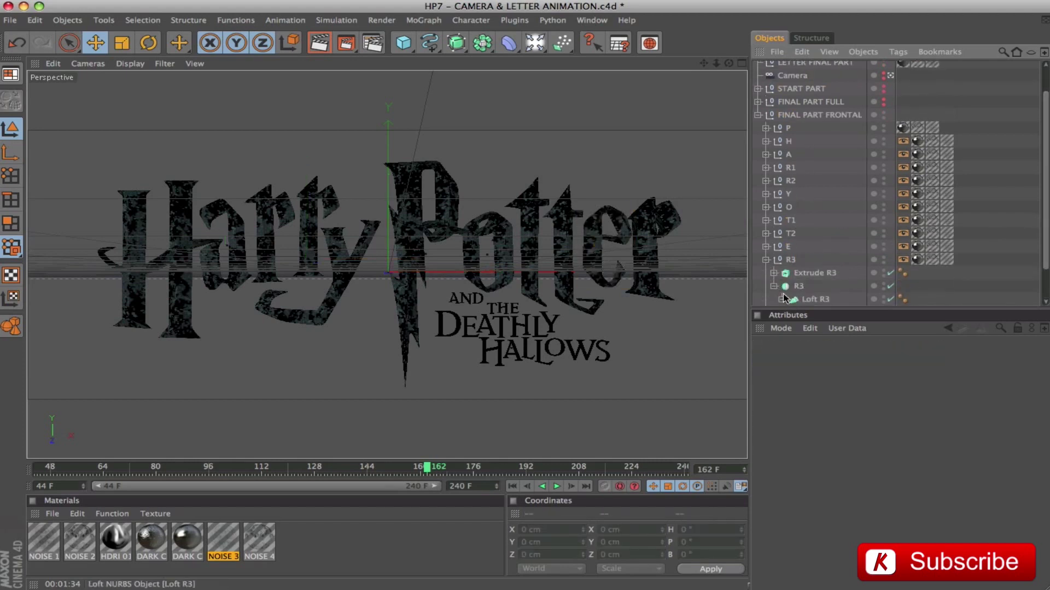
left_click_drag(814, 299, 793, 262)
left_click(814, 286)
left_click(798, 299, "shift")
key("Delete")
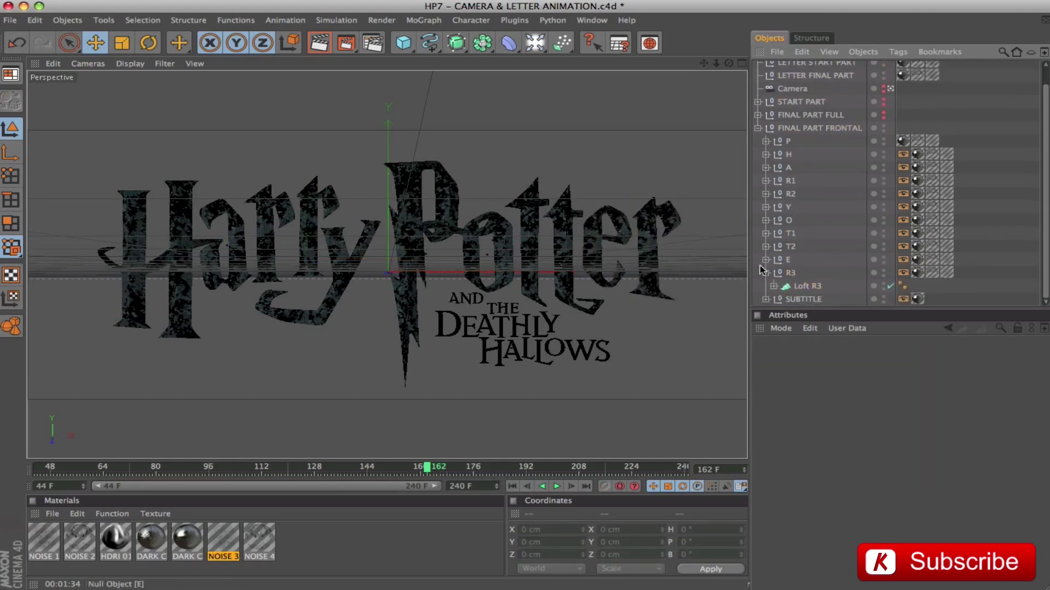
left_click(765, 272)
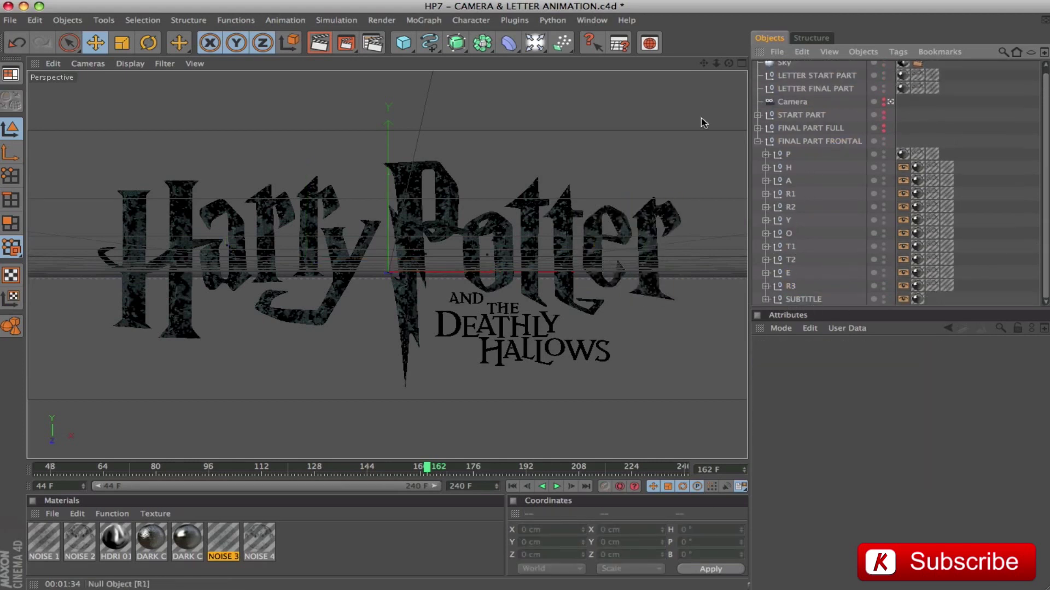
Collapse FINAL PART FRONTAL, clear the selection, and start a Ctrl+R viewport render of the title.
left_click(789, 143)
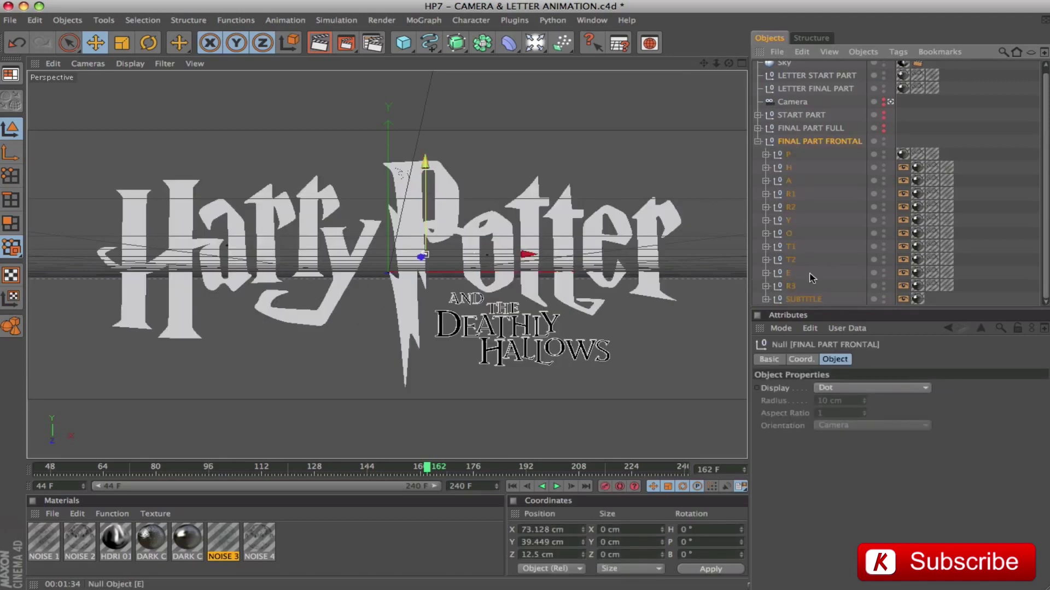
left_click(792, 300)
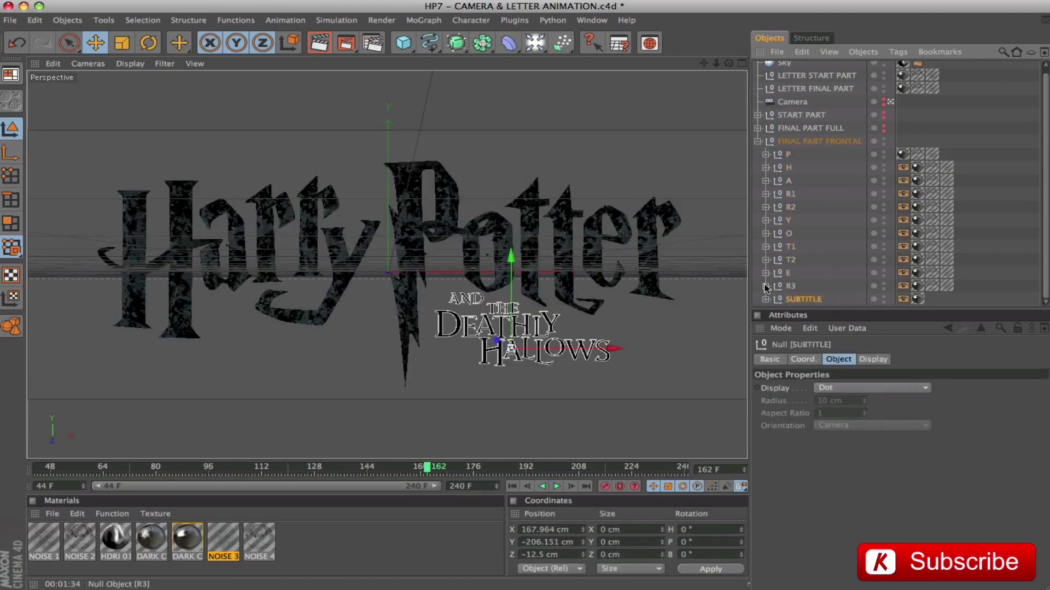
left_click(758, 141)
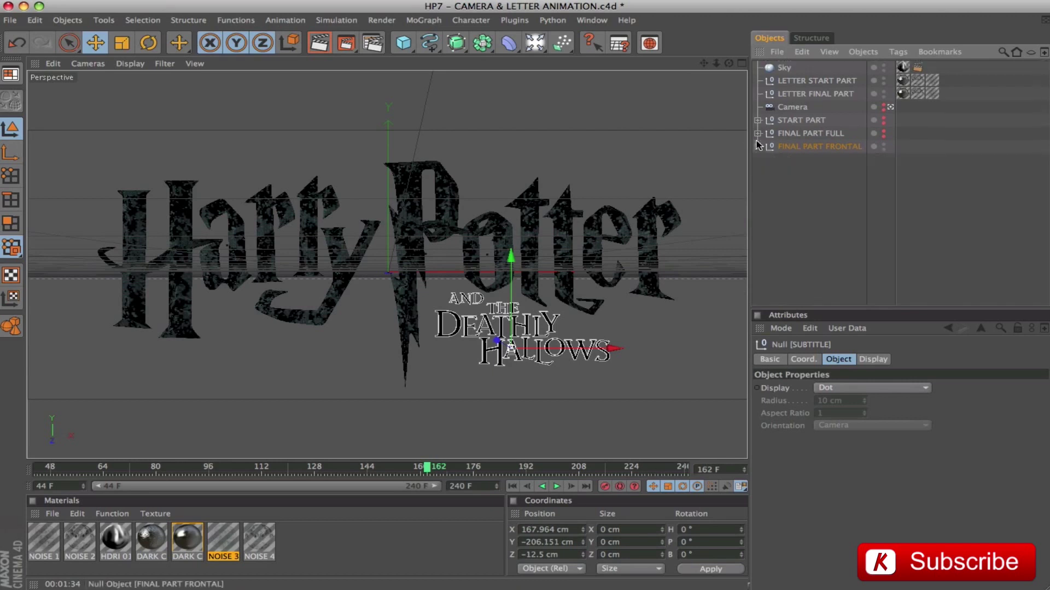
left_click(802, 180)
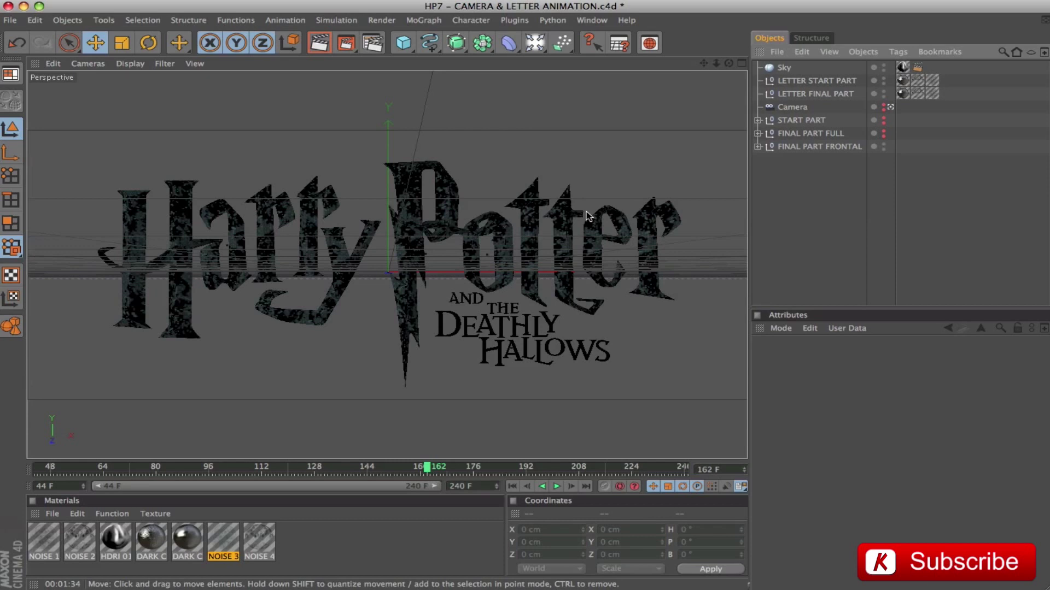
key("super+r")
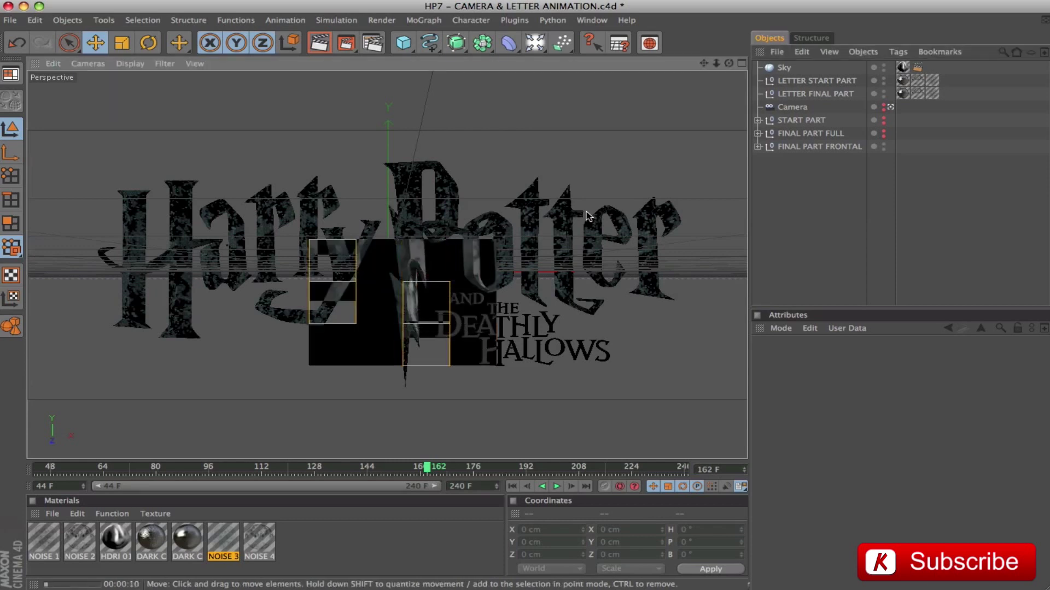
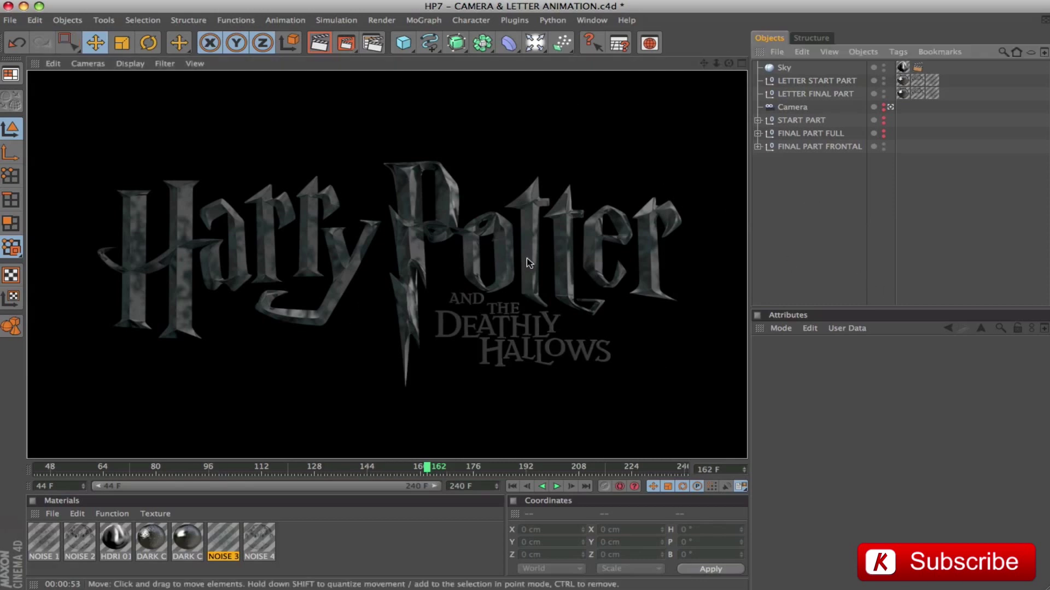
Switch to HP7 - LIGHTNING ANIMATION.c4d, scrub to frame 82 and render a preview.
left_click(596, 23)
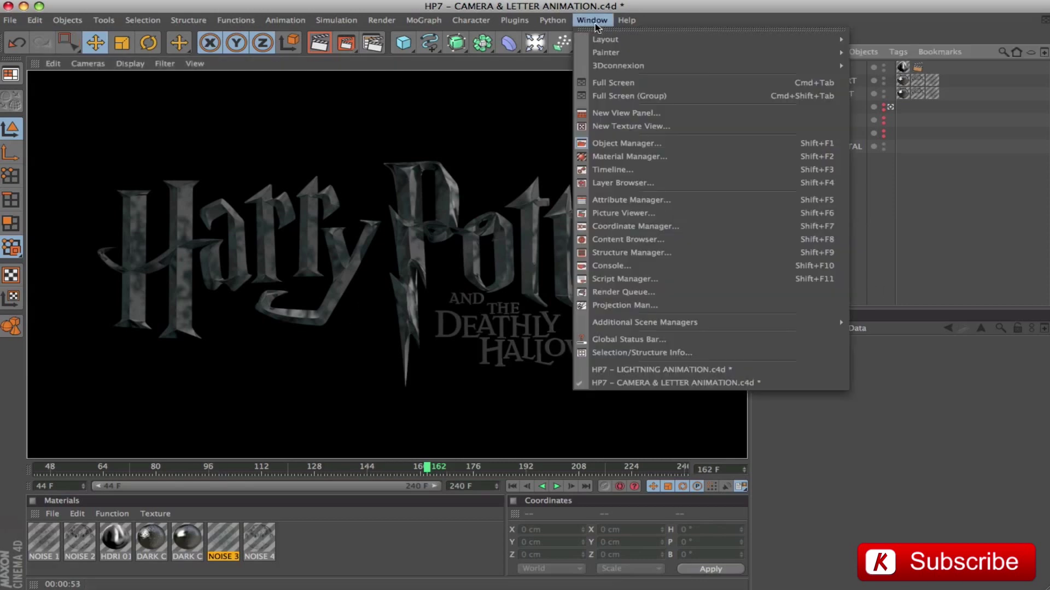
left_click(595, 377)
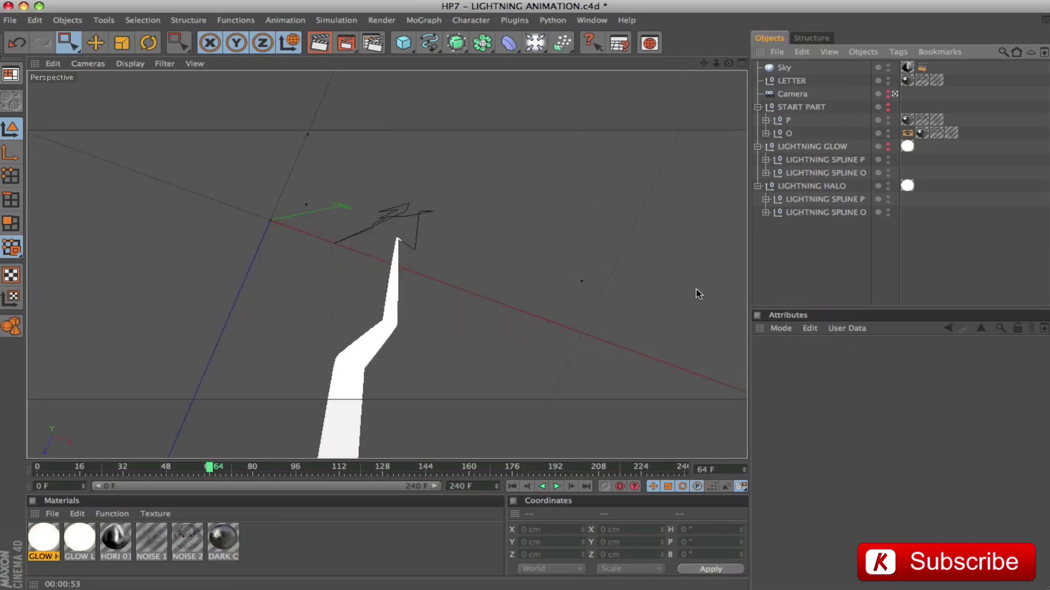
left_click_drag(211, 469, 481, 467)
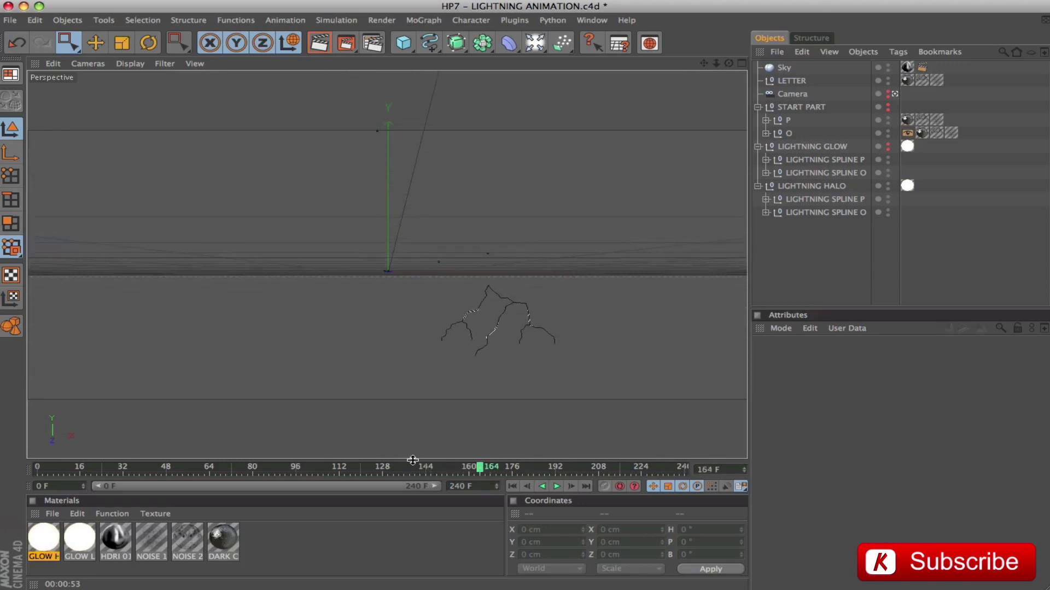
key("ctrl+r")
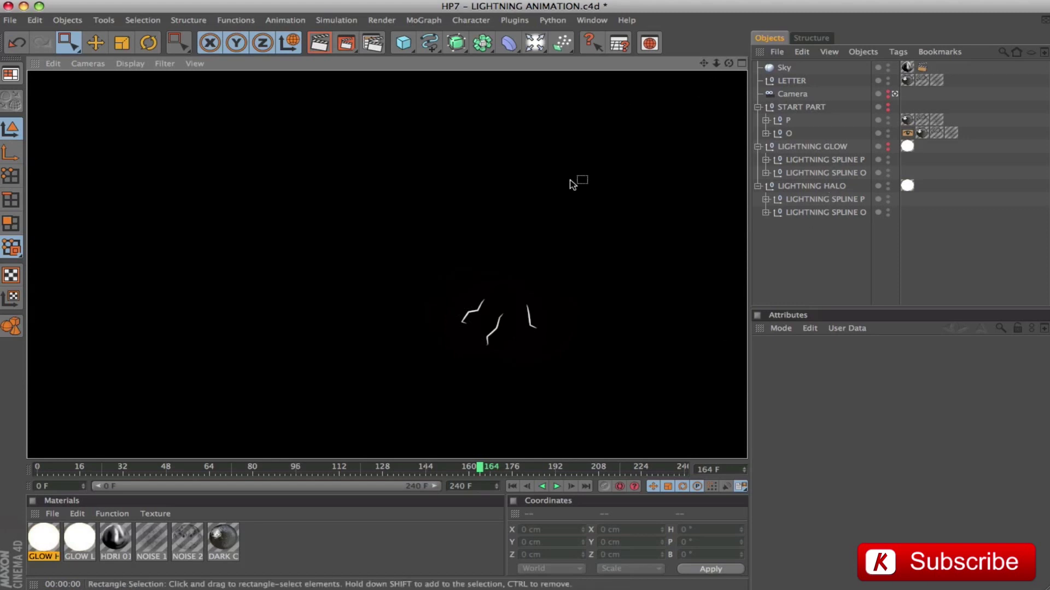
left_click(888, 106)
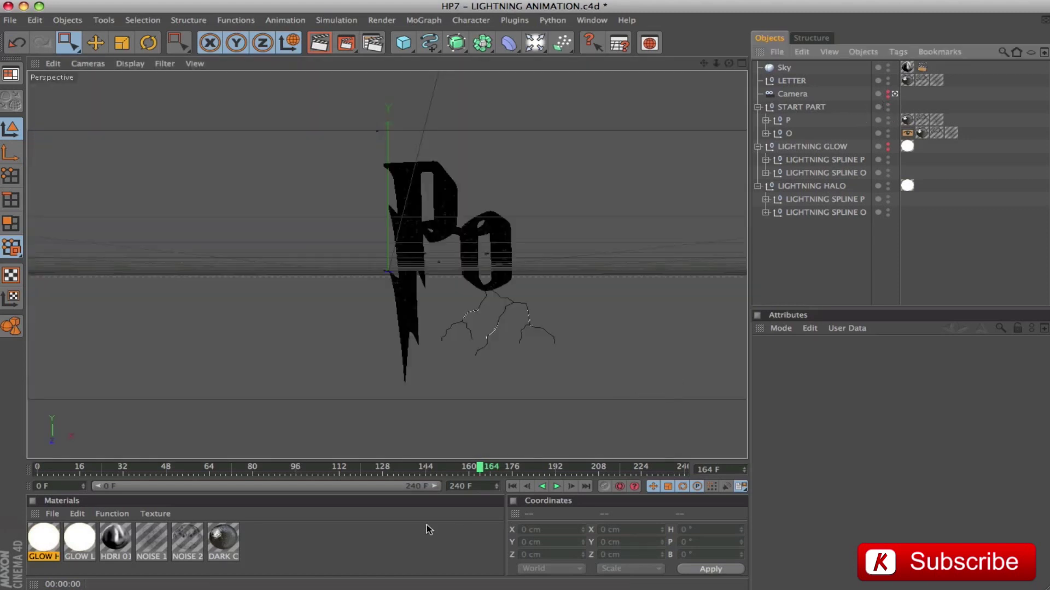
Review the bolt across frames 83, 105, 132, 160 and 158, then save the scene.
left_click_drag(492, 479, 222, 468)
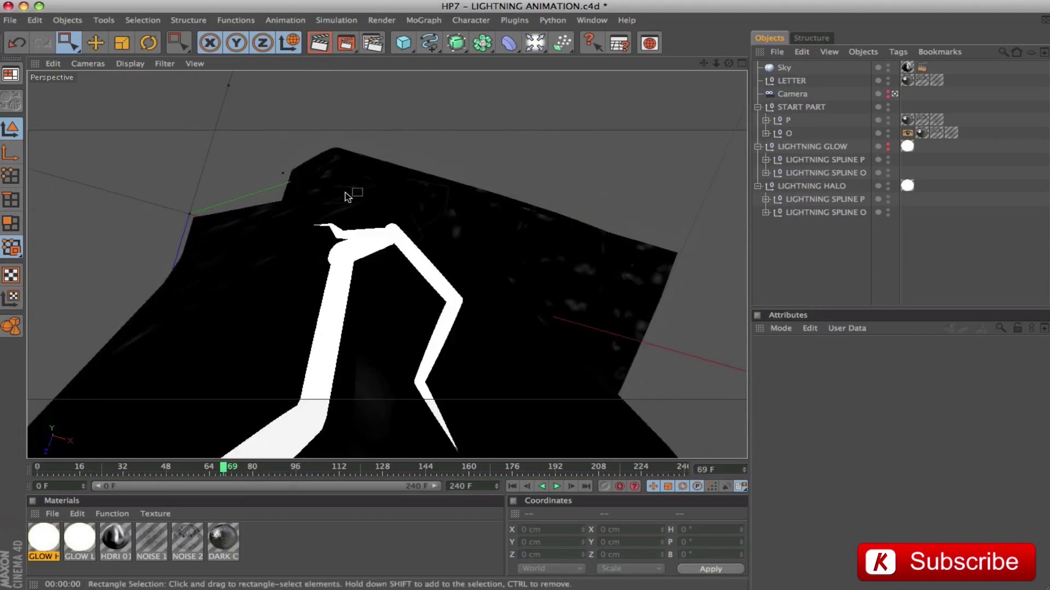
left_click_drag(228, 471, 351, 471)
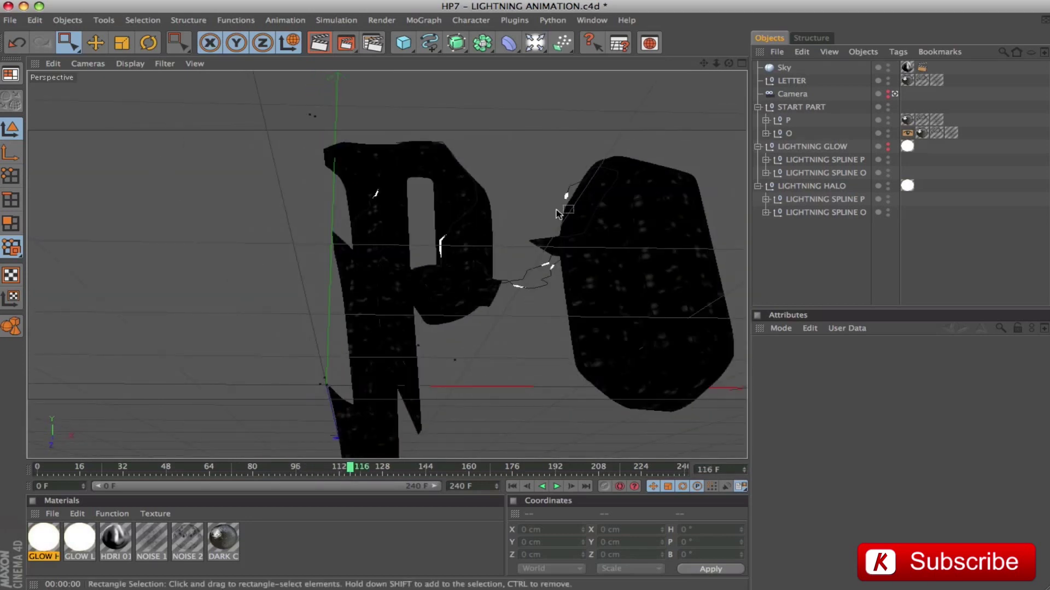
left_click_drag(363, 469, 407, 469)
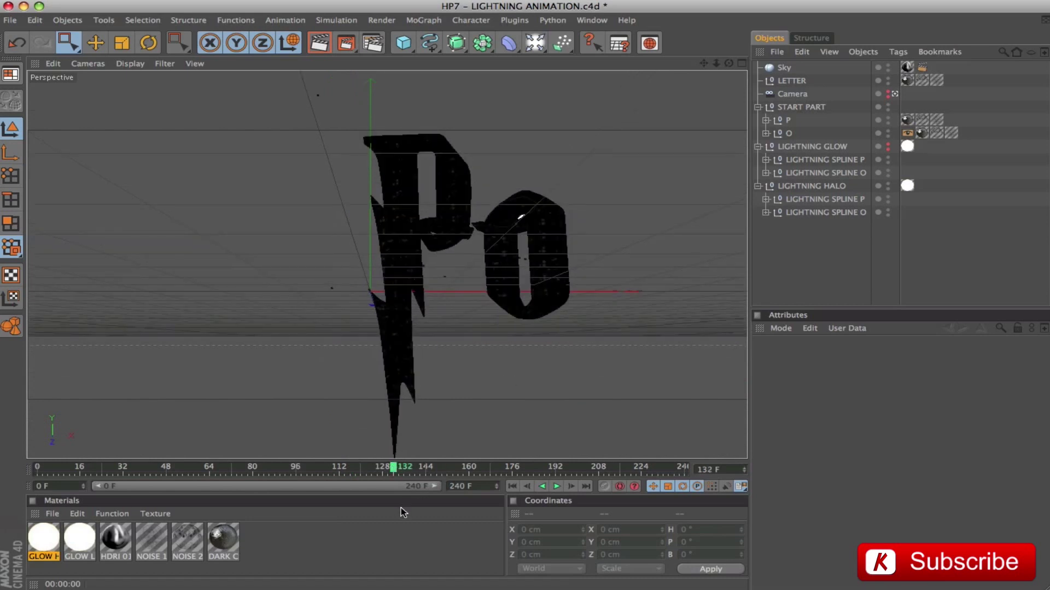
left_click(470, 468)
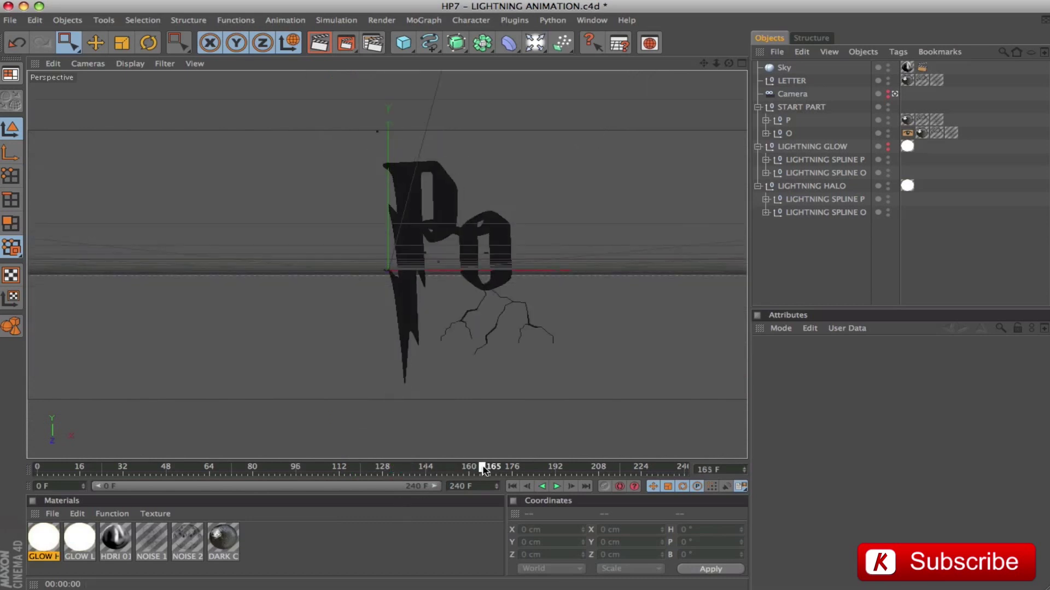
left_click_drag(470, 469, 463, 469)
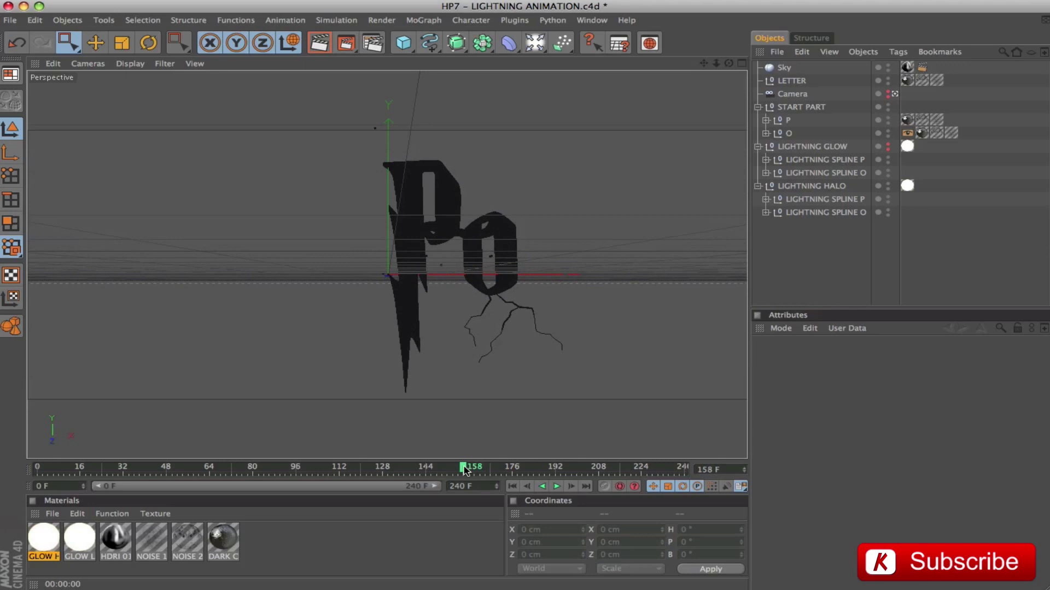
key("super+s")
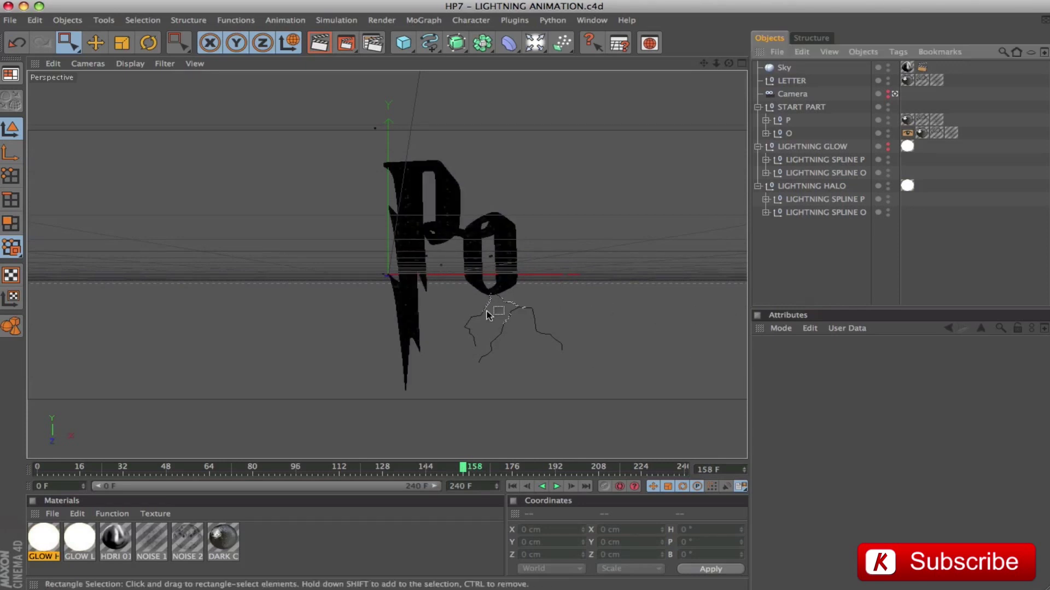
left_click(591, 20)
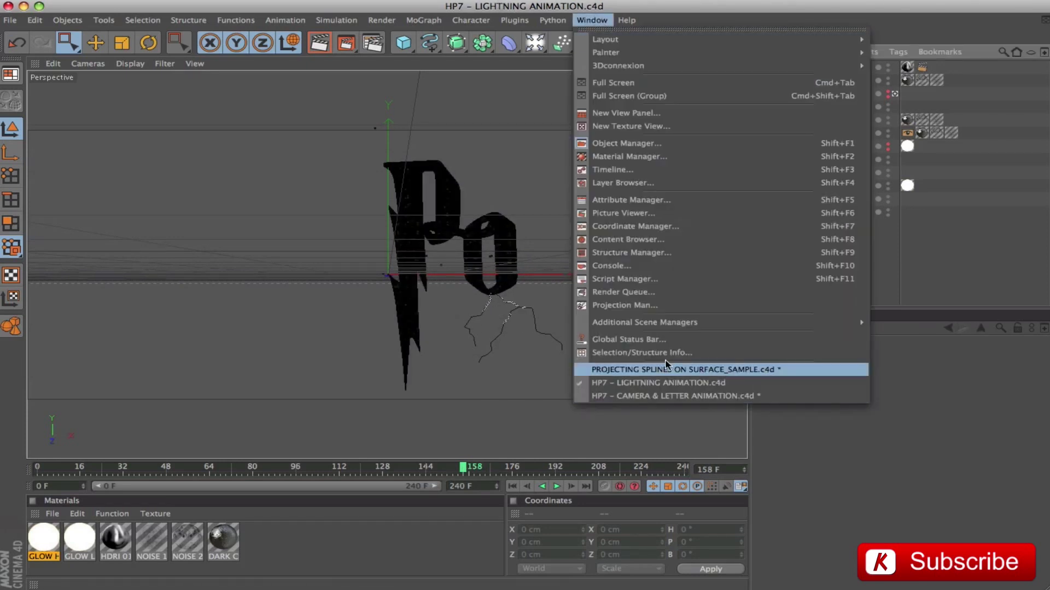
Switch to PROJECTING SPLINES ON SURFACE_SAMPLE.c4d and inspect the LIGHTNING spline's points.
left_click(738, 372)
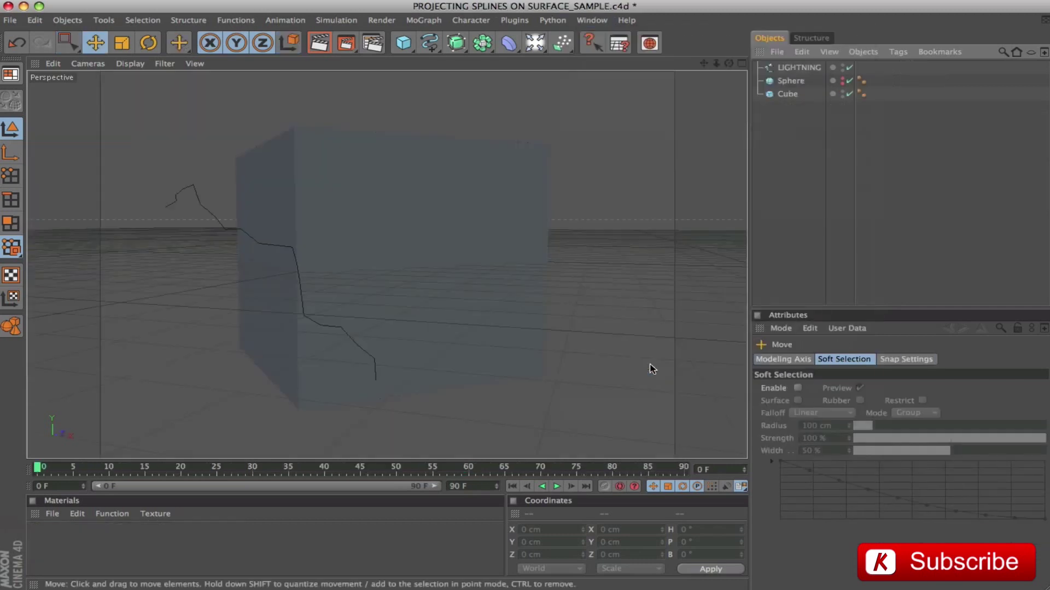
left_click(793, 67)
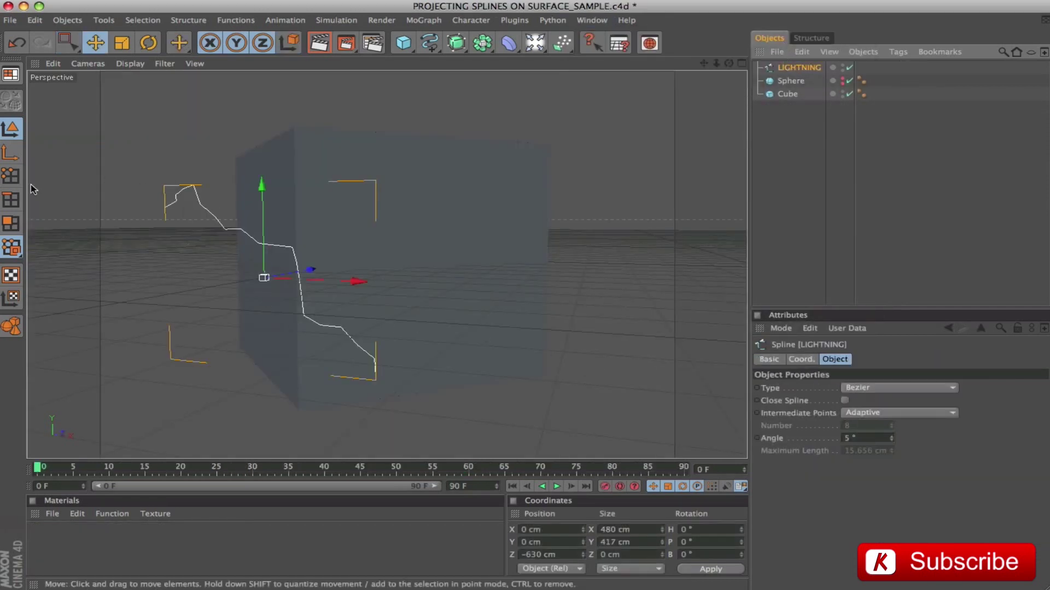
left_click(10, 175)
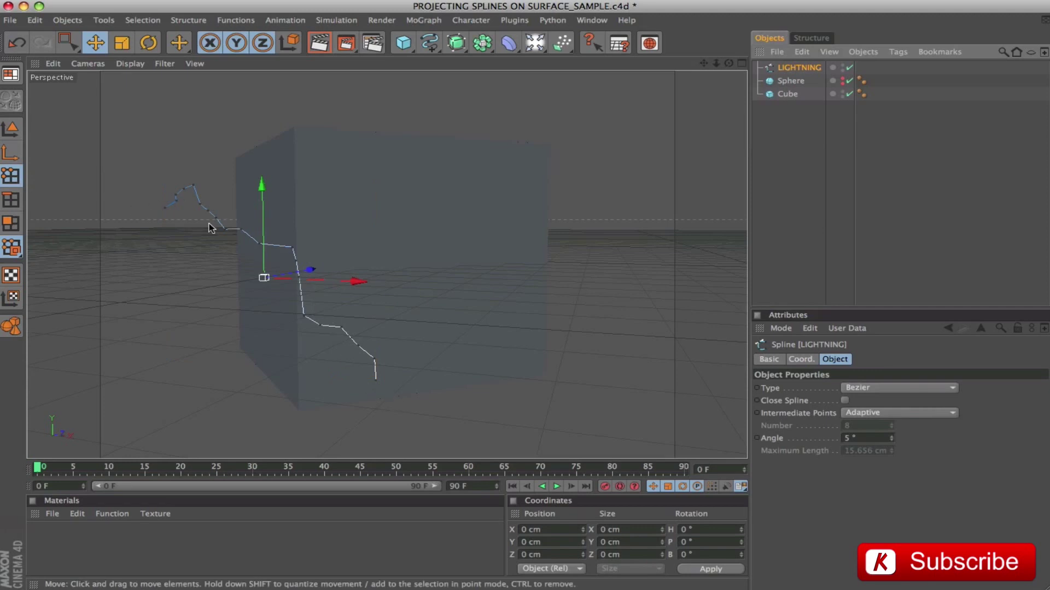
left_click(10, 128)
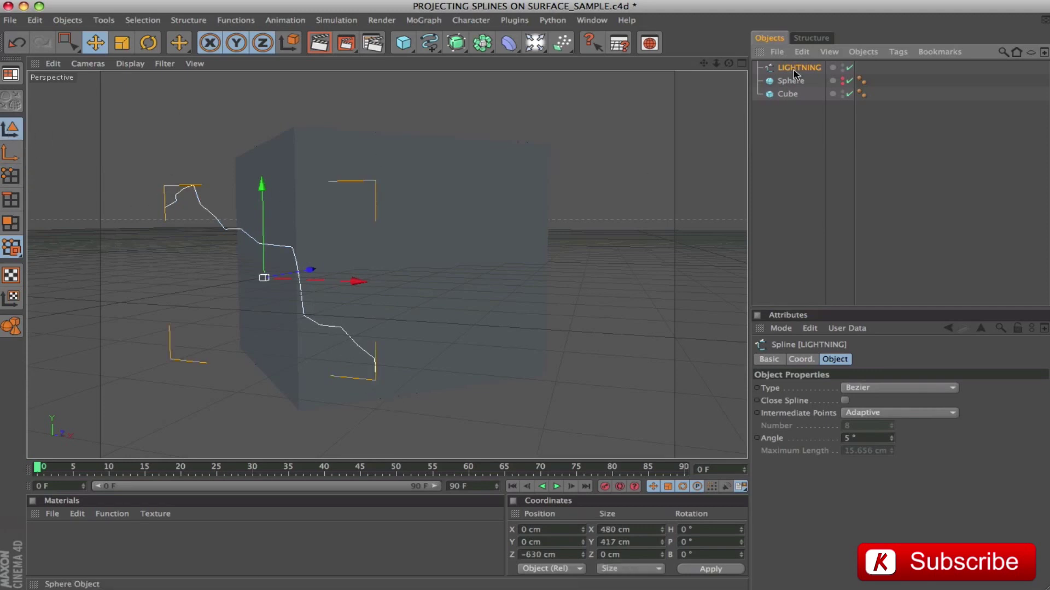
Select the Cube and view it from above, then reselect the LIGHTNING spline.
left_click(787, 93)
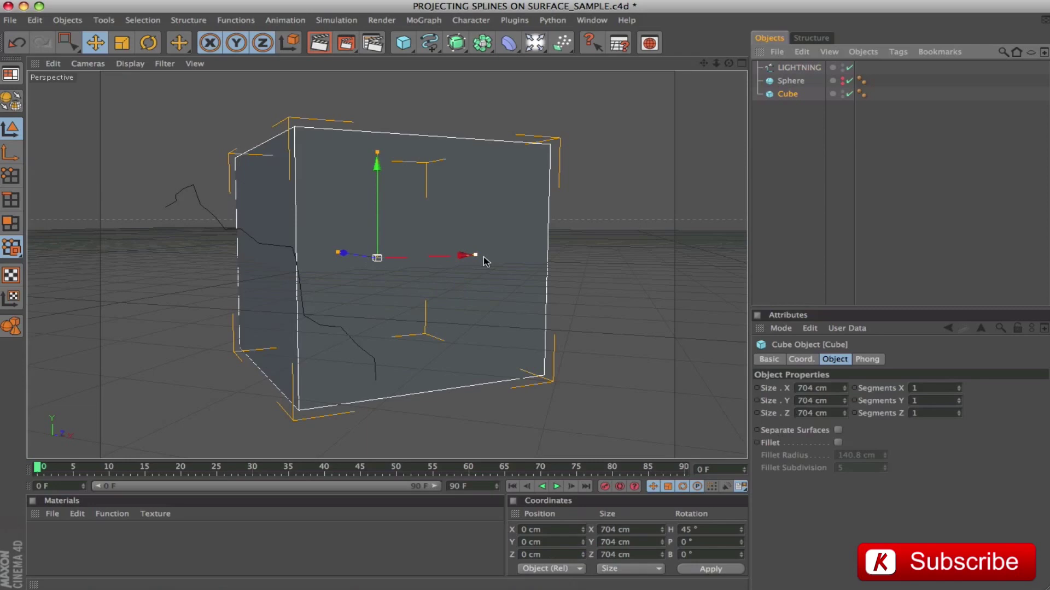
left_click_drag(640, 271, 615, 262, "alt")
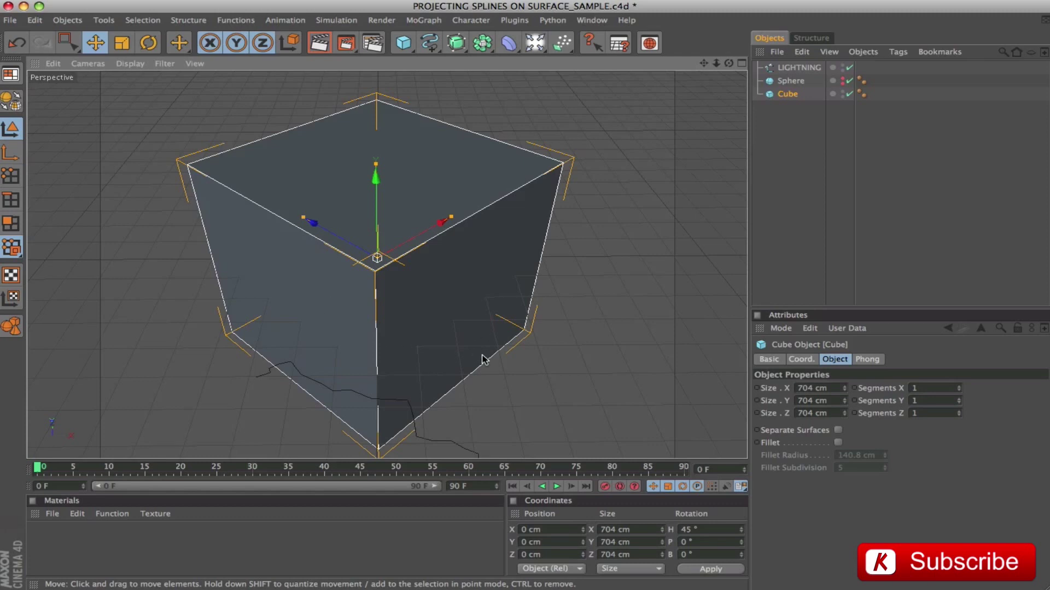
left_click(244, 363)
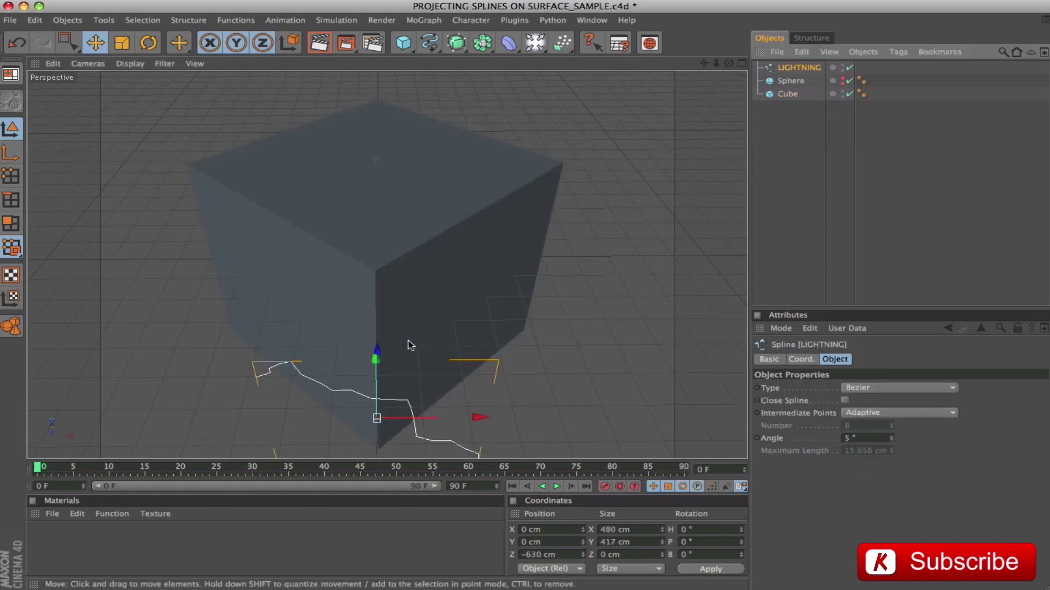
left_click(188, 20)
mouse_move(190, 38)
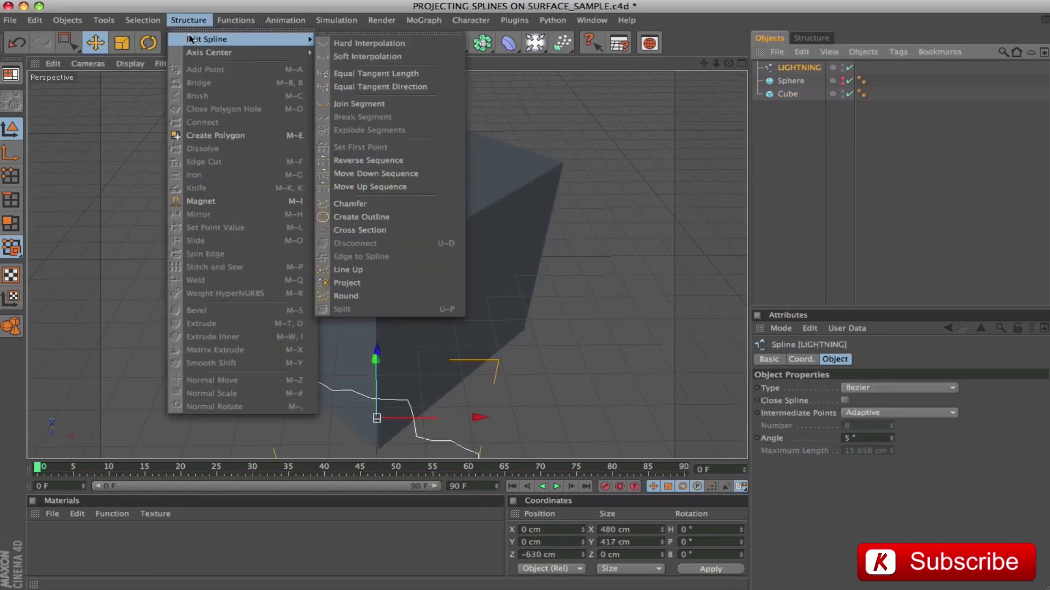
Project the LIGHTNING spline onto the cube with Project in XY Plane mode.
left_click(343, 283)
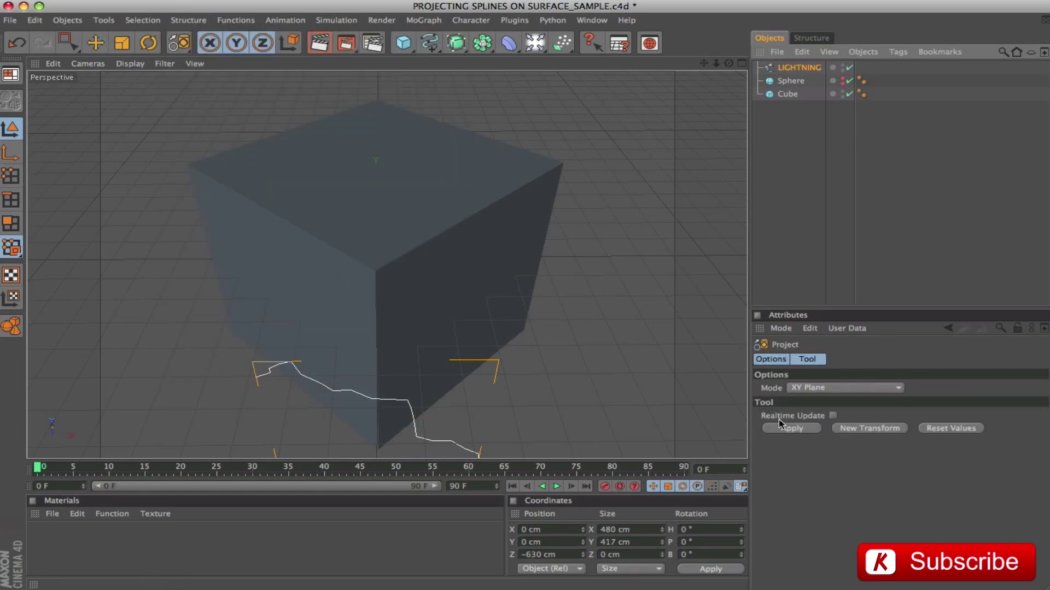
left_click(826, 388)
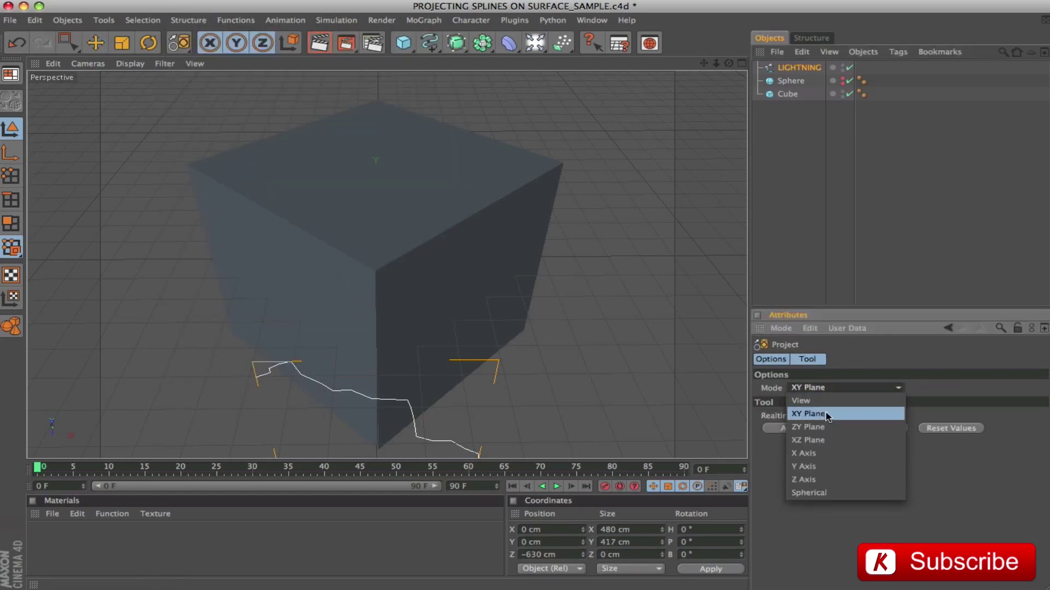
left_click(827, 416)
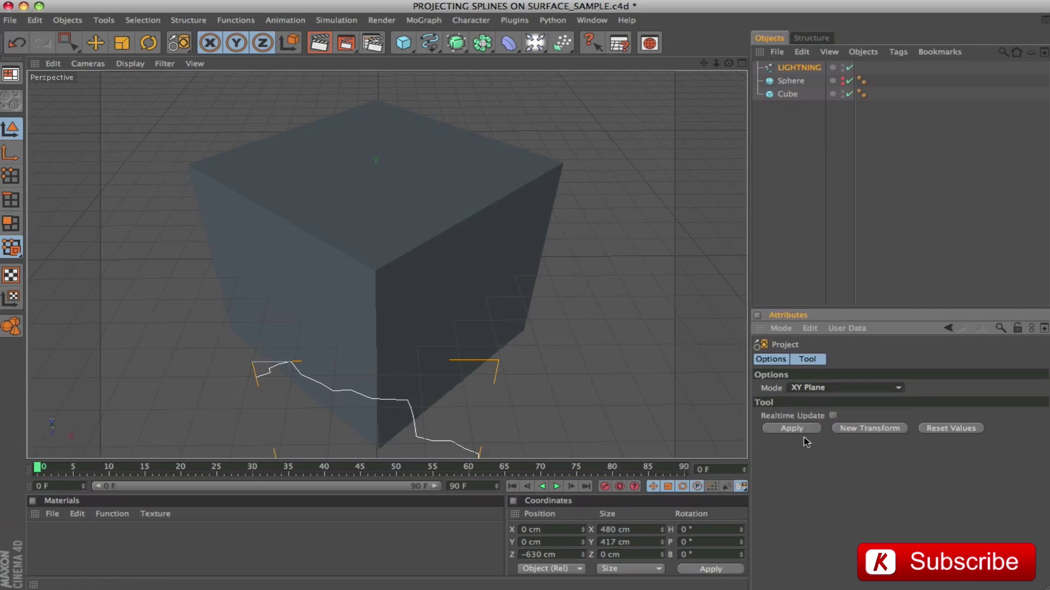
left_click(792, 428)
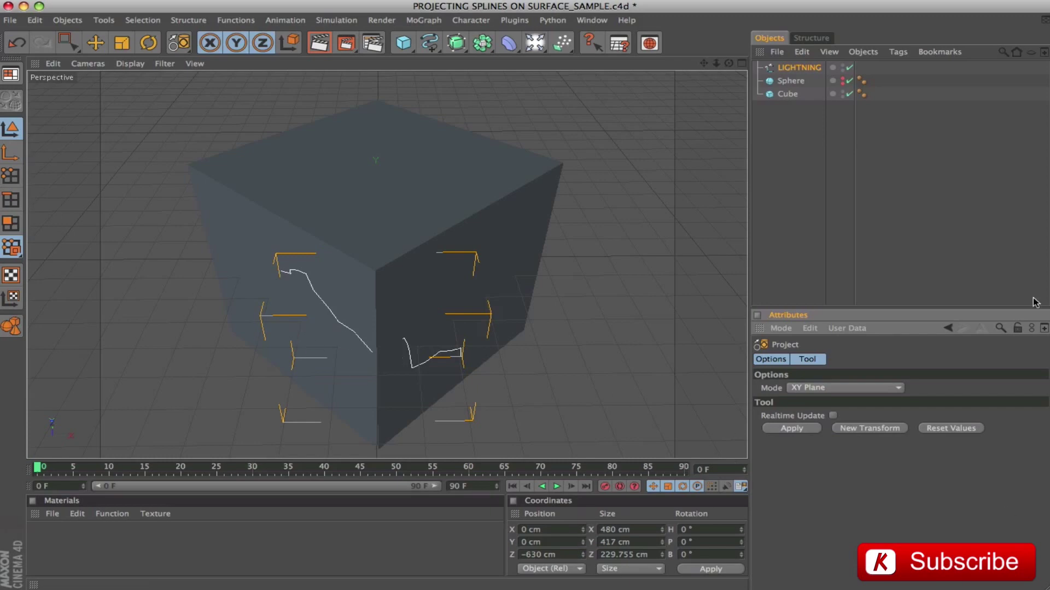
Hide the Cube and orbit to inspect the projected spline from above and the side.
left_click(843, 93)
left_click_drag(383, 246, 722, 145, "alt")
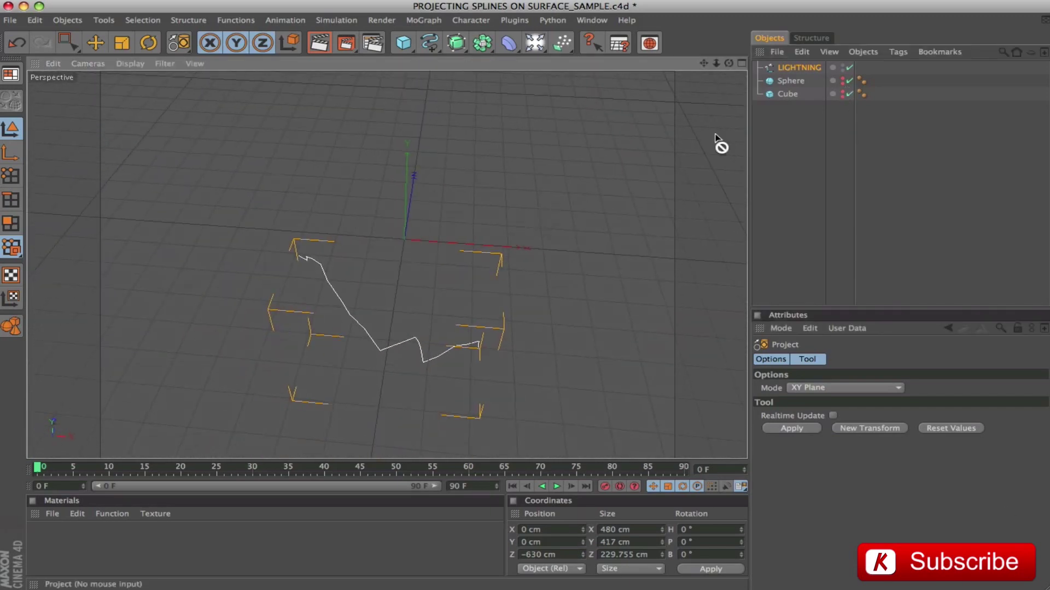
left_click(779, 95)
left_click_drag(559, 145, 236, 173, "alt")
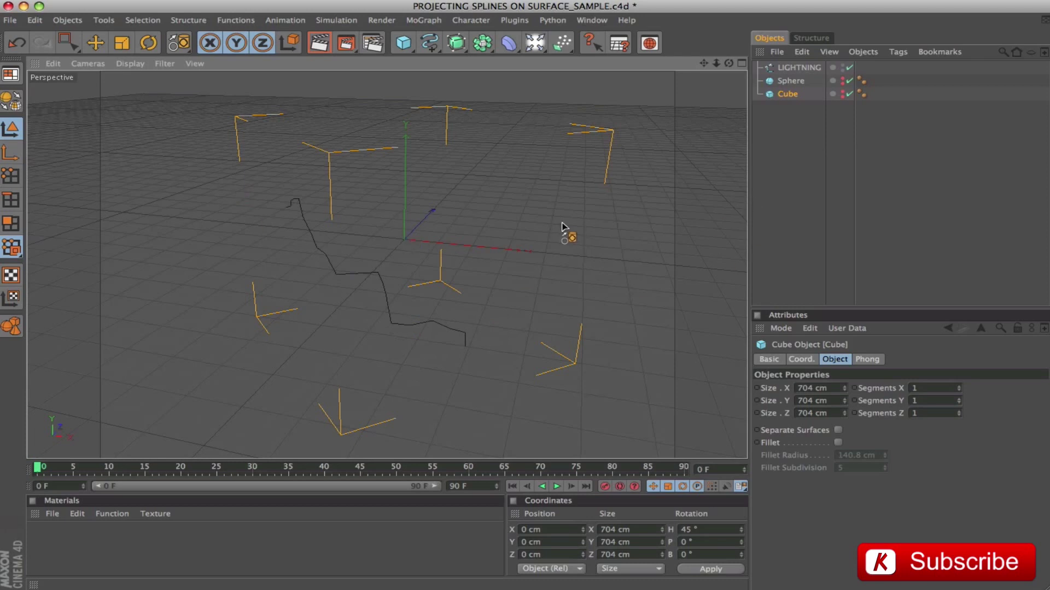
Undo the cube projection, hide the Cube and make the Sphere visible.
key("ctrl+z")
key("ctrl+z")
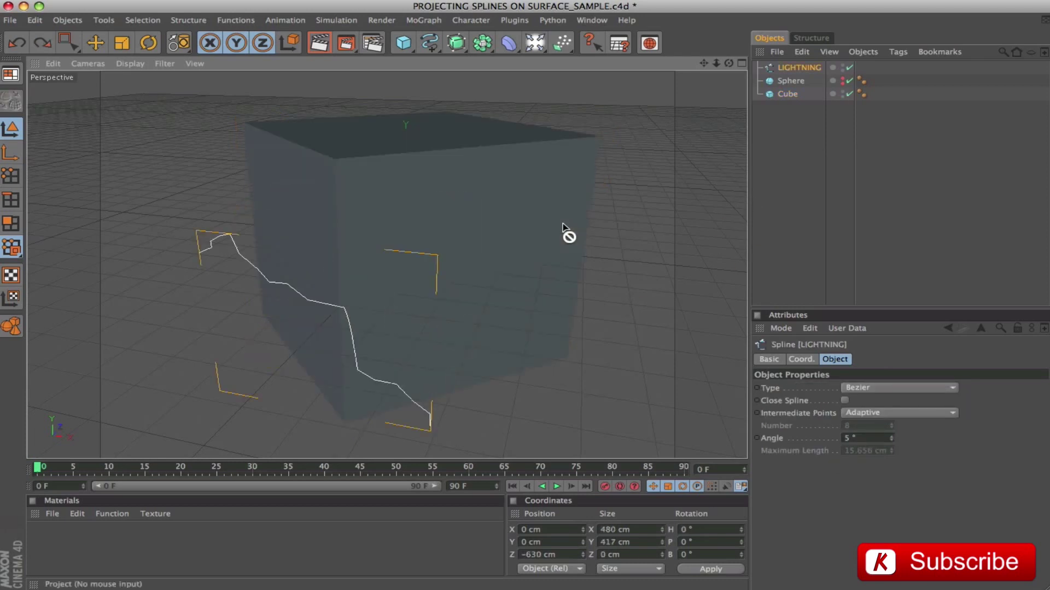
left_click(843, 91)
left_click(843, 78)
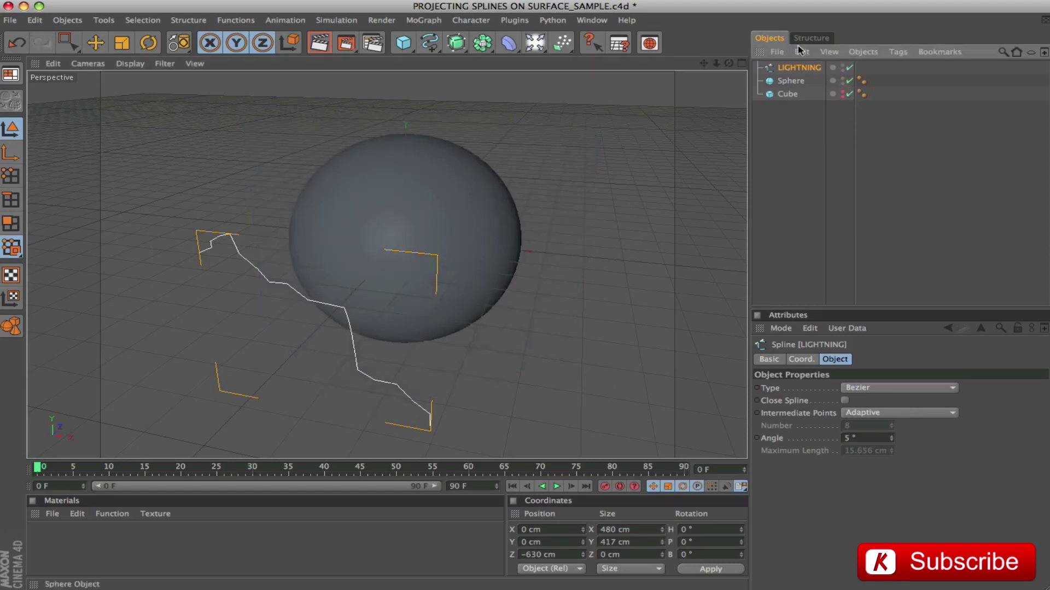
left_click(295, 263)
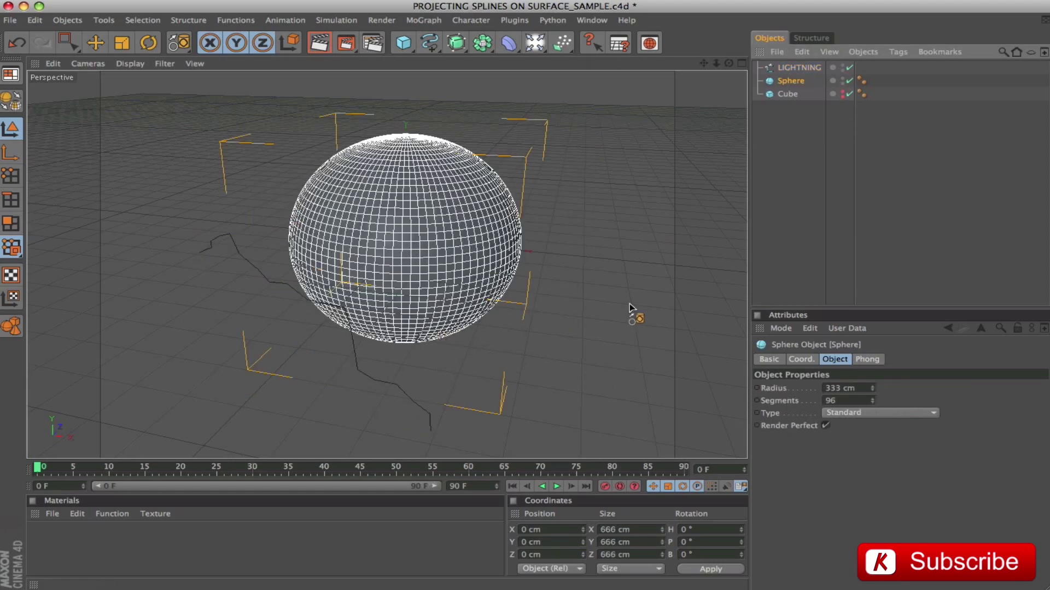
Project LIGHTNING onto the sphere, then hide the Sphere and orbit around the bent spline.
mouse_move(798, 67)
left_mouse_down()
mouse_move(428, 170)
mouse_move(424, 209)
left_mouse_up()
left_click(179, 44)
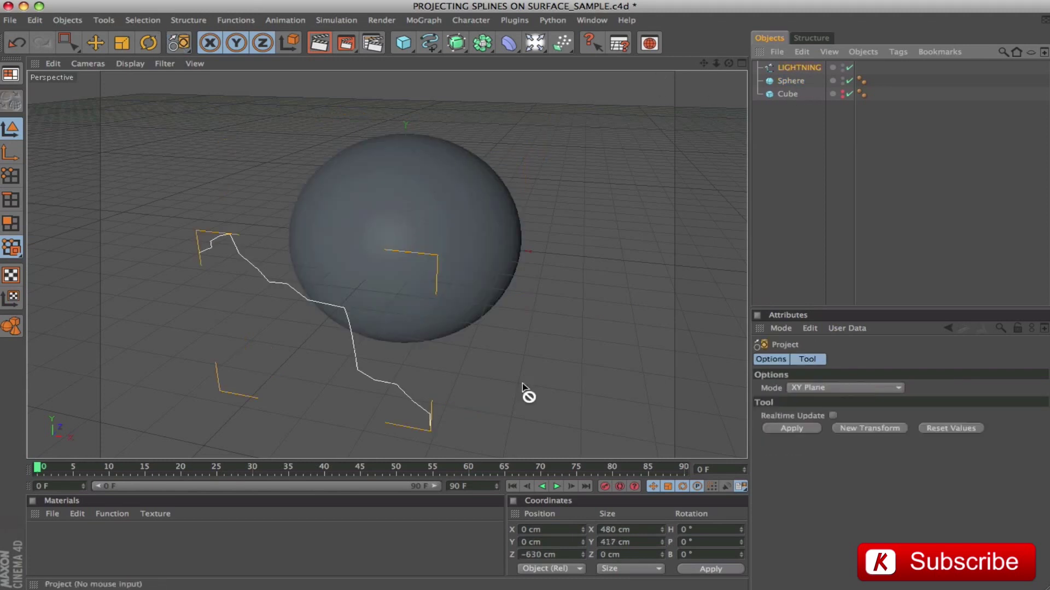
left_click(792, 428)
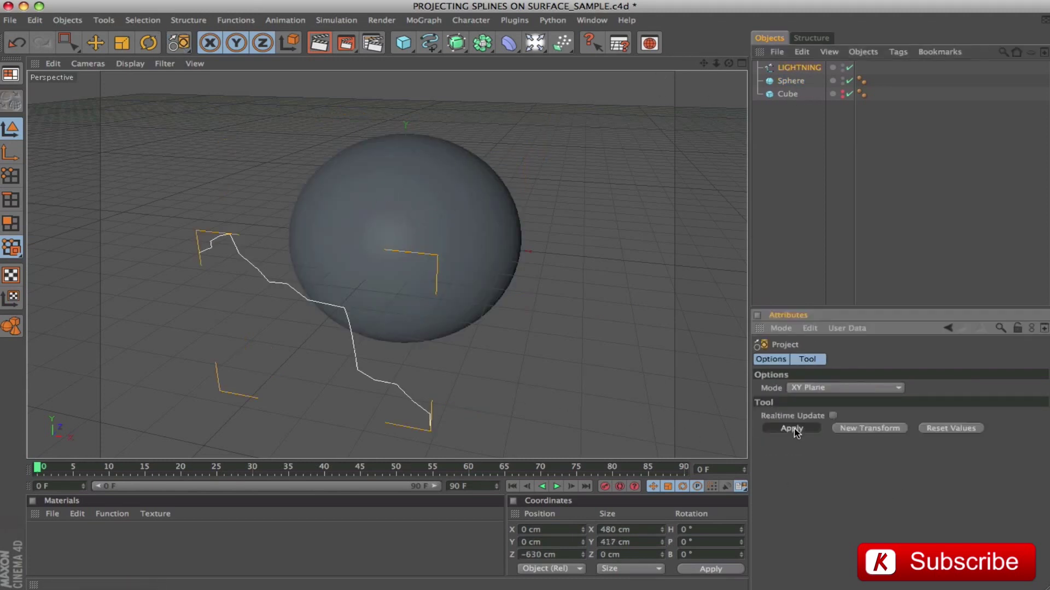
double_click(842, 80)
left_click_drag(556, 315, 522, 310, "alt")
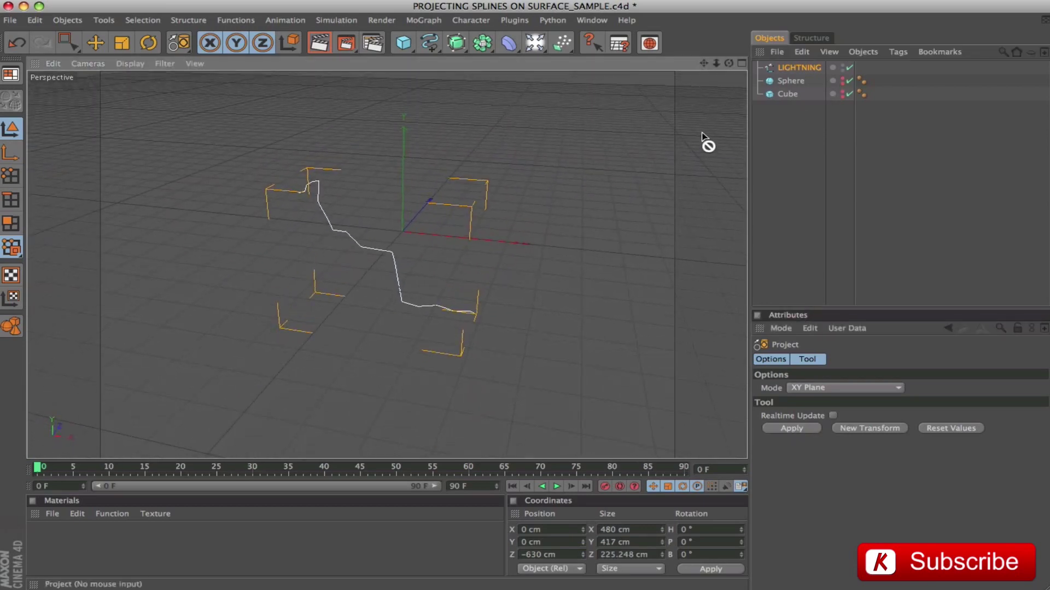
left_click(787, 81)
left_click_drag(492, 246, 259, 262, "alt")
left_click_drag(497, 283, 488, 252, "alt")
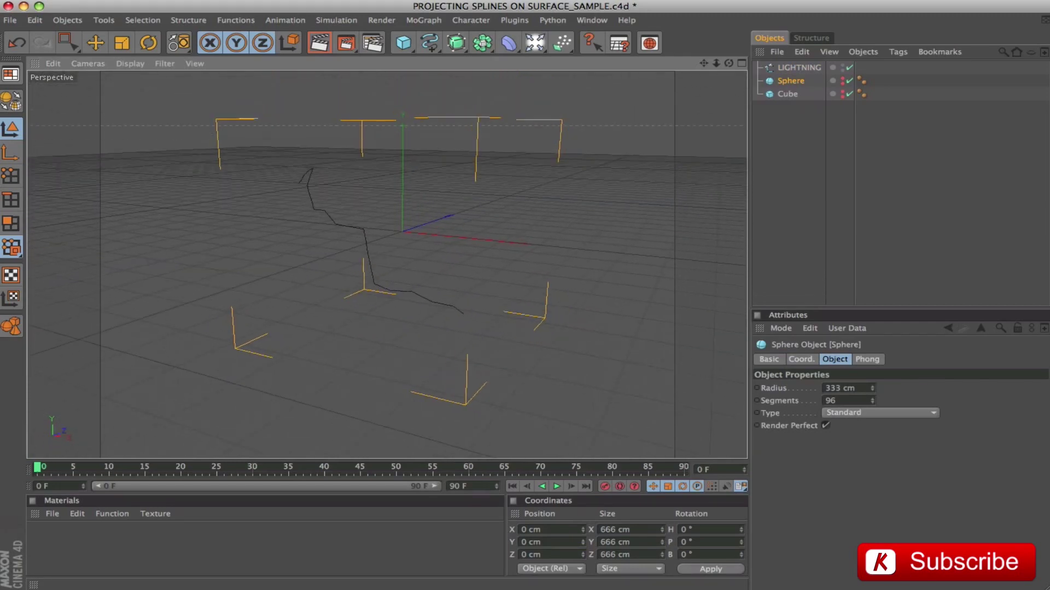
Add a Cylinder primitive and order it below LIGHTNING in the Object Manager.
left_click(768, 220)
key("e")
left_click_drag(796, 67, 789, 104)
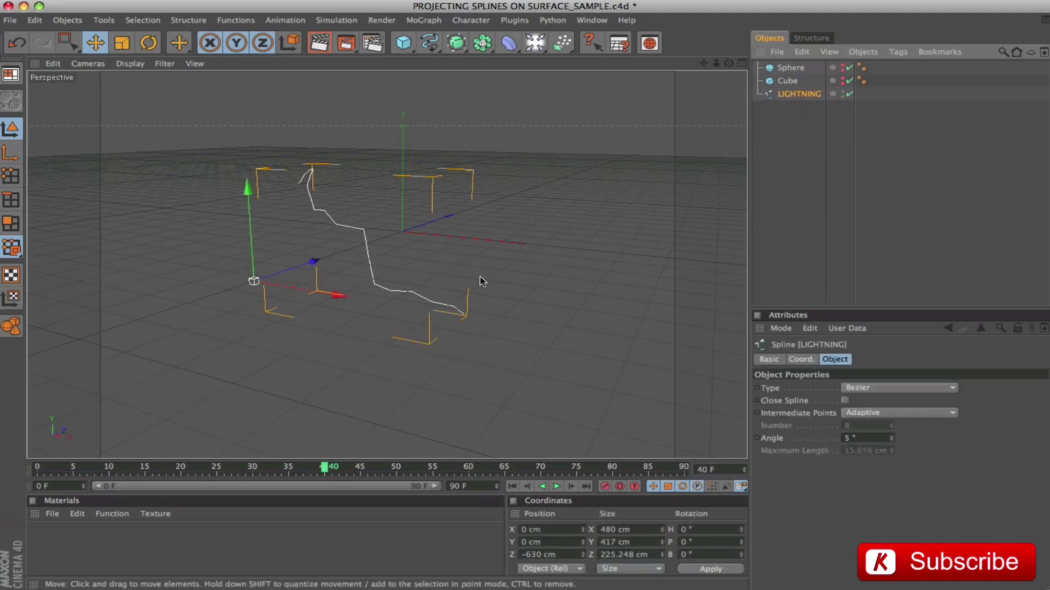
left_click_drag(407, 51, 671, 57)
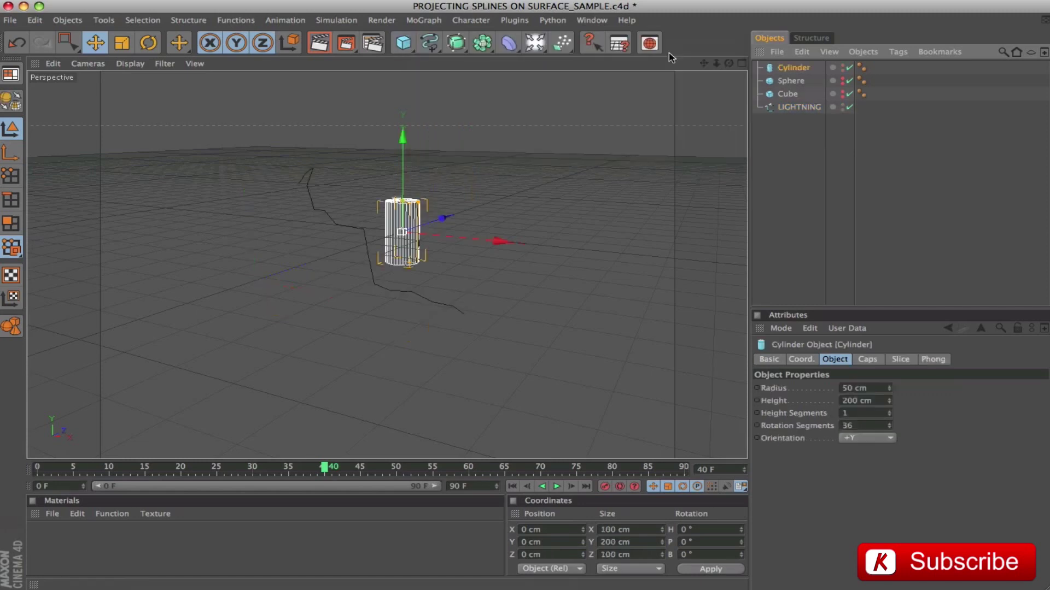
left_click_drag(792, 67, 794, 121)
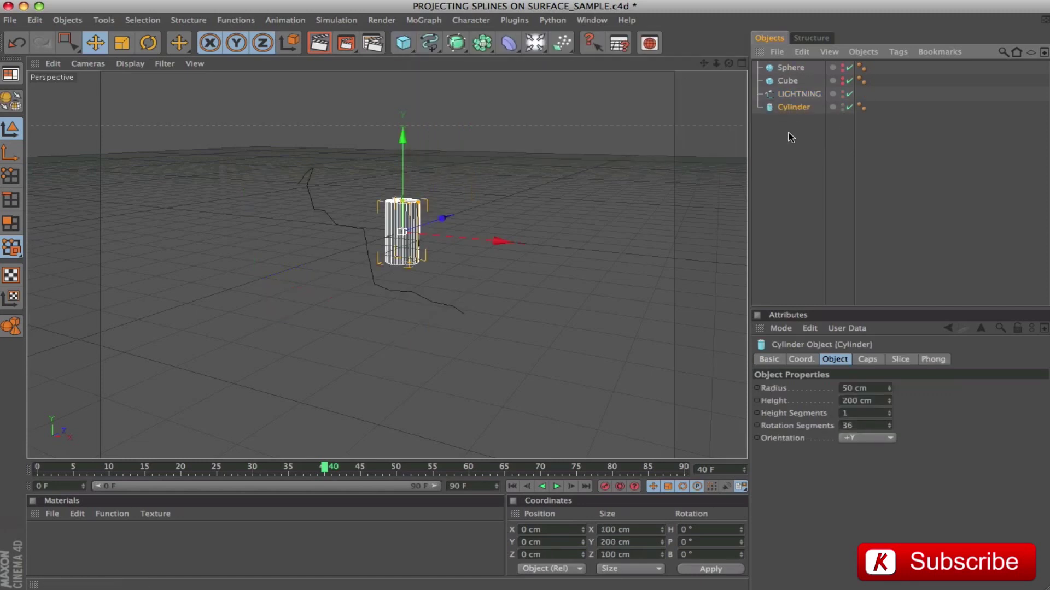
Give the cylinder an 8 cm radius and 230 cm height.
left_click(880, 392)
type("8")
key("Tab")
type("23")
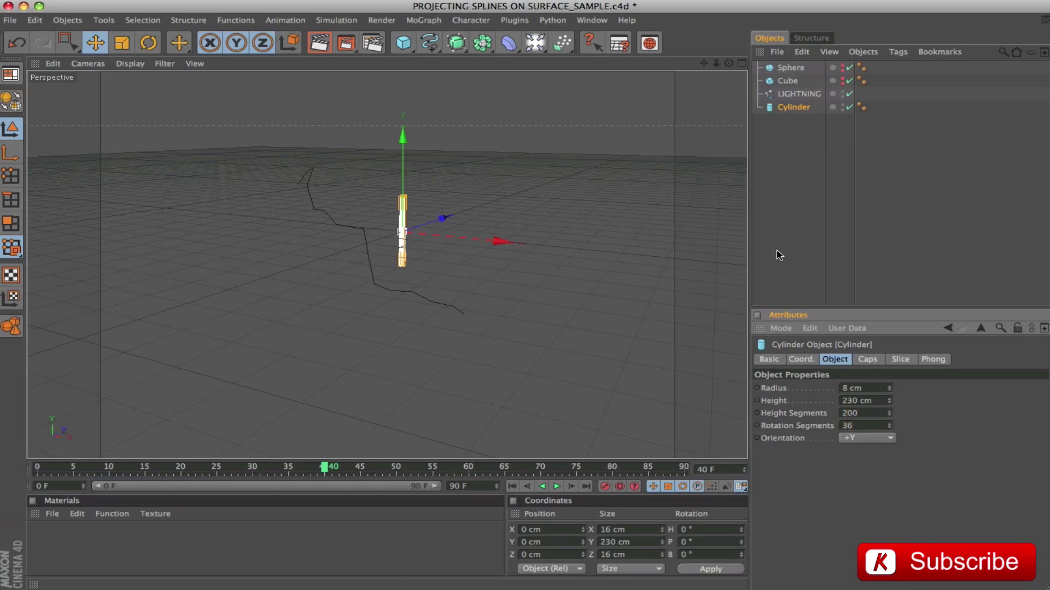
Add a Spline Wrap deformer to the scene.
left_click(516, 48)
left_click(516, 48)
left_click(554, 222)
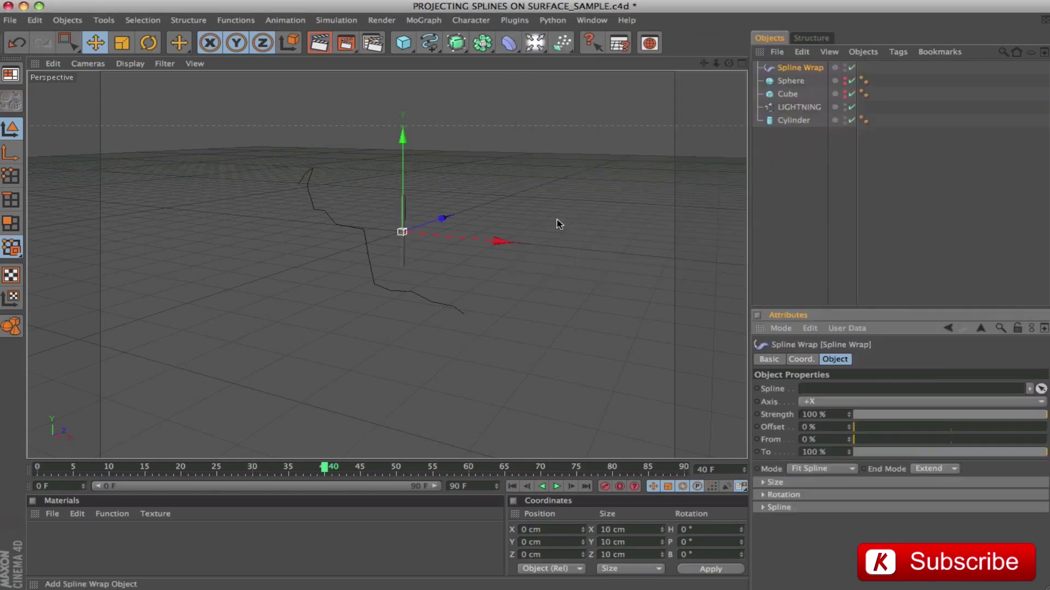
Place Spline Wrap below the cylinder and link the LIGHTNING spline into its Spline field.
left_click_drag(796, 68, 794, 129)
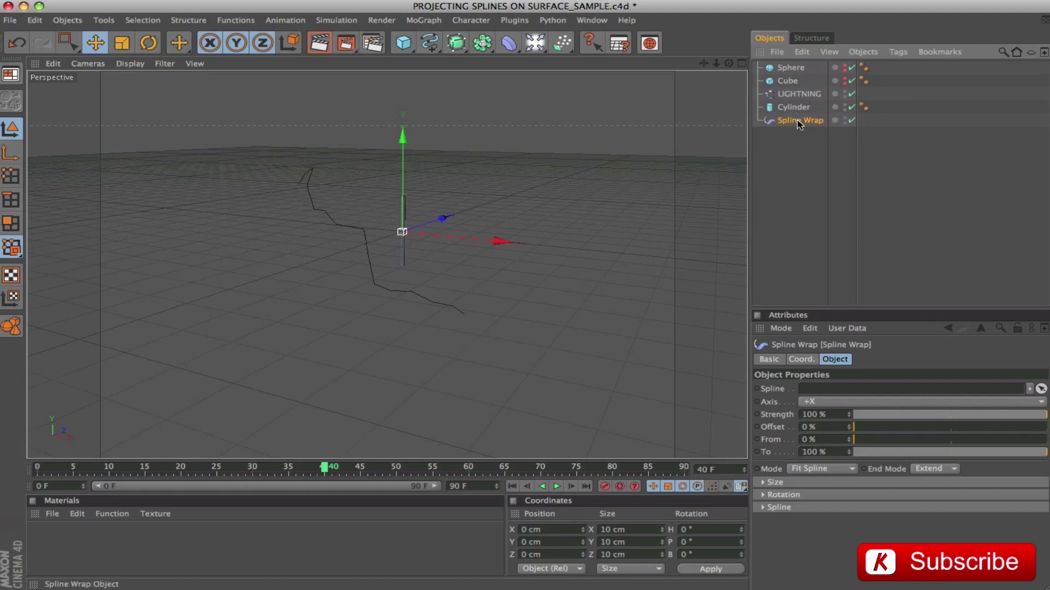
left_click(796, 94)
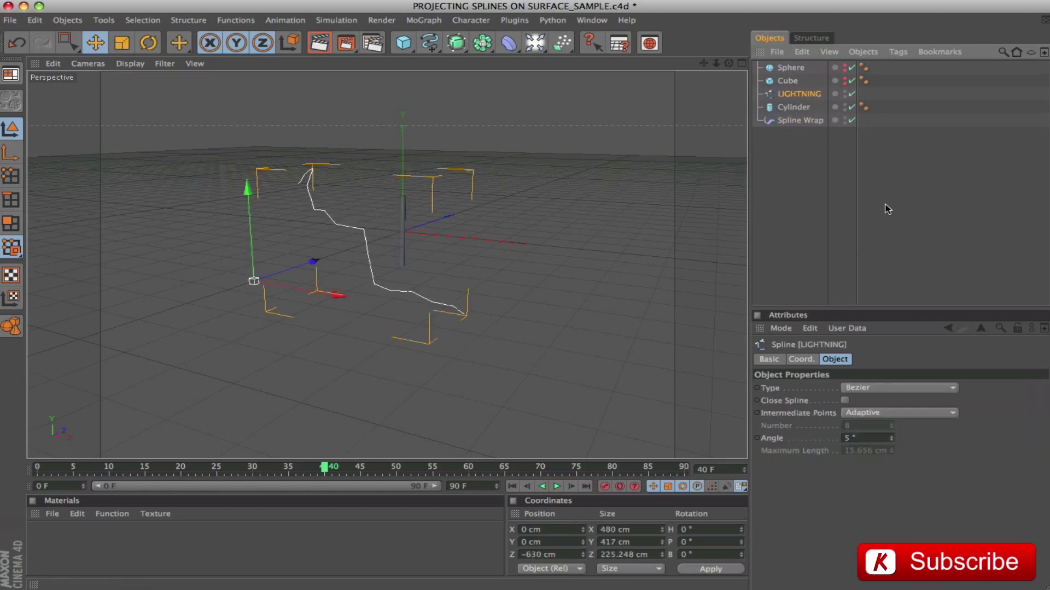
left_click(800, 121)
left_click_drag(799, 94, 830, 394)
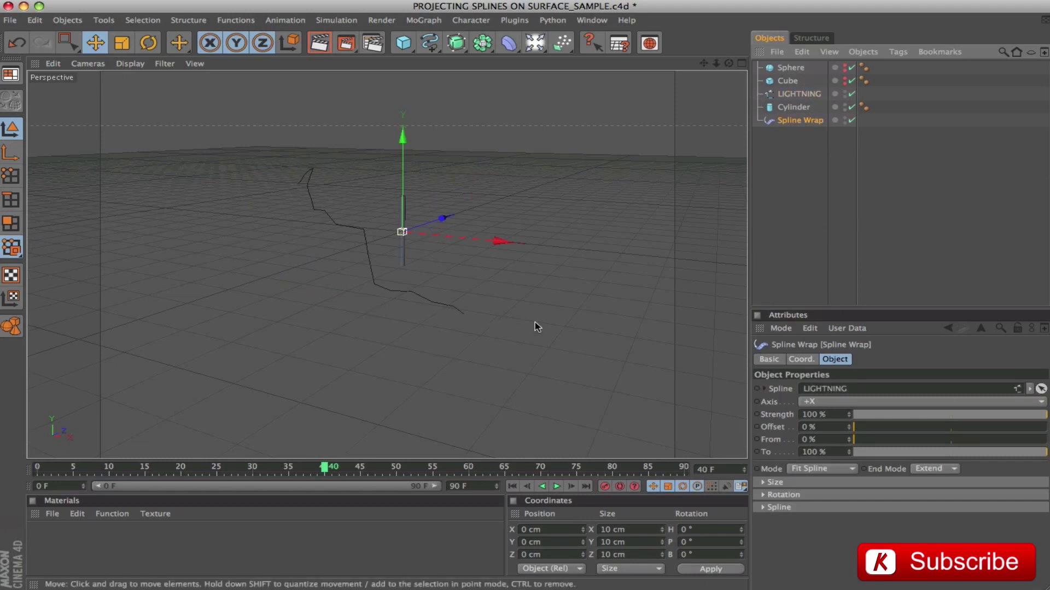
Group Cylinder and Spline Wrap under a null named LIGHTNING.
double_click(795, 94)
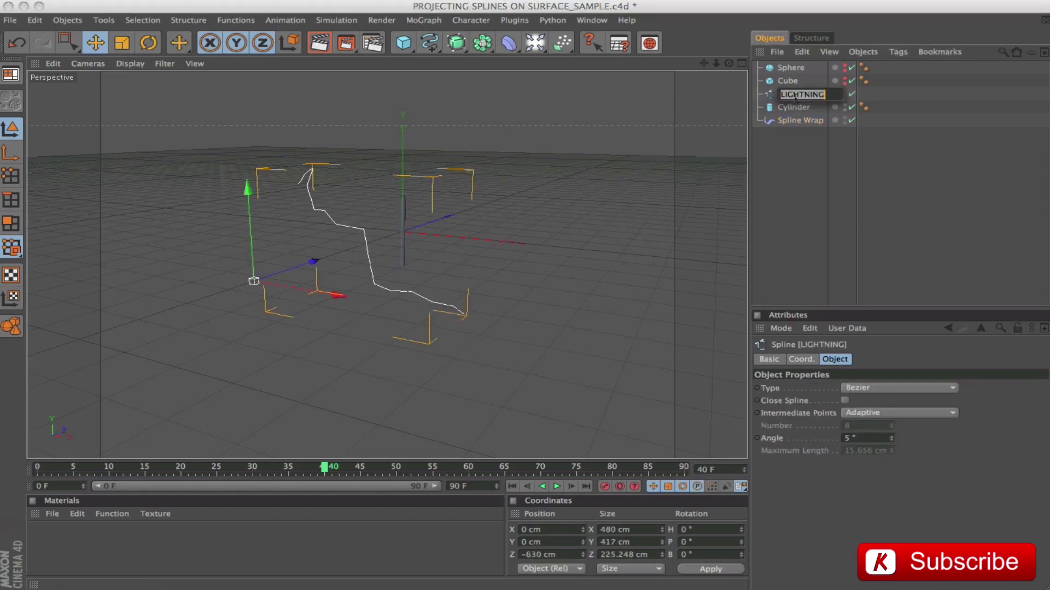
left_click(793, 108)
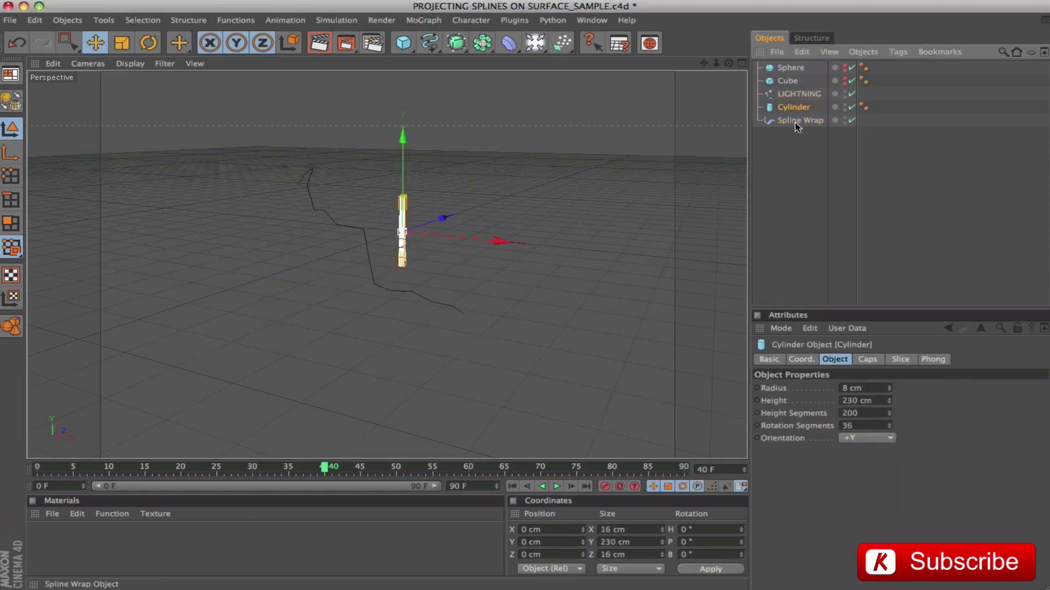
left_click(800, 121, "shift")
key("alt+g")
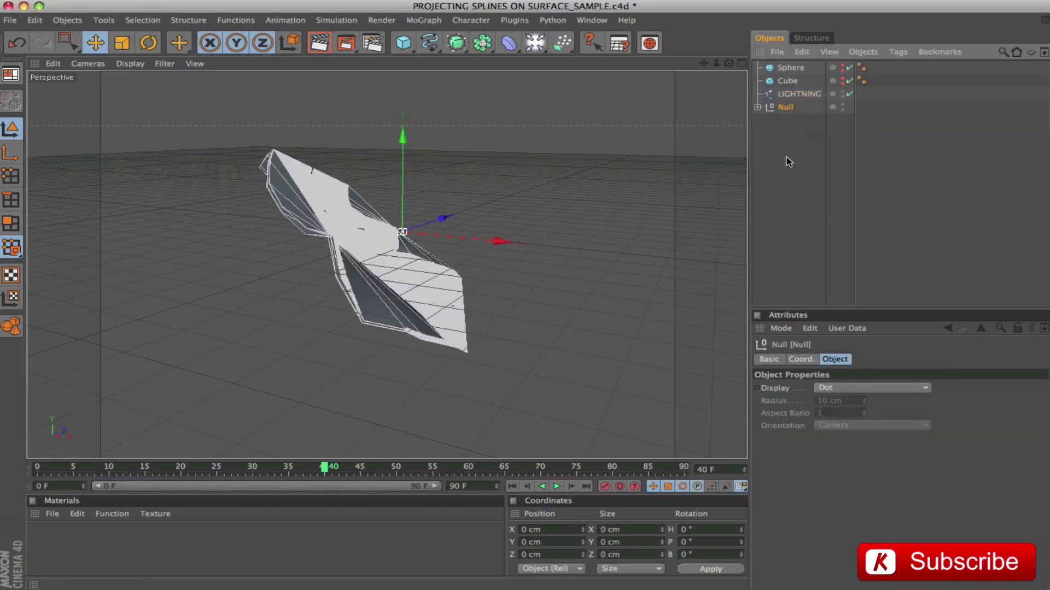
double_click(791, 109)
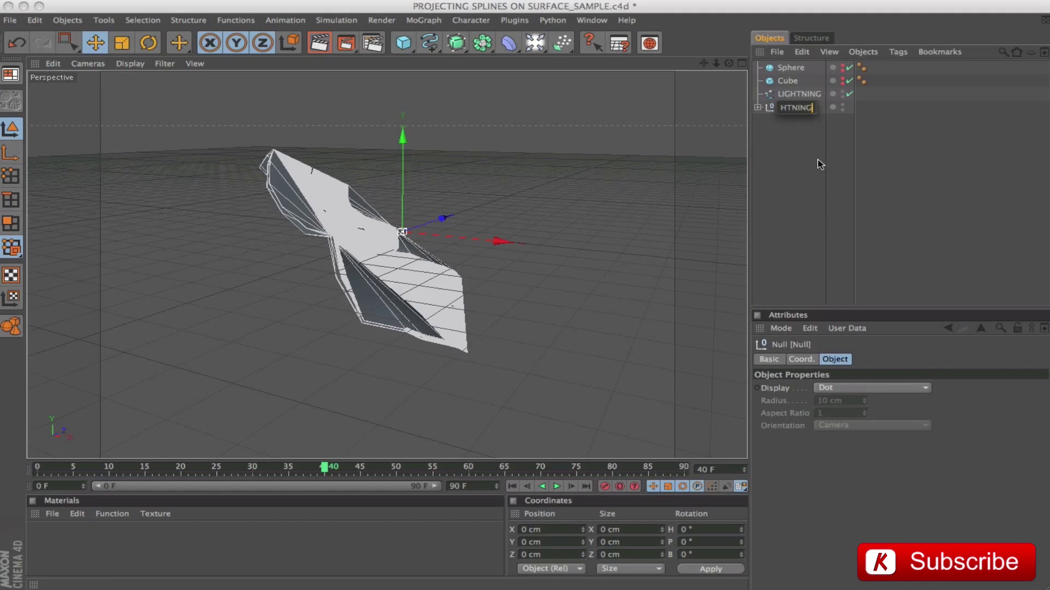
type("LIGHTNING")
key("Return")
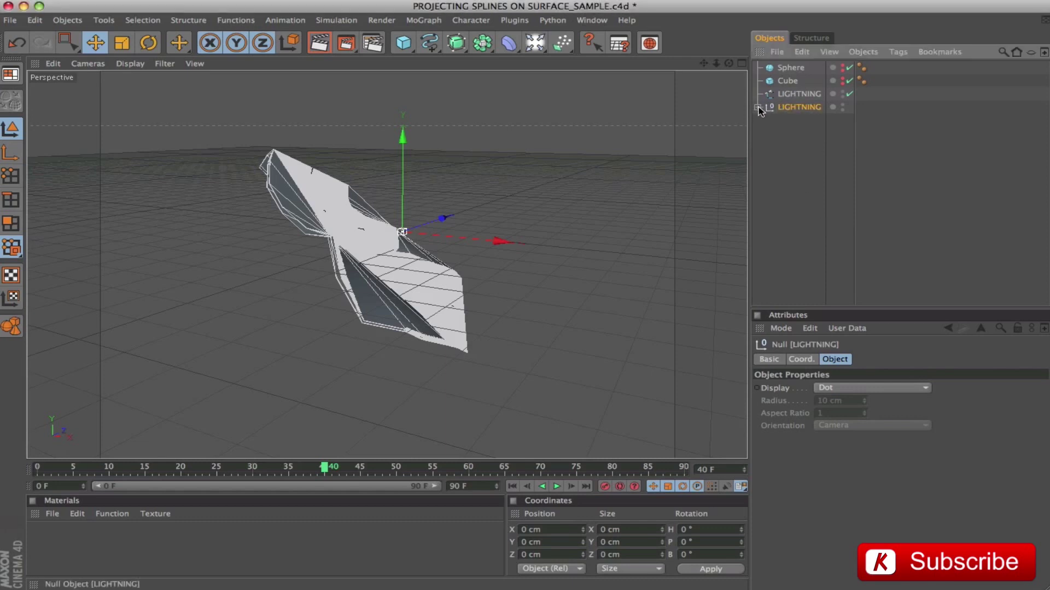
left_click(757, 107)
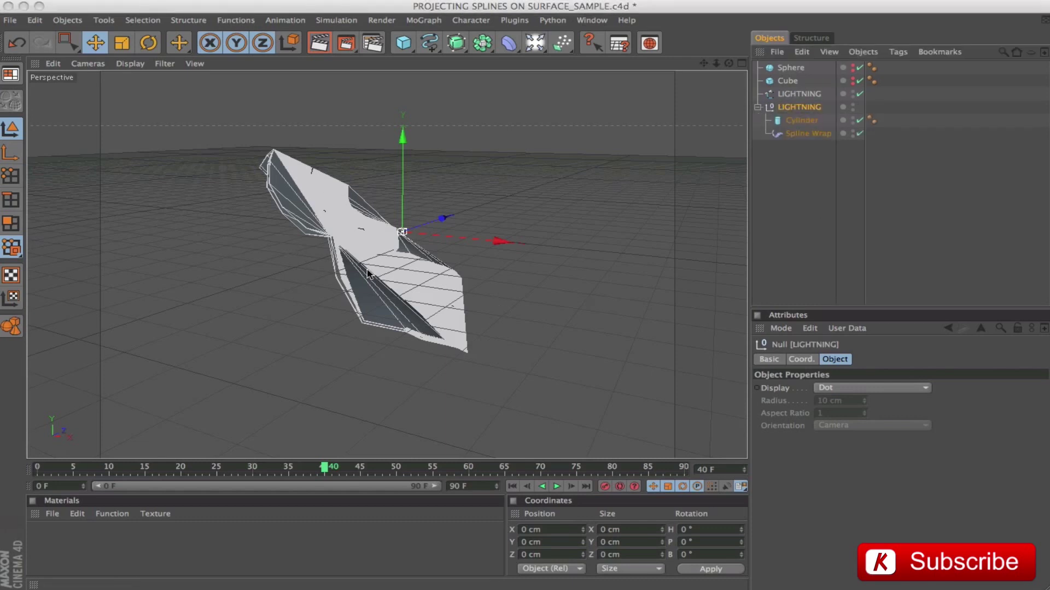
Set Spline Wrap's Mode to Keep Length and its Offset to 16%.
left_click(799, 134)
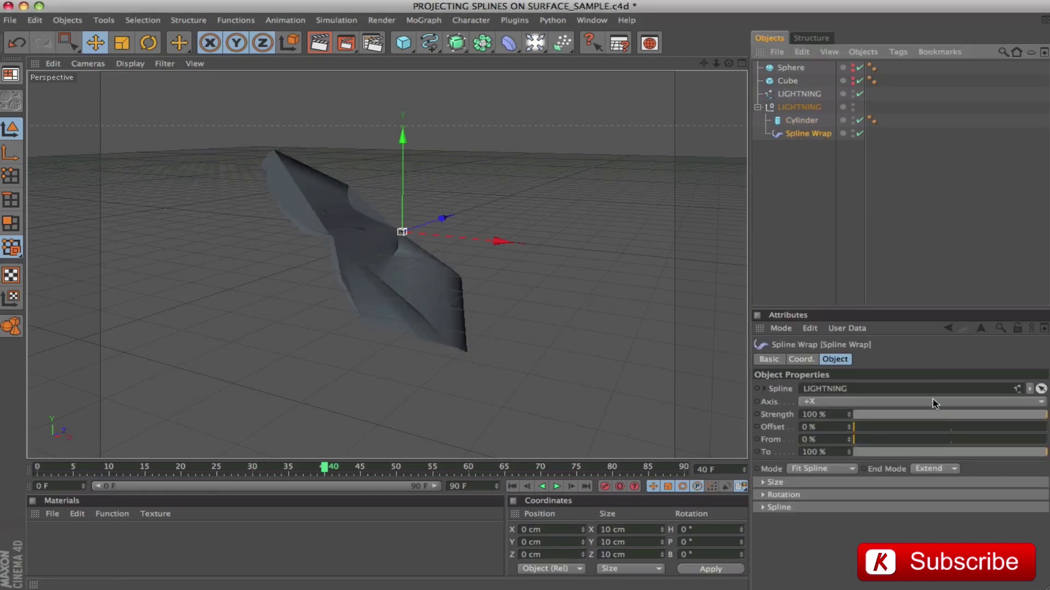
left_click(839, 470)
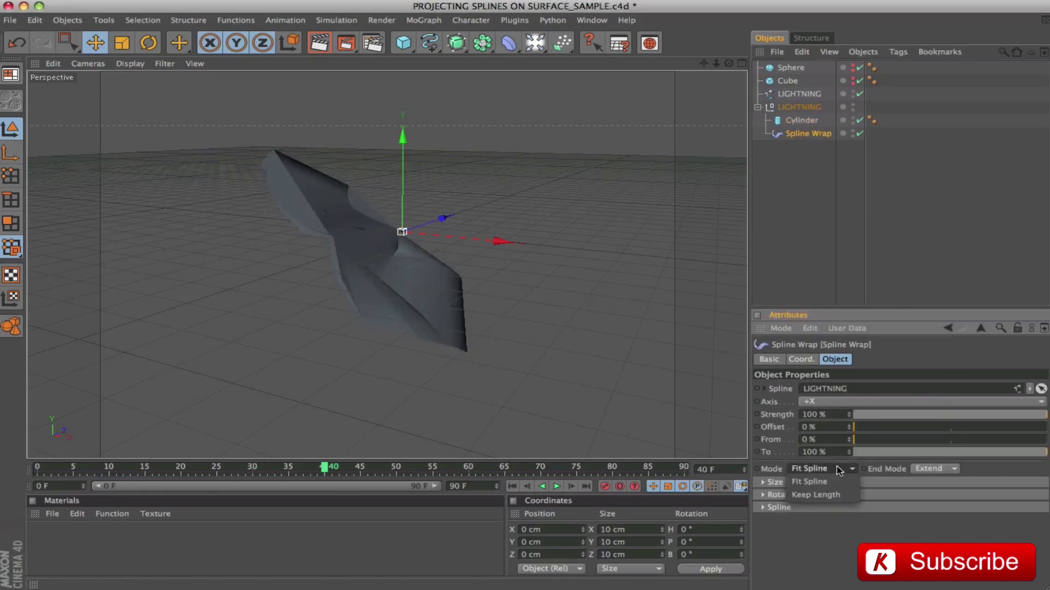
left_click(817, 494)
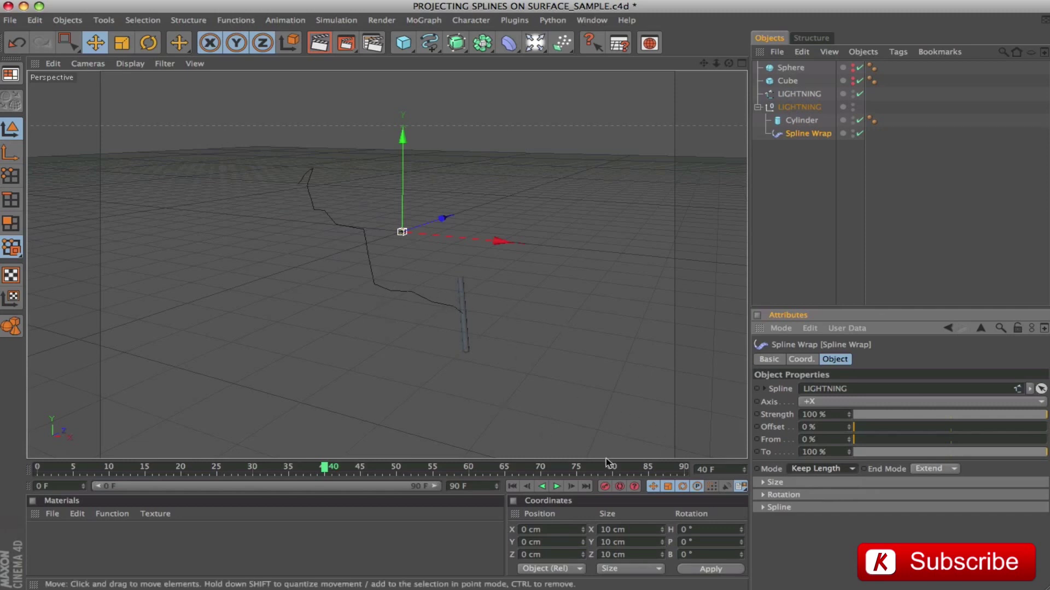
left_click_drag(849, 433, 884, 432)
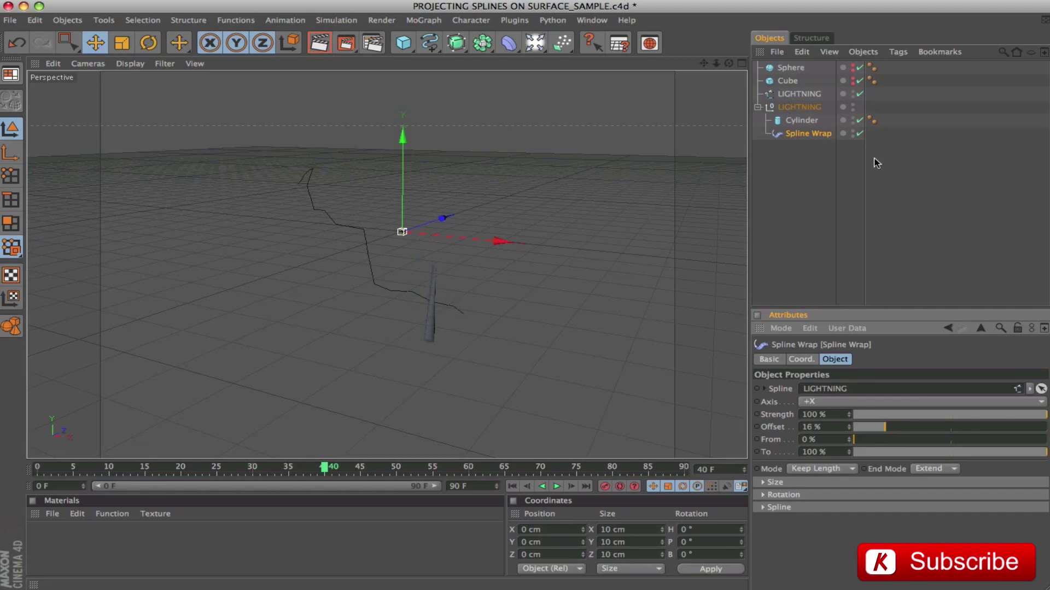
left_click(794, 122)
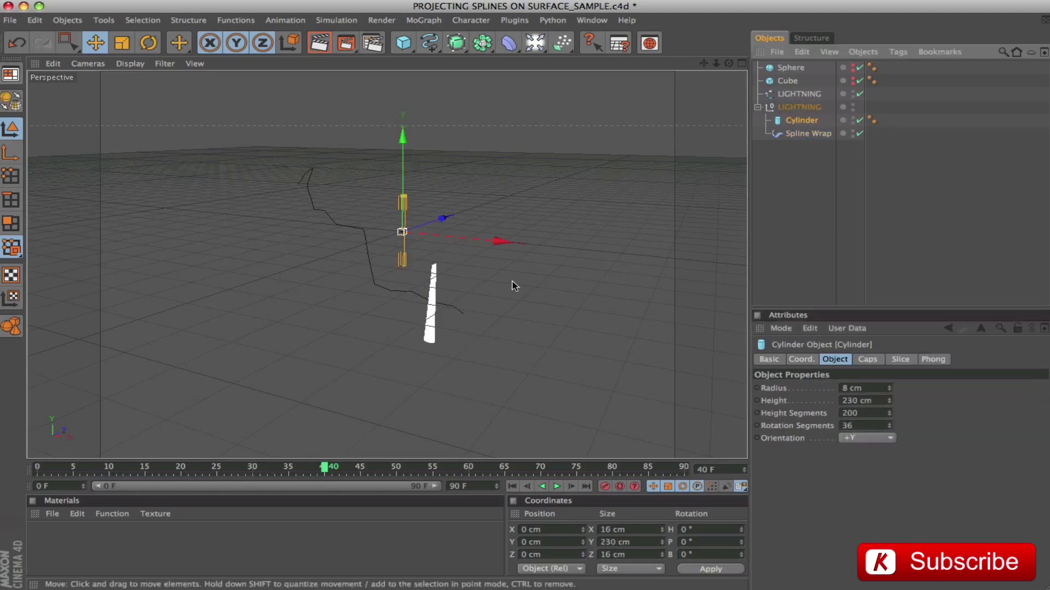
left_click(15, 158)
key("r")
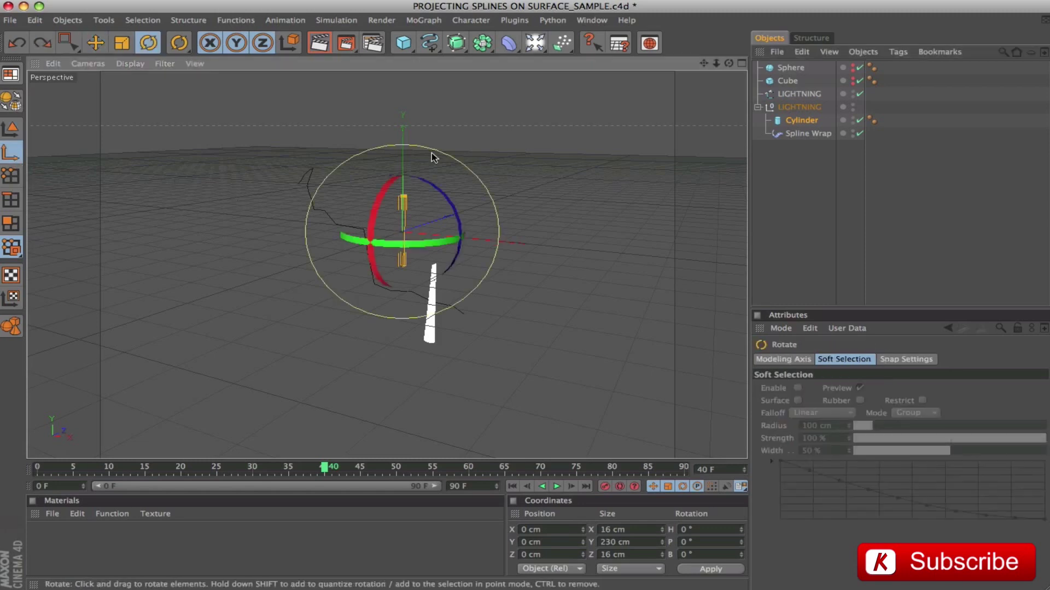
left_click_drag(415, 183, 441, 245)
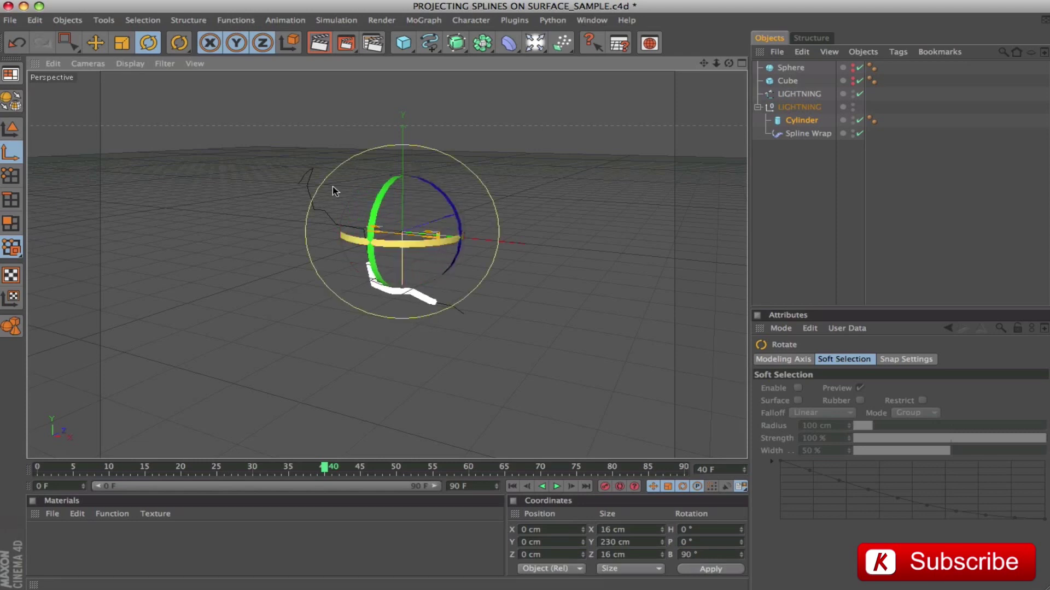
left_click(10, 129)
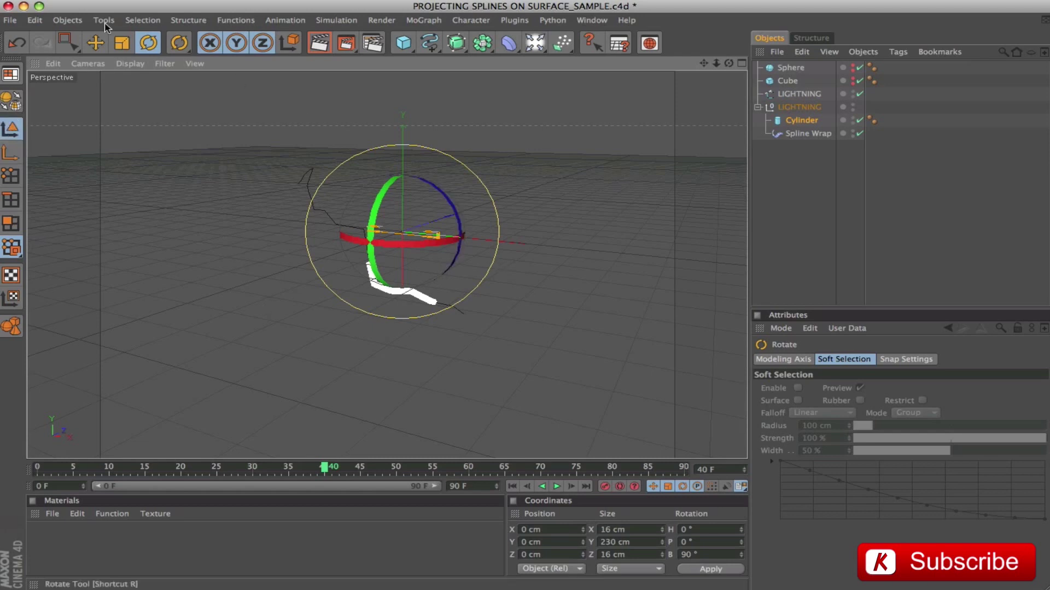
left_click(100, 49)
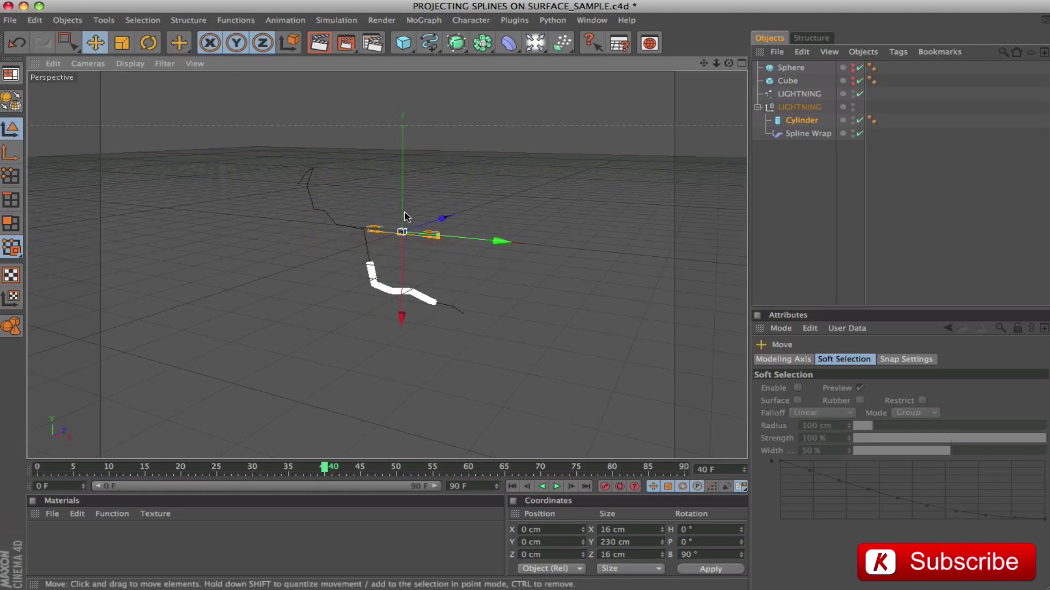
left_click(808, 133)
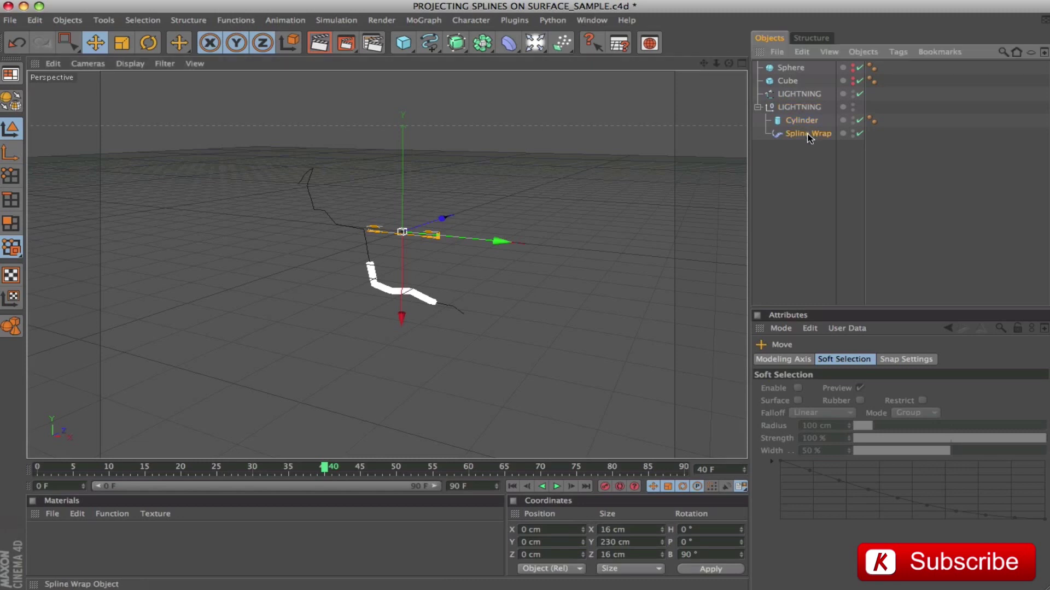
left_click_drag(886, 429, 948, 439)
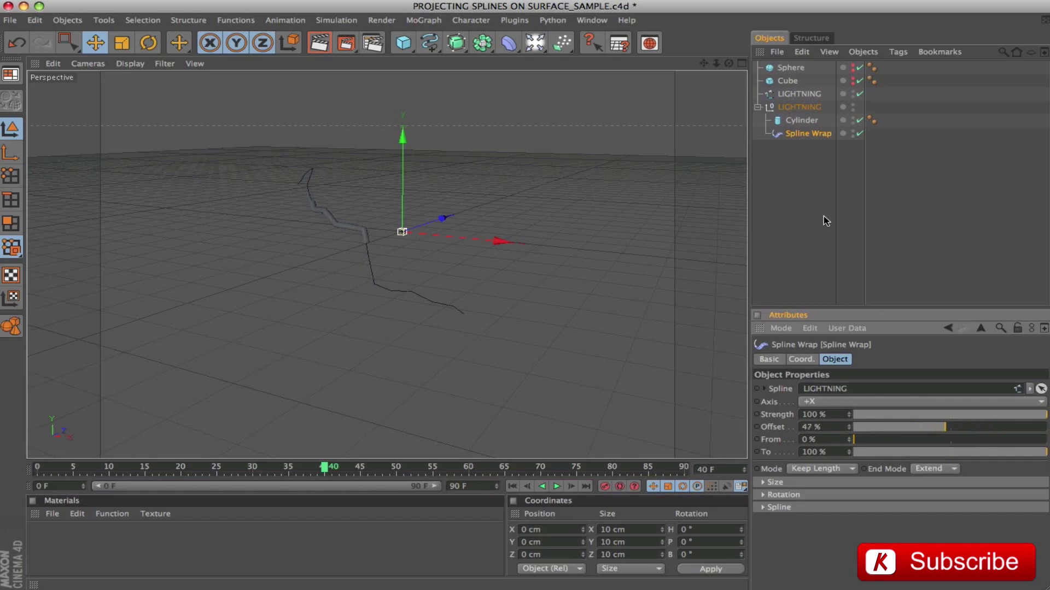
double_click(137, 552)
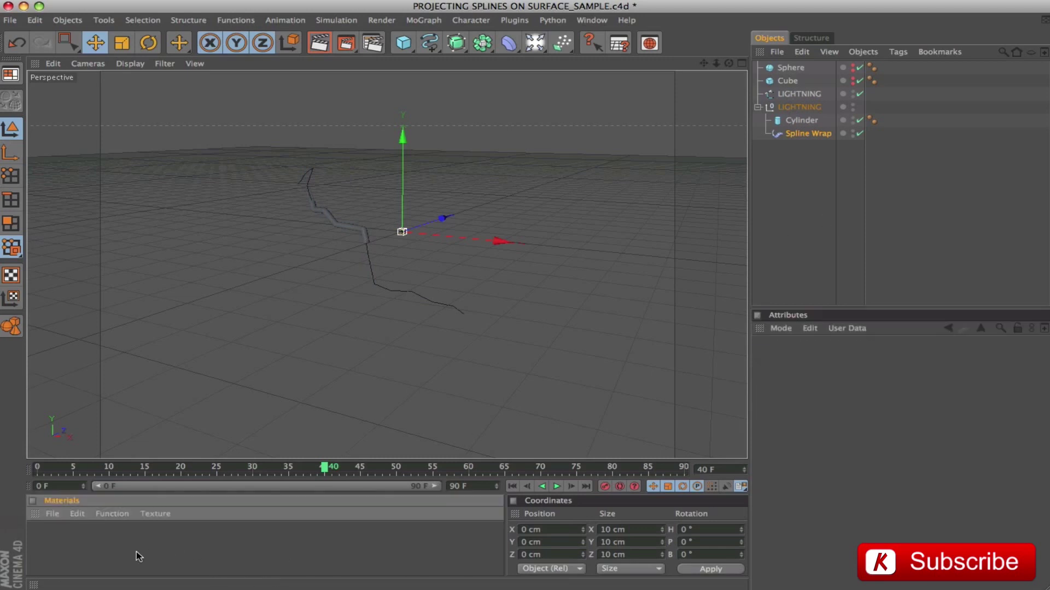
Make Mat luminance-only (no Color, no Specular) and apply it to the LIGHTNING group.
left_click(808, 508)
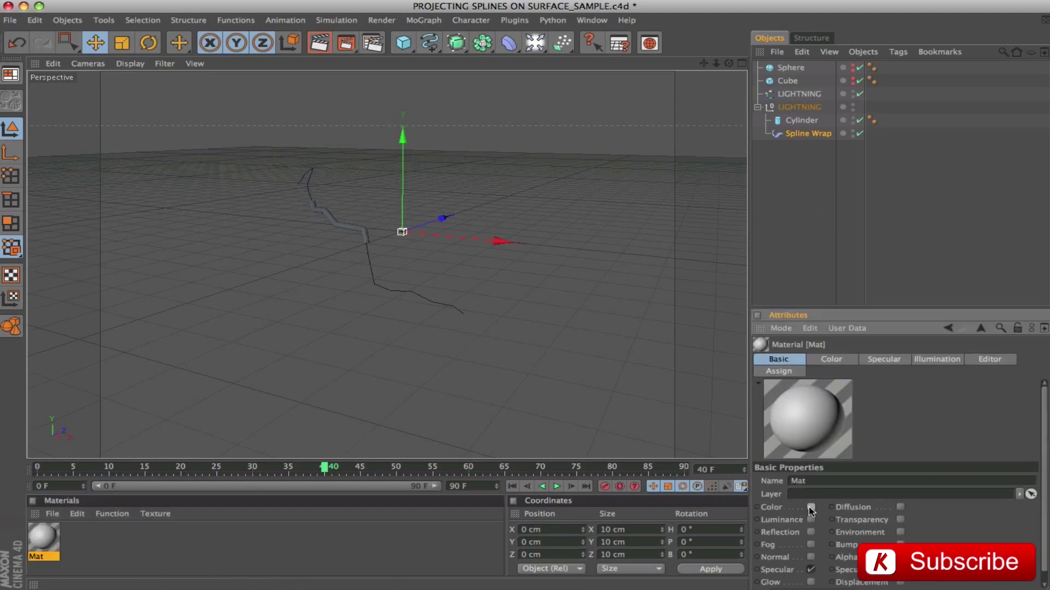
left_click(811, 520)
left_click(811, 569)
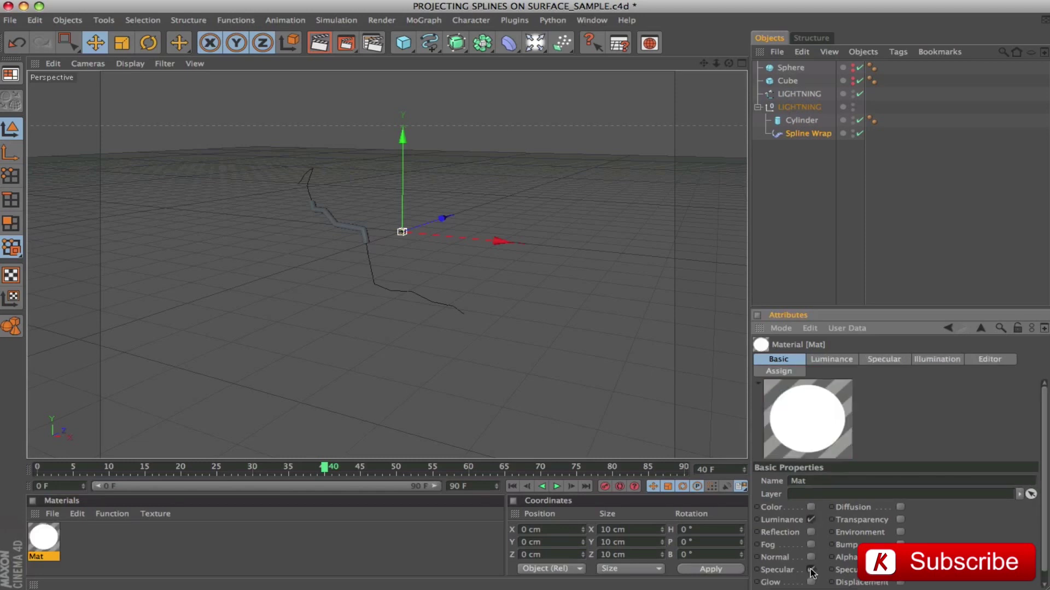
left_click_drag(672, 332, 813, 109)
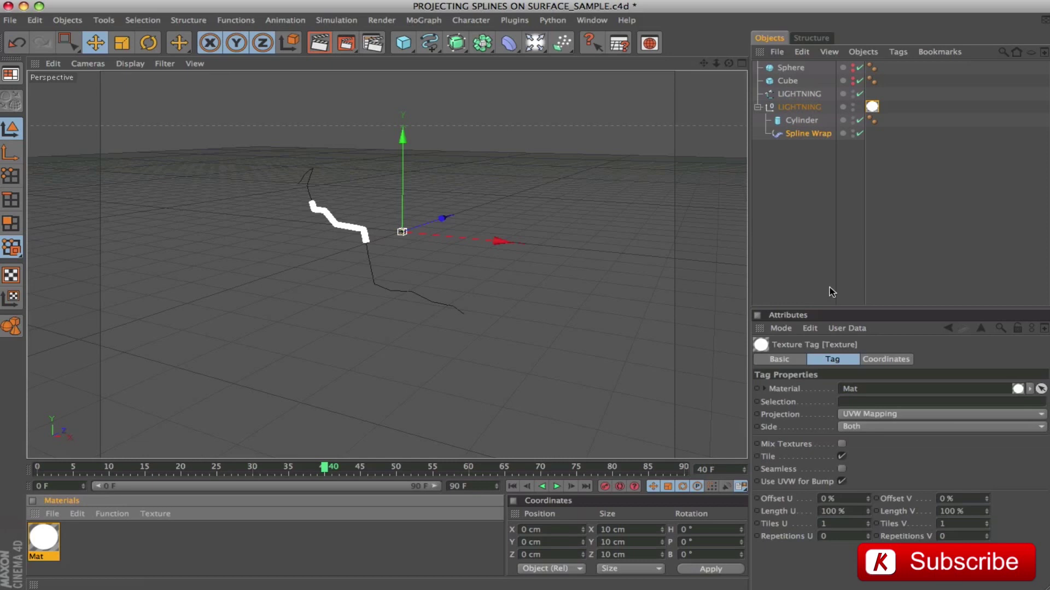
Nudge the Spline Wrap Offset along the path and save the scene.
left_click(789, 133)
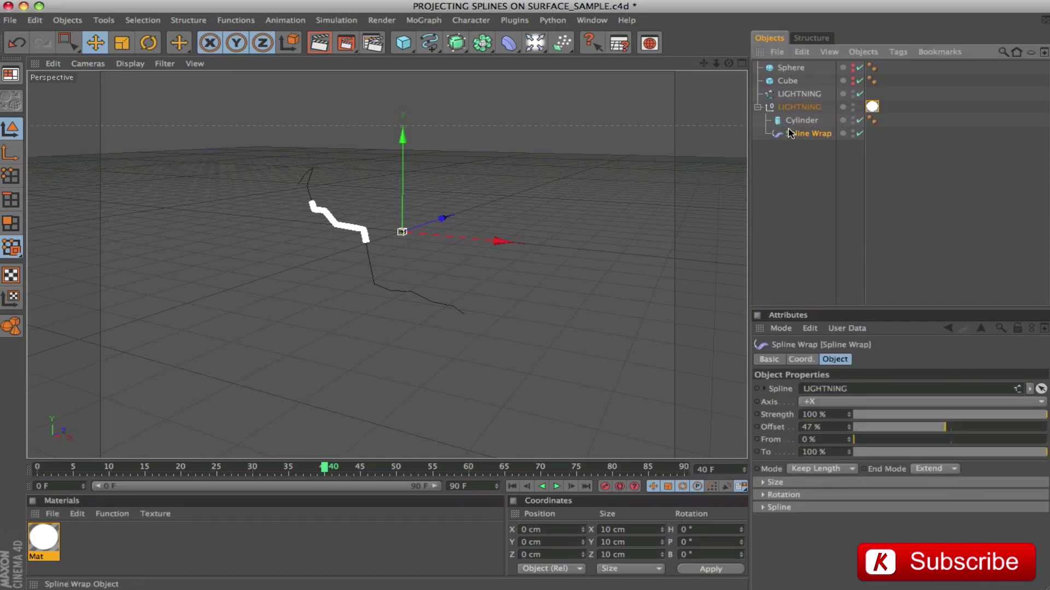
mouse_move(946, 431)
left_mouse_down()
mouse_move(867, 430)
mouse_move(975, 430)
mouse_move(943, 431)
left_mouse_up()
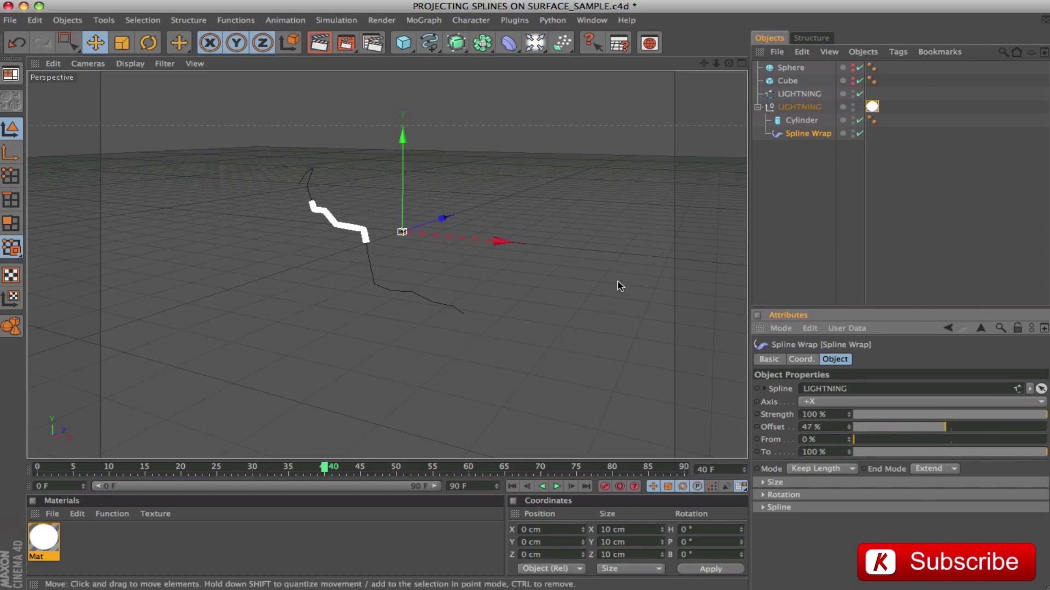
key("super+s")
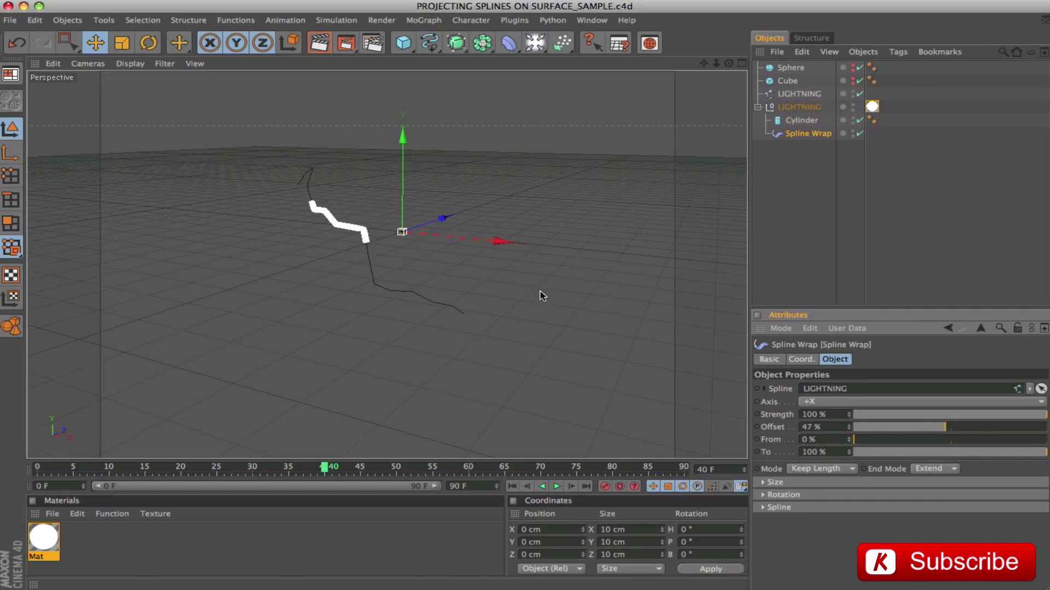
Frame and orbit around the wrapped cylinder, then reselect the Spline Wrap.
key("Up")
key("o")
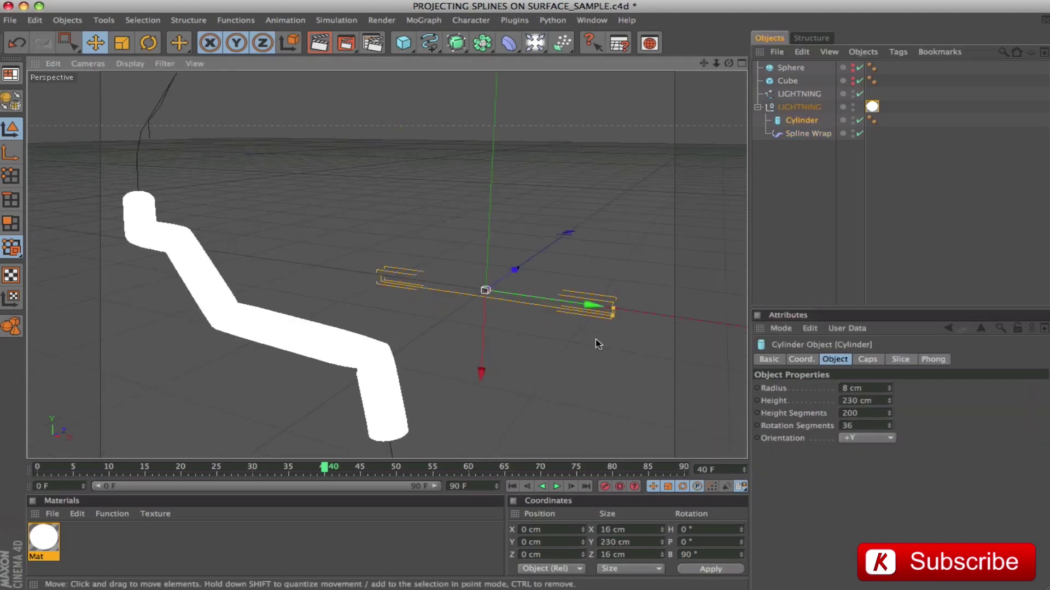
left_click_drag(610, 261, 339, 276, "alt")
left_click(773, 171)
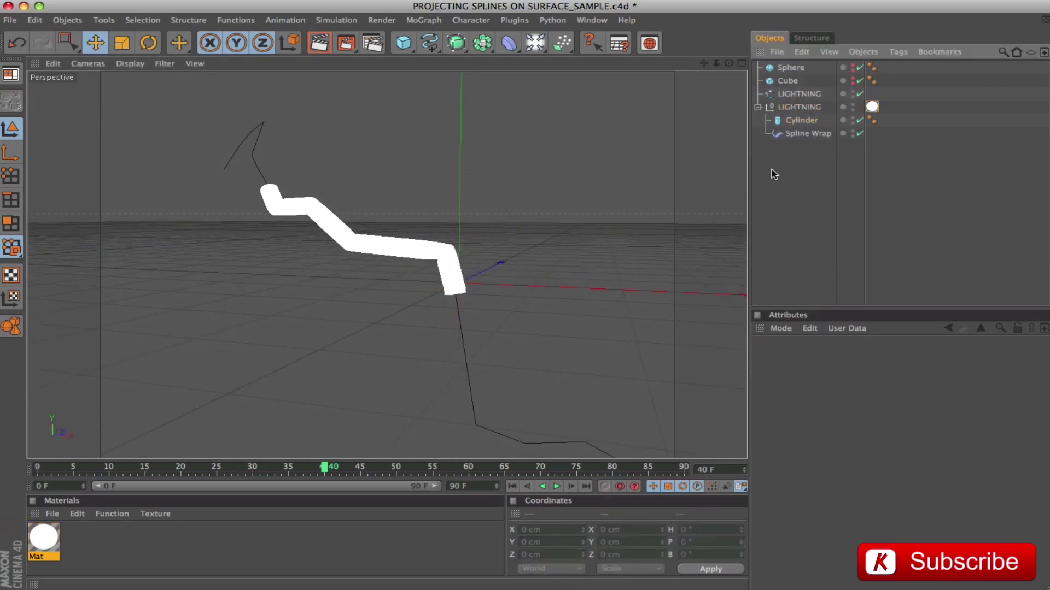
left_click(794, 122)
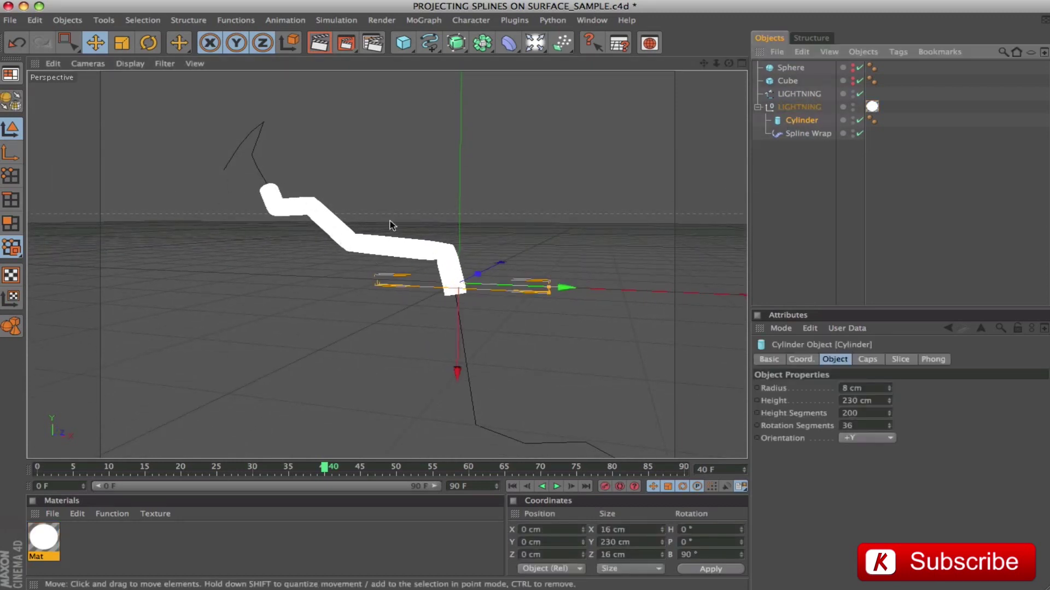
left_click(808, 133)
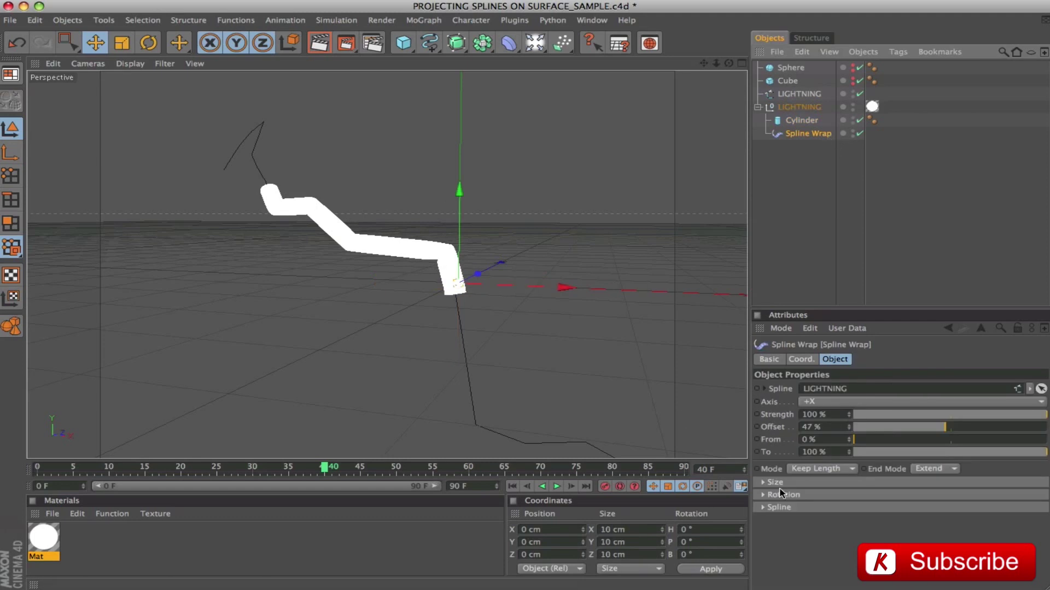
Shape the Spline Wrap Size curve into an arch with both endpoints pulled down to zero.
left_click(763, 483)
scroll(859, 499, "down", 3)
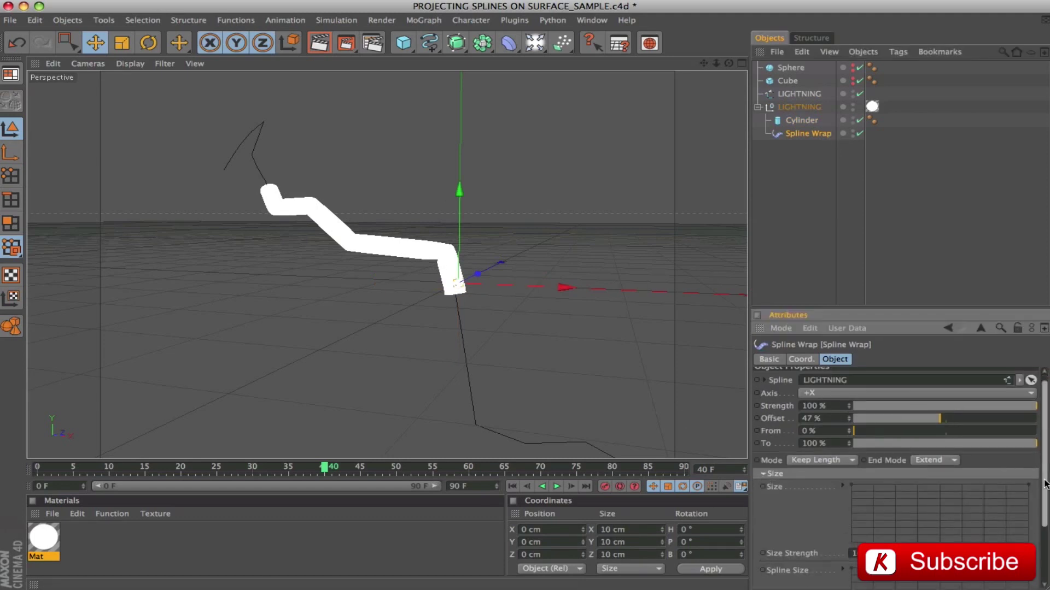
left_click_drag(851, 405, 851, 463)
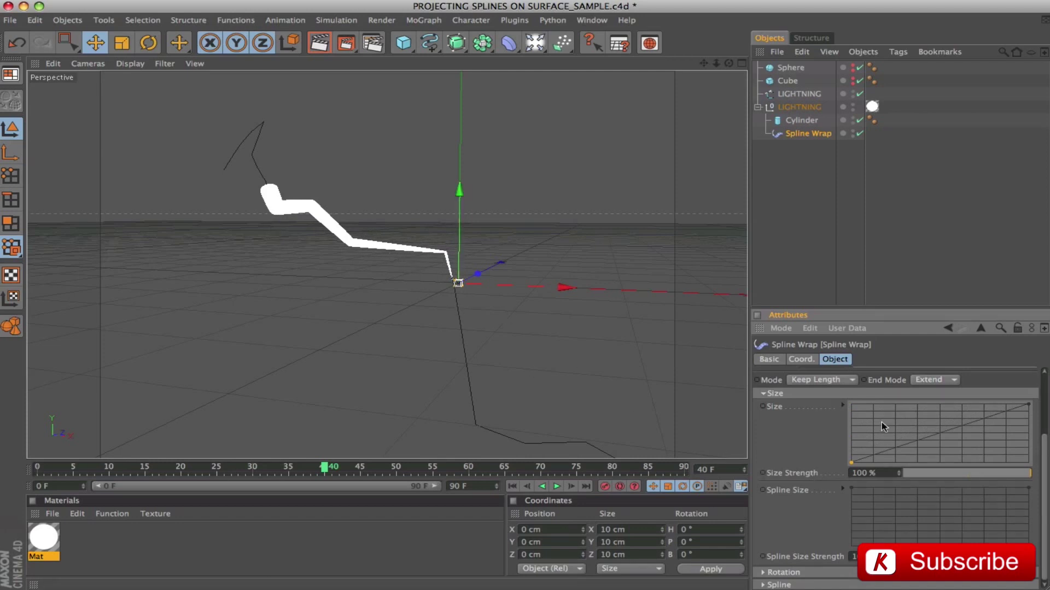
left_click_drag(896, 451, 895, 399)
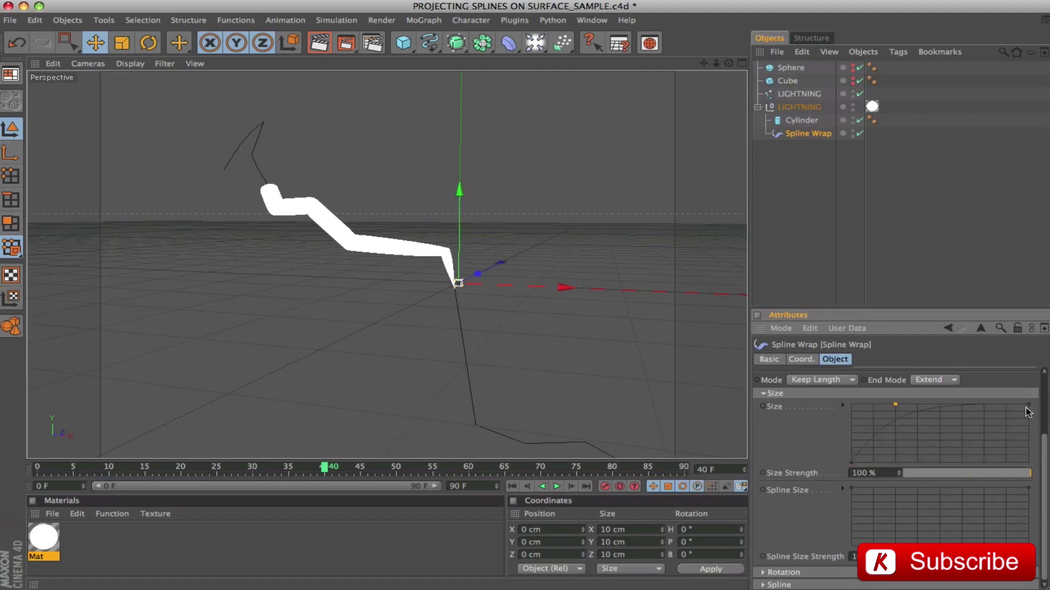
left_click_drag(1029, 405, 1044, 488)
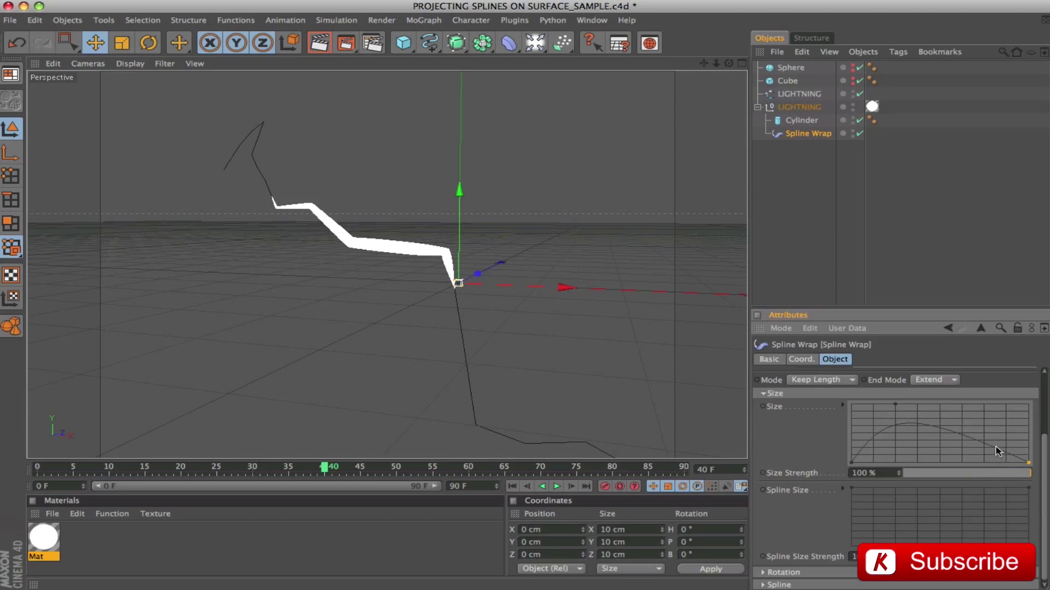
left_click_drag(998, 451, 1001, 405)
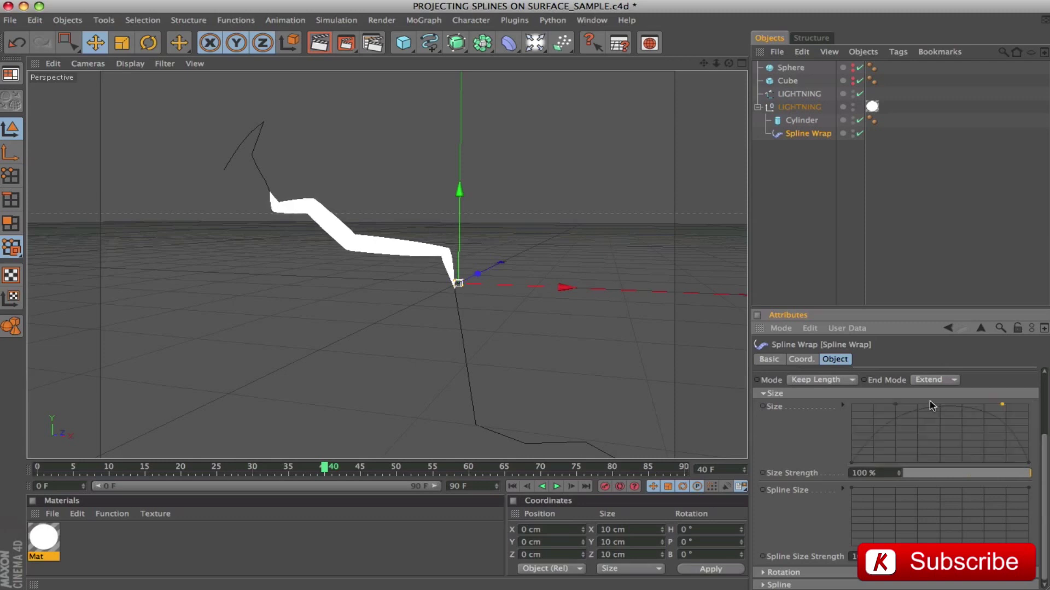
left_click_drag(895, 406, 886, 405)
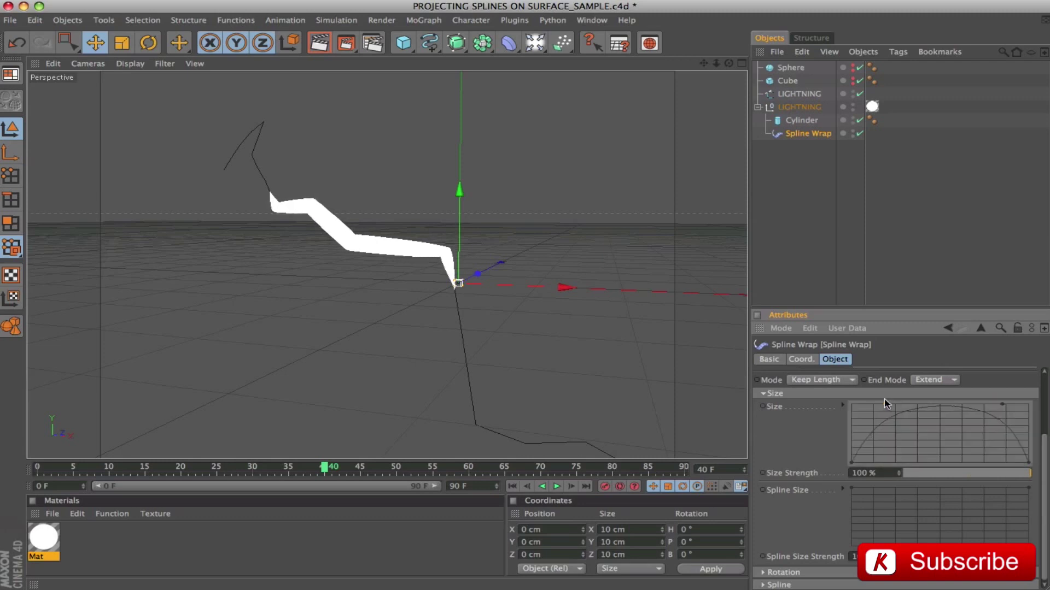
left_click_drag(605, 197, 586, 180, "alt")
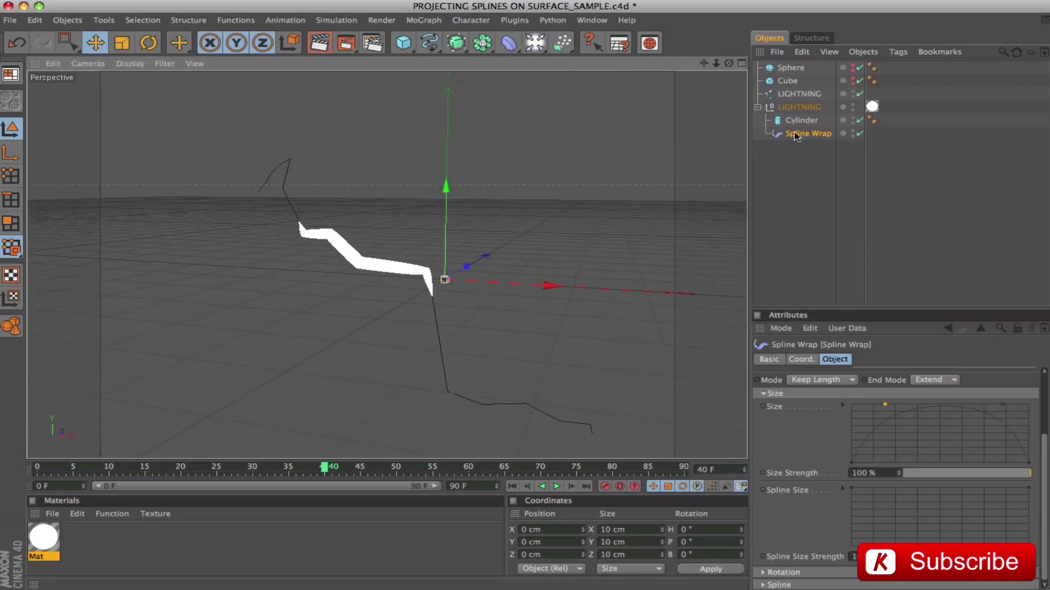
left_click(763, 393)
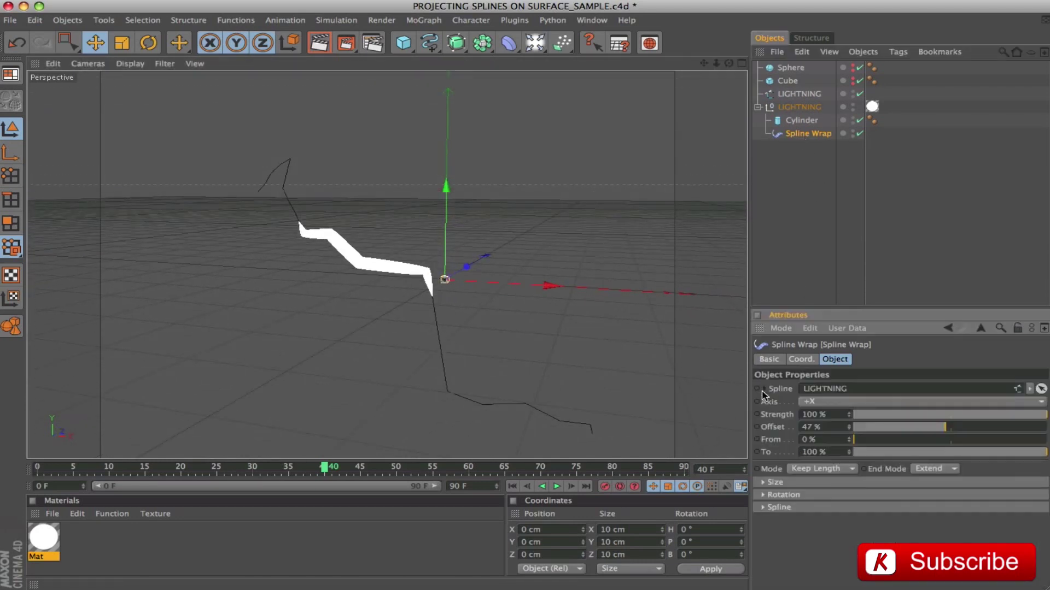
Set the Cylinder radius to 3 cm and the Spline Wrap Offset to 42%.
mouse_move(951, 429)
left_mouse_down()
mouse_move(1038, 432)
mouse_move(950, 439)
left_mouse_up()
left_click(801, 120)
left_click_drag(890, 393, 421, 306)
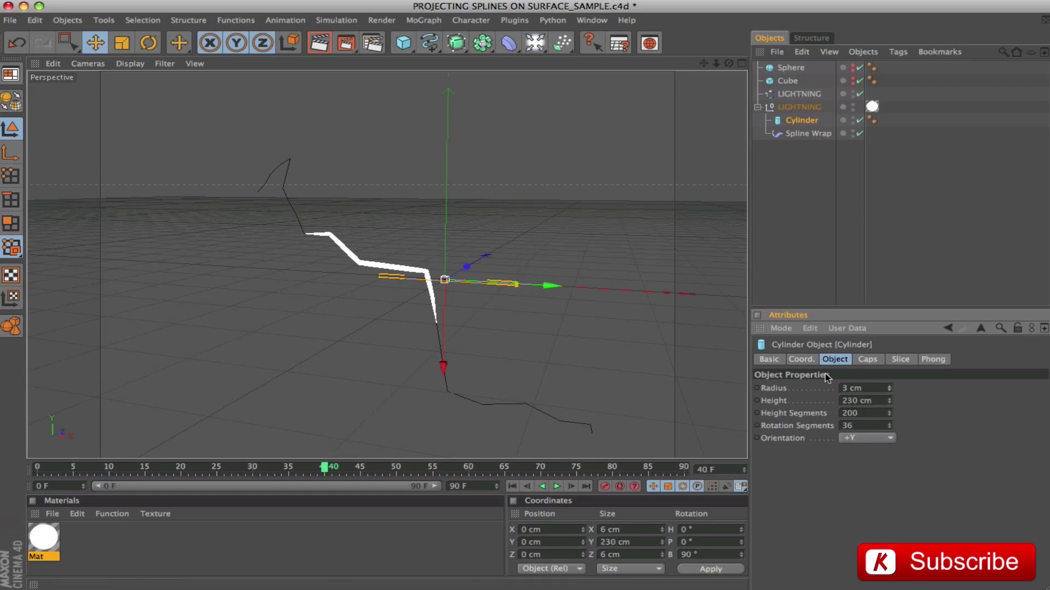
left_click(808, 133)
mouse_move(940, 427)
left_mouse_down()
mouse_move(1042, 443)
mouse_move(923, 429)
mouse_move(934, 429)
left_mouse_up()
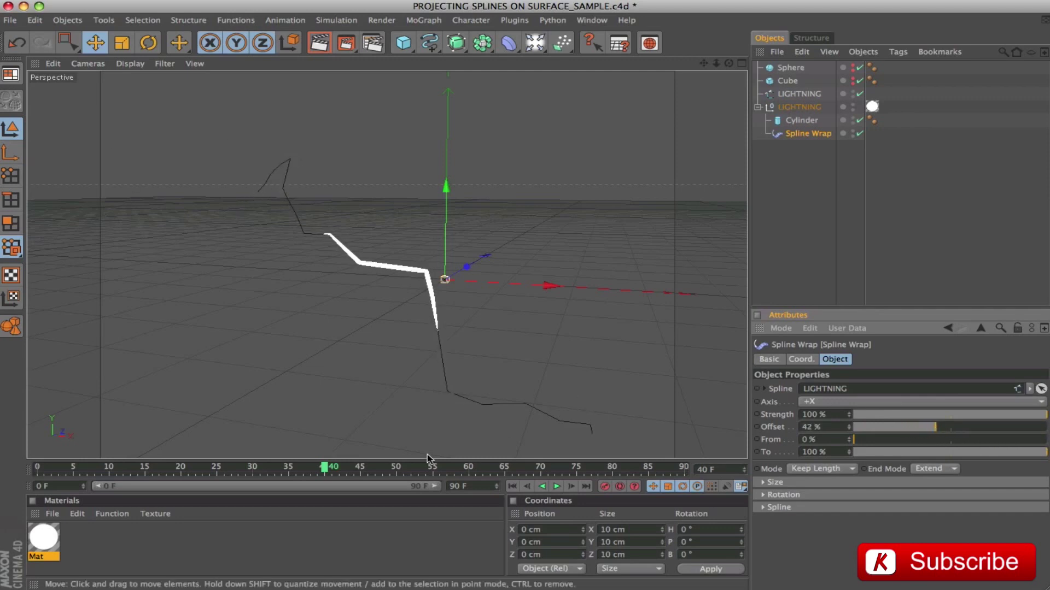
left_click_drag(325, 468, 37, 469)
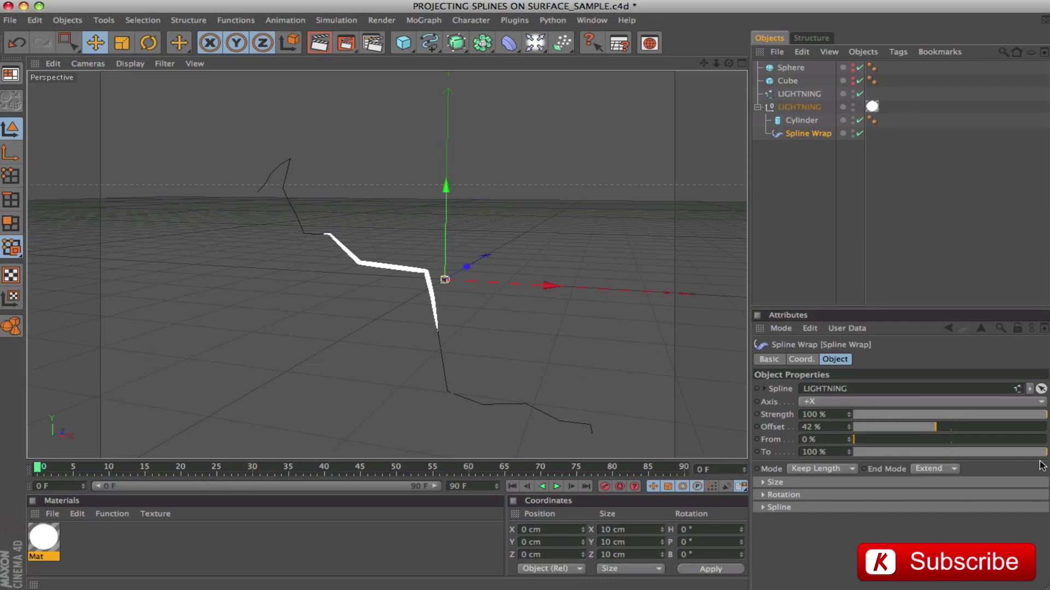
At frame 0, set the Spline Wrap Offset to 100% and keyframe it.
left_click_drag(1045, 454, 811, 458)
left_click_drag(909, 453, 1046, 453)
left_click_drag(936, 432, 1047, 427)
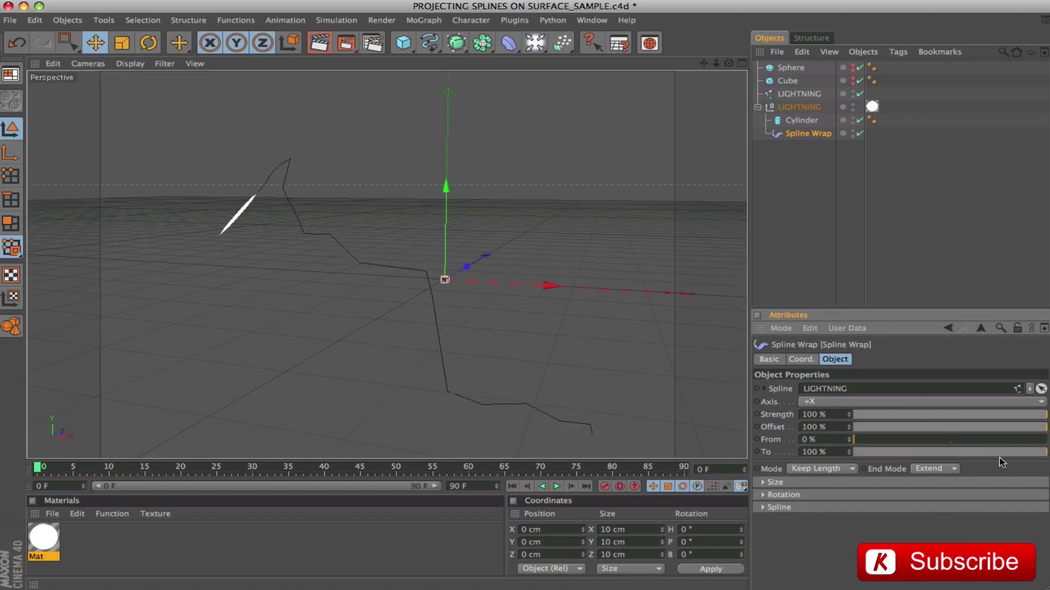
left_click(759, 427)
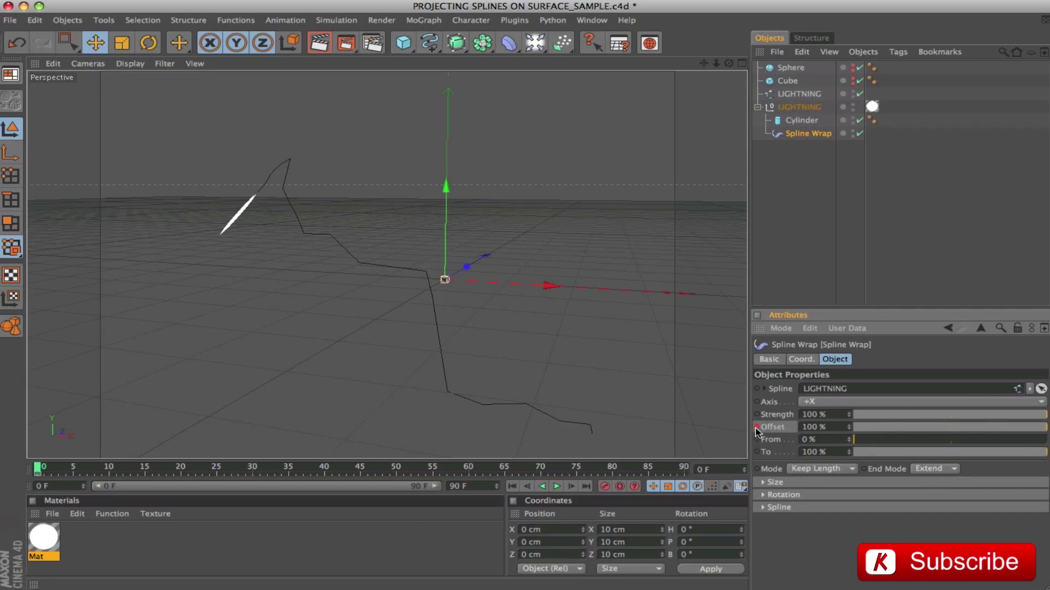
At frame 40 set Offset to 0%, preview the motion, and lower To to 0%.
left_click_drag(38, 471, 325, 485)
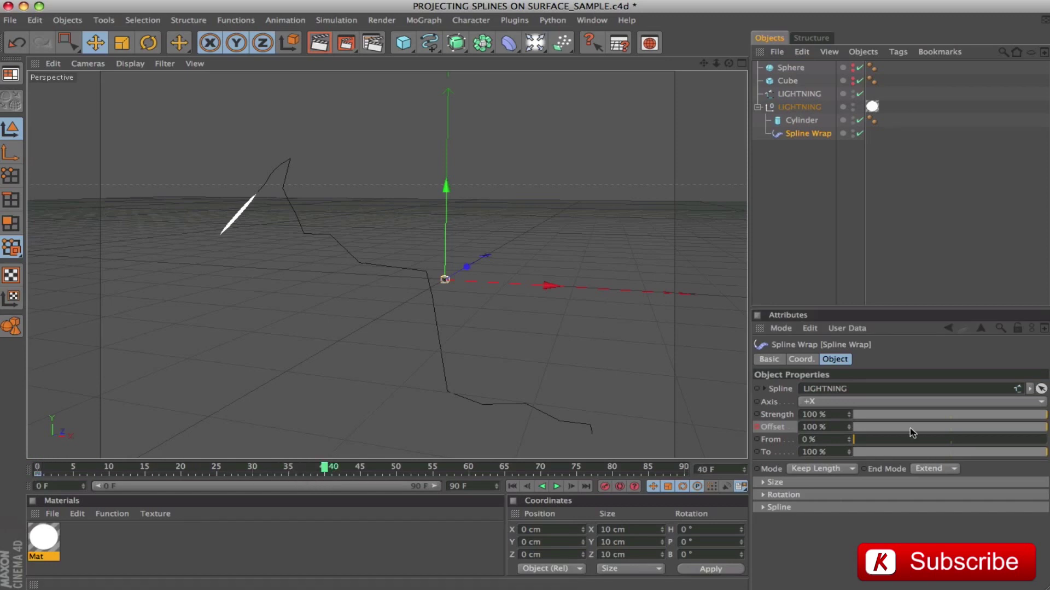
left_click_drag(1045, 429, 802, 426)
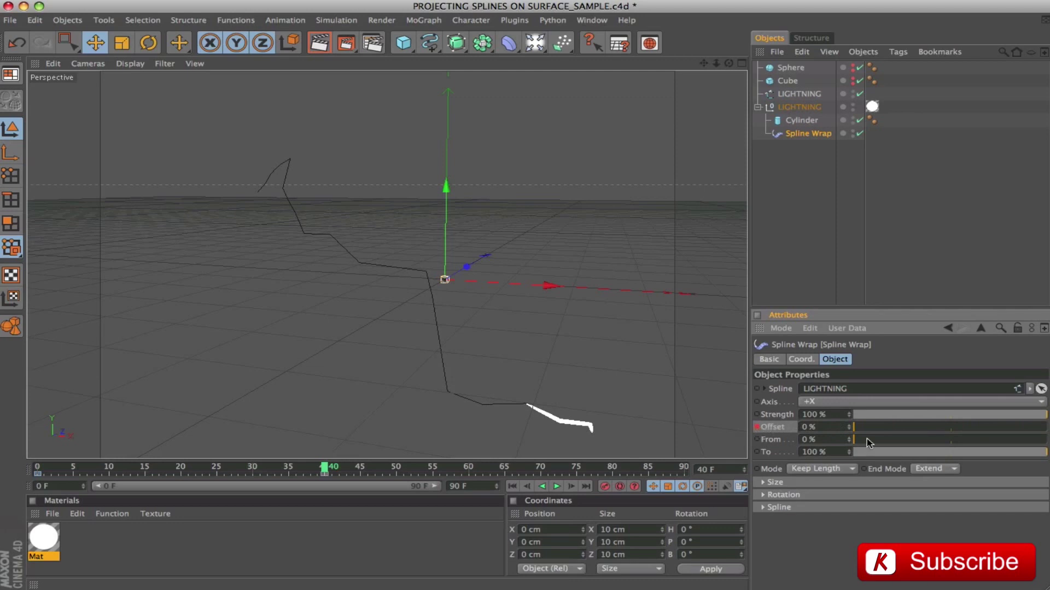
left_click_drag(321, 471, 0, 473)
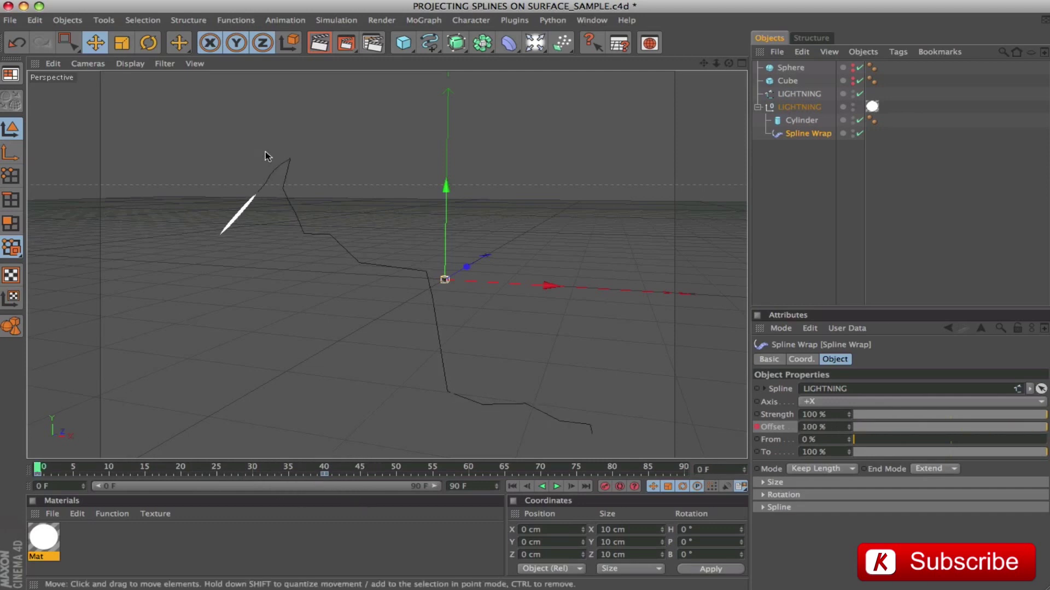
left_click_drag(1041, 454, 821, 468)
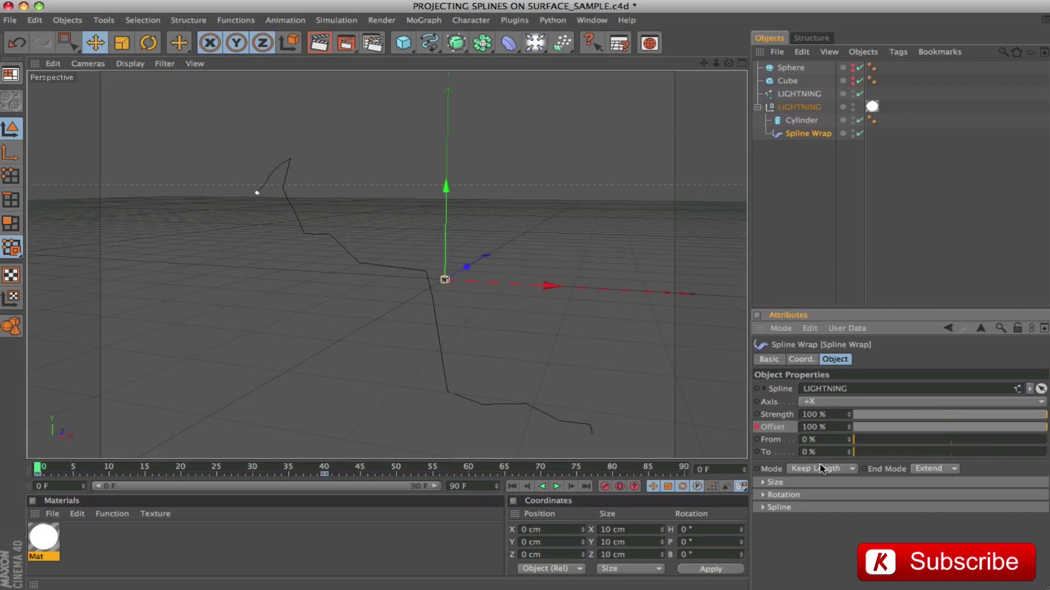
Keyframe the Spline Wrap To value, then drag To down toward 0% near frame 40.
left_click(758, 453, "ctrl")
left_click_drag(41, 469, 199, 486)
left_click_drag(858, 452, 949, 468)
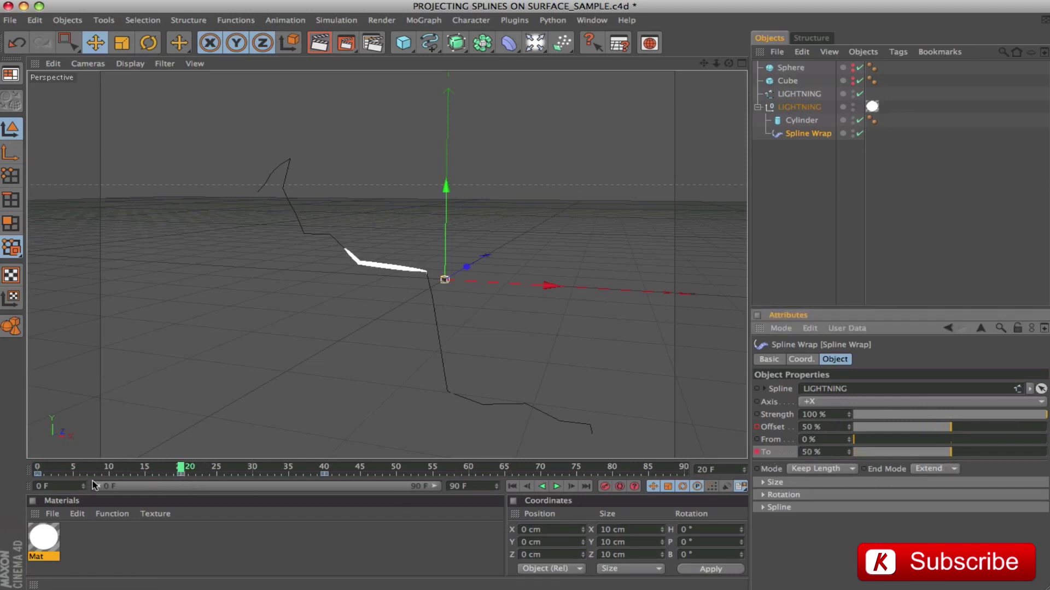
mouse_move(181, 469)
left_mouse_down()
mouse_move(2, 466)
mouse_move(308, 486)
mouse_move(183, 489)
left_mouse_up()
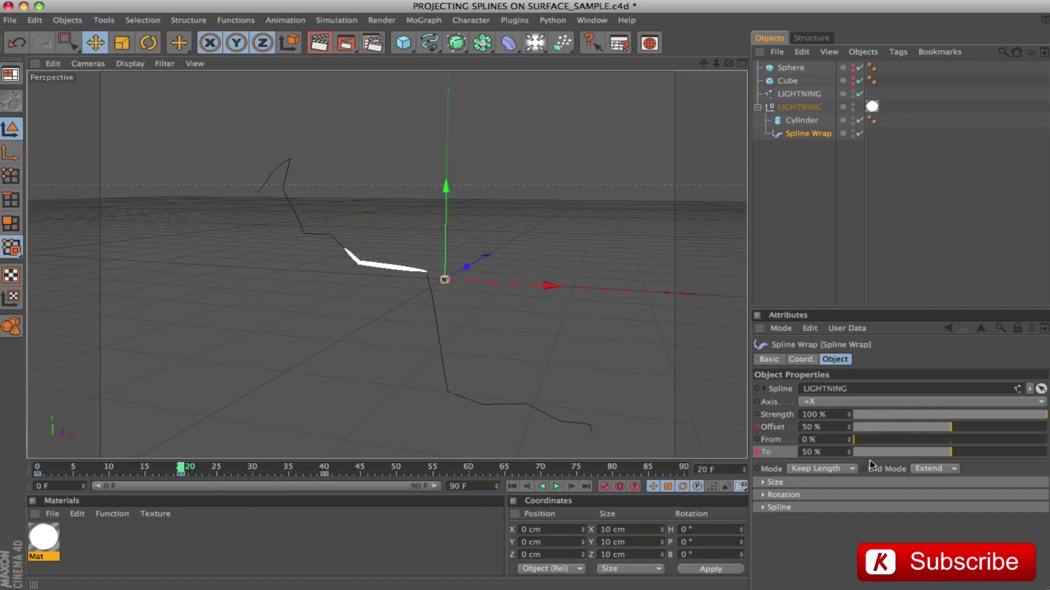
left_click_drag(185, 471, 325, 485)
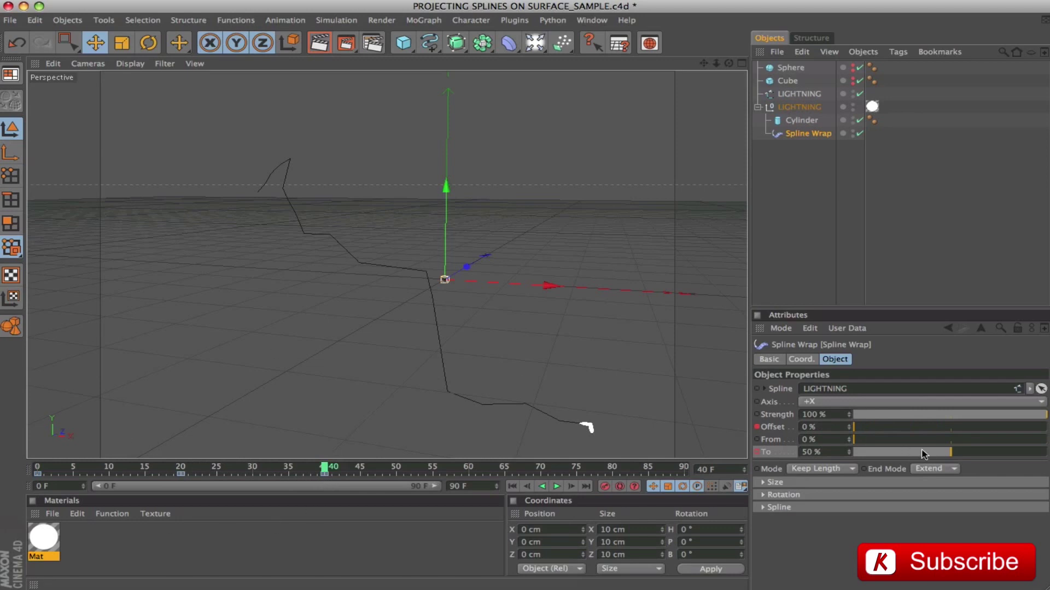
mouse_move(950, 456)
left_mouse_down()
mouse_move(1036, 454)
mouse_move(778, 462)
left_mouse_up()
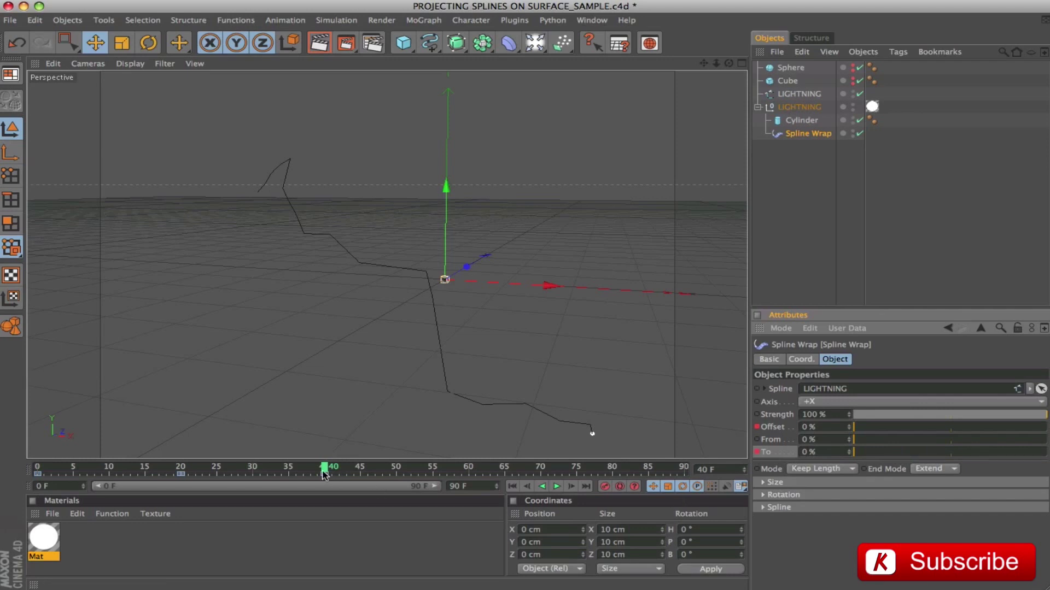
Set the animation's end frame to 40 and play it back to check.
left_click(486, 487)
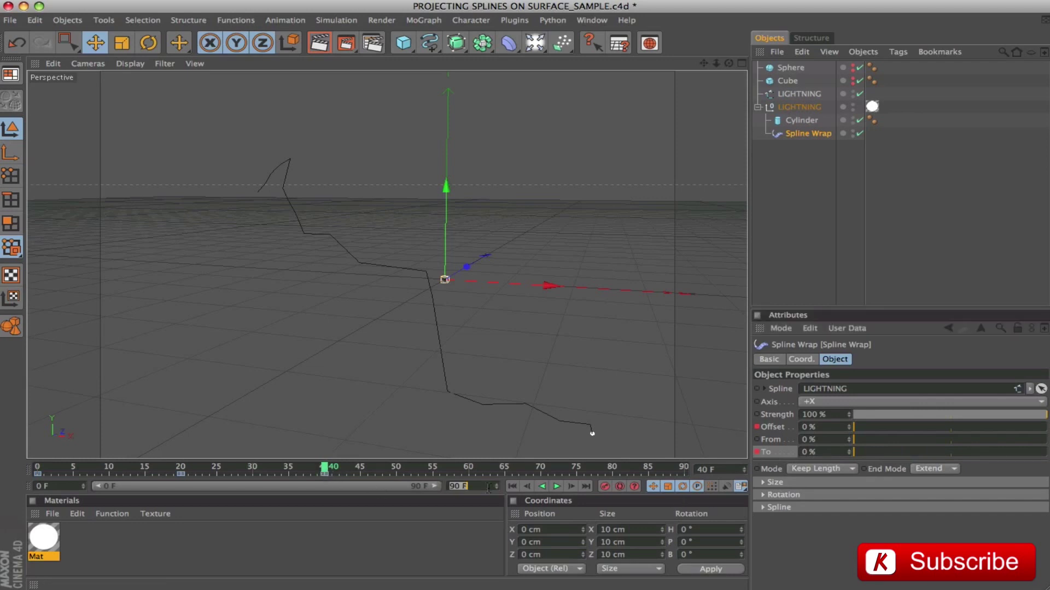
type("40")
key("Return")
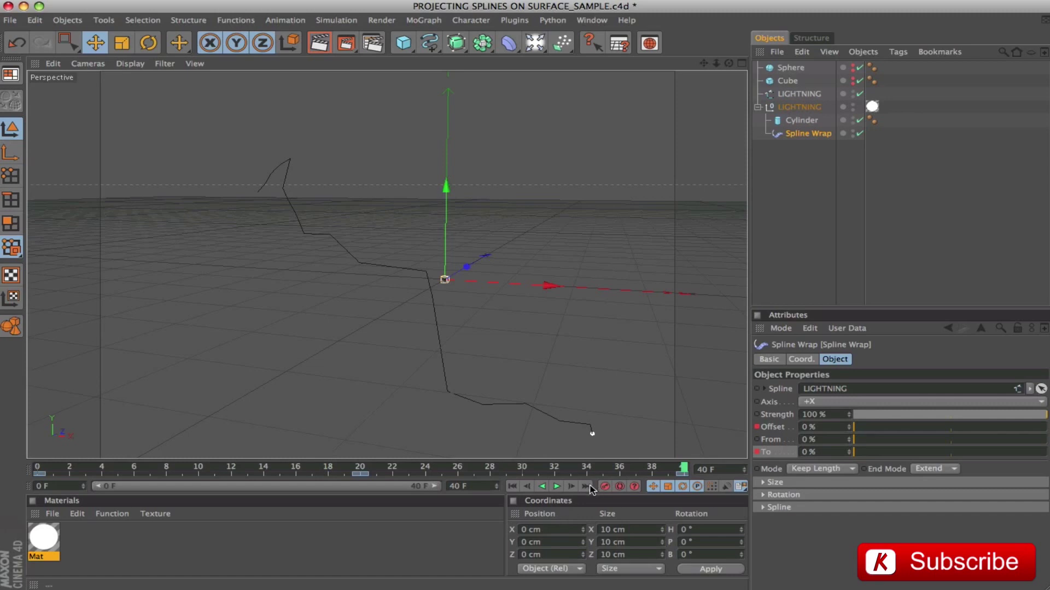
left_click(557, 487)
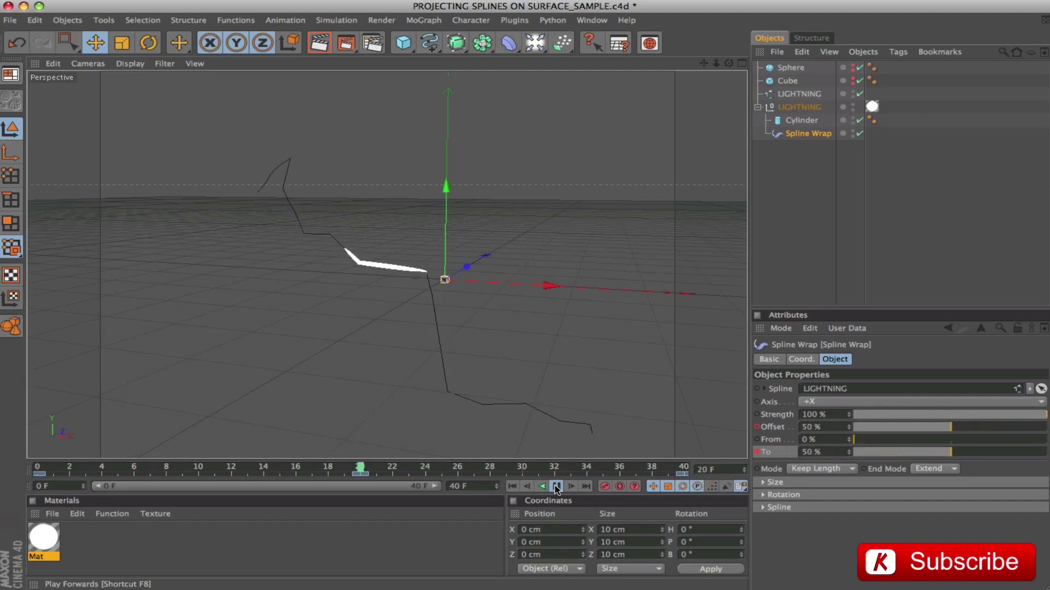
left_click(556, 487)
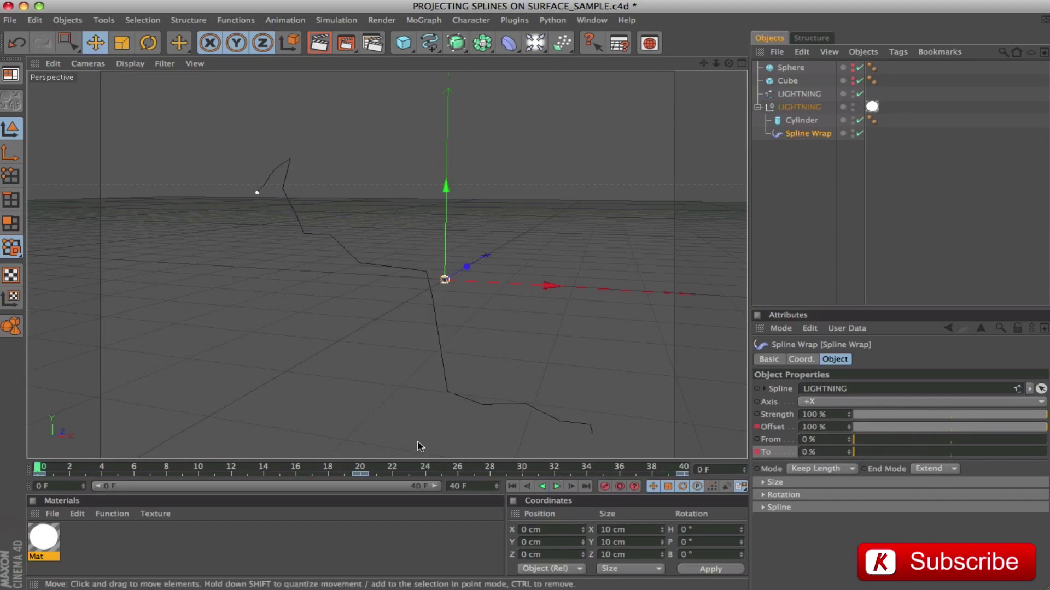
left_click_drag(508, 469, 361, 469)
Raise the Cylinder's height to 499 cm and replay to see the longer streak.
left_click(797, 121)
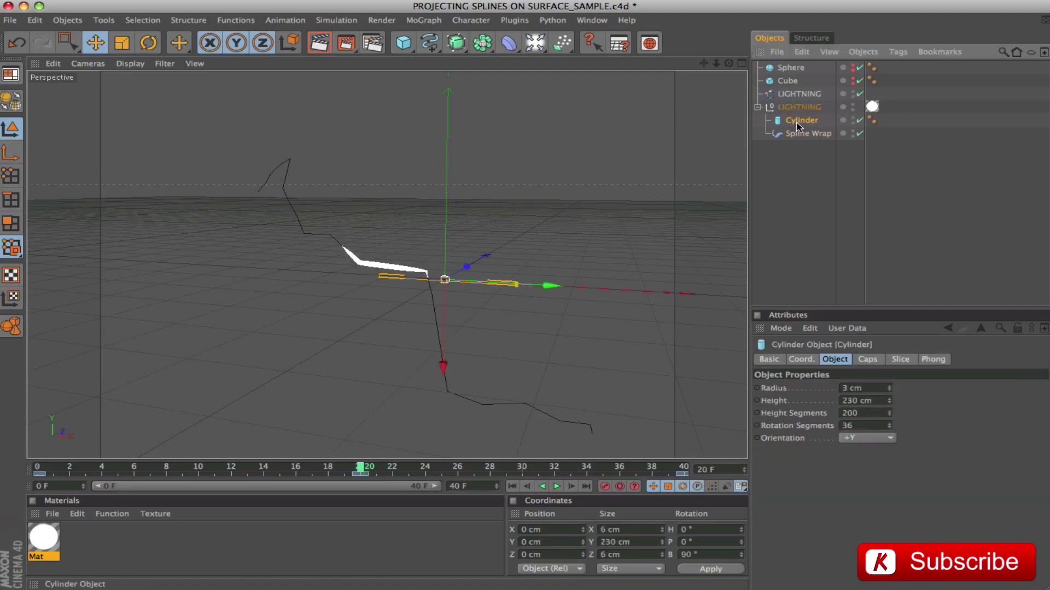
left_click_drag(890, 403, 905, 378)
left_click(557, 486)
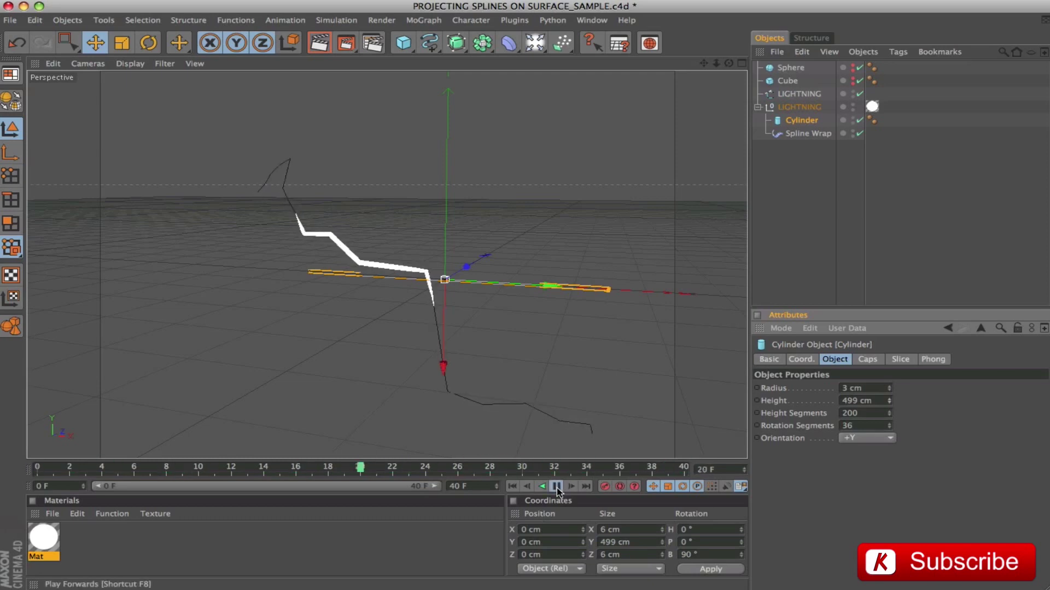
left_click(557, 486)
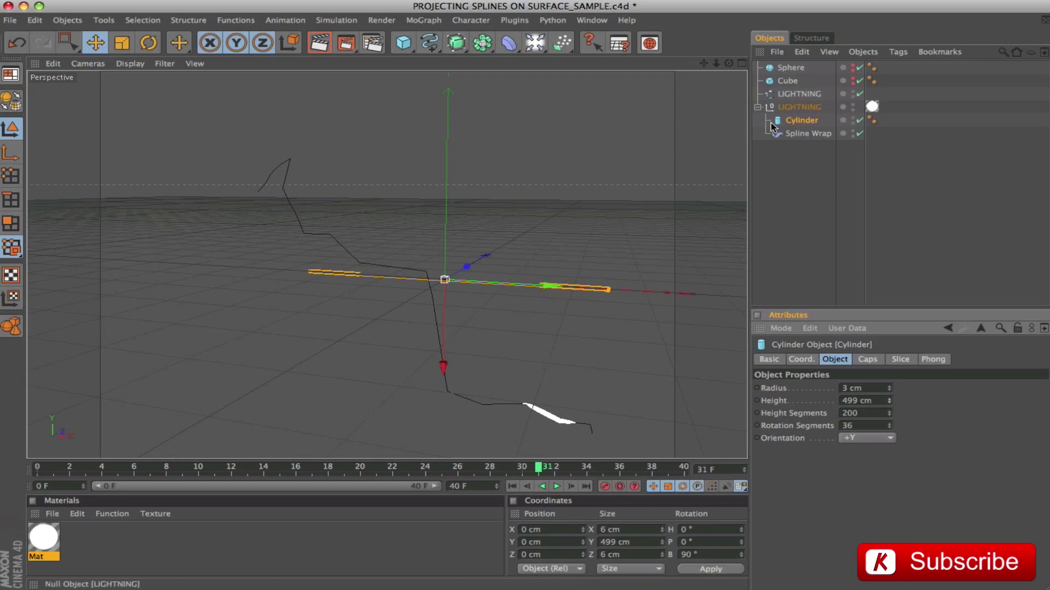
left_click(758, 107)
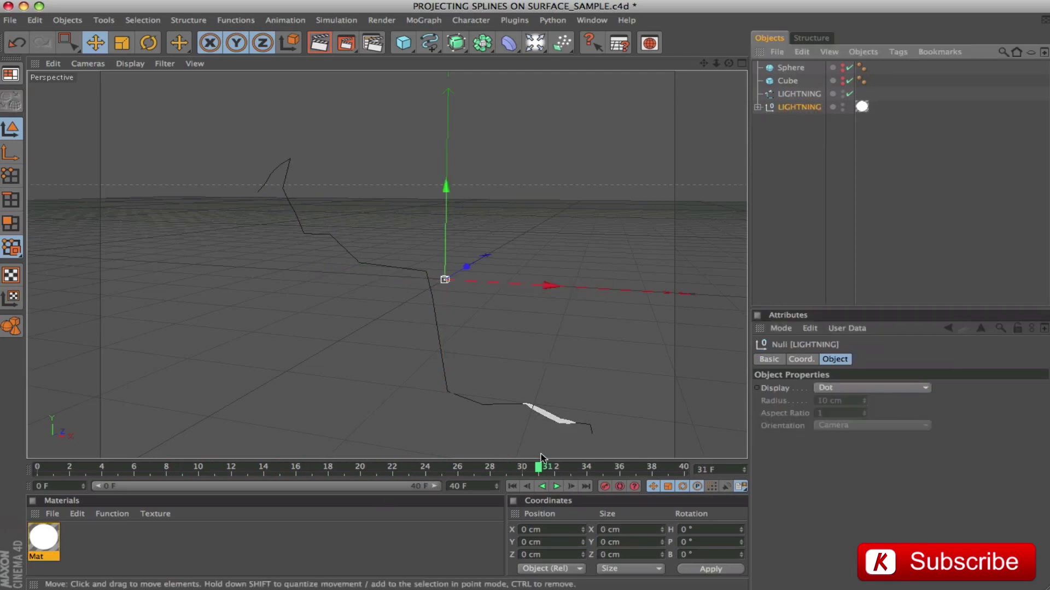
Add a Display tag to LIGHTNING, enable Visibility and keyframe it at frame 0.
left_click_drag(539, 471, 38, 468)
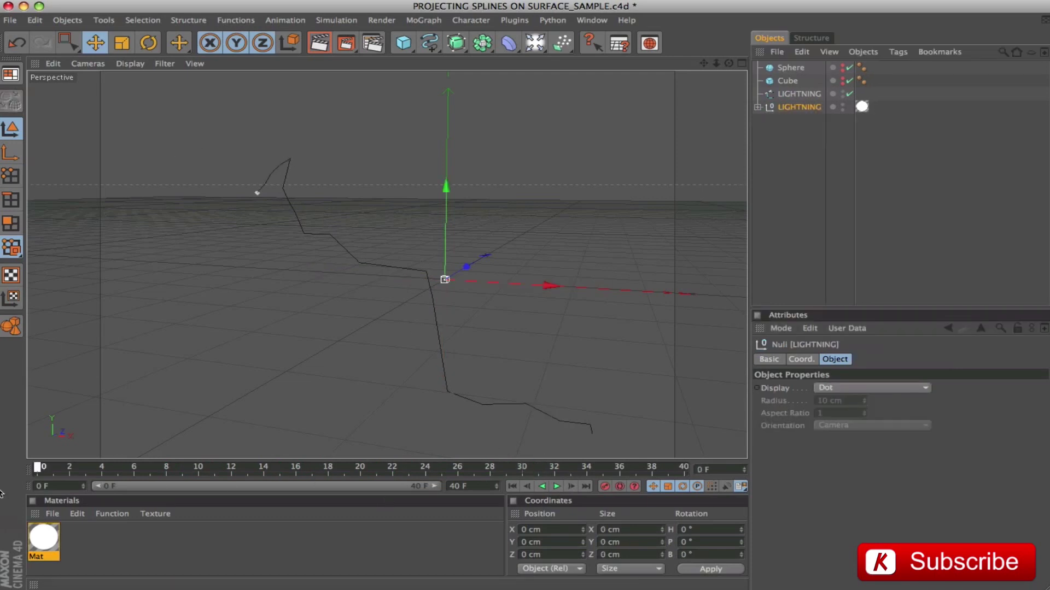
right_click(802, 107)
mouse_move(822, 116)
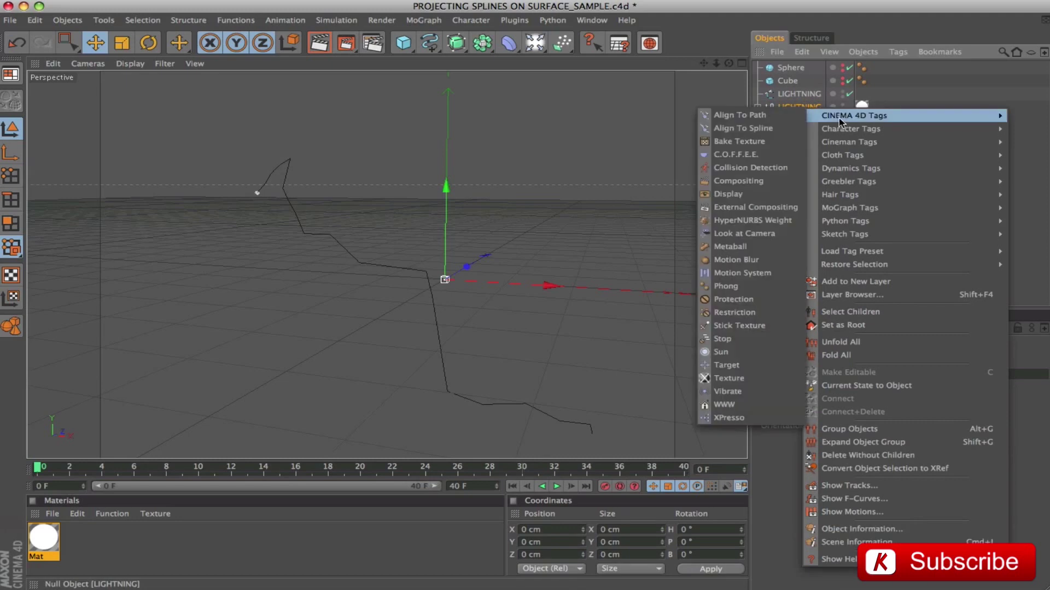
left_click(750, 194)
left_click(784, 426)
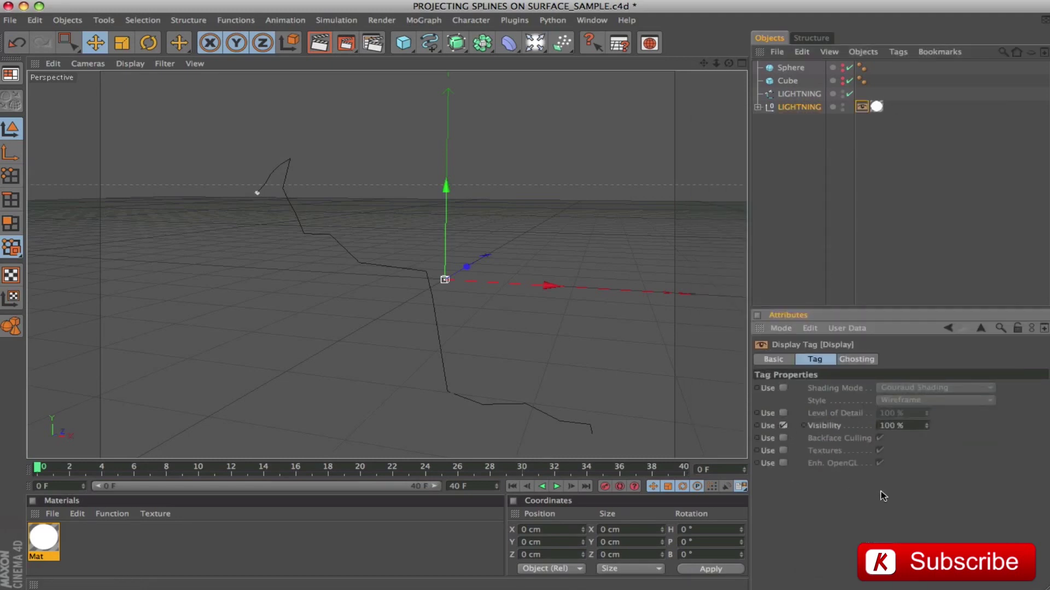
left_click(803, 425, "ctrl")
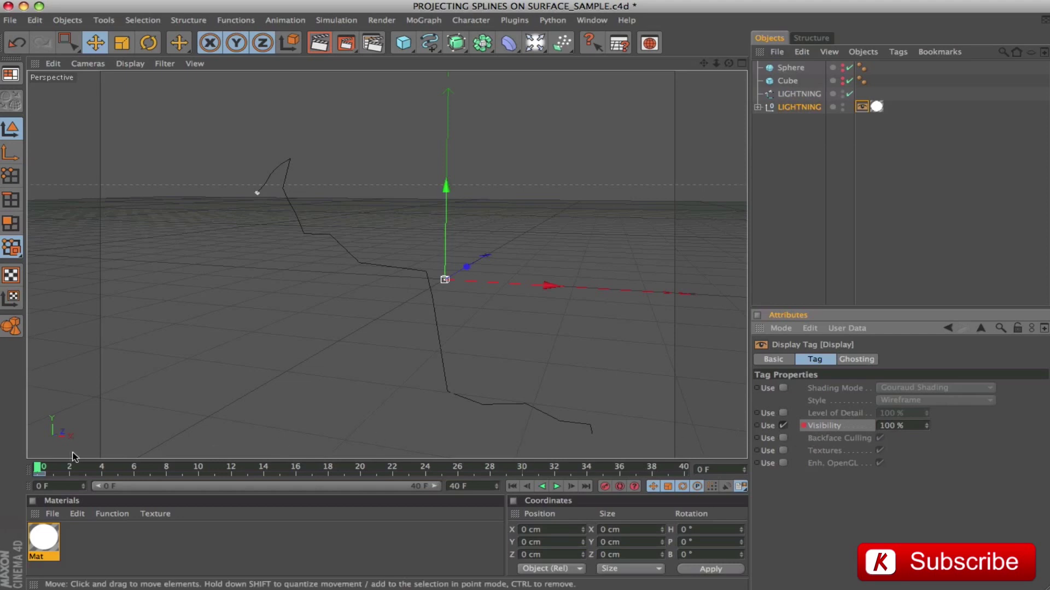
Key Visibility at 0% on frame 0 and again on frame 40.
left_click(52, 469)
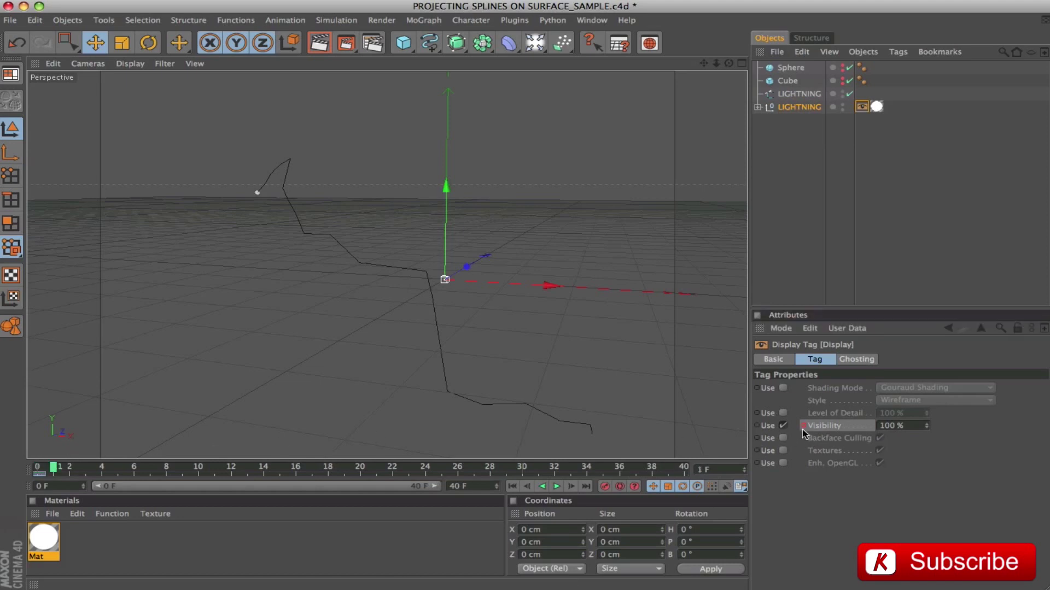
left_click(44, 469)
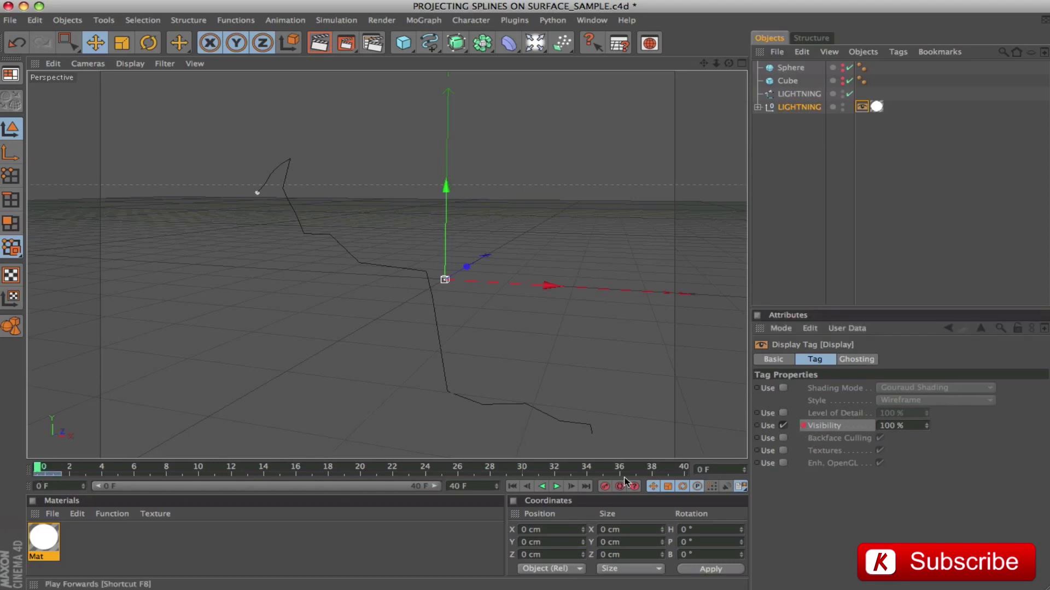
left_click_drag(923, 427, 805, 414)
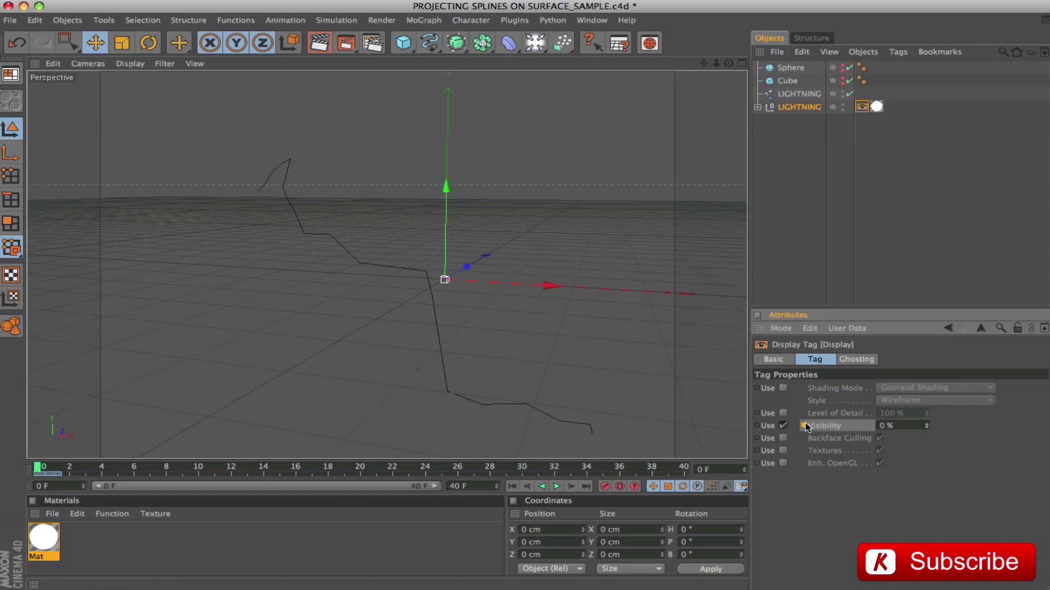
left_click(803, 425)
left_click_drag(43, 471, 700, 486)
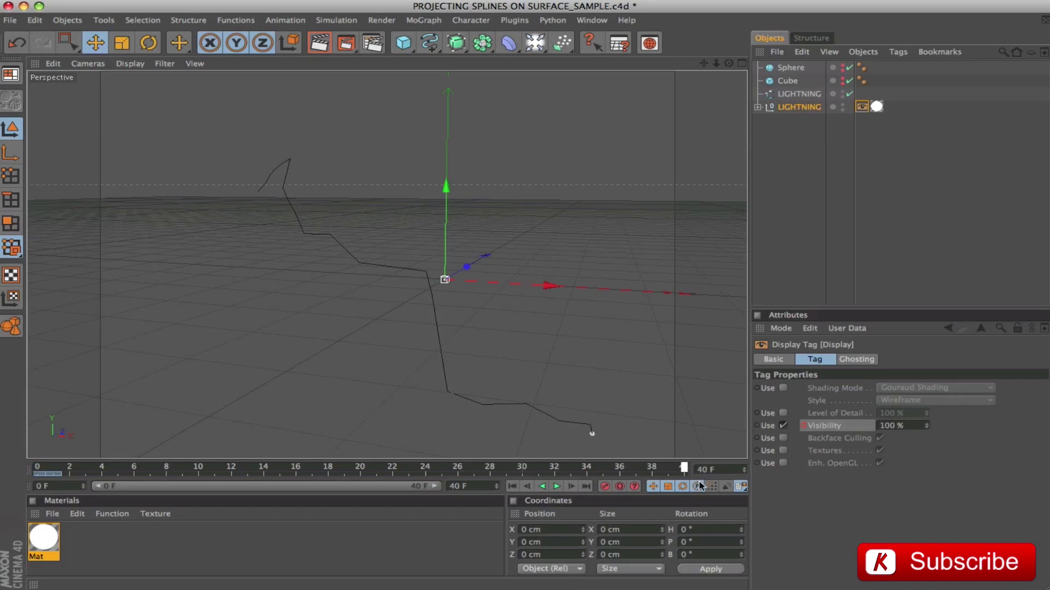
left_click(802, 426)
left_click_drag(685, 470, 667, 470)
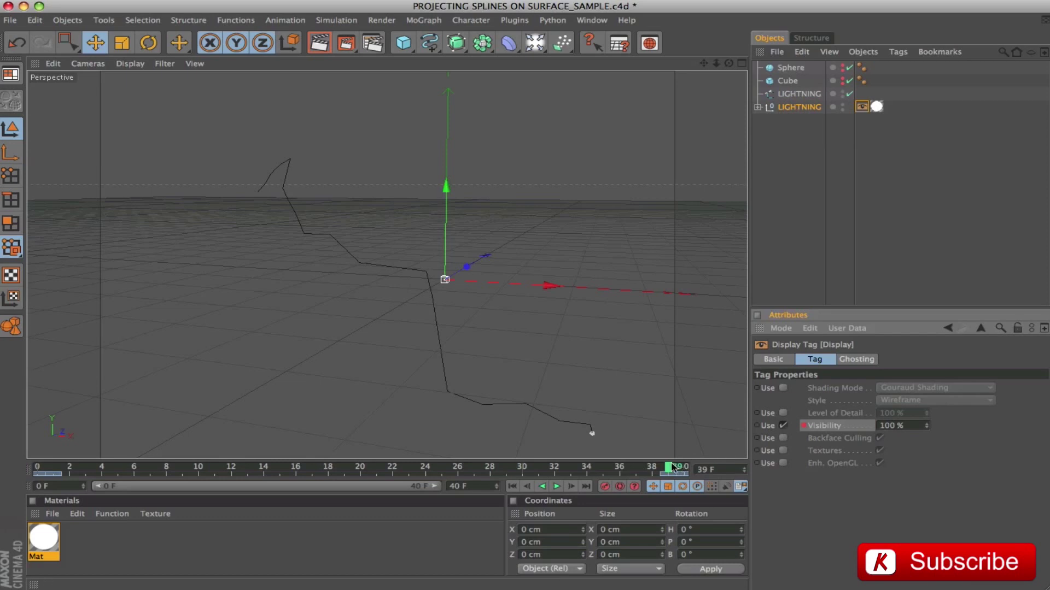
left_click(684, 470)
left_click_drag(926, 425, 926, 459)
Play the animation and orbit the view to check the streak appearing and disappearing.
left_click(556, 487)
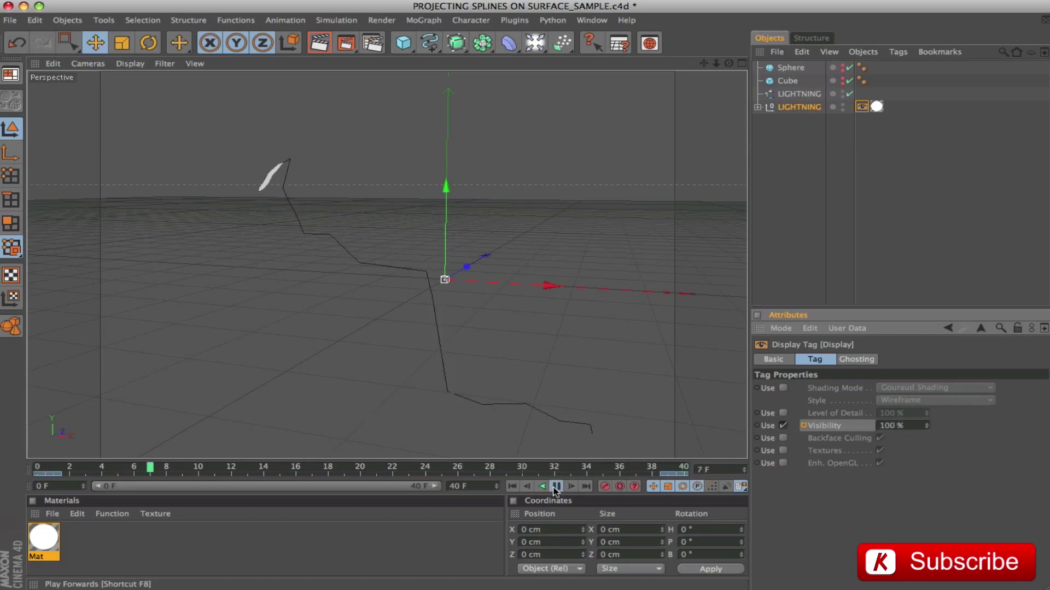
left_click_drag(611, 250, 556, 255, "alt")
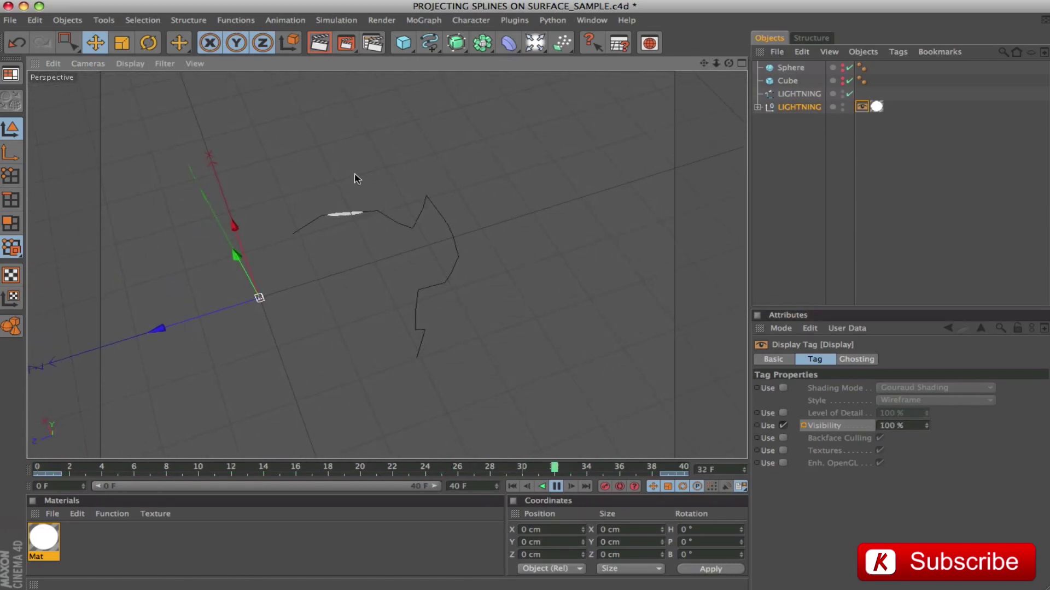
mouse_move(438, 279)
left_mouse_down("alt")
mouse_move(448, 235)
mouse_move(459, 263)
mouse_move(574, 183)
left_mouse_up("alt")
left_click_drag(568, 106, 549, 179, "alt")
mouse_move(457, 415)
left_mouse_down("alt")
mouse_move(612, 197)
mouse_move(562, 241)
left_mouse_up("alt")
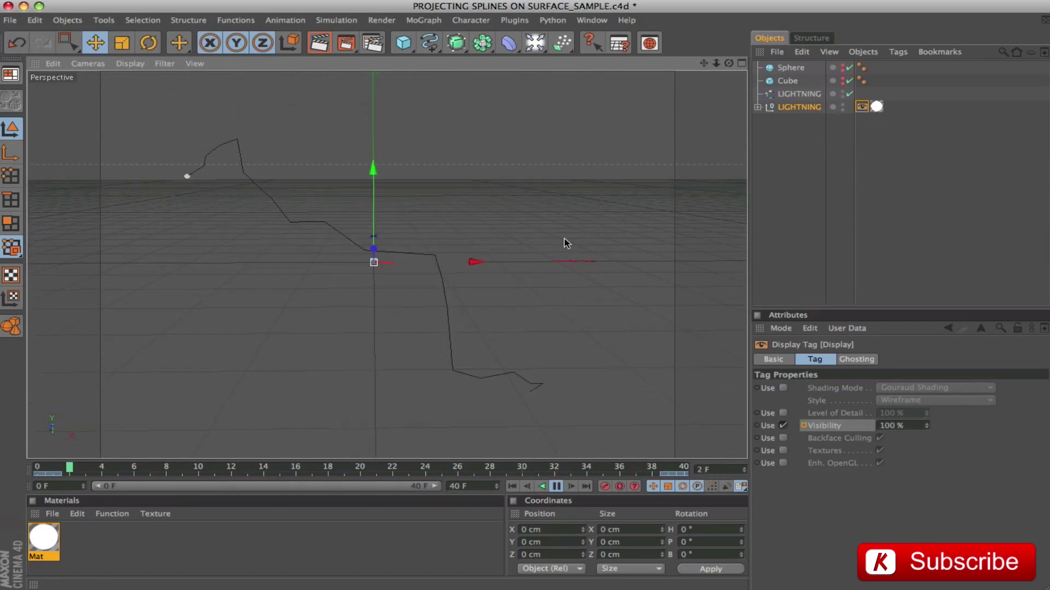
left_click(556, 486)
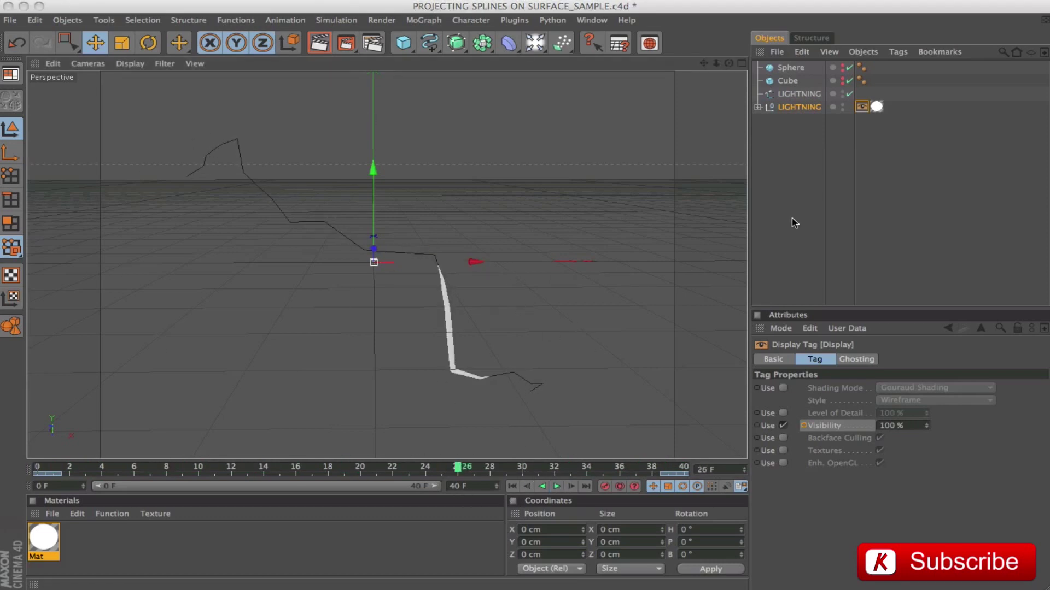
left_click(592, 20)
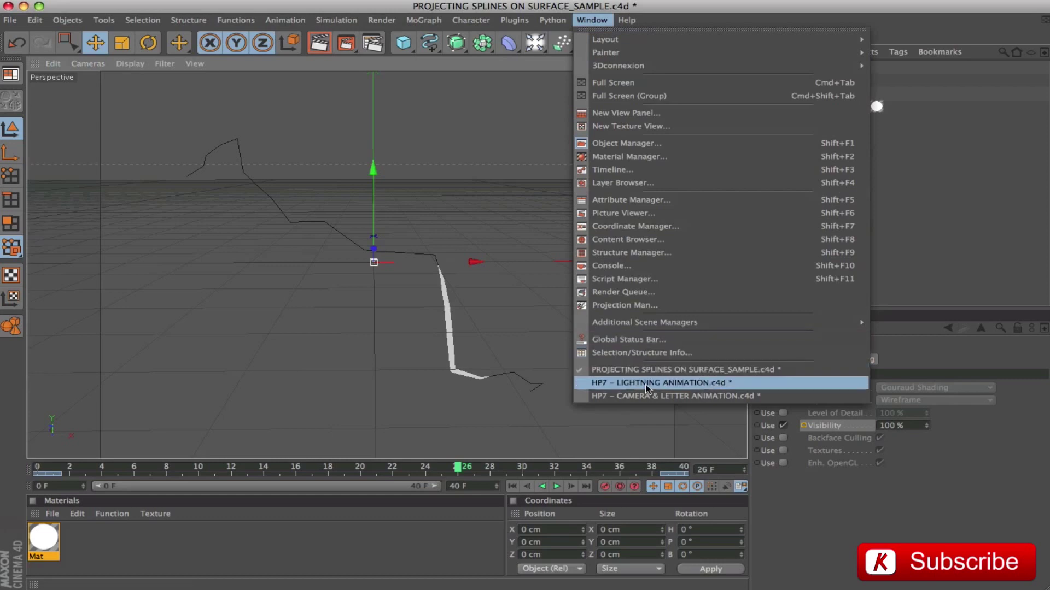
Switch to the HP7 - LIGHTNING ANIMATION scene and view it through the scene camera.
left_click(687, 384)
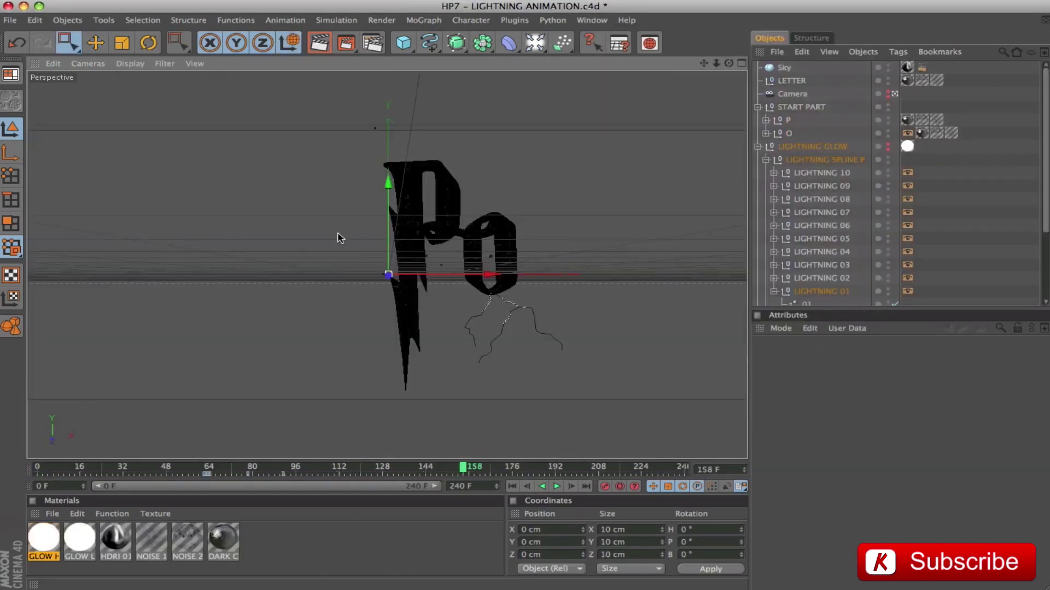
mouse_move(469, 469)
left_mouse_down()
mouse_move(118, 471)
mouse_move(155, 453)
mouse_move(234, 458)
left_mouse_up()
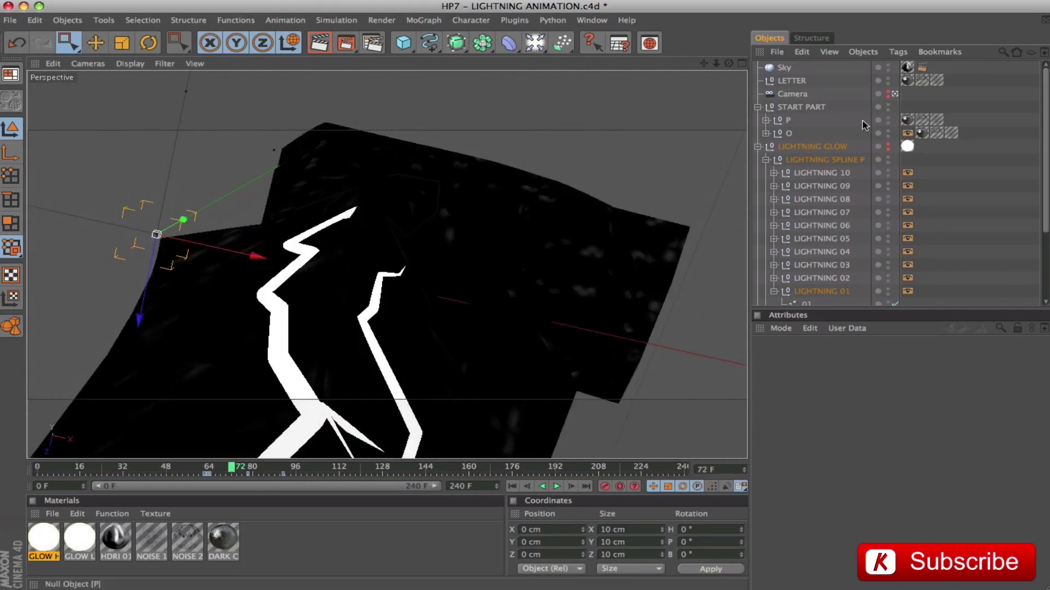
left_click(895, 95)
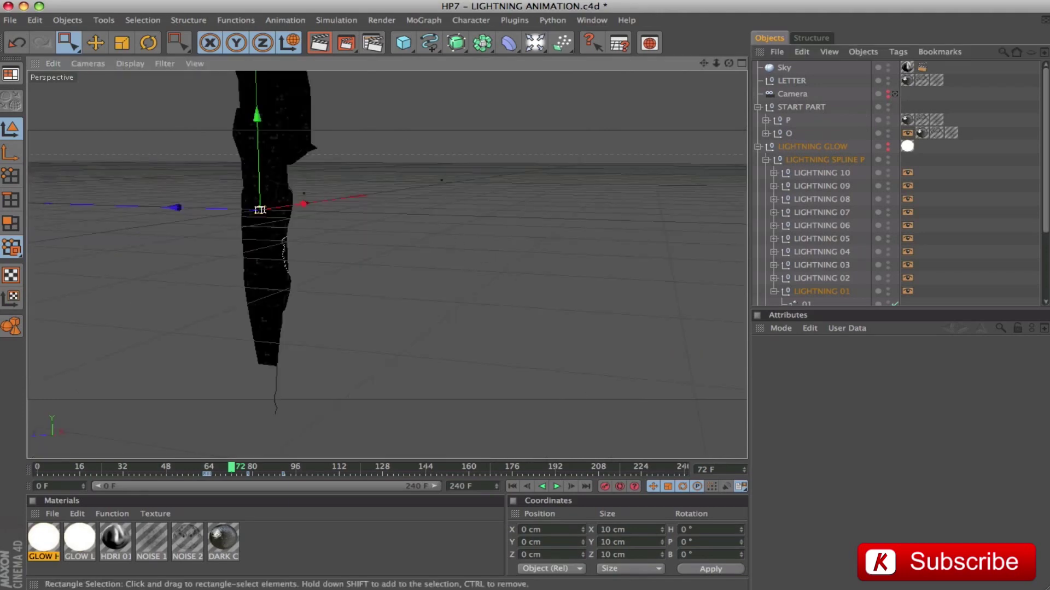
left_click_drag(355, 219, 398, 228, "alt")
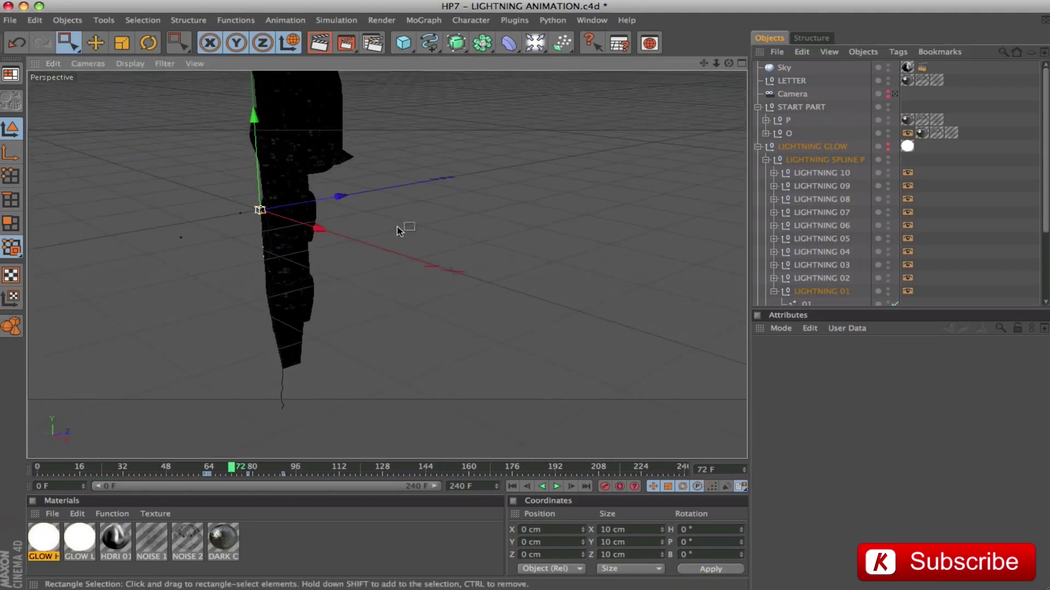
left_click_drag(704, 64, 645, 158)
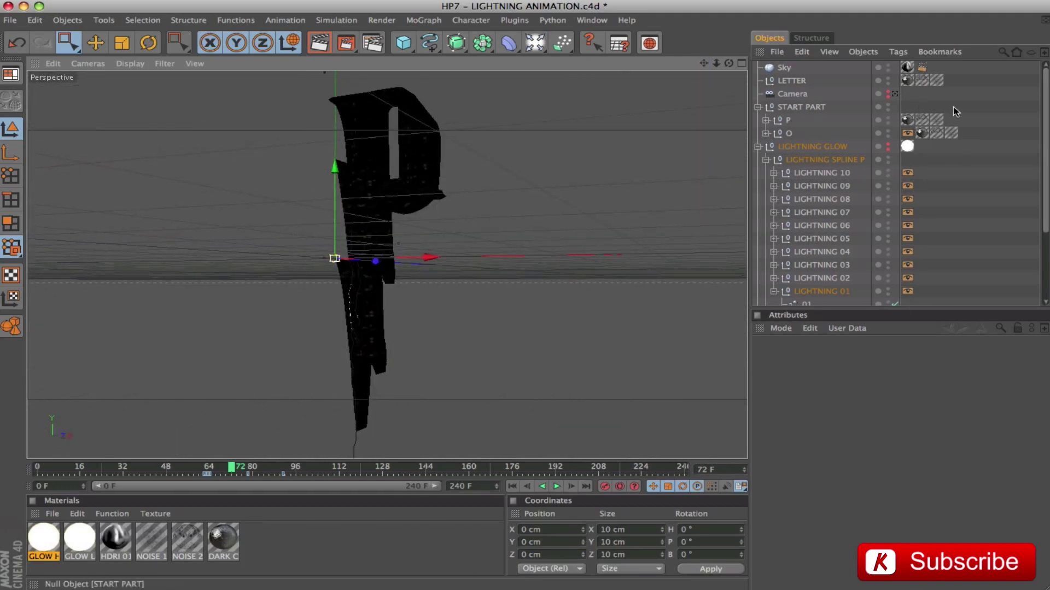
Delete the material tags from the P letter and the O letter.
left_click_drag(956, 113, 901, 125)
key("Delete")
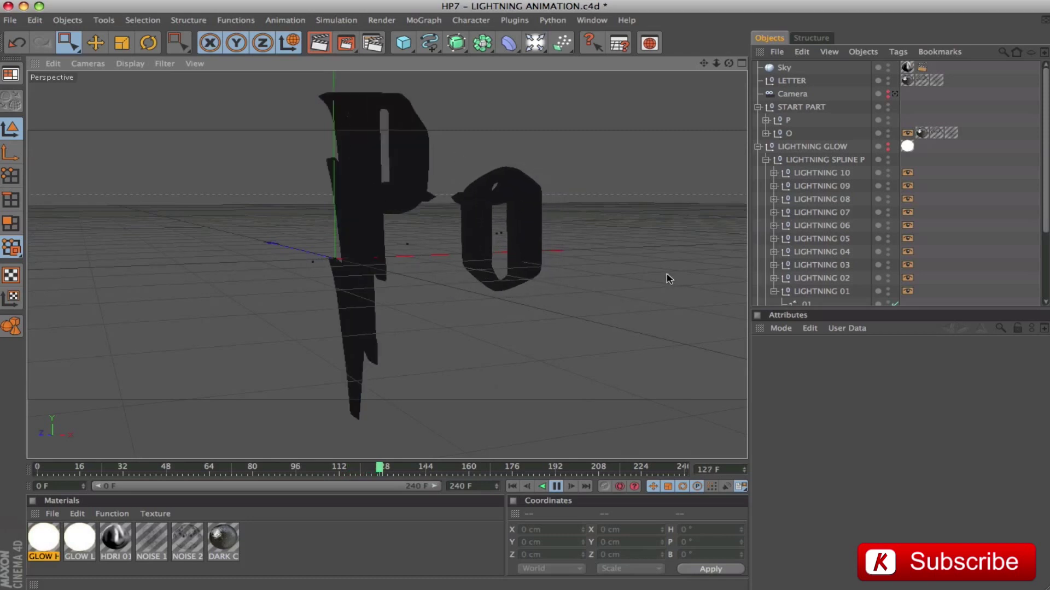
left_click(556, 486)
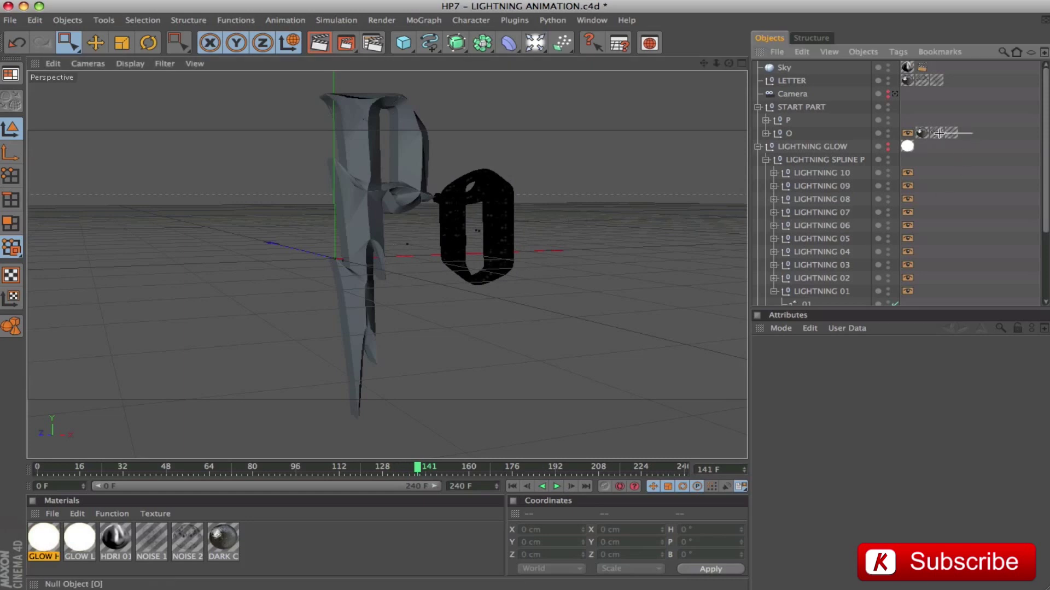
left_click_drag(961, 151, 919, 129)
key("Delete")
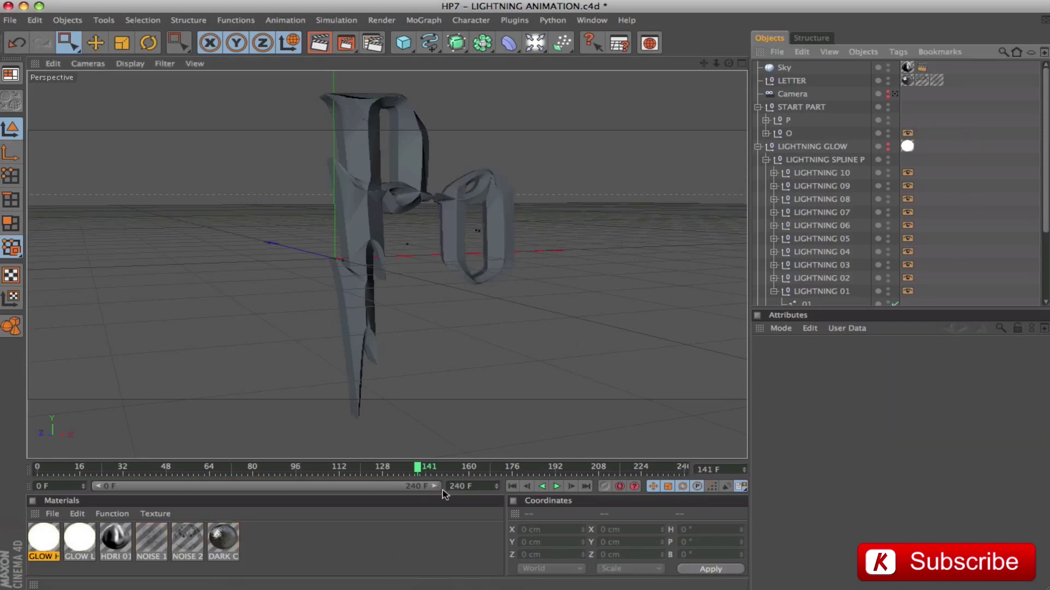
left_click_drag(420, 469, 495, 477)
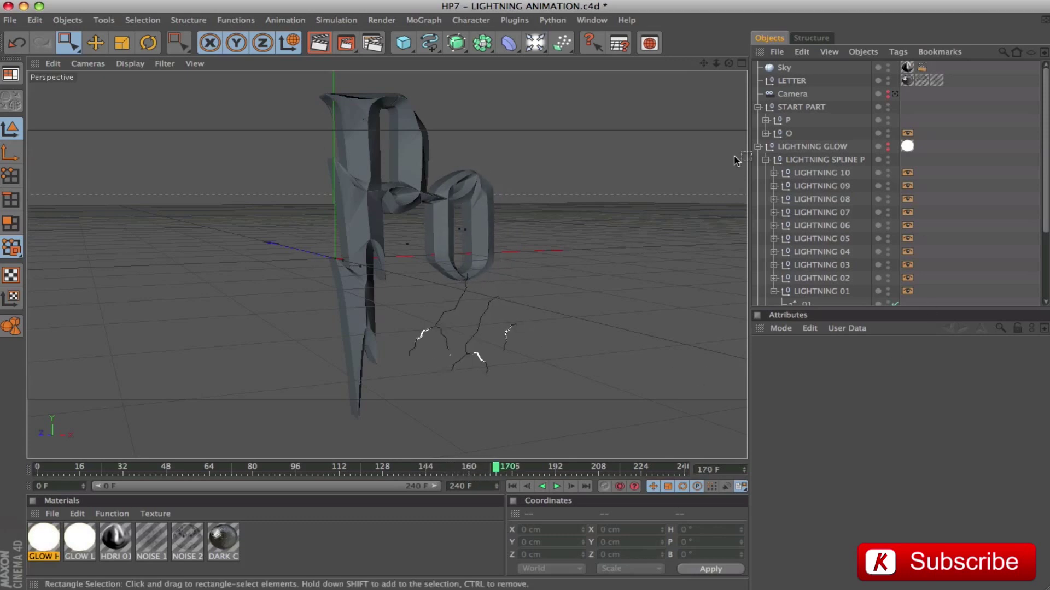
left_click_drag(1046, 176, 1047, 242)
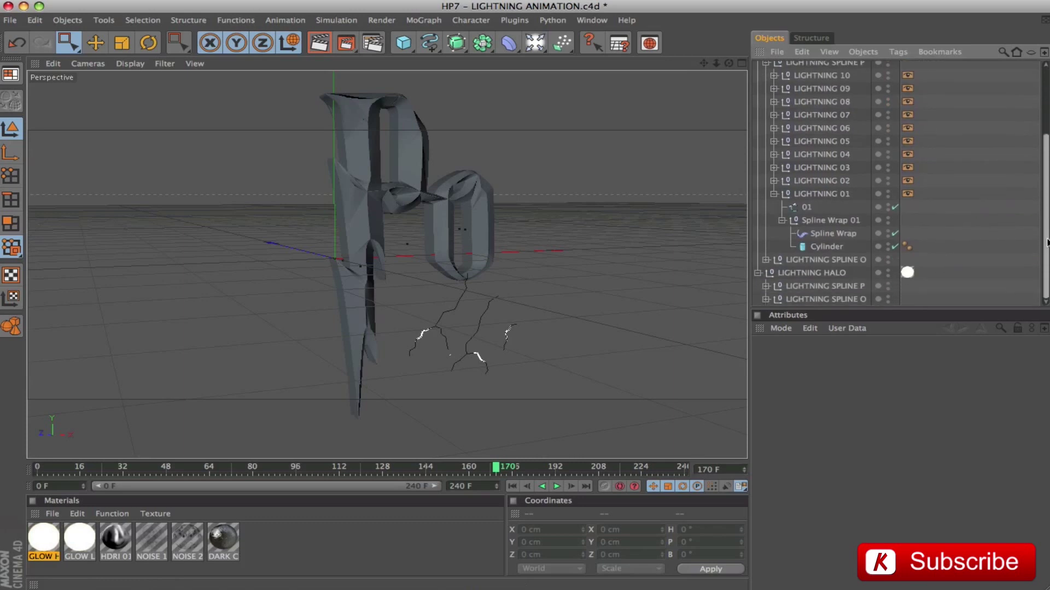
Collapse LIGHTNING 01 and the SPLINE P and O groups, deselect all, and select GLOW HALO.
left_click(774, 194)
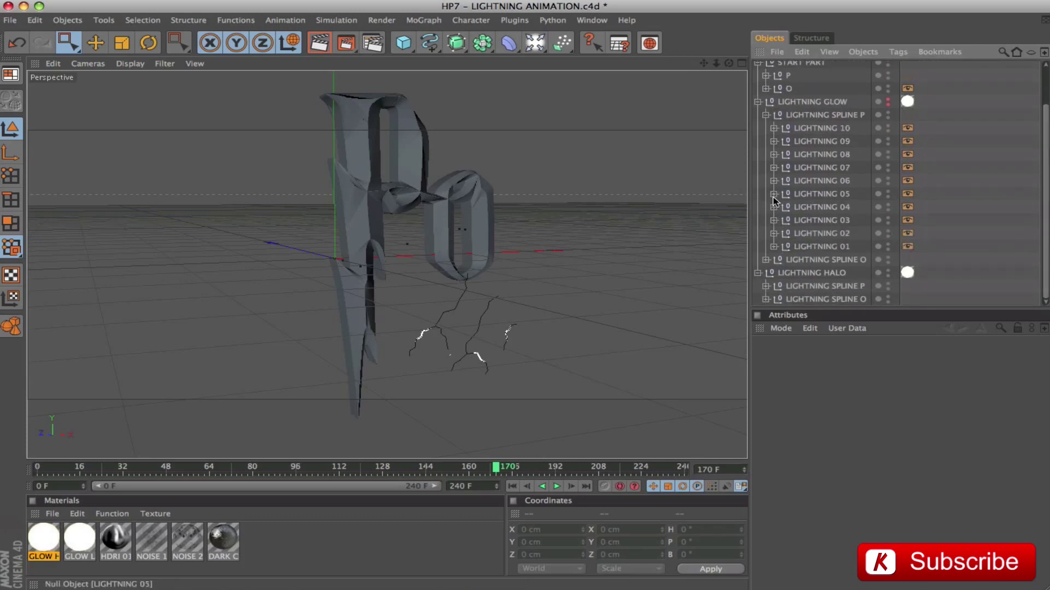
left_click(837, 128)
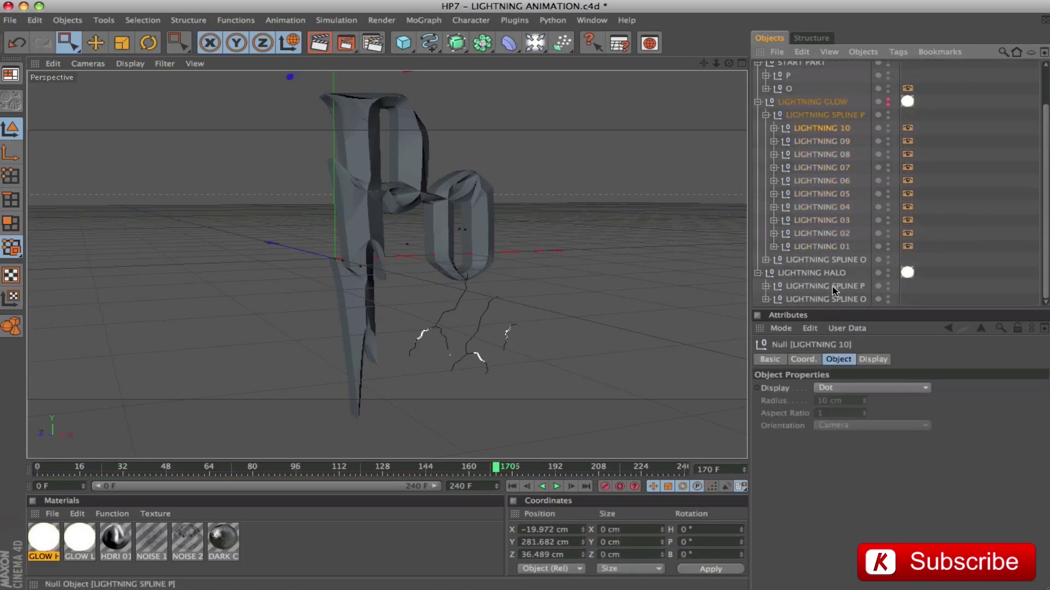
left_click(766, 114)
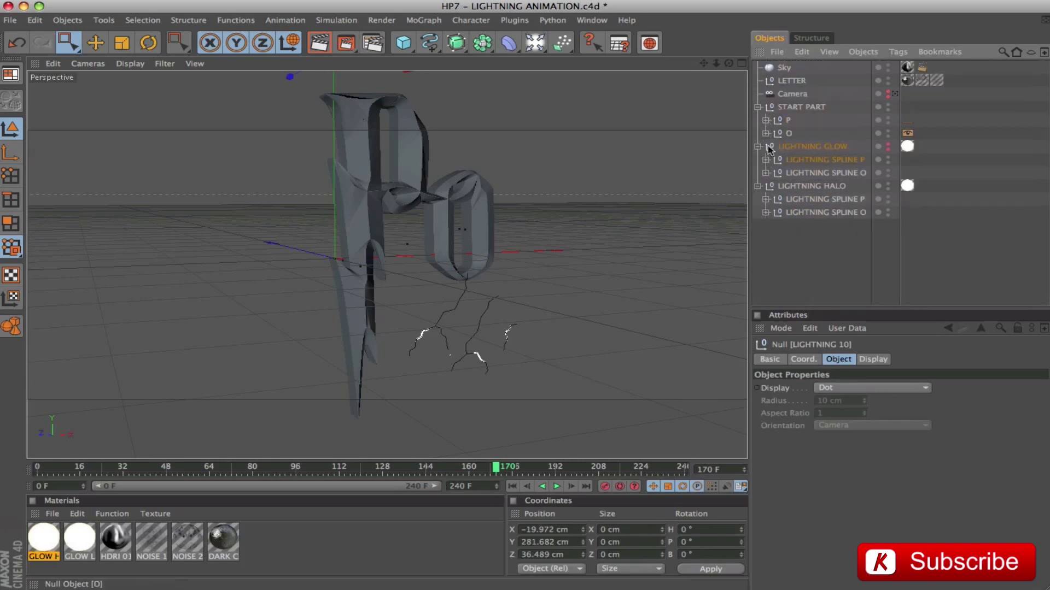
left_click(766, 173)
left_click(821, 187)
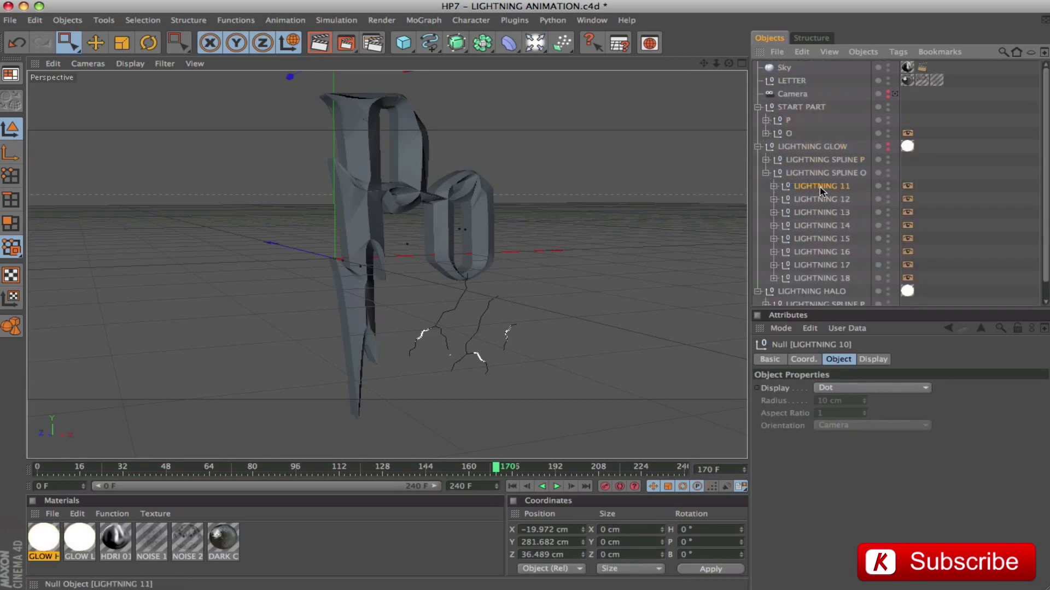
left_click(826, 278, "shift")
left_click(766, 173)
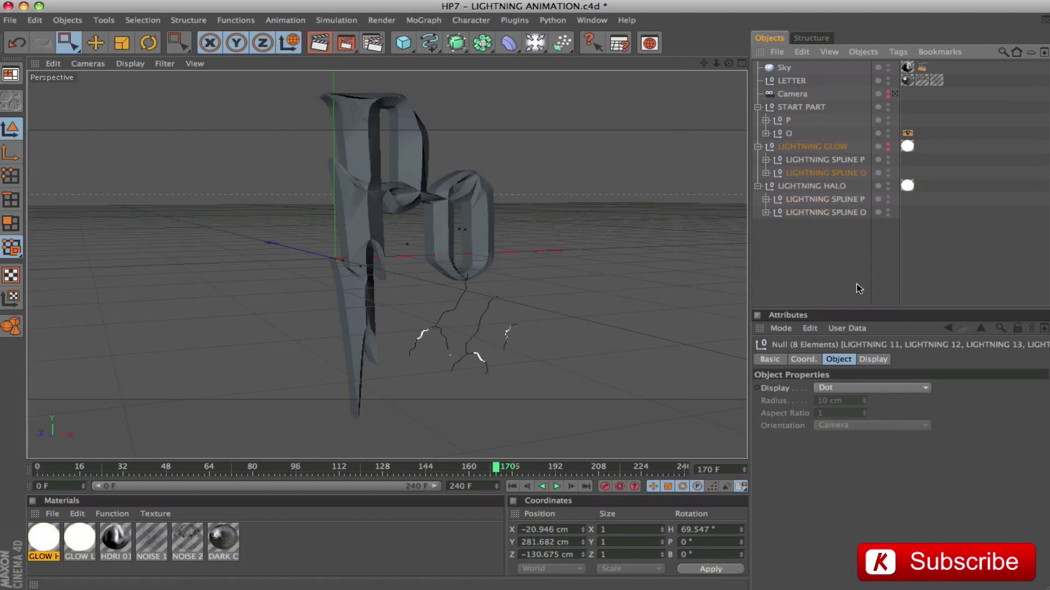
left_click(832, 259)
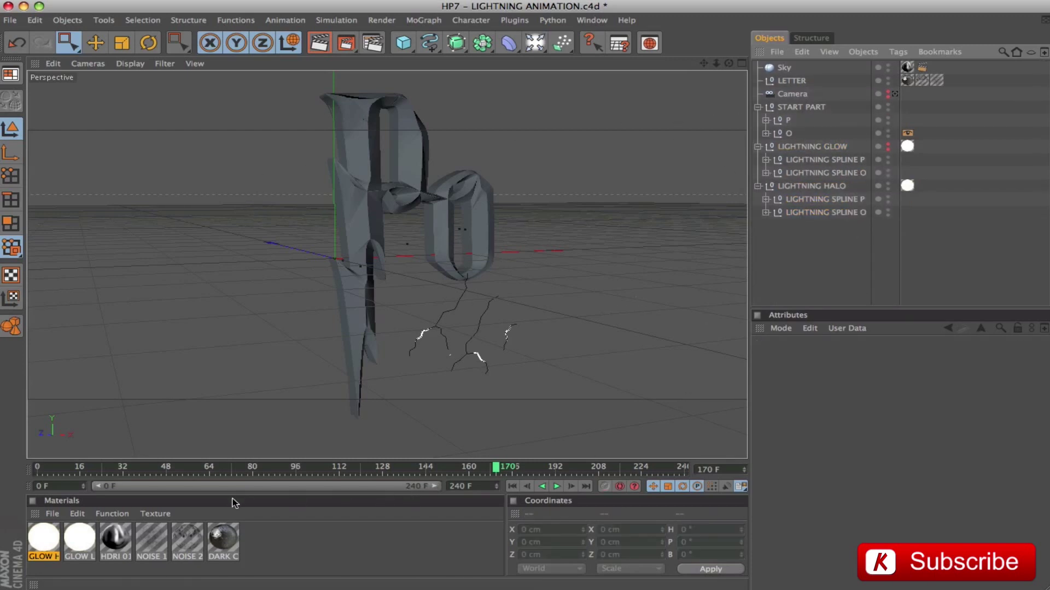
left_click(44, 541)
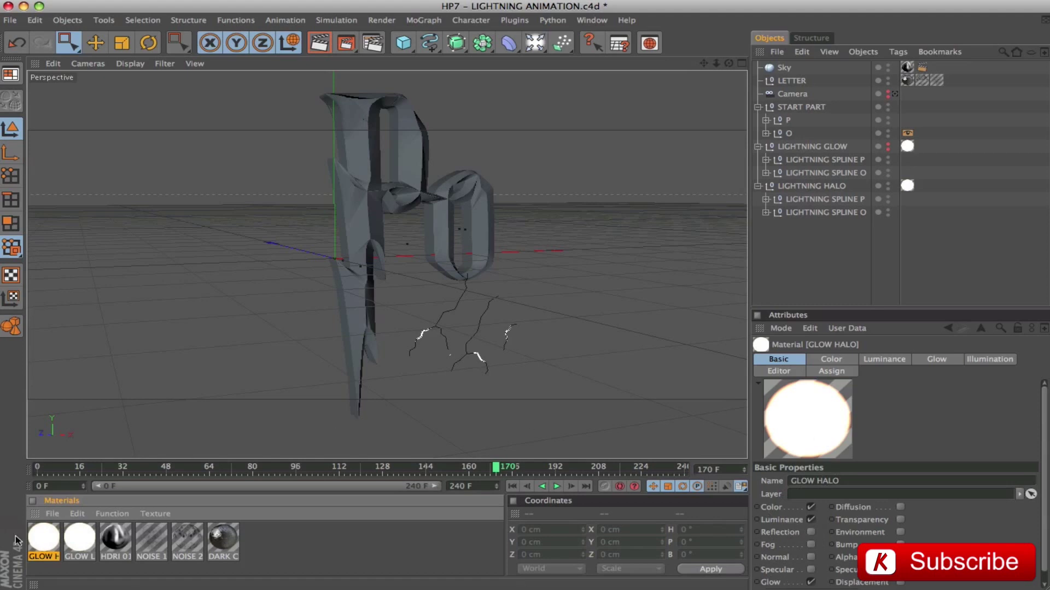
Copy LETTER's three material tags onto the P and O letters and rewind to frame 69.
left_click(79, 546)
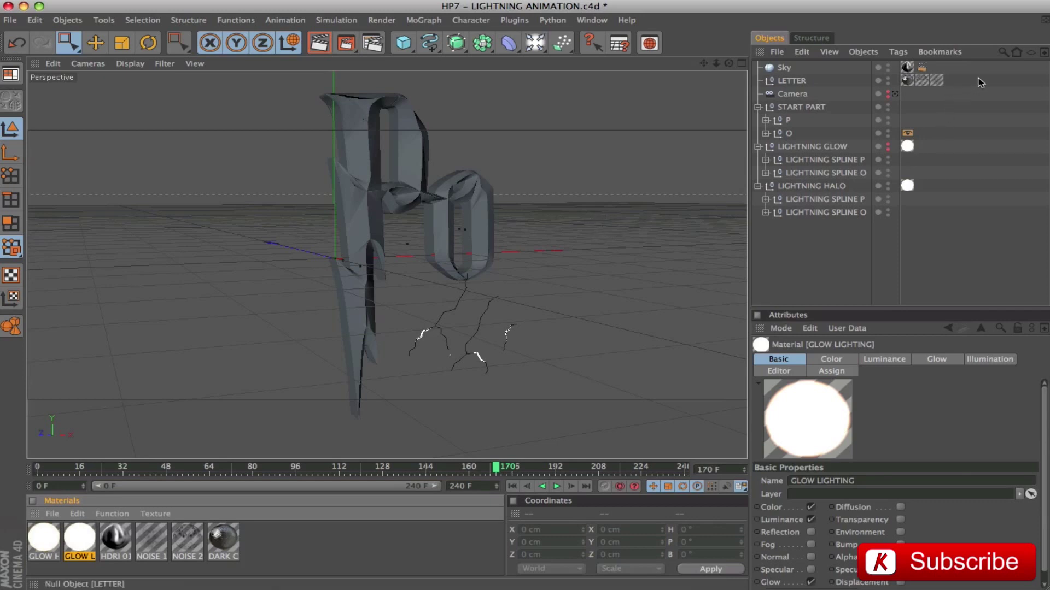
left_click(946, 81)
left_click_drag(903, 80, 909, 82)
left_click_drag(909, 126, 924, 132, "ctrl")
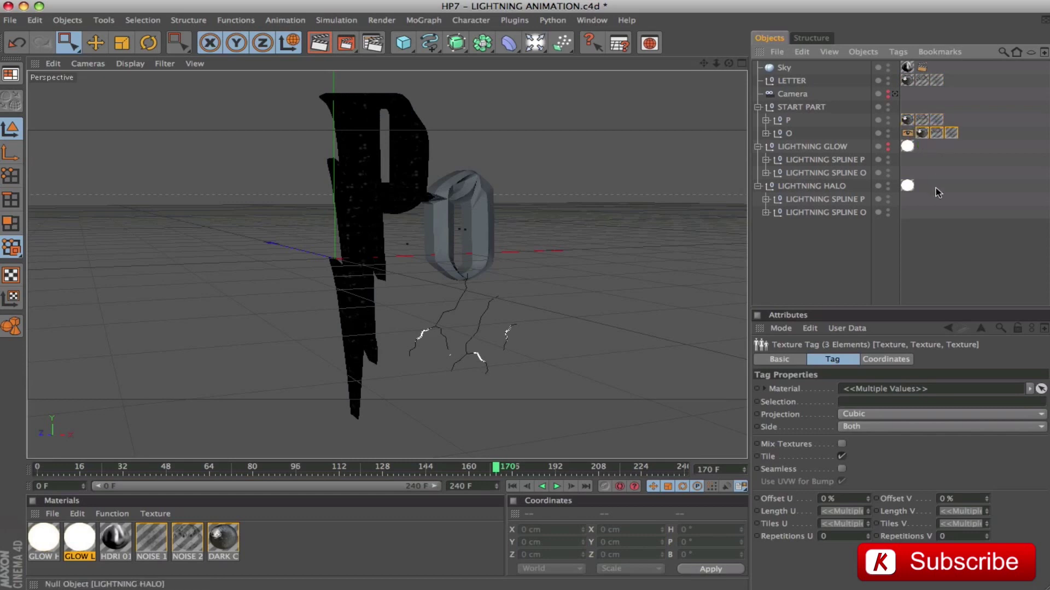
left_click(895, 93)
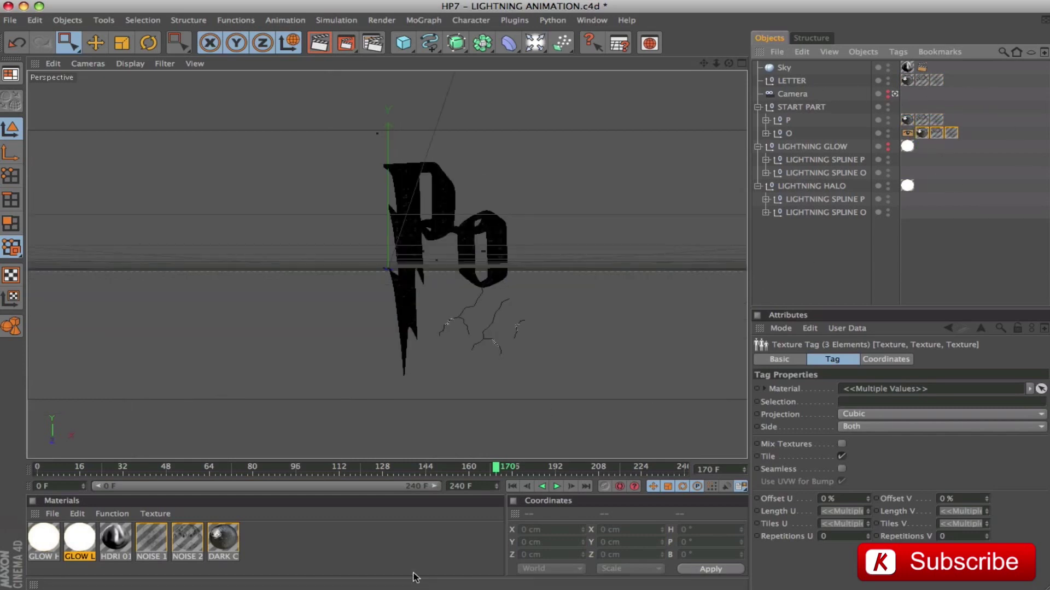
left_click(493, 468)
left_click_drag(262, 480, 222, 486)
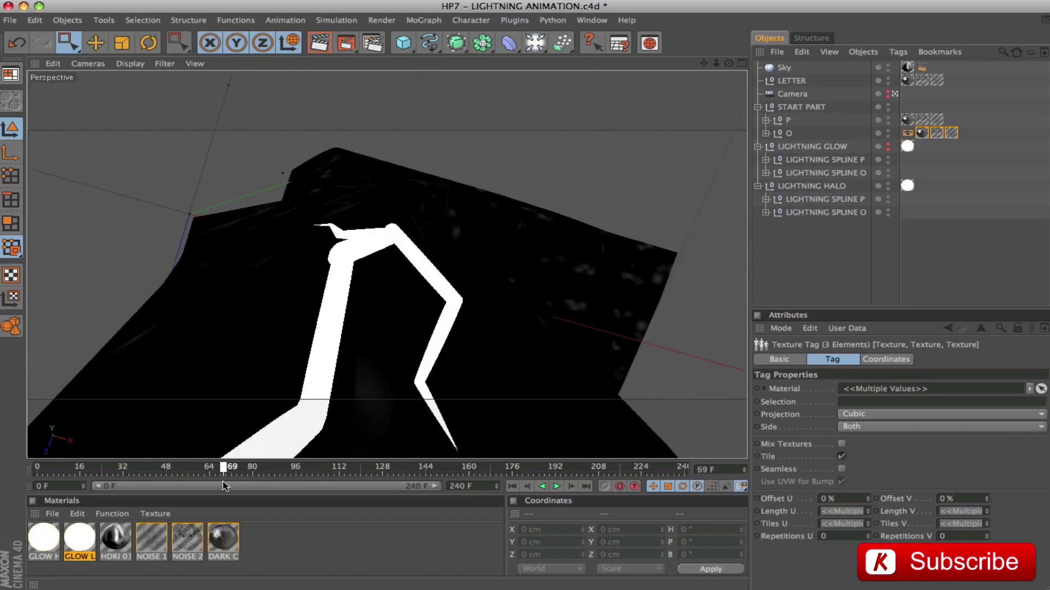
Set the GLOW HALO material's glow colour to salmon.
left_click(757, 146)
left_click(857, 160)
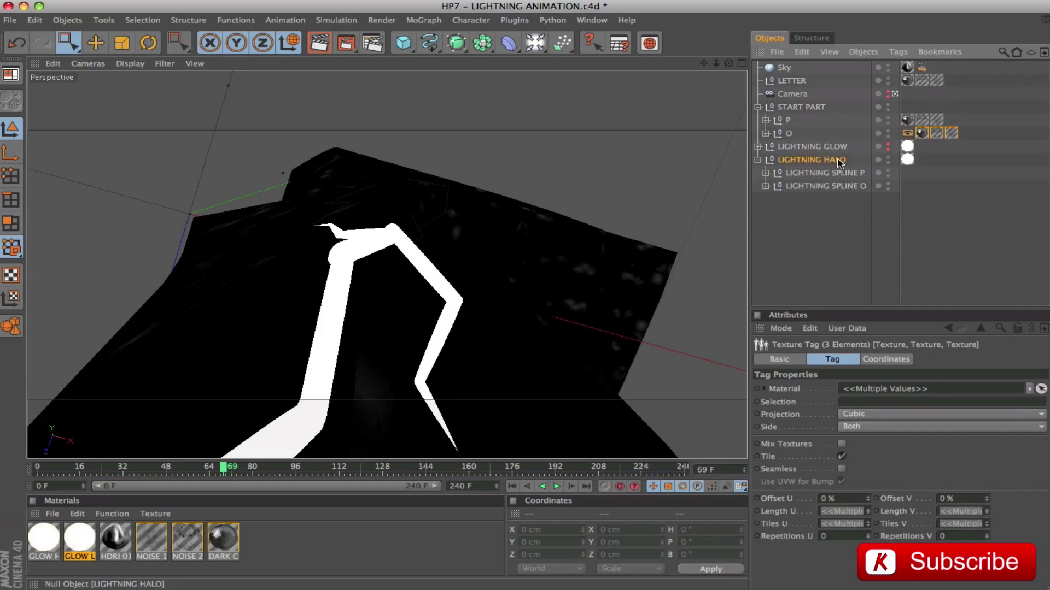
left_click(907, 159)
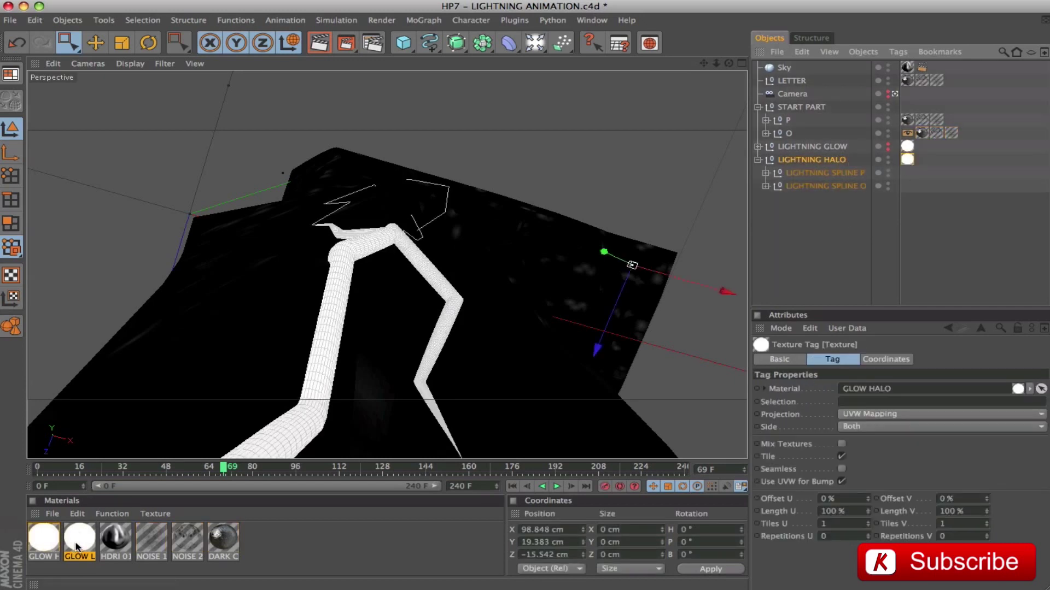
left_click(52, 545)
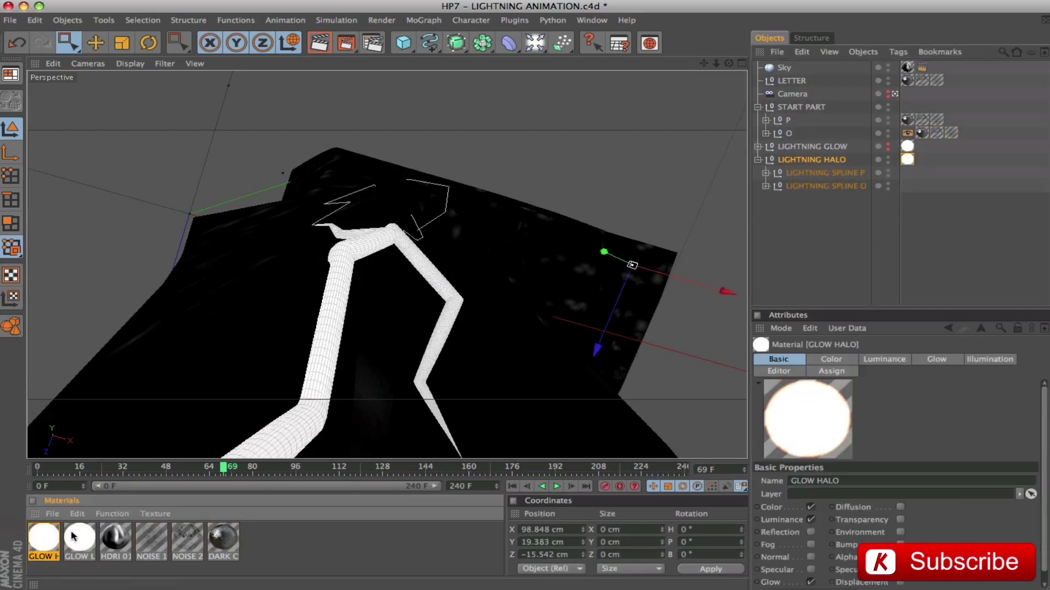
left_click(932, 359)
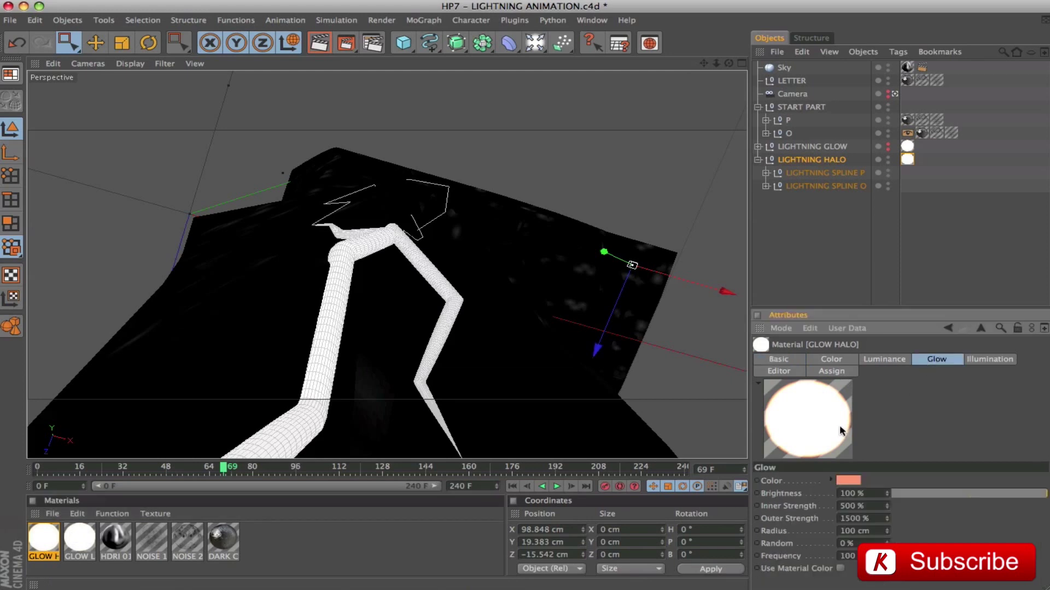
left_click(850, 481)
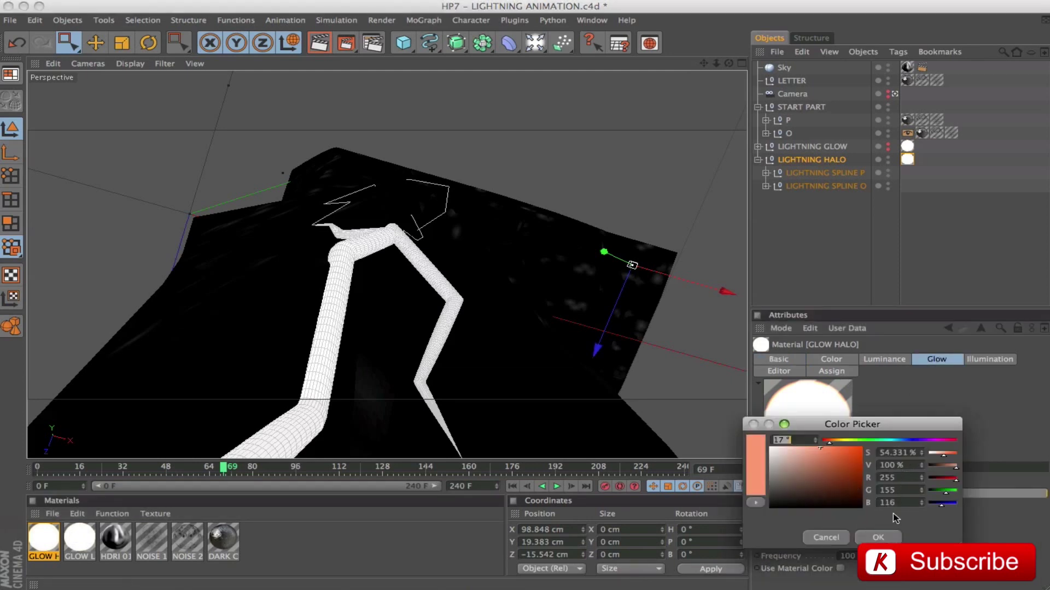
left_click(879, 538)
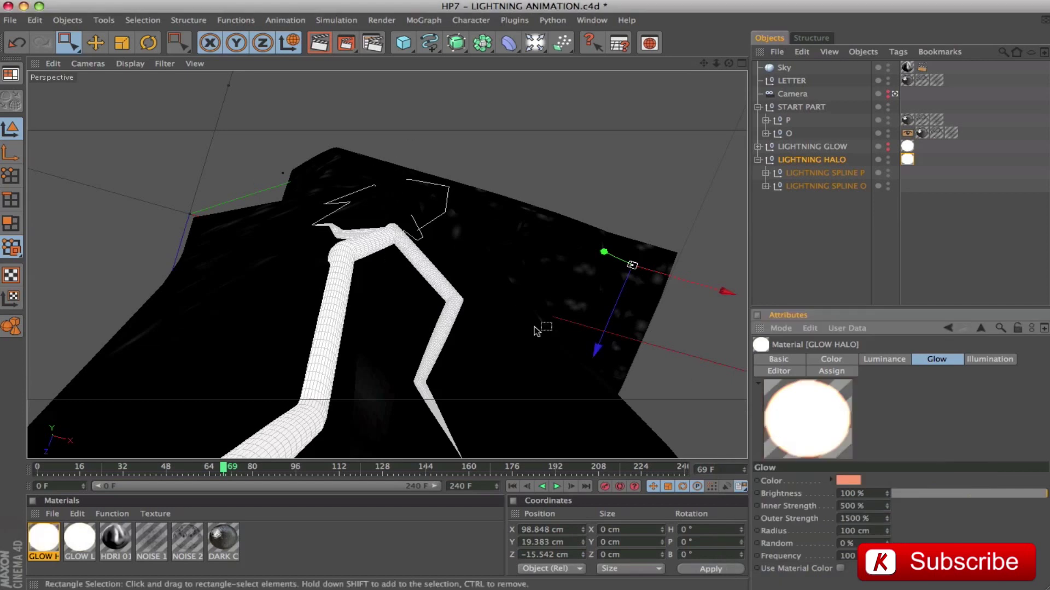
Render test previews of the view at frame 69 and at frame 90.
key("ctrl+r")
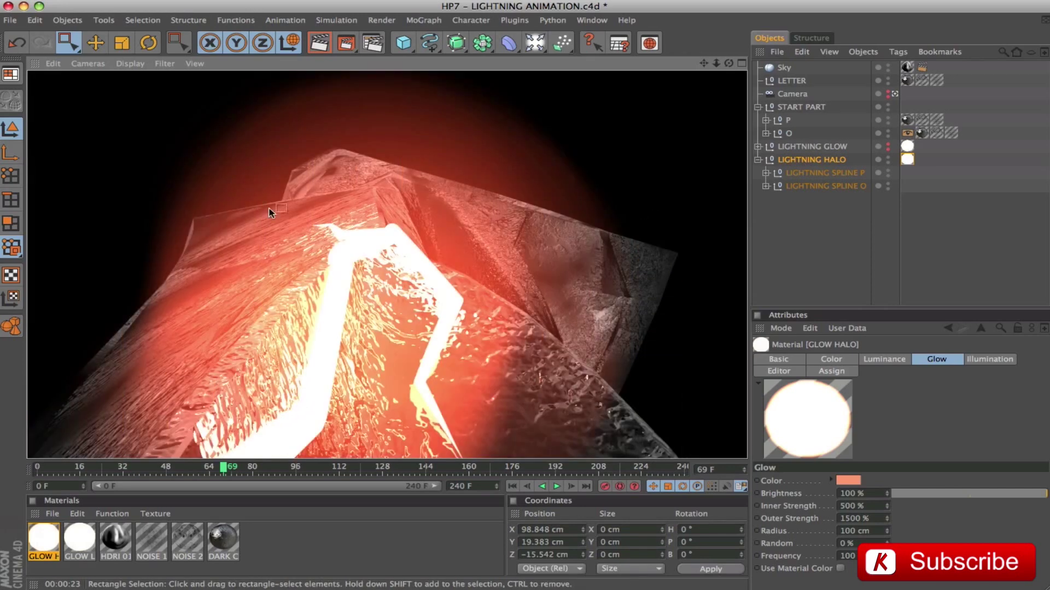
left_click(236, 469)
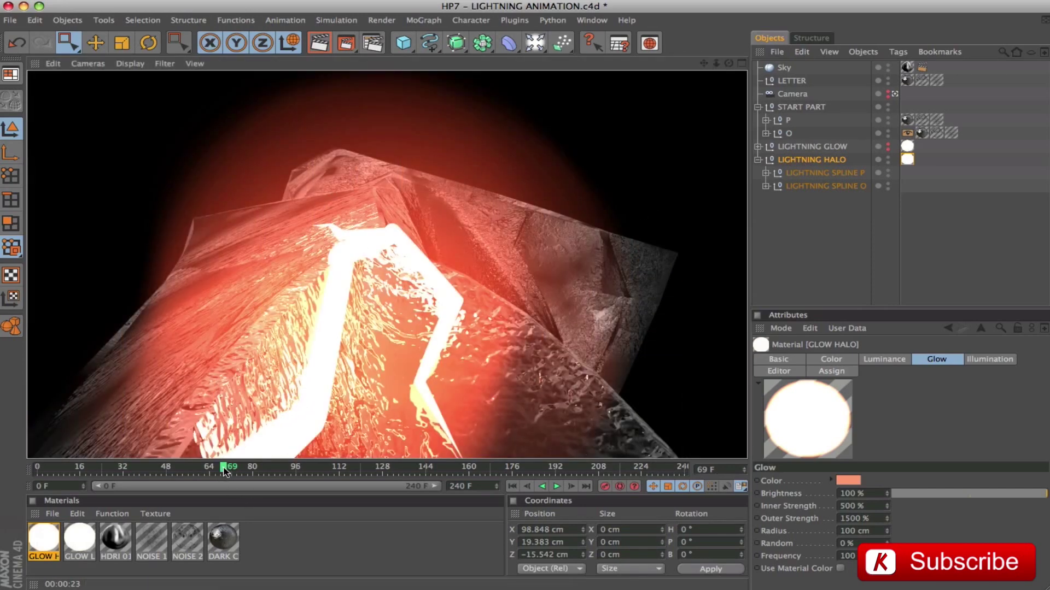
left_click_drag(270, 469, 280, 469)
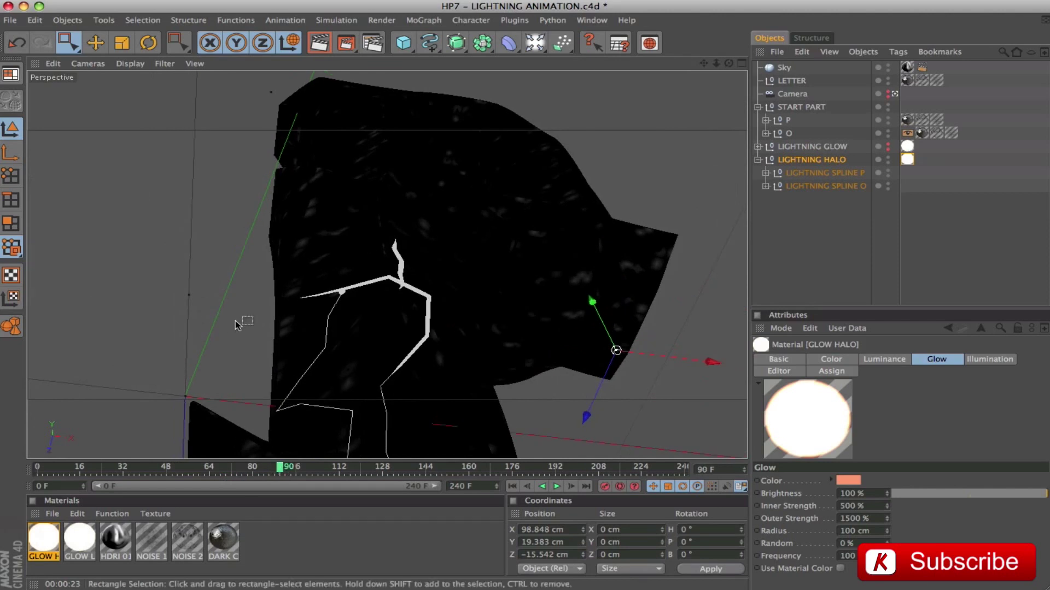
key("ctrl+r")
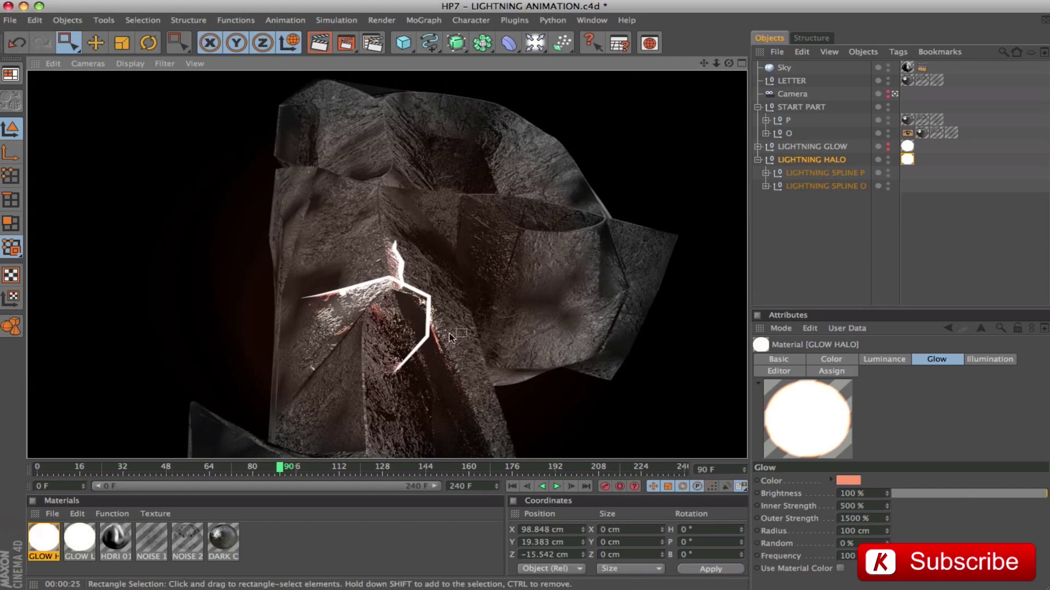
left_click(889, 159)
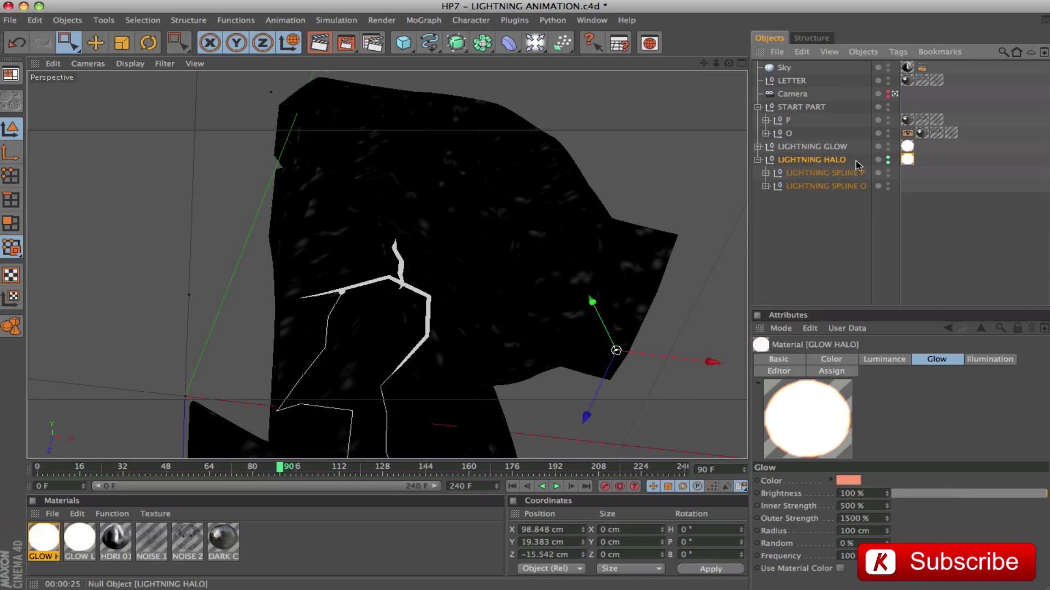
Select LIGHTNING GLOW and show GLOW LIGHTING's glow: 700% outer strength, 1.8 cm radius.
left_click(806, 146)
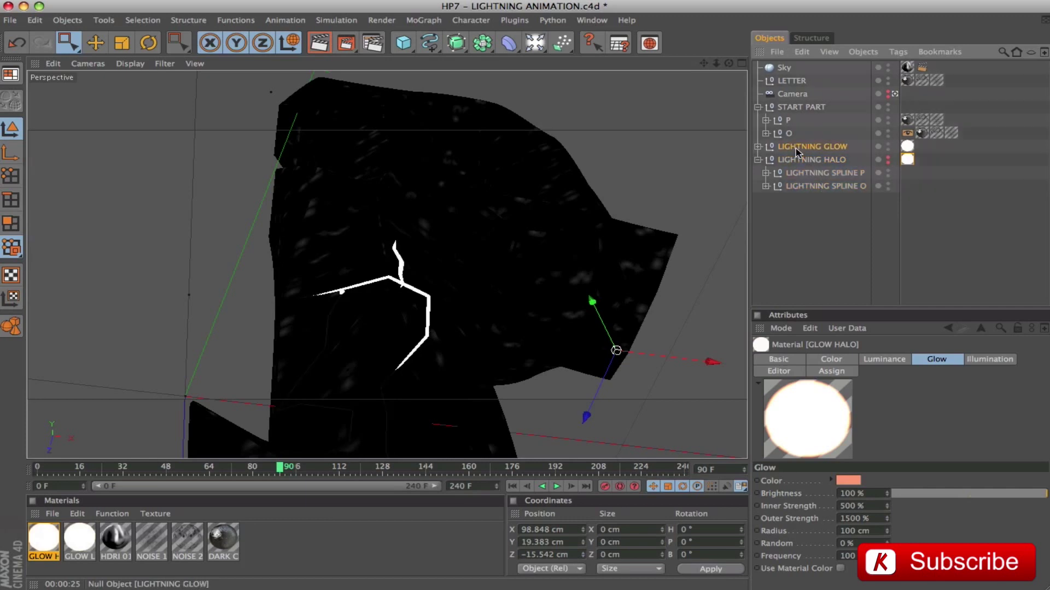
left_click(758, 160)
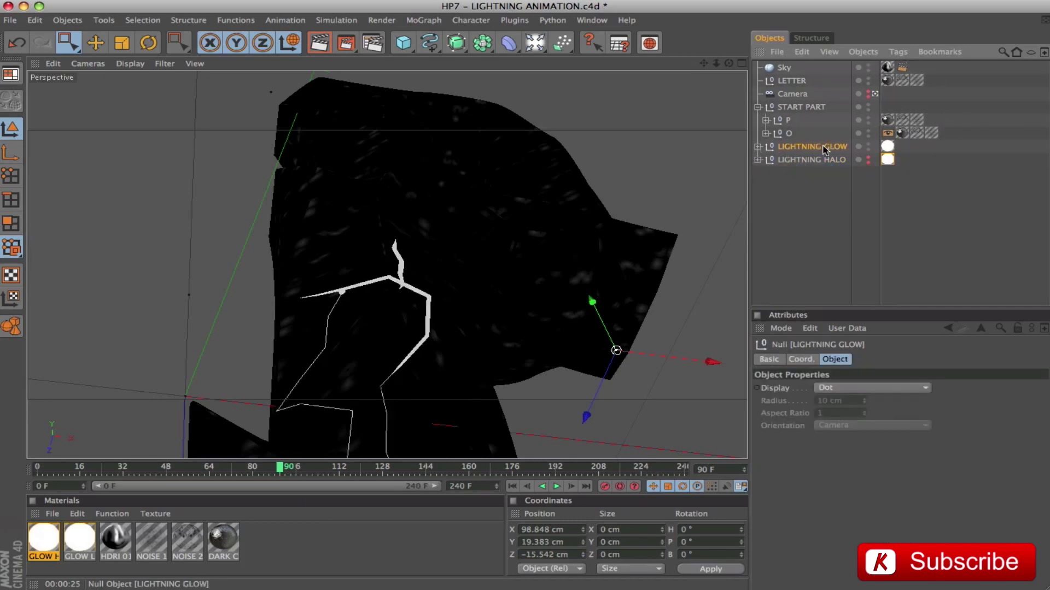
left_click(887, 146)
left_click(82, 541)
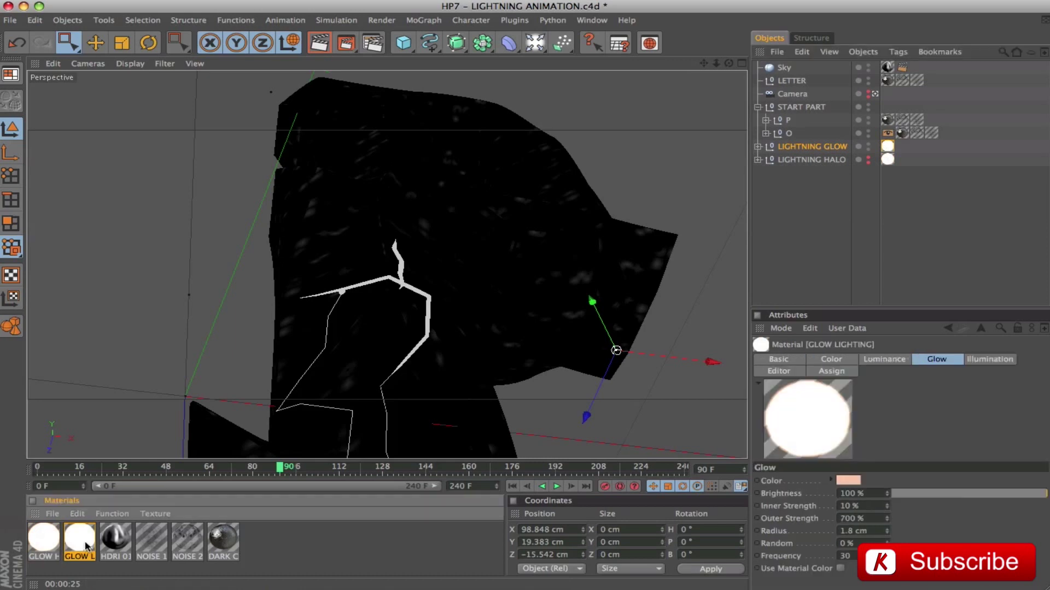
Confirm the peach glow colour and render test views, including one at frame 162.
left_click(847, 482)
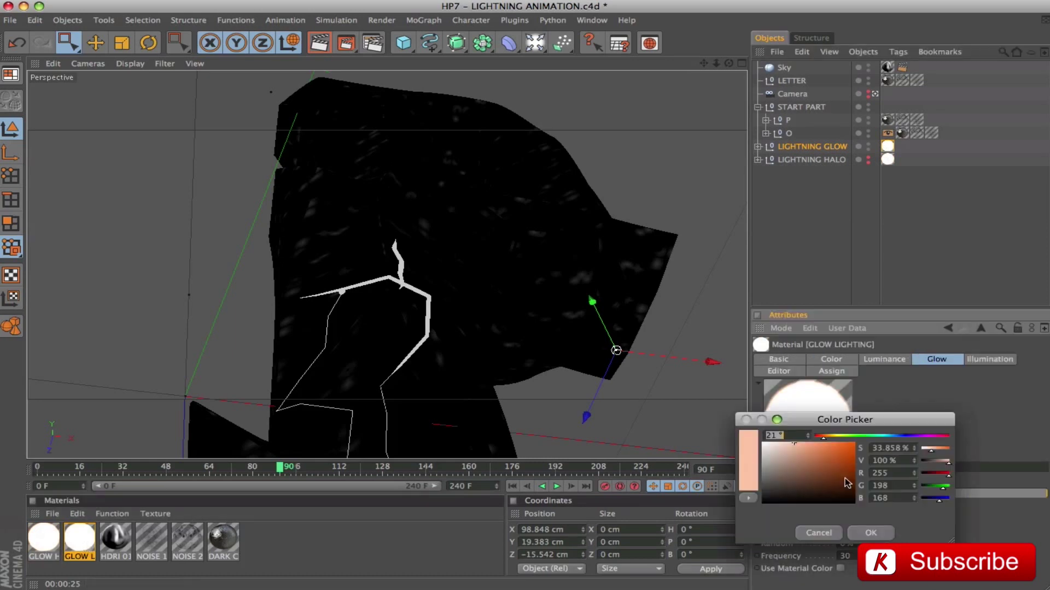
left_click(882, 535)
key("super+r")
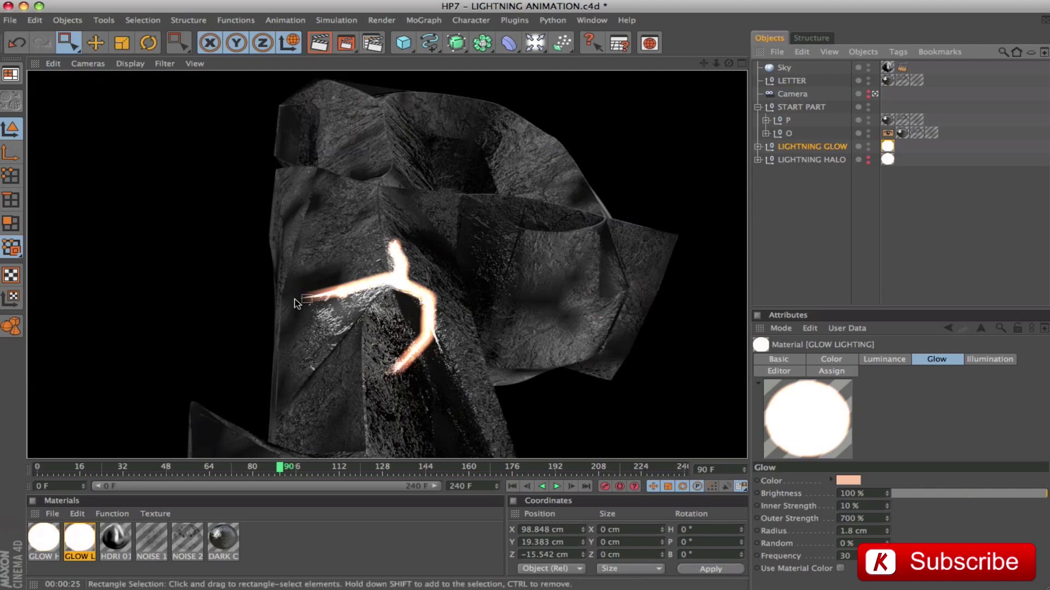
left_click(766, 235)
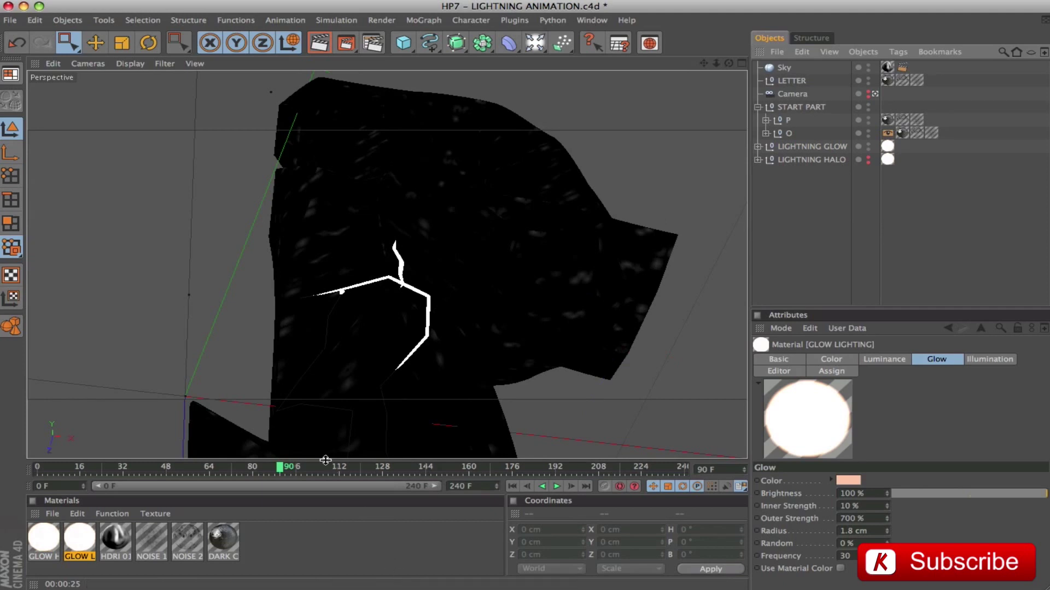
left_click_drag(286, 470, 475, 471)
key("ctrl+r")
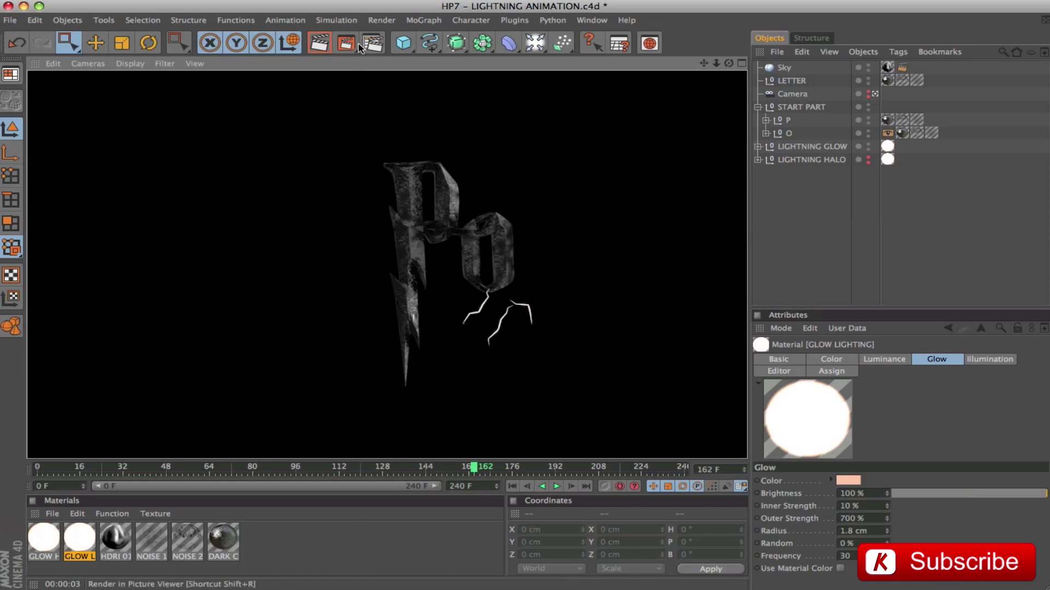
Check Object Glow in Render Settings, then switch to PROJECTING SPLINES ON SURFACE_SAMPLE.c4d.
left_click(373, 42)
left_click(535, 145)
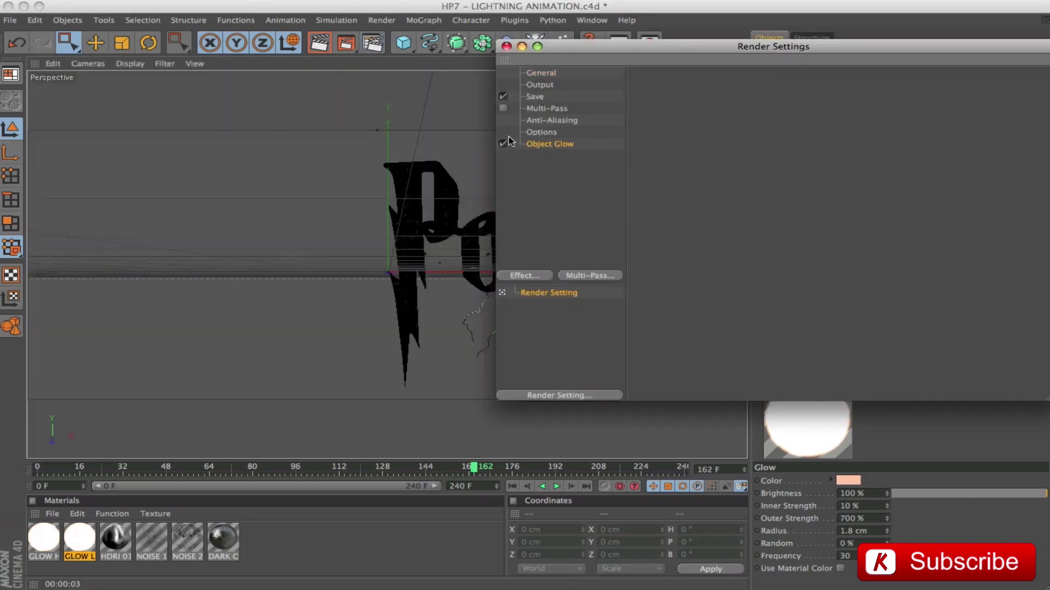
left_click(513, 280)
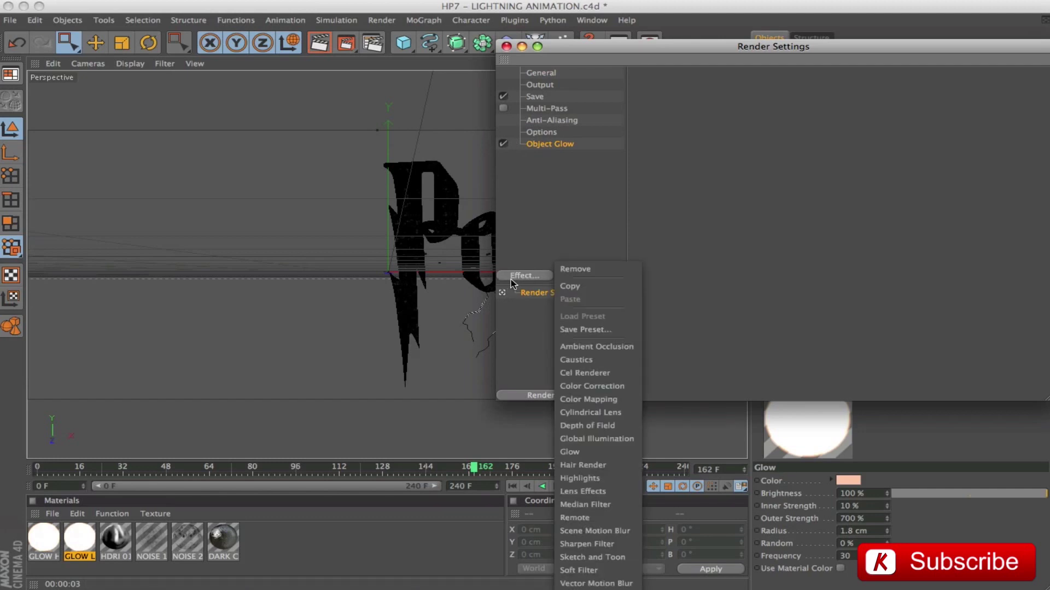
left_click(553, 221)
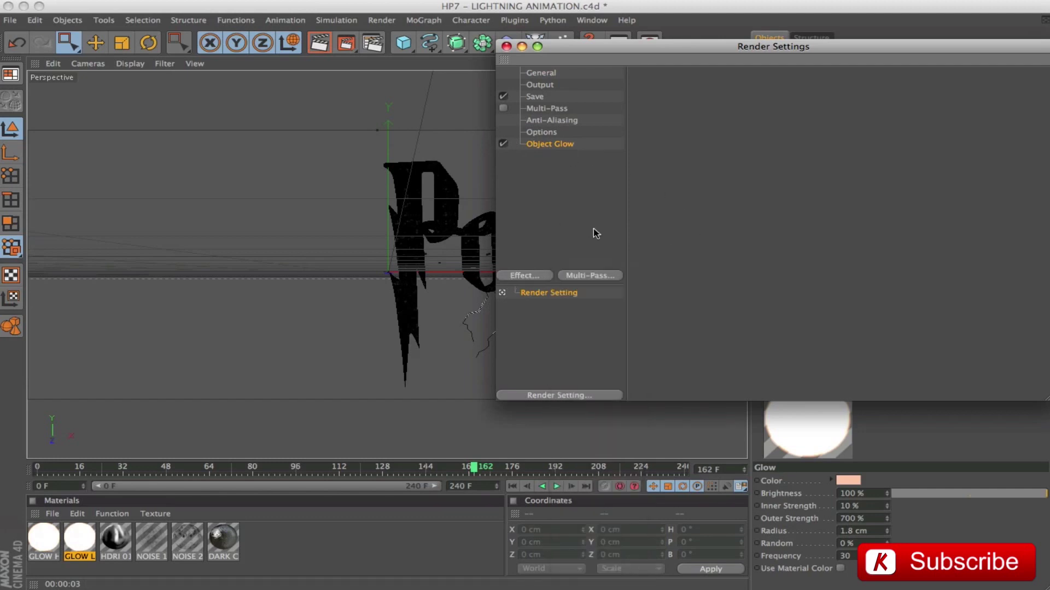
left_click(506, 45)
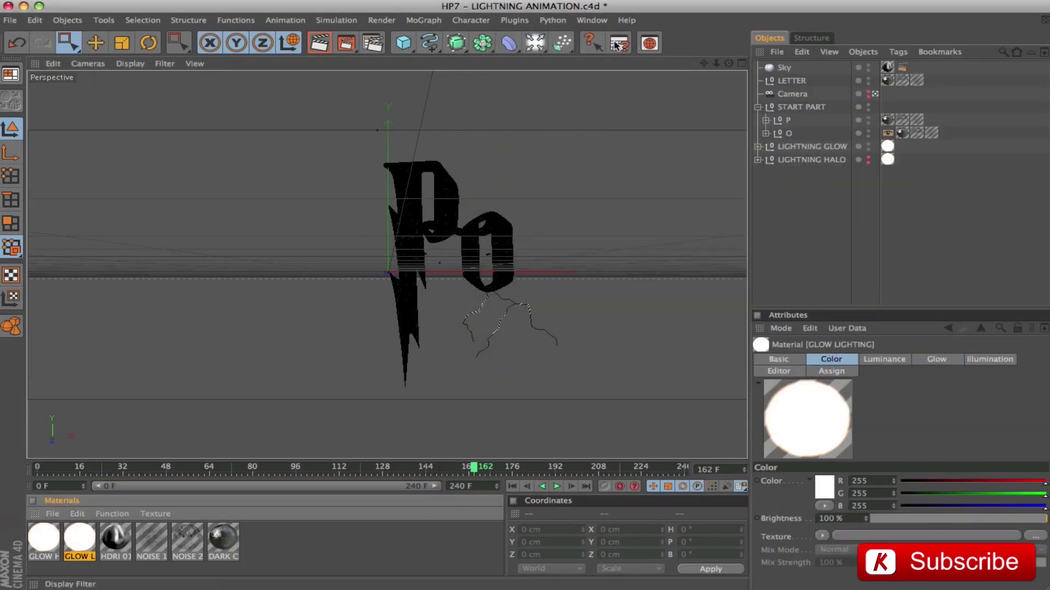
left_click(592, 20)
left_click(635, 384)
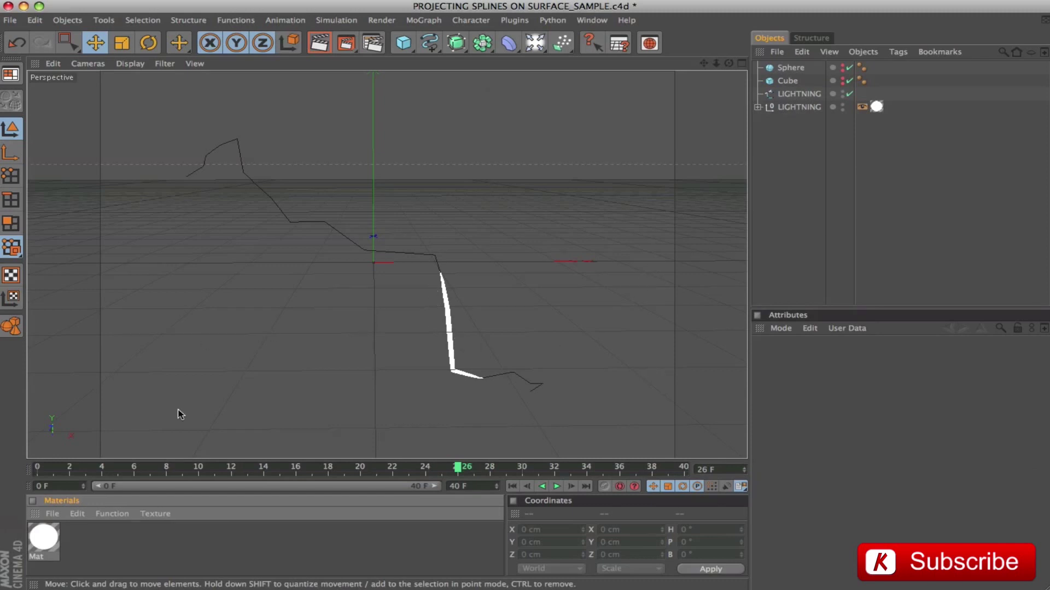
Add a new material named LIGHTNING and open it in the Material Editor.
double_click(81, 545)
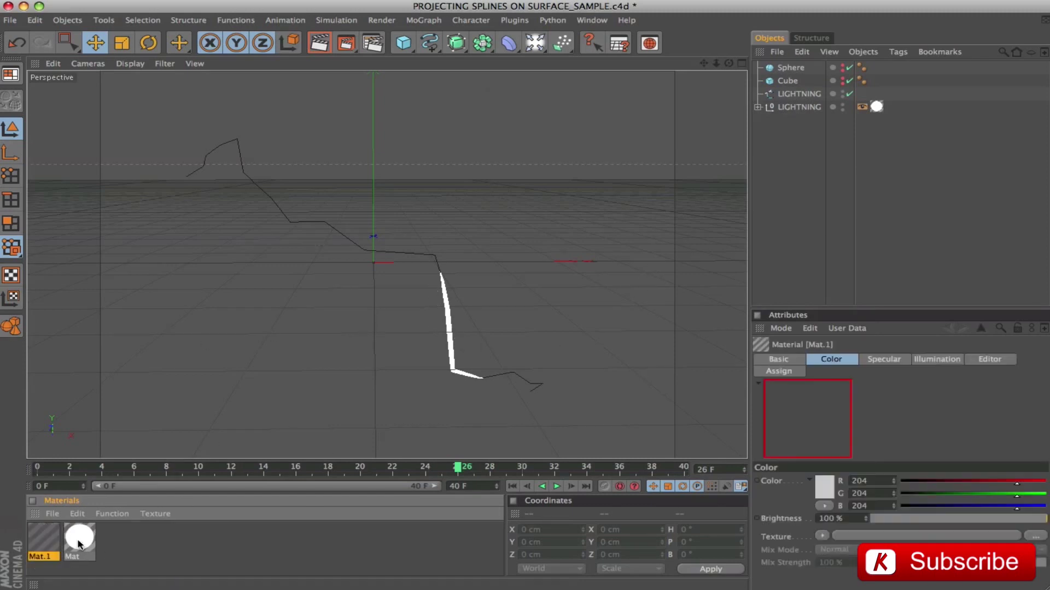
left_click(779, 362)
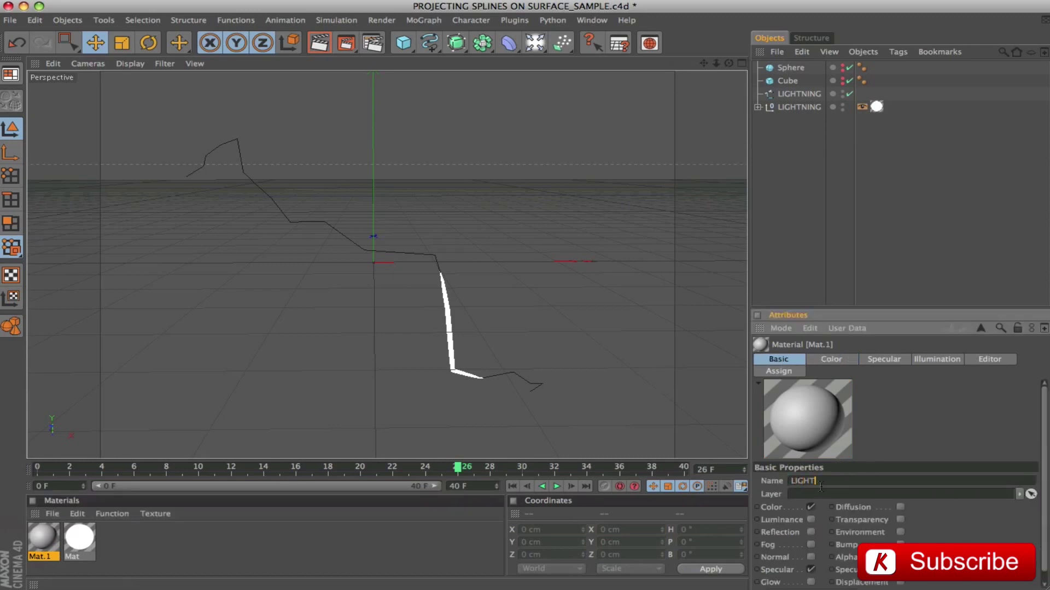
left_click(821, 481)
type("LIGHTNING")
key("Return")
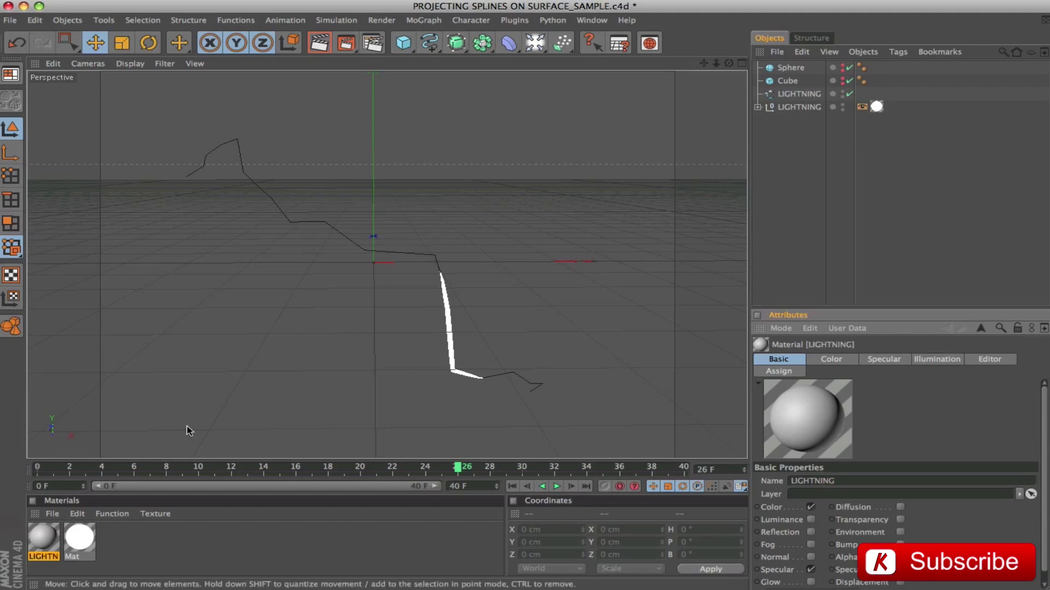
left_click(46, 544)
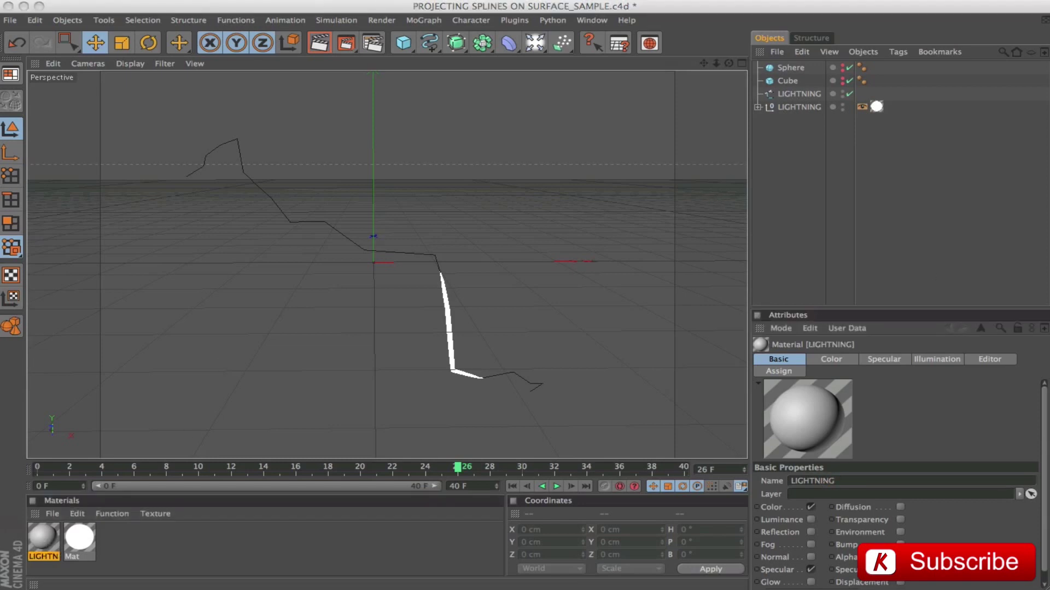
double_click(44, 539)
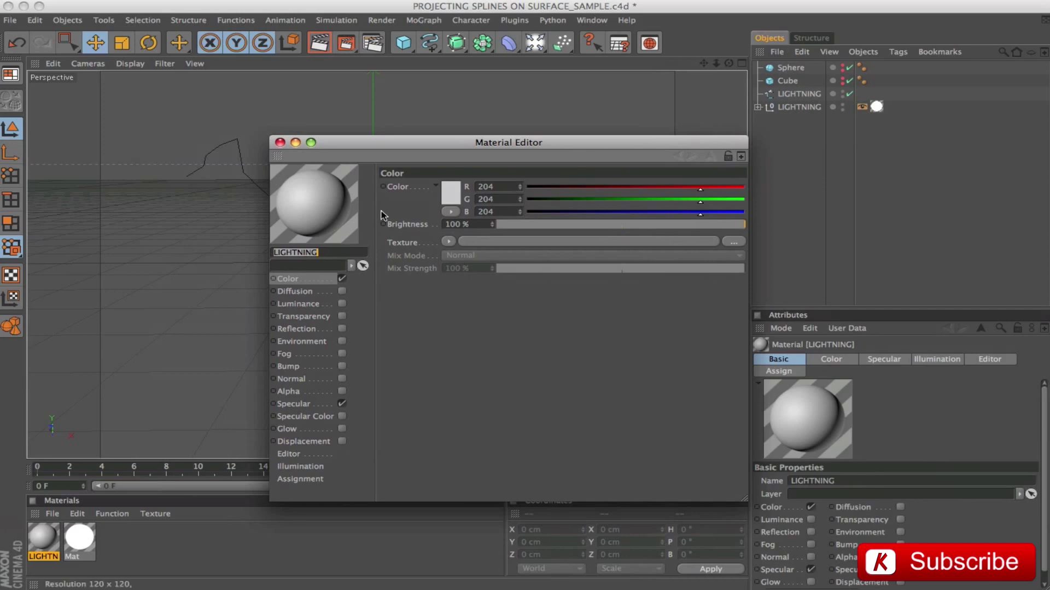
Load a Gradient shader into the Color channel and add two knots to it.
left_click(449, 241)
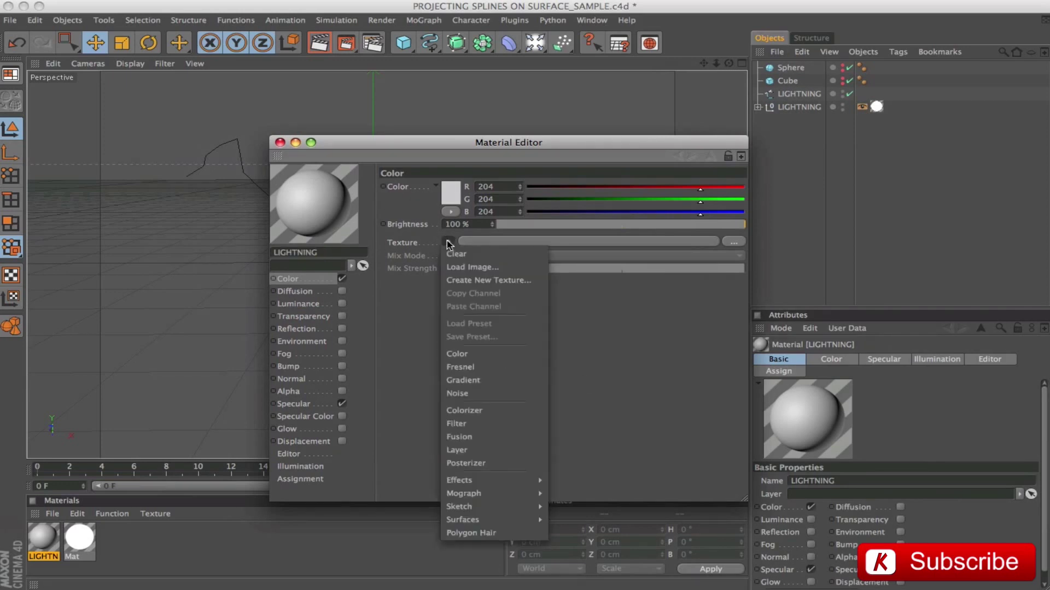
left_click(477, 379)
left_click(616, 247)
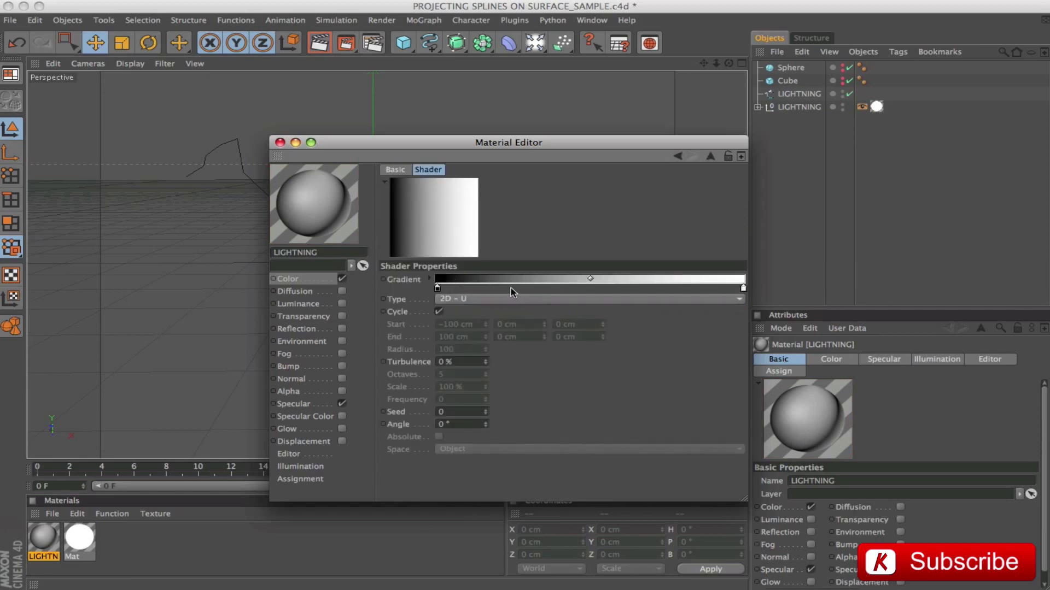
left_click(562, 288)
left_click(604, 288)
mouse_move(605, 288)
left_mouse_down()
mouse_move(621, 289)
mouse_move(595, 288)
left_mouse_up()
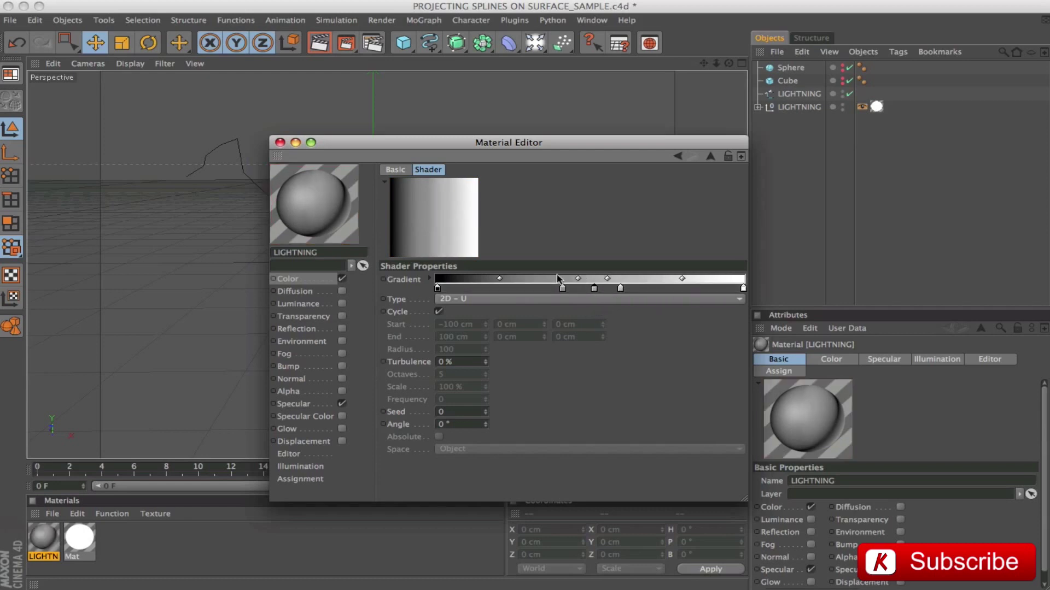
Colour the gradient knots black, white, black, black to form a narrow white band.
double_click(562, 290)
left_click(522, 320)
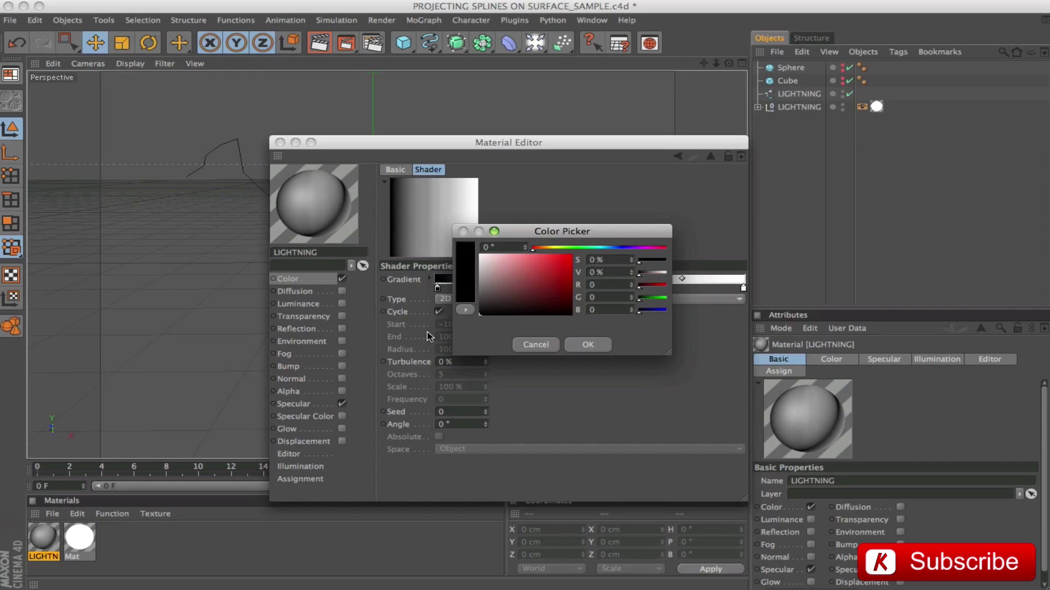
left_click(613, 343)
double_click(594, 289)
left_click(511, 245)
left_click(629, 345)
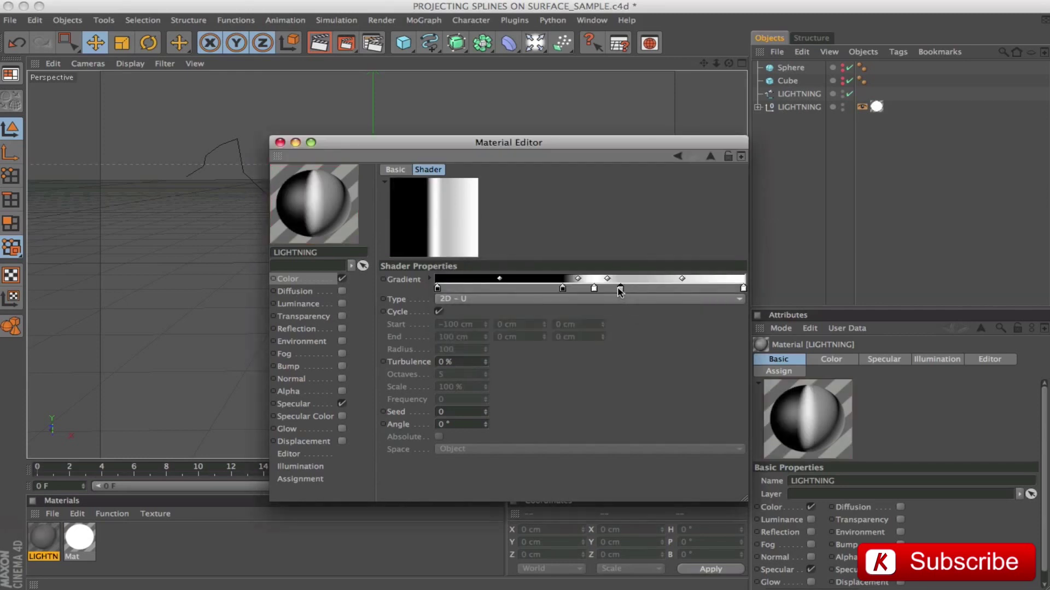
double_click(620, 290)
left_click(596, 327)
left_click(646, 348)
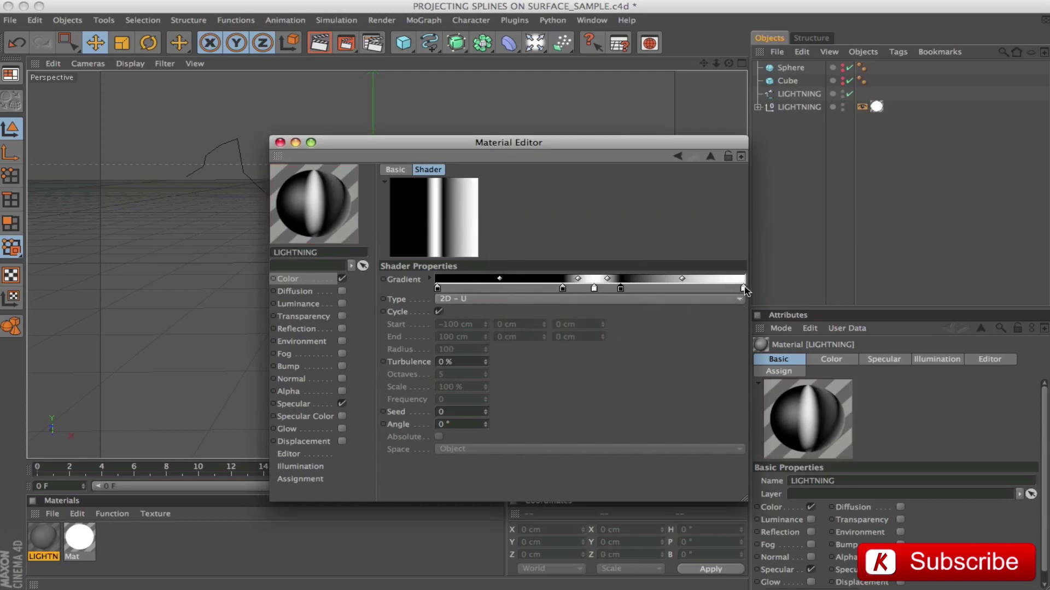
double_click(743, 289)
left_click(683, 328)
left_click(775, 341)
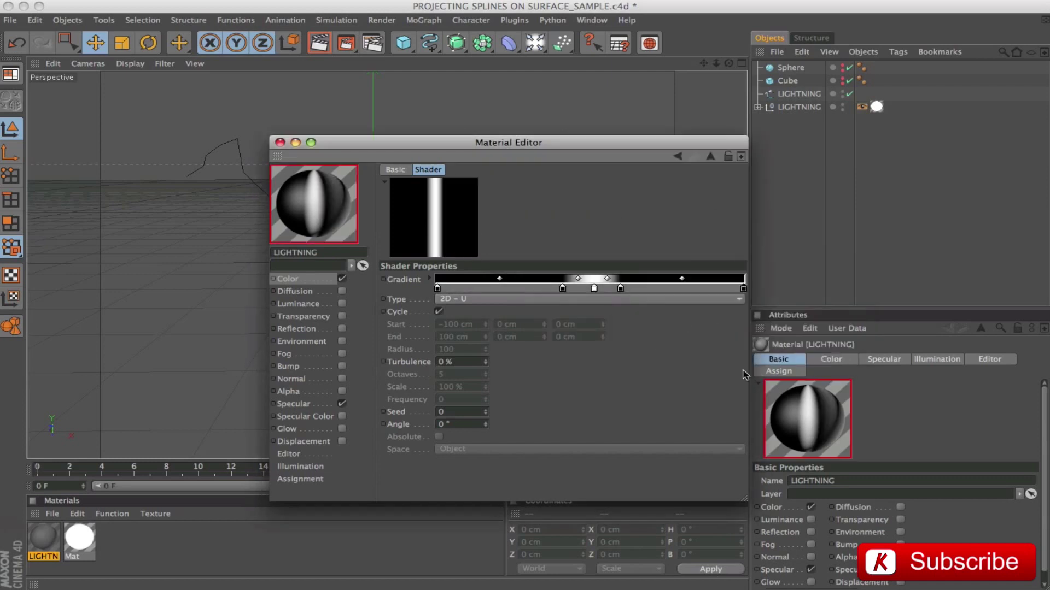
mouse_move(611, 279)
left_mouse_down()
mouse_move(569, 289)
mouse_move(600, 289)
left_mouse_up()
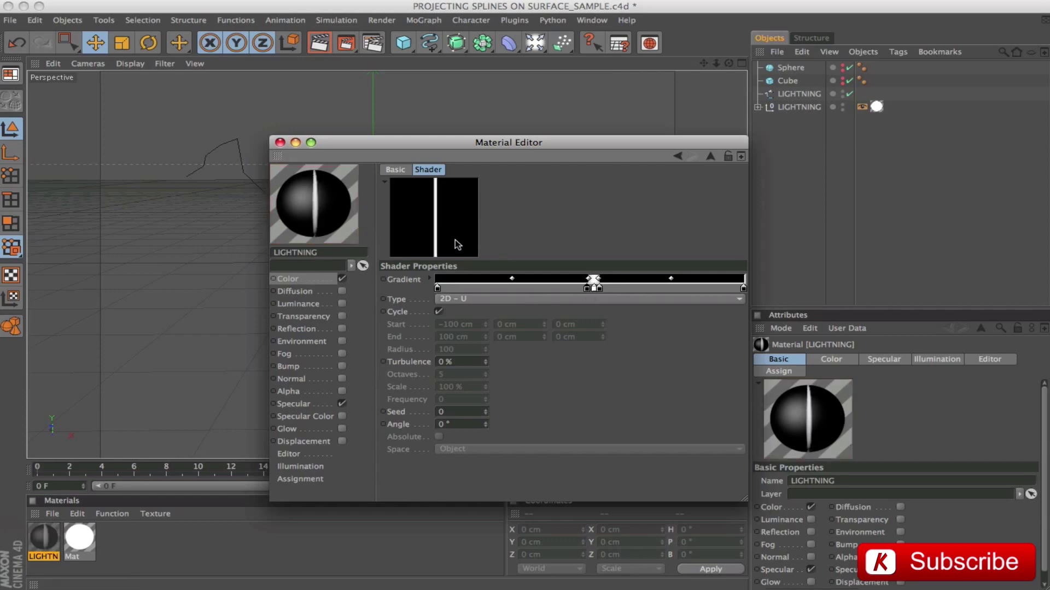
Set the gradient's Turbulence to 17% and change the Frequency for denser lightning.
left_click(469, 362)
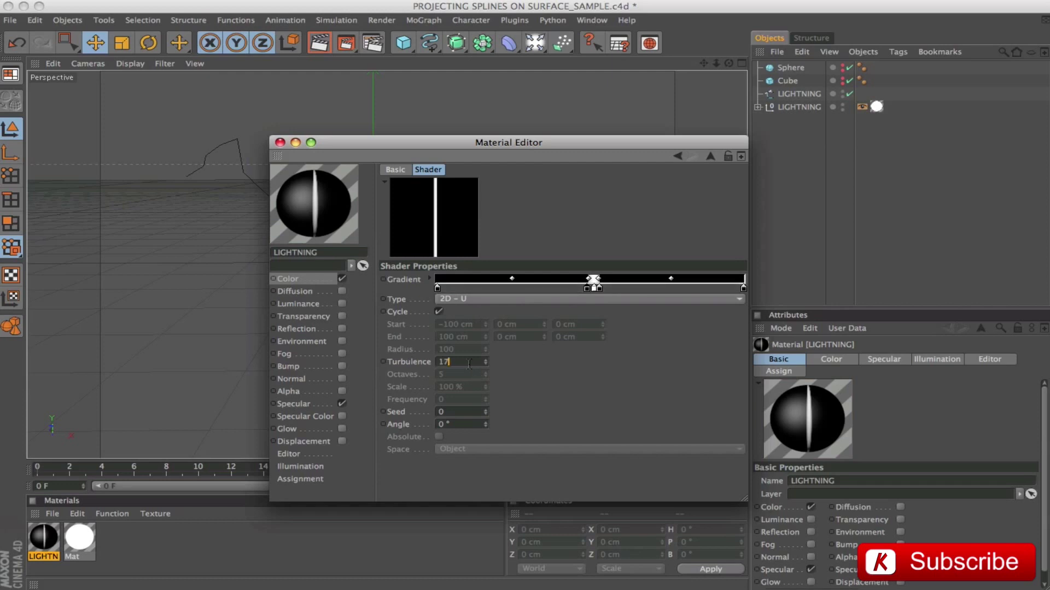
type("17")
key("Return")
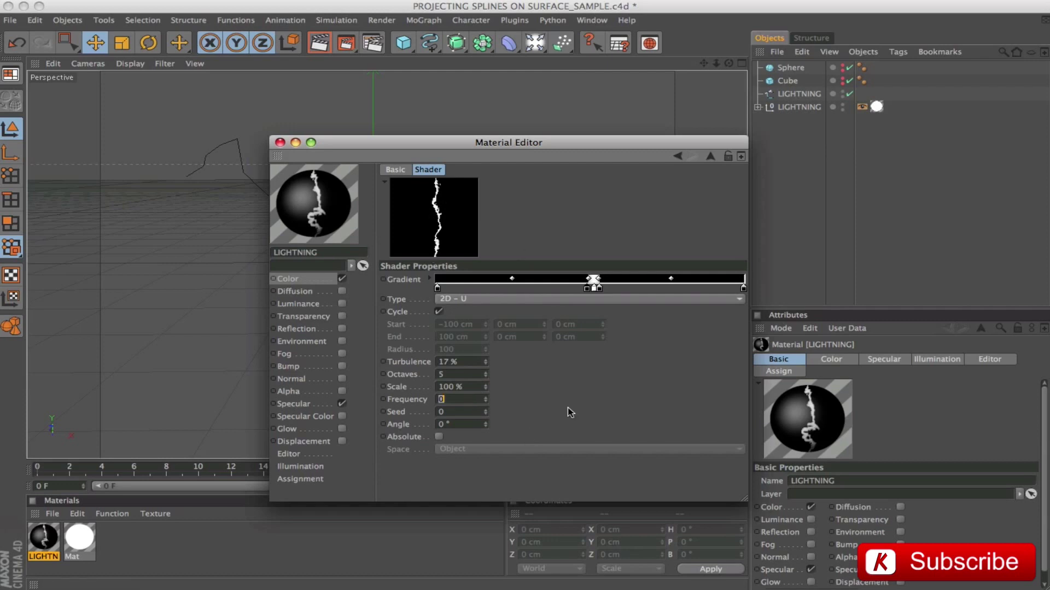
type("4")
key("Return")
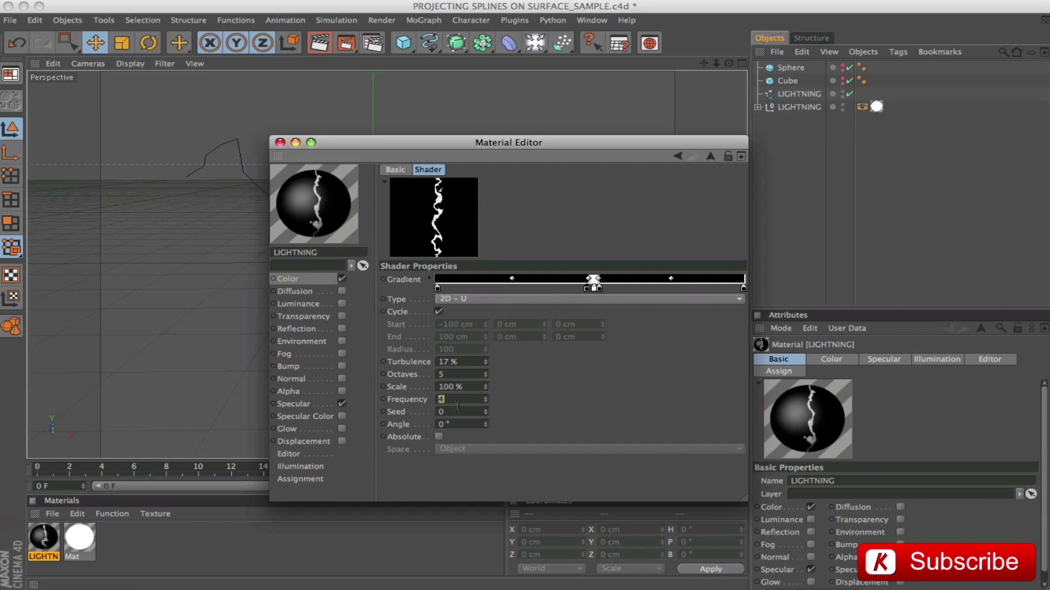
Turn on the animated shader preview and nudge the centre white knot slightly right.
right_click(444, 181)
left_click(491, 133)
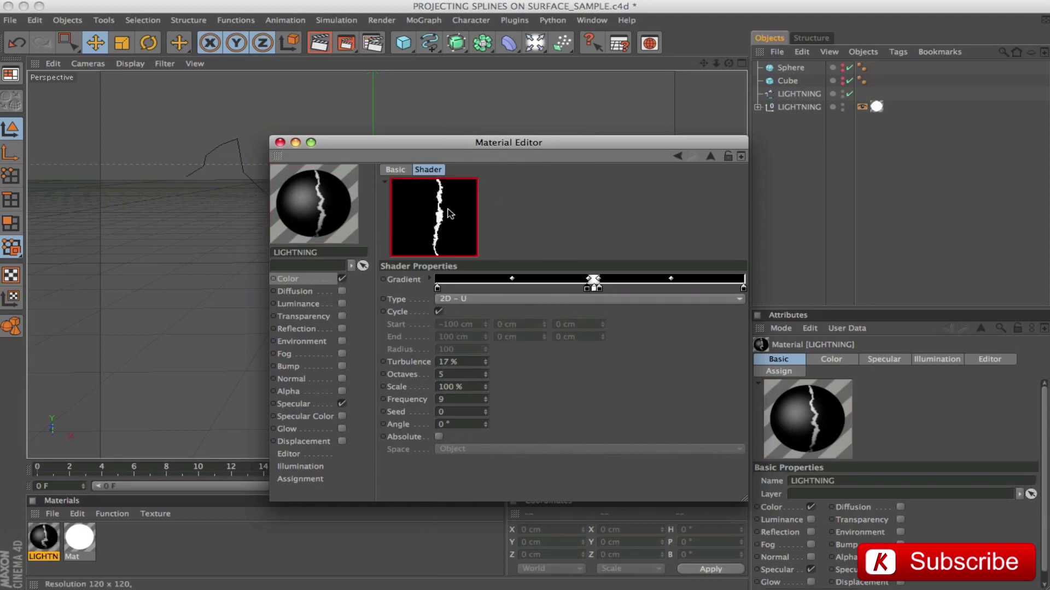
right_click(447, 206)
left_click(485, 125)
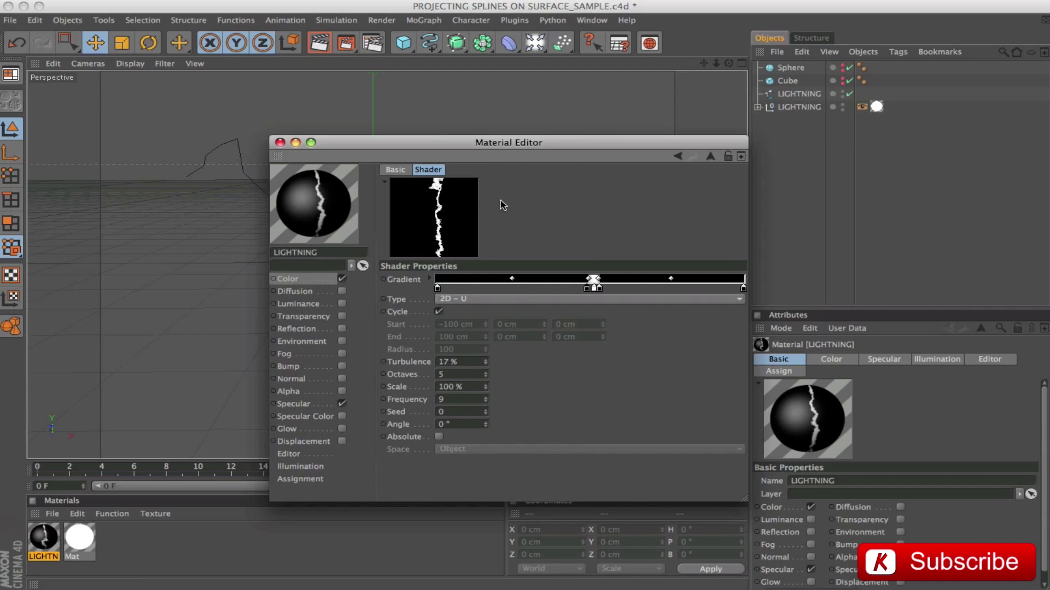
left_click_drag(589, 292, 604, 291)
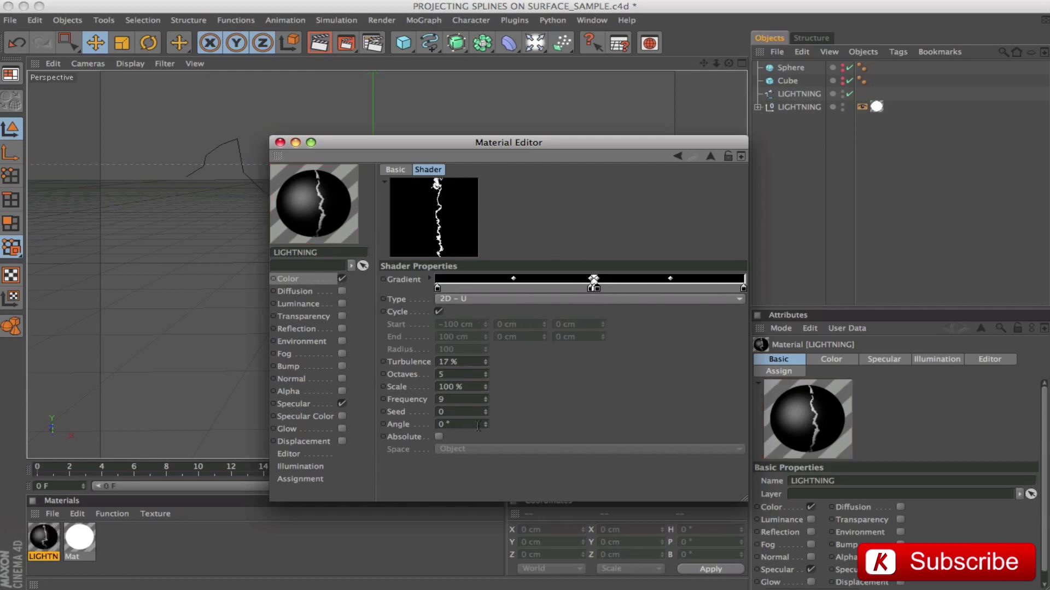
left_click(679, 156)
left_click(448, 243)
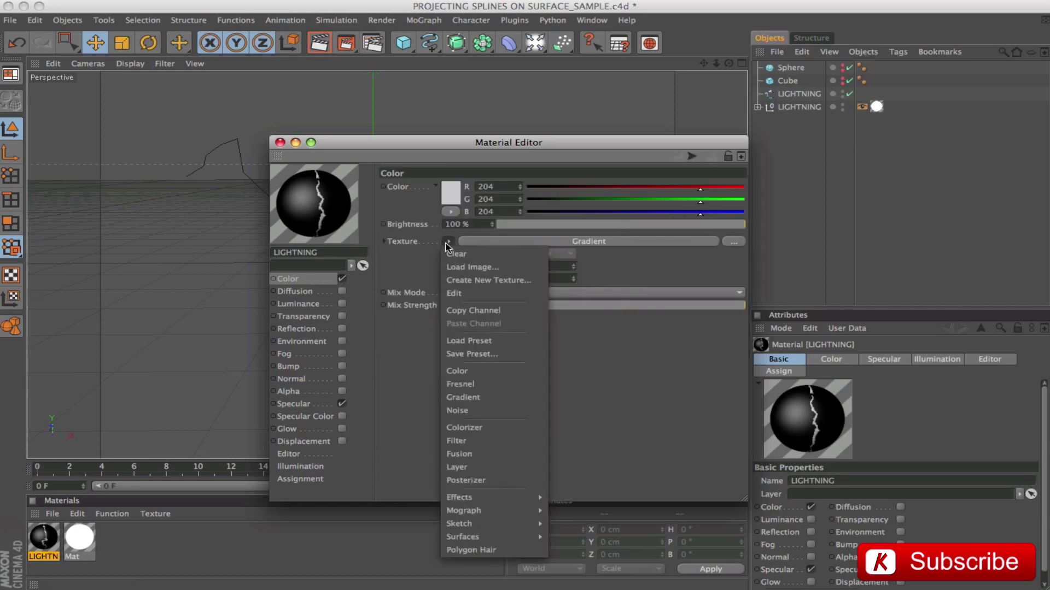
Copy the Color channel's lightning gradient and paste it into the newly enabled Alpha channel.
left_click(498, 307)
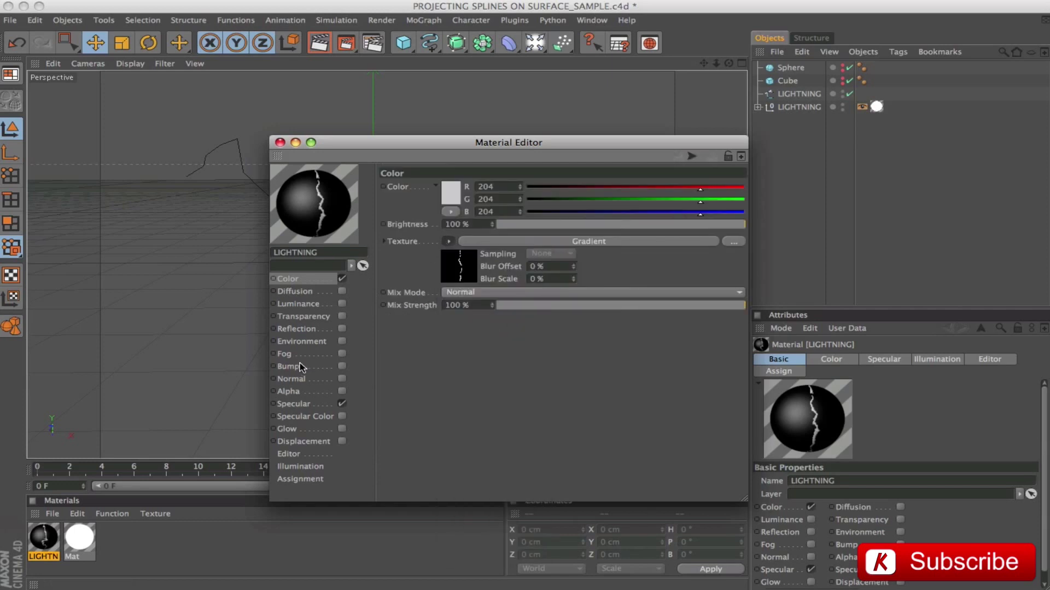
left_click(311, 392)
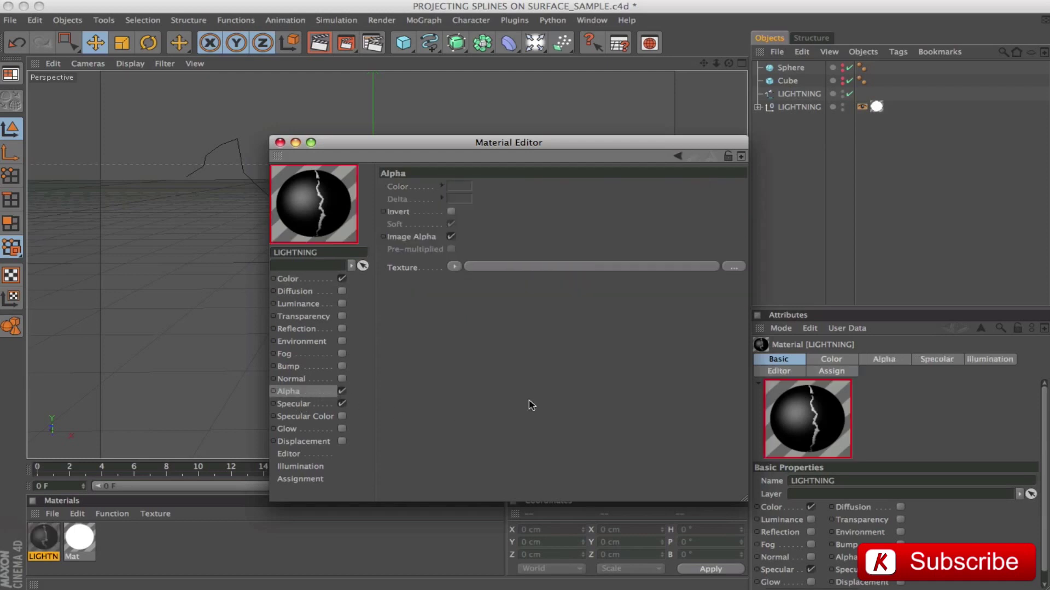
left_click(454, 266)
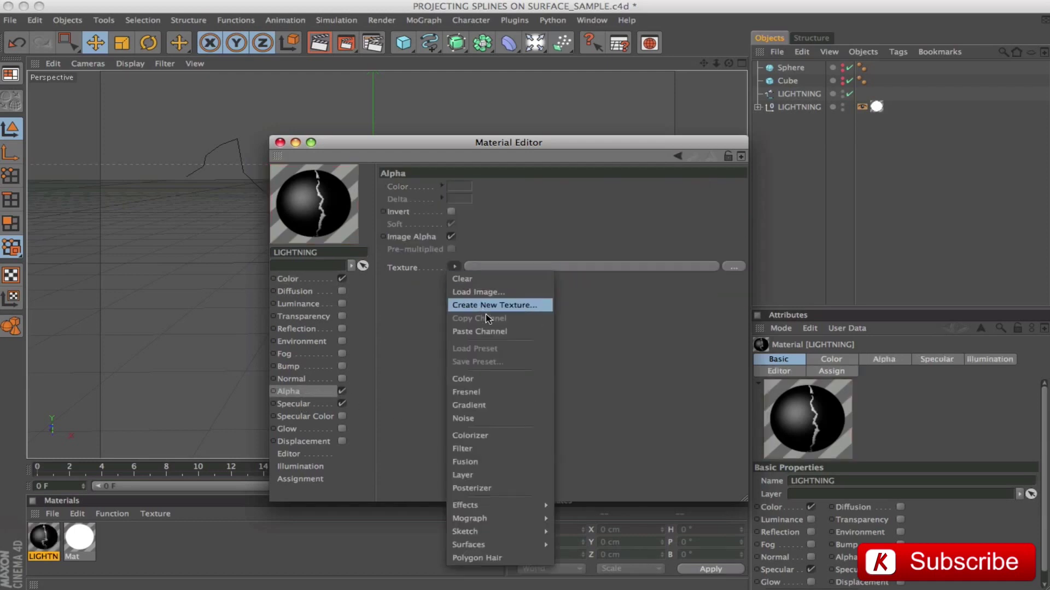
left_click(480, 331)
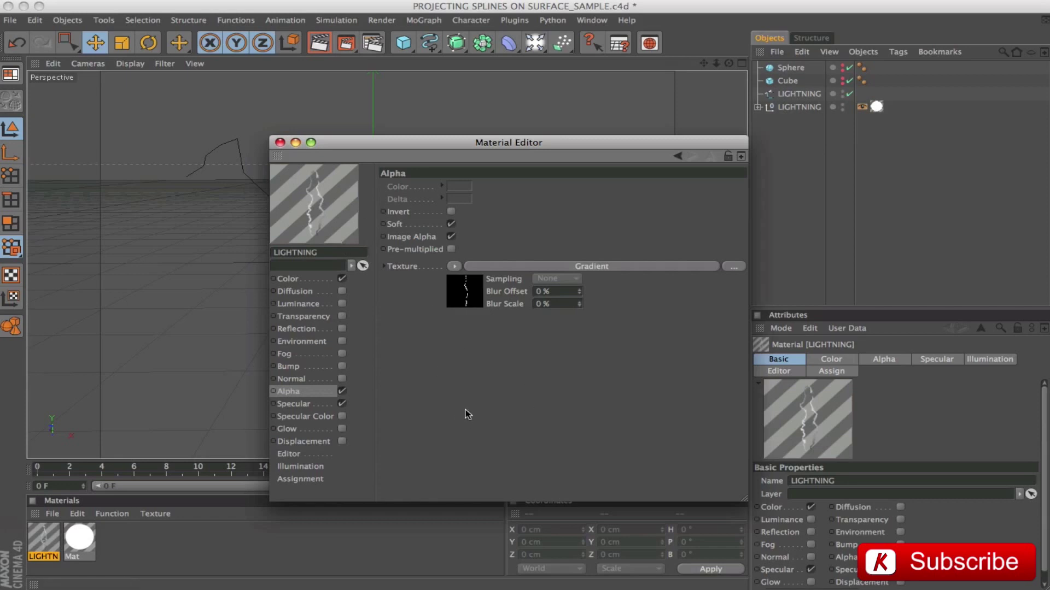
Tilt the Color channel's lightning gradient shader to a 2° angle.
left_click(303, 280)
left_click(610, 244)
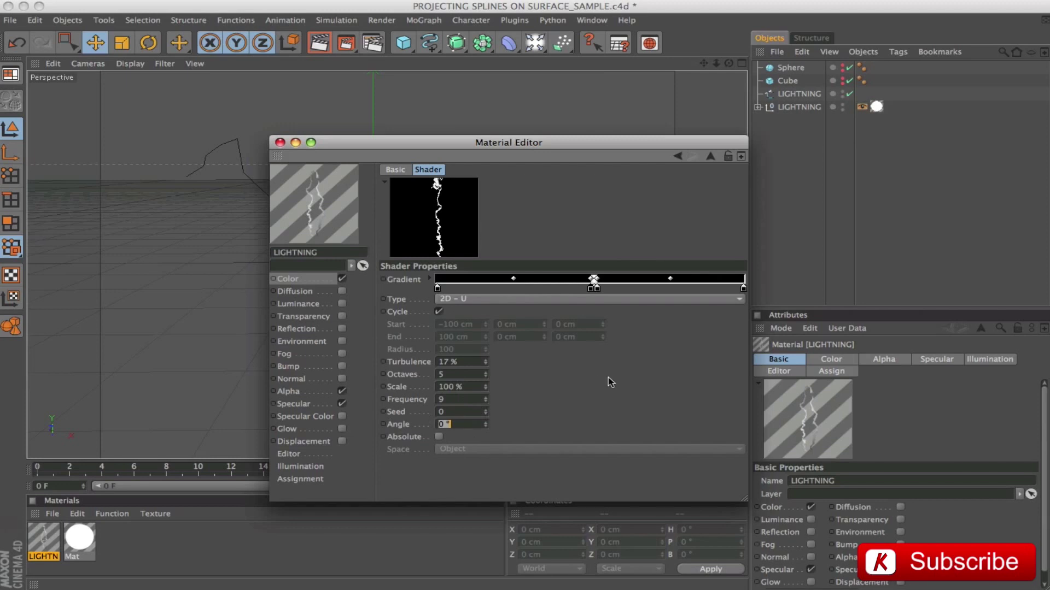
type("4")
key("Return")
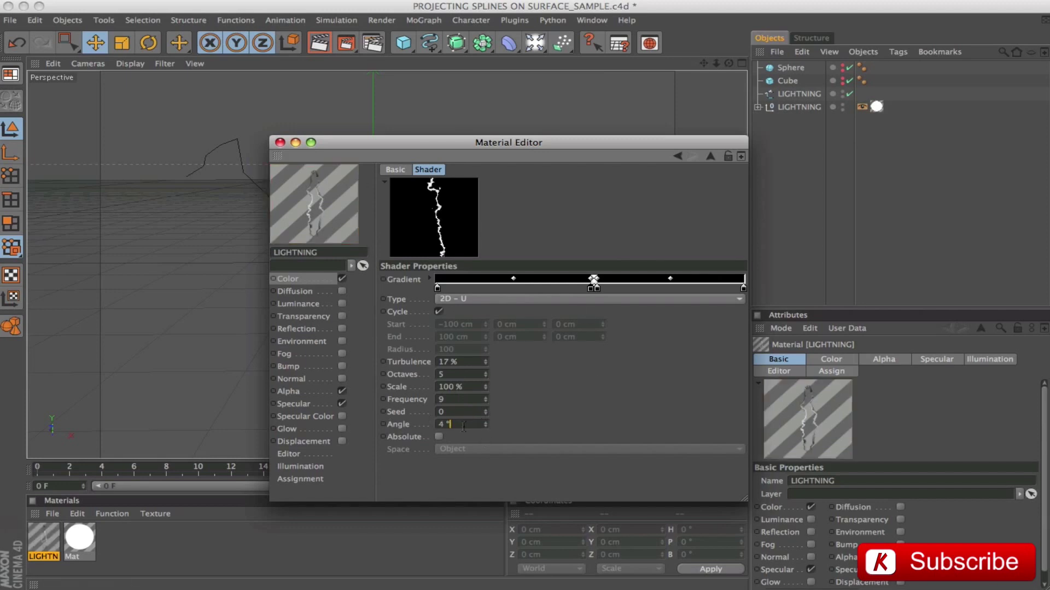
key("Return")
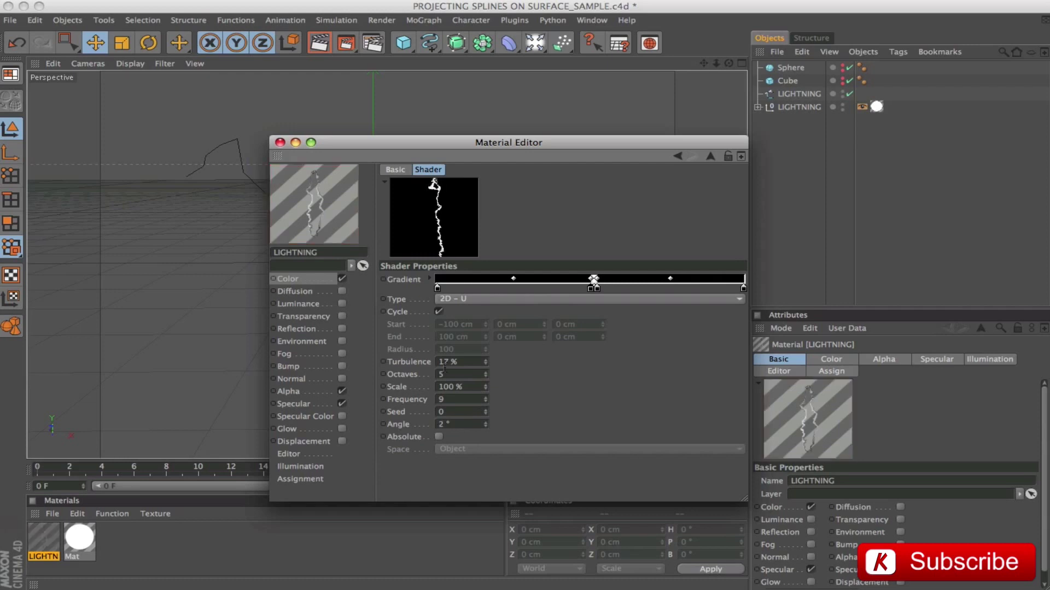
Animate the material preview briefly, then stop the animation.
right_click(444, 204)
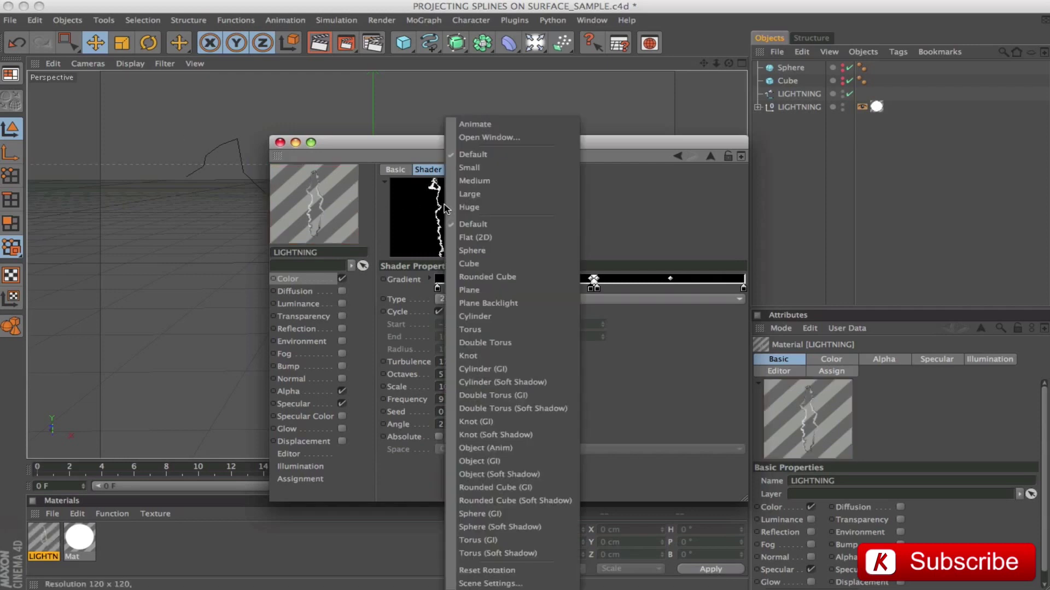
left_click(314, 197)
right_click(312, 197)
left_click(325, 124)
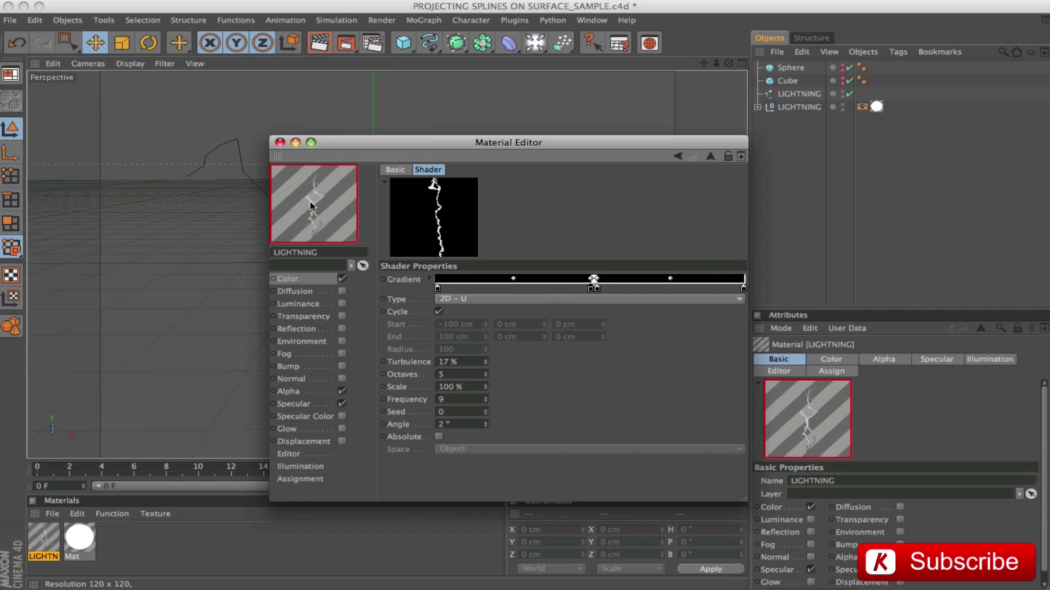
right_click(302, 180)
left_click(349, 124)
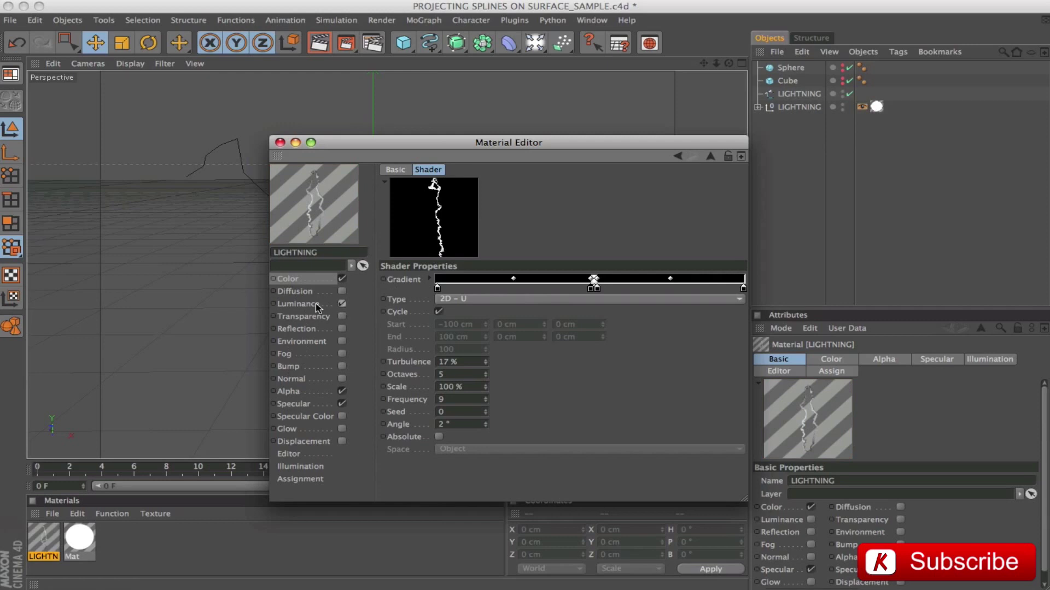
Enable Luminance and set its colour to orange, R255 G176 B30.
left_click(299, 304)
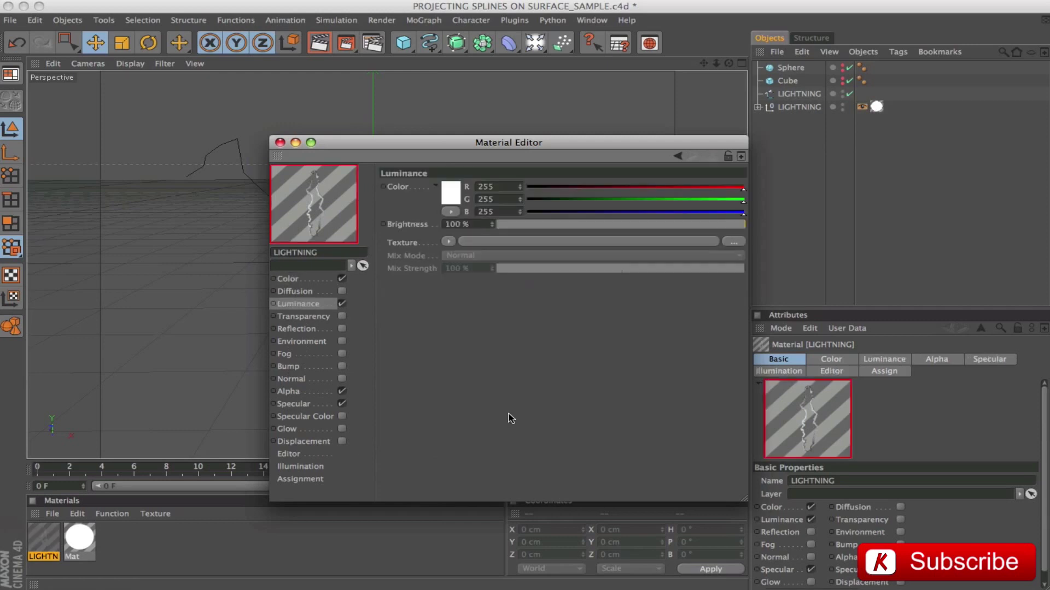
left_click(454, 187)
left_click(404, 177)
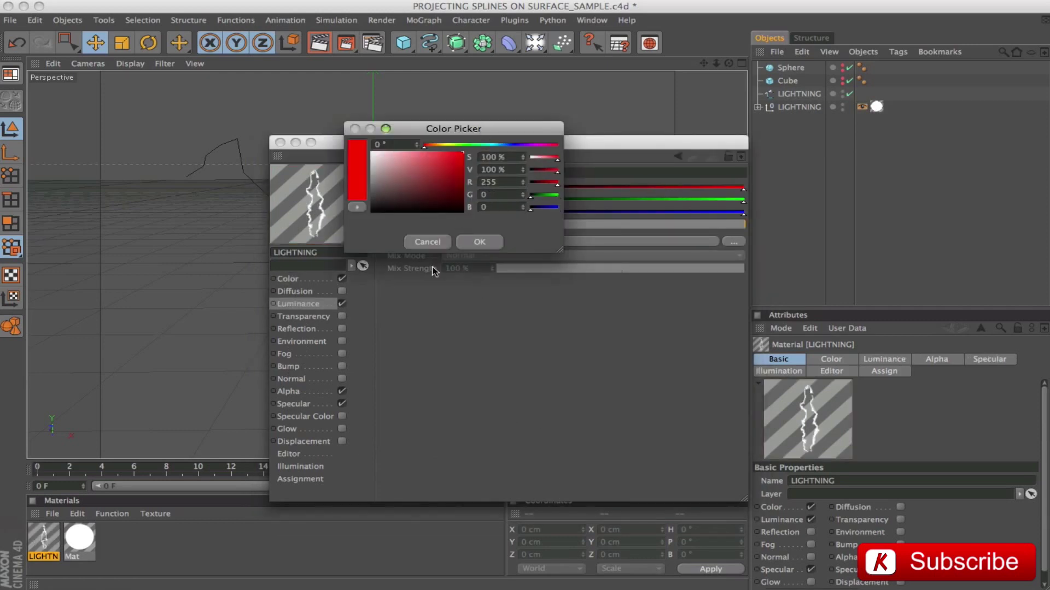
left_click(474, 244)
left_click(450, 196)
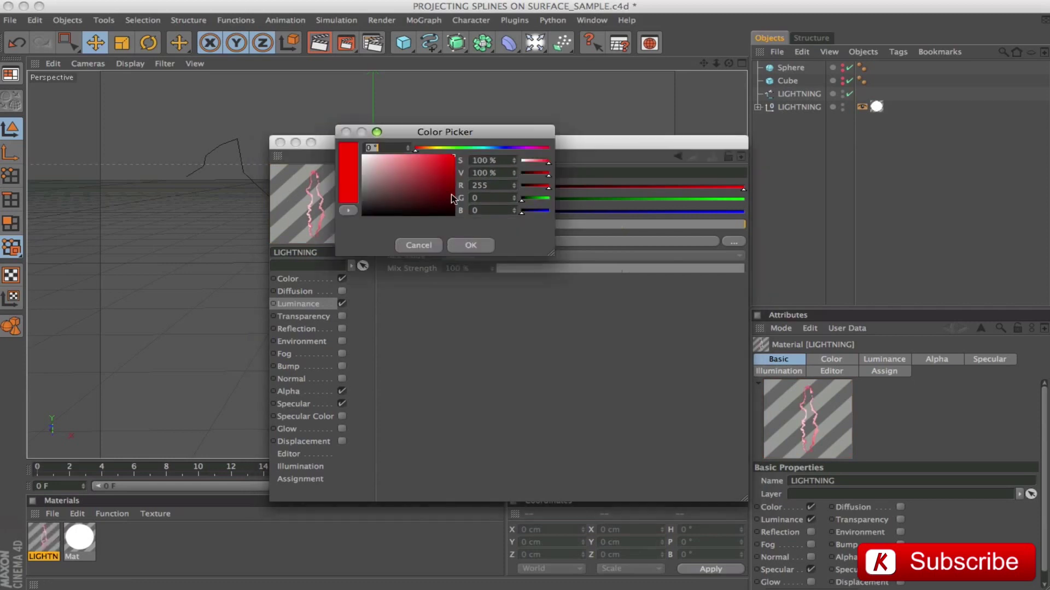
mouse_move(461, 149)
left_mouse_down()
mouse_move(470, 148)
mouse_move(416, 149)
mouse_move(443, 149)
left_mouse_up()
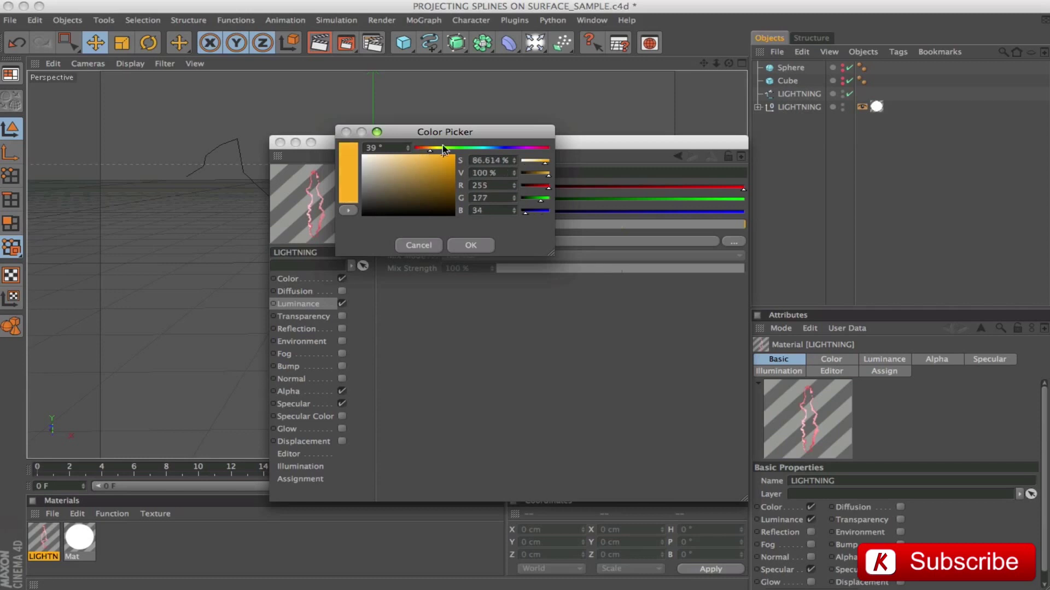
left_click(469, 245)
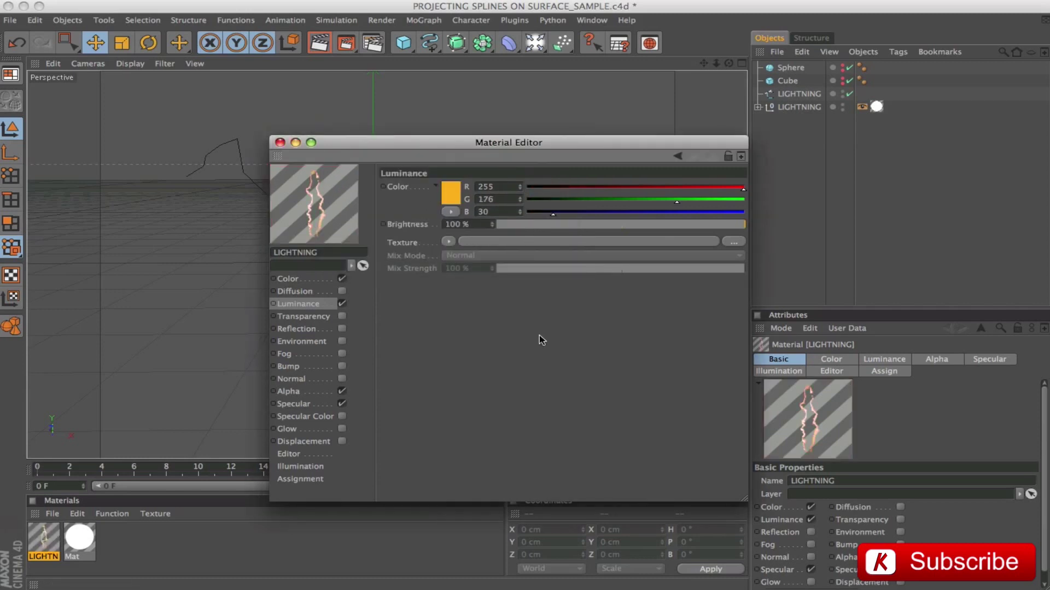
Enable Glow with 100% outer strength, 1.7 cm radius and frequency 3.
left_click(342, 428)
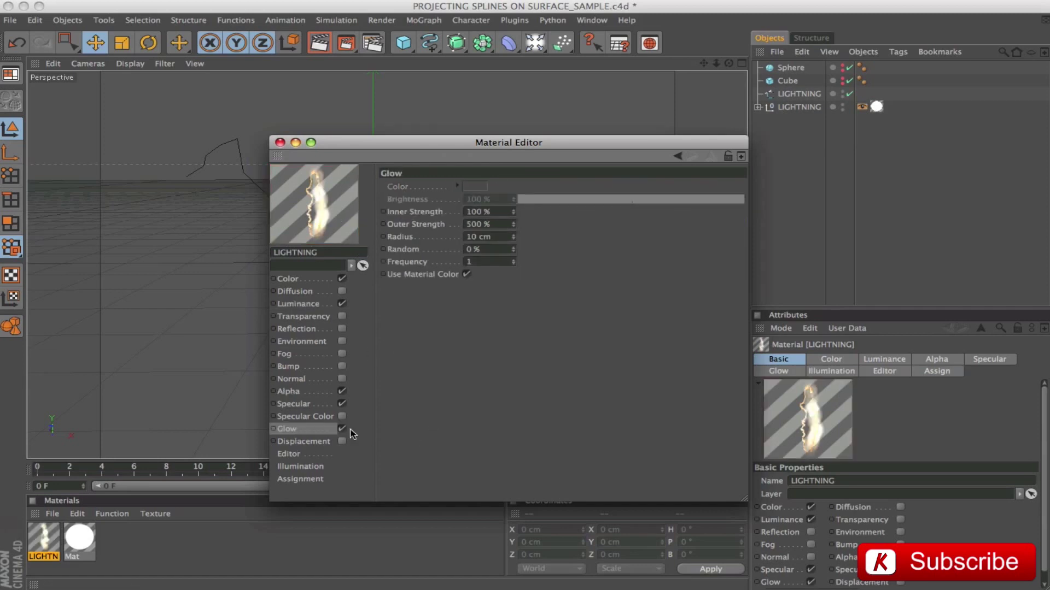
left_click(501, 224)
type("100")
key("Tab")
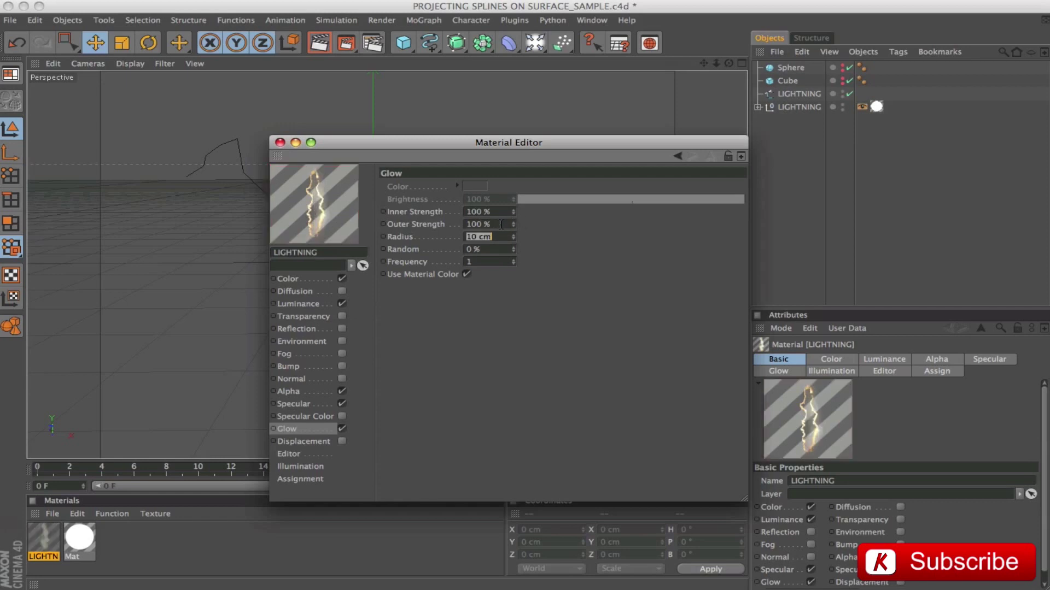
type("1")
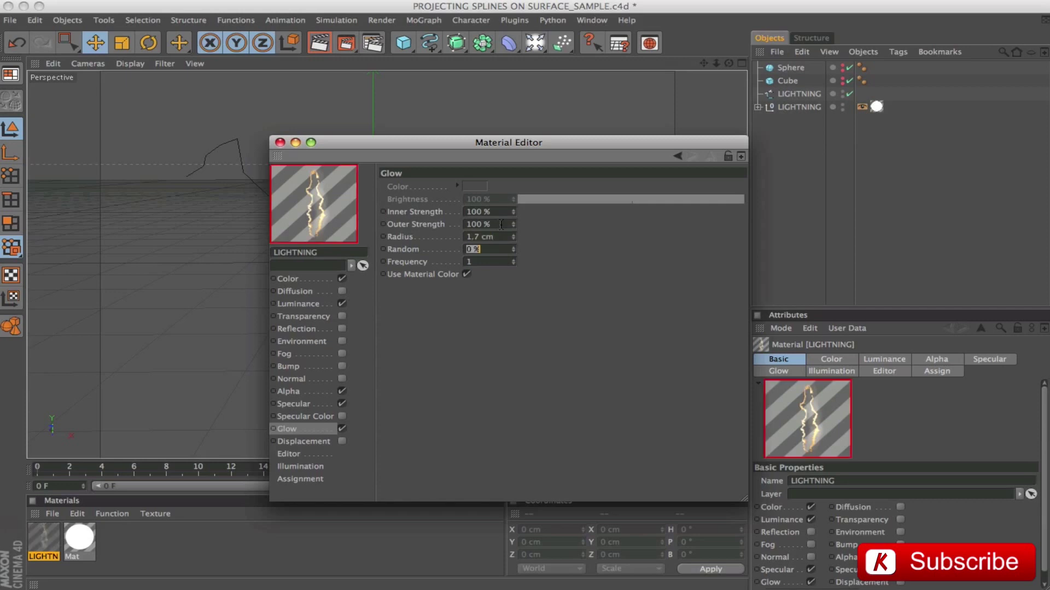
key("Tab")
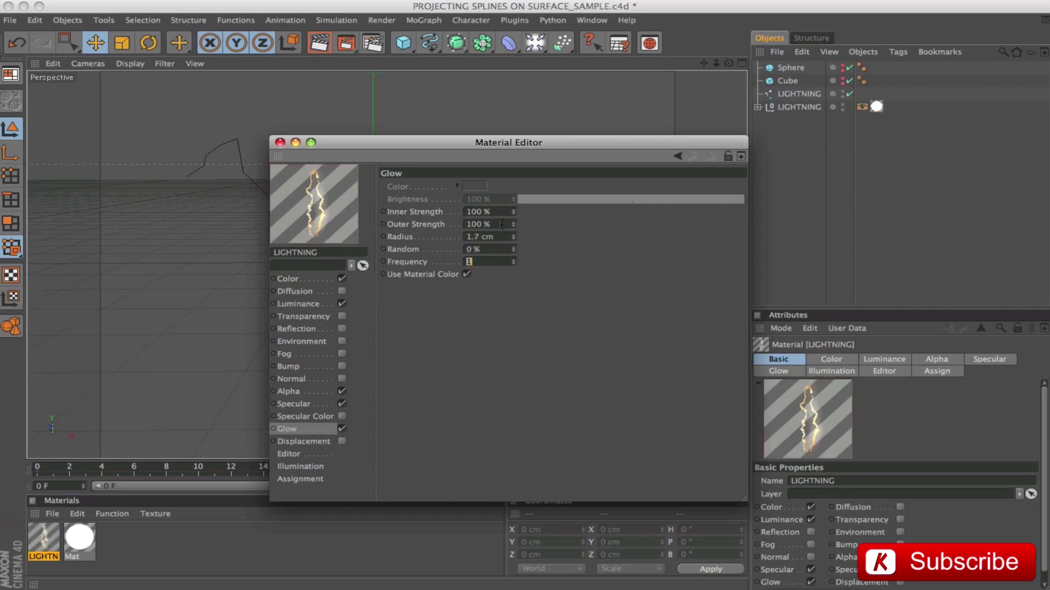
type("3")
key("Return")
Check the glowing bolt in an enlarged, animated preview window, then close it.
right_click(315, 208)
left_click(355, 140)
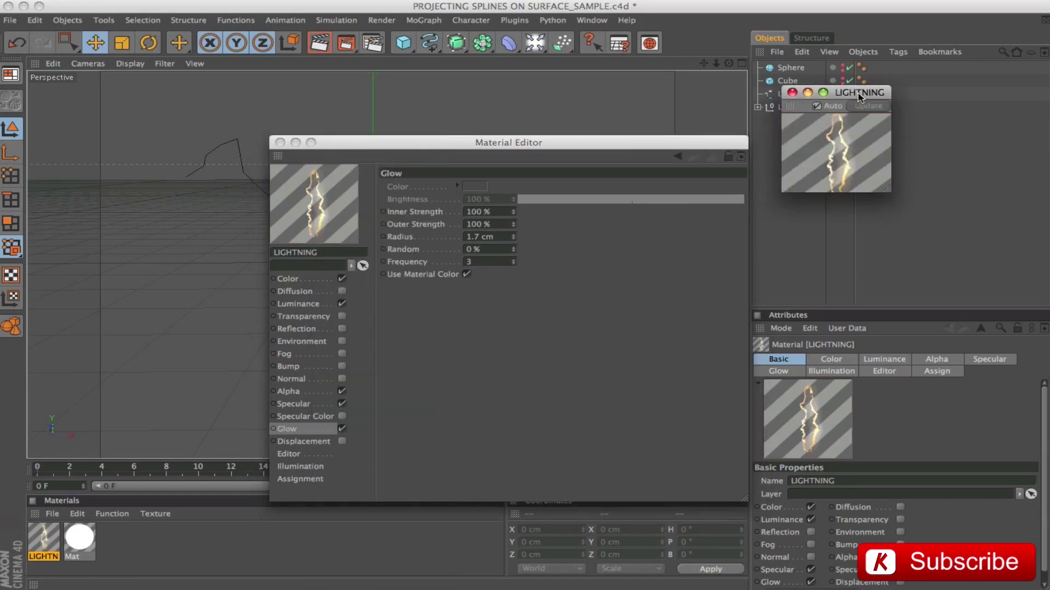
left_click_drag(859, 97, 445, 82)
left_click_drag(477, 177, 842, 465)
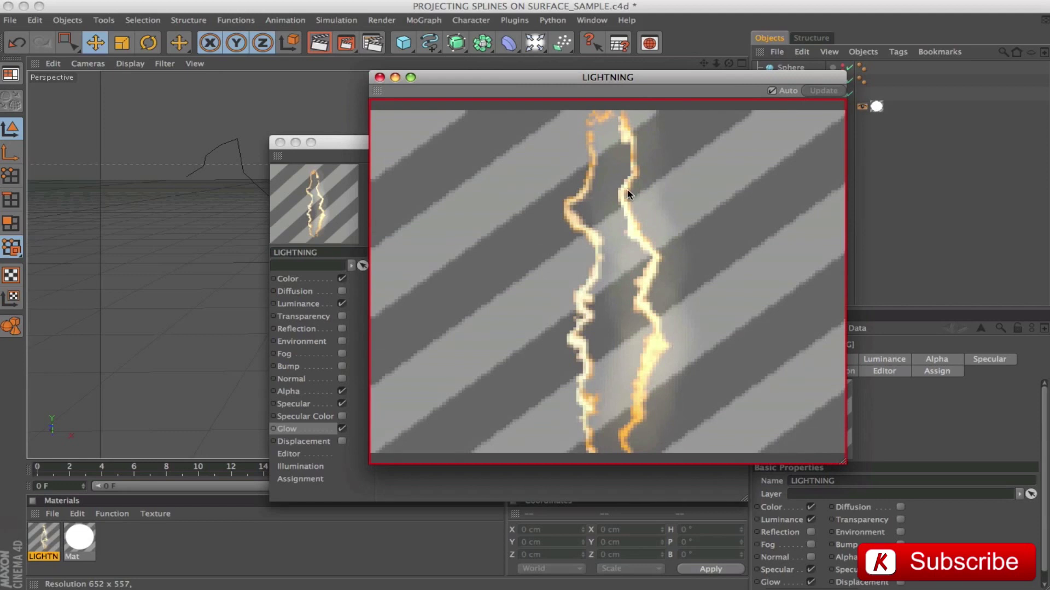
right_click(608, 185)
left_click(604, 178)
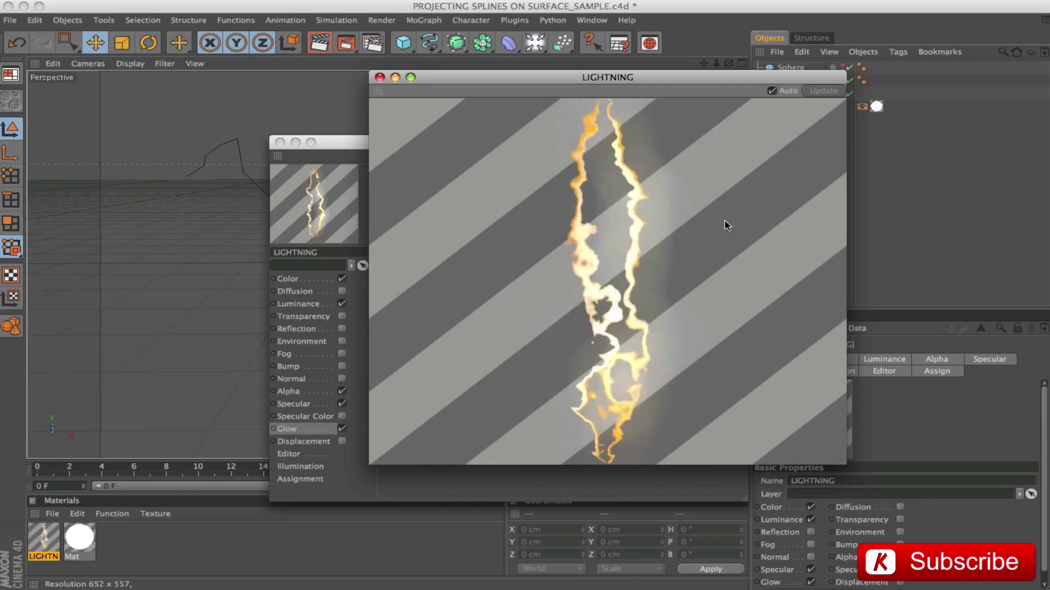
right_click(498, 152)
left_click(512, 155)
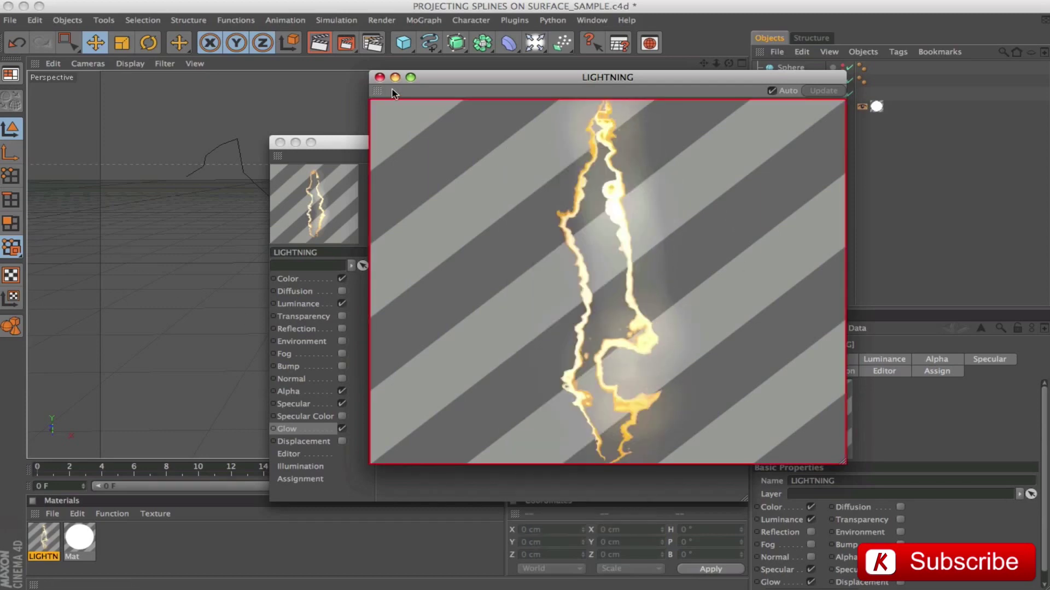
left_click(379, 78)
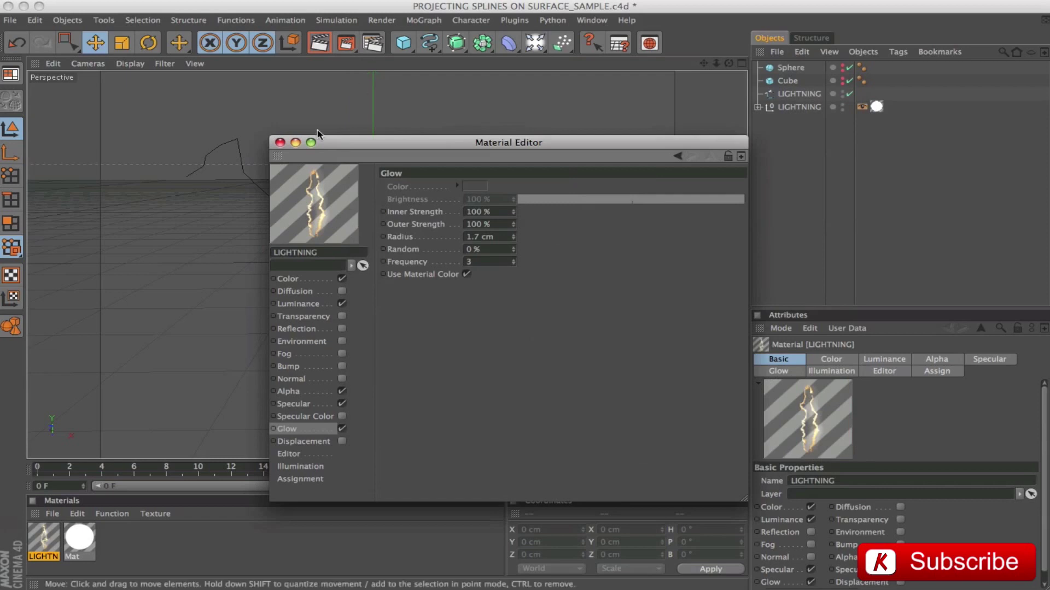
Set the lightning gradient shader's frequency to 7, watching it in an animated preview.
left_click(288, 280)
left_click(588, 246)
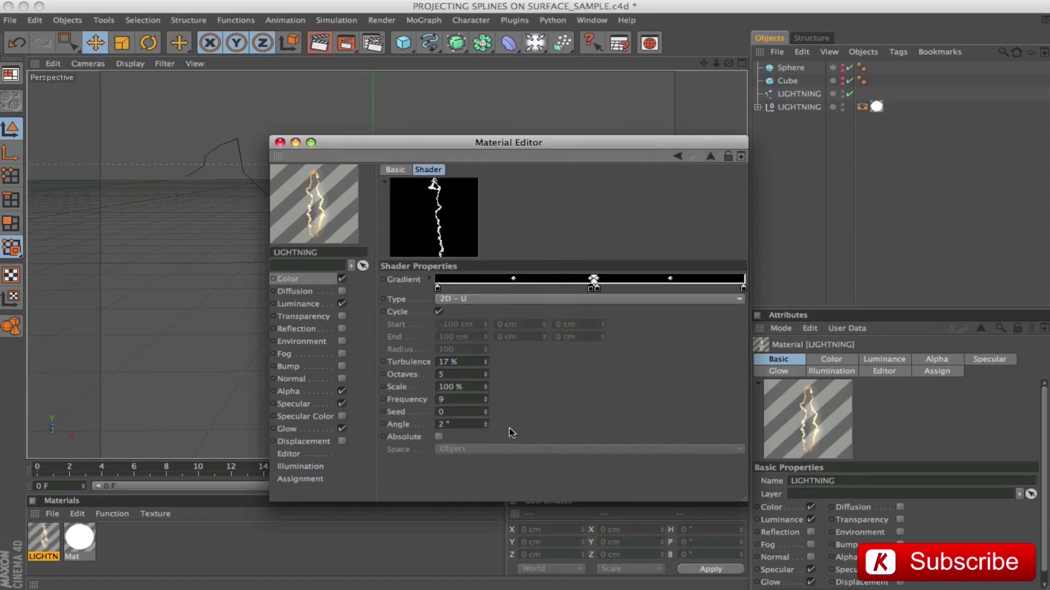
left_click(485, 397)
right_click(471, 219)
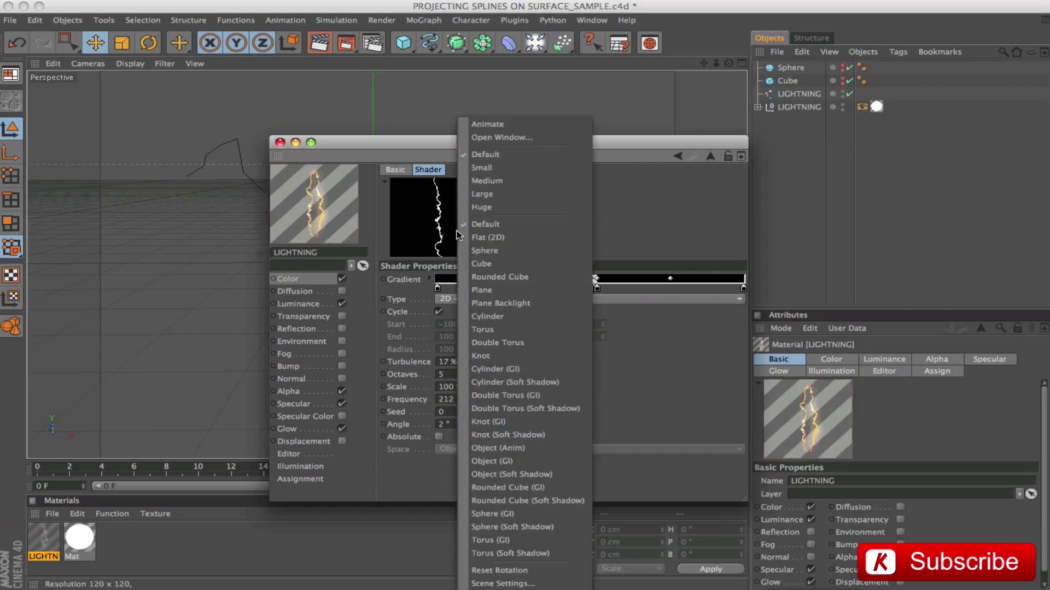
left_click(487, 143)
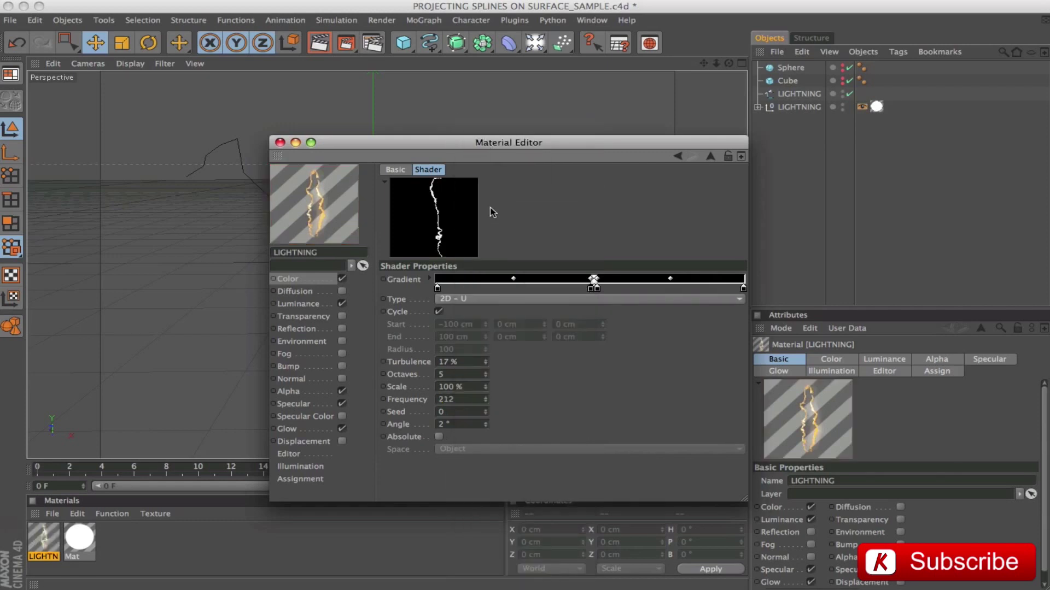
left_click(485, 399)
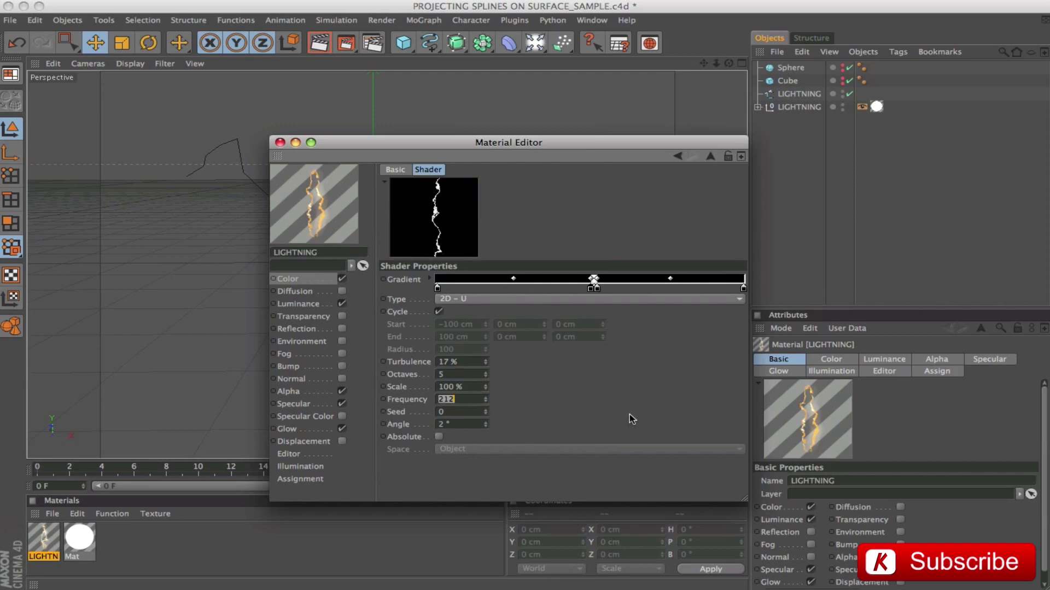
type("7")
key("Return")
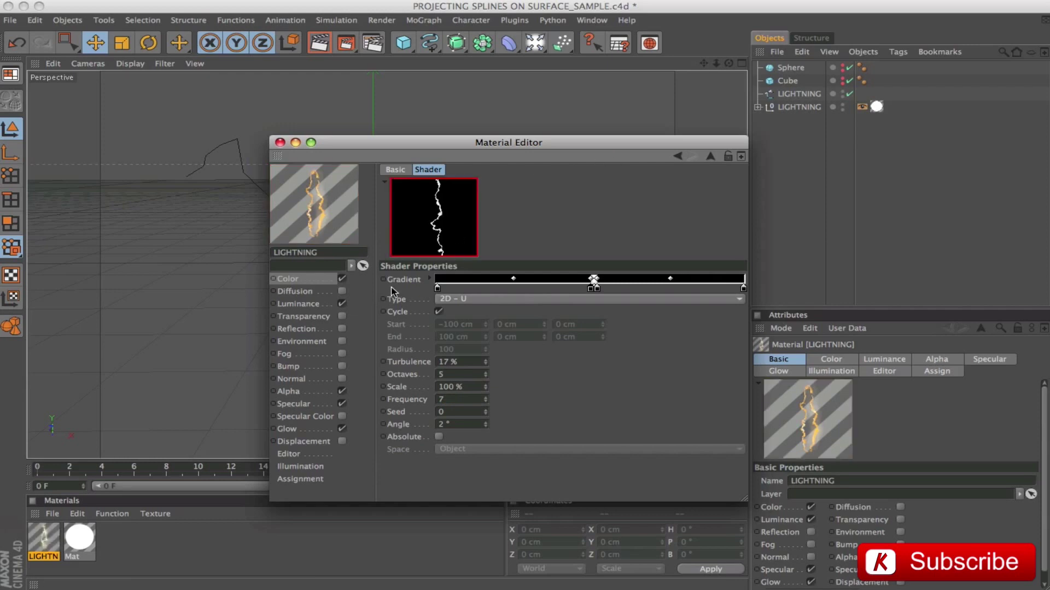
Copy the Color channel's lightning gradient and paste it into the Alpha texture.
left_click(306, 282)
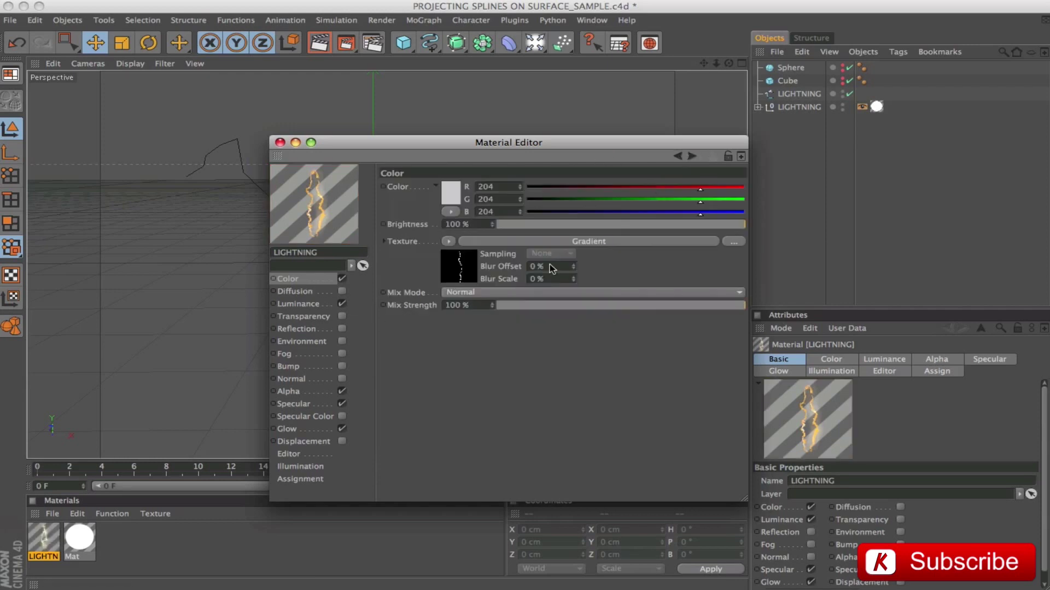
left_click(449, 241)
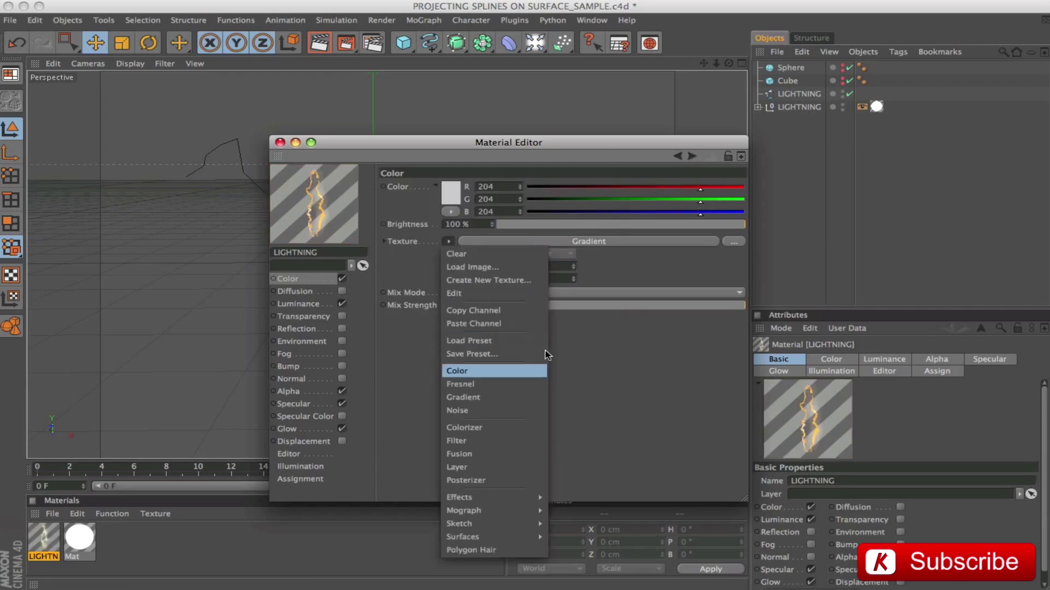
left_click(495, 307)
left_click(295, 393)
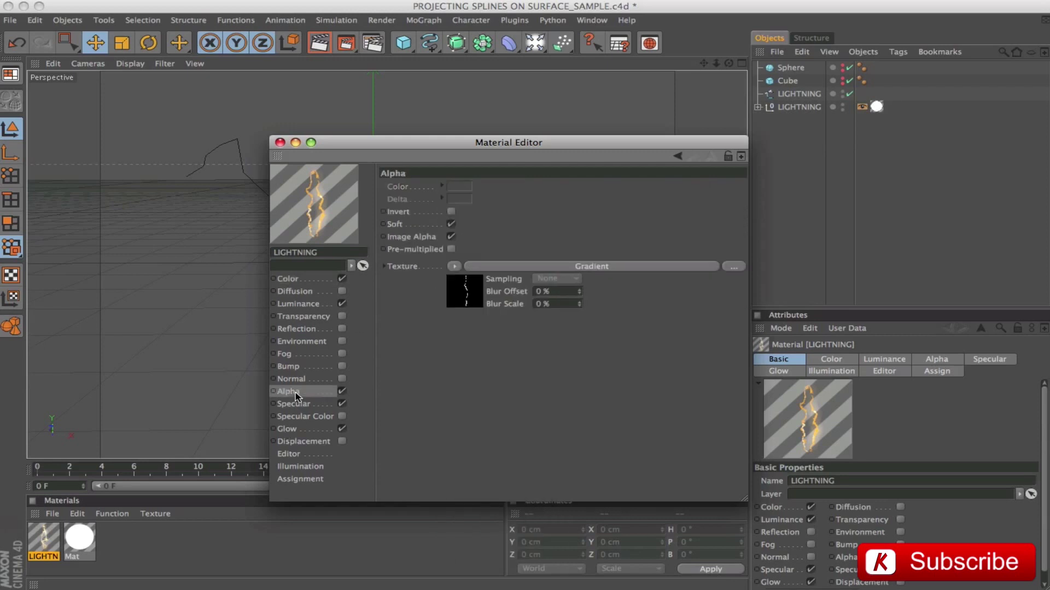
left_click(454, 267)
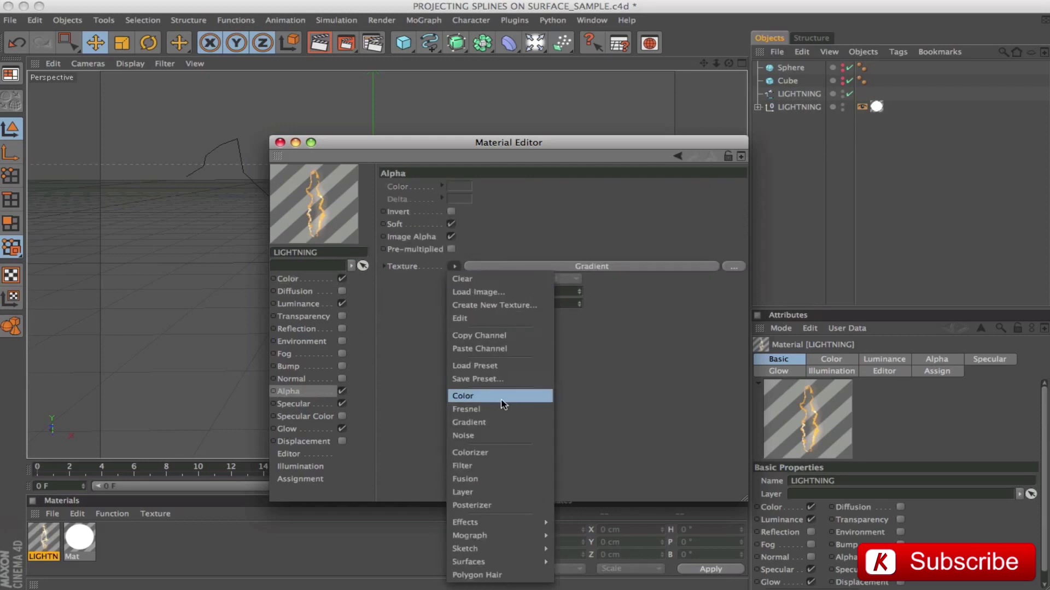
left_click(492, 349)
Enable Bump with the lightning gradient at 250% strength and close the Material Editor.
left_click(342, 366)
left_click(311, 365)
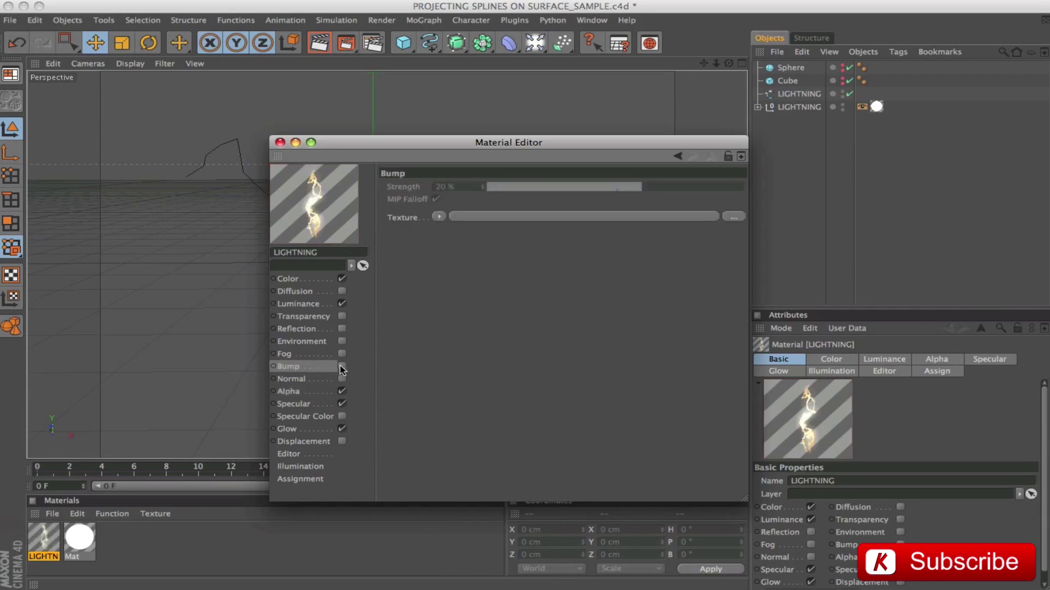
left_click(438, 217)
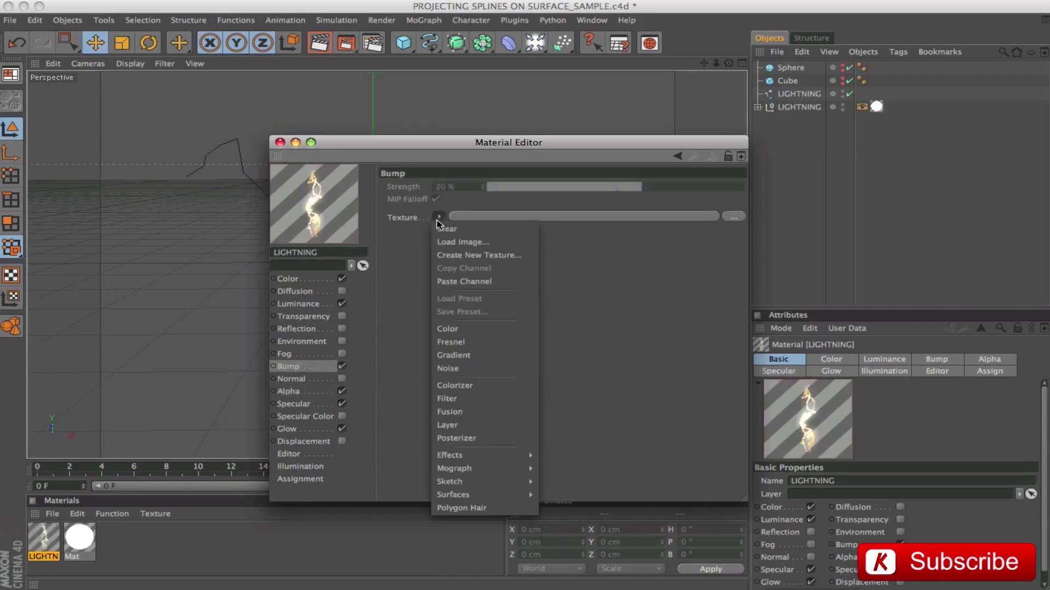
left_click(478, 281)
left_click(461, 186)
type("250")
key("Return")
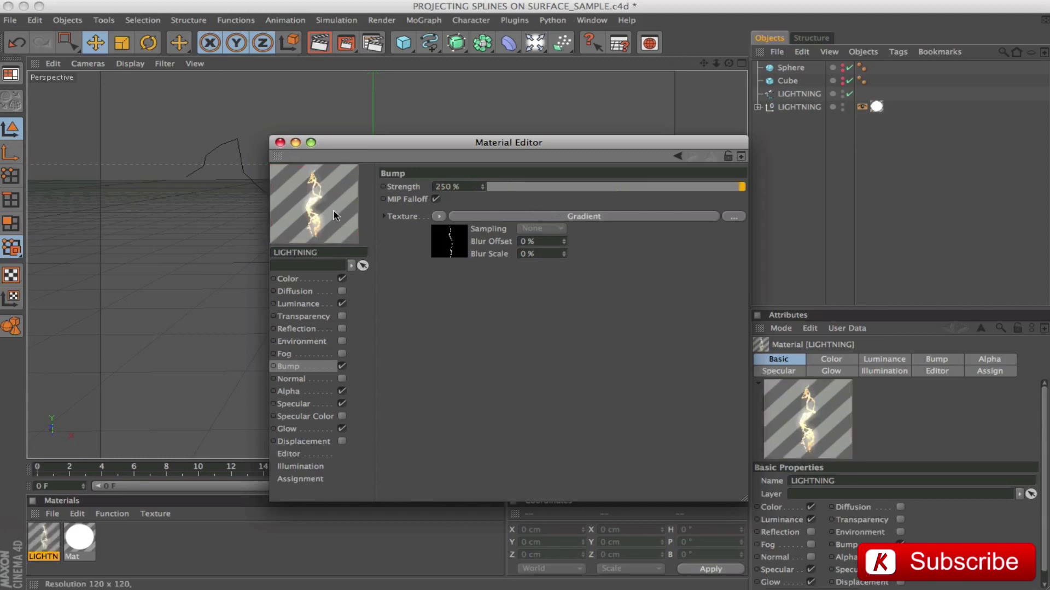
left_click(280, 142)
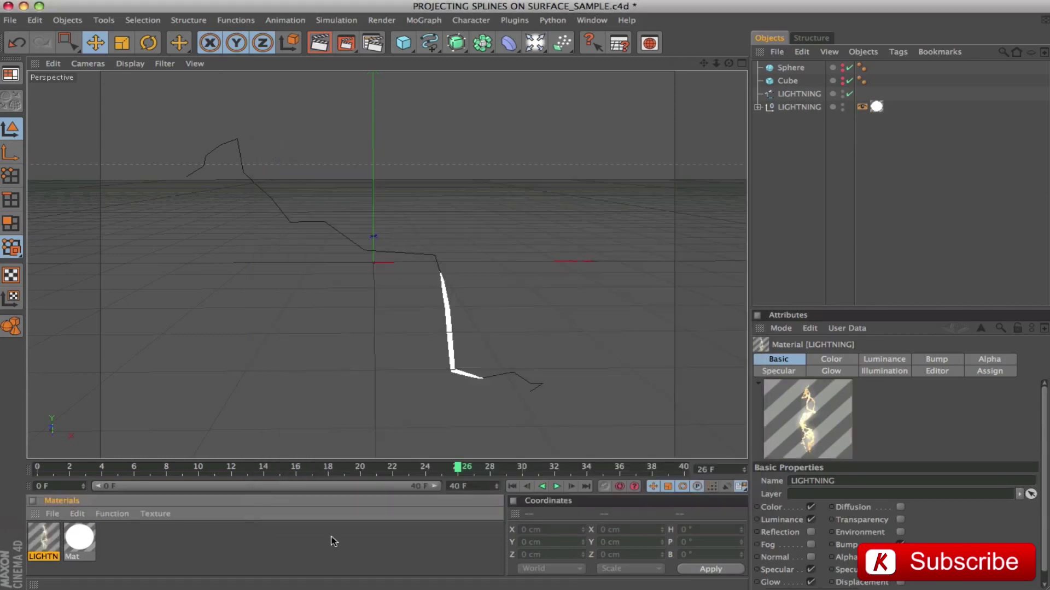
Apply the LIGHTNING material to the LIGHTNING object and test cylinder radii of 9 and 17 cm.
left_click_drag(53, 541, 876, 107)
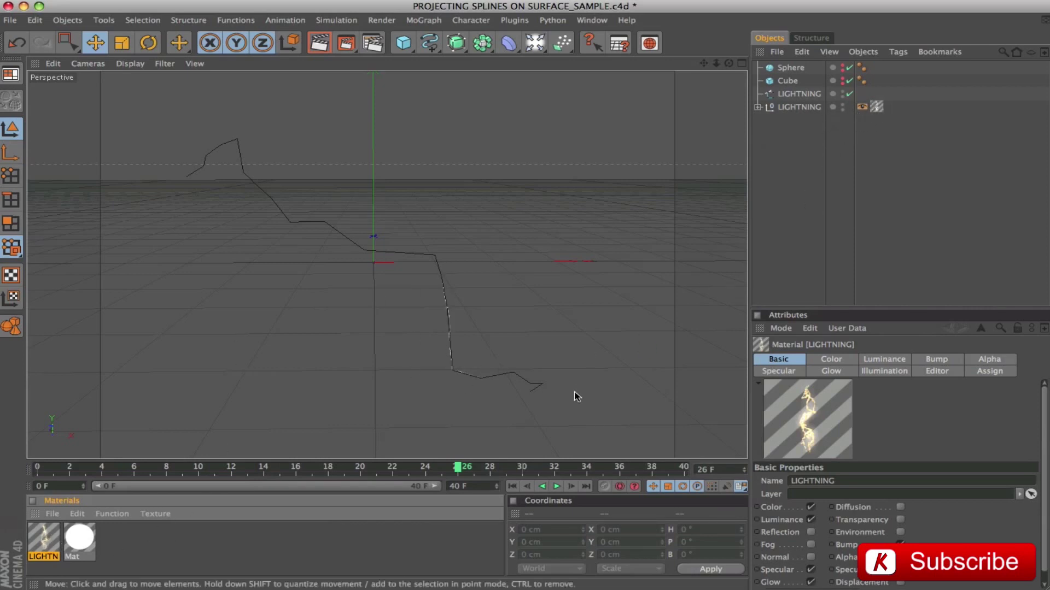
key("ctrl+r")
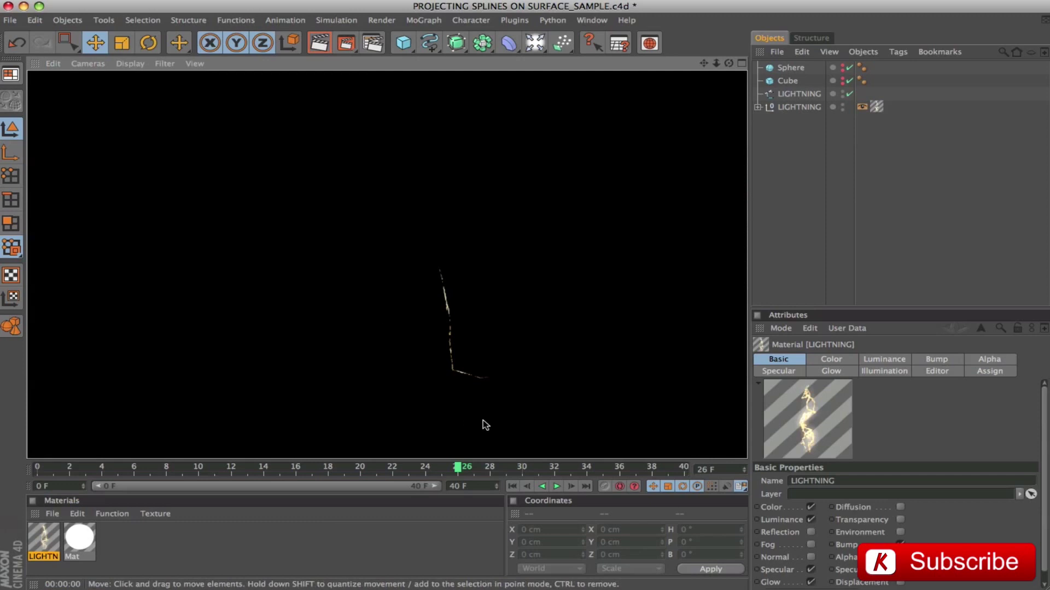
left_click(758, 107)
left_click(801, 120)
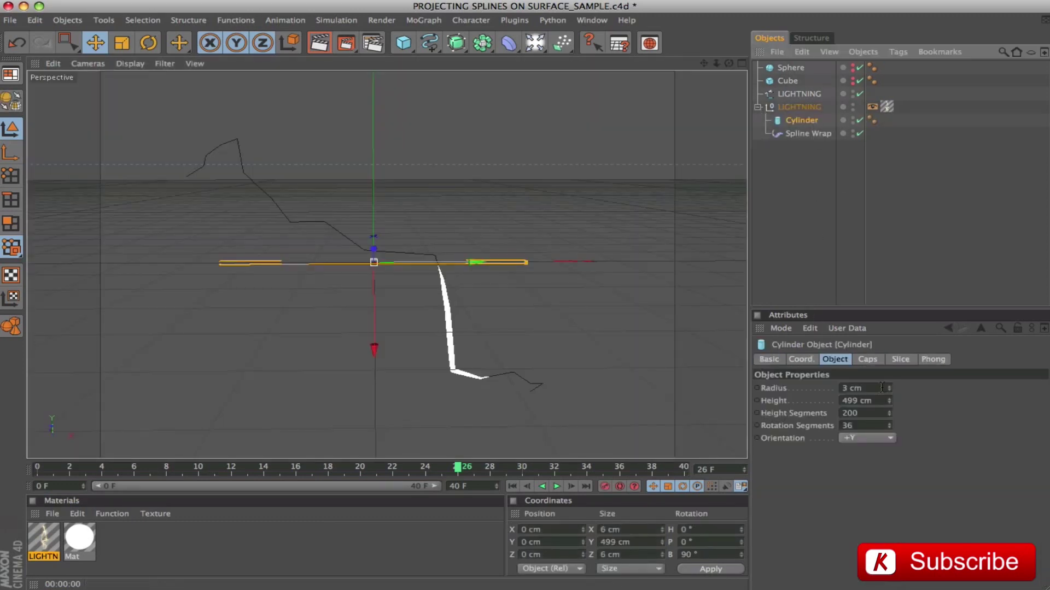
left_click(882, 388)
type("9")
key("Return")
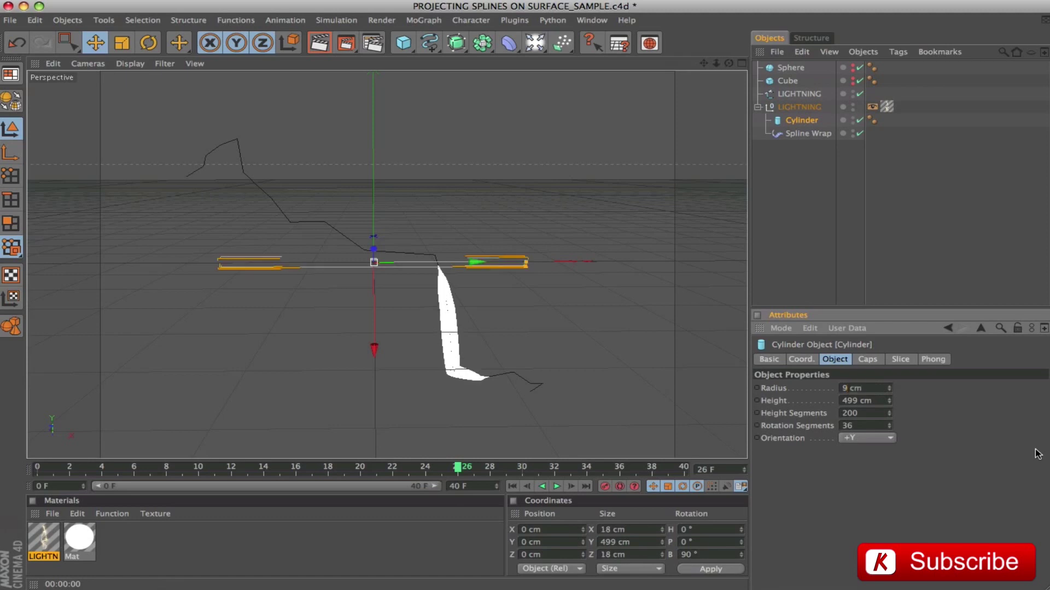
key("ctrl+r")
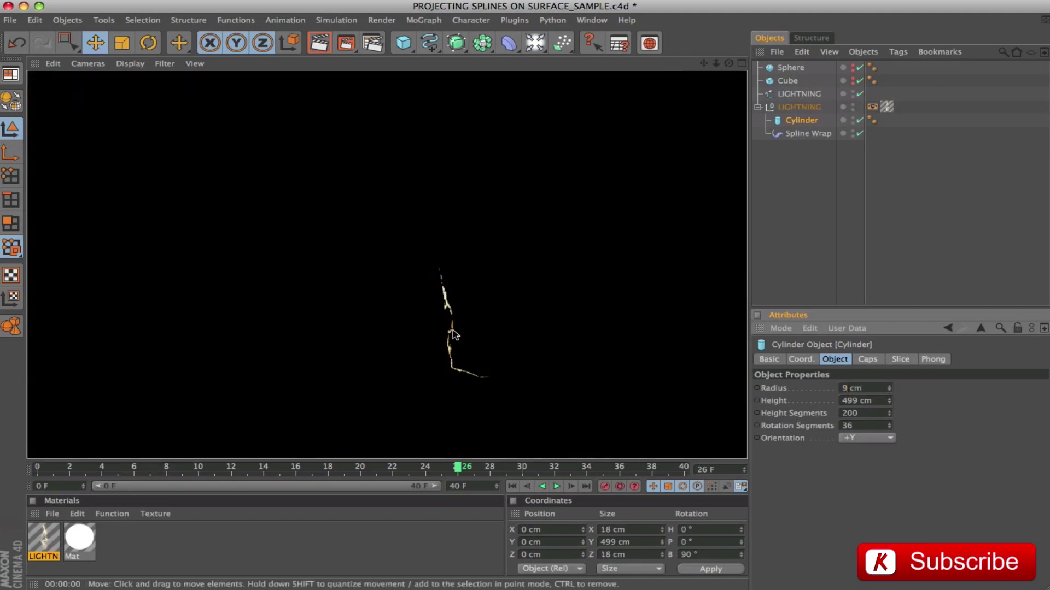
left_click(878, 389)
type("17")
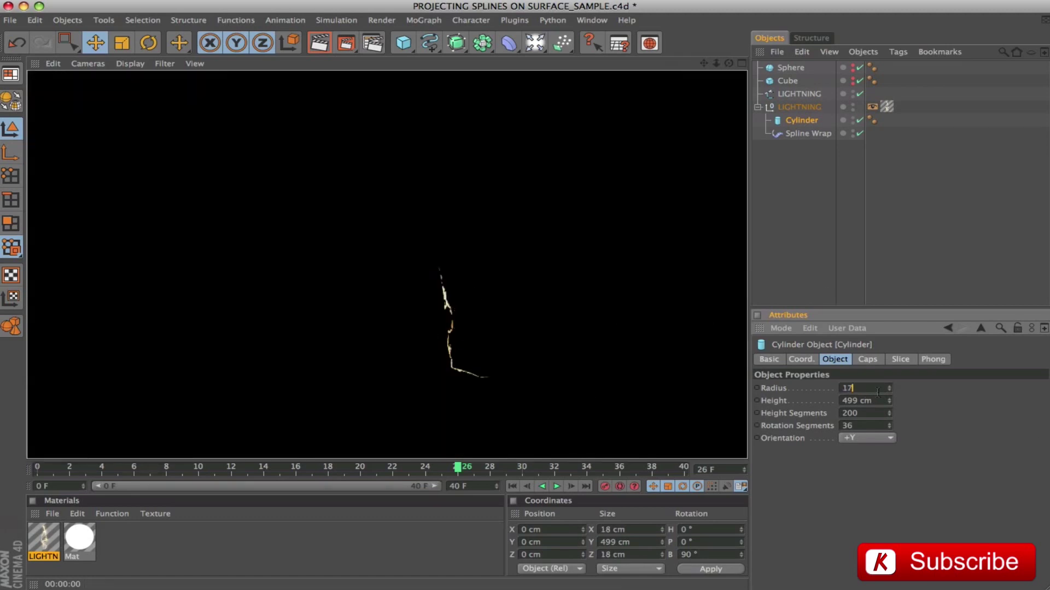
key("Return")
key("ctrl+r")
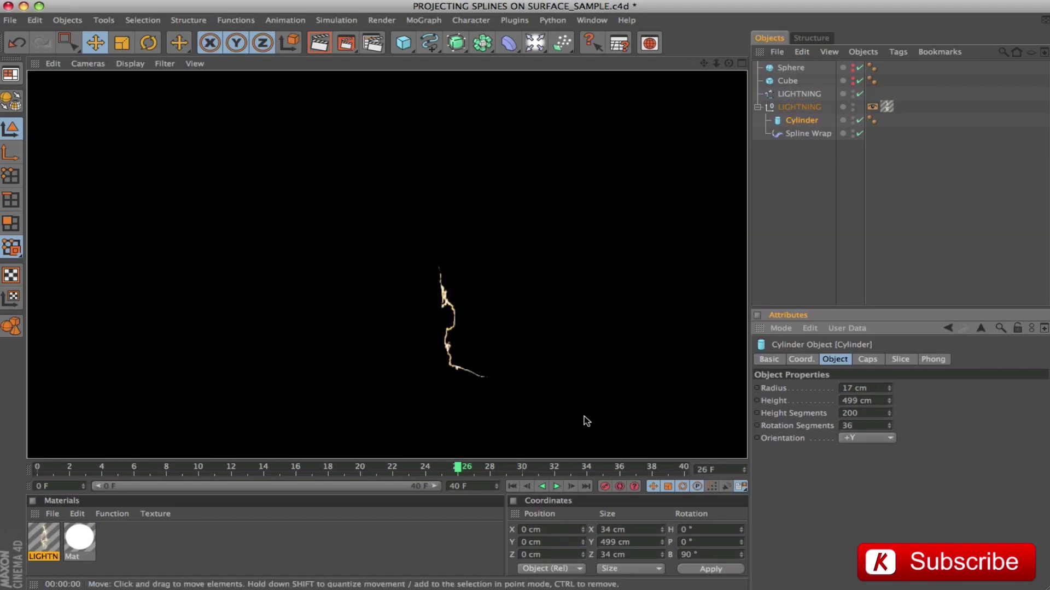
Play the lightning animation, then move to frame 20.
left_click(806, 209)
left_click(556, 486)
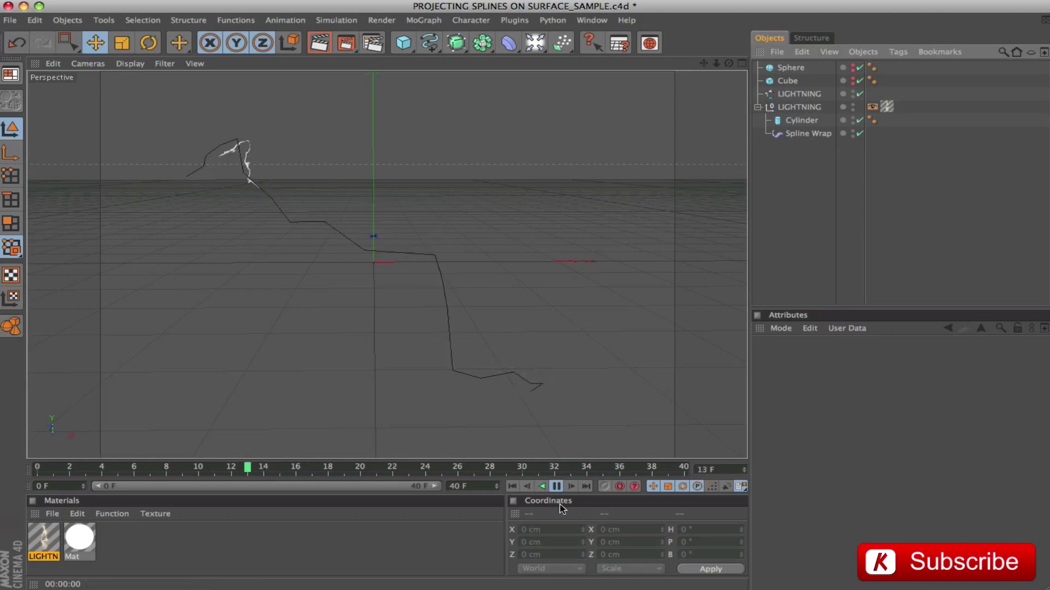
left_click(557, 486)
left_click_drag(490, 473, 361, 471)
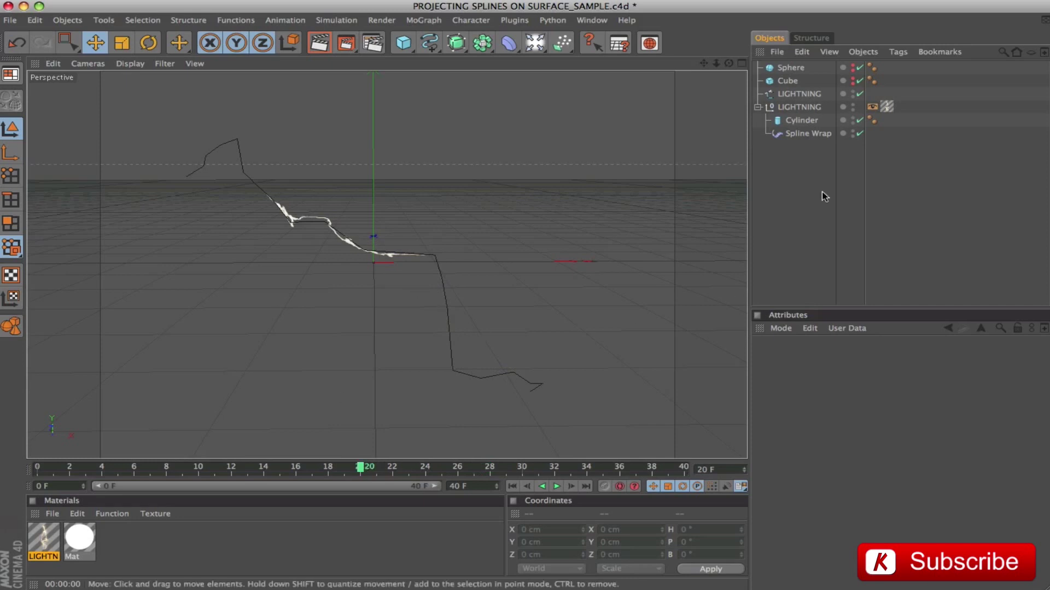
Make the cylinder 626 cm tall with a 21 cm radius, test-render, and open Render Settings.
left_click(808, 120)
left_click_drag(888, 401, 929, 394)
left_click(883, 389)
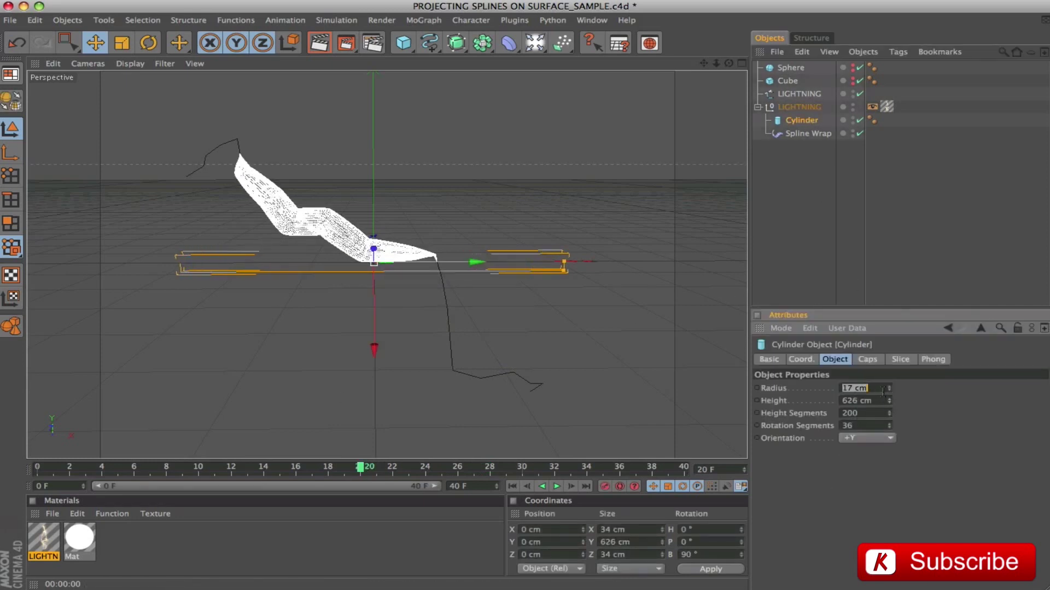
type("21")
key("Return")
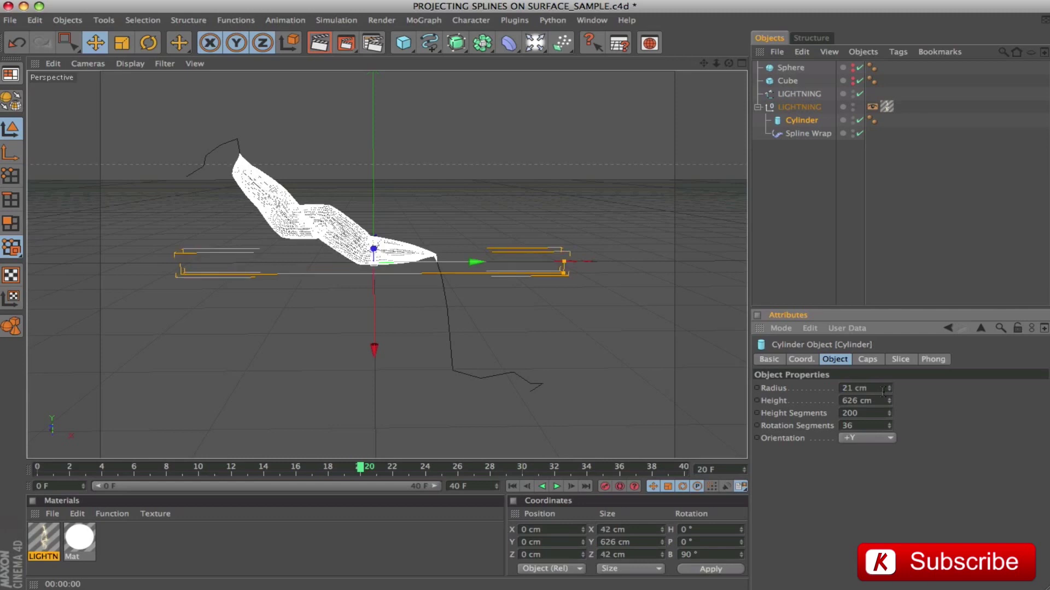
left_click(806, 162)
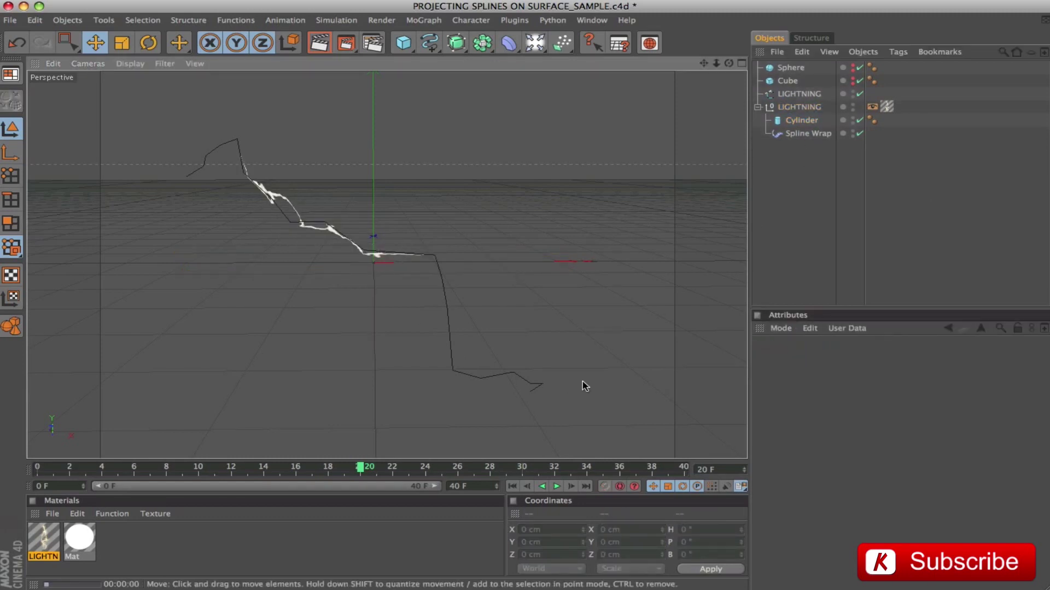
key("super+r")
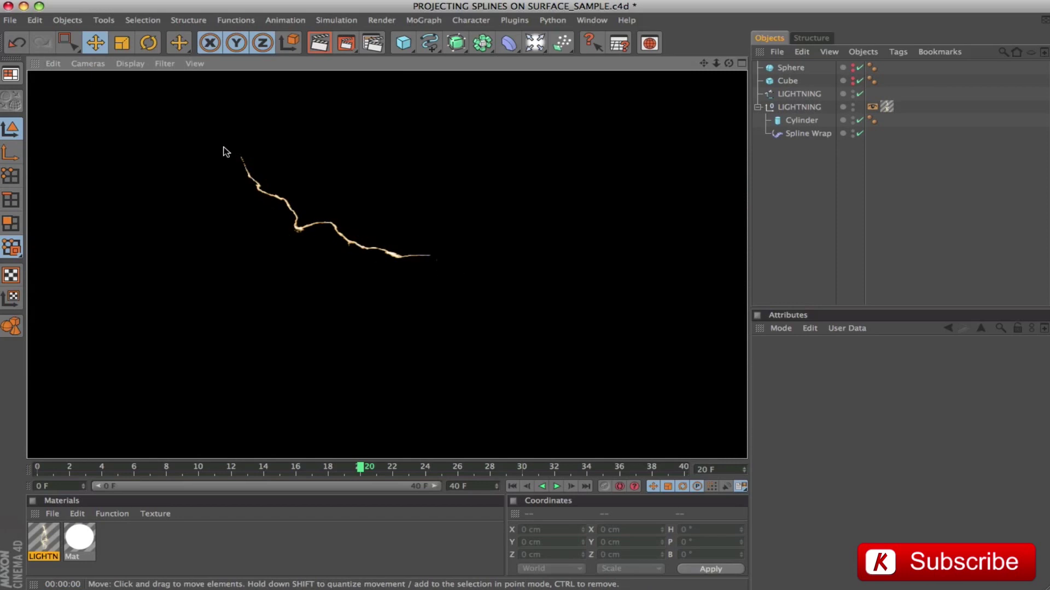
left_click(372, 43)
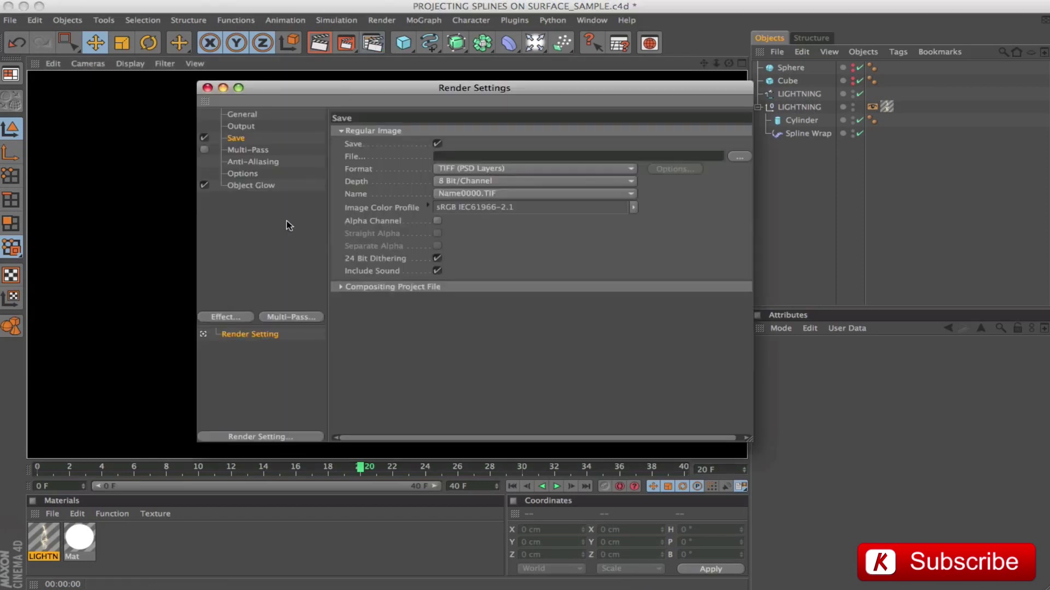
Close Render Settings, set the LIGHTNING material's Glow Inner Strength to 250%, and render the view.
left_click(235, 186)
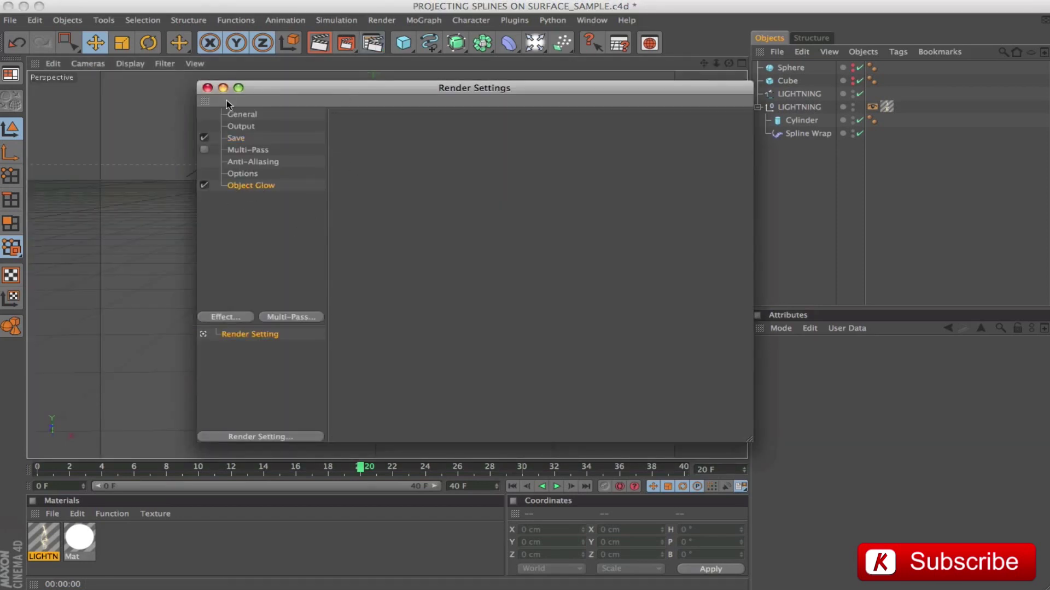
left_click(207, 87)
left_click(42, 538)
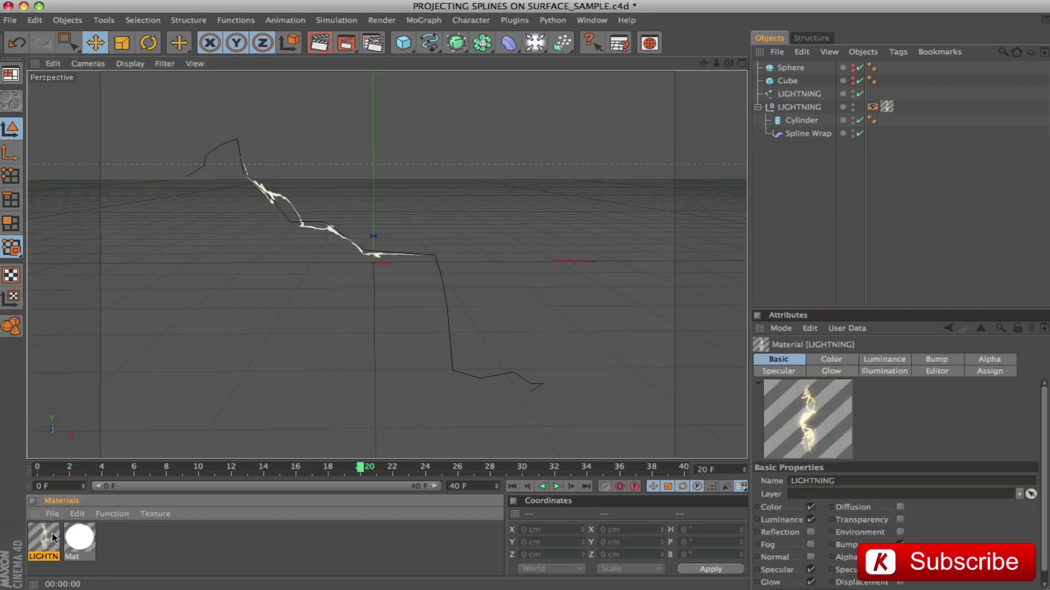
left_click(830, 371)
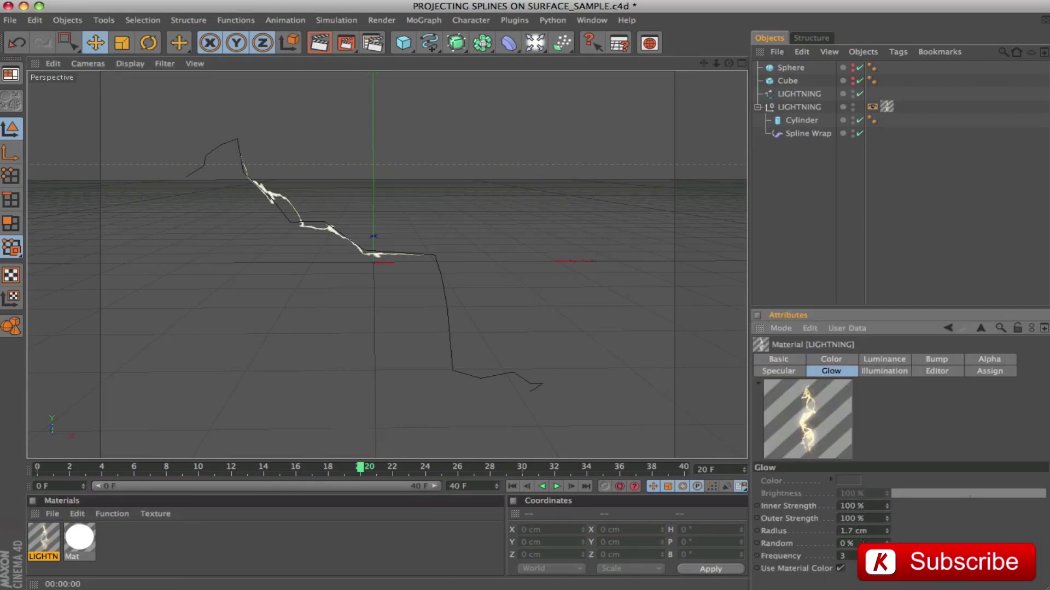
left_click(872, 506)
type("25")
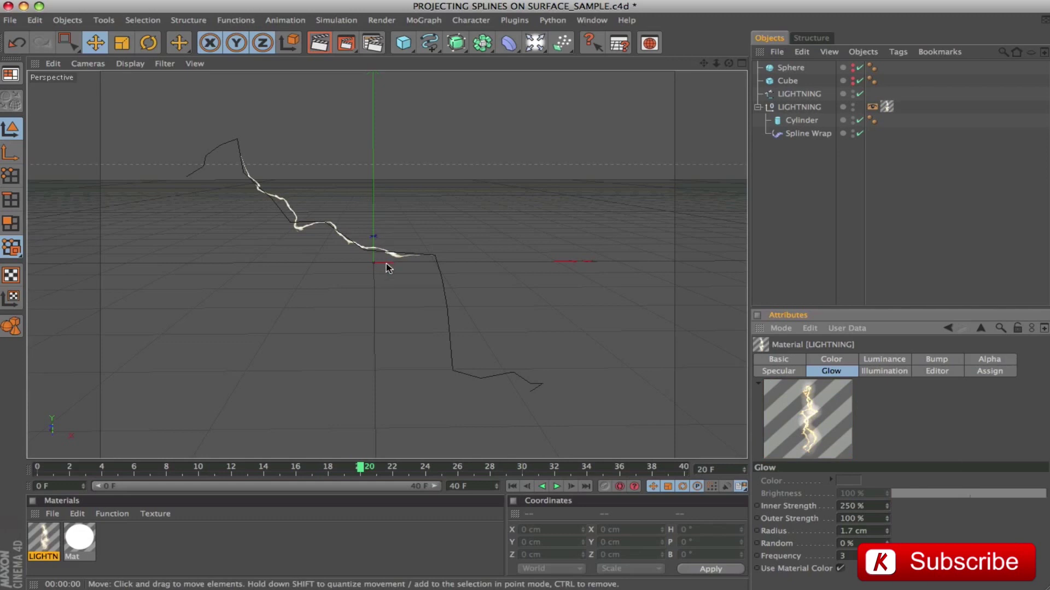
key("ctrl+r")
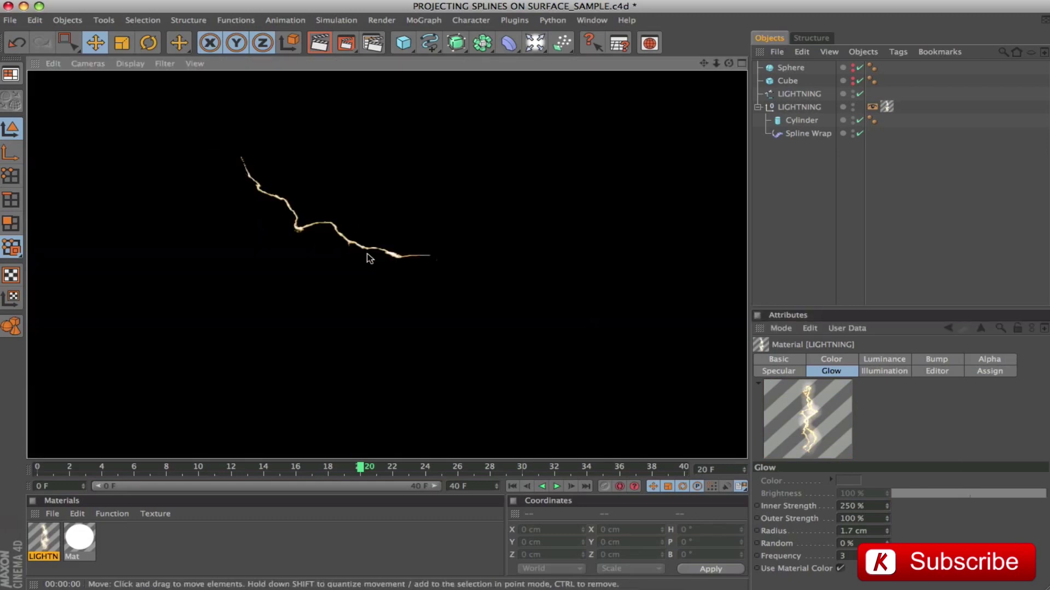
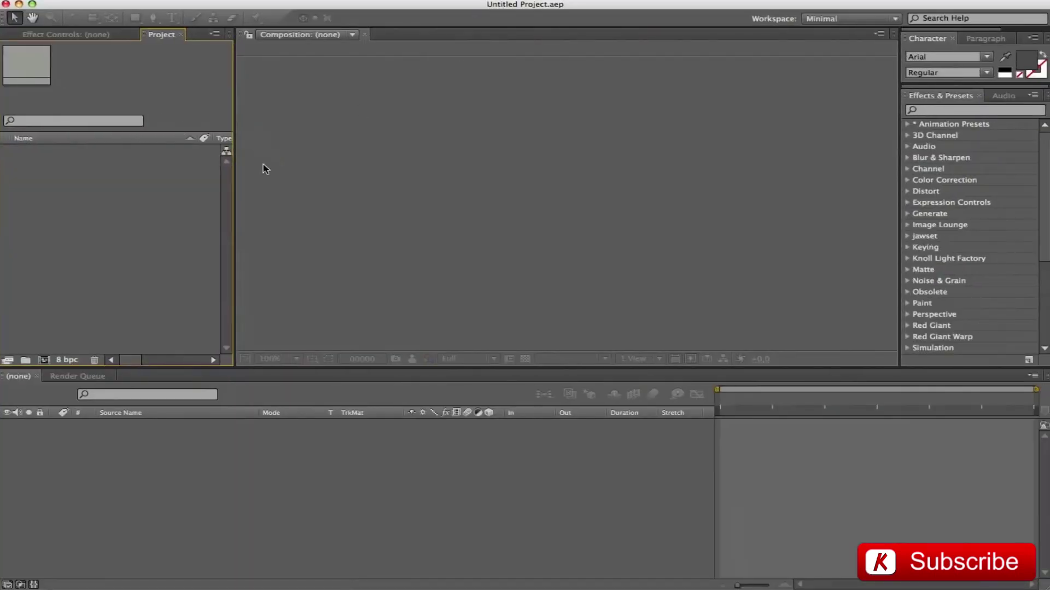
Drag the nine media files, including AUDIO_HP7.wav and DARK_CLOUDS.mov, from Finder into the Project panel.
left_click(32, 4)
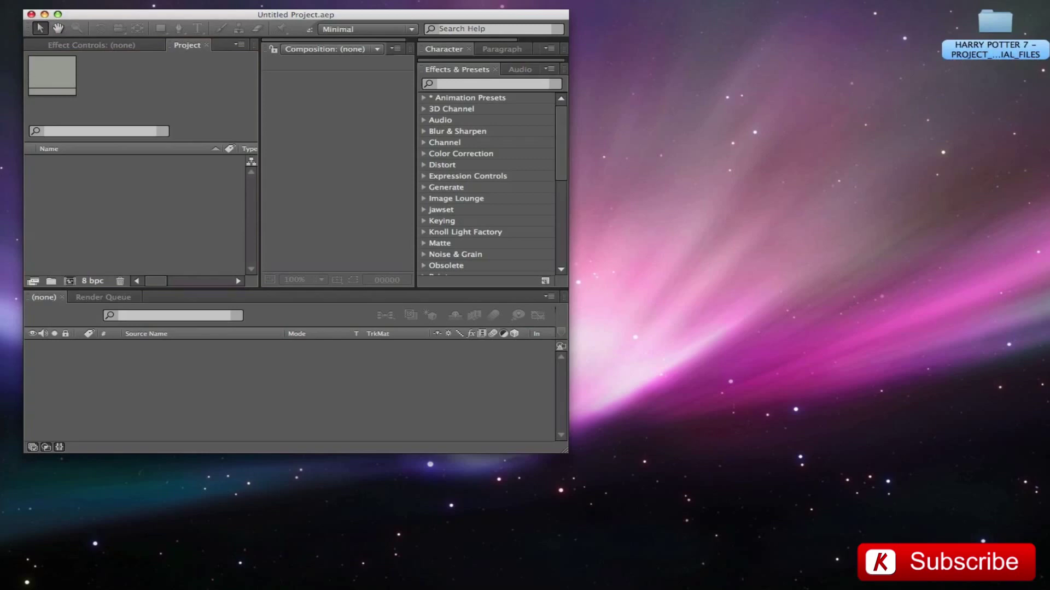
key("super+o")
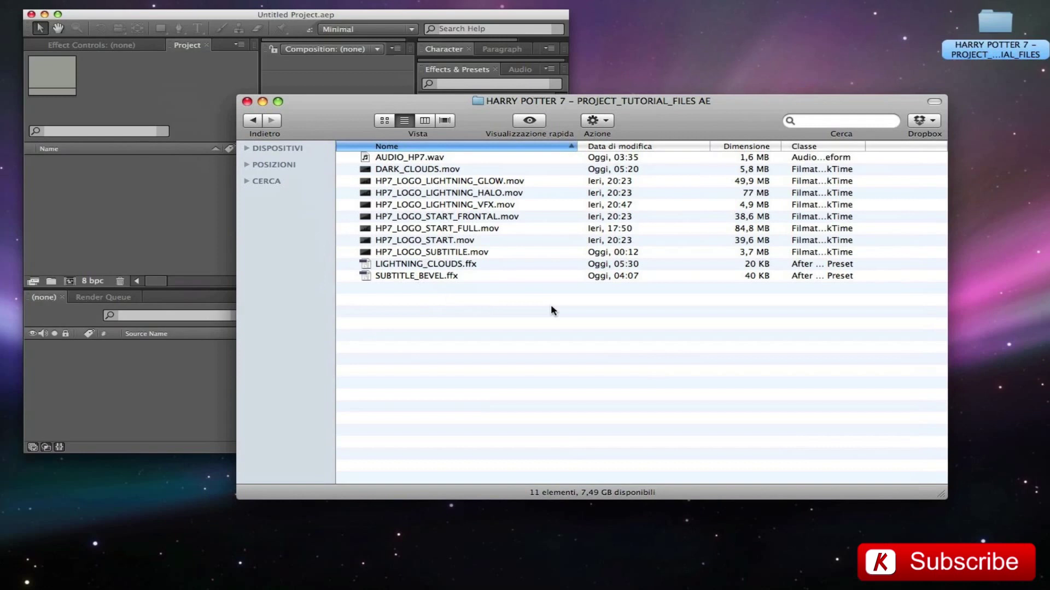
left_click_drag(530, 253, 116, 186)
left_click(624, 114)
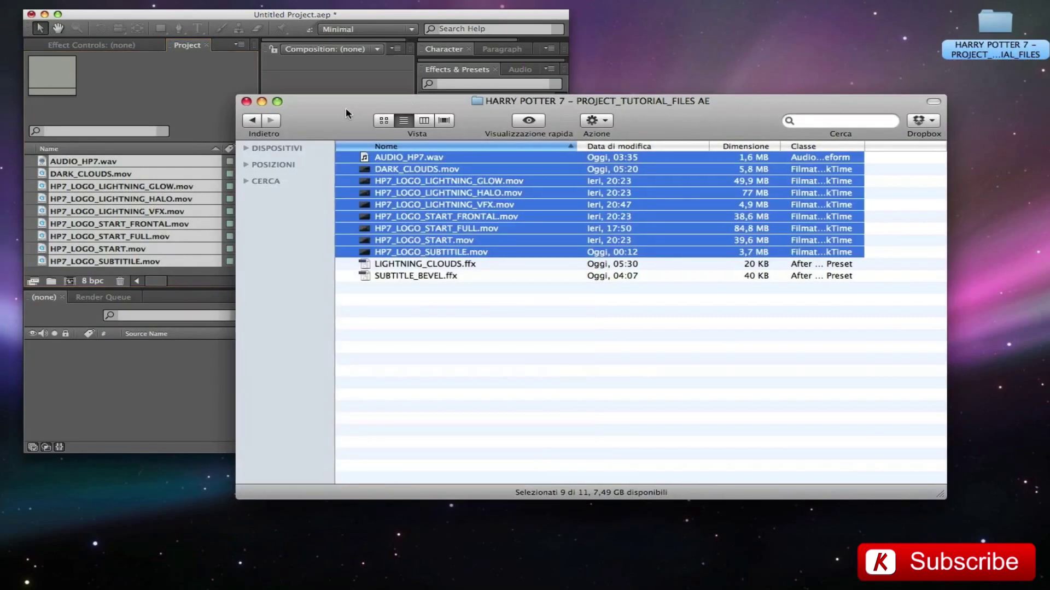
left_click(262, 102)
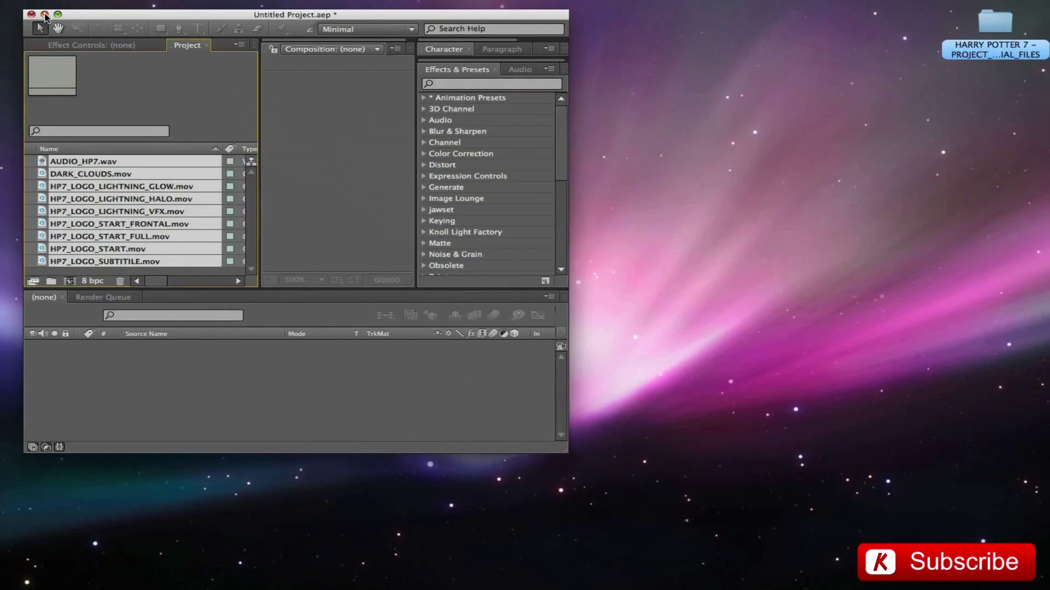
left_click(57, 15)
left_click(86, 320)
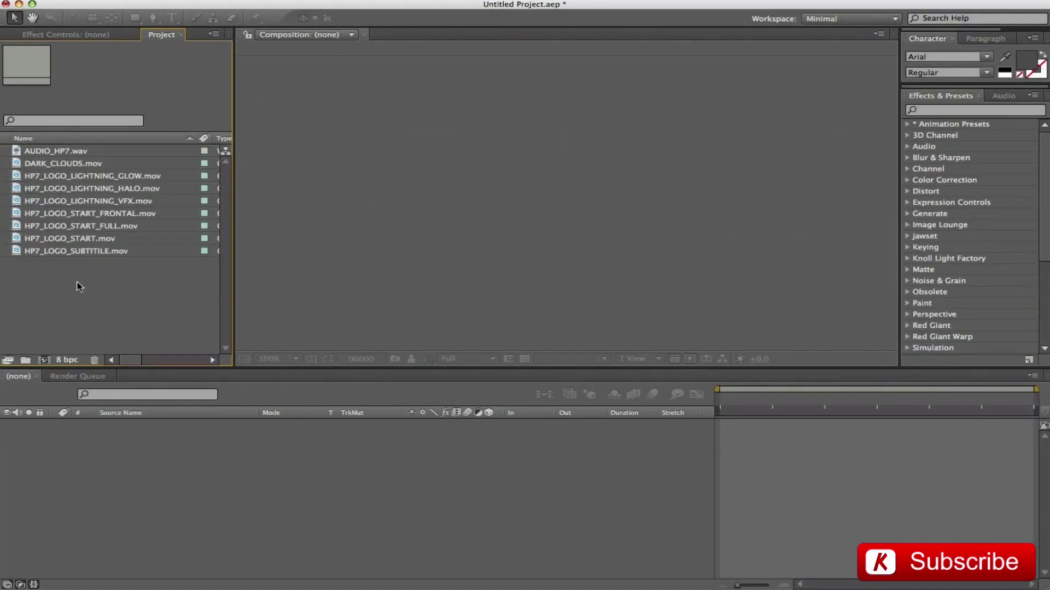
Create a composition from HP7_LOGO_START_FULL.mov and add AUDIO_HP7.wav stretched to the clip's length.
left_click_drag(89, 224, 118, 470)
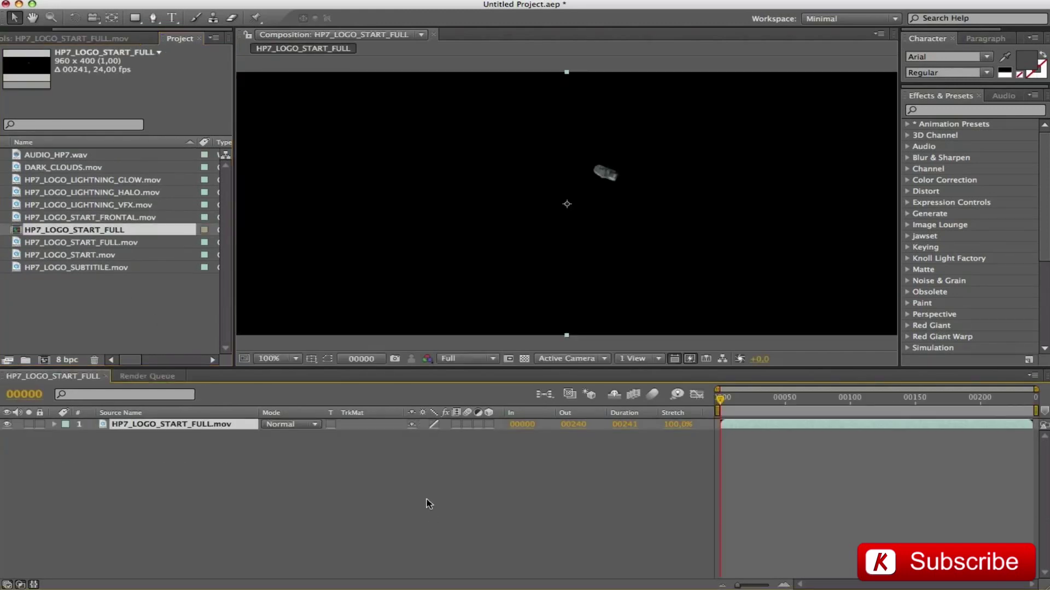
left_click(57, 300)
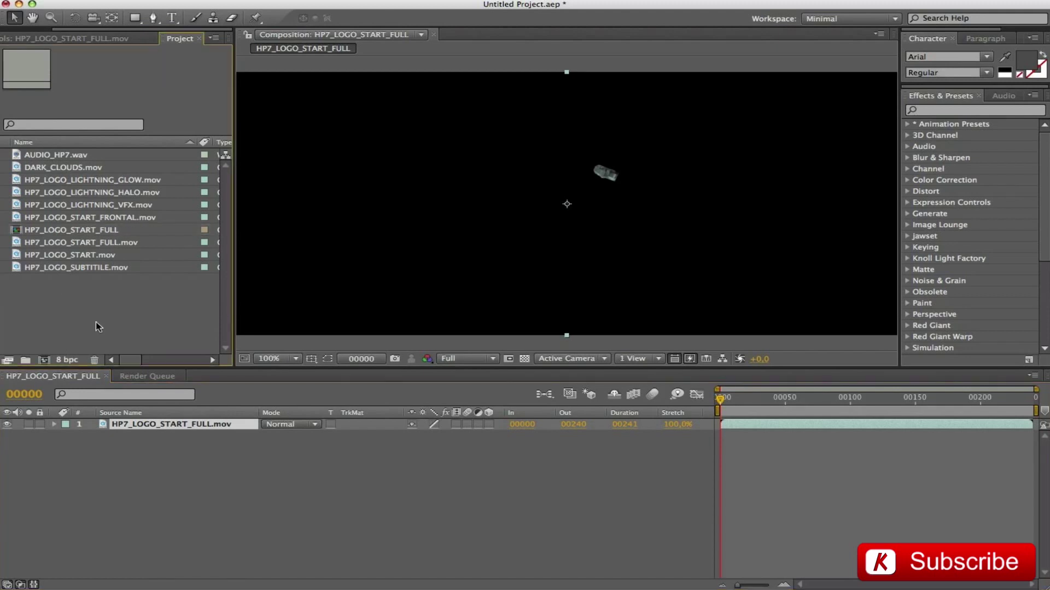
left_click_drag(55, 155, 131, 466)
left_click_drag(677, 435, 697, 441)
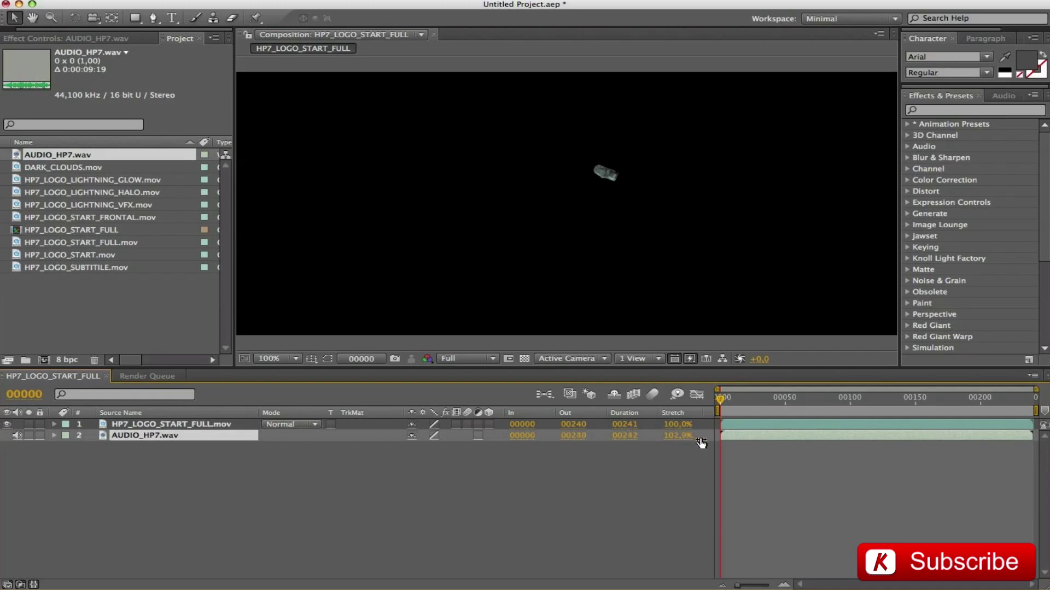
left_click(34, 584)
left_click(20, 585)
left_click(650, 455)
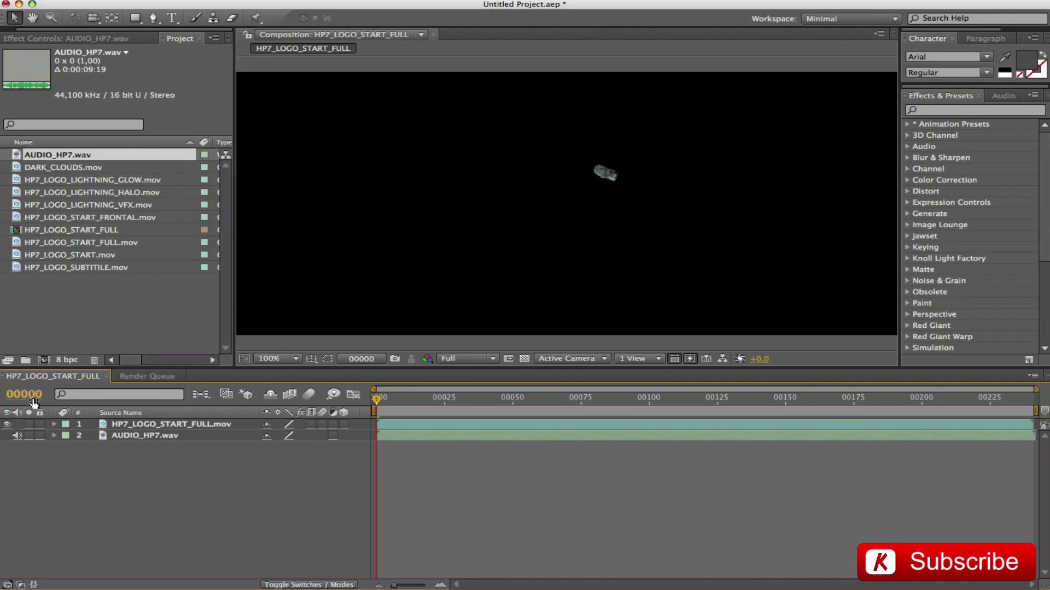
Place a composition marker at frame 44 and set the viewer magnification to Fit.
key("alt+shift+j")
type("44")
key("Return")
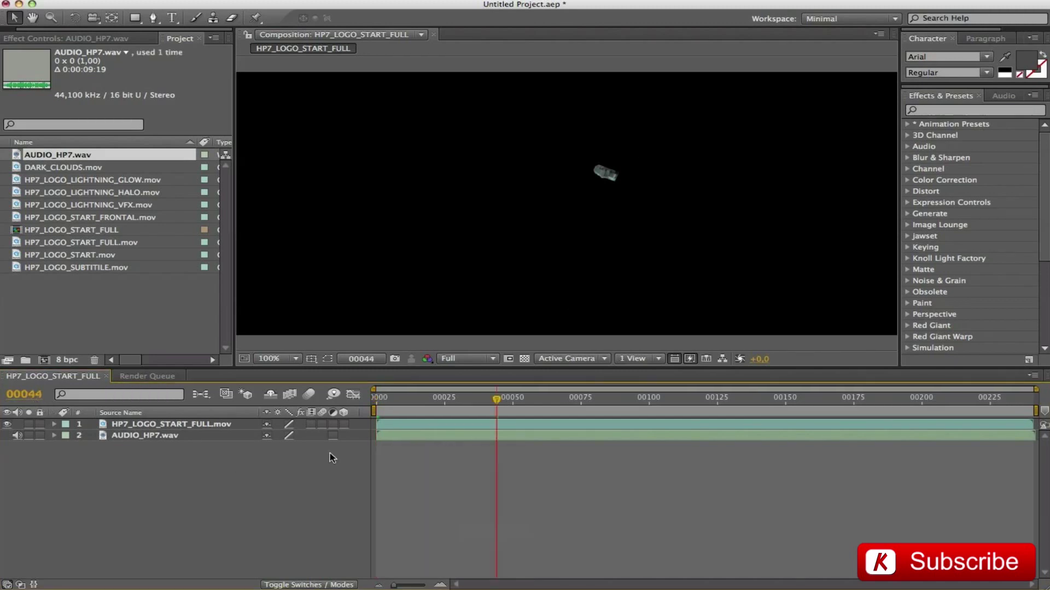
left_click_drag(1044, 412, 498, 414)
left_click(281, 358)
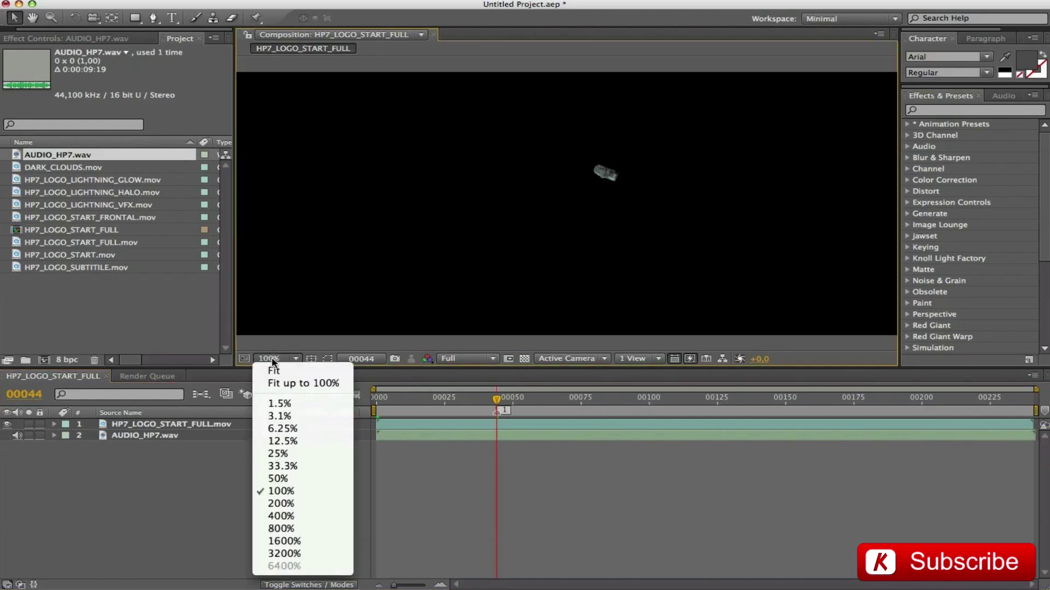
left_click(310, 371)
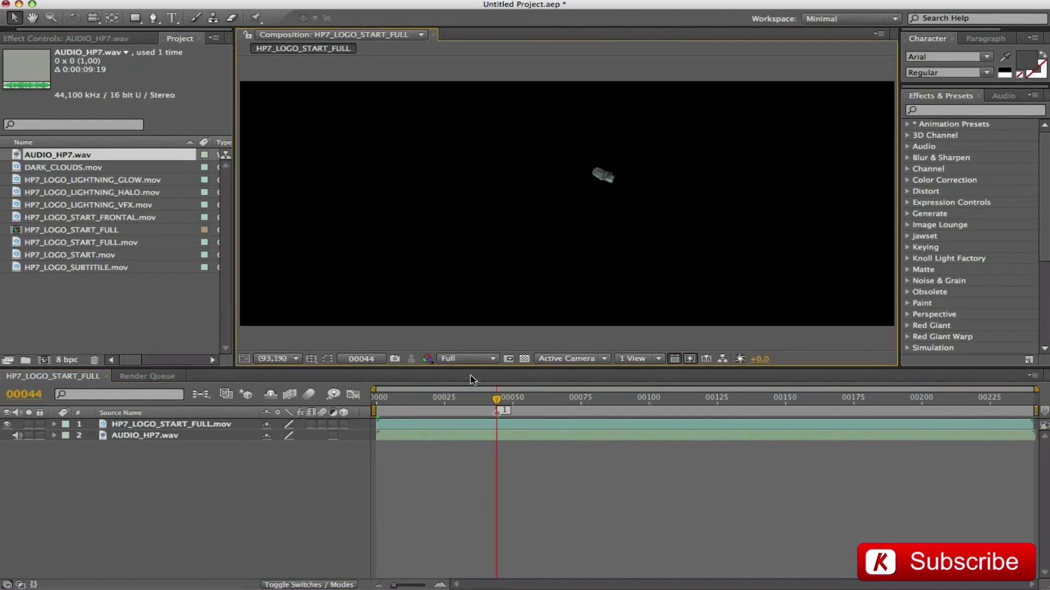
left_click_drag(498, 398, 829, 402)
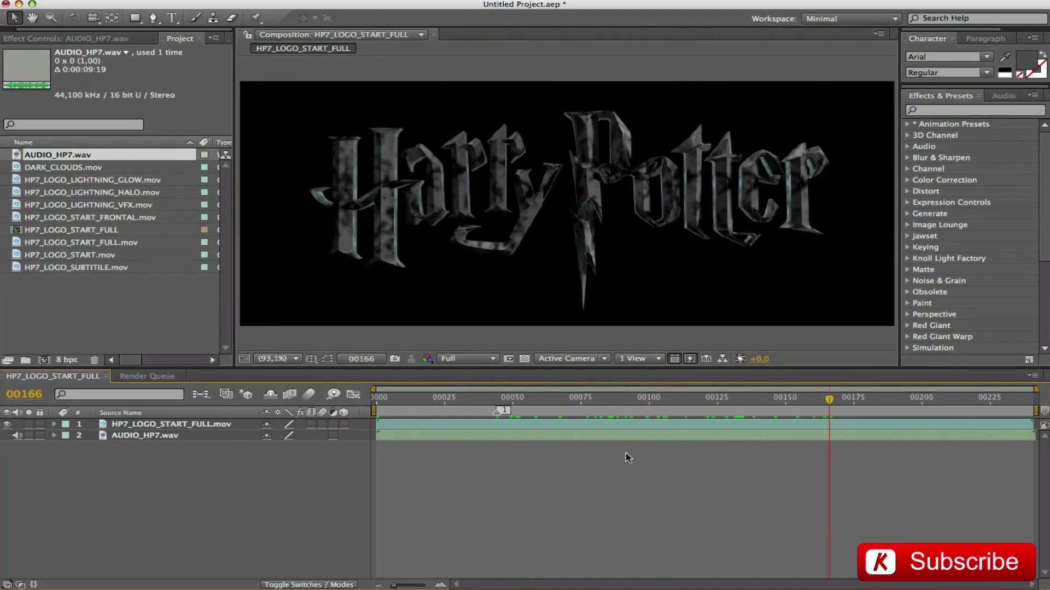
key("1")
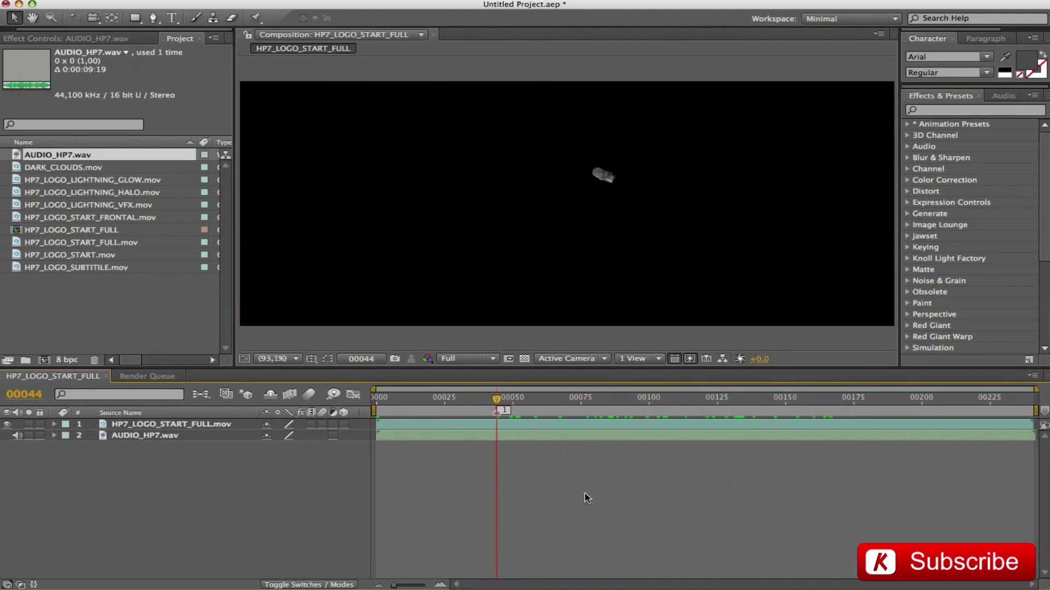
left_click(25, 360)
Name the new folder lightning and move the three lightning clips into it.
key("BackSpace")
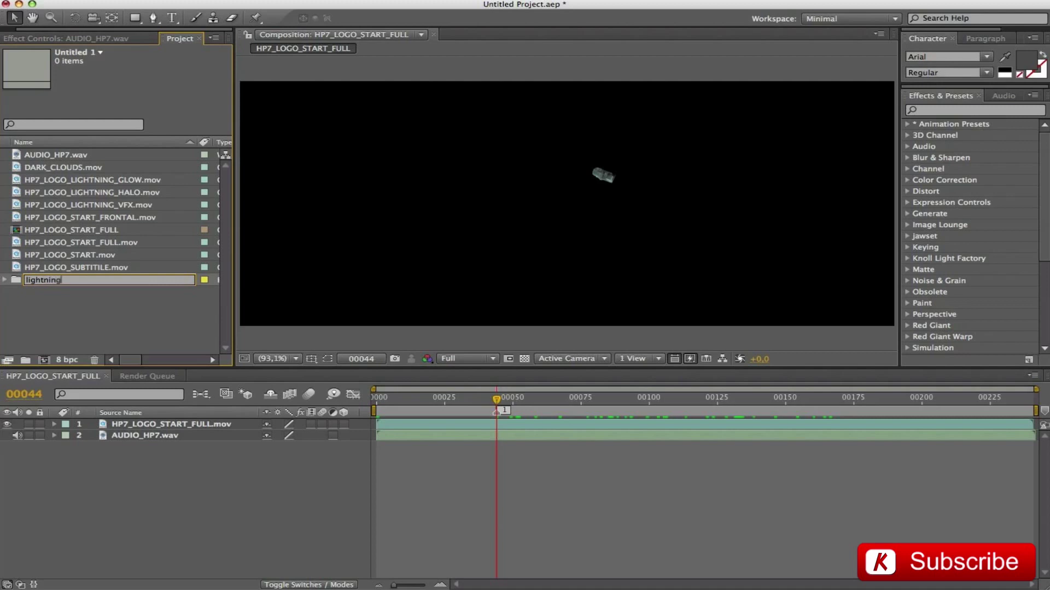
key("Return")
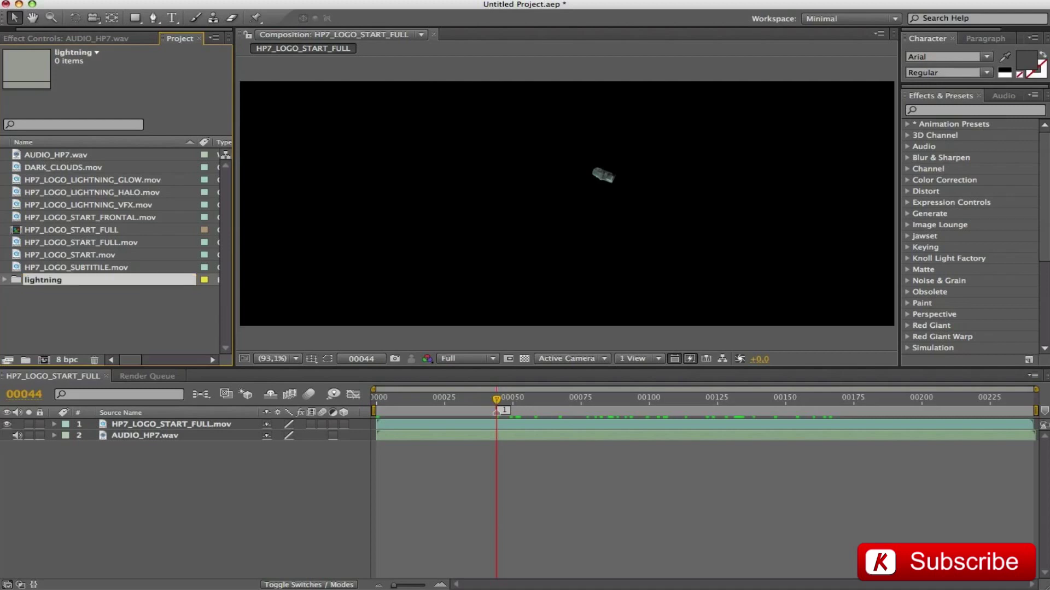
left_click(114, 180)
left_click(92, 206, "shift")
left_click_drag(64, 208, 48, 280)
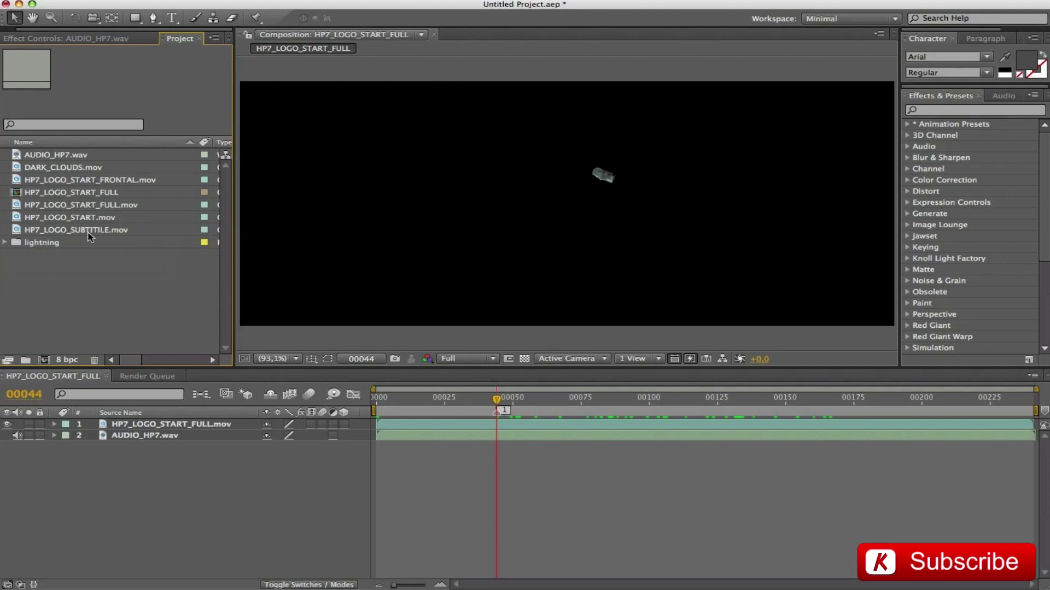
Rename the HP7_LOGO_START_FULL composition to '- HP7_PREVIEW'.
left_click(55, 194)
key("Return")
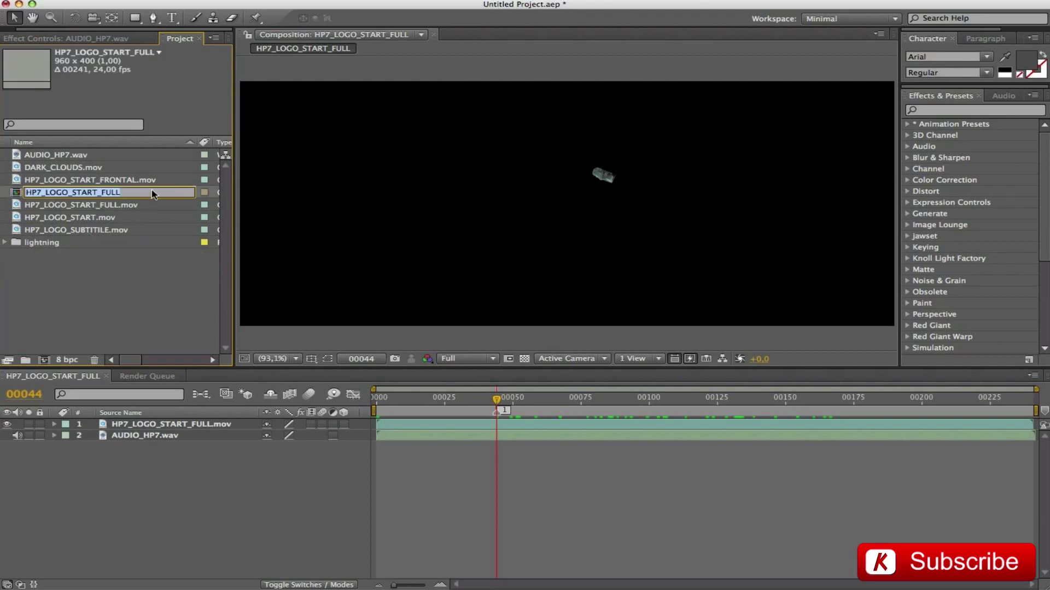
key("Right")
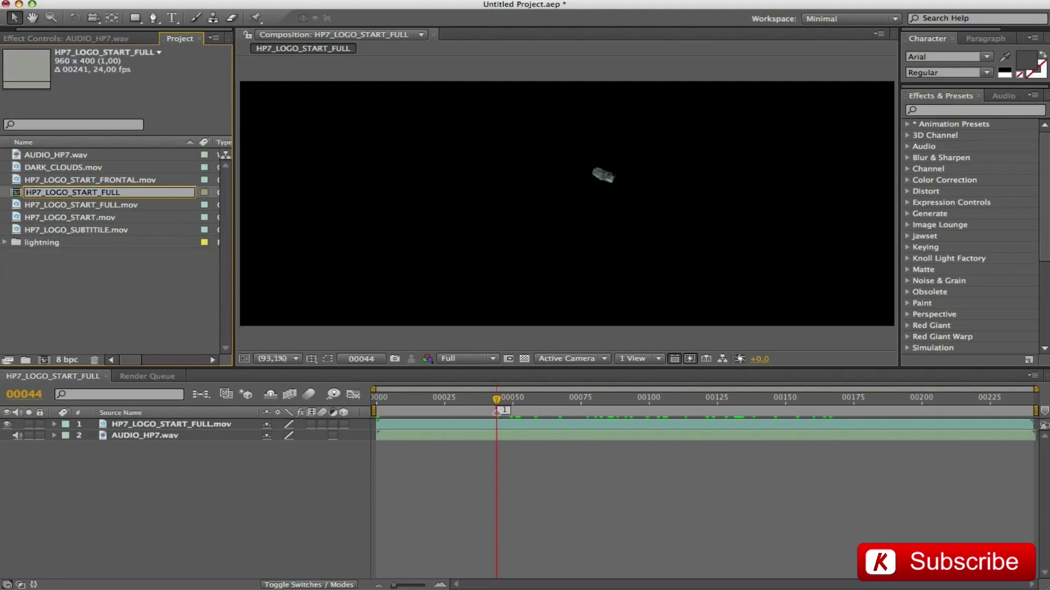
key("Home")
type("-")
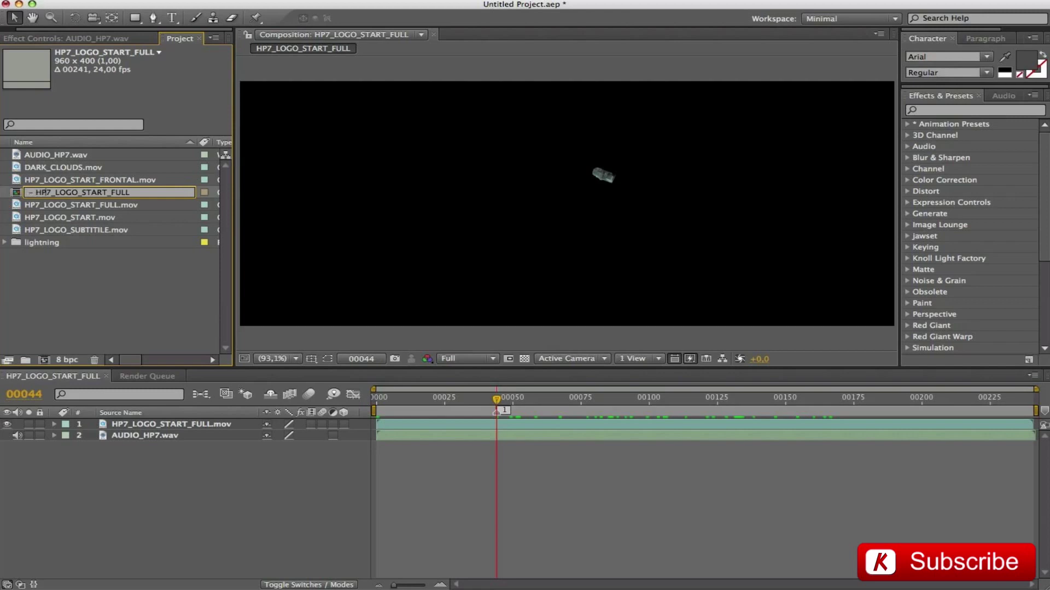
key("Delete")
key("Delete")
key("Delete")
key("Delete")
key("Delete")
key("Delete")
key("Delete")
key("Delete")
key("Delete")
key("Delete")
key("Delete")
key("Delete")
key("Return")
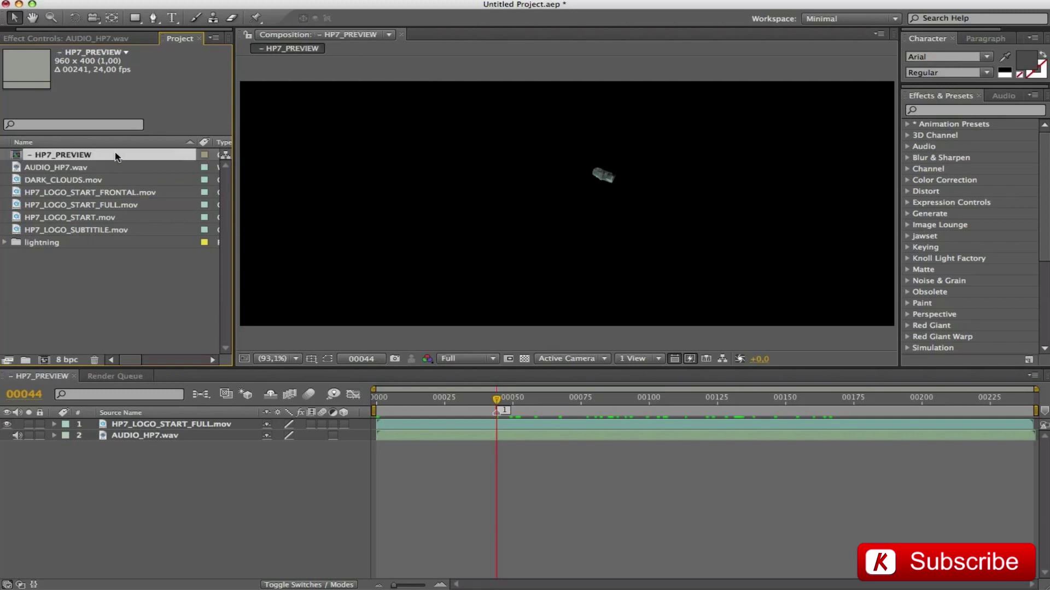
left_click(65, 304)
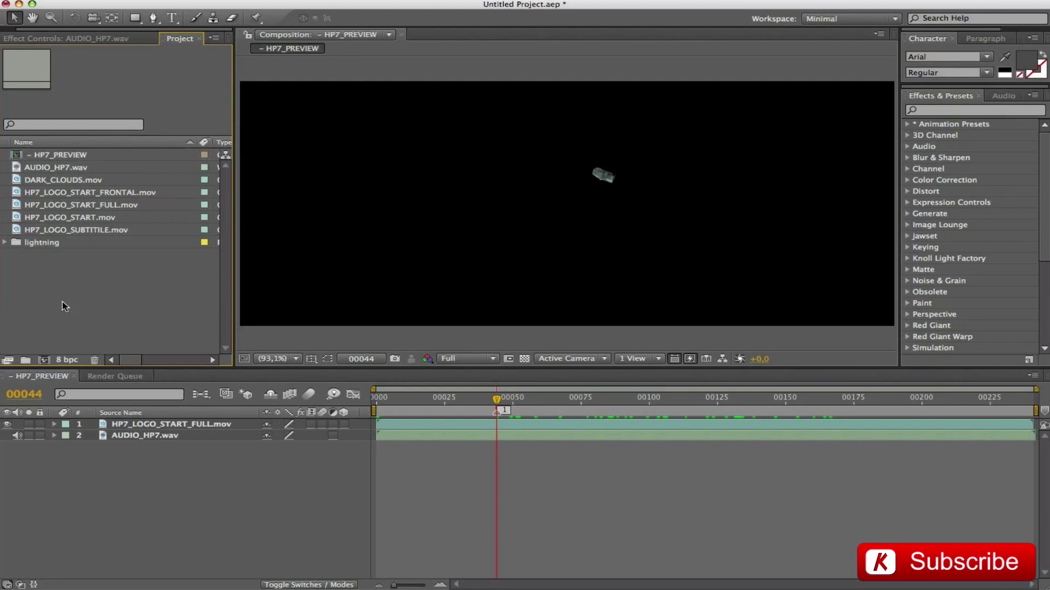
Create a logo folder and move the four HP7_LOGO clips into it.
left_click(25, 360)
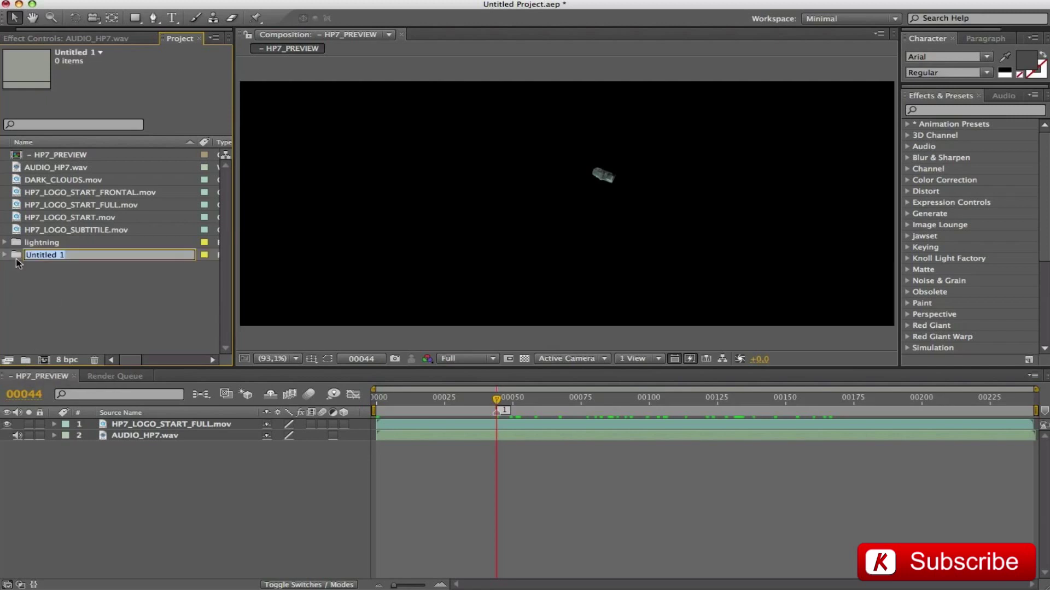
type("fo")
key("Return")
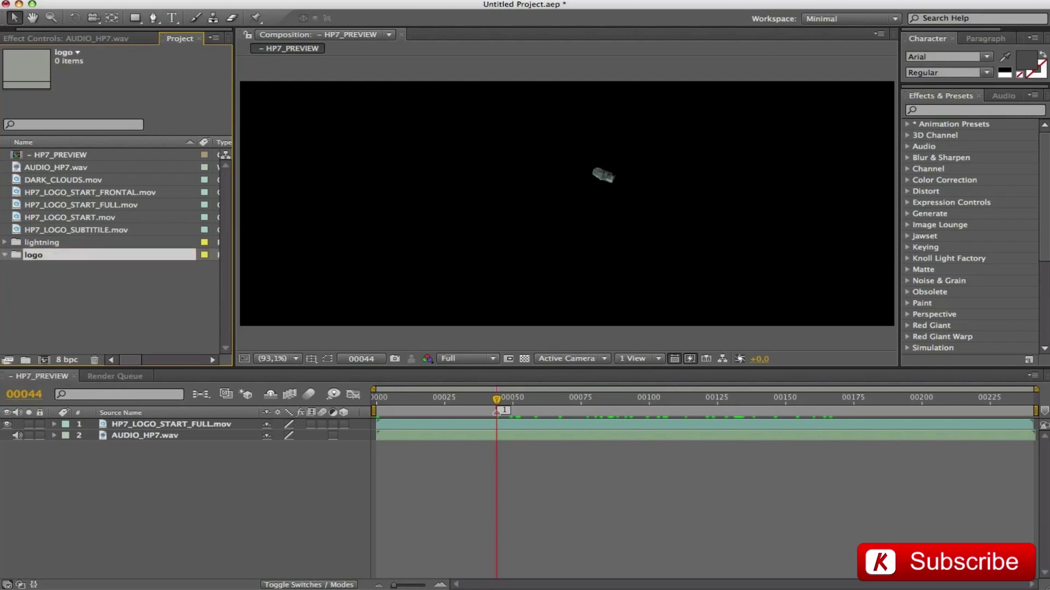
left_click(88, 230)
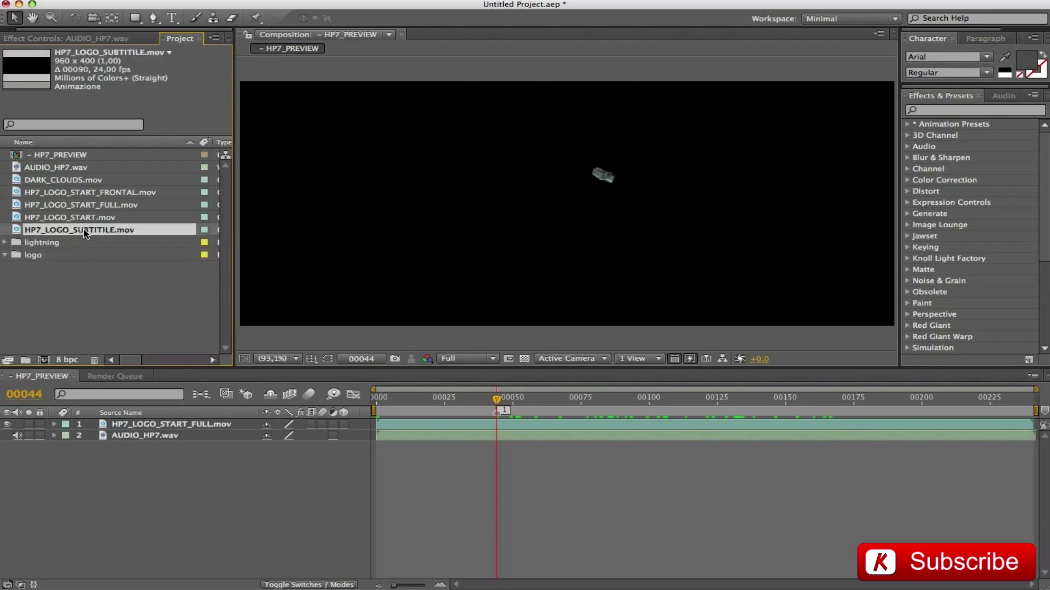
left_click(82, 194, "shift")
left_click_drag(66, 236, 61, 259)
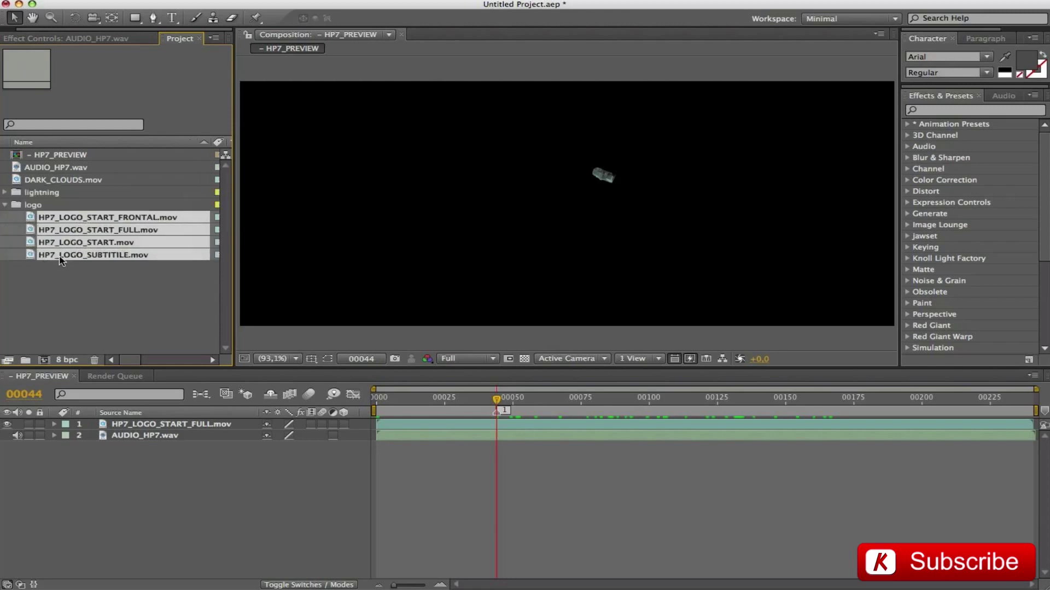
left_click(5, 205)
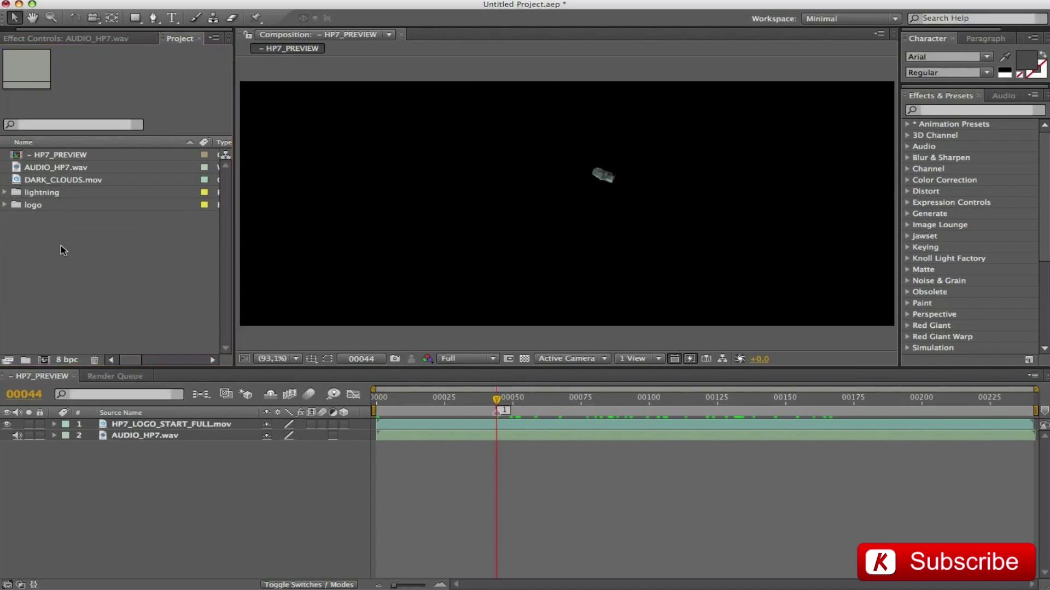
Save the project under the name HP7 - COMPOSITING.aep.
key("super+s")
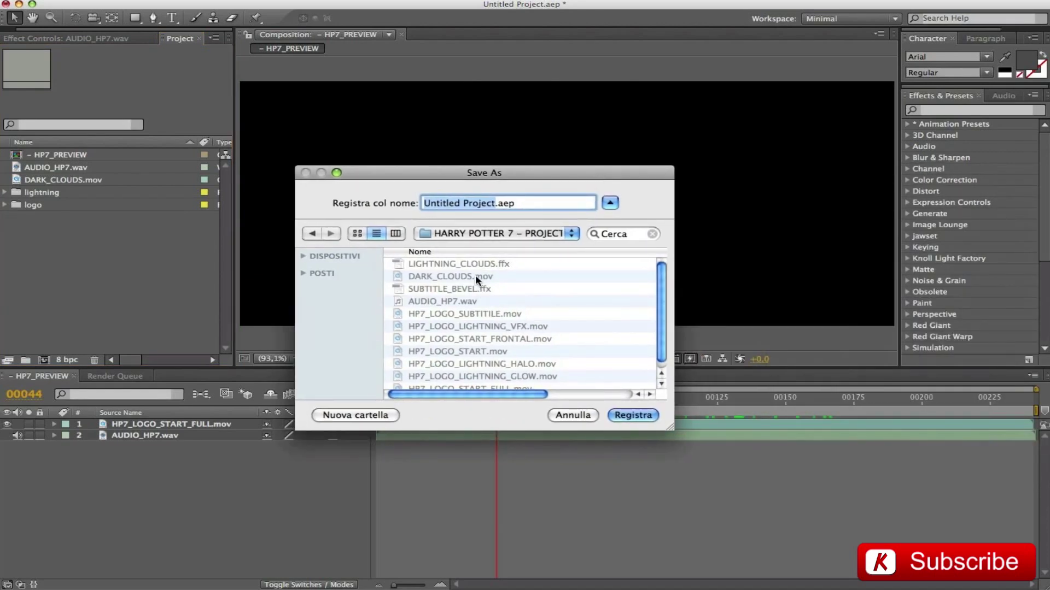
type("HP7")
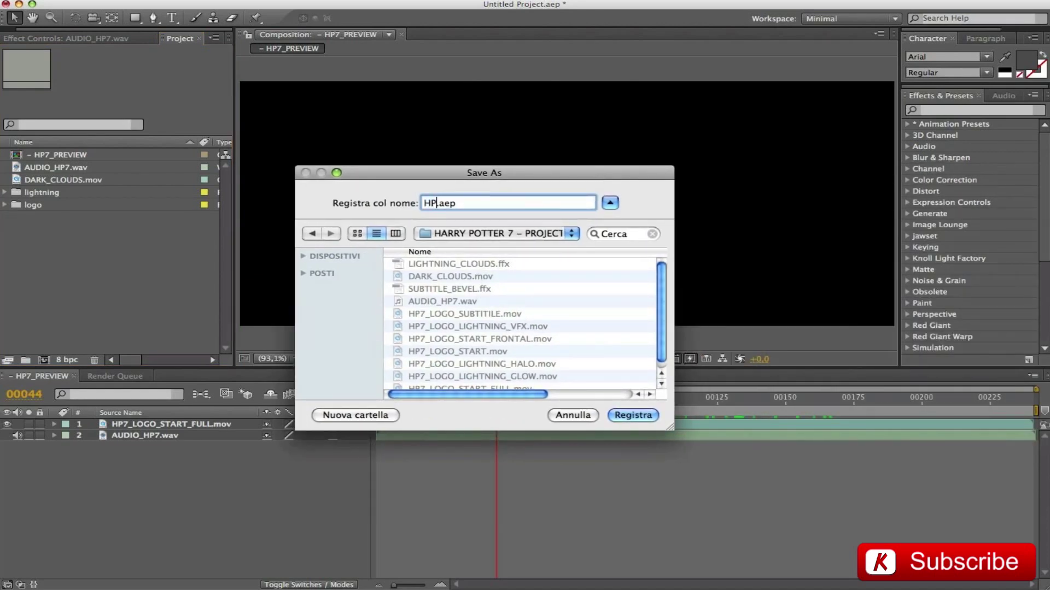
type(" - CO")
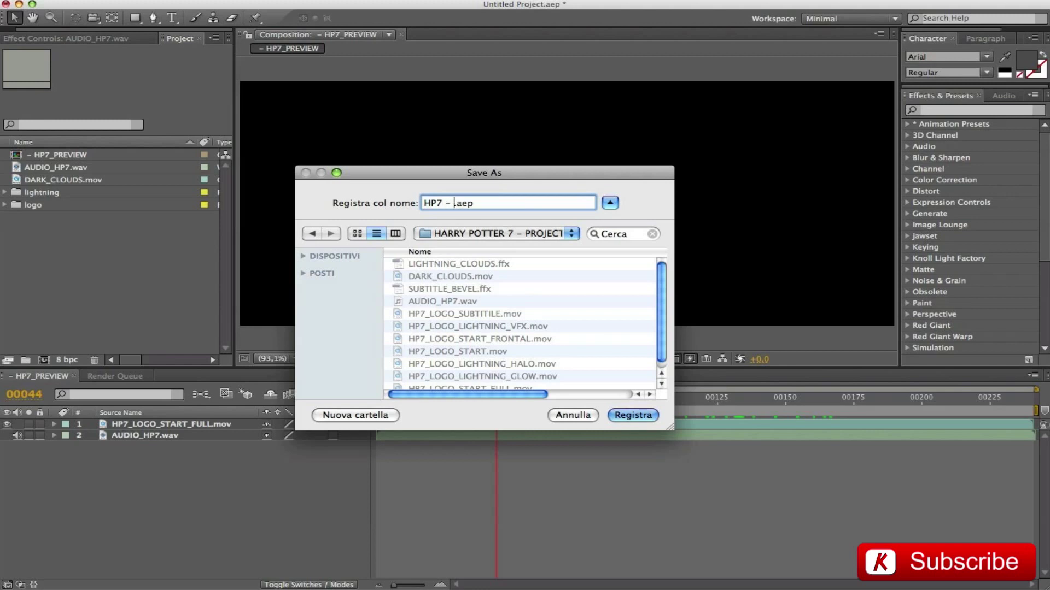
type("MPOSITIN")
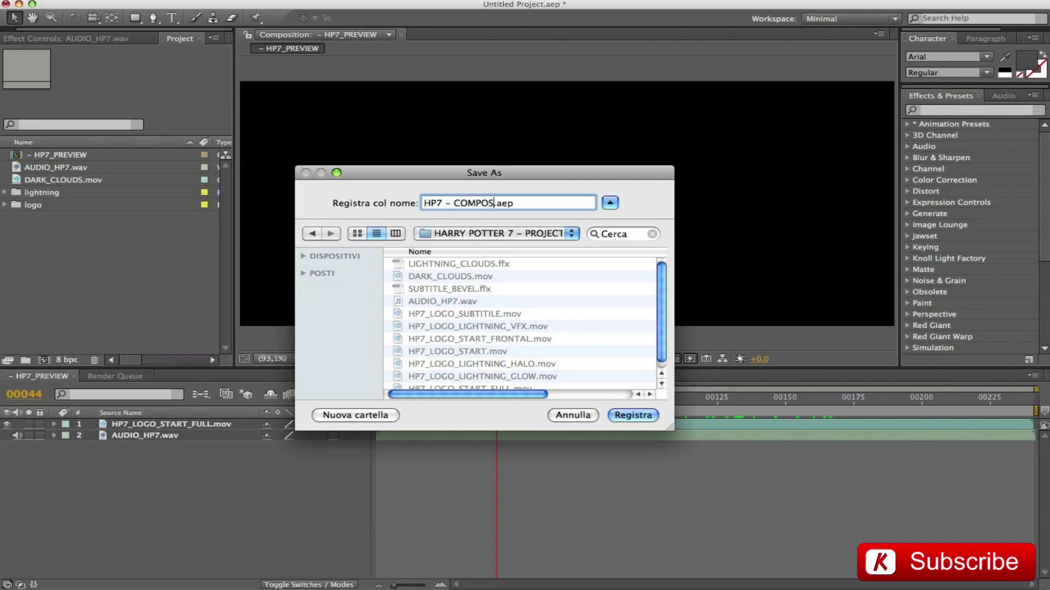
type("G")
left_click(634, 415)
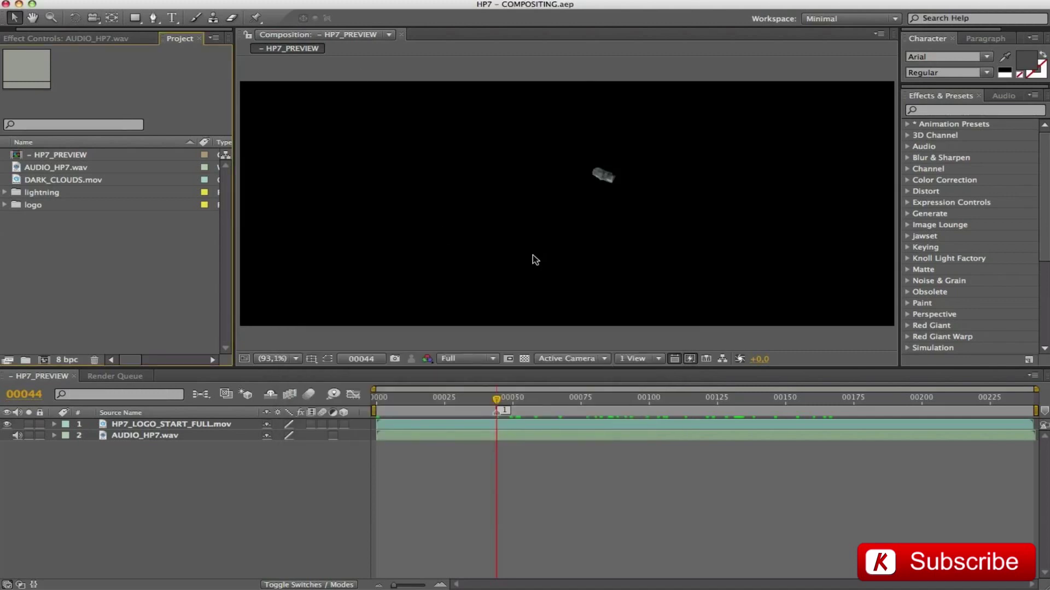
left_click(44, 479)
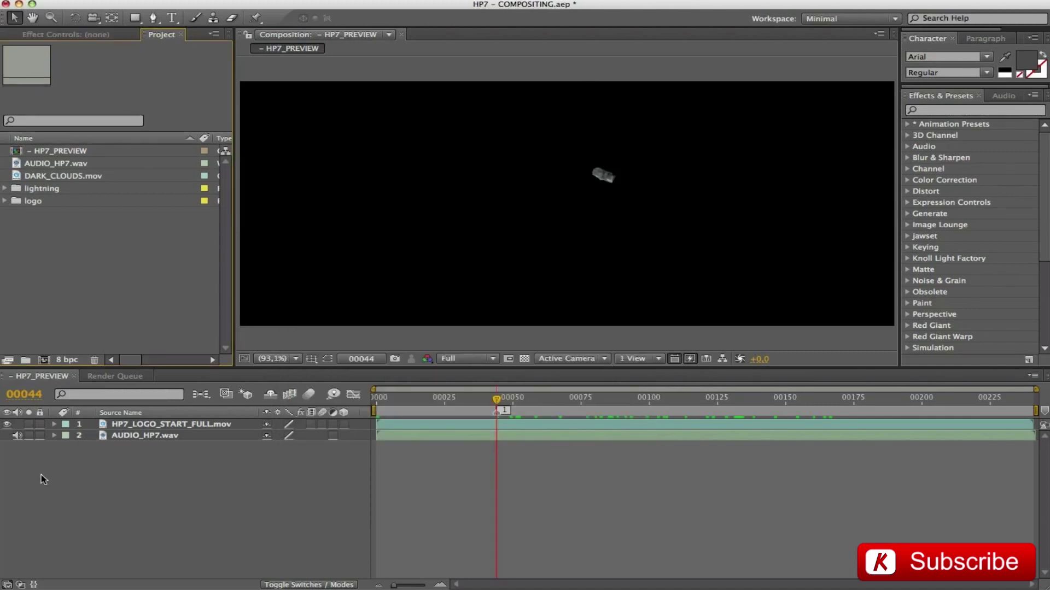
Add HP7_LOGO_START.mov and HP7_LOGO_START_FRONTAL.mov as layers, starting the frontal layer later.
left_click(4, 201)
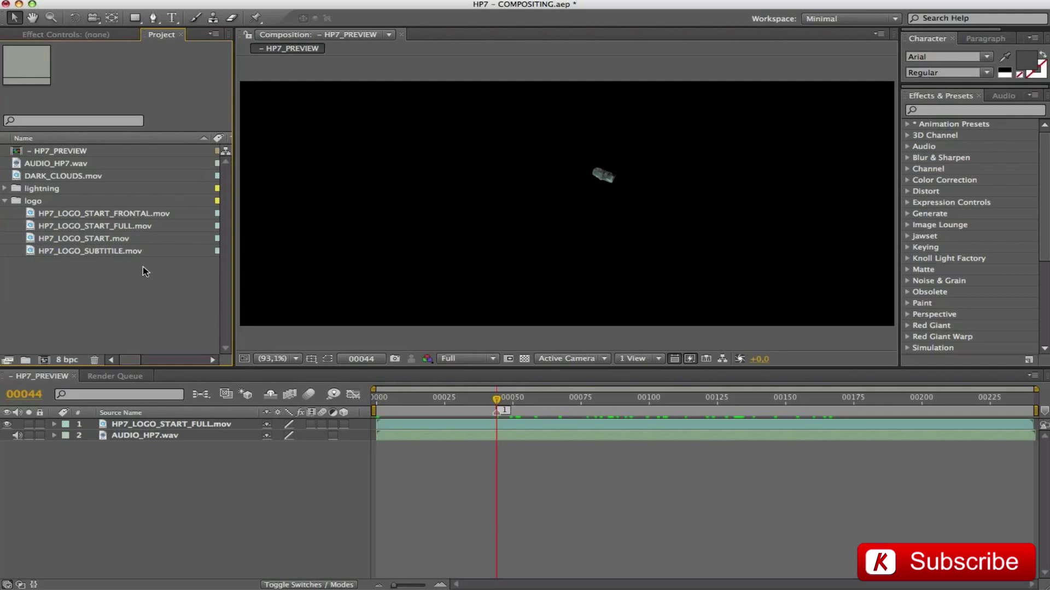
left_click_drag(99, 239, 116, 431)
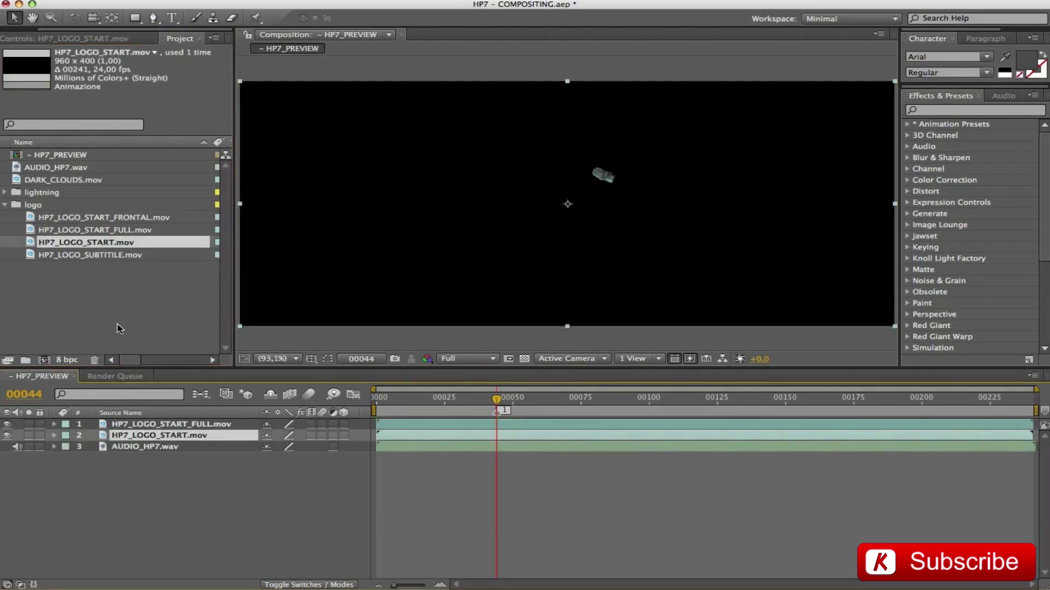
left_click_drag(113, 218, 109, 418)
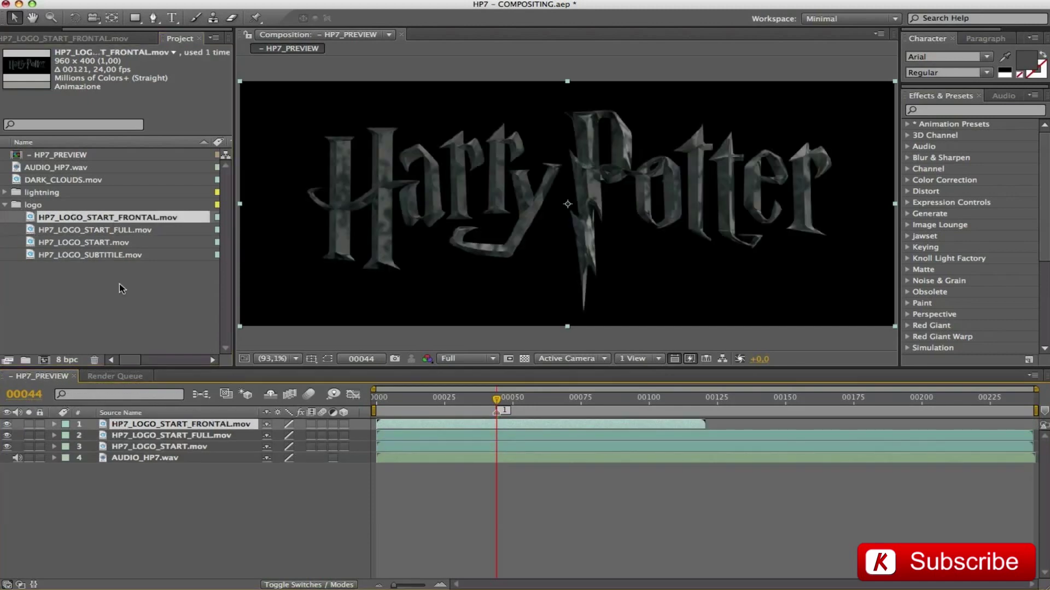
left_click(108, 255)
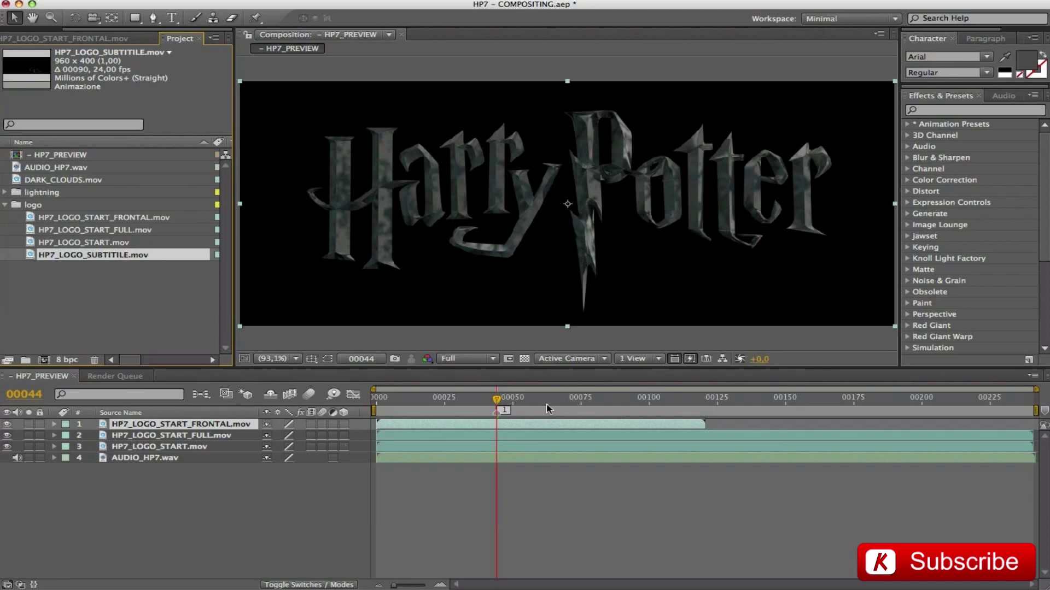
left_click_drag(533, 427, 812, 438)
mouse_move(706, 403)
left_mouse_down()
mouse_move(755, 403)
mouse_move(703, 403)
left_mouse_up()
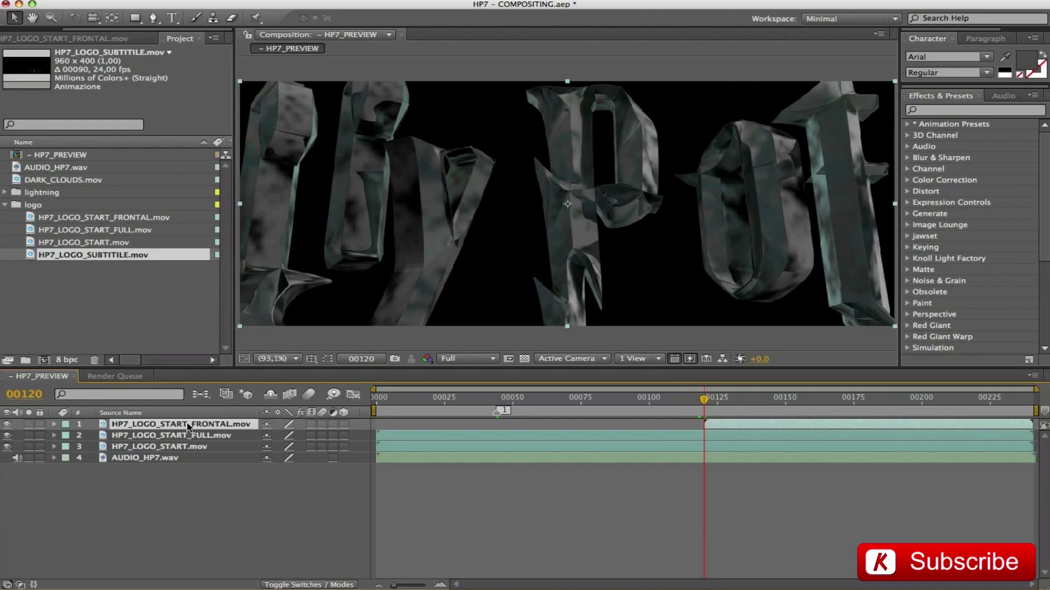
Keyframe the frontal logo's opacity from 0% at frame 120 to 100% at frame 150.
key("t")
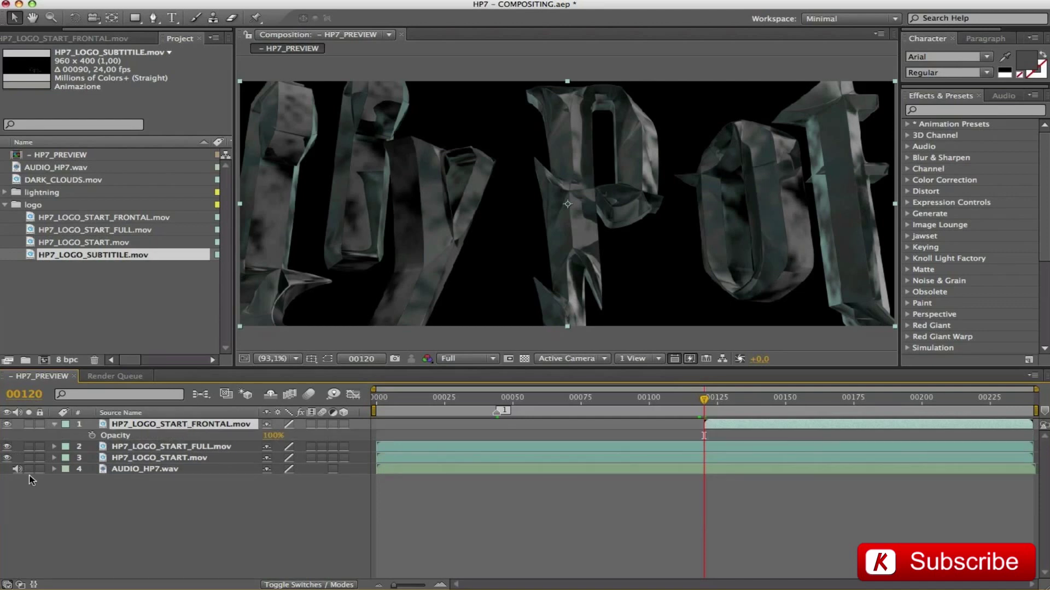
left_click(91, 436)
left_click_drag(274, 444, 110, 438)
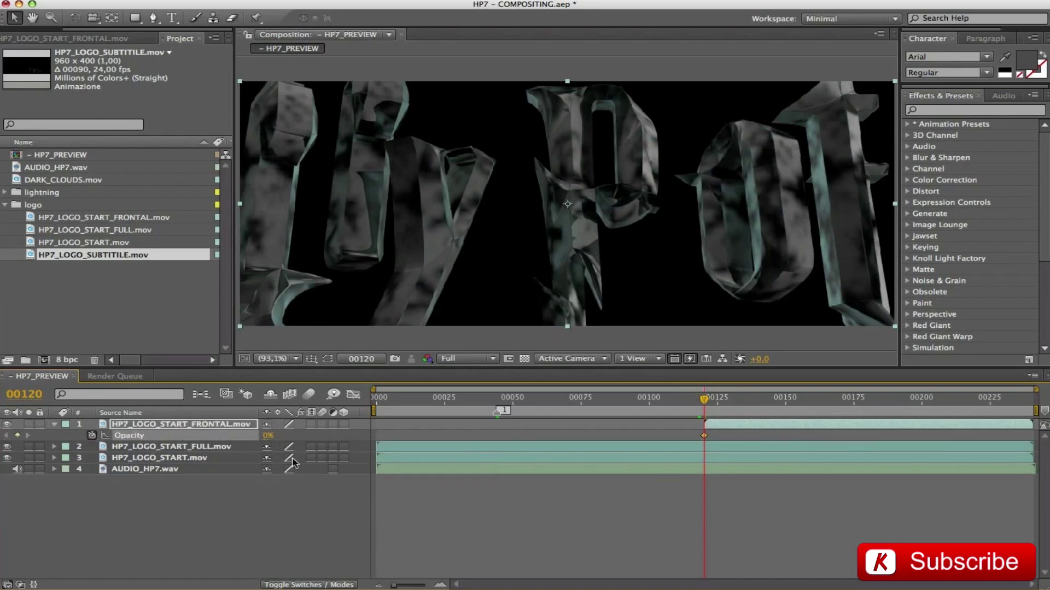
left_click_drag(713, 408, 789, 411)
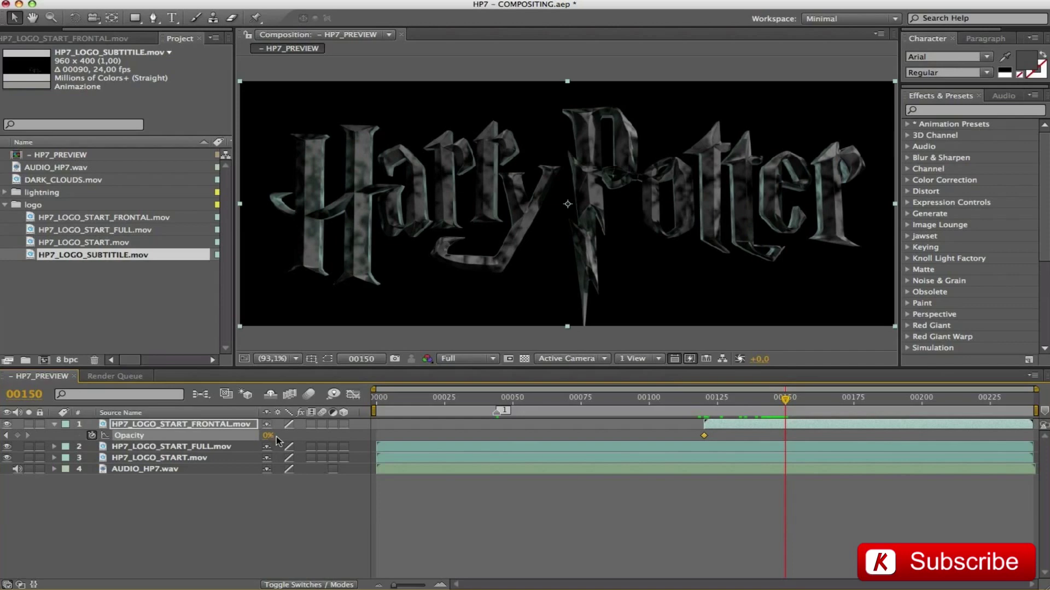
left_click_drag(267, 442, 596, 442)
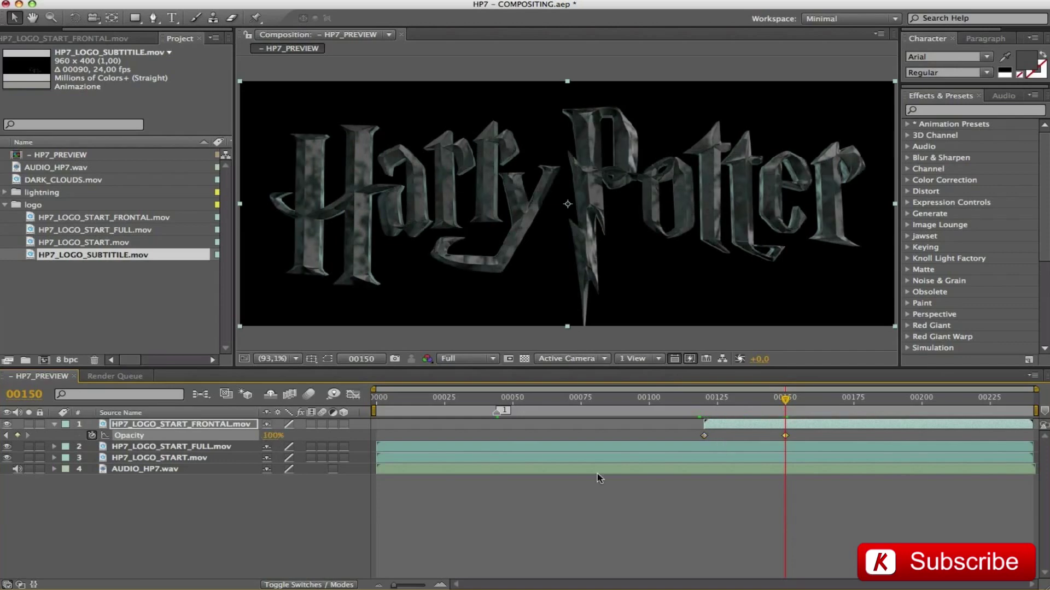
left_click_drag(785, 401, 704, 402)
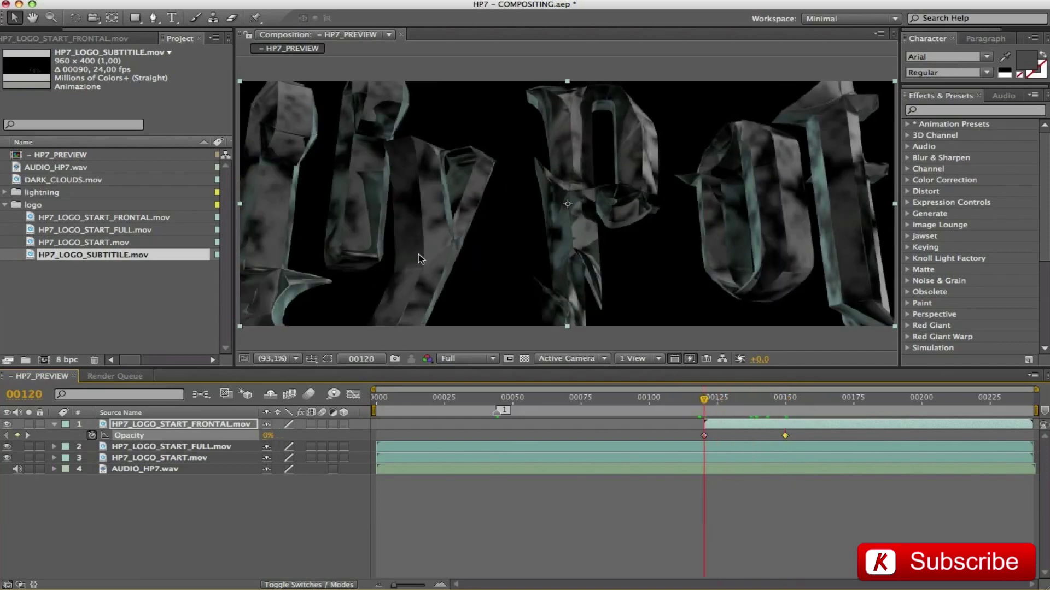
left_click(164, 457)
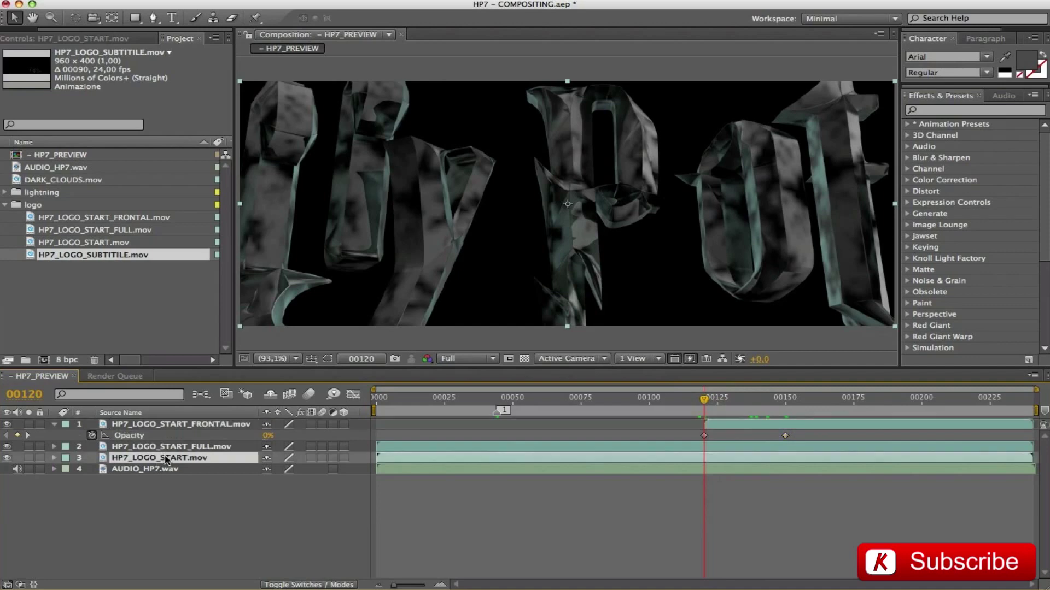
left_click(208, 449)
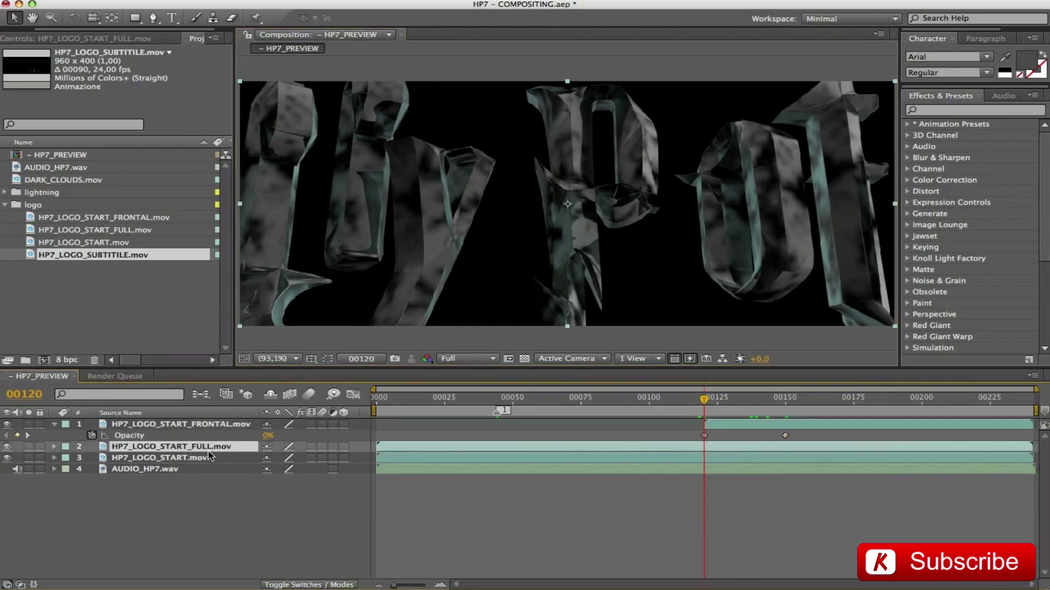
left_click(7, 447)
left_click(8, 447)
left_click(8, 446)
left_click(8, 447)
left_click(7, 447)
Keyframe the HP7_LOGO_START_FULL layer's opacity from 1% at frame 120 to 100% at 150.
key("t")
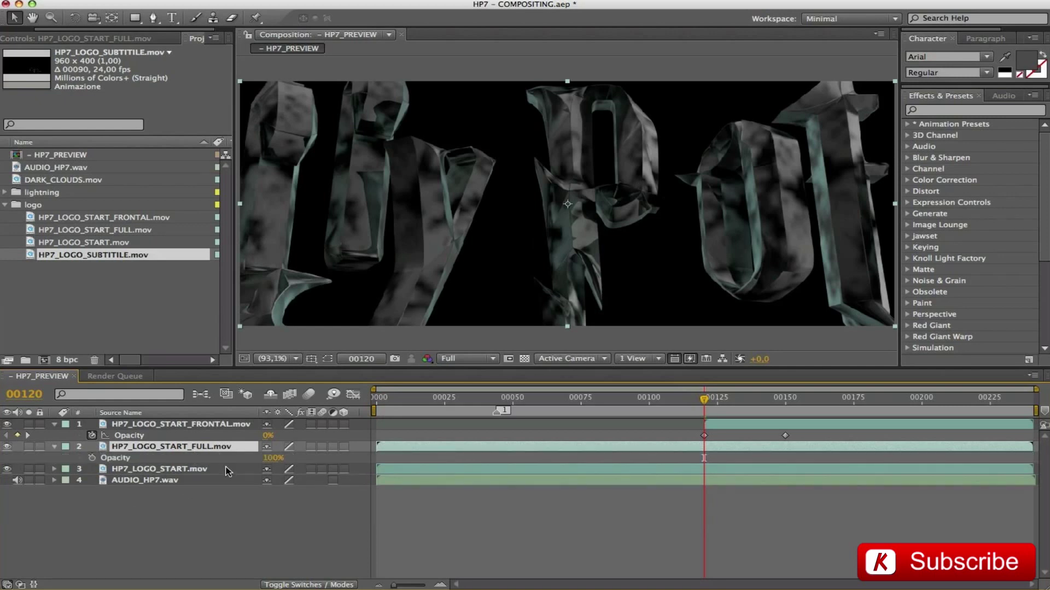
left_click(92, 458)
left_click_drag(704, 399, 784, 409)
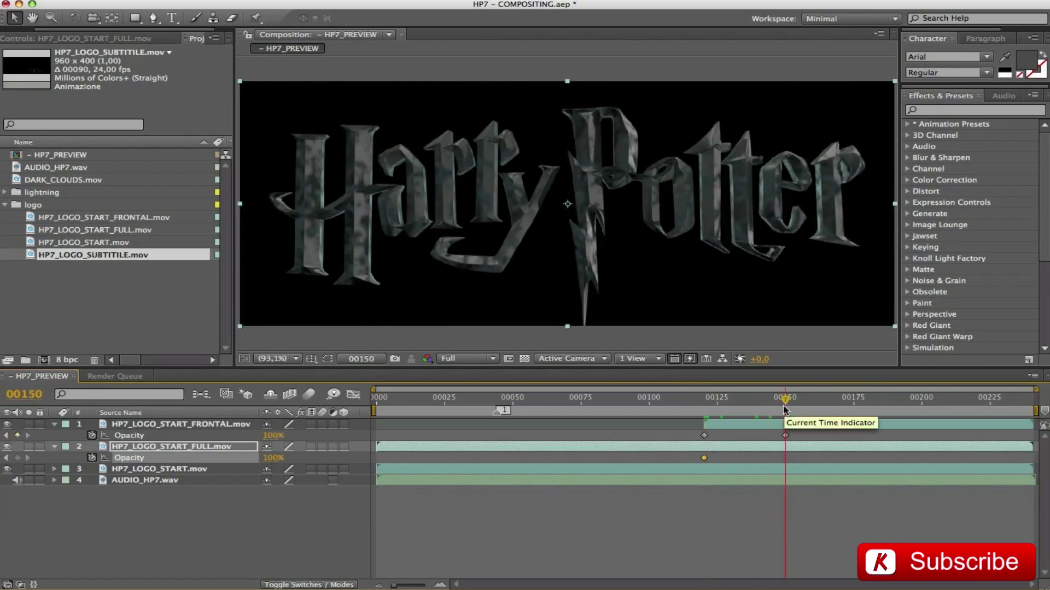
left_click(6, 458)
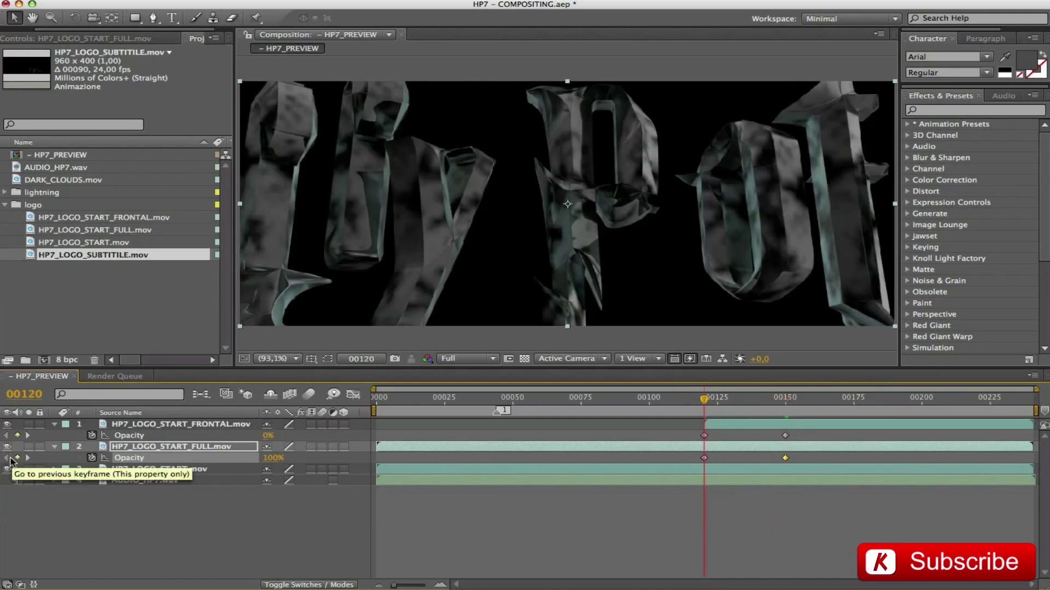
left_click(272, 458)
type("1")
key("Return")
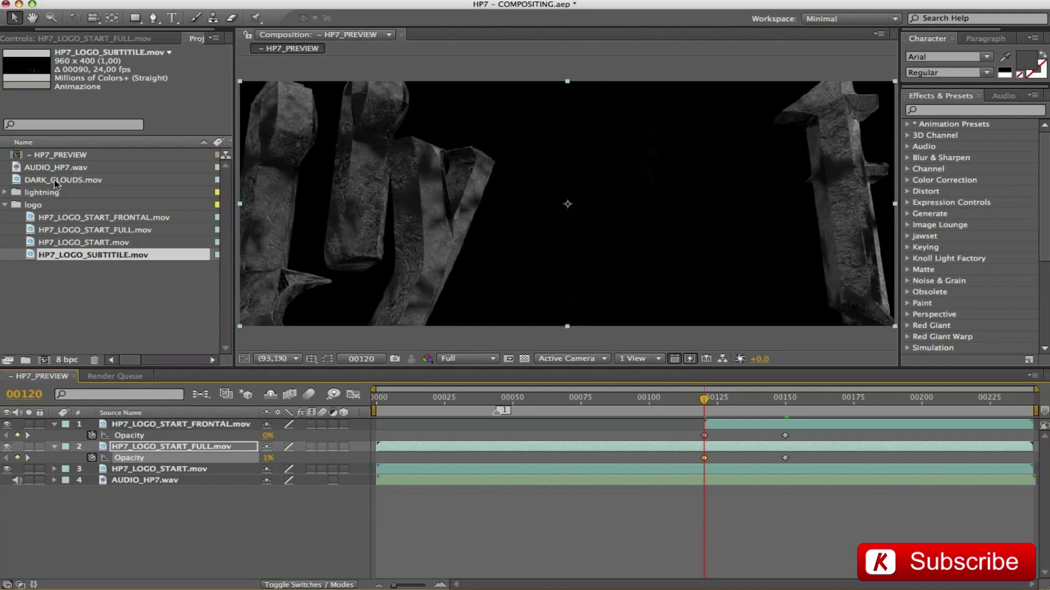
left_click(4, 206)
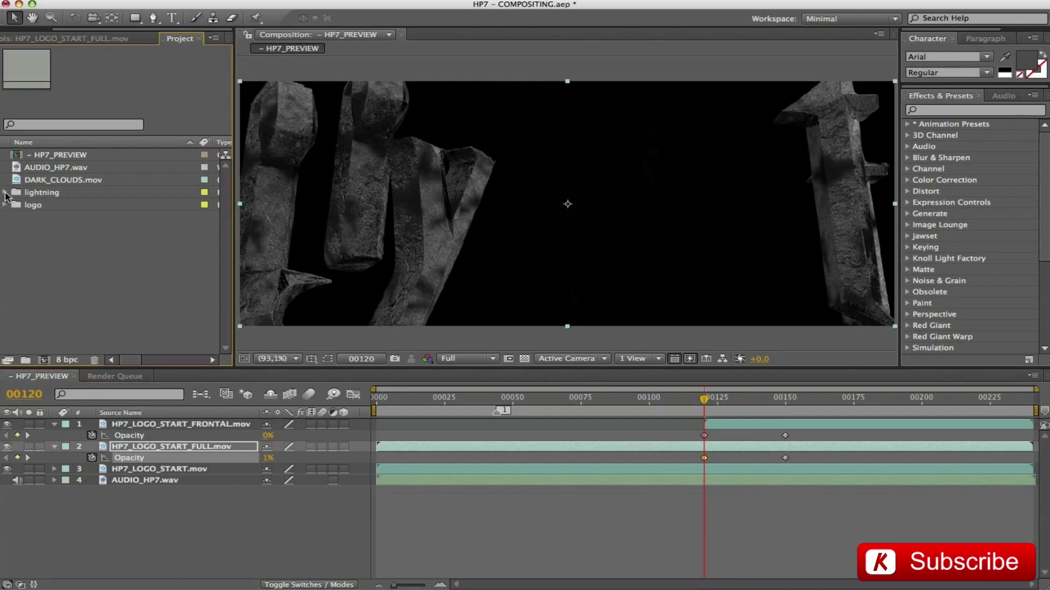
left_click(5, 193)
Add the lightning glow clip to the composition and check it around frames 59–100.
left_click_drag(121, 207, 145, 444)
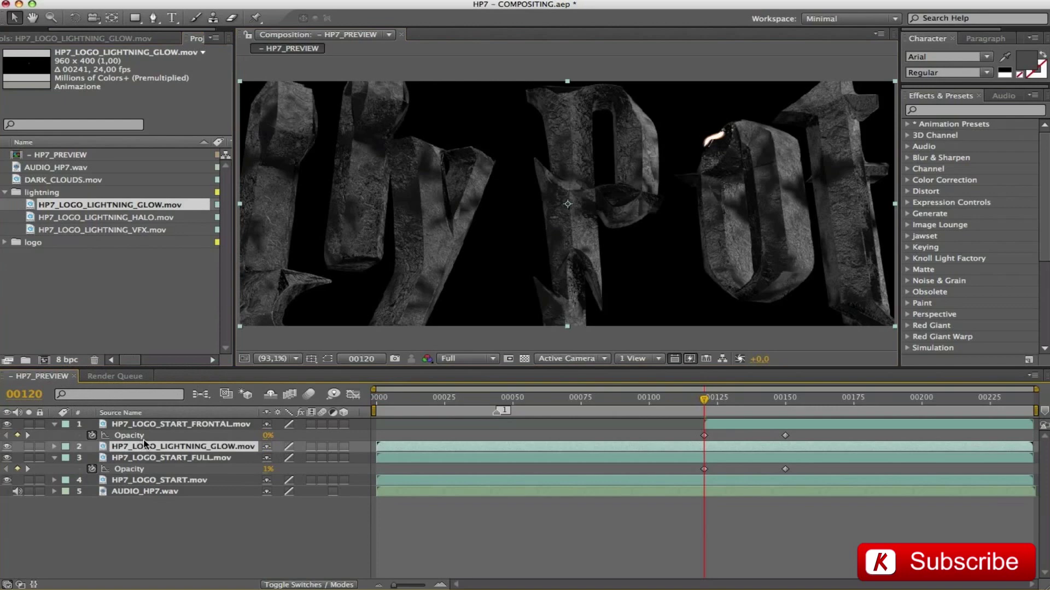
left_click(539, 398)
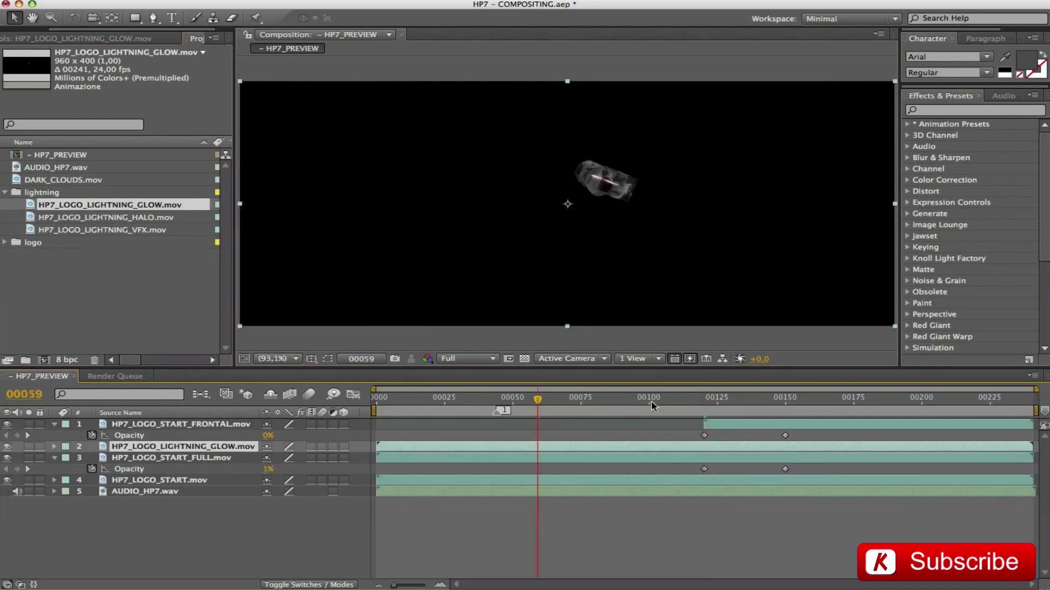
left_click(652, 399)
left_click(604, 397)
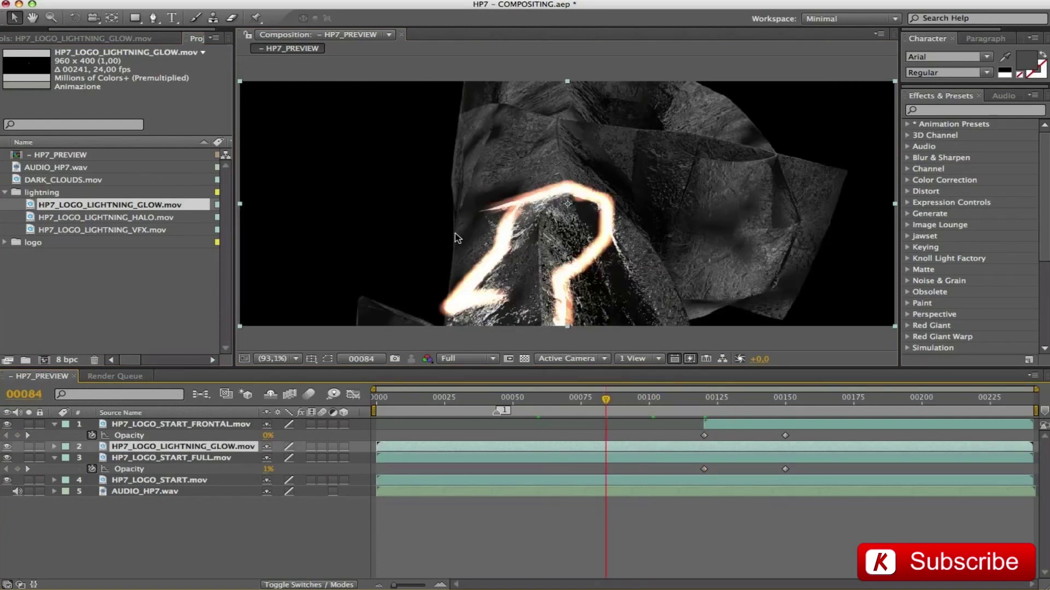
Add the lightning halo and VFX clips on top, then save the project.
left_click_drag(91, 221, 164, 443)
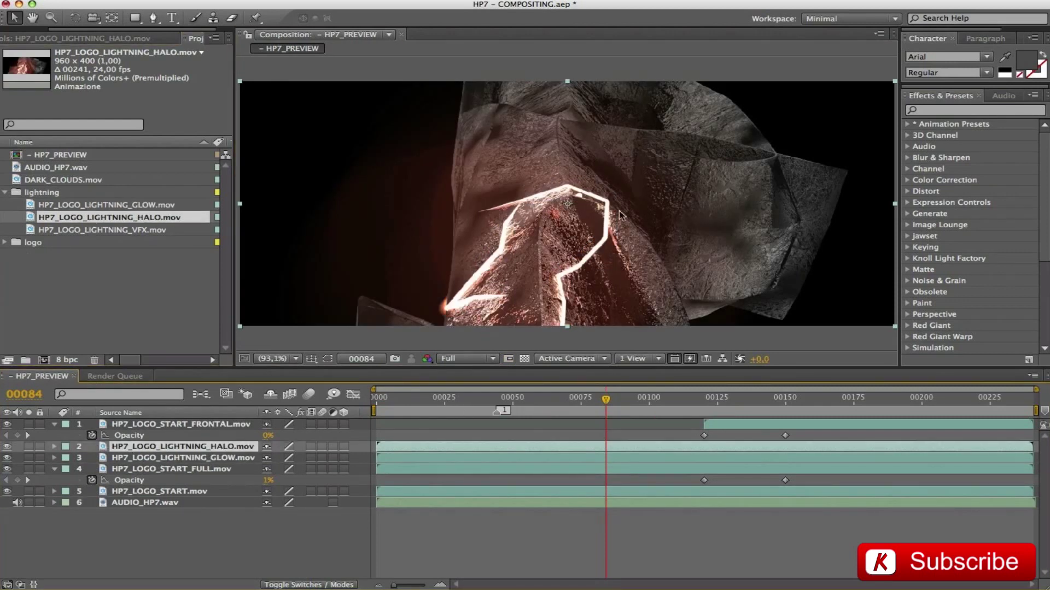
left_click_drag(115, 231, 130, 421)
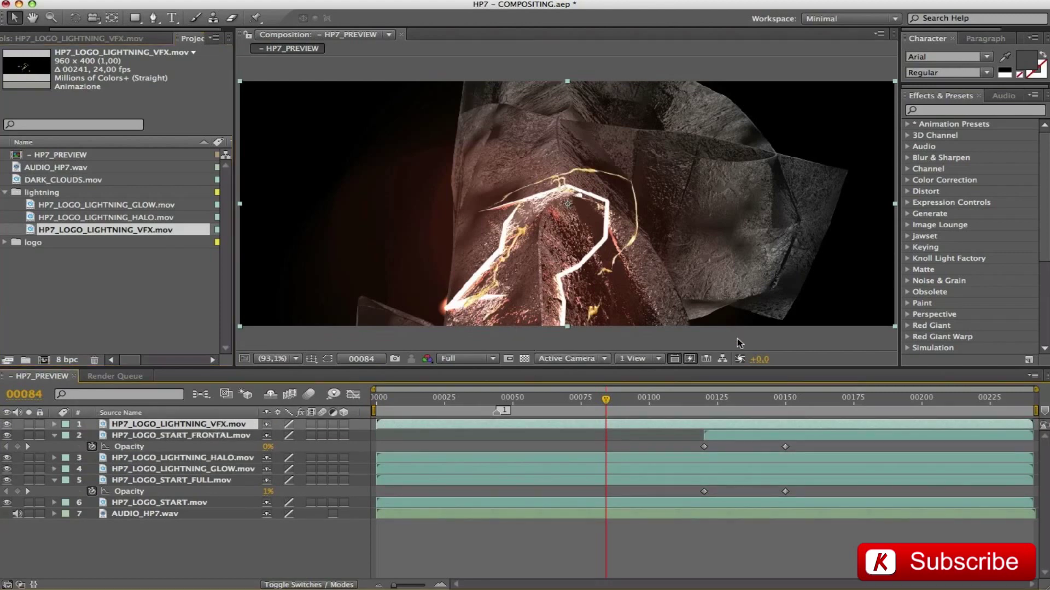
left_click(712, 398)
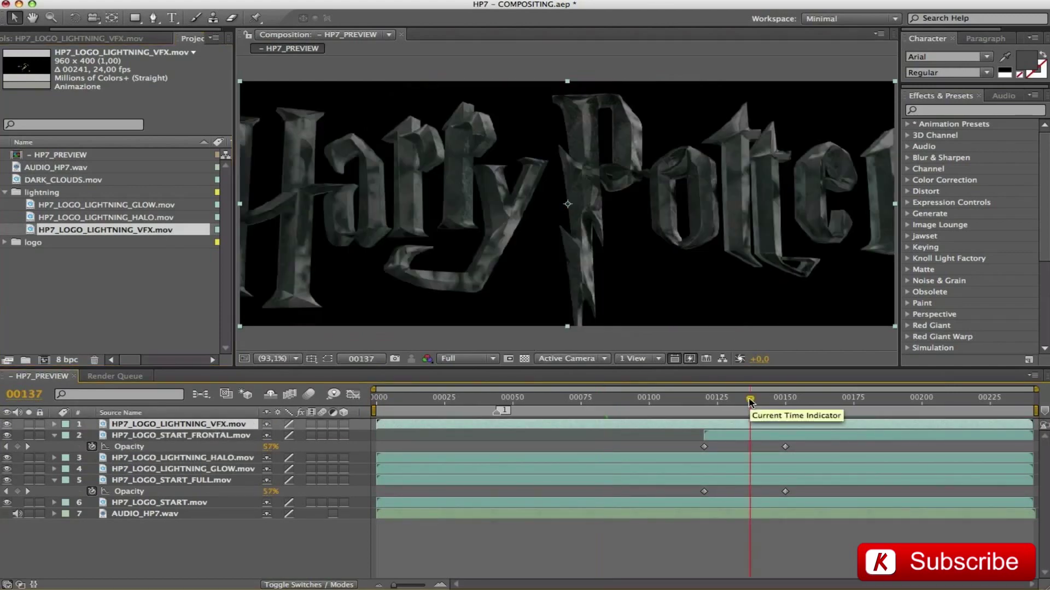
left_click(648, 399)
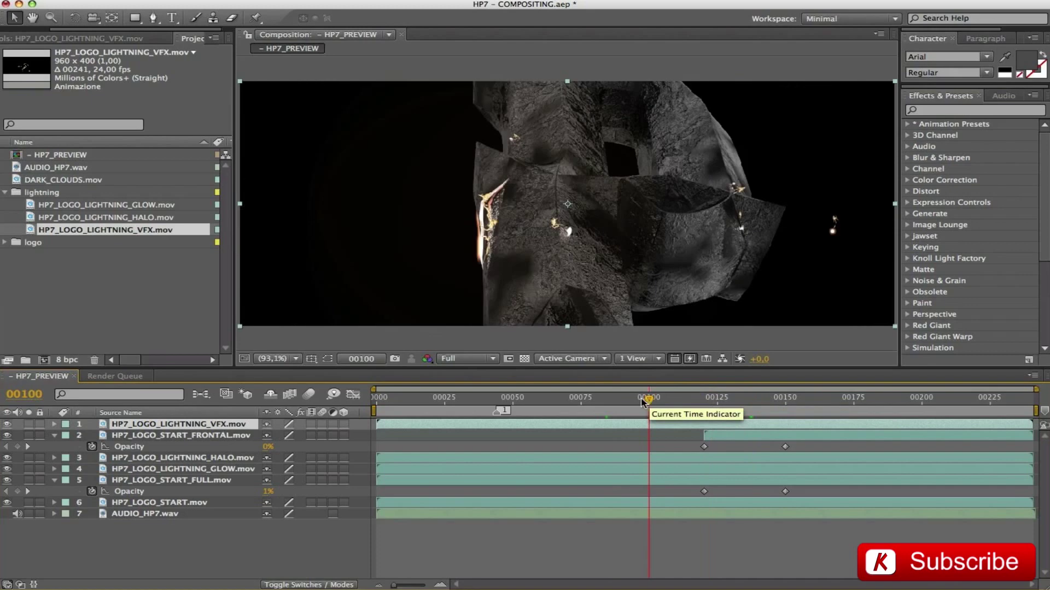
left_click(540, 404)
left_click(588, 405)
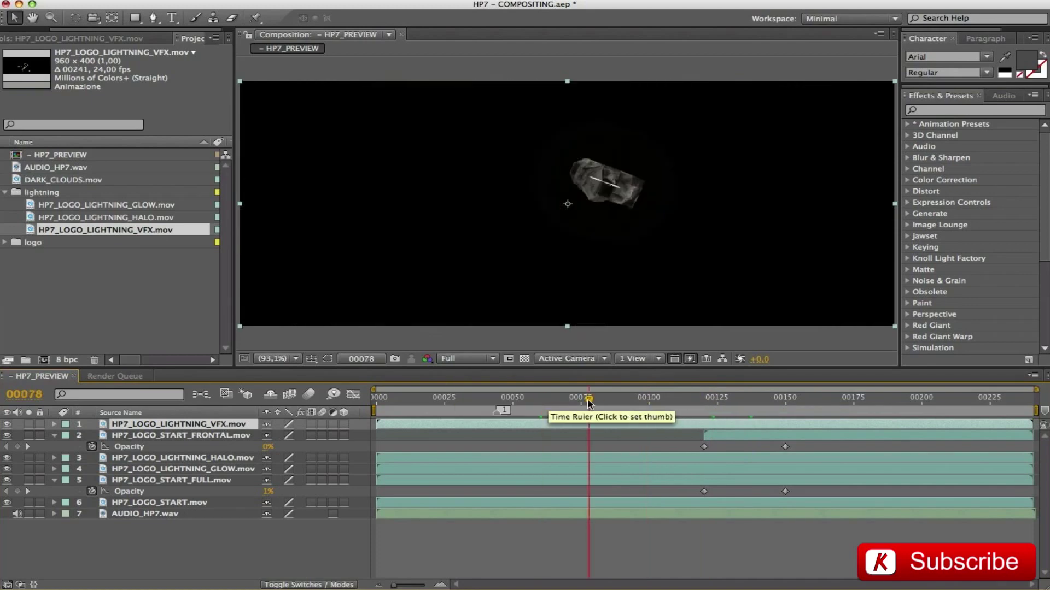
key("super+s")
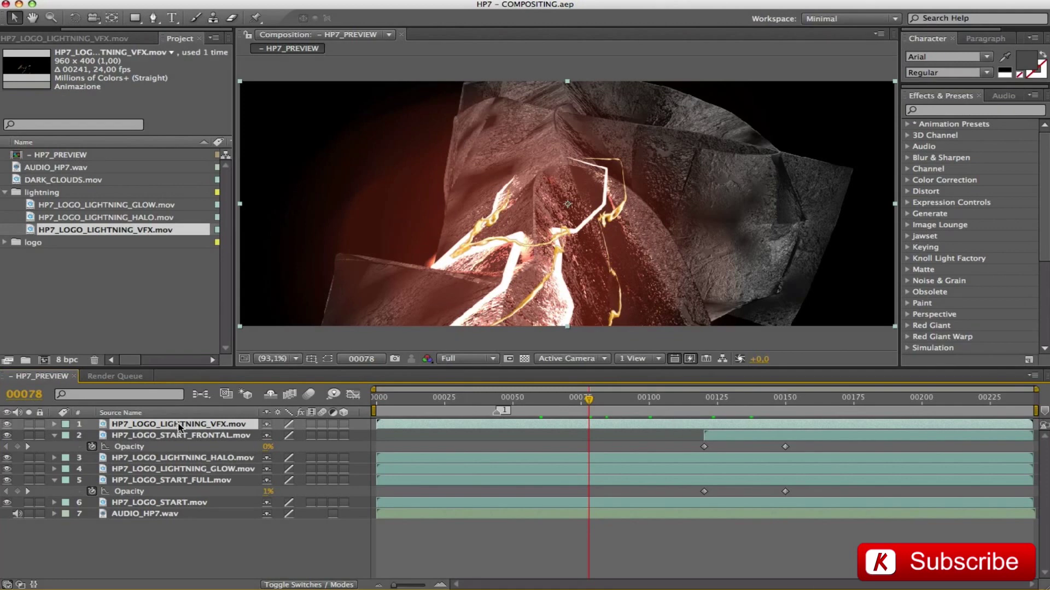
Set the HP7_LOGO_LIGHTNING_VFX.mov layer's blending mode to Add.
left_click(21, 584)
left_click(293, 425)
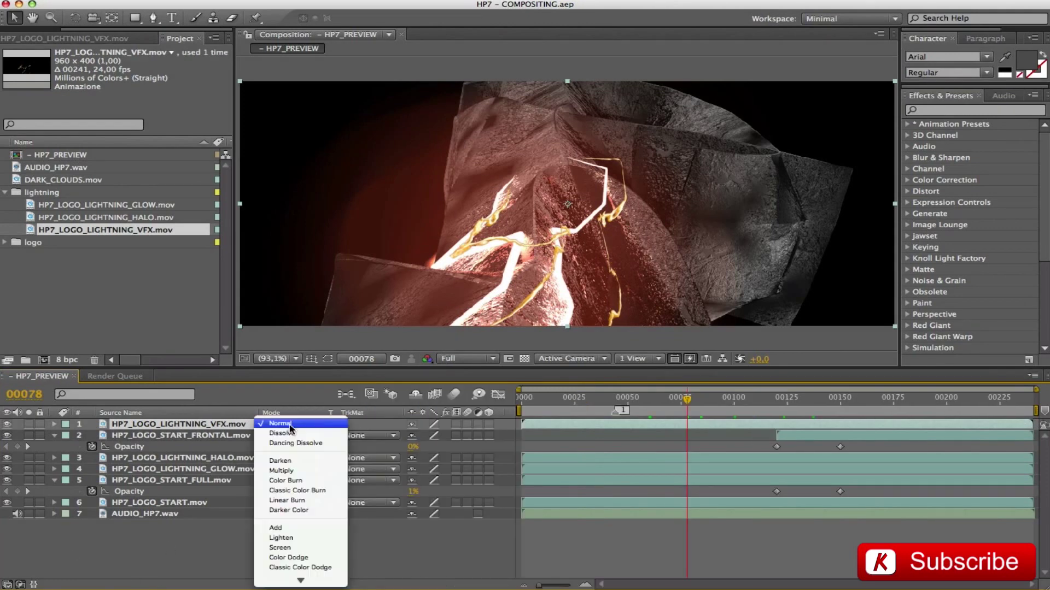
left_click(294, 528)
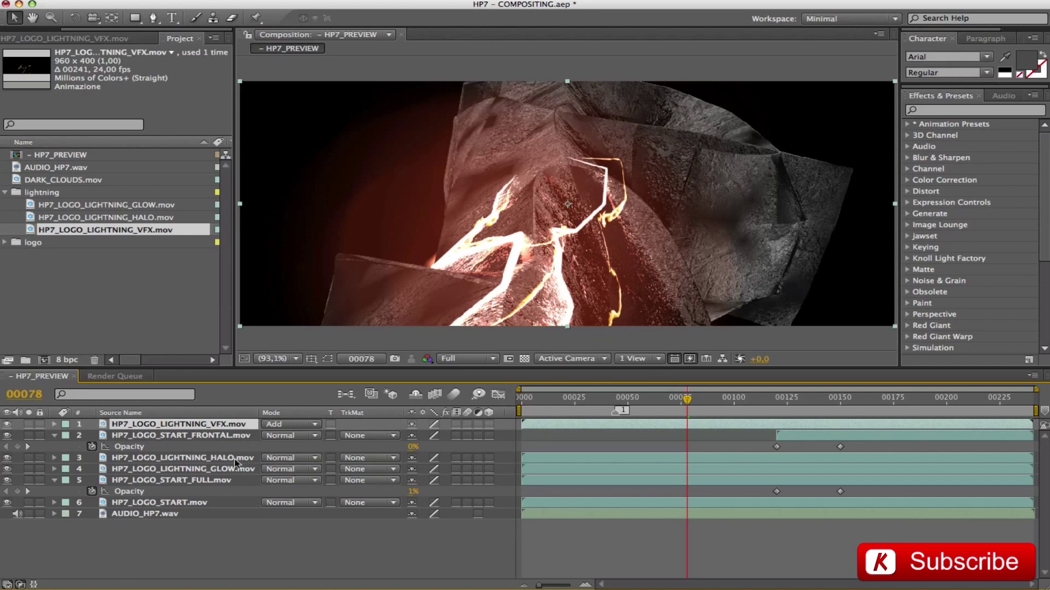
Set the HP7_LOGO_LIGHTNING_HALO.mov layer to Lighten and review the lightning around frame 100.
left_click(225, 459)
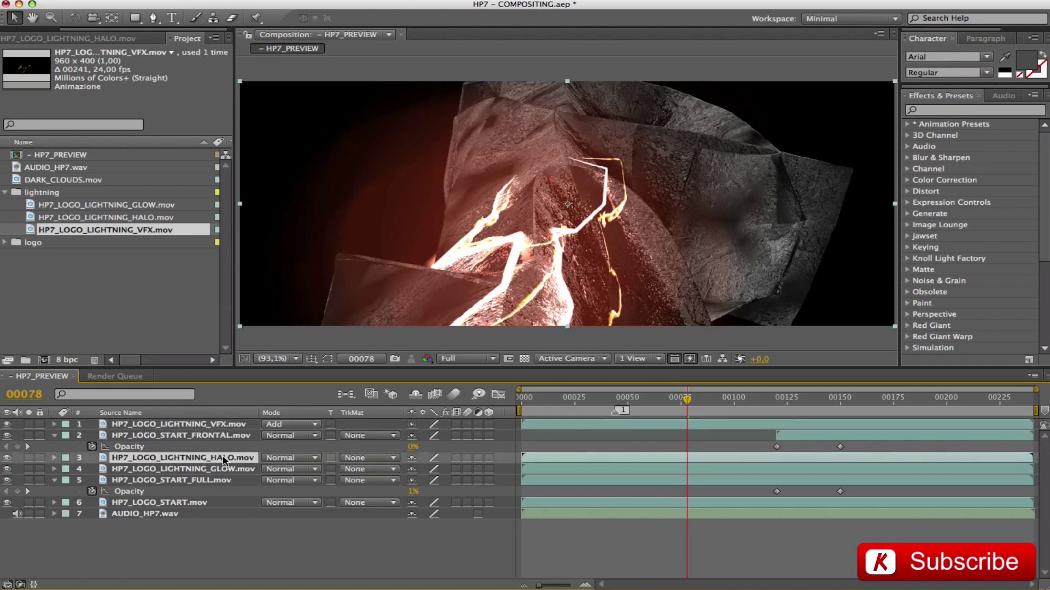
left_click(289, 458)
left_click(294, 524)
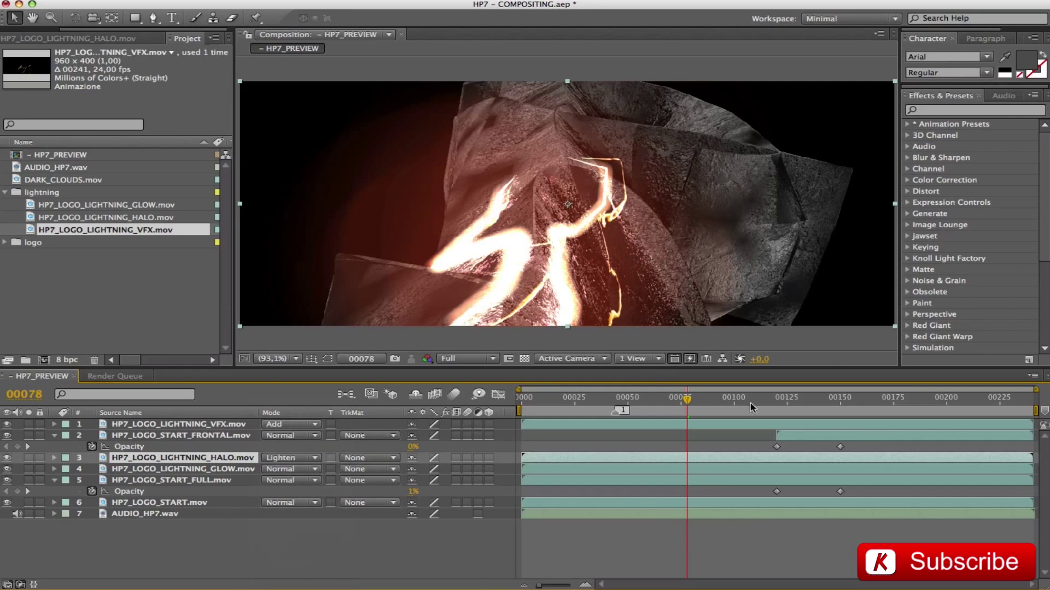
left_click_drag(687, 399, 810, 407)
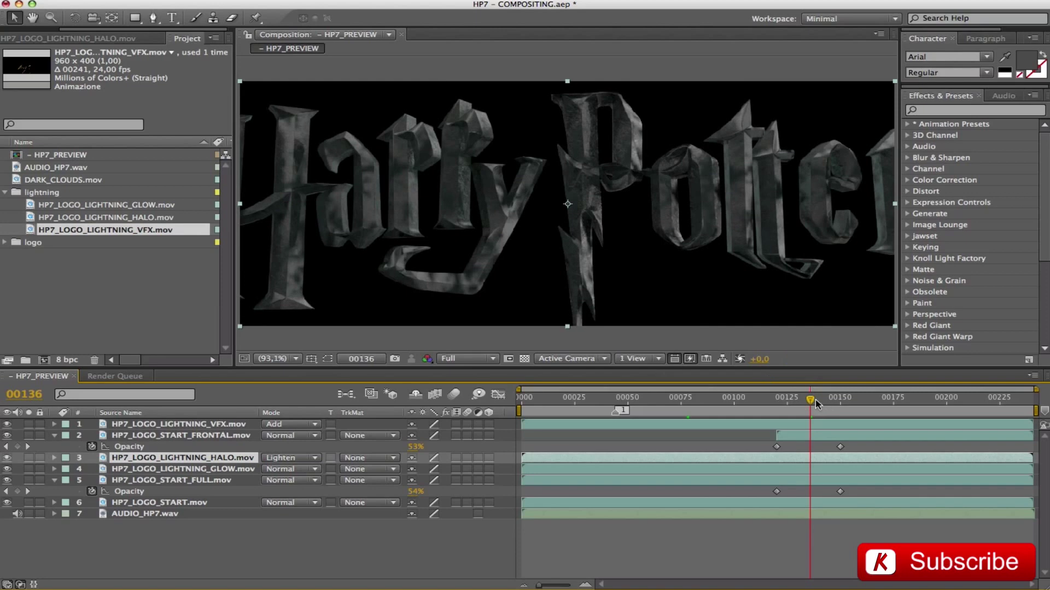
mouse_move(817, 404)
left_mouse_down()
mouse_move(679, 404)
mouse_move(831, 405)
left_mouse_up()
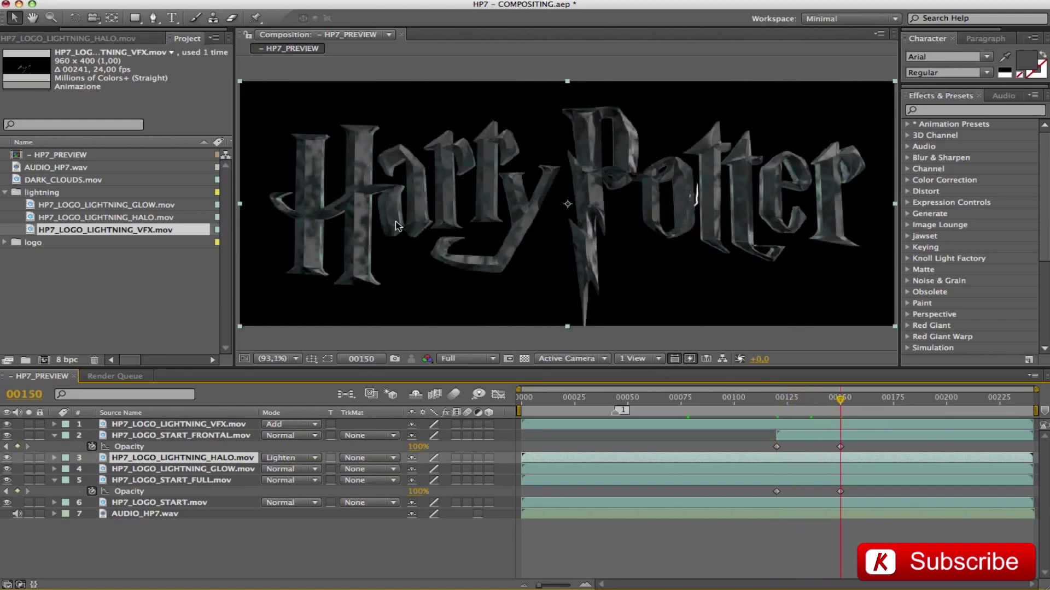
left_click(6, 436)
left_click(54, 436)
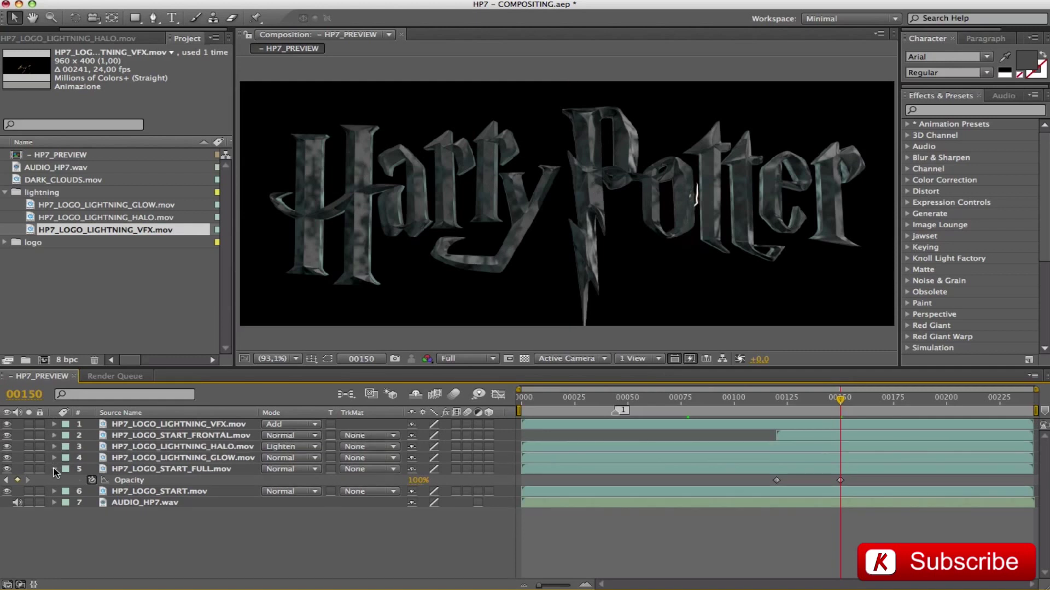
Precompose the six logo and lightning layers as LOGO HP7, then add DARK_CLOUDS.mov beneath.
left_click(54, 469)
left_click(157, 480)
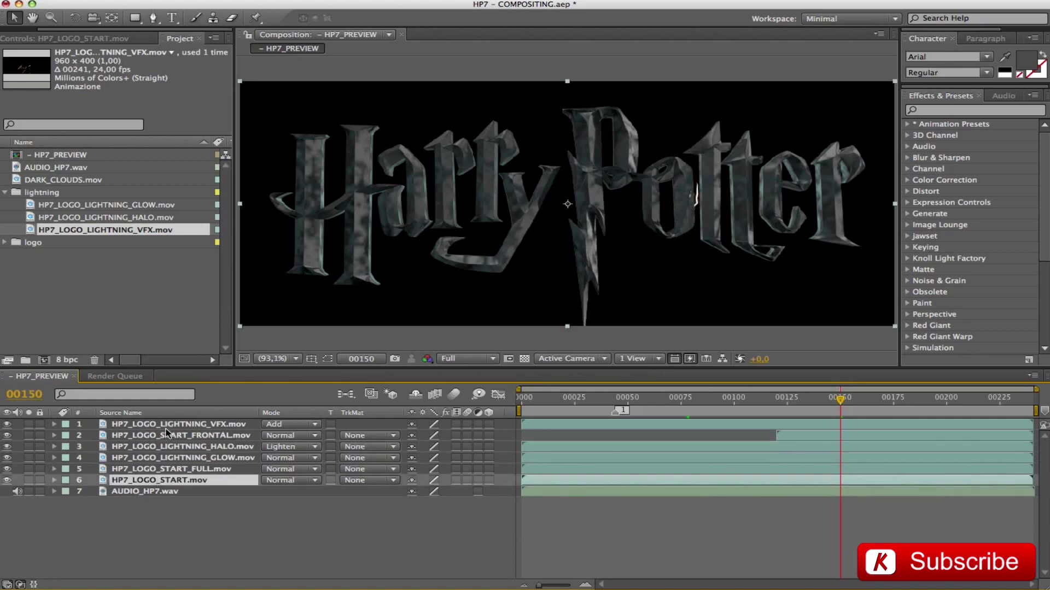
key("ctrl+a")
key("ctrl+shift+c")
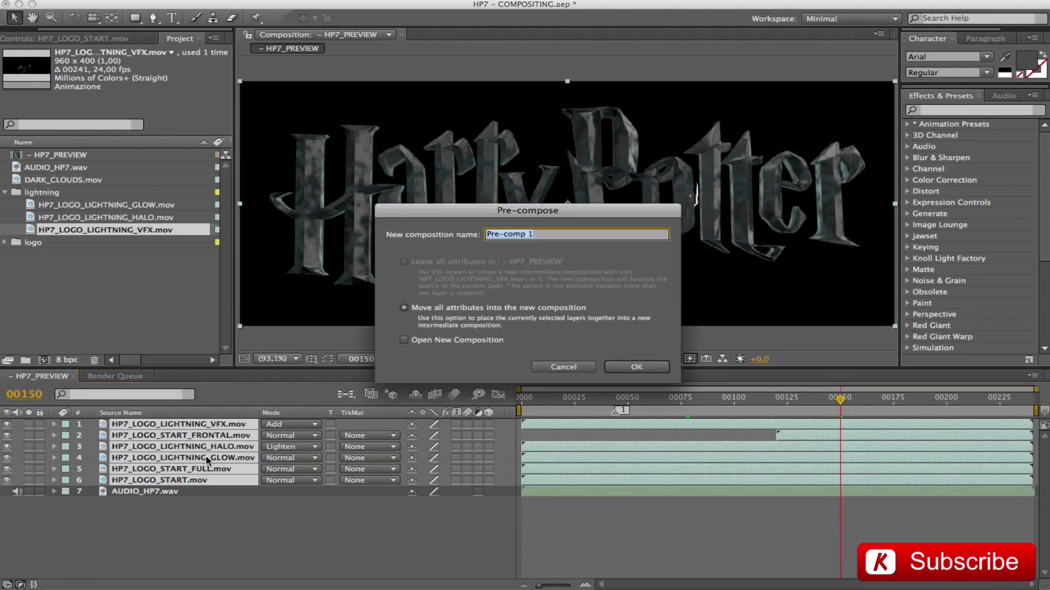
type("LOGO HP7")
key("Return")
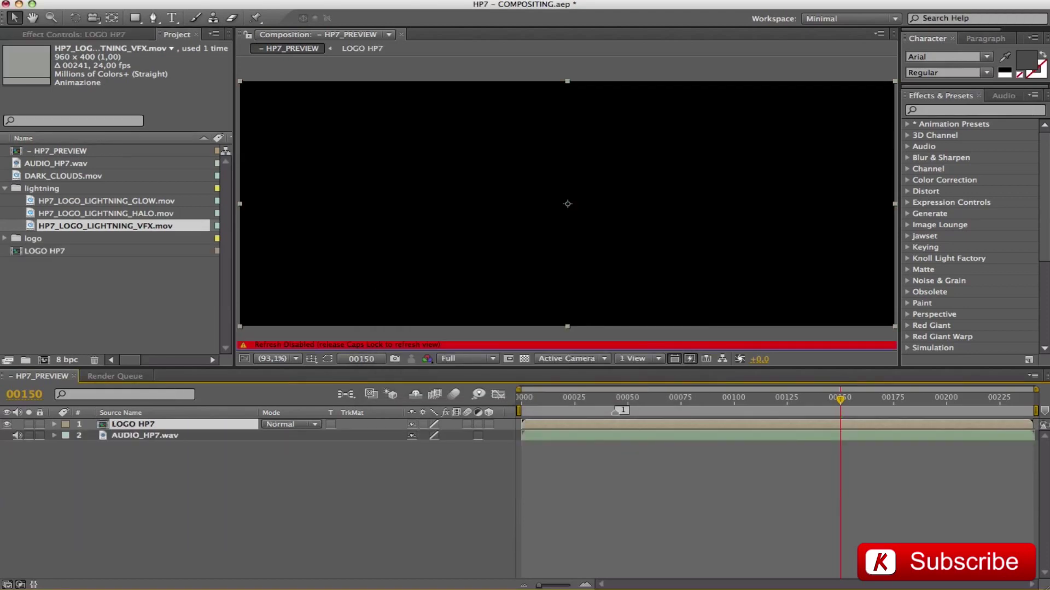
key("Caps_Lock")
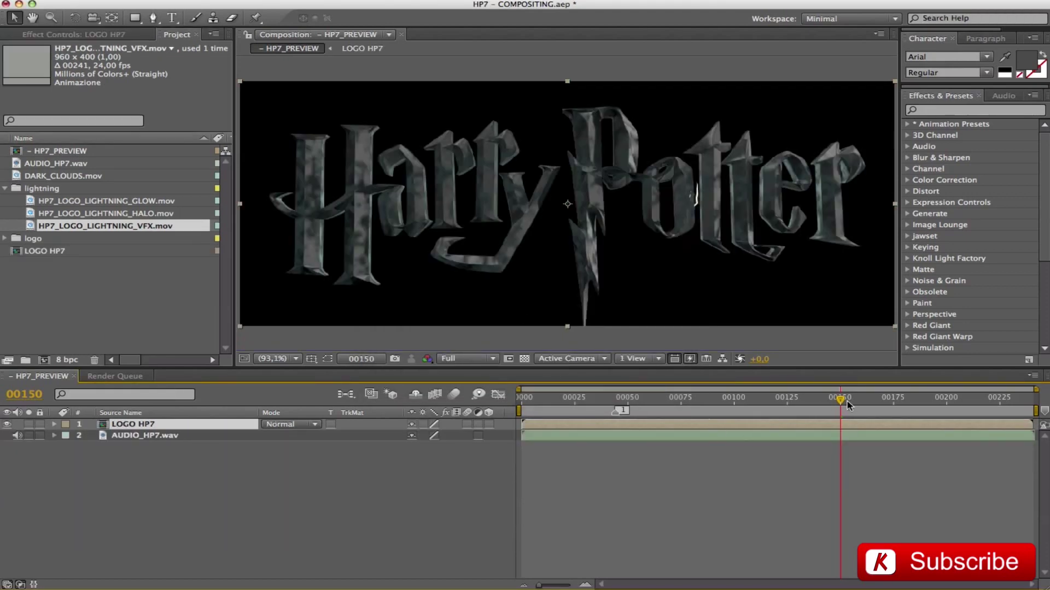
left_click_drag(848, 404, 759, 404)
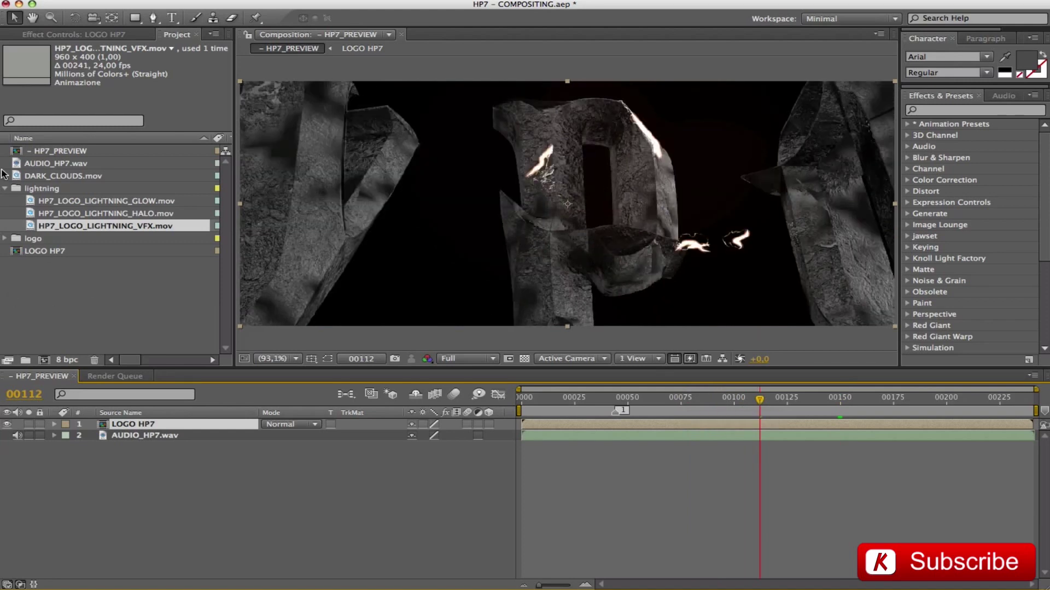
left_click_drag(36, 178, 87, 457)
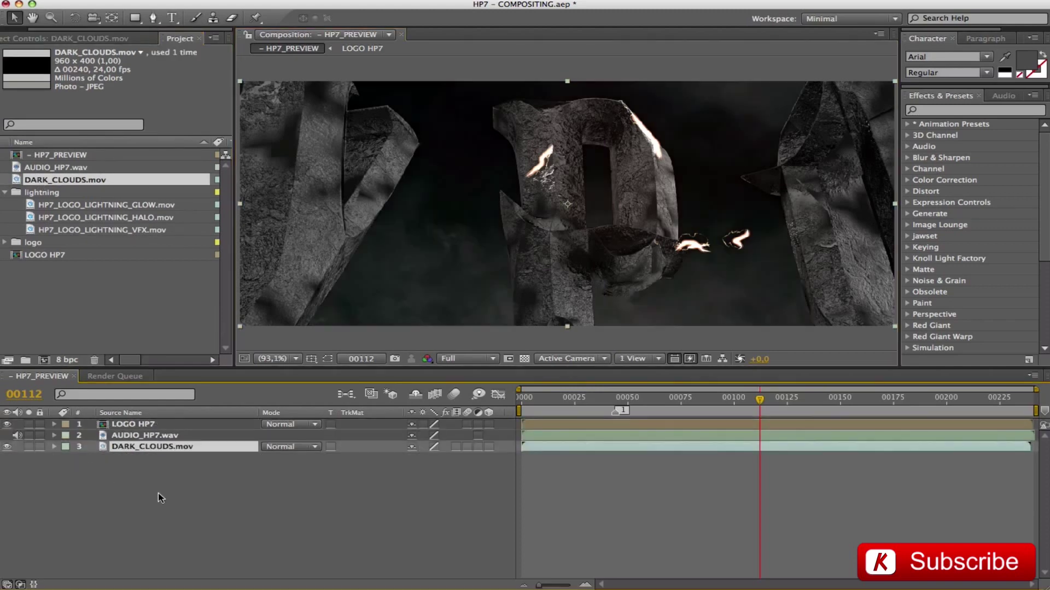
Set the LOGO HP7 layer's blending mode to Add over the clouds.
left_click_drag(760, 400, 672, 397)
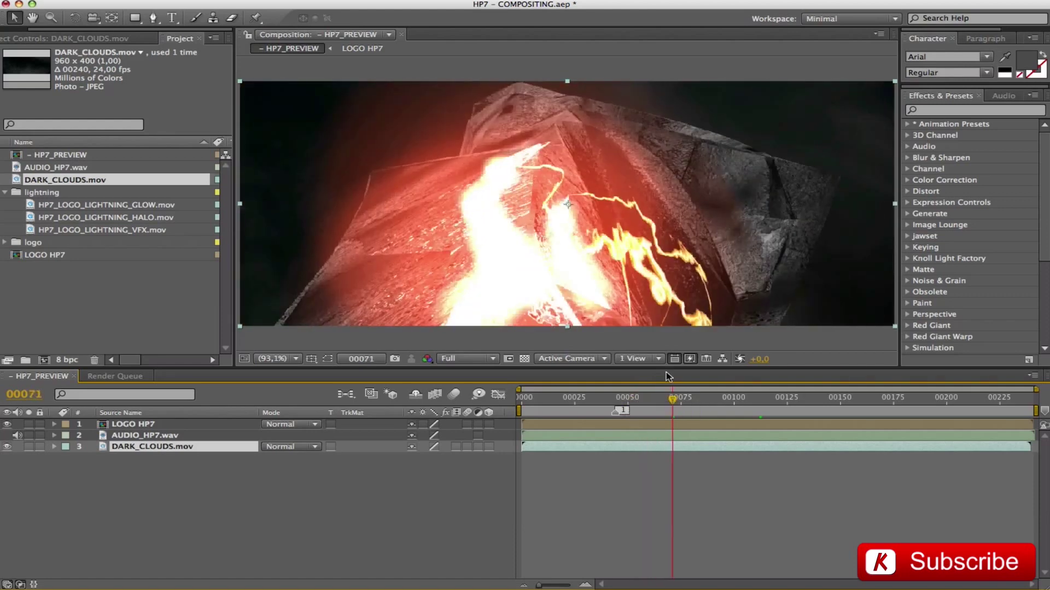
left_click(643, 397)
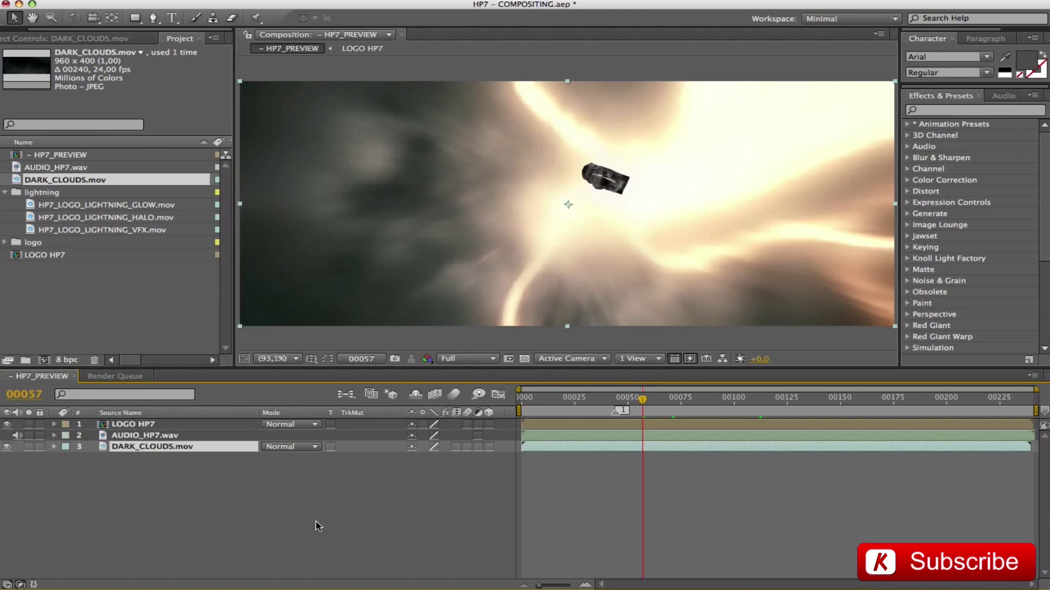
left_click(113, 425)
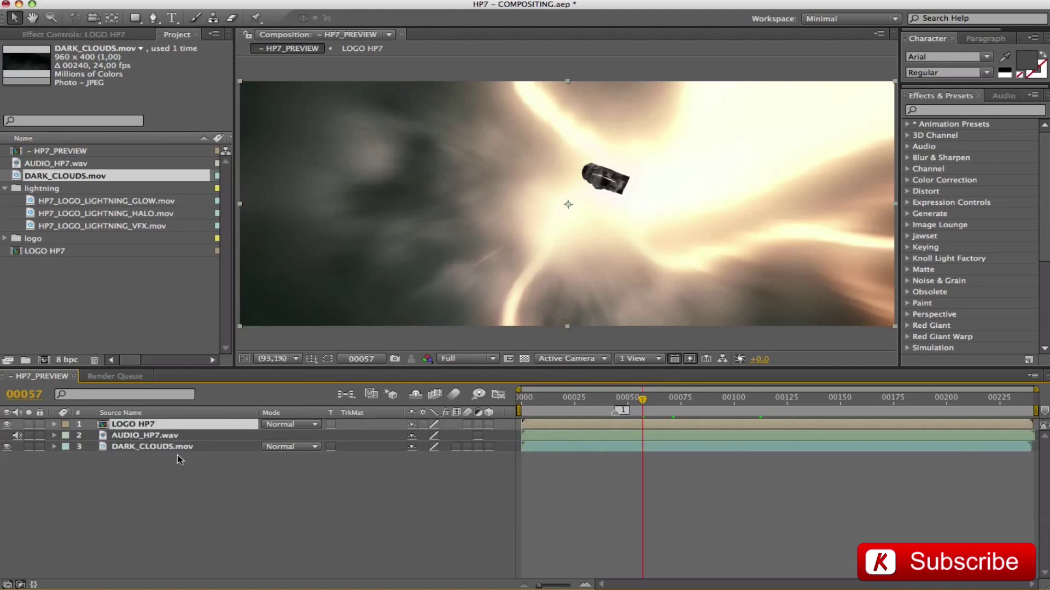
left_click(280, 425)
left_click(285, 499)
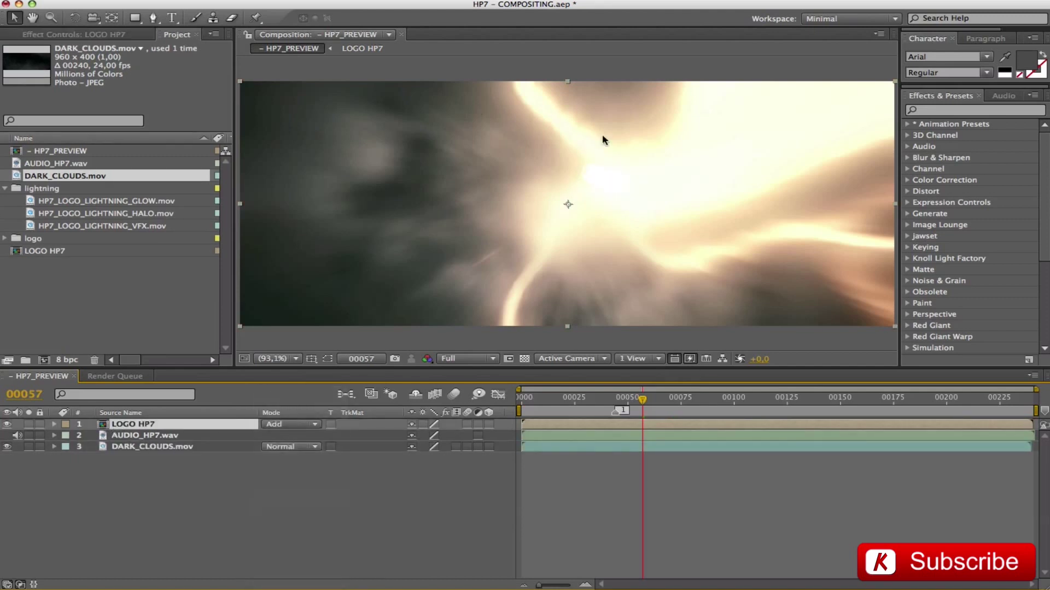
key("space")
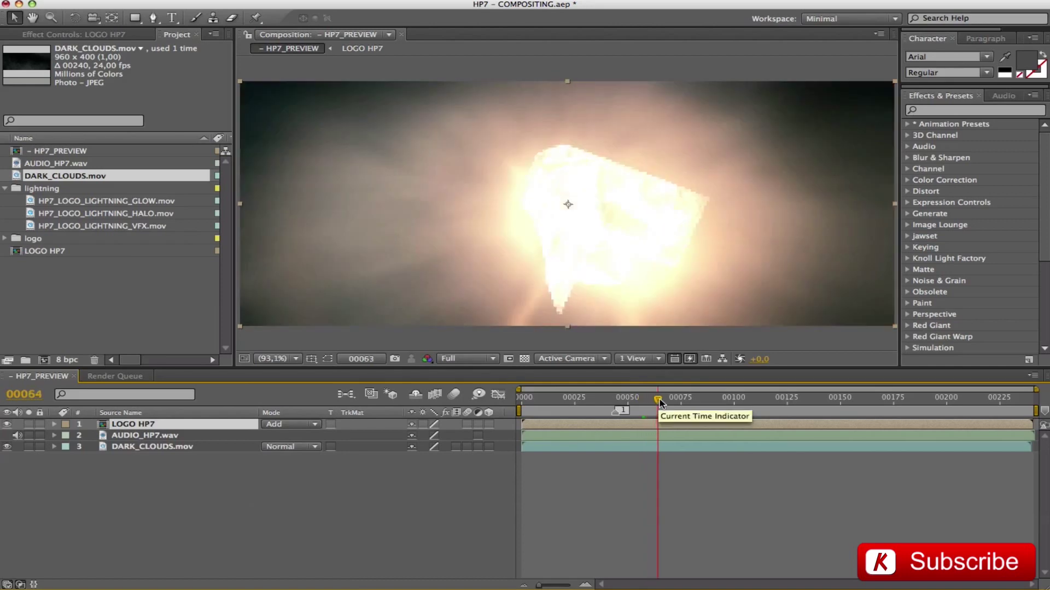
left_click_drag(677, 400, 651, 405)
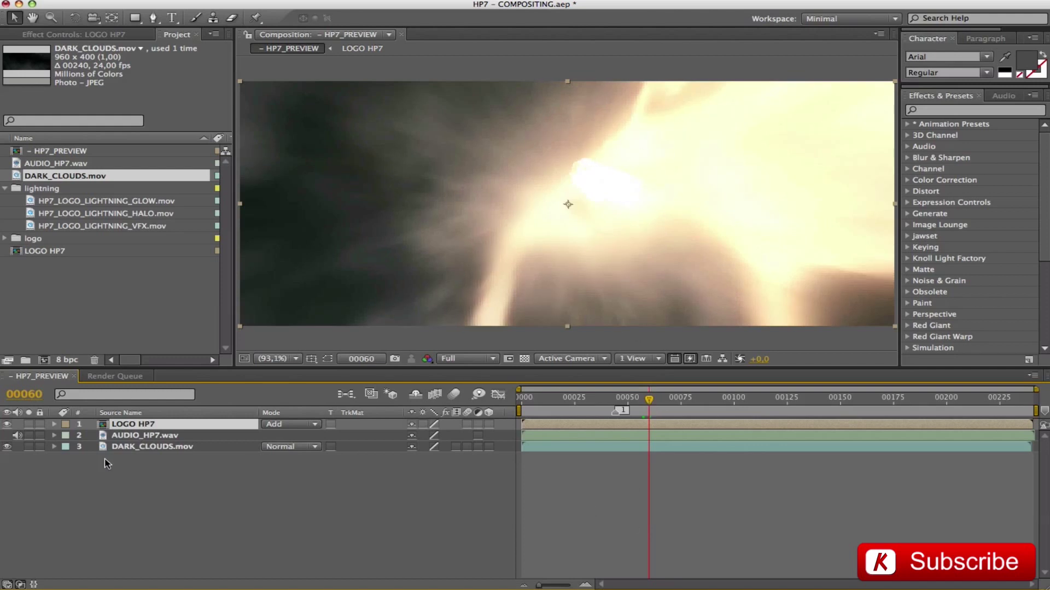
Add a 100% opacity keyframe to LOGO HP7 at frame 60.
key("t")
left_click(92, 436)
left_click_drag(654, 394, 680, 411)
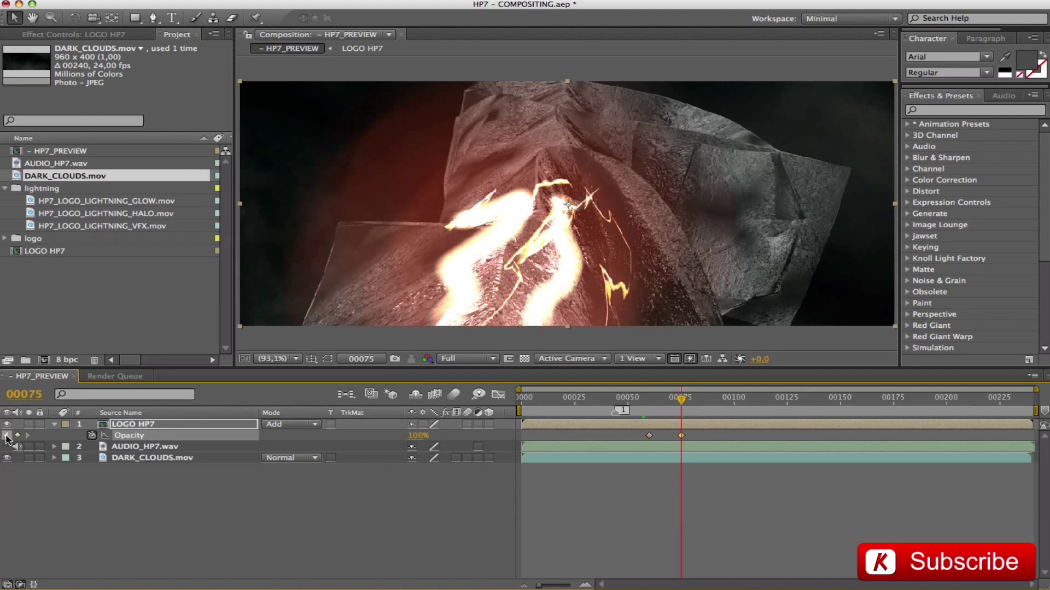
Set LOGO HP7 opacity to 0% at frame 60 and move the 100% keyframe to frame 70.
left_click(6, 435)
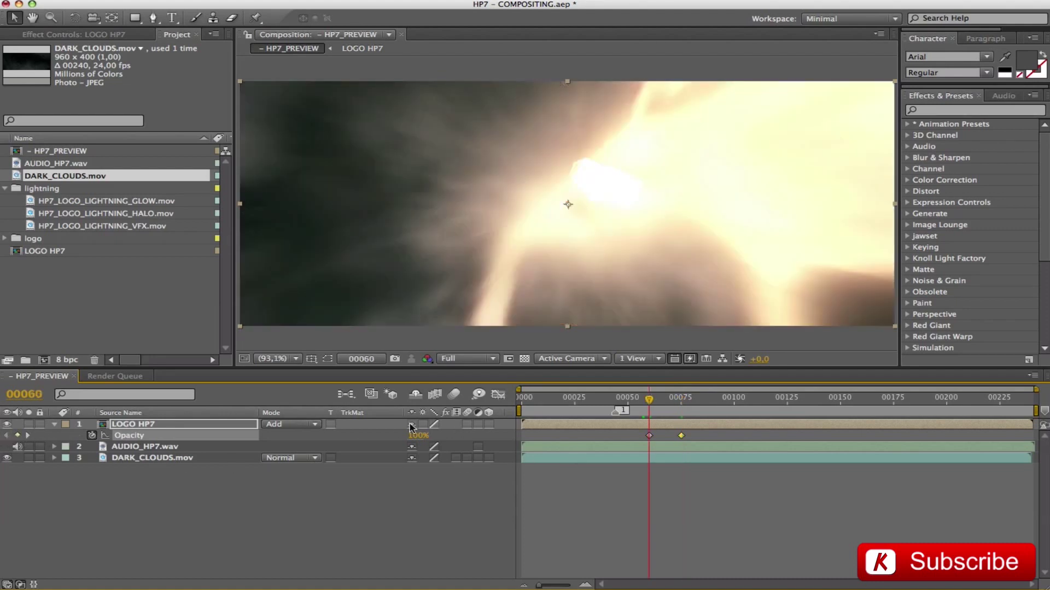
left_click_drag(424, 436, 371, 437)
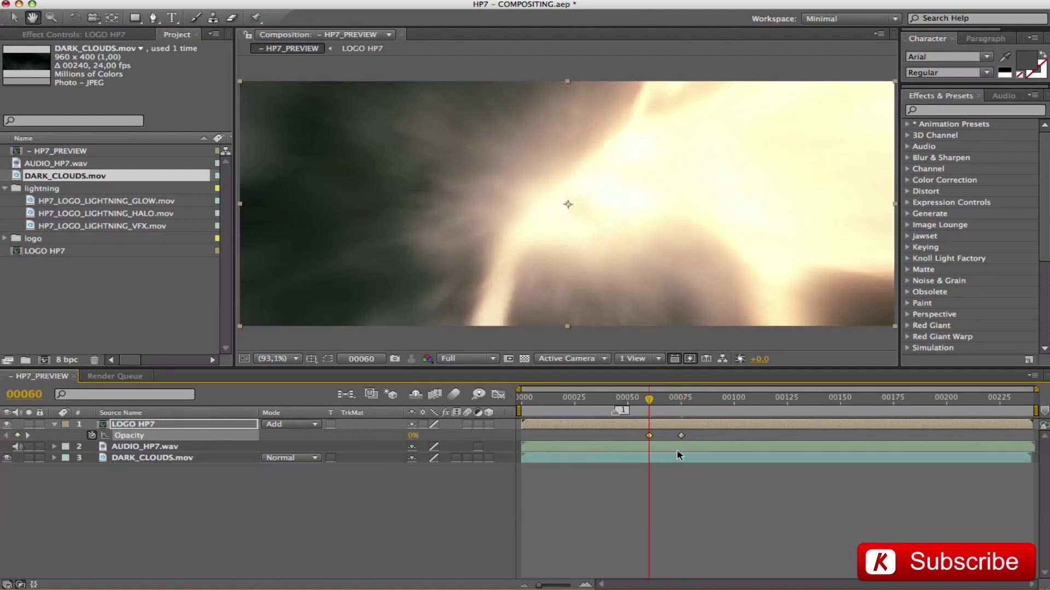
key("space")
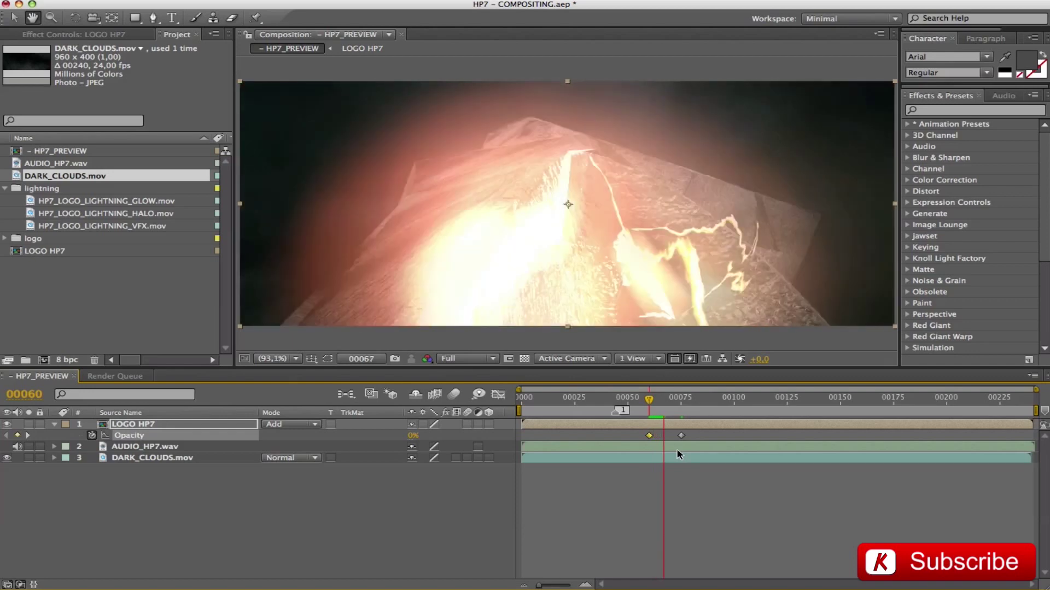
key("space")
left_click(669, 401)
left_click(681, 436)
left_click_drag(677, 436, 672, 437)
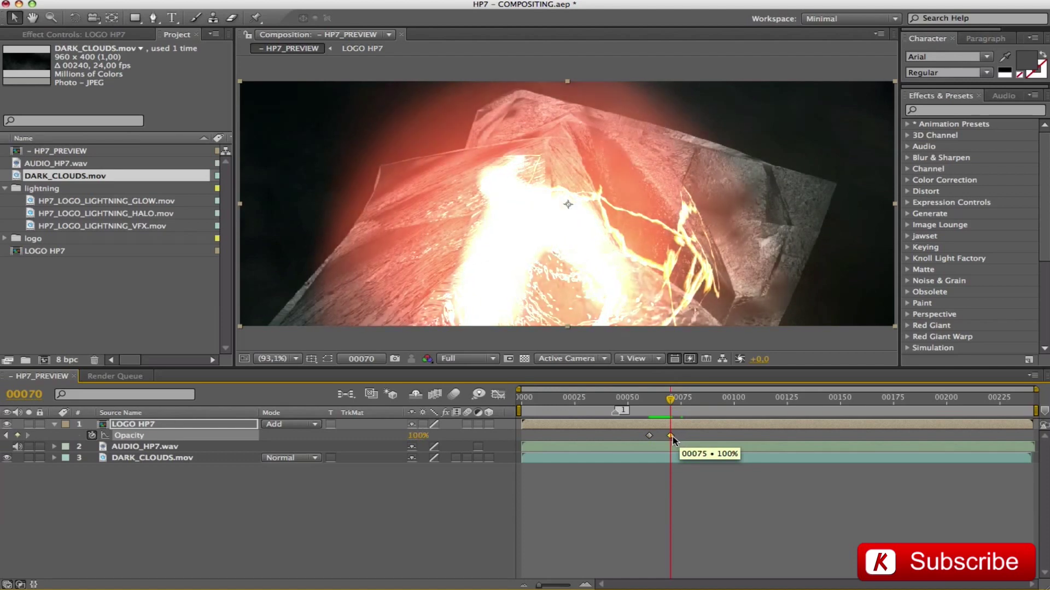
Add a 0% opacity keyframe at frame 100 and duplicate the LOGO HP7 layer.
left_click_drag(669, 399, 789, 401)
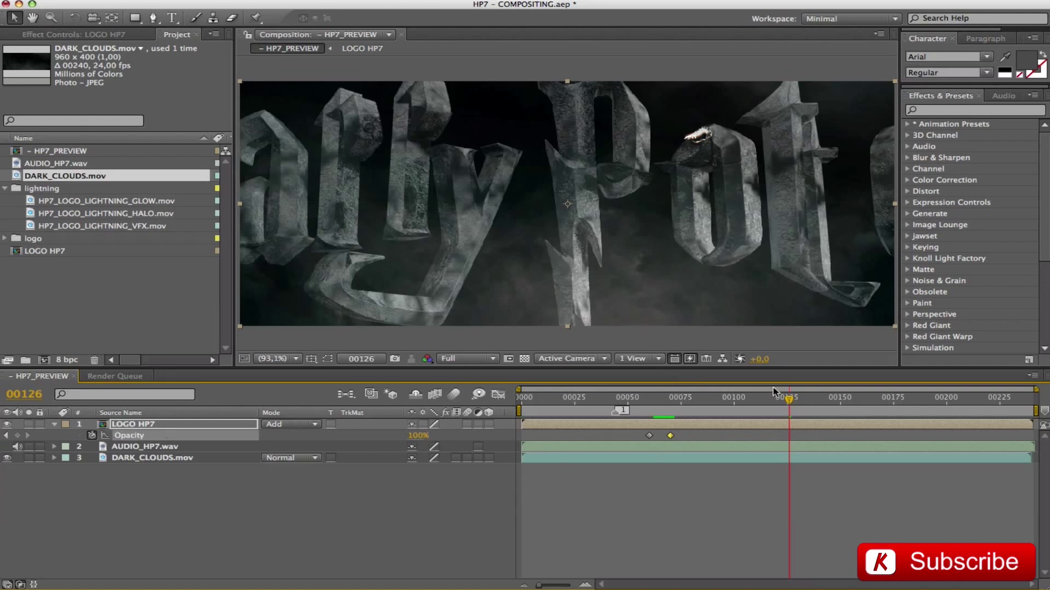
left_click_drag(789, 399, 734, 401)
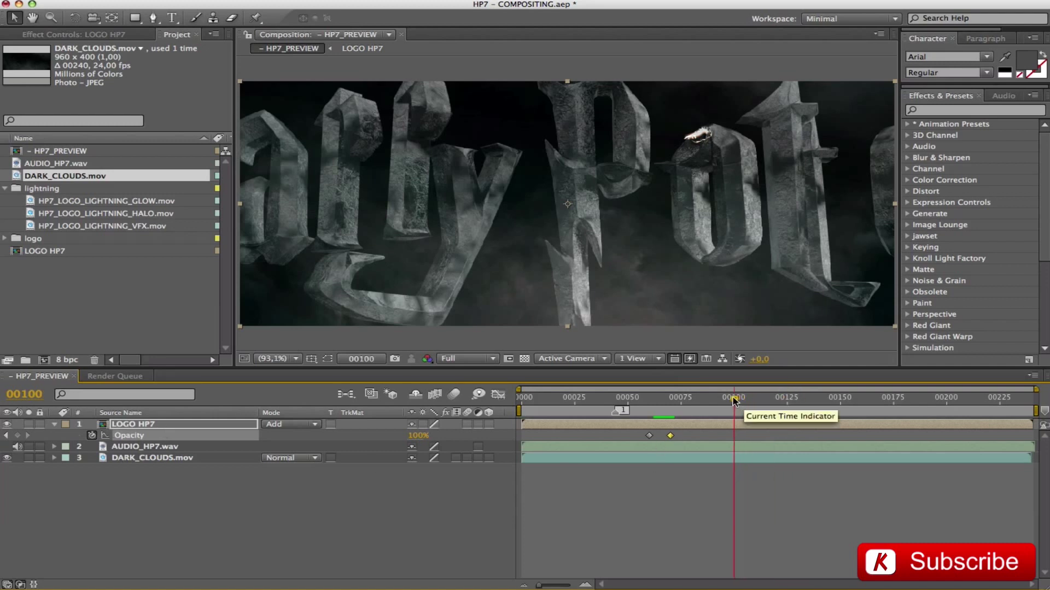
left_click_drag(412, 439, 228, 431)
left_click(159, 426)
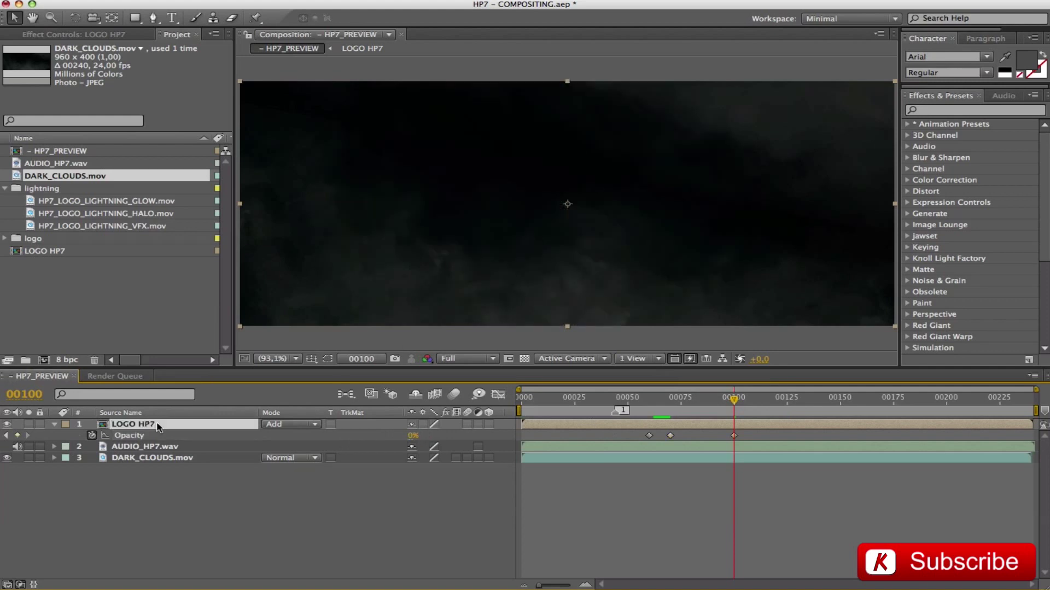
key("super+d")
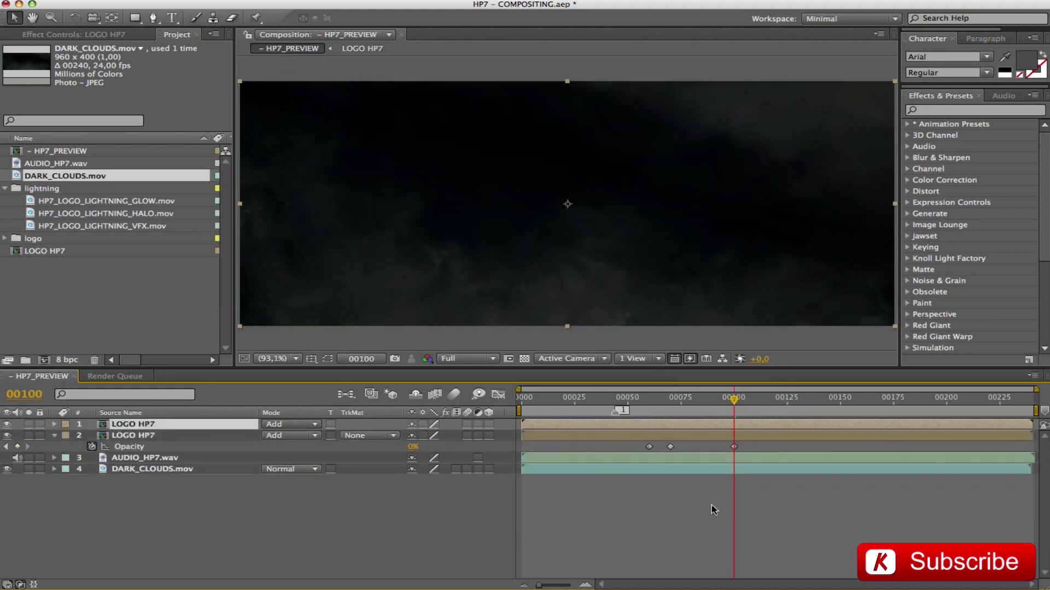
left_click(272, 425)
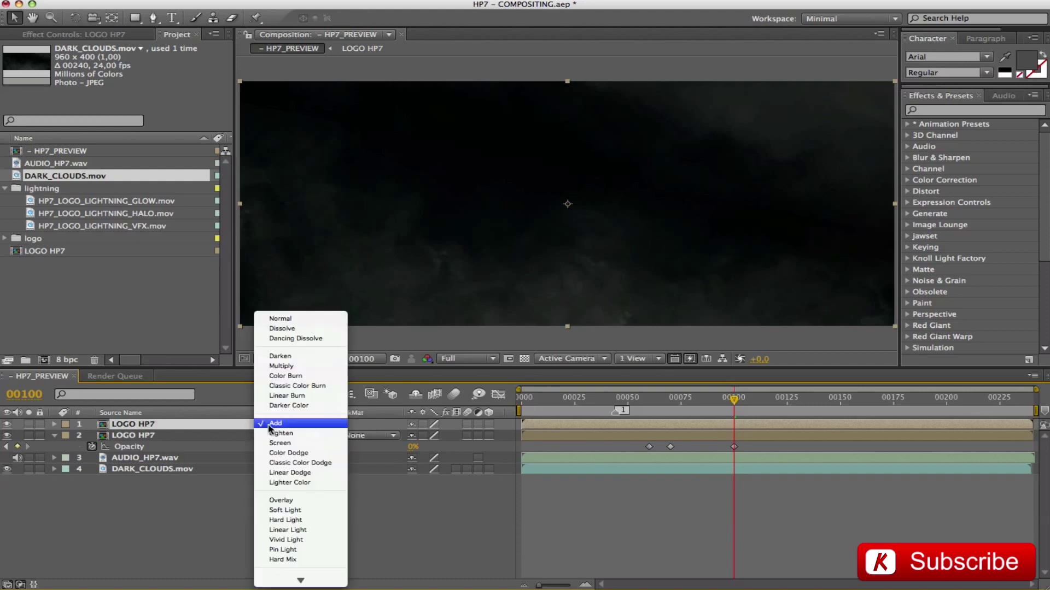
Return the top logo copy to Normal mode and delete its Opacity keyframe at frame 100.
left_click(274, 319)
key("t")
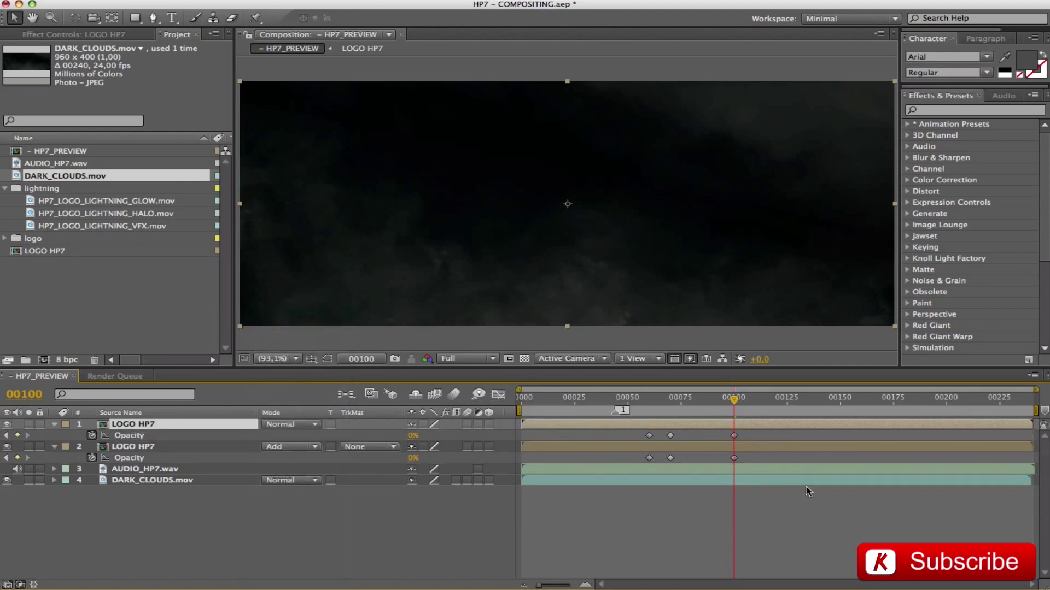
left_click(745, 437)
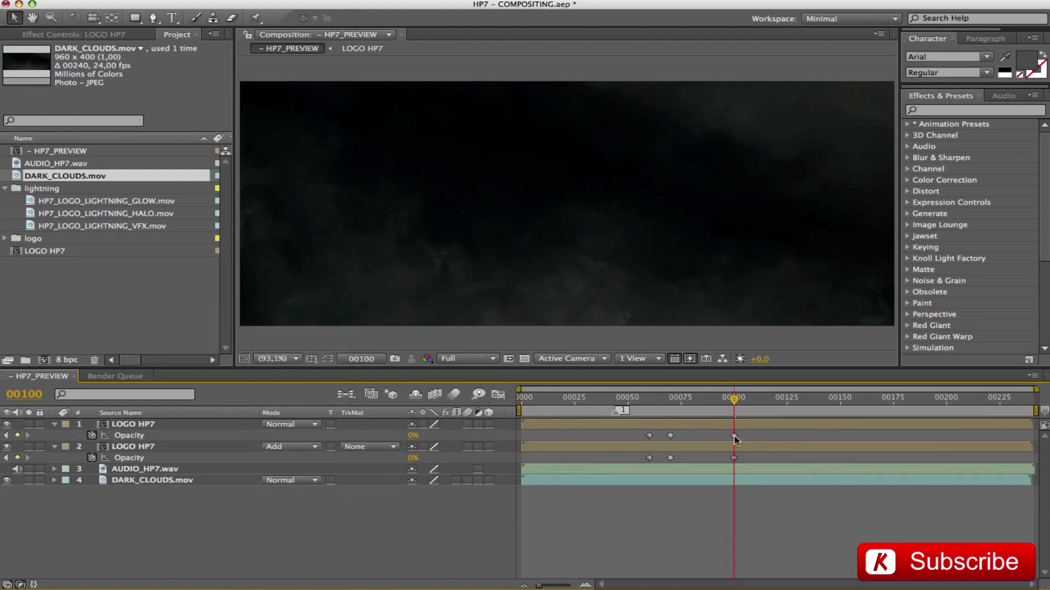
left_click(734, 435)
key("Delete")
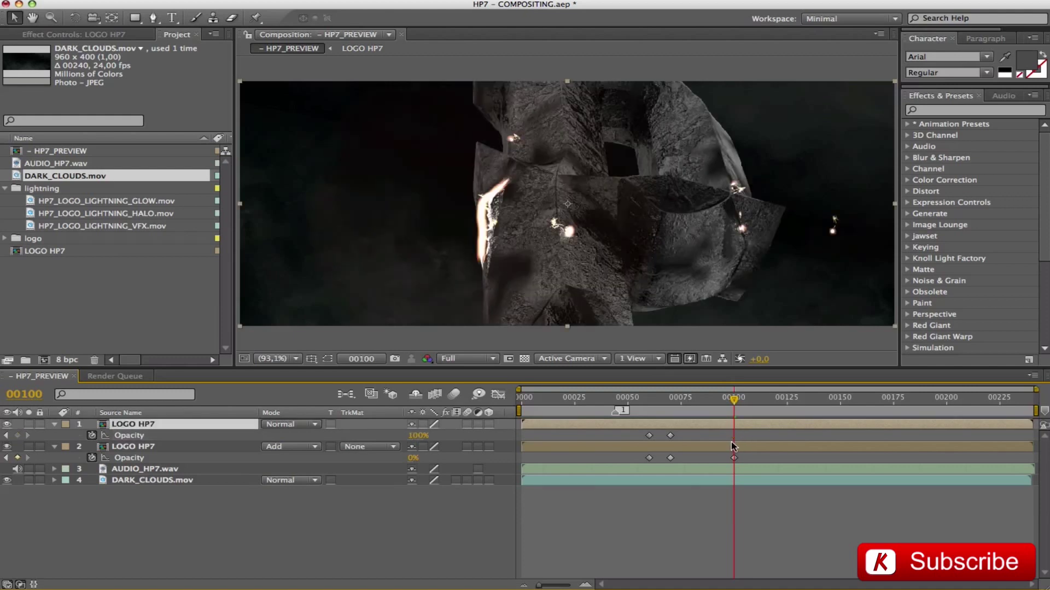
Shift the remaining Opacity keyframes so the logo fades in around frames 70–80, then review to frame 162.
left_click_drag(711, 432, 668, 438)
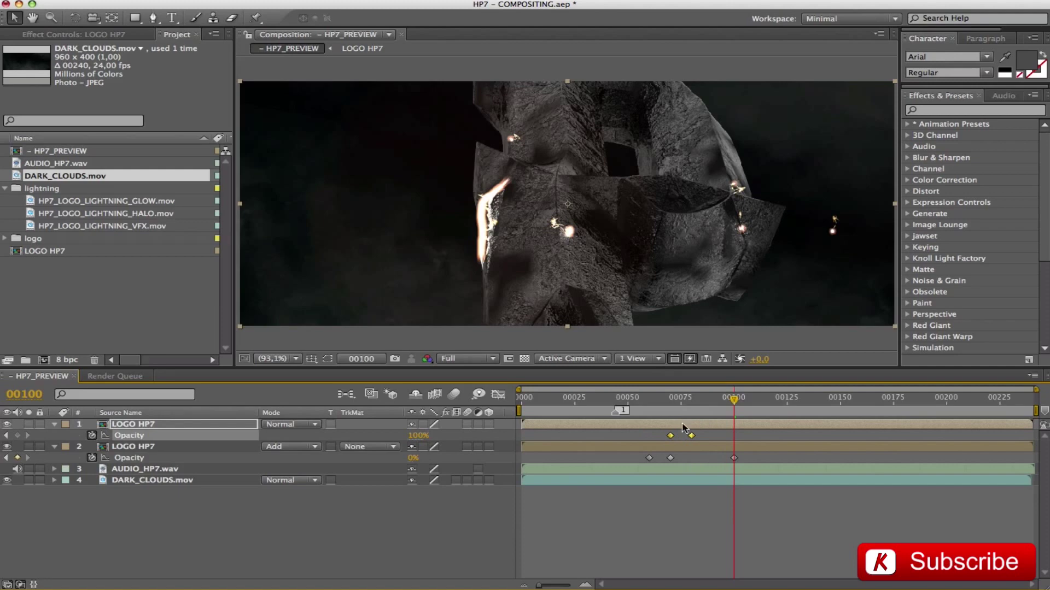
left_click(689, 403)
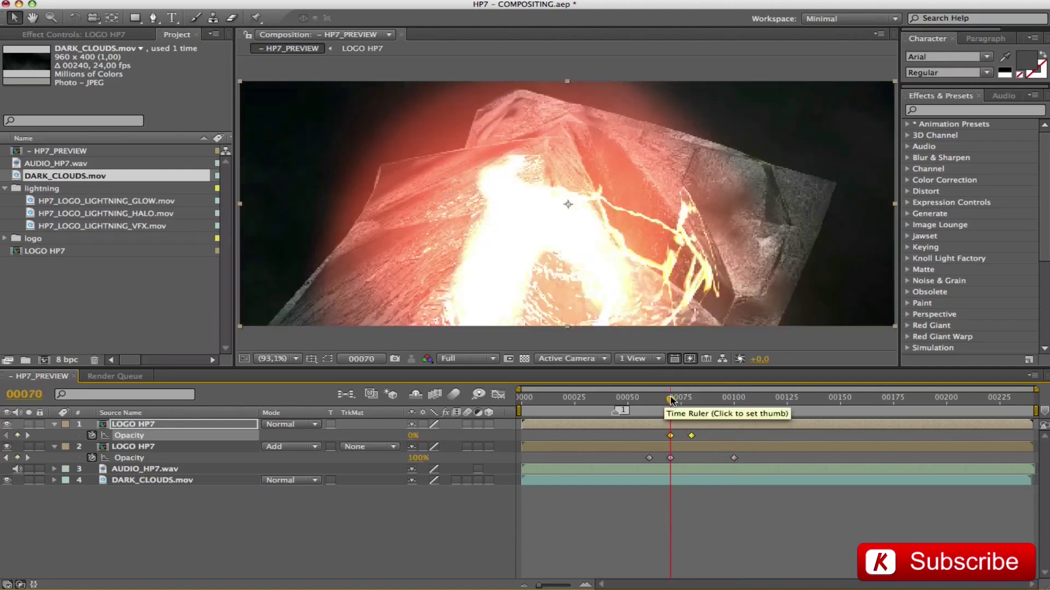
left_click_drag(690, 402, 809, 403)
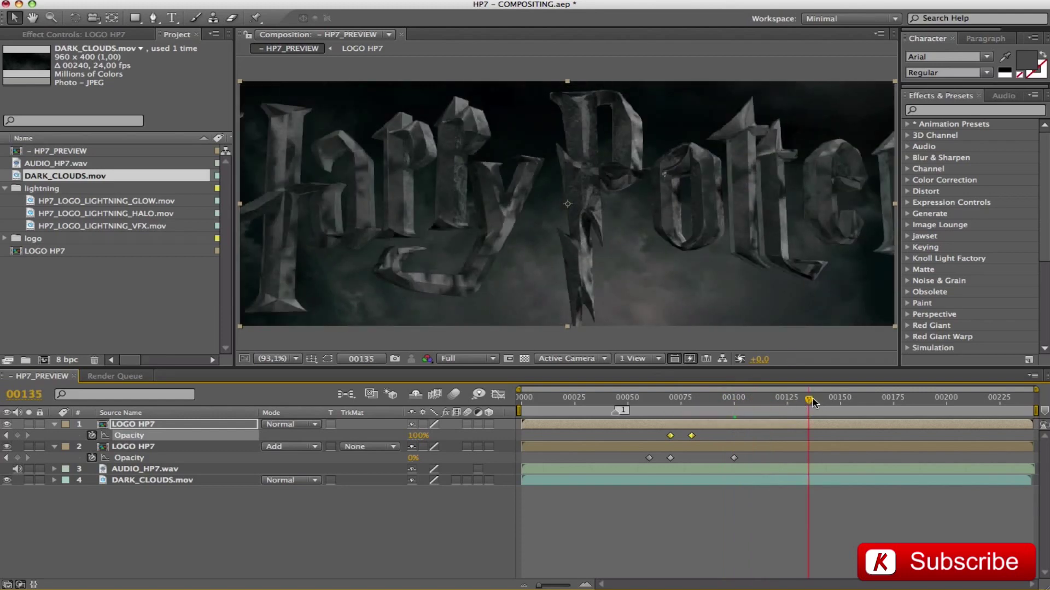
left_click_drag(813, 402, 865, 403)
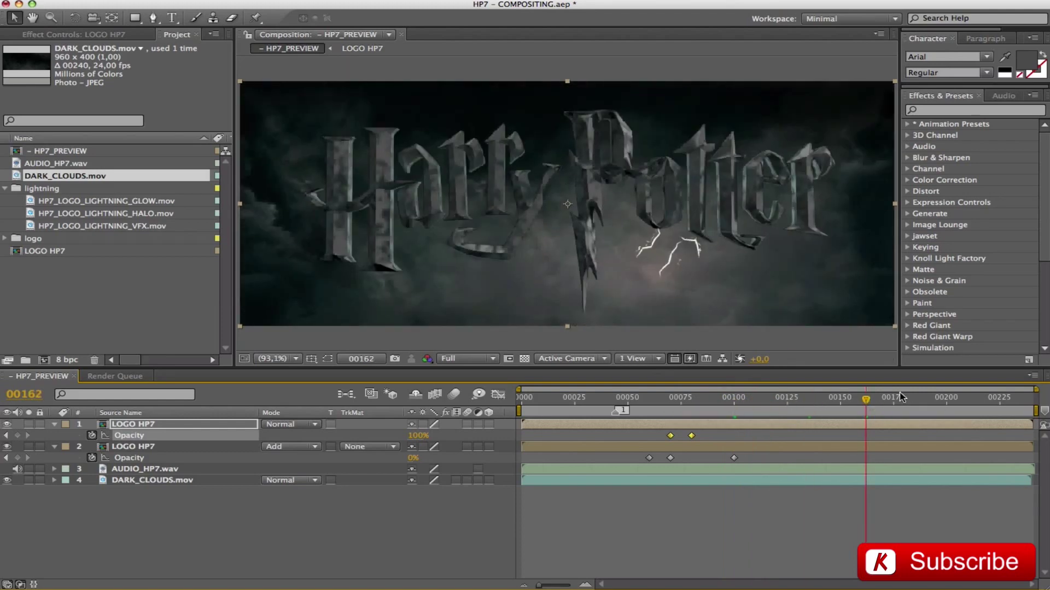
left_click(54, 424)
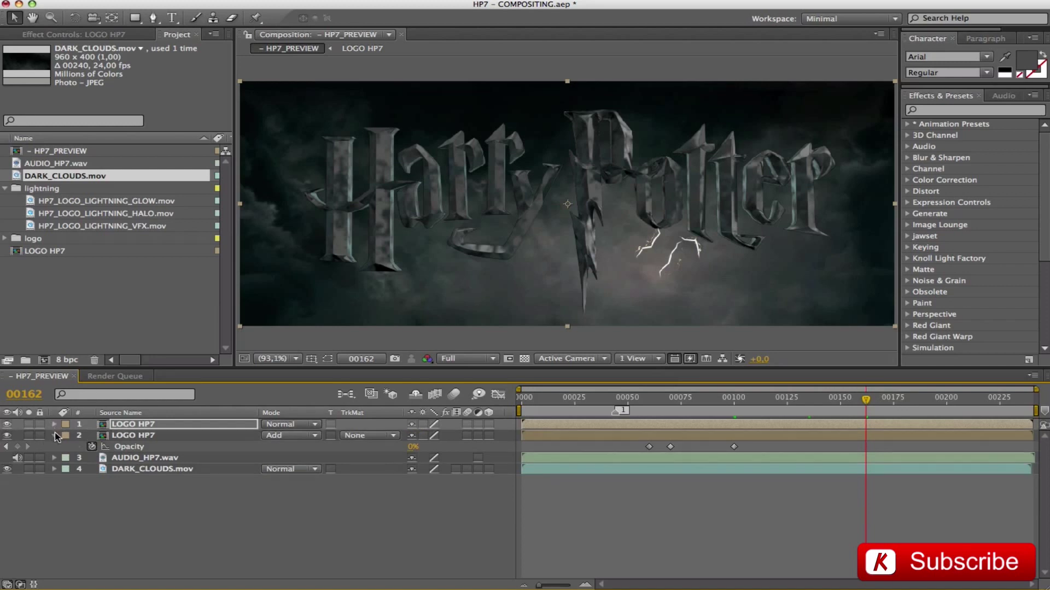
Tidy the layers and folders, then add HP7_LOGO_SUBTITLE.mov from the logo folder to the composition.
left_click(54, 436)
left_click(282, 558)
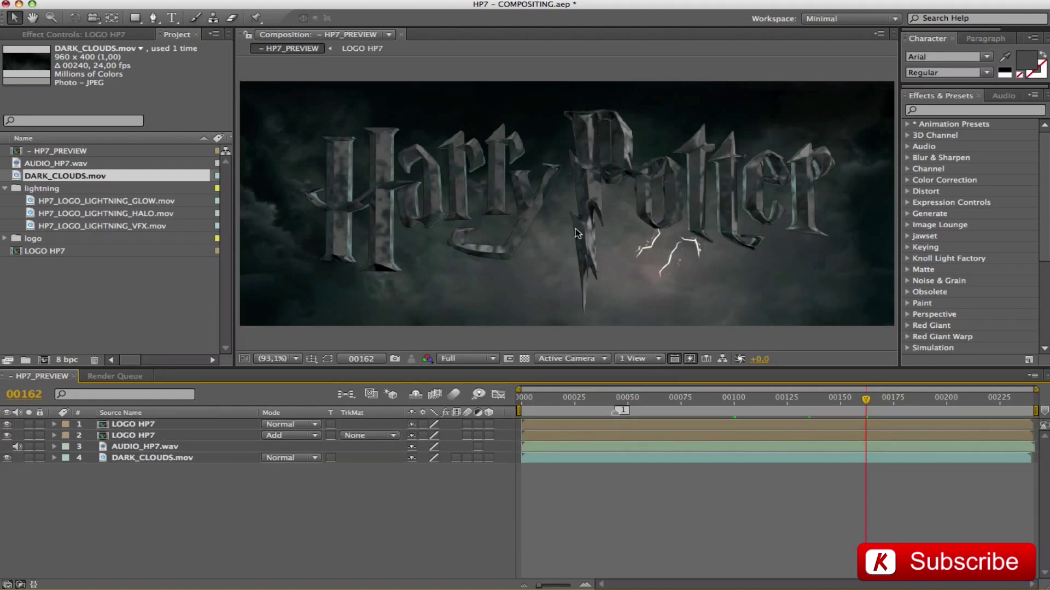
left_click(5, 190)
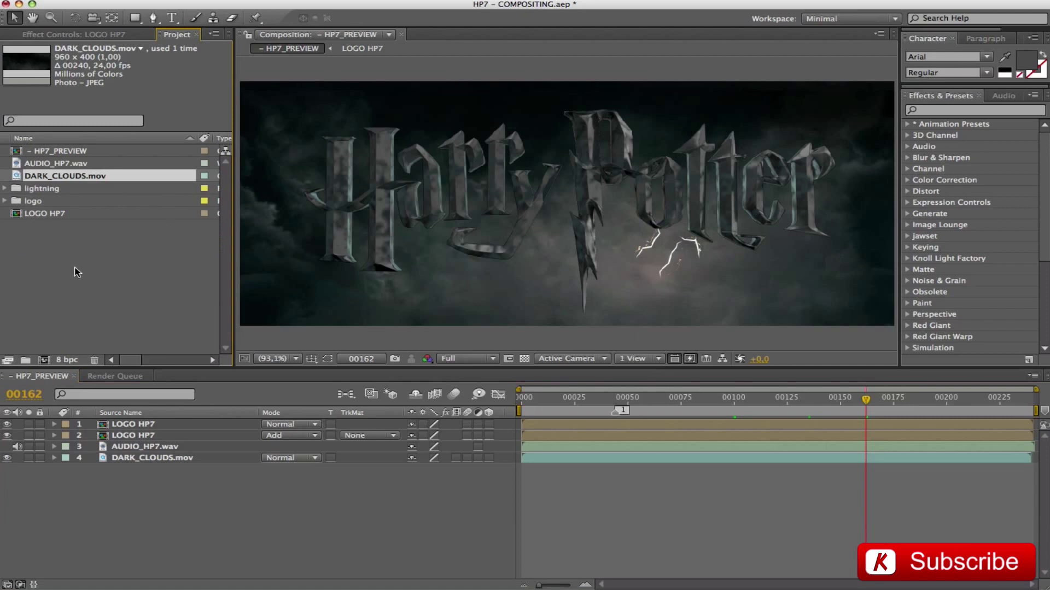
left_click(31, 221)
left_click(5, 202)
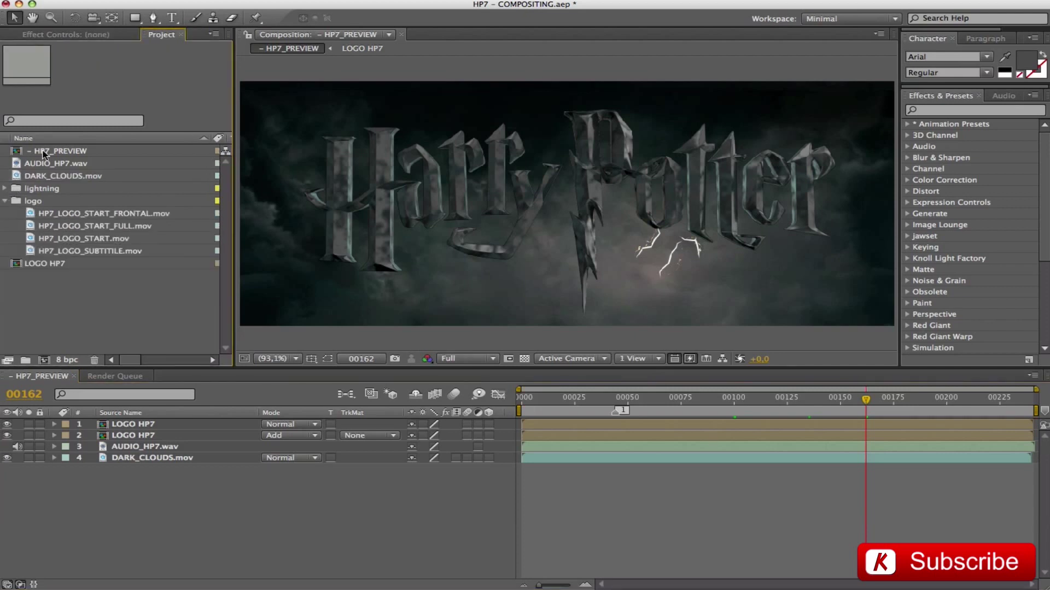
left_click_drag(93, 251, 147, 426)
Make the subtitle clip start at frame 150 and view the subtitle.
left_click_drag(569, 428, 887, 432)
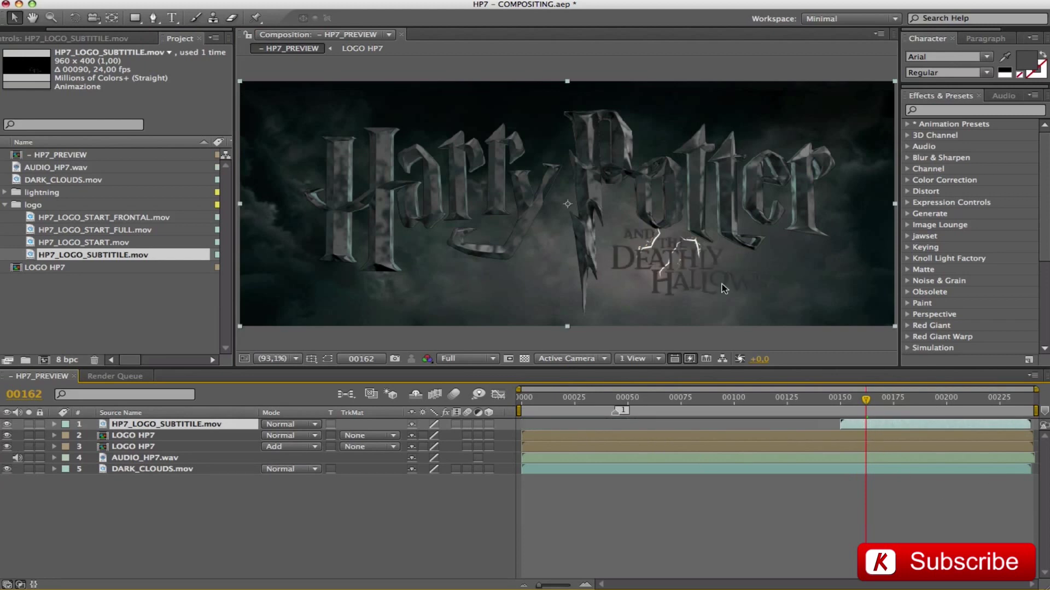
left_click_drag(866, 405, 840, 399)
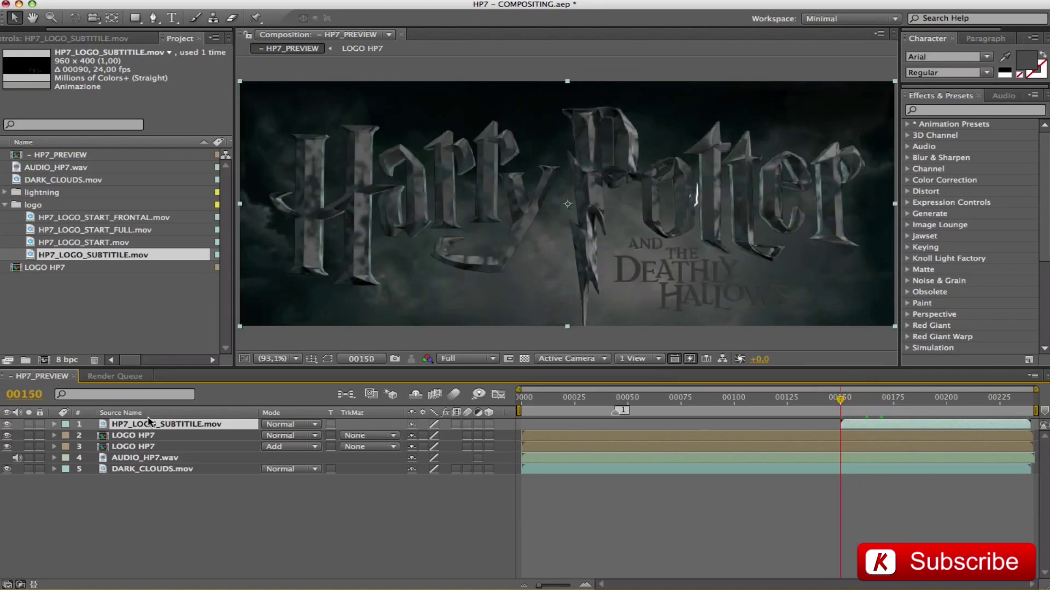
key("q")
Draw a rectangular mask around the Deathly Hallows subtitle text.
left_click_drag(599, 223, 807, 334)
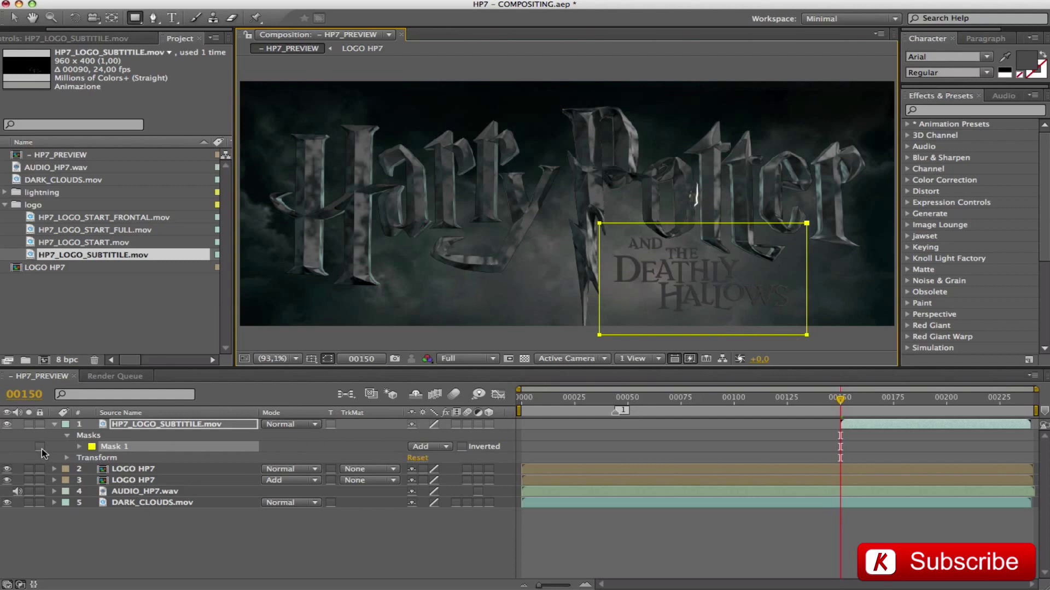
left_click(80, 446)
left_click(79, 447)
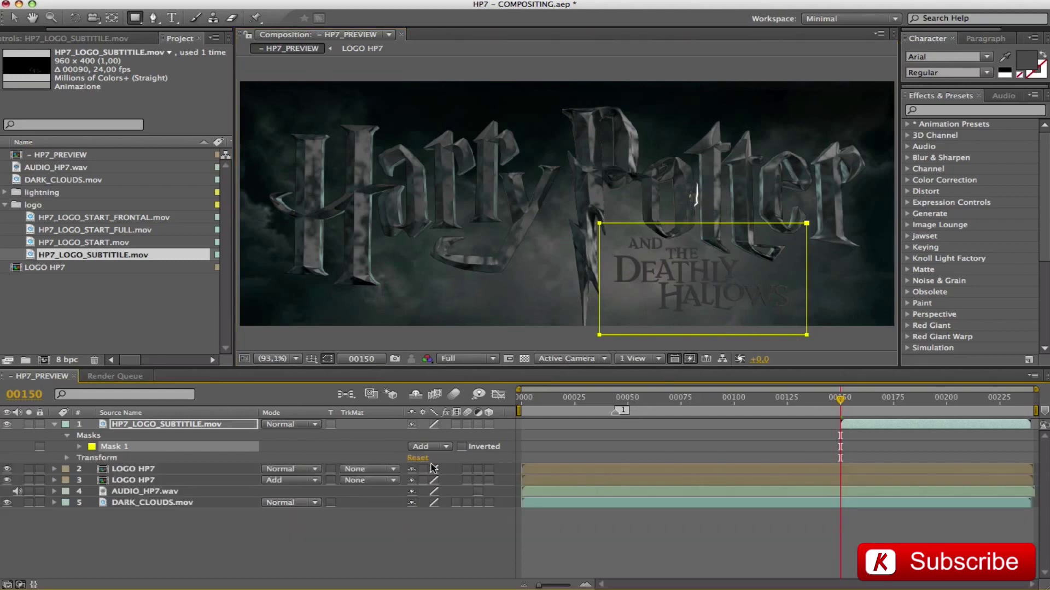
left_click(462, 446)
left_click(462, 447)
Keyframe the Mask Path at frame 150, then move the mask below the subtitle at frame 180.
key("m")
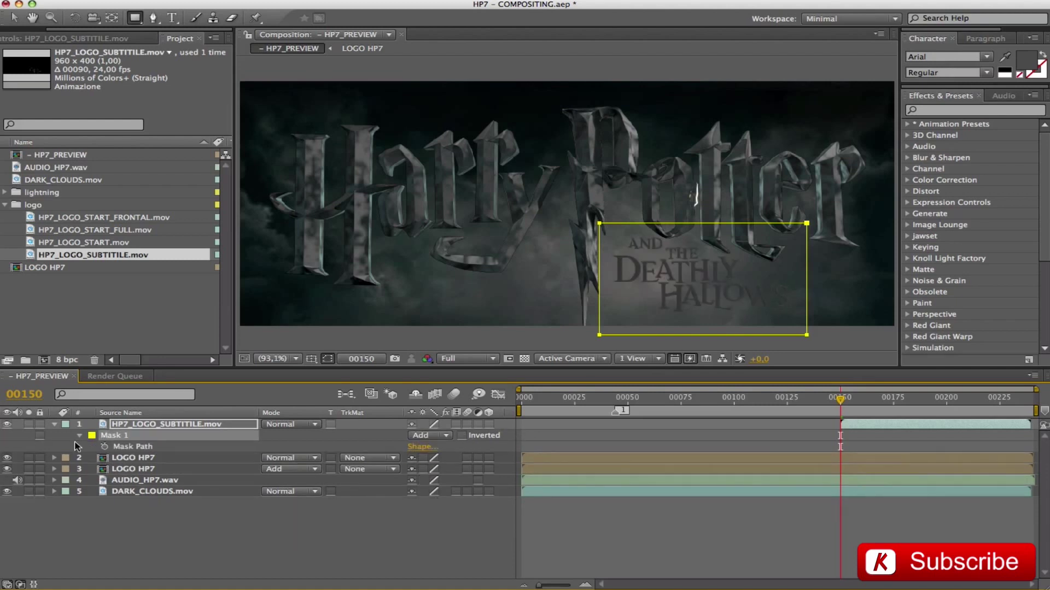
left_click(104, 446)
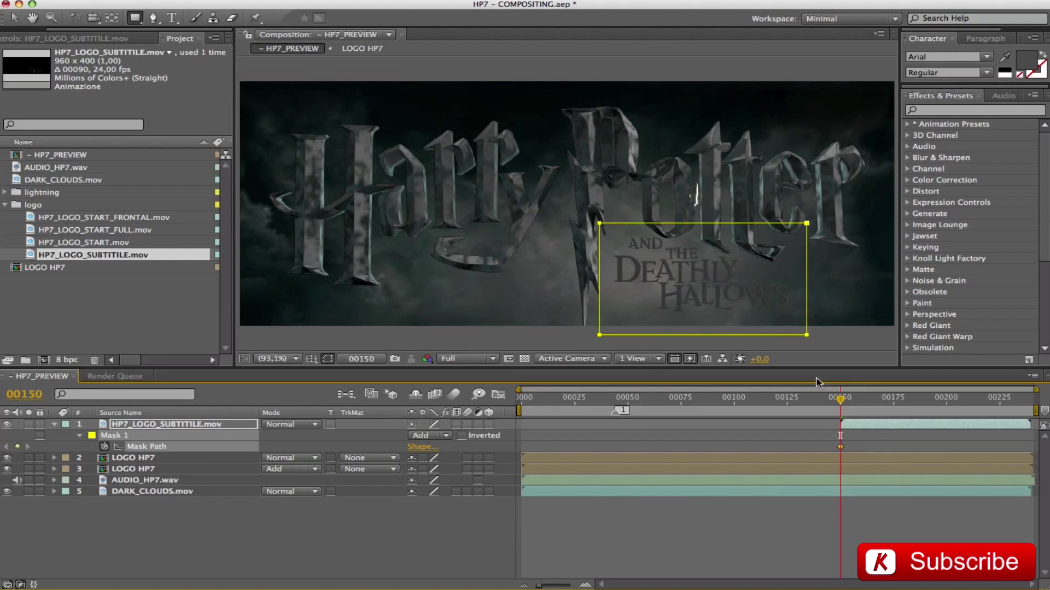
key("Down")
key("Down")
key("Down")
key("Down")
key("Down")
key("Down")
key("Down")
key("Down")
key("Down")
key("Down")
key("Down")
key("Down")
key("Down")
key("Down")
key("Down")
key("Down")
key("Down")
key("Down")
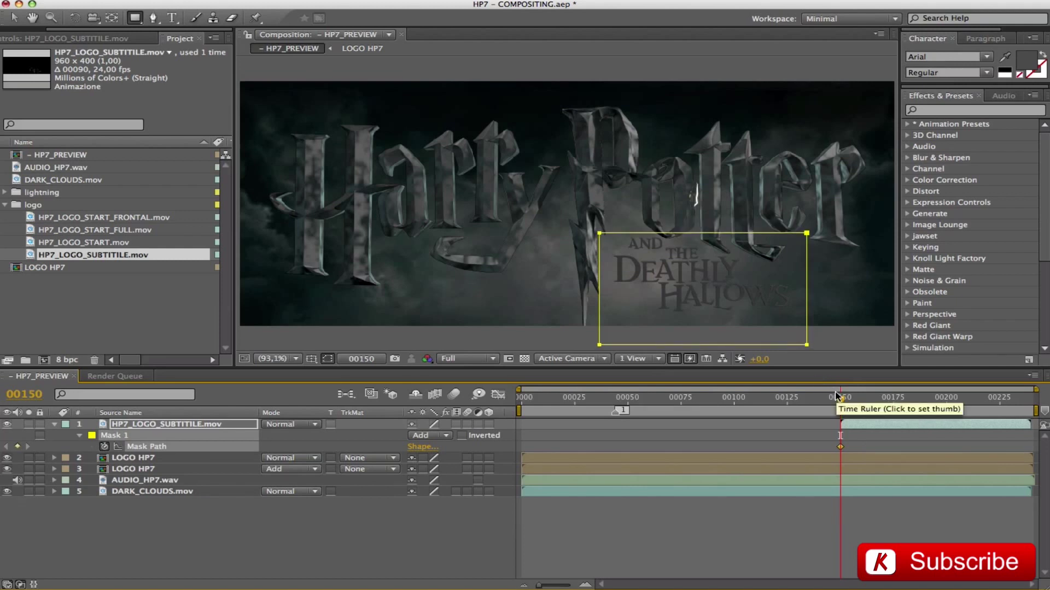
left_click(903, 399)
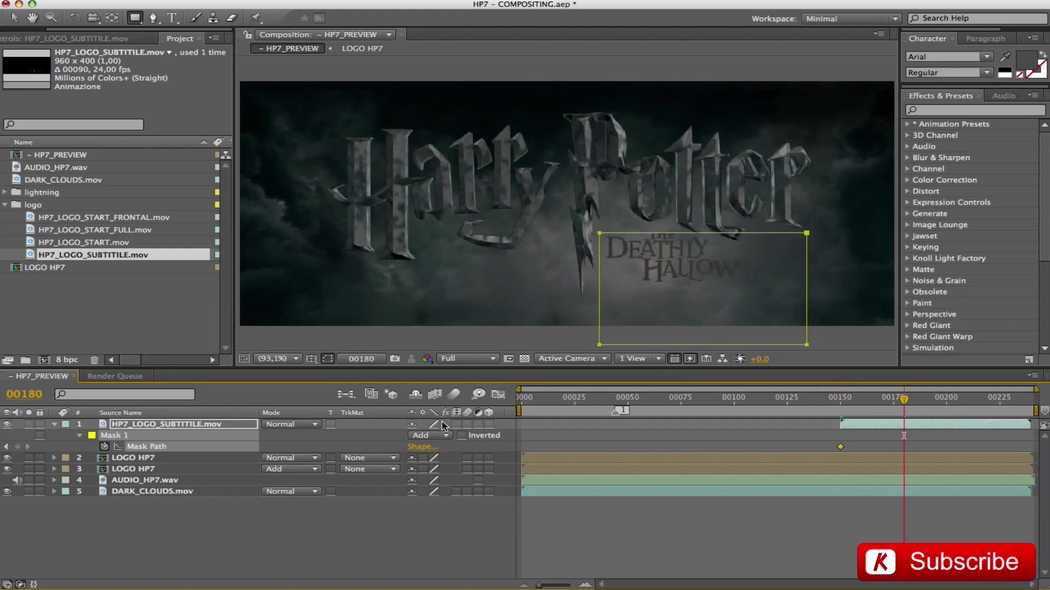
key("shift+Down")
key("shift+Down")
key("shift+Down")
key("shift+Down")
key("shift+Down")
key("shift+Down")
key("shift+Down")
key("shift+Down")
key("shift+Down")
key("shift+Down")
key("shift+Down")
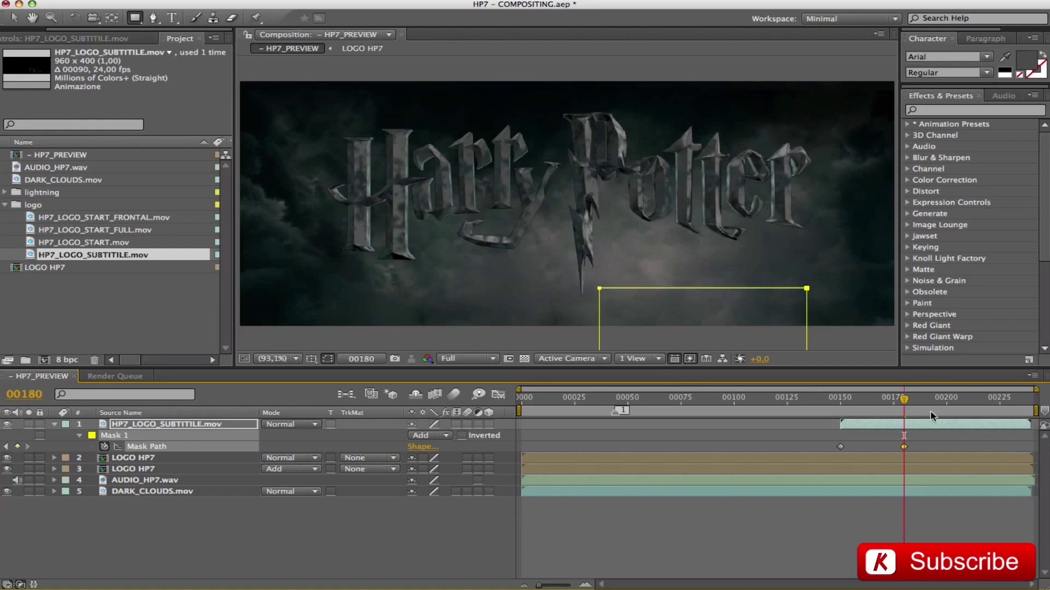
left_click(842, 399)
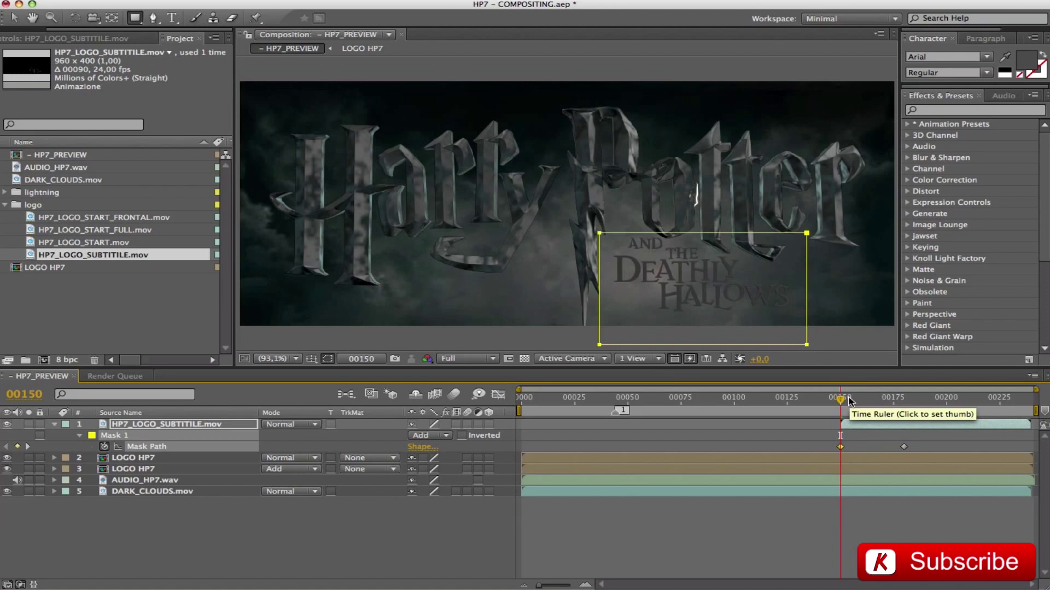
Invert the mask so the subtitle reveals, and preview the animation.
left_click(461, 436)
key("h")
key("space")
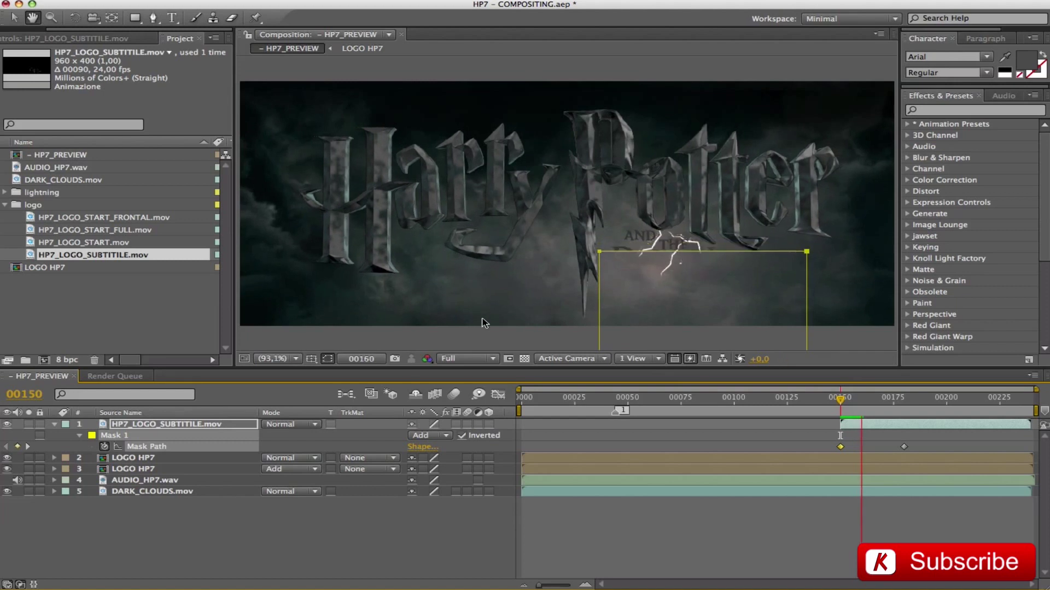
key("f")
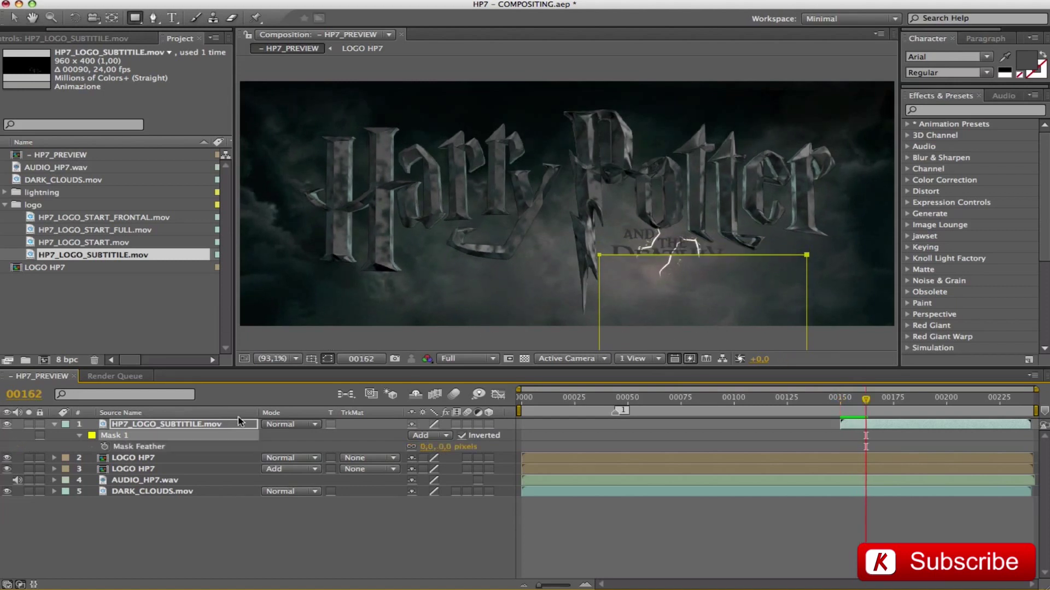
Set the mask feather to 9 pixels, hide the mask outline, and preview the reveal.
left_click(425, 446)
type("9")
key("Return")
key("super+shift+h")
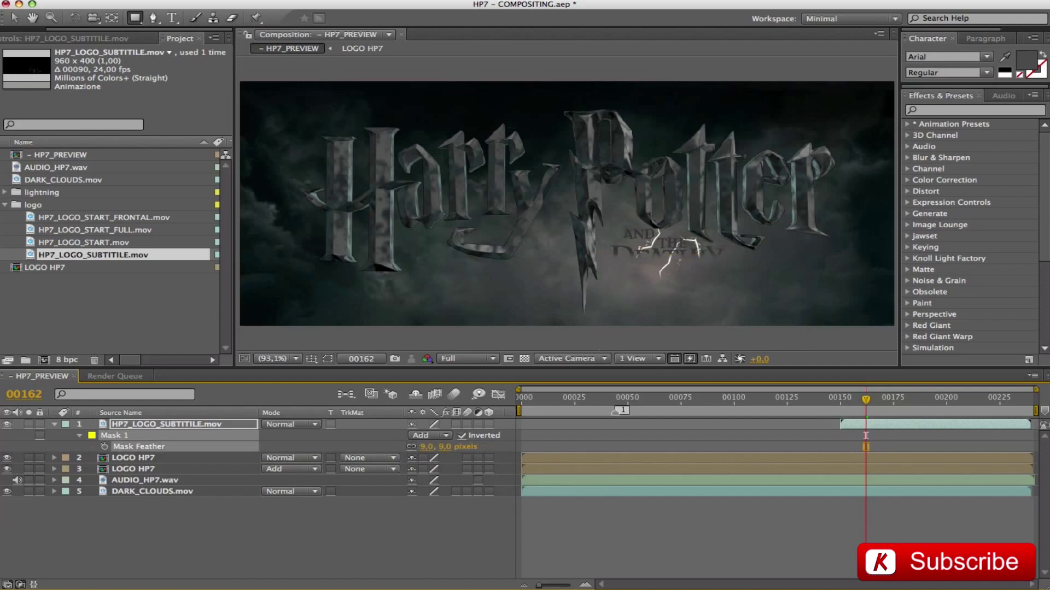
key("space")
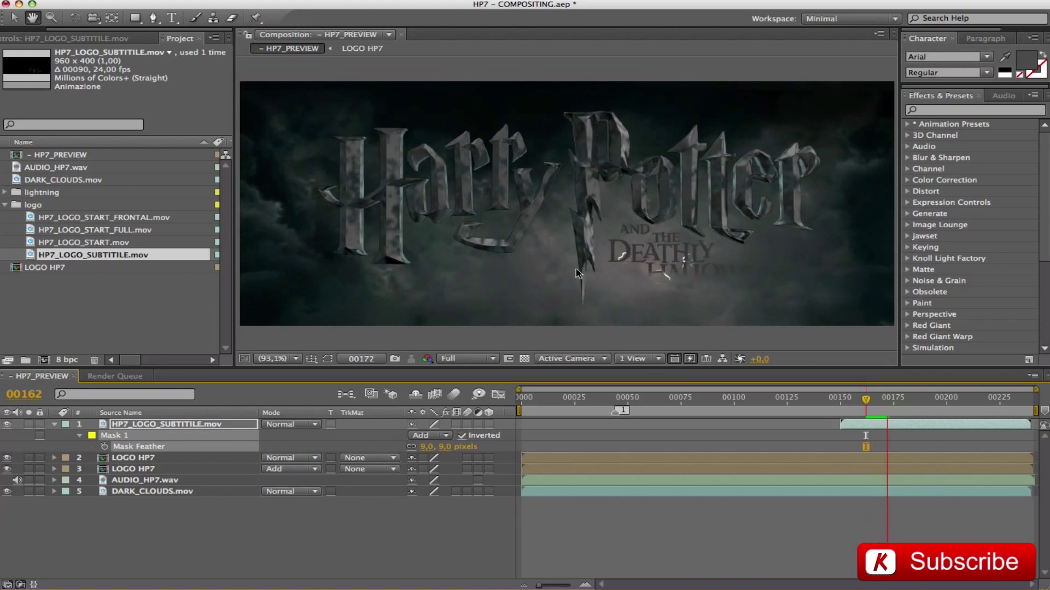
key("space")
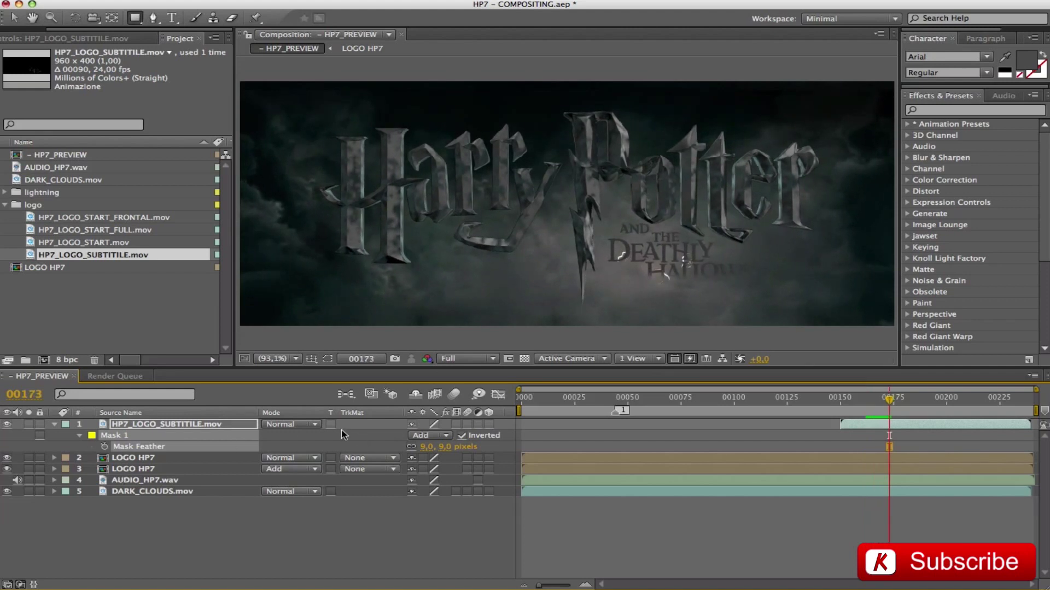
Switch the subtitle layer's blend mode to Overlay and preview it.
left_click(290, 425)
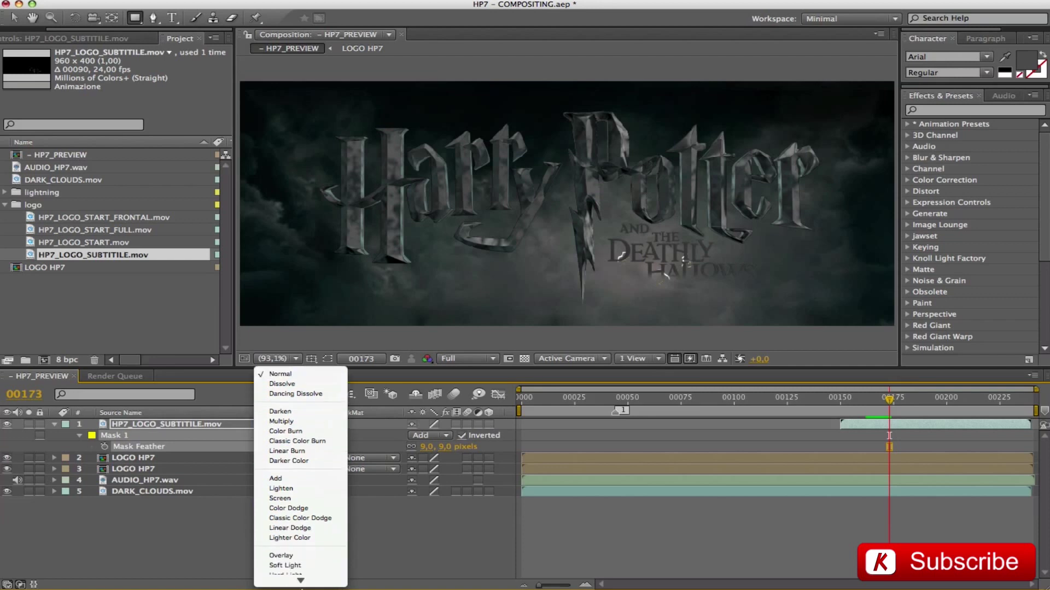
left_click(317, 474)
key("space")
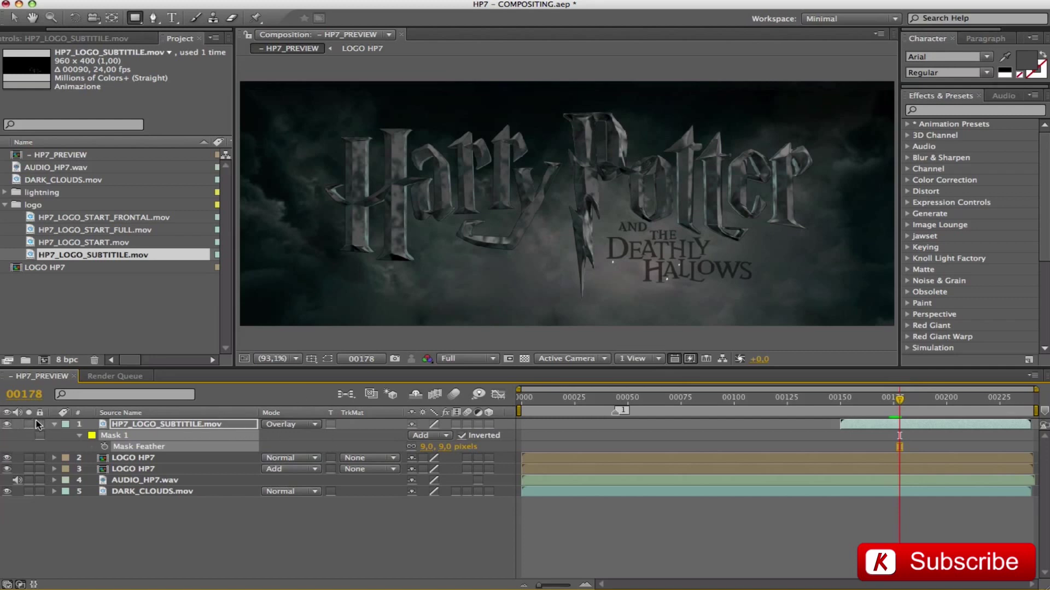
left_click(54, 425)
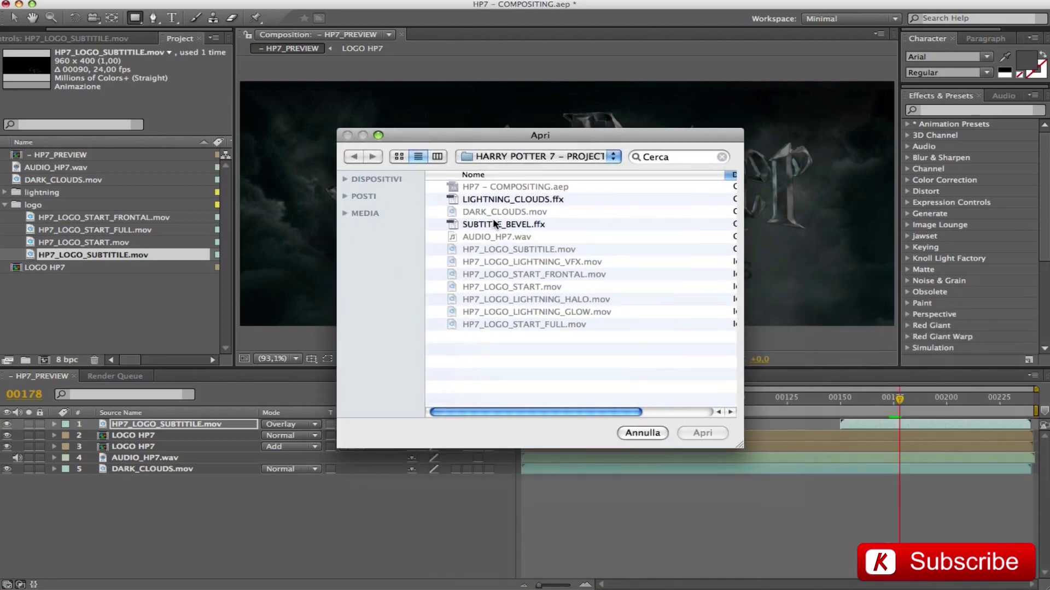
left_click(503, 224)
left_click(702, 433)
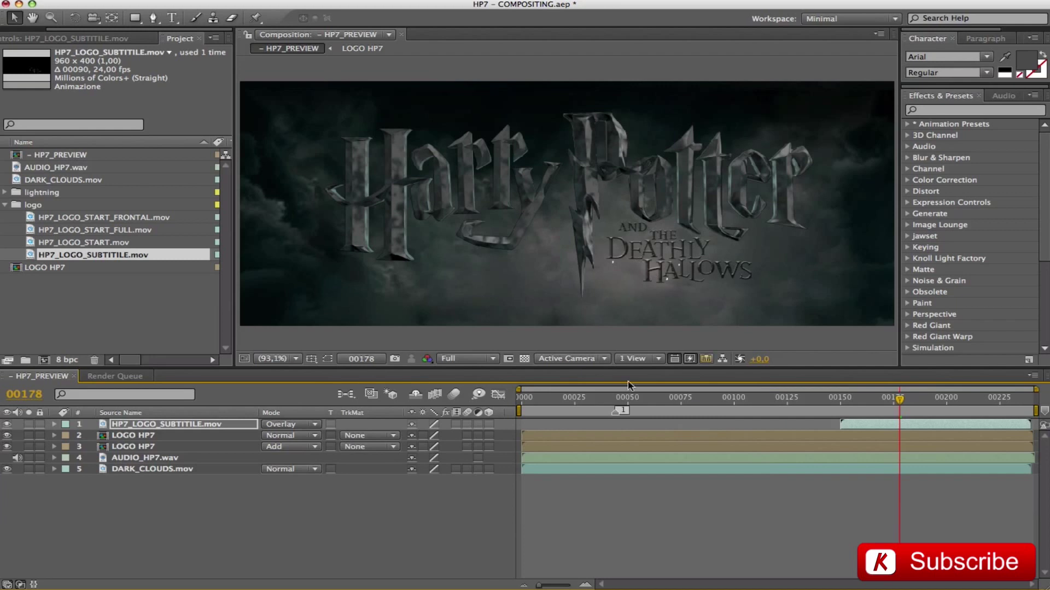
left_click(54, 424)
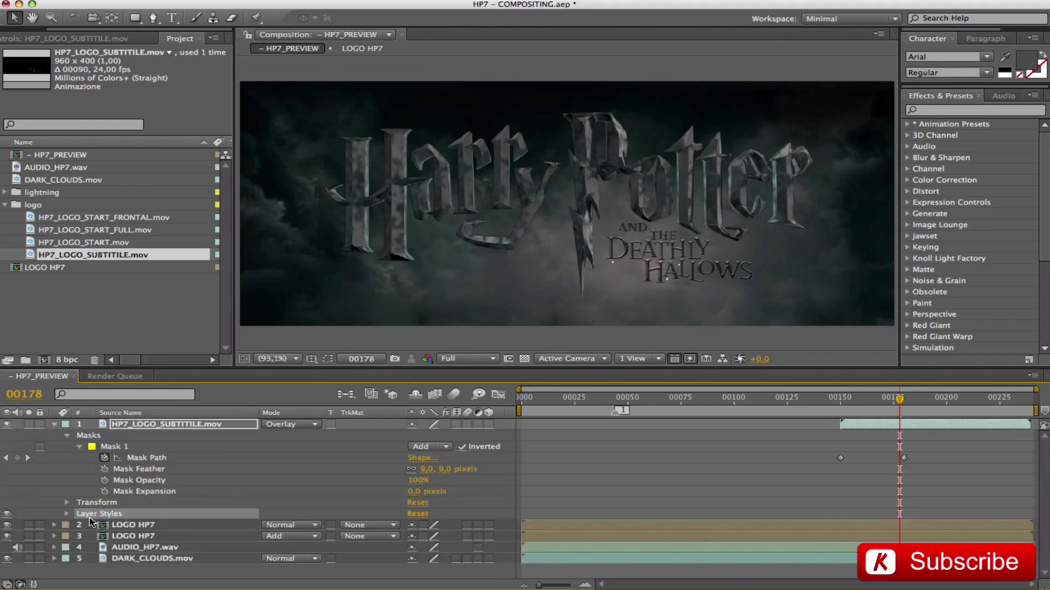
left_click(65, 436)
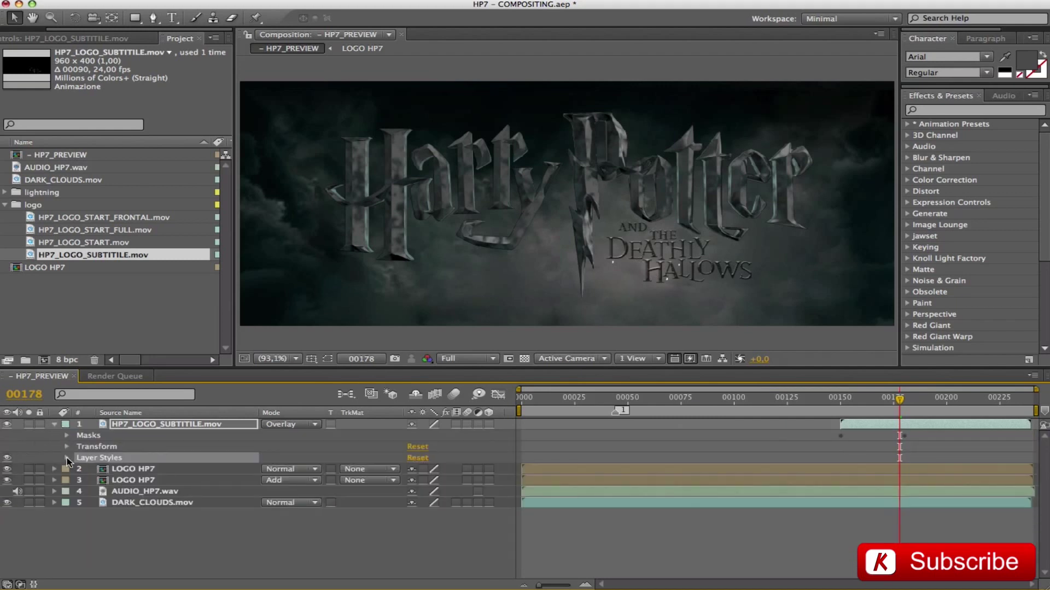
left_click(67, 458)
left_click(79, 480)
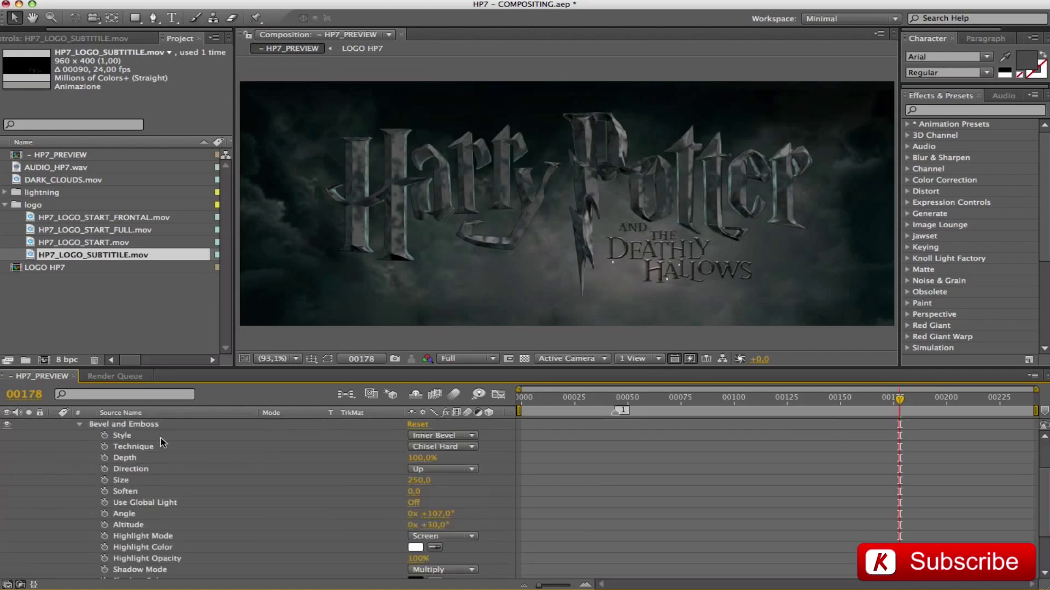
left_click(80, 425)
left_click(55, 424)
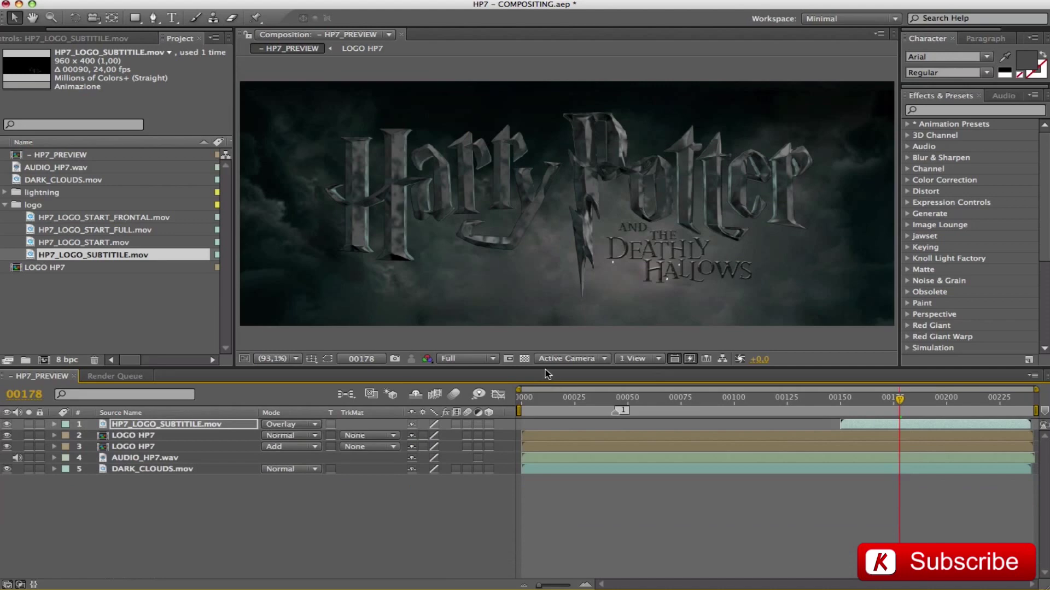
mouse_move(899, 399)
left_mouse_down()
mouse_move(860, 402)
mouse_move(914, 400)
left_mouse_up()
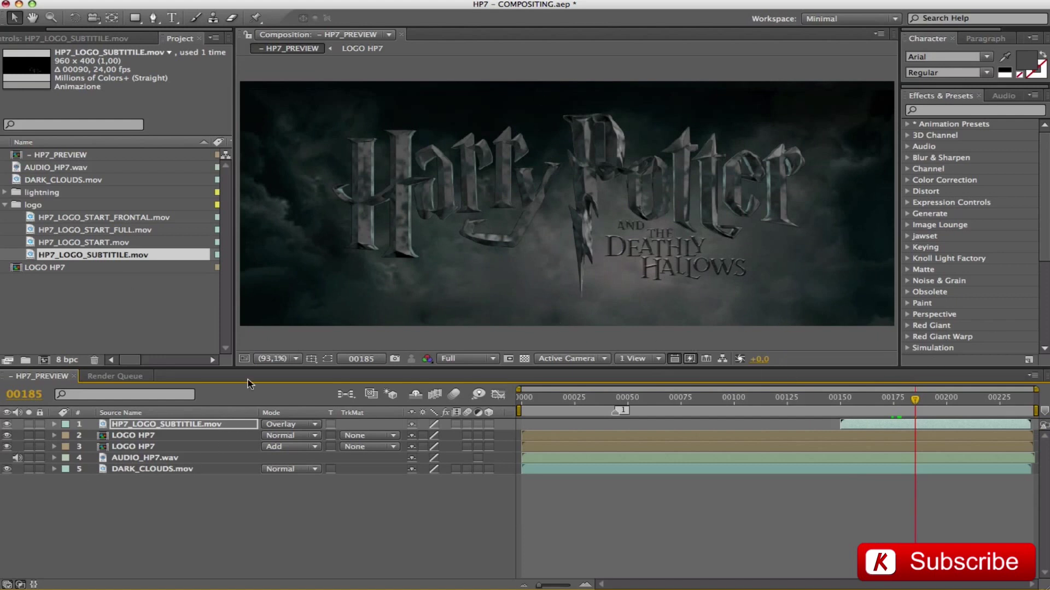
Create an adjustment layer below the subtitle layer and apply Glow to it.
left_click(145, 439)
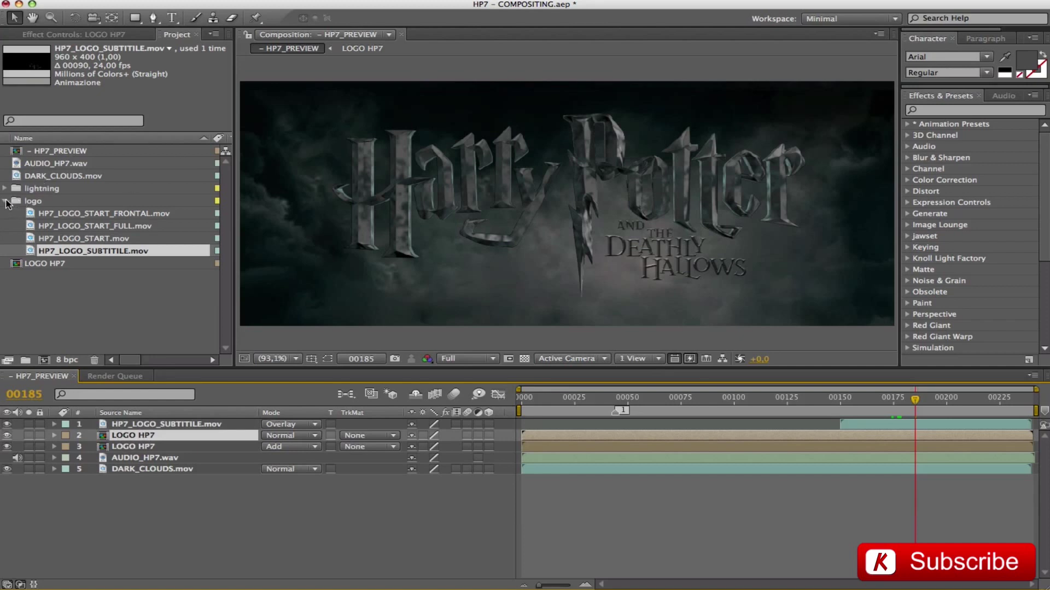
left_click(5, 202)
key("F2")
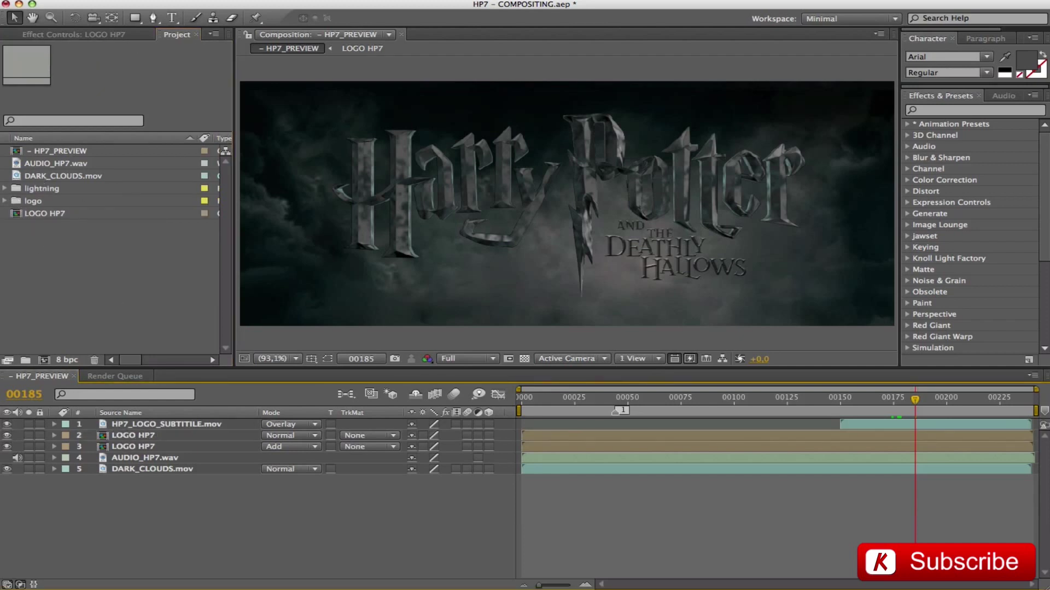
key("super+alt+y")
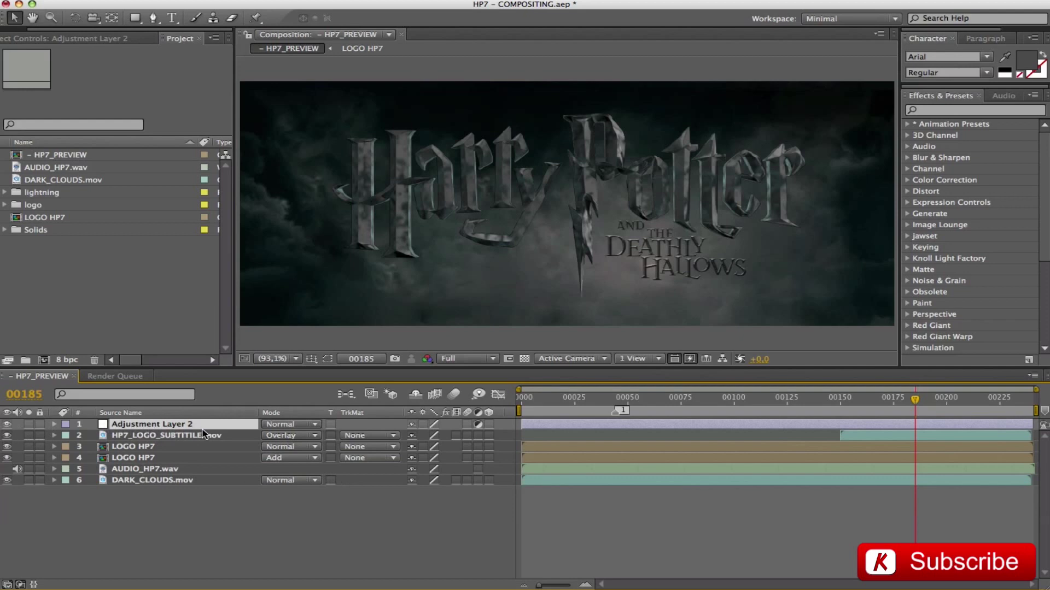
left_click_drag(208, 429, 204, 442)
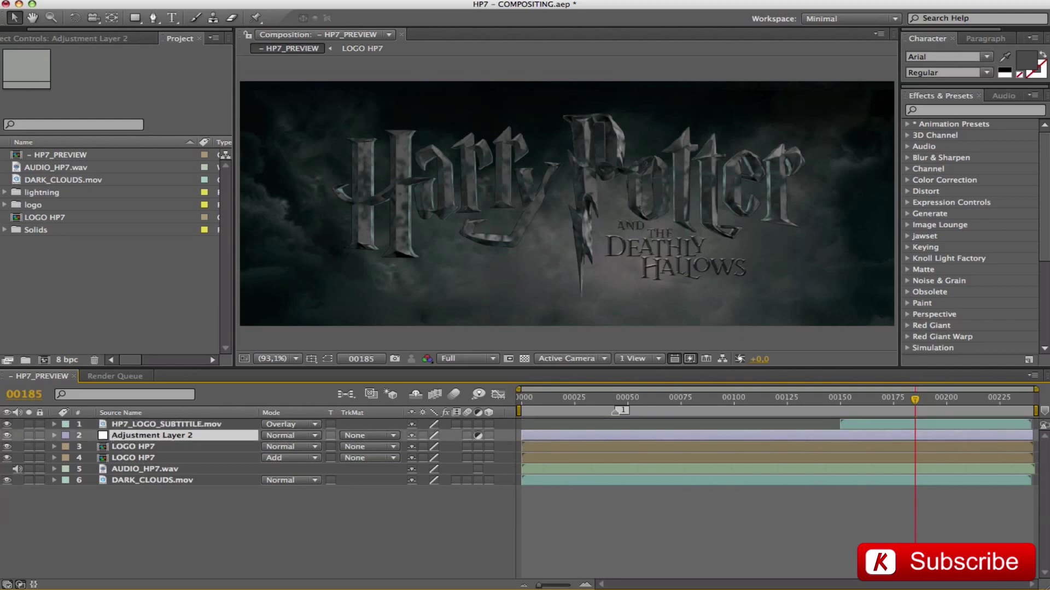
key("super+alt+shift+e")
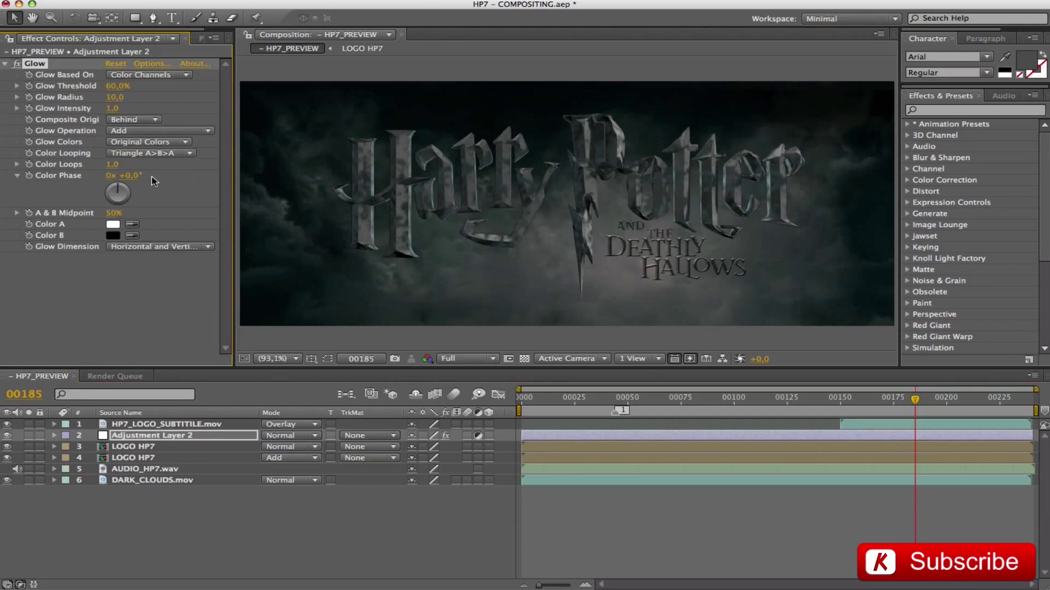
Rename the adjustment layer to GLOW.
left_click(709, 439)
left_click(171, 438)
key("Return")
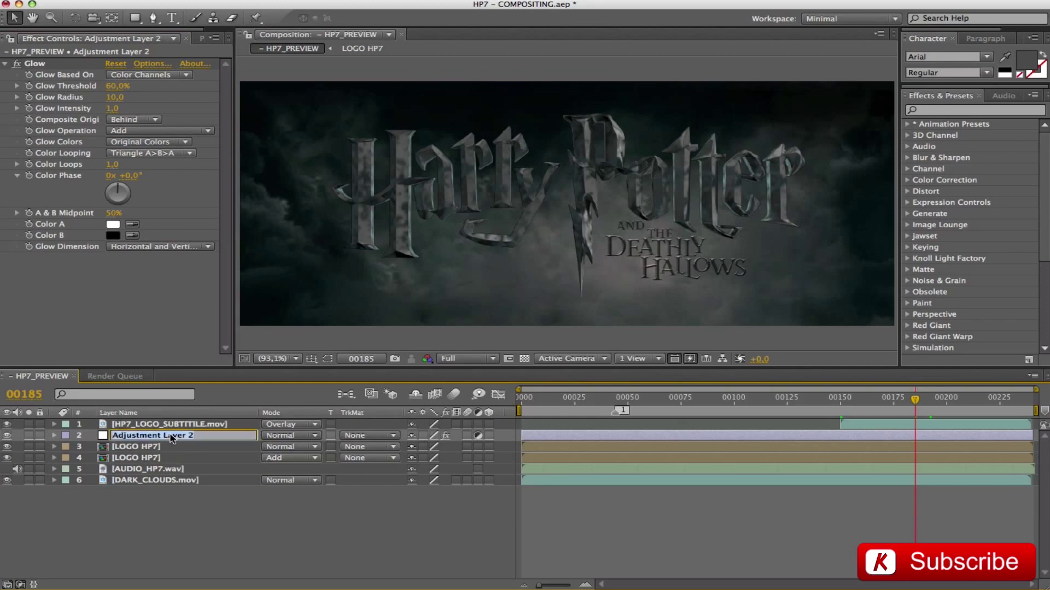
type("GLOW")
key("Return")
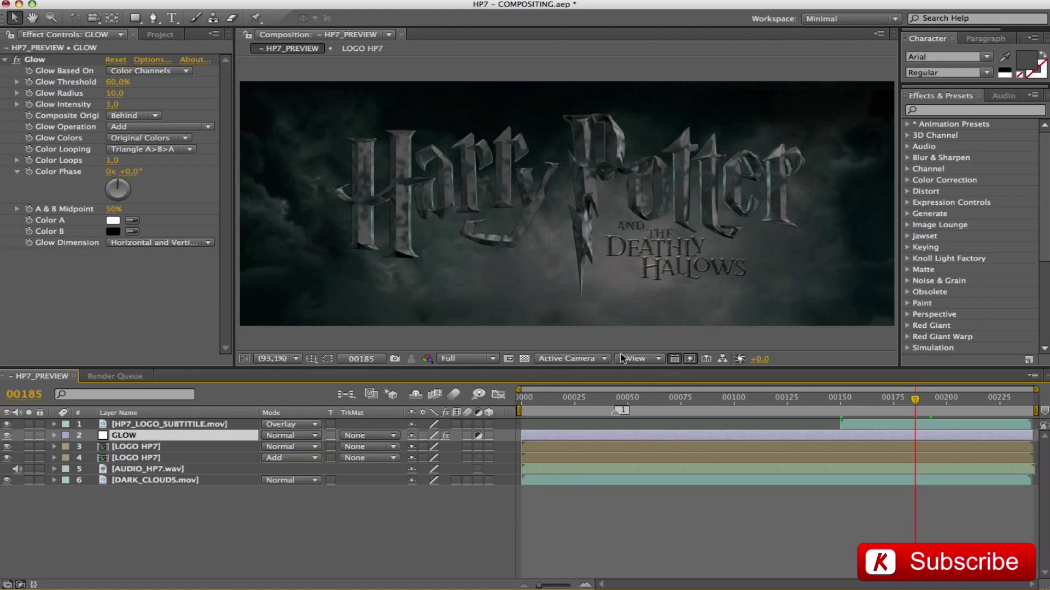
Apply an Exposure effect to the upper LOGO HP7 layer.
left_click(133, 446)
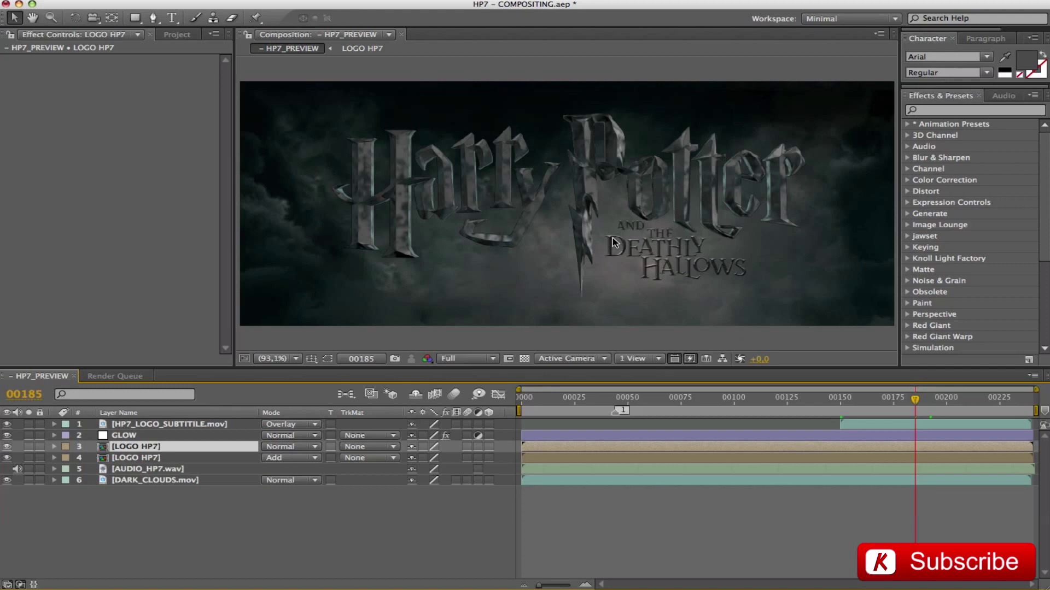
key("super+alt+shift+e")
key("Caps_Lock")
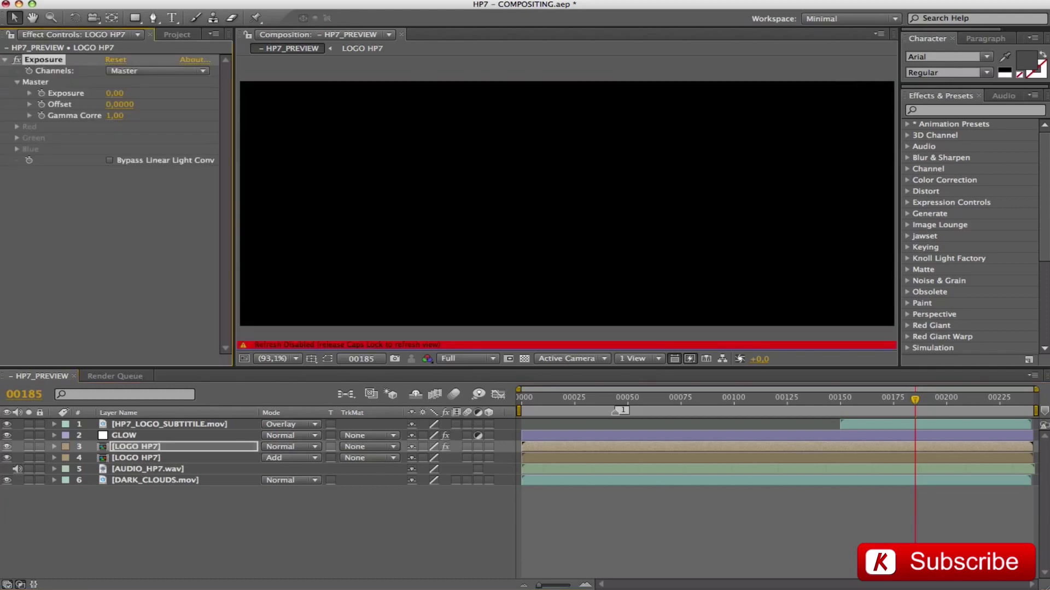
Set the logo's Exposure to 0,90 and Gamma Correction to 0,70.
key("Caps_Lock")
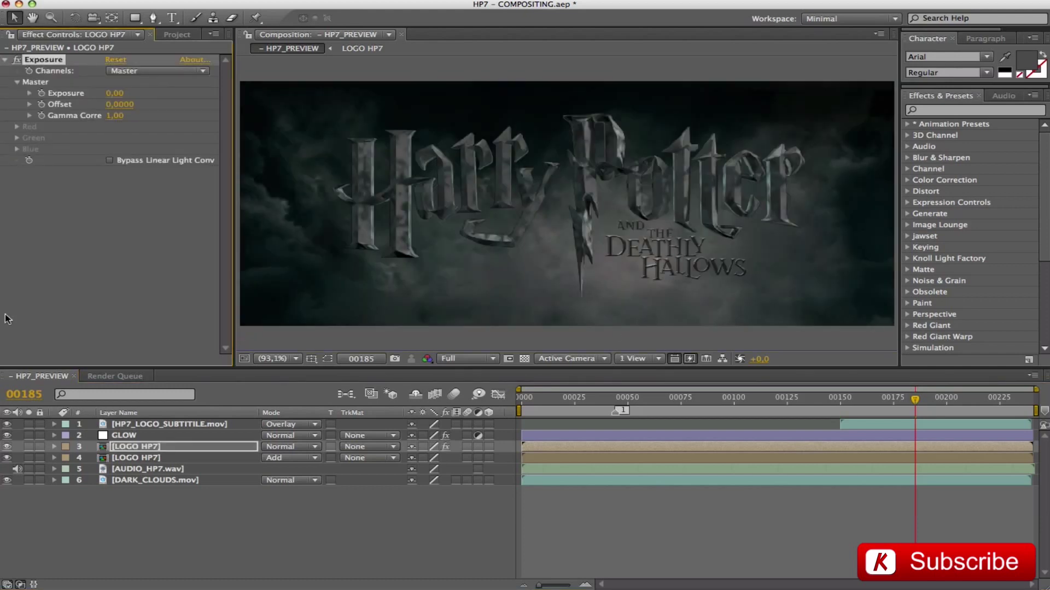
left_click(113, 93)
key("Tab")
key("Tab")
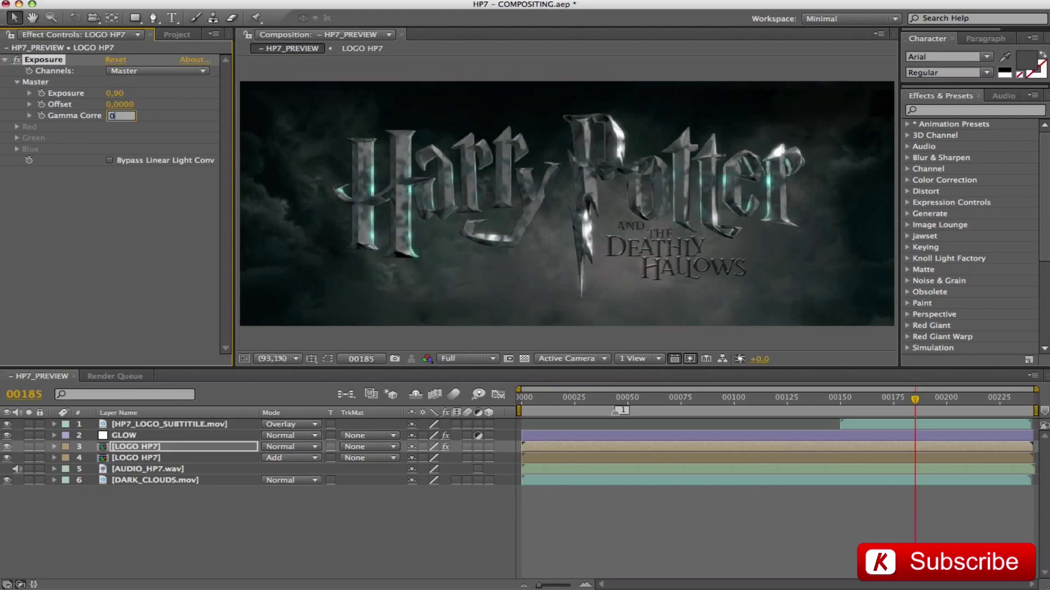
key("Return")
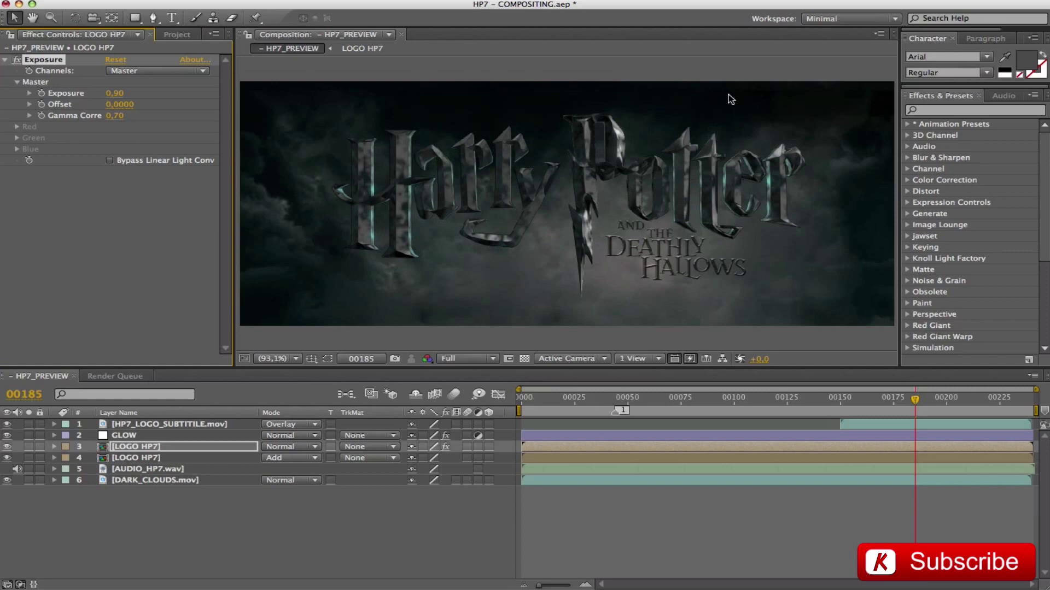
Compare frames 140–157 with Exposure and GLOW toggled, and preview the animation.
left_click_drag(863, 398, 819, 400)
left_click(851, 398)
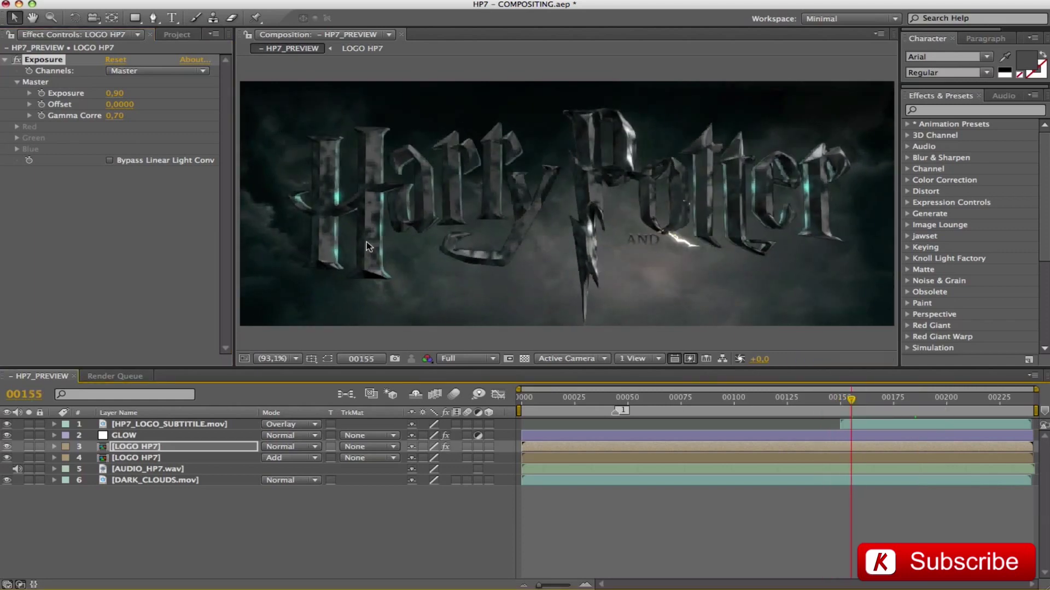
left_click(16, 60)
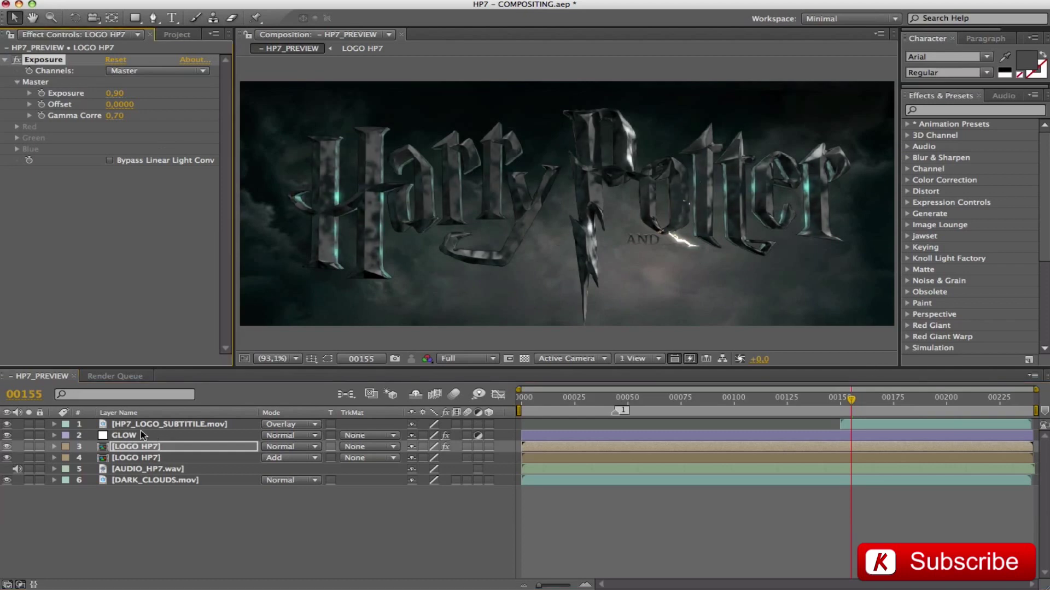
left_click(7, 435)
left_click(7, 436)
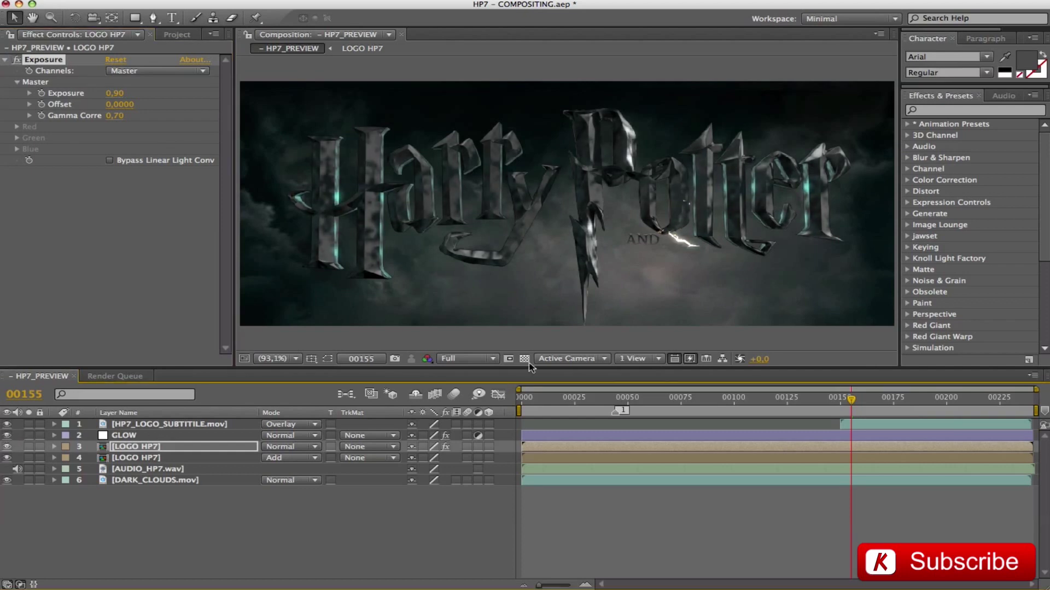
left_click(855, 399)
key("space")
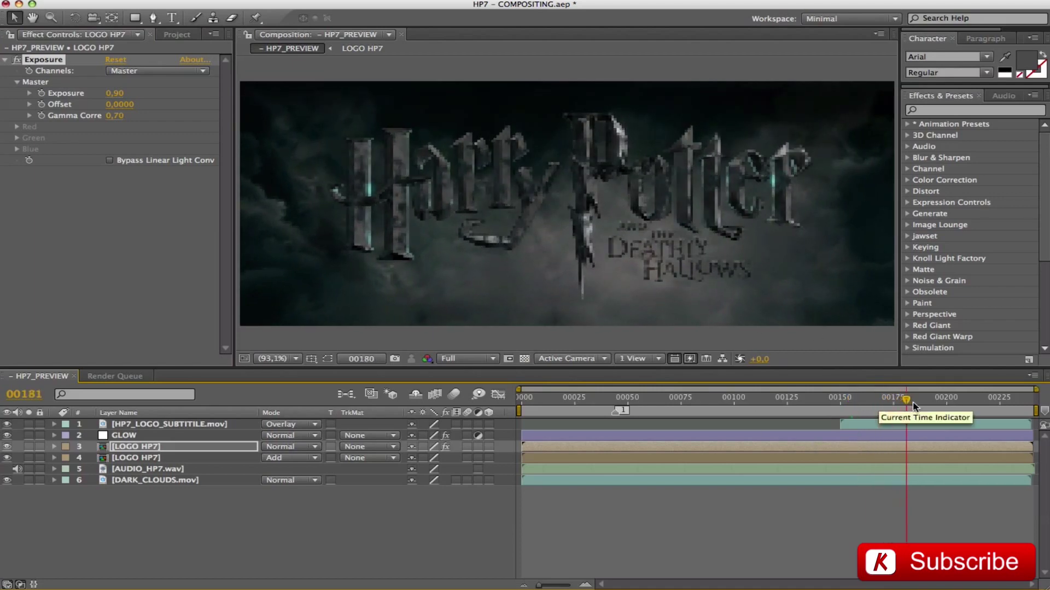
key("space")
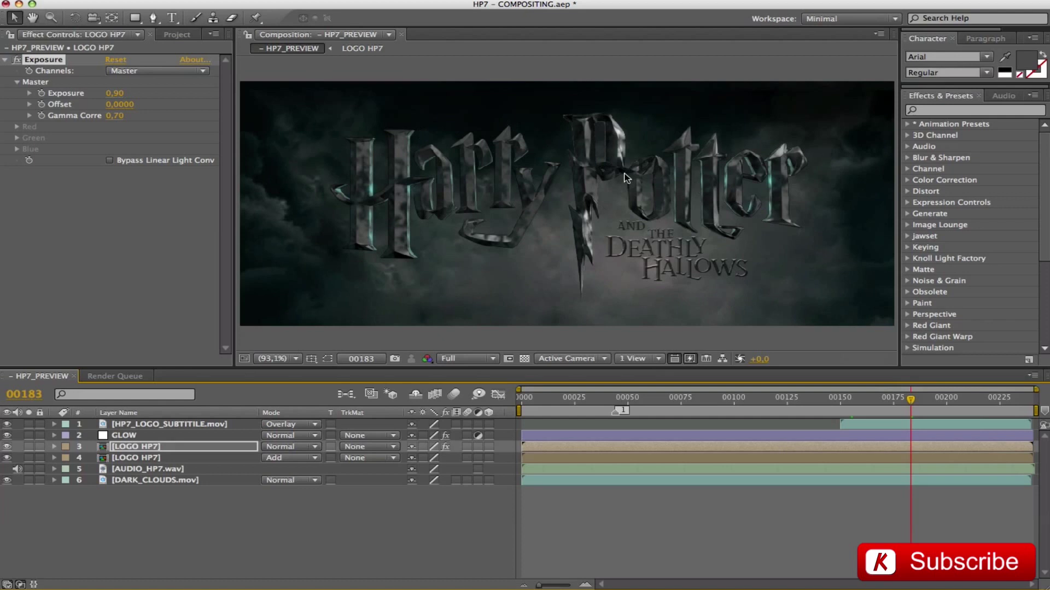
left_click(5, 59)
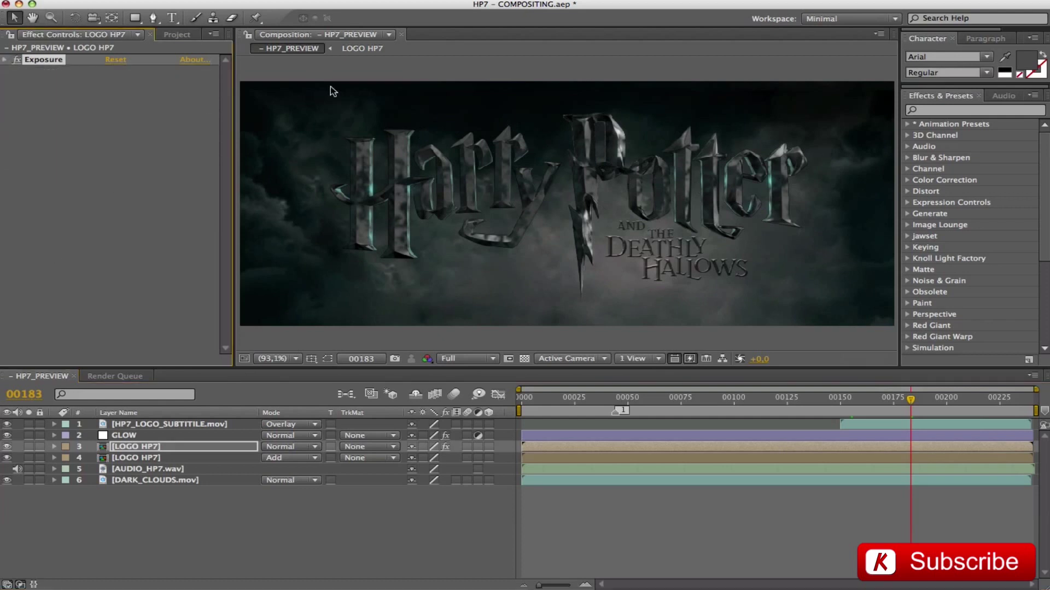
left_click(141, 481)
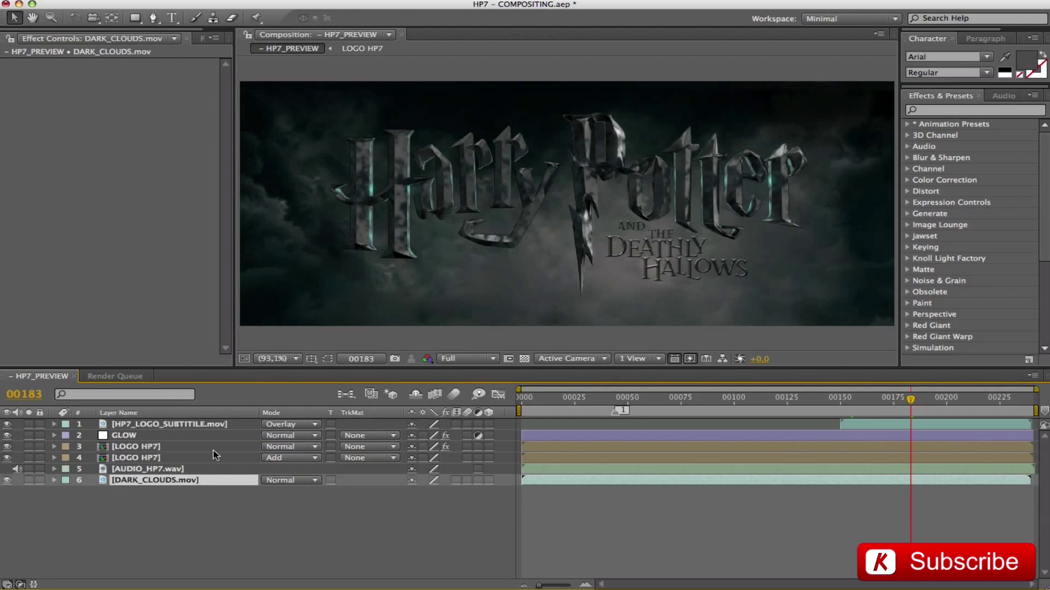
left_click(125, 436)
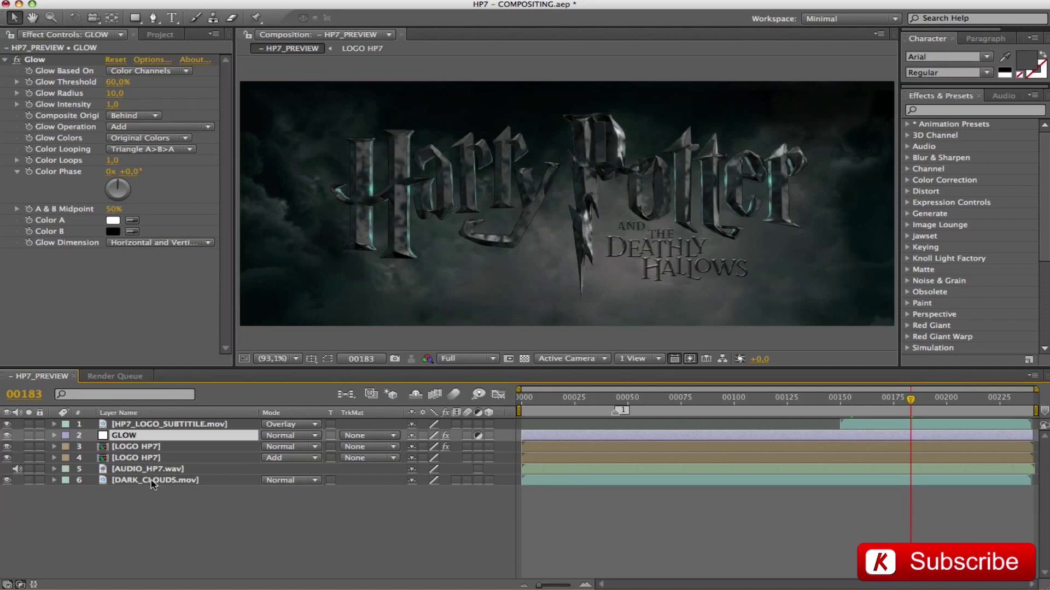
Duplicate GLOW, move the copy above DARK_CLOUDS.mov, and rename it LIGHTNING CLOUDS.
key("ctrl+d")
left_click_drag(146, 436, 130, 483)
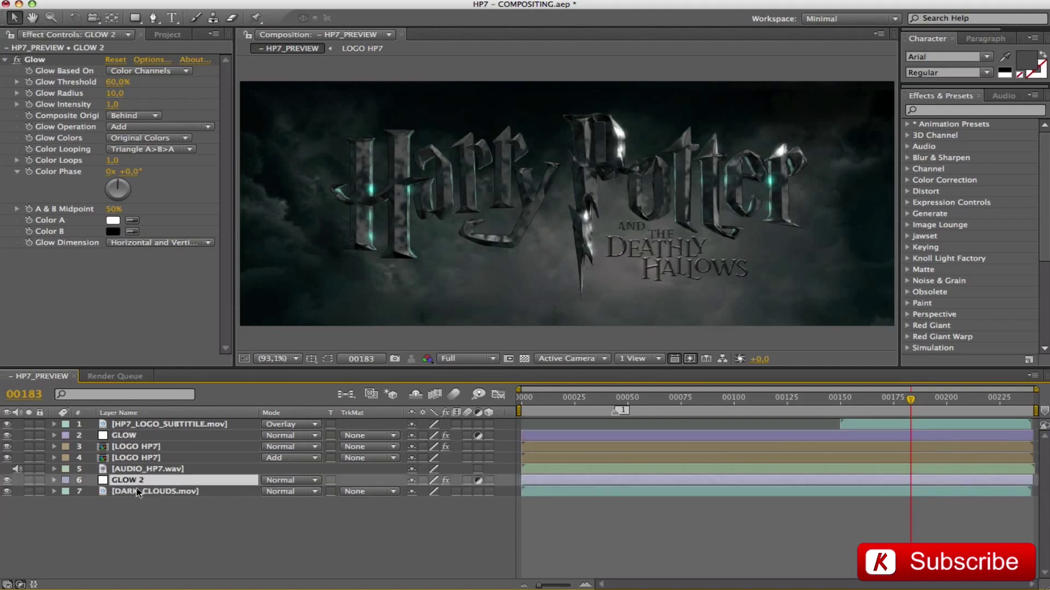
key("Return")
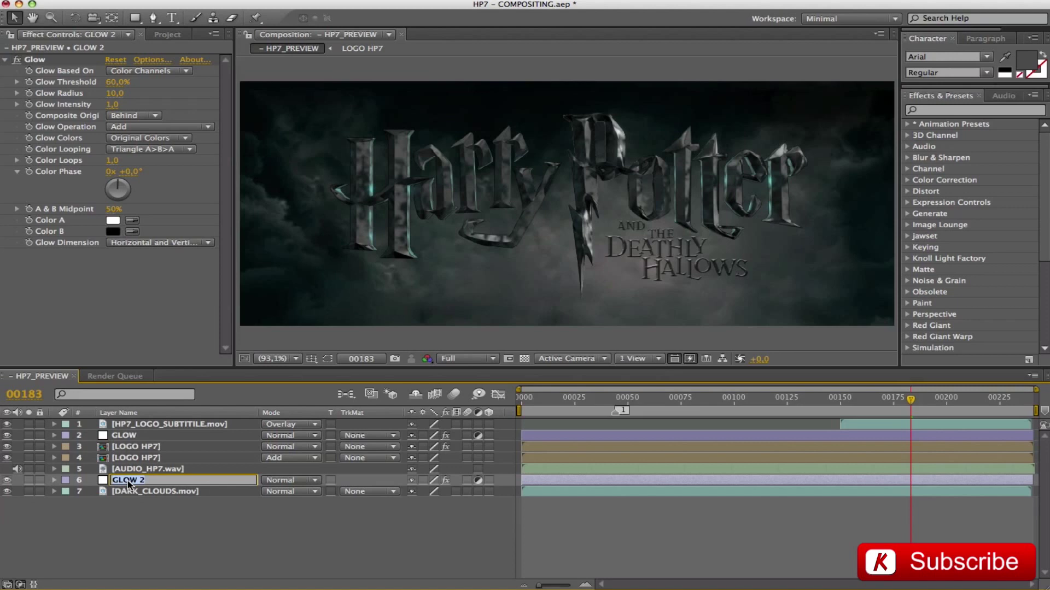
type("LIGHTNING CLOUDS")
key("Return")
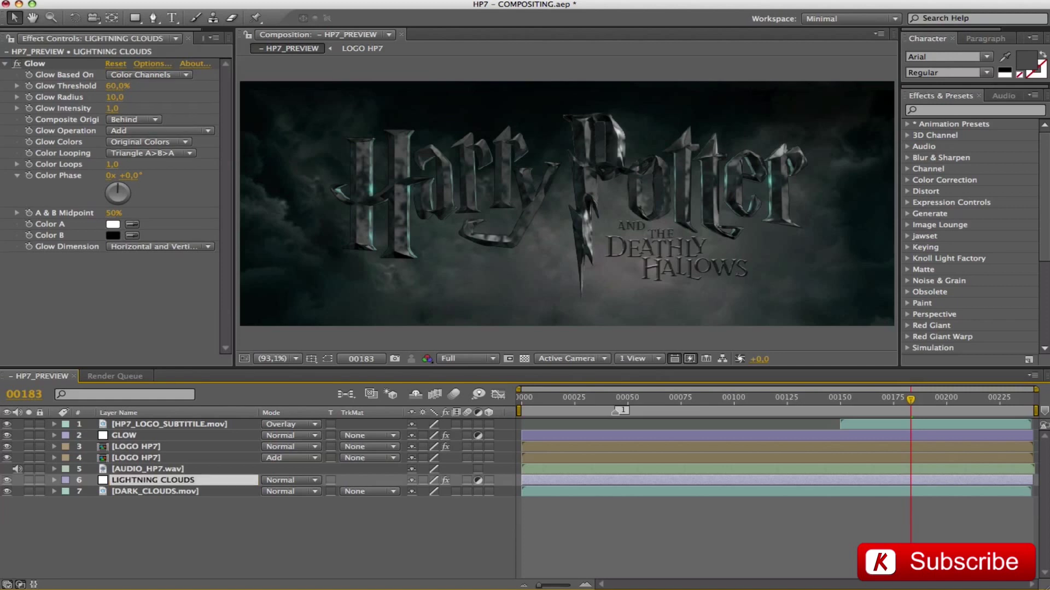
Remove the Glow effect from LIGHTNING CLOUDS and return to the first frame.
left_click(36, 64)
key("Delete")
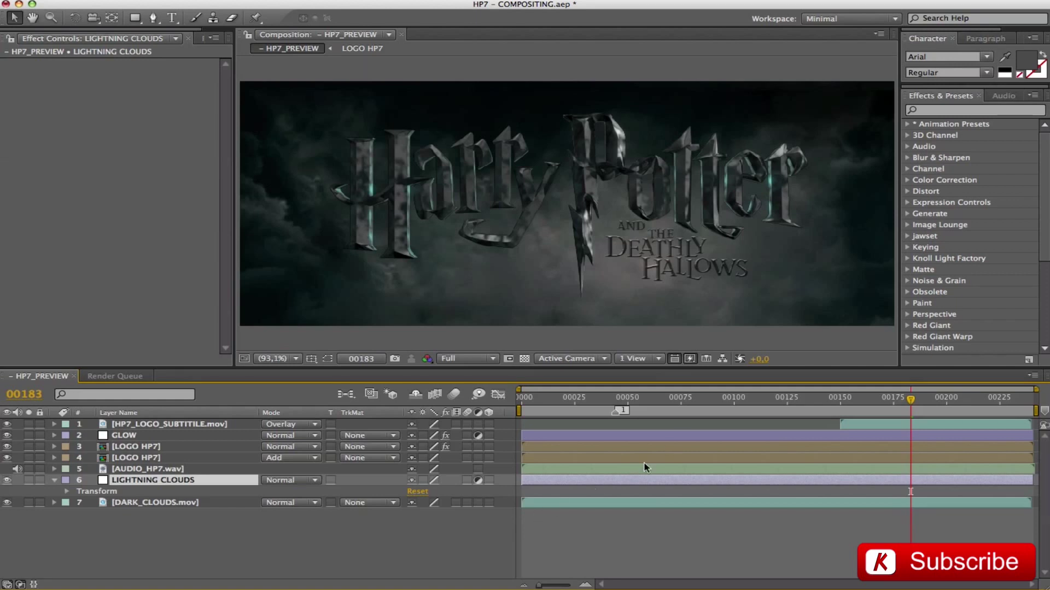
key("Home")
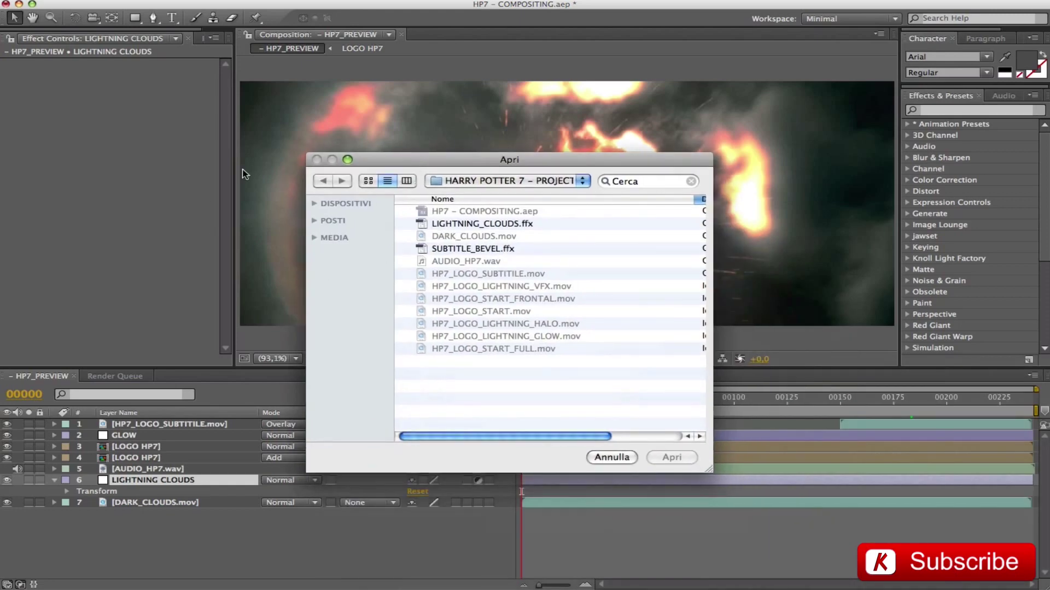
Apply the LIGHTNING_CLOUDS.ffx preset to LIGHTNING CLOUDS and show its animated properties.
left_click(469, 223)
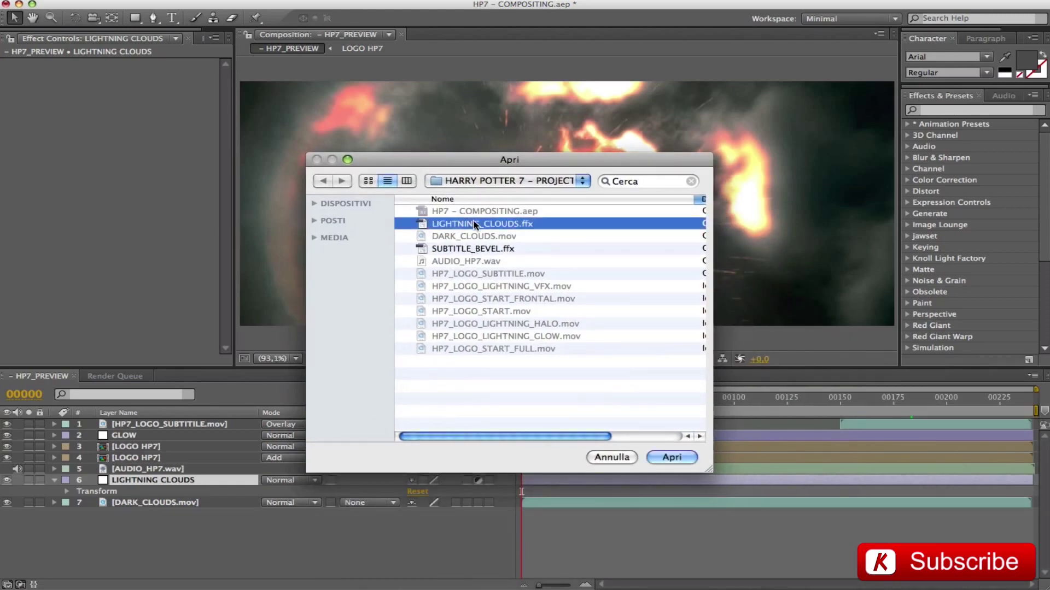
left_click(672, 457)
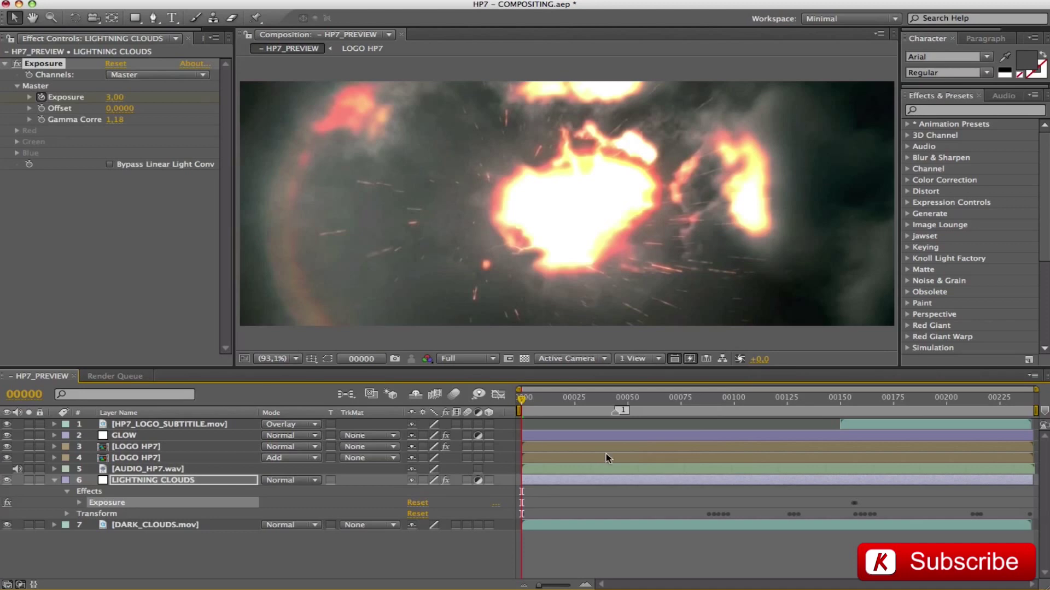
key("u")
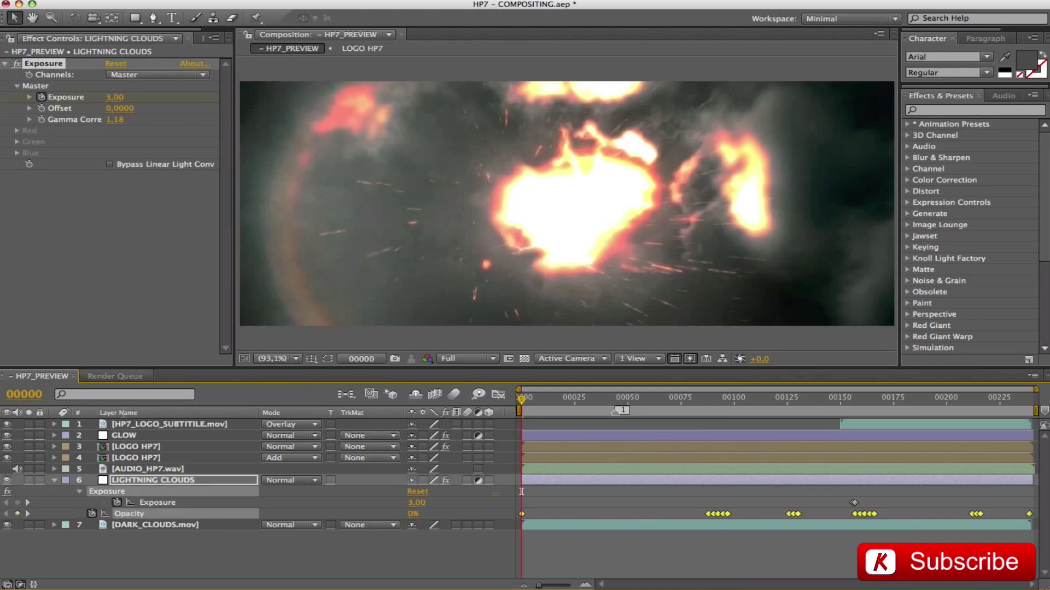
Scrub the lightning flashes back and forth to frame 75, then collapse the layer.
left_click_drag(716, 401, 993, 422)
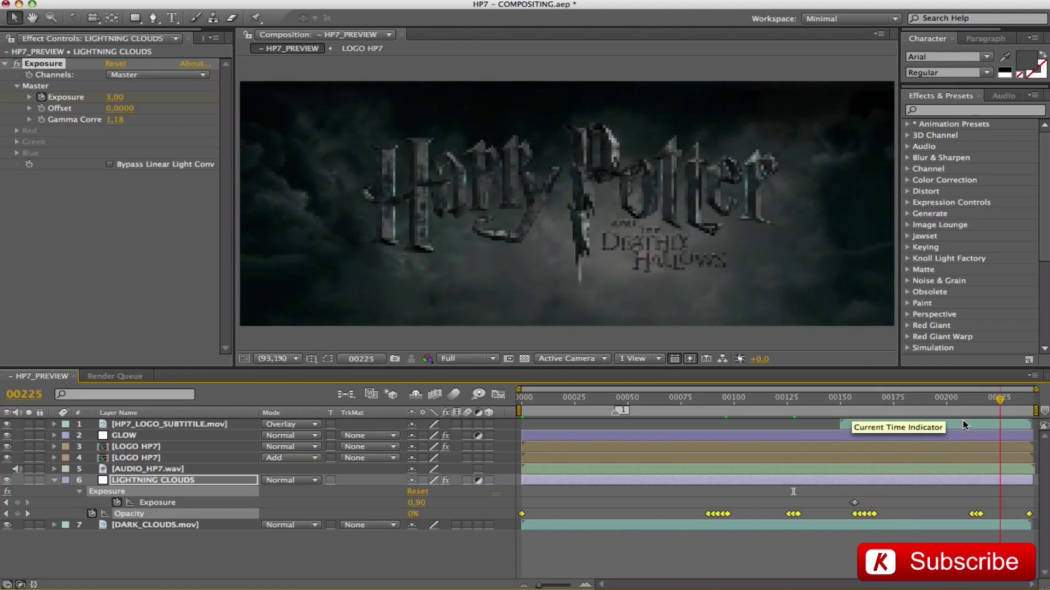
left_click(788, 410)
left_click_drag(787, 410, 760, 411)
left_click(681, 402)
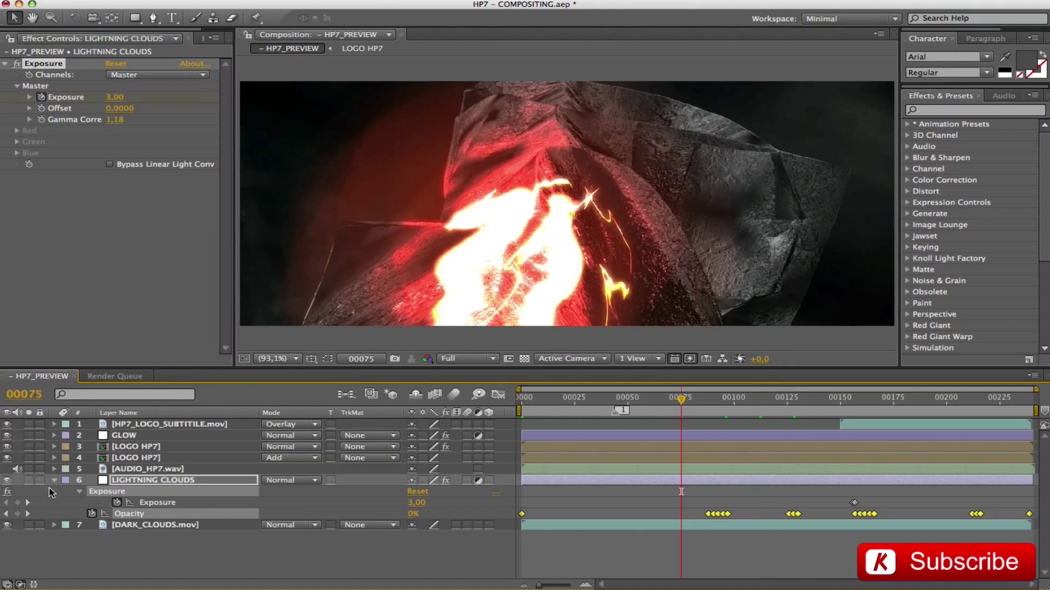
left_click(54, 481)
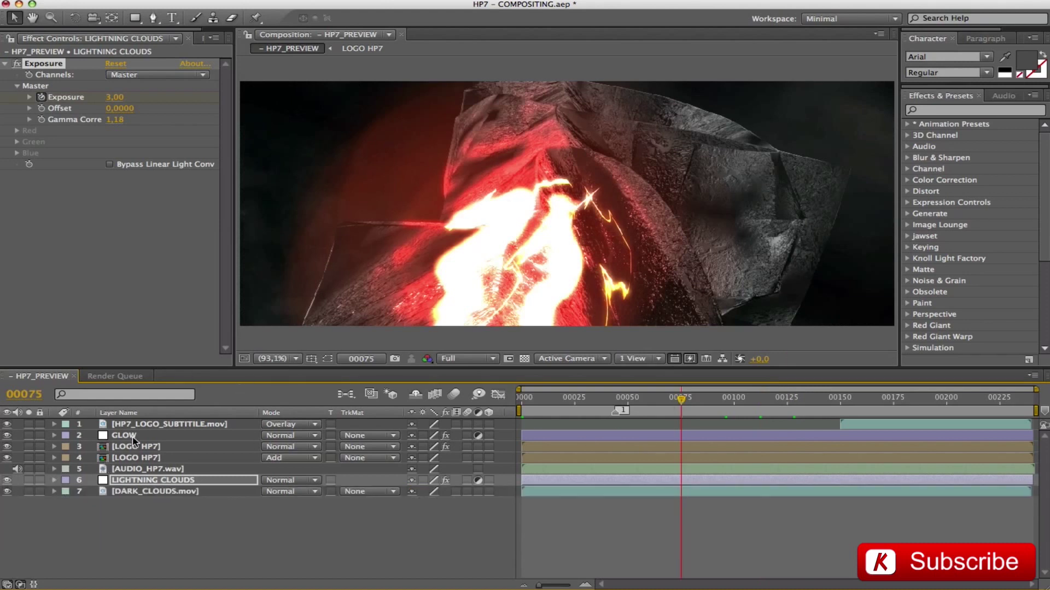
Keyframe GLOW's opacity at 0% on frame 88, rising to 100% by frame 150.
left_click(126, 435)
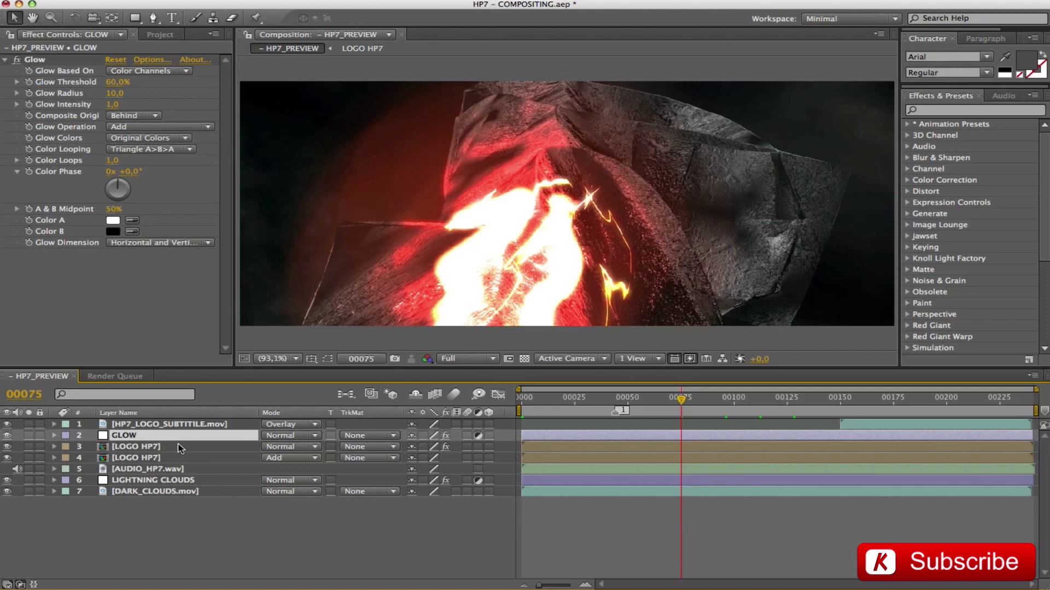
key("t")
left_click(20, 397)
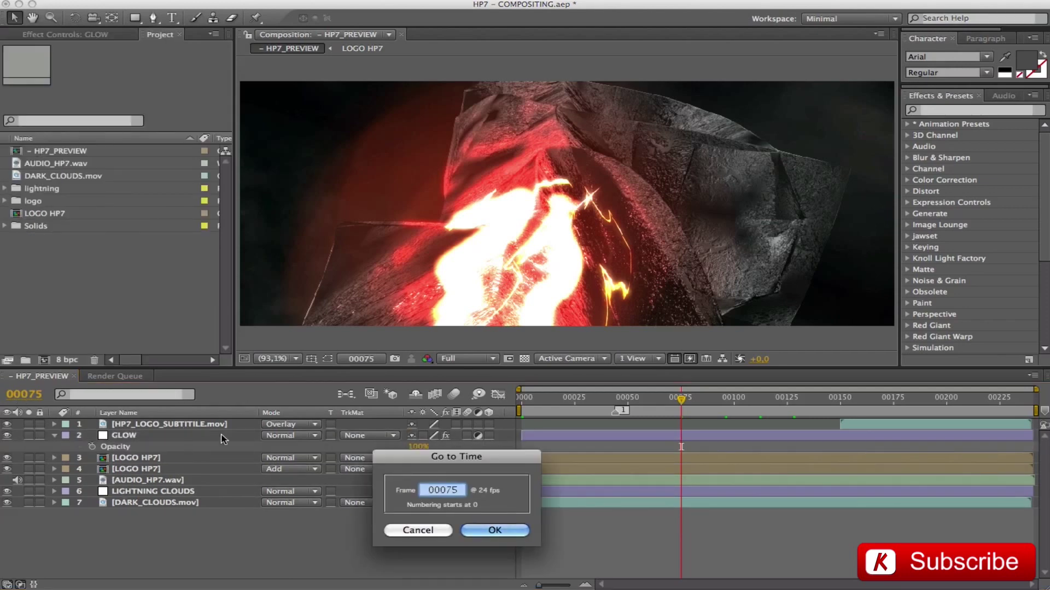
type("88")
key("Return")
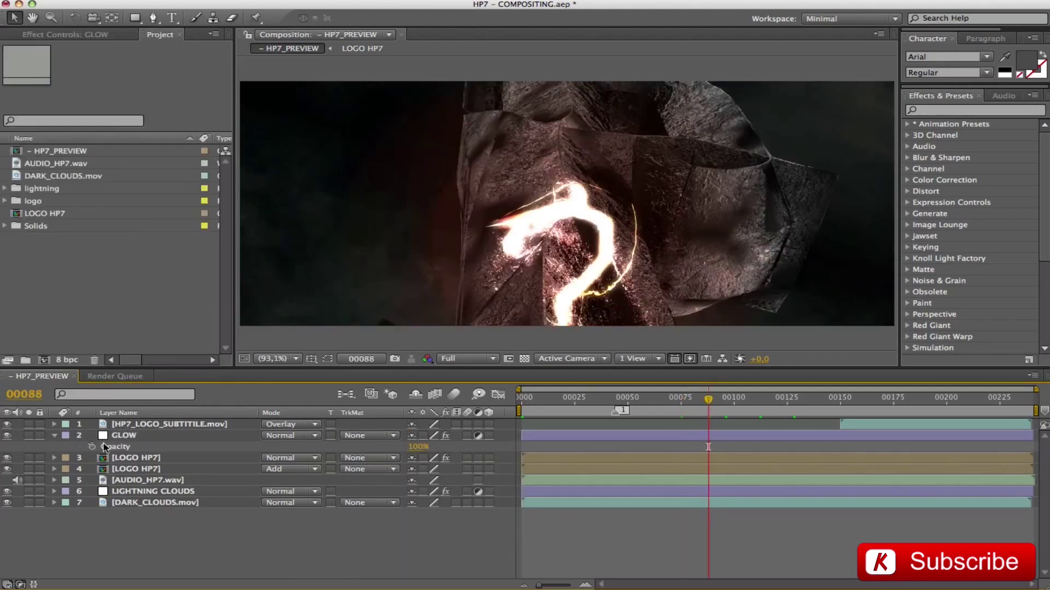
left_click(92, 447)
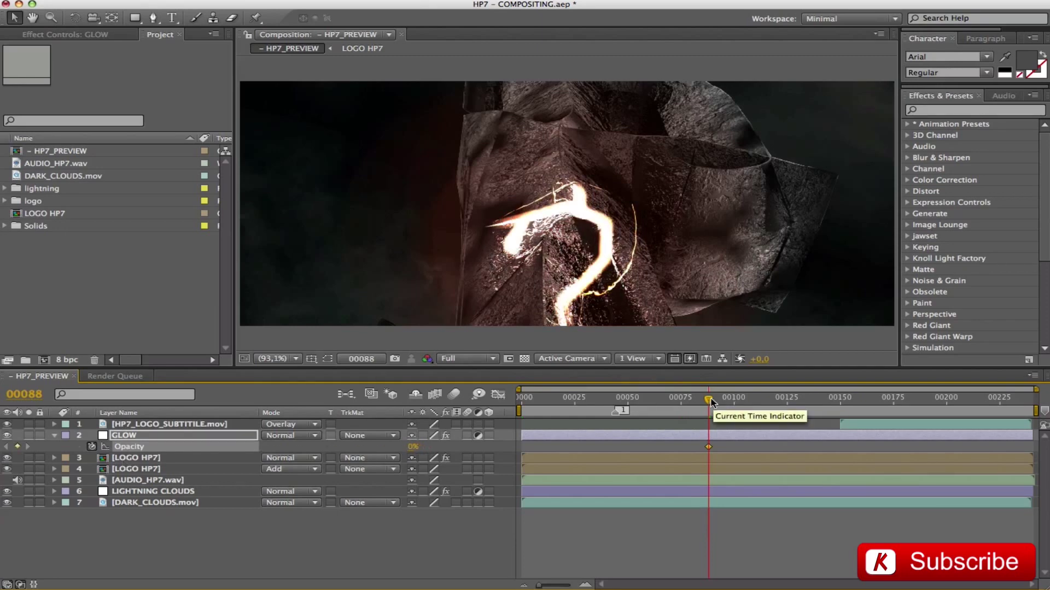
left_click_drag(708, 399, 840, 399)
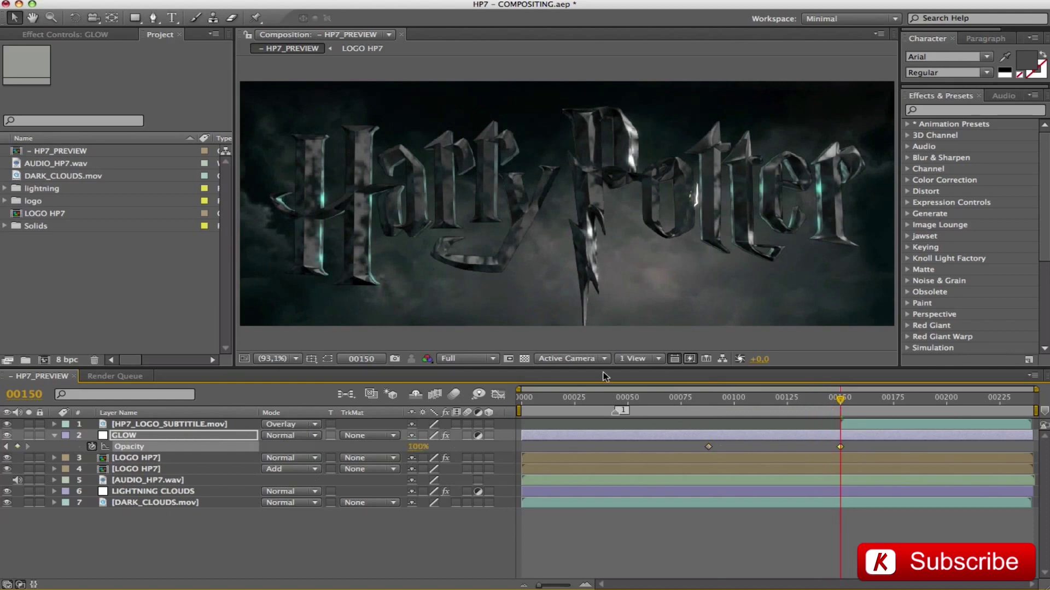
left_click_drag(837, 398, 910, 397)
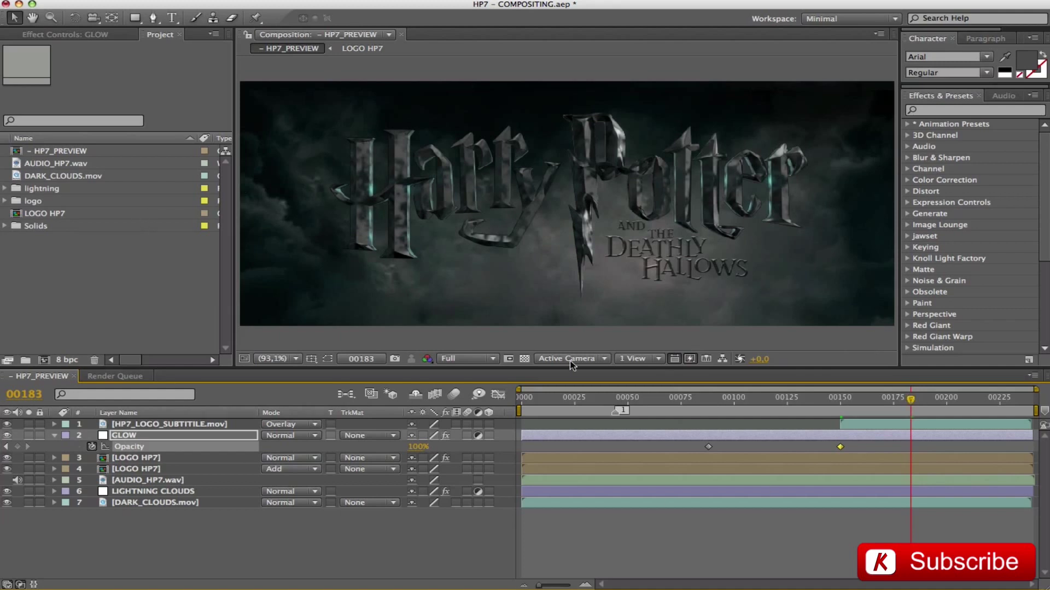
left_click(55, 435)
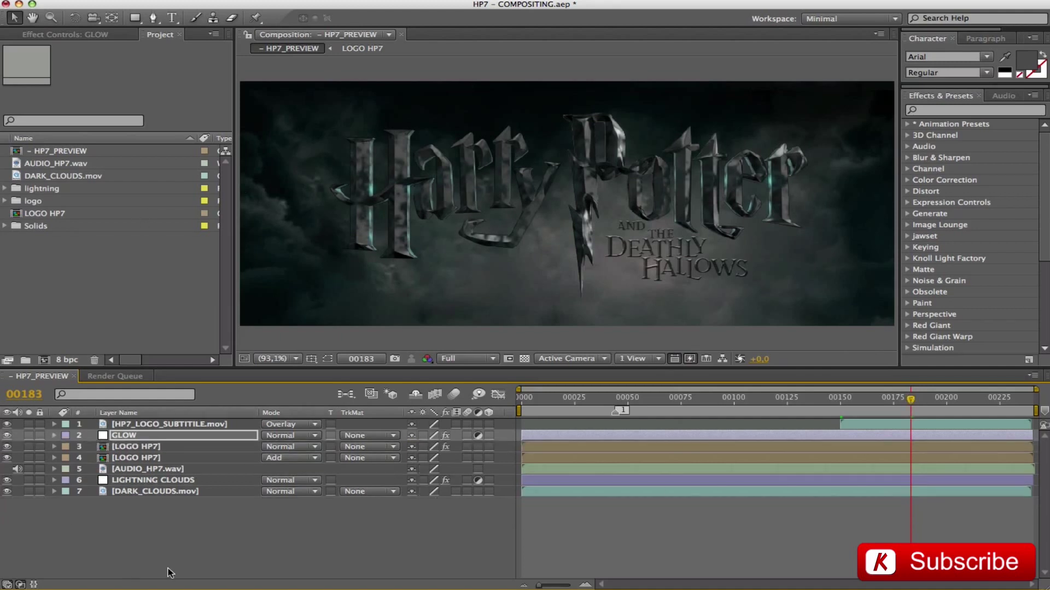
Save the project and add a black composition-size solid on top.
left_click(167, 568)
key("super+s")
key("super+y")
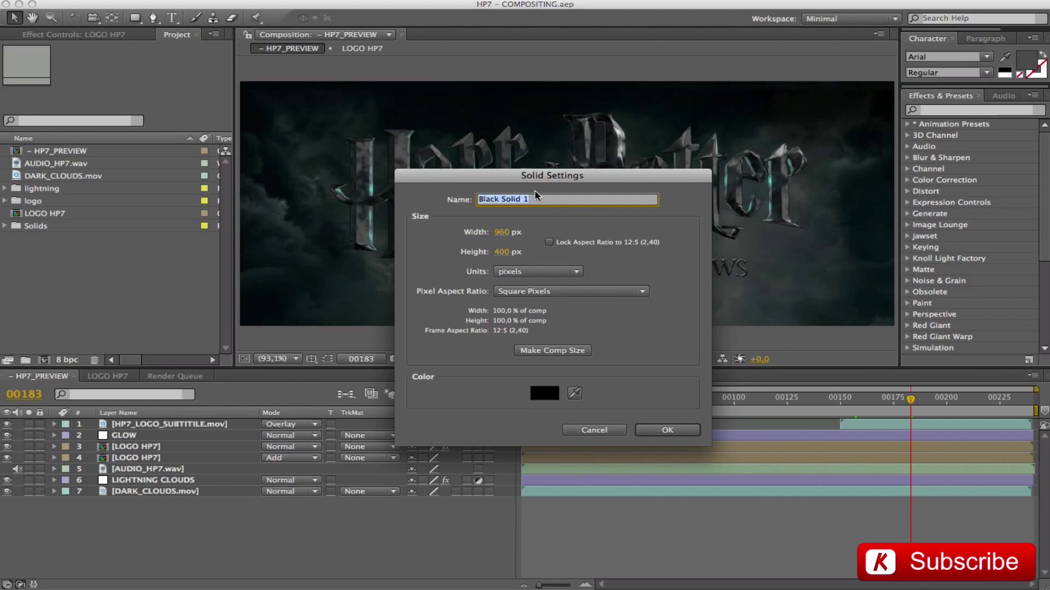
left_click(670, 430)
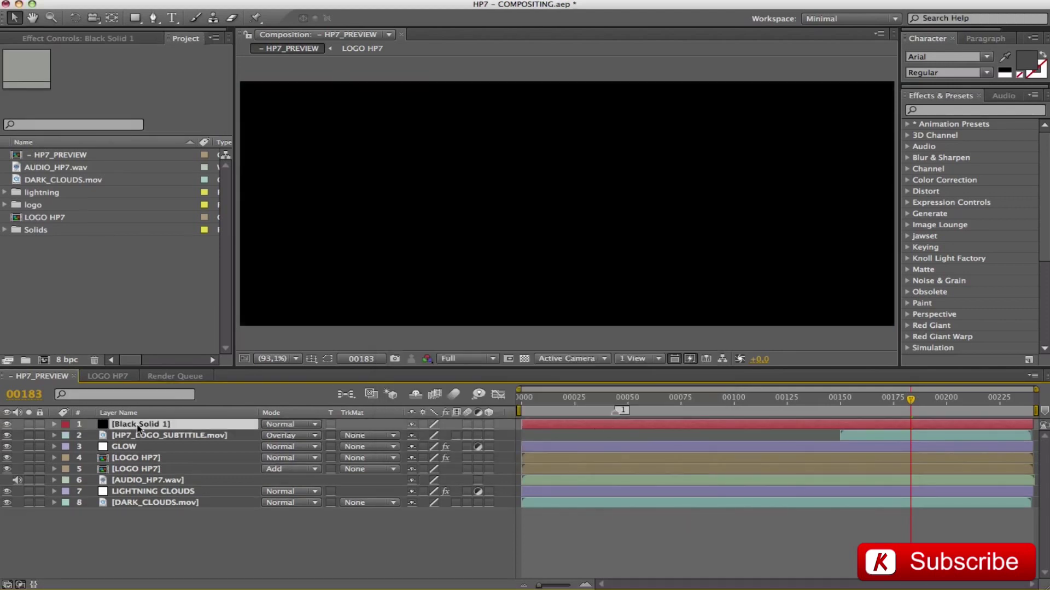
Keyframe the black solid's opacity from 0% at frame 200 to 100% at the end, and preview.
left_click(27, 397)
type("200")
key("Return")
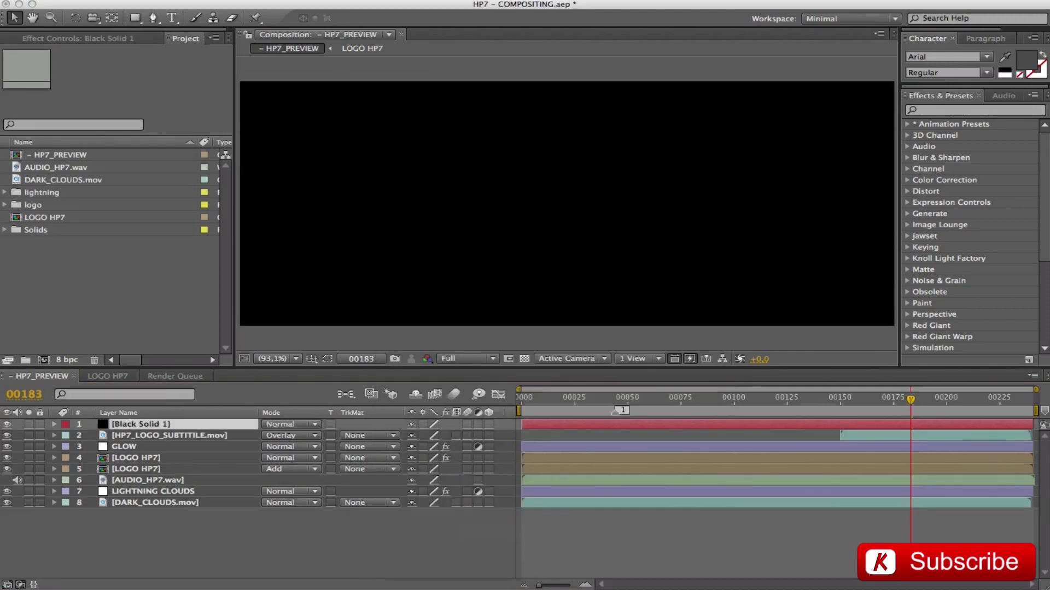
key("t")
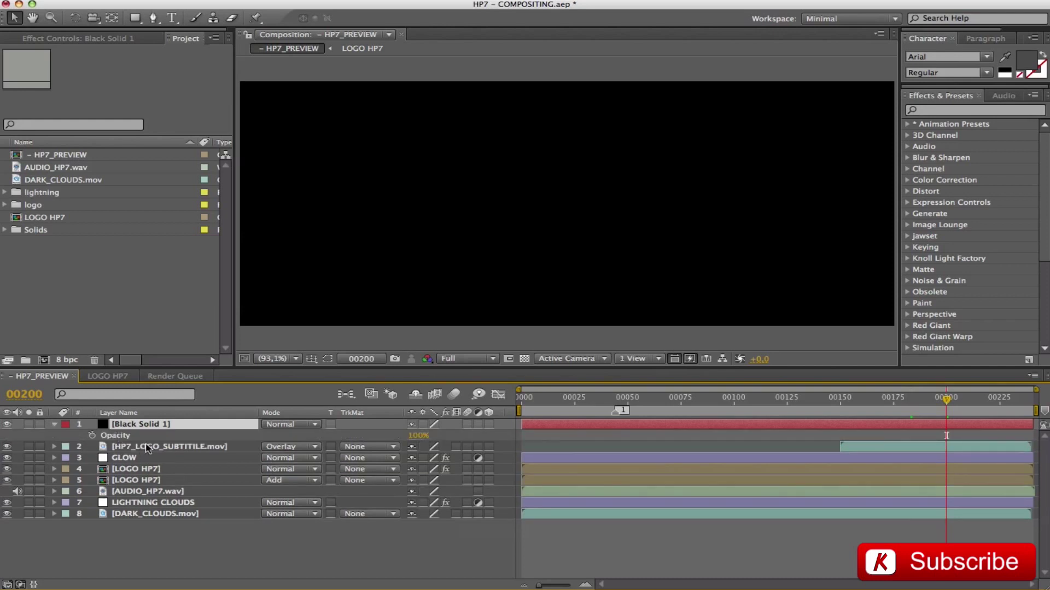
left_click(91, 436)
key("End")
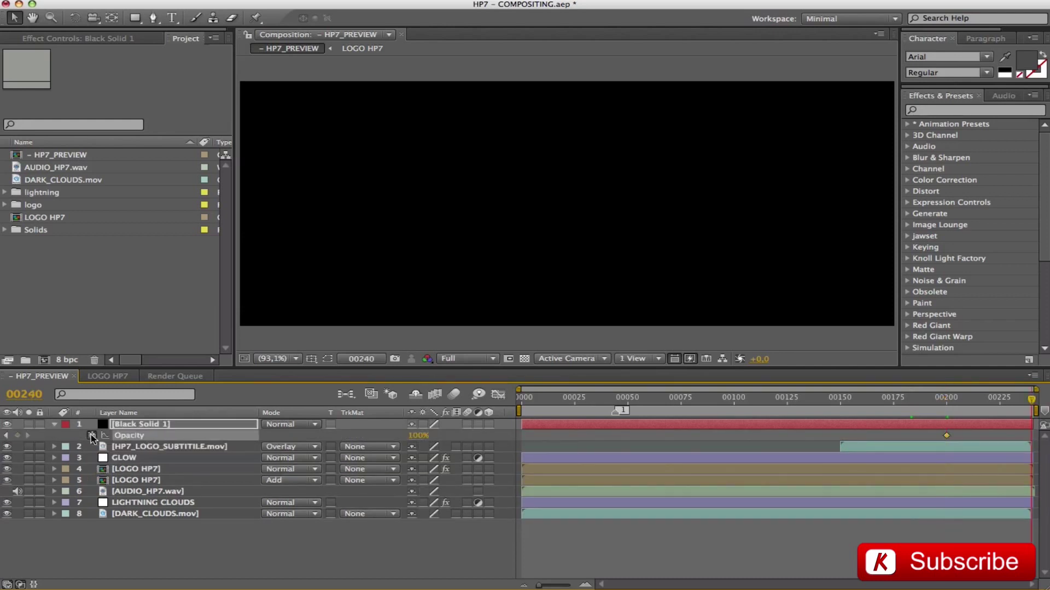
left_click(6, 435)
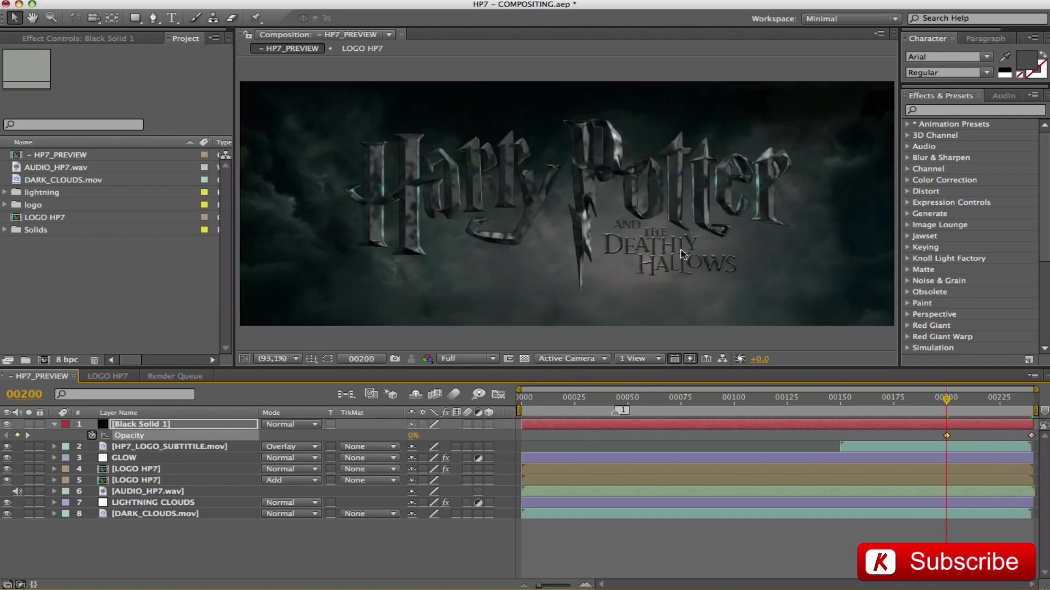
key("space")
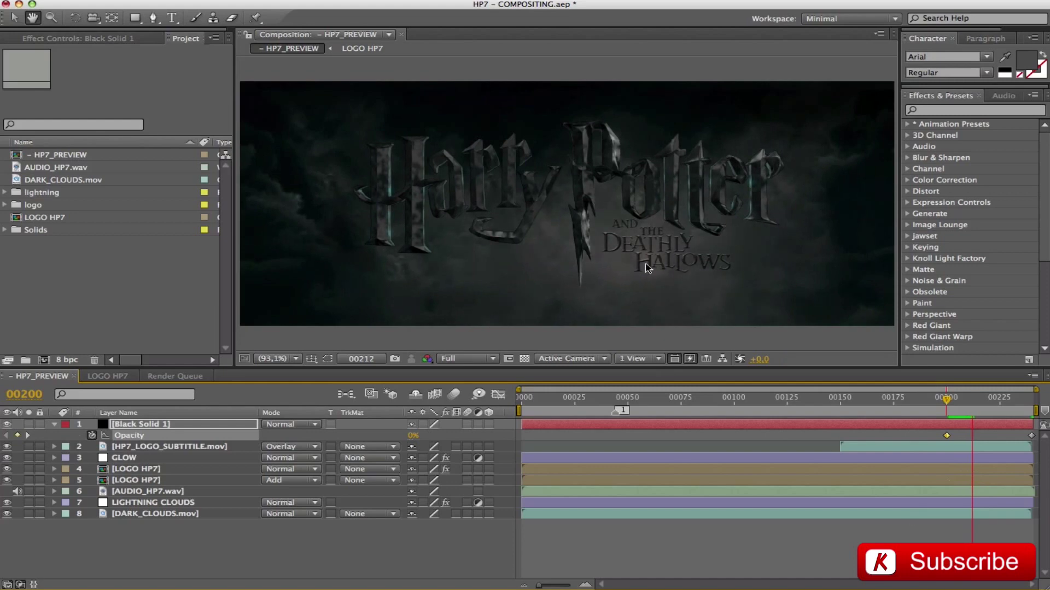
mouse_move(970, 400)
left_mouse_down()
mouse_move(858, 401)
mouse_move(984, 399)
left_mouse_up()
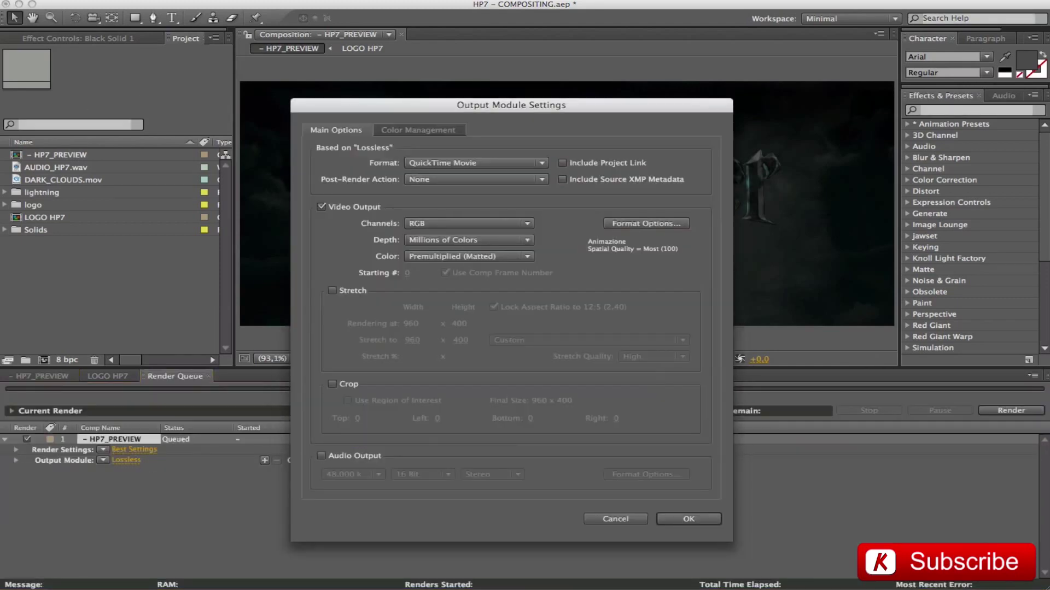
Enable audio output for the QuickTime render of HP7_PREVIEW and pick its sample rate.
left_click(321, 456)
left_click(353, 474)
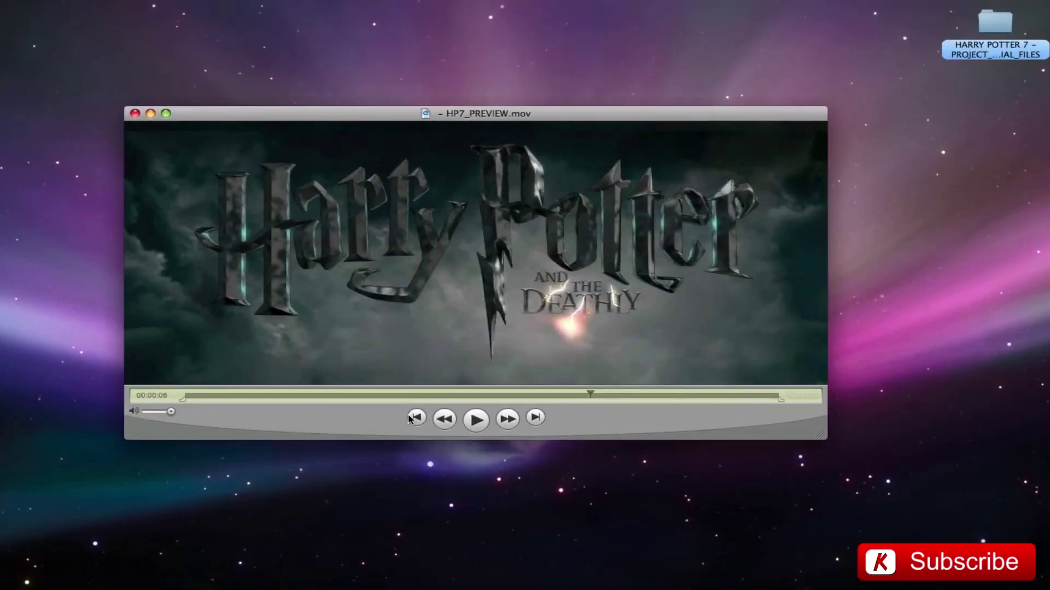
Play HP7_PREVIEW.mov from the start, close it, then play and pause the Pirates preview.
left_click(415, 419)
left_click(476, 420)
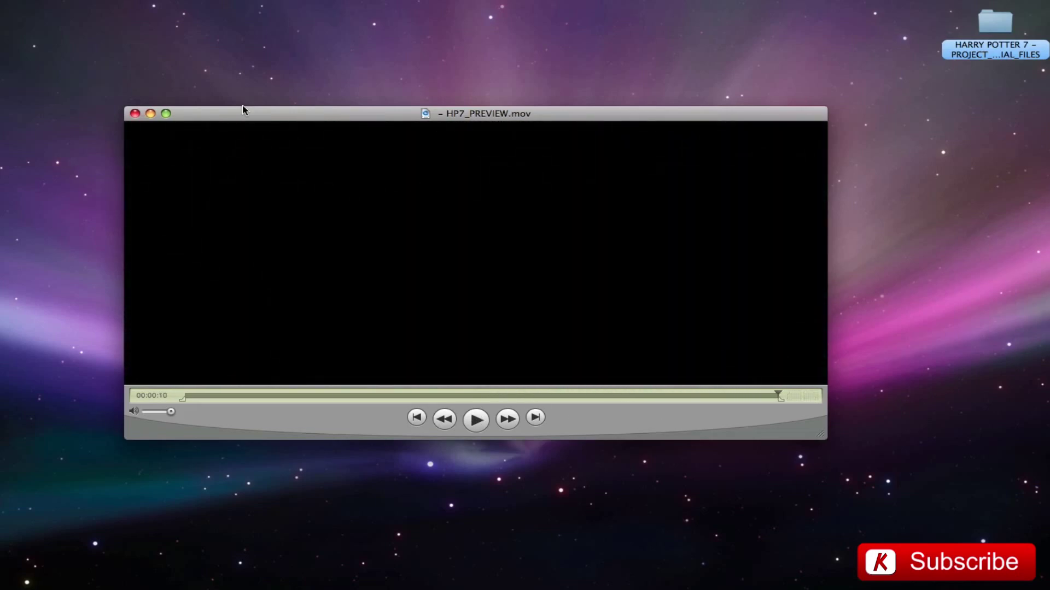
key("super+w")
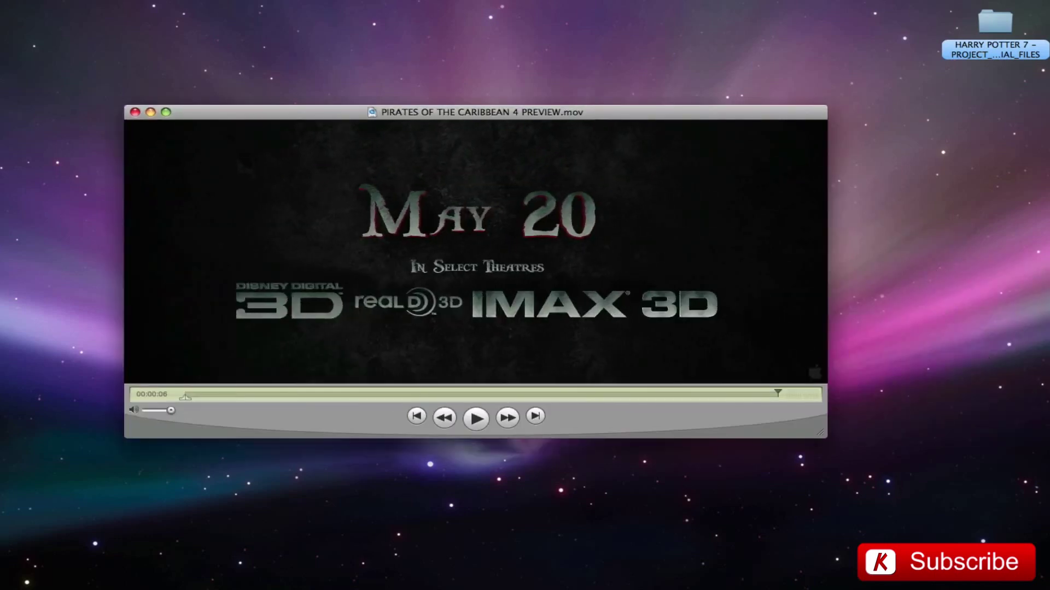
key("space")
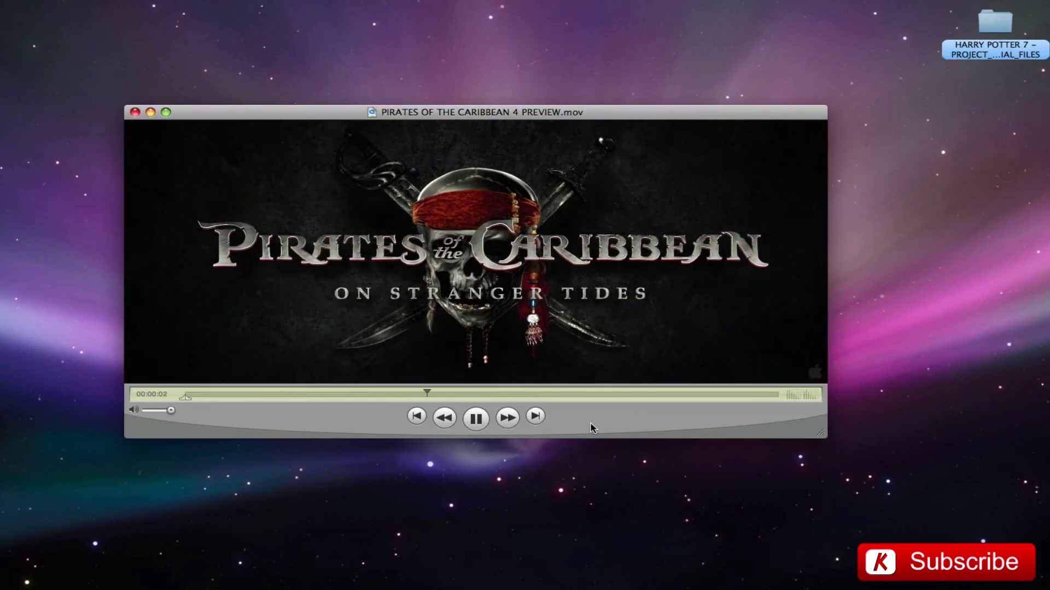
key("space")
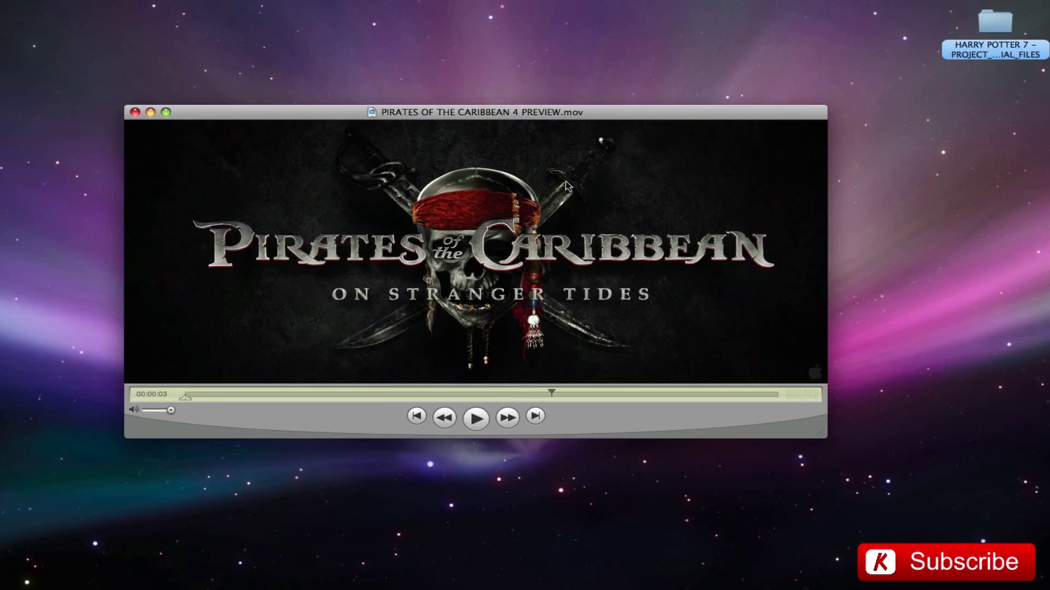